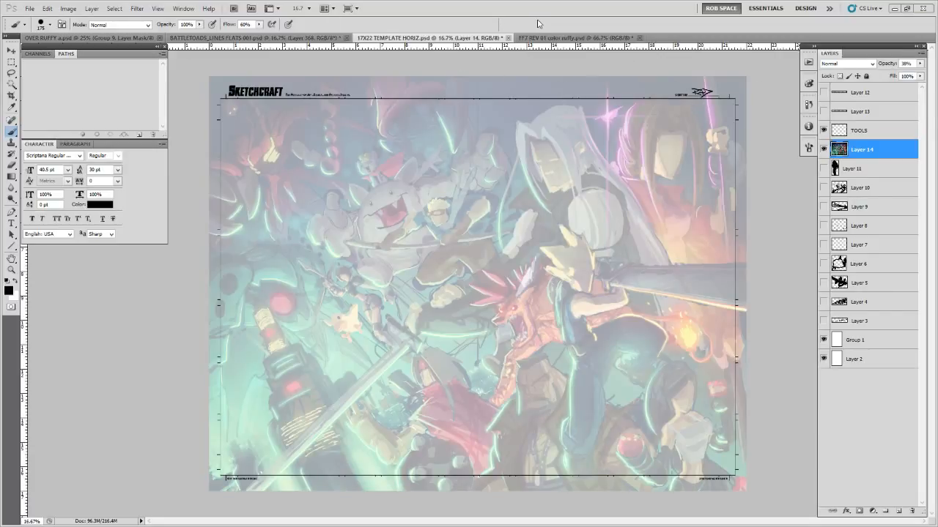
Lower the reference painting layer's opacity to 20% and place a vertical guide at the page's centre, on the 11-inch mark
left_click_drag(921, 68, 883, 77)
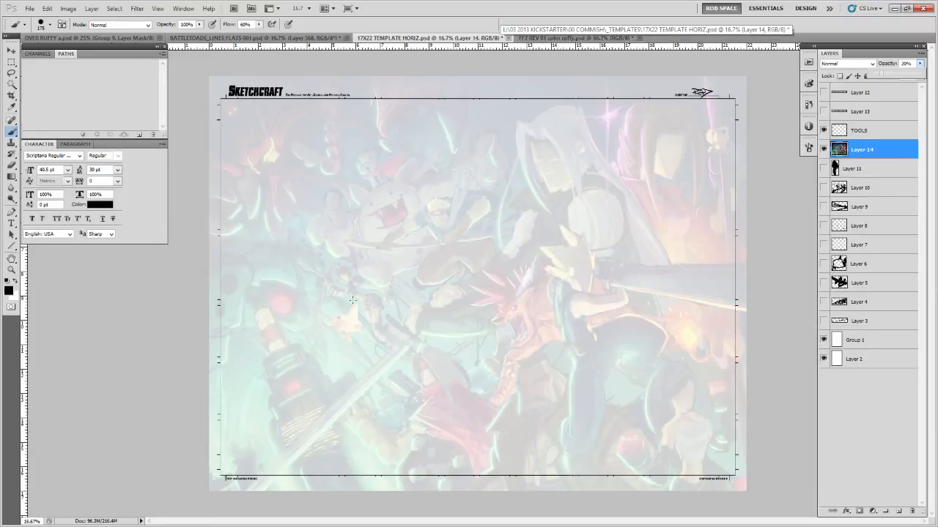
left_click(30, 329)
left_click_drag(342, 344, 479, 337)
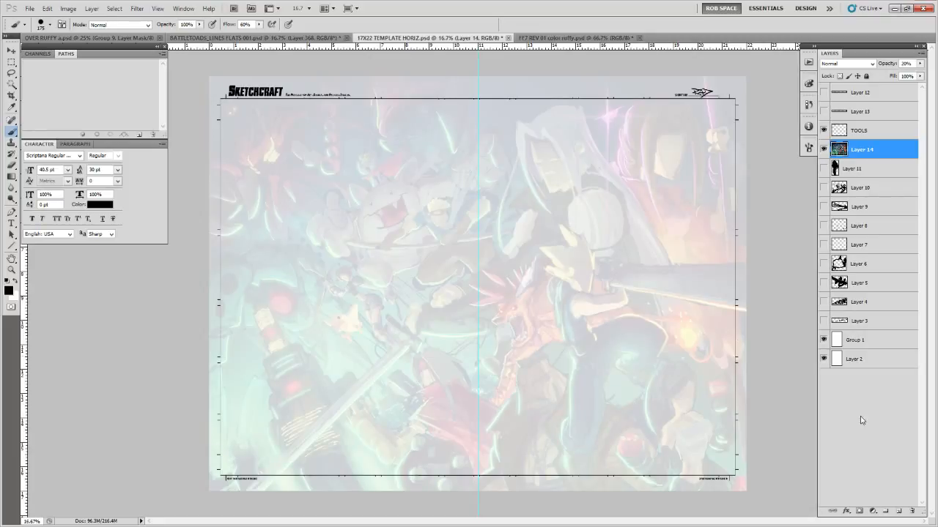
Add a new layer above the reference painting and choose the ROB DRAW brush at 20 px
left_click(898, 512)
right_click(586, 350)
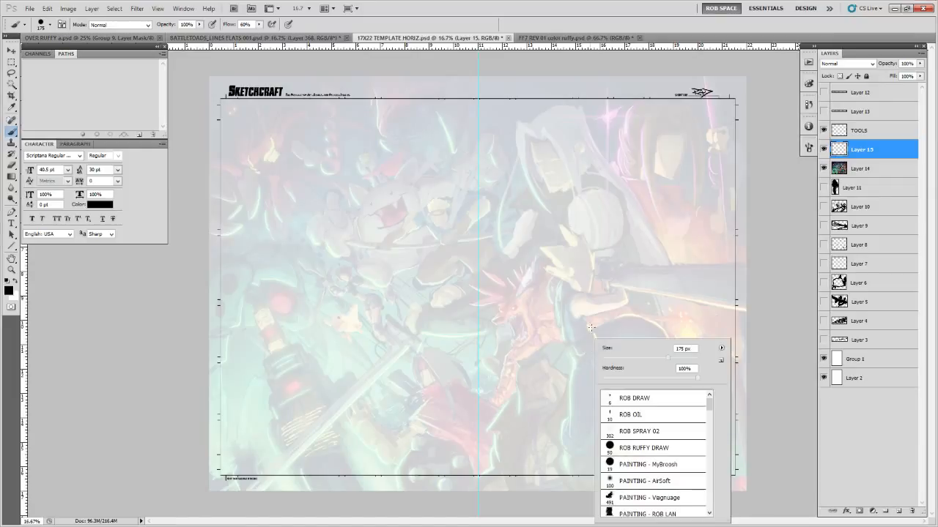
left_click(649, 407)
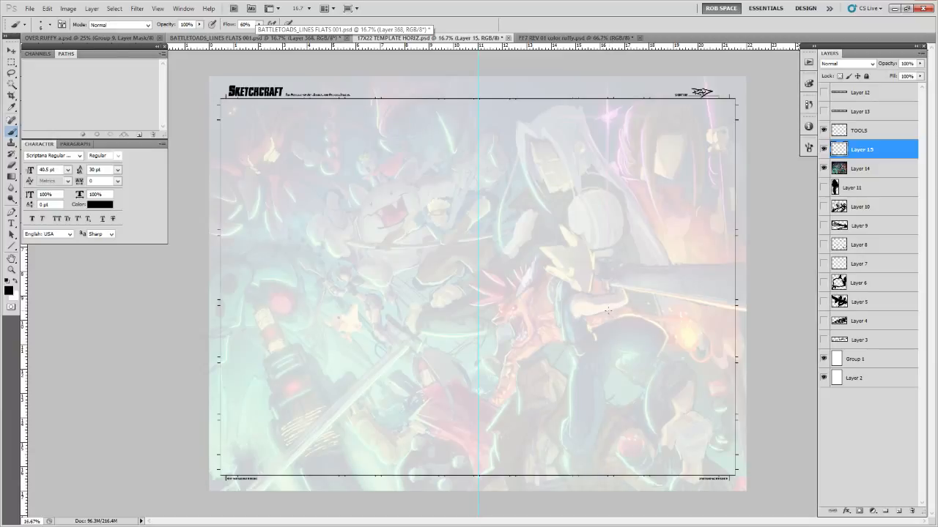
key("bracketright")
key("bracketright")
key("bracketright")
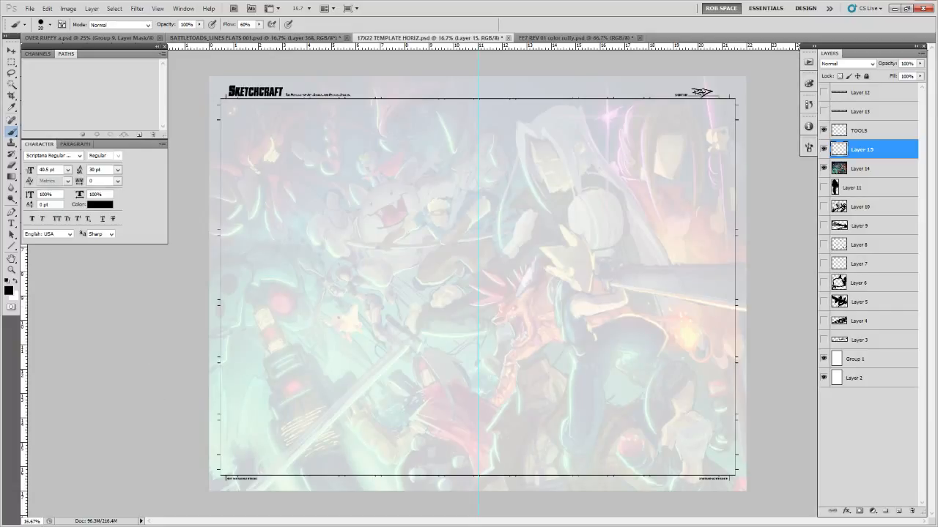
Sketch an oval for the spiky-haired swordsman's head over the faded painting, using a 10 px brush
key("ctrl+Tab")
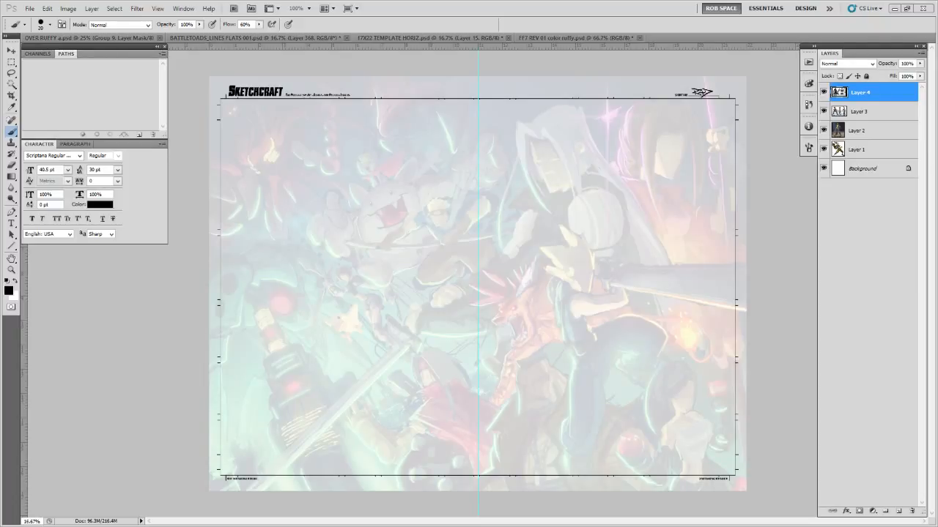
key("z")
left_click(633, 331)
left_click_drag(636, 332, 597, 272)
key("b")
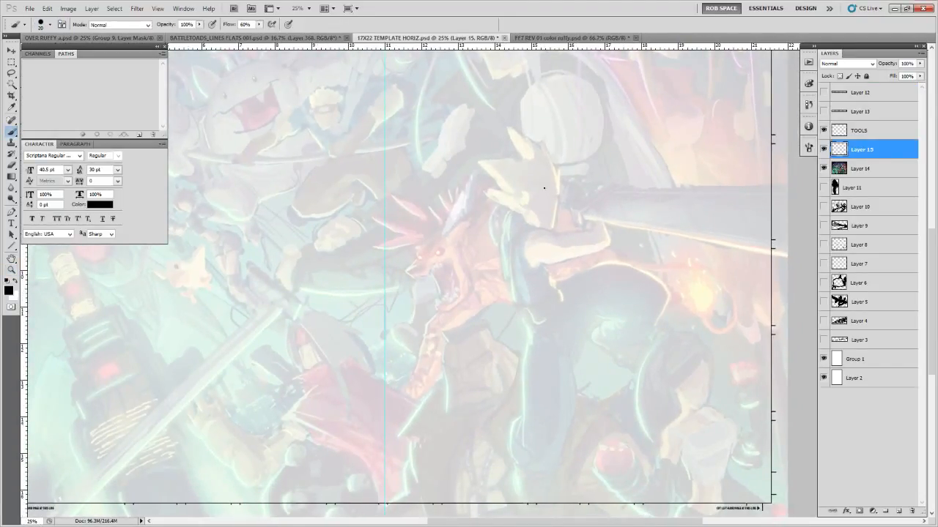
key("bracketleft")
left_click_drag(679, 349, 630, 342)
mouse_move(477, 164)
left_mouse_down()
mouse_move(462, 188)
mouse_move(467, 204)
left_mouse_up()
mouse_move(476, 214)
left_mouse_down()
mouse_move(463, 192)
mouse_move(473, 165)
mouse_move(501, 170)
mouse_move(490, 221)
mouse_move(500, 222)
mouse_move(508, 192)
mouse_move(506, 210)
left_mouse_up()
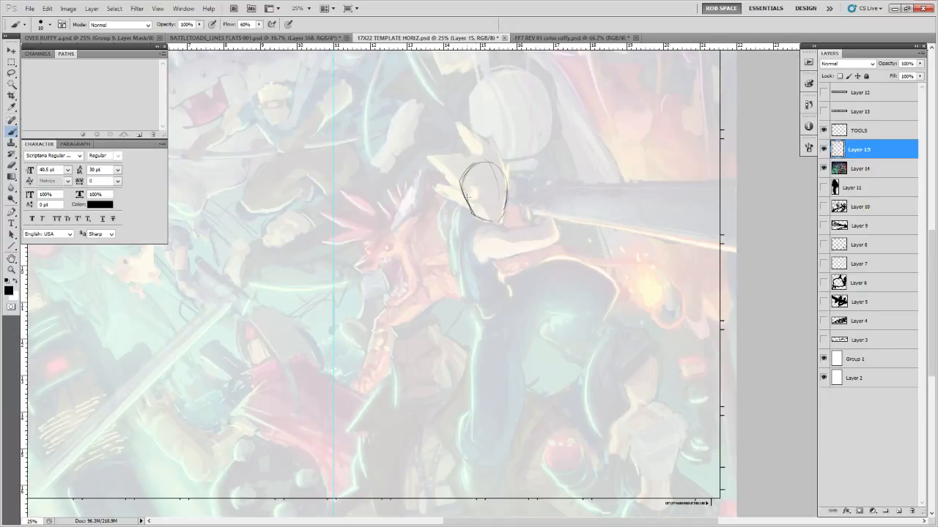
Sketch the swordsman's shoulder line and torso below the head, erasing stray construction lines
mouse_move(463, 198)
left_mouse_down()
mouse_move(452, 218)
mouse_move(464, 247)
mouse_move(481, 256)
mouse_move(492, 214)
mouse_move(502, 230)
mouse_move(475, 234)
mouse_move(472, 246)
mouse_move(492, 254)
mouse_move(513, 239)
left_mouse_up()
key("e")
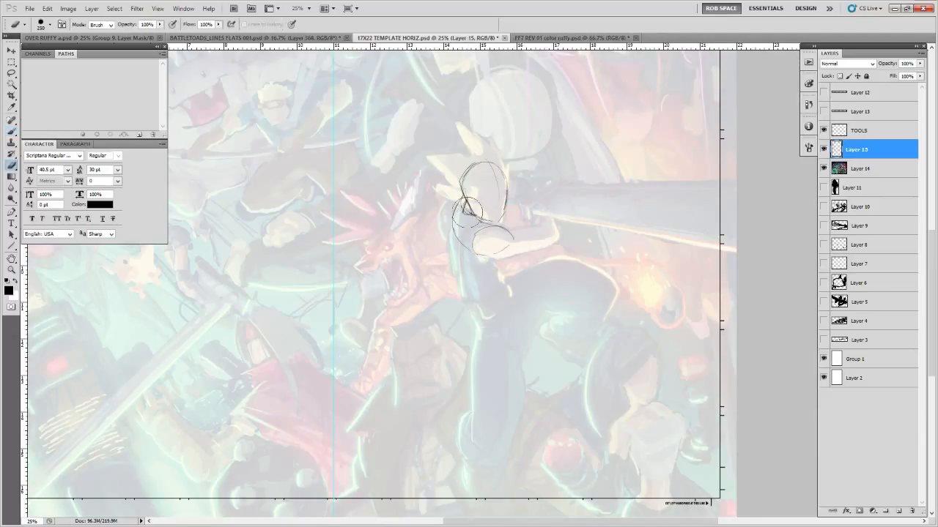
mouse_move(475, 210)
left_mouse_down()
mouse_move(455, 248)
mouse_move(451, 224)
mouse_move(470, 288)
mouse_move(498, 292)
left_mouse_up()
key("b")
mouse_move(452, 258)
left_mouse_down()
mouse_move(480, 304)
mouse_move(470, 309)
mouse_move(483, 321)
mouse_move(504, 305)
mouse_move(480, 299)
left_mouse_up()
mouse_move(495, 267)
left_mouse_down()
mouse_move(483, 298)
mouse_move(491, 289)
left_mouse_up()
left_click_drag(496, 269, 485, 297)
left_click_drag(475, 248, 483, 260)
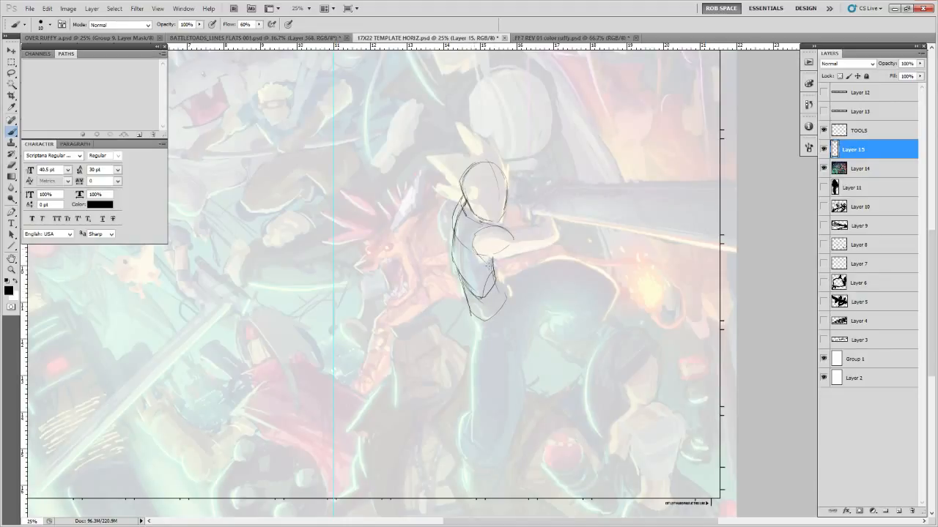
Sketch the swordsman's extended upper arm and the forearm raised toward the sword grip
left_click_drag(549, 266, 612, 315)
mouse_move(538, 302)
left_mouse_down()
mouse_move(618, 289)
mouse_move(596, 273)
mouse_move(608, 271)
mouse_move(617, 288)
mouse_move(617, 278)
left_mouse_up()
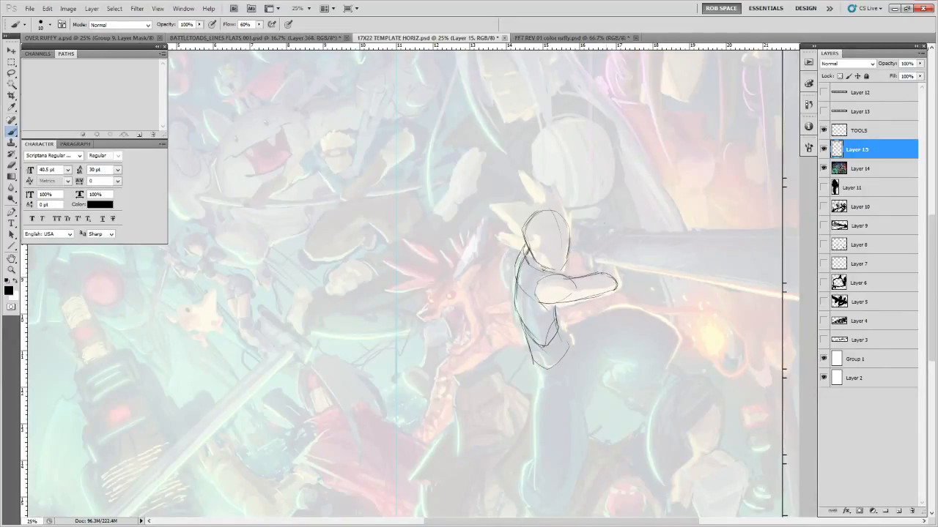
mouse_move(575, 219)
left_mouse_down()
mouse_move(593, 228)
mouse_move(619, 277)
left_mouse_up()
left_click_drag(586, 243, 595, 268)
left_click_drag(595, 270, 621, 284)
mouse_move(601, 233)
left_mouse_down()
mouse_move(616, 272)
mouse_move(599, 274)
mouse_move(605, 240)
mouse_move(589, 249)
mouse_move(600, 233)
mouse_move(598, 273)
mouse_move(614, 268)
left_mouse_up()
Clean up and redraw the contour along the back of the swordsman's torso
mouse_move(536, 288)
left_mouse_down()
mouse_move(573, 278)
mouse_move(550, 274)
mouse_move(548, 305)
mouse_move(553, 275)
mouse_move(550, 304)
mouse_move(610, 294)
mouse_move(547, 303)
mouse_move(513, 261)
mouse_move(533, 336)
left_mouse_up()
key("e")
key("b")
key("e")
key("b")
left_click_drag(510, 290, 541, 347)
left_click_drag(598, 350, 564, 245)
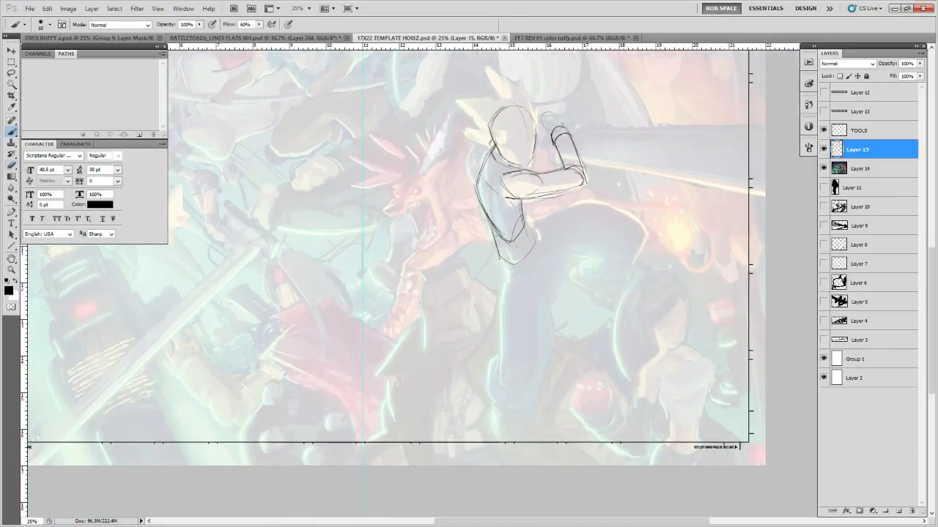
Erase the rough pelvis below the torso and redraw the waistline, side and hips
key("e")
mouse_move(494, 251)
left_mouse_down()
mouse_move(495, 228)
mouse_move(521, 242)
left_mouse_up()
key("b")
mouse_move(489, 216)
left_mouse_down()
mouse_move(492, 237)
mouse_move(523, 214)
left_mouse_up()
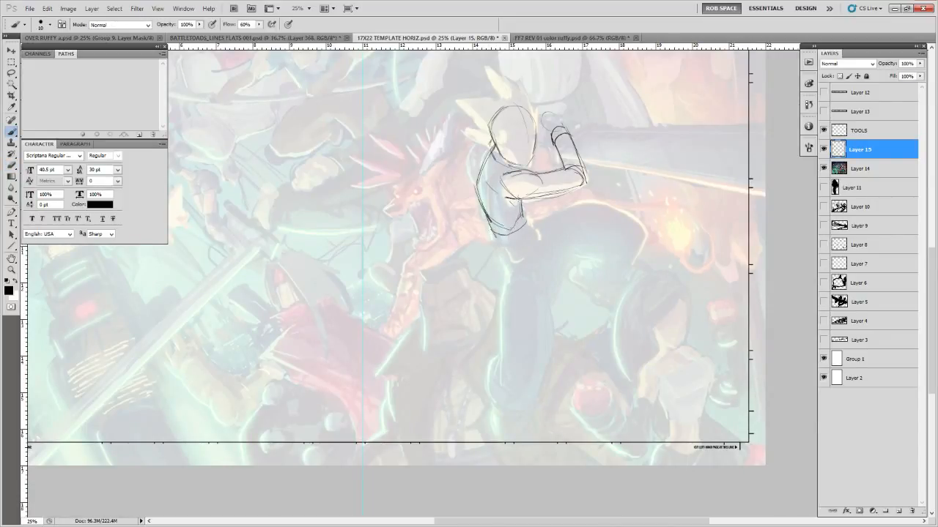
mouse_move(503, 175)
left_mouse_down()
mouse_move(496, 209)
mouse_move(527, 196)
mouse_move(519, 209)
left_mouse_up()
mouse_move(518, 211)
left_mouse_down()
mouse_move(524, 197)
mouse_move(515, 233)
mouse_move(527, 225)
mouse_move(502, 253)
left_mouse_up()
key("e")
key("b")
mouse_move(494, 232)
left_mouse_down()
mouse_move(510, 260)
mouse_move(555, 251)
mouse_move(504, 262)
left_mouse_up()
mouse_move(505, 255)
left_mouse_down()
mouse_move(534, 248)
mouse_move(557, 265)
left_mouse_up()
mouse_move(564, 266)
left_mouse_down()
mouse_move(567, 240)
mouse_move(549, 233)
left_mouse_up()
Sketch the swordsman's standing leg from the hip down, with a curved cross-contour and a rounded knee
left_click_drag(510, 220, 506, 337)
mouse_move(510, 235)
left_mouse_down()
mouse_move(516, 227)
mouse_move(559, 243)
mouse_move(561, 291)
left_mouse_up()
mouse_move(553, 228)
left_mouse_down()
mouse_move(558, 309)
mouse_move(542, 355)
mouse_move(517, 363)
mouse_move(542, 342)
mouse_move(519, 335)
mouse_move(509, 301)
mouse_move(551, 306)
left_mouse_up()
mouse_move(548, 256)
left_mouse_down()
mouse_move(520, 294)
mouse_move(526, 270)
mouse_move(526, 298)
left_mouse_up()
left_click_drag(516, 318, 517, 352)
mouse_move(508, 283)
left_mouse_down()
mouse_move(483, 314)
mouse_move(498, 312)
left_mouse_up()
mouse_move(502, 267)
left_mouse_down()
mouse_move(514, 293)
mouse_move(504, 269)
mouse_move(499, 277)
mouse_move(657, 326)
left_mouse_up()
mouse_move(610, 260)
left_mouse_down()
mouse_move(638, 271)
mouse_move(651, 261)
left_mouse_up()
mouse_move(635, 230)
left_mouse_down()
mouse_move(644, 281)
mouse_move(597, 268)
left_mouse_up()
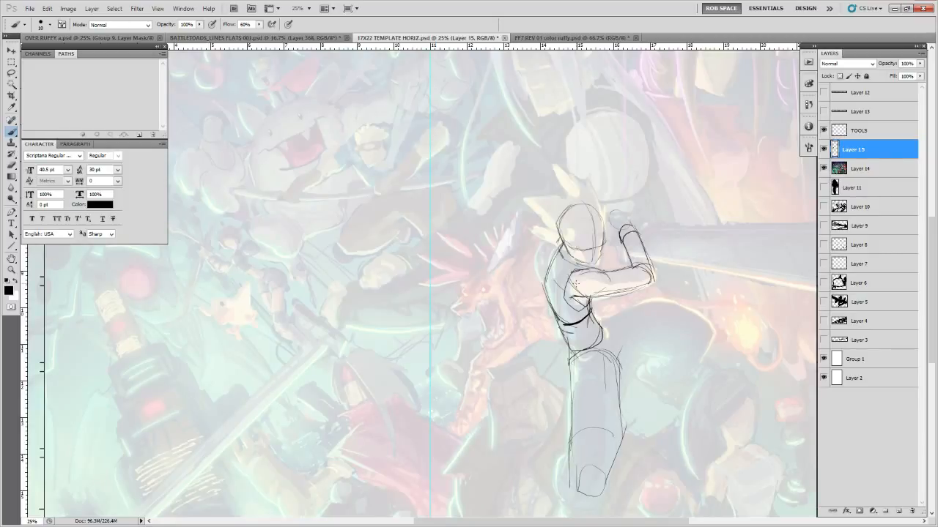
Rough in the hand on the sword grip and erase the raised forearm
left_click_drag(669, 385, 587, 356)
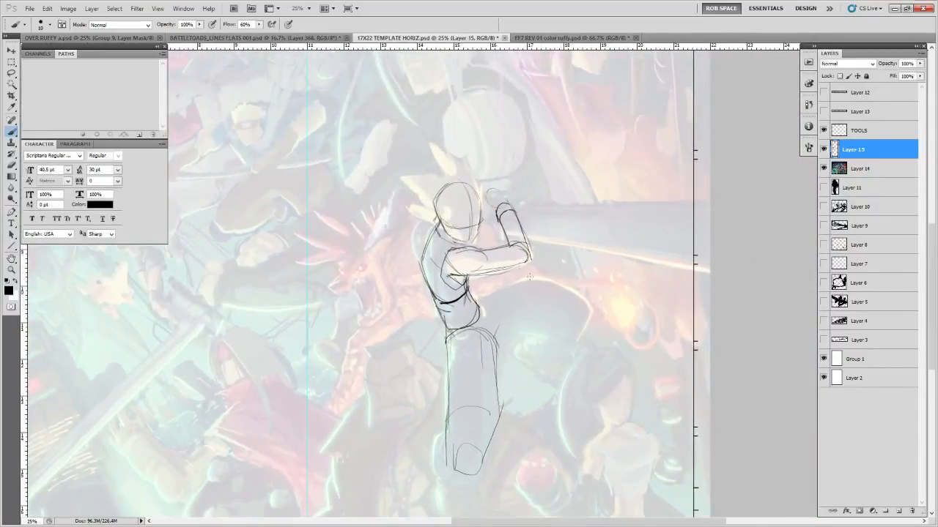
left_click_drag(506, 249, 525, 279)
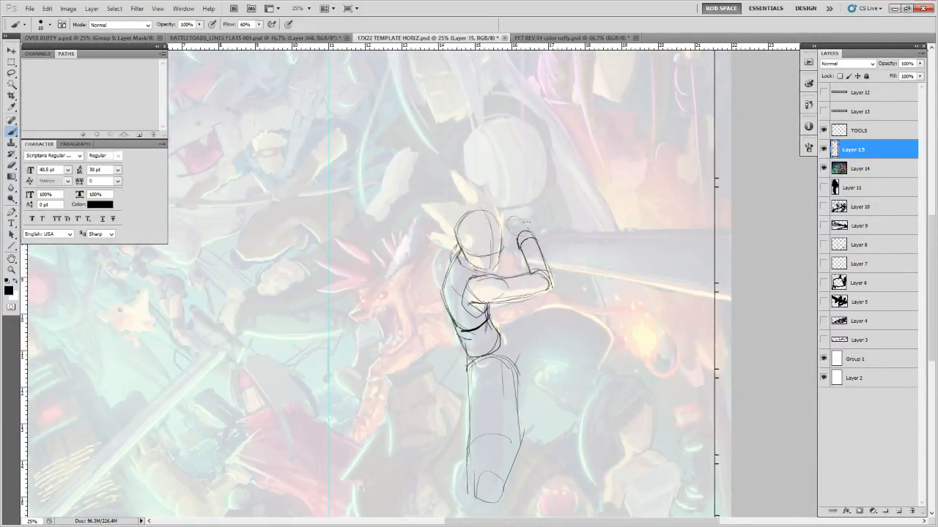
left_click_drag(512, 220, 510, 211)
left_click_drag(510, 222, 510, 240)
key("e")
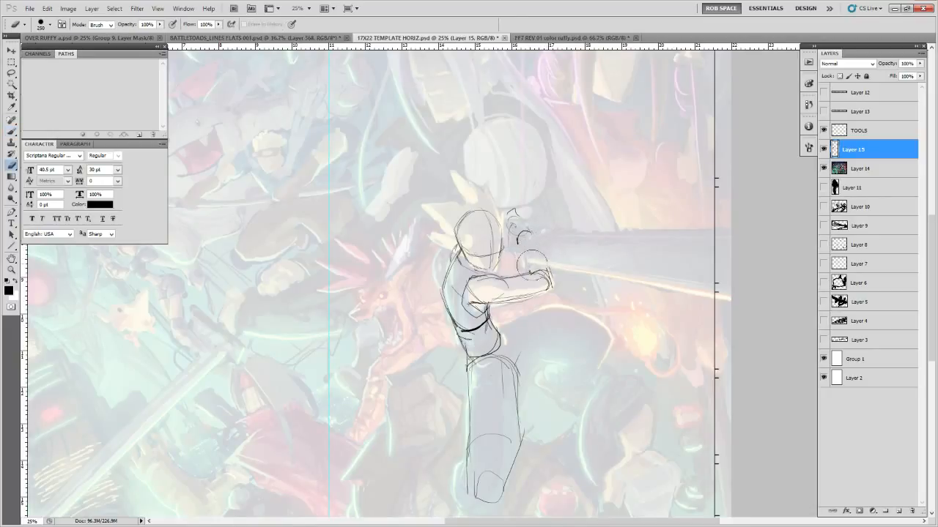
mouse_move(531, 264)
left_mouse_down()
mouse_move(520, 246)
mouse_move(526, 229)
mouse_move(535, 250)
mouse_move(487, 249)
mouse_move(494, 219)
mouse_move(461, 230)
mouse_move(488, 225)
mouse_move(487, 238)
mouse_move(451, 249)
mouse_move(473, 298)
left_mouse_up()
key("b")
key("e")
key("b")
Sketch the belt lines and the curve of the hip beside the standing leg
mouse_move(460, 275)
left_mouse_down()
mouse_move(480, 301)
mouse_move(500, 278)
mouse_move(487, 313)
mouse_move(498, 287)
mouse_move(491, 293)
left_mouse_up()
mouse_move(496, 288)
left_mouse_down()
mouse_move(502, 313)
mouse_move(507, 302)
left_mouse_up()
mouse_move(496, 275)
left_mouse_down()
mouse_move(514, 284)
mouse_move(525, 318)
left_mouse_up()
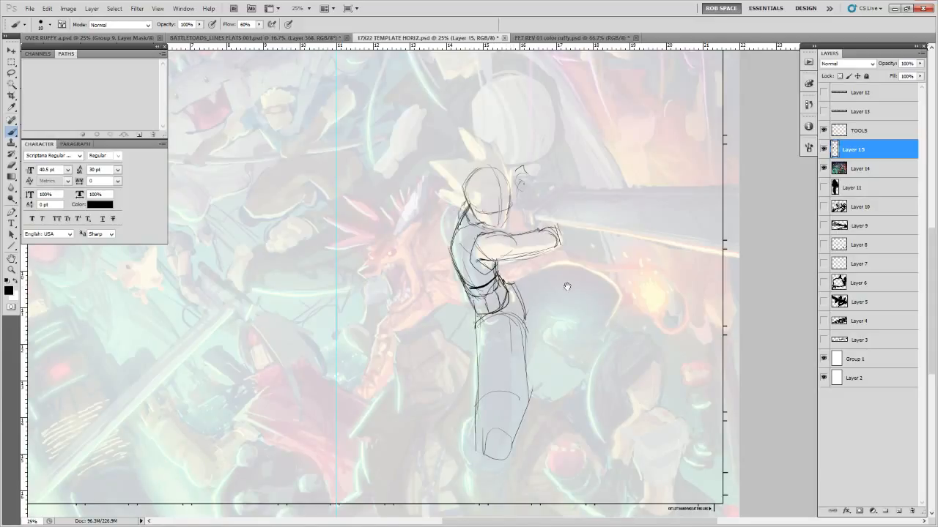
Sketch the thigh and knee of the swordsman's raised bent leg, redoing its curved cross-contour
mouse_move(567, 287)
left_mouse_down()
mouse_move(632, 288)
mouse_move(603, 271)
mouse_move(617, 264)
left_mouse_up()
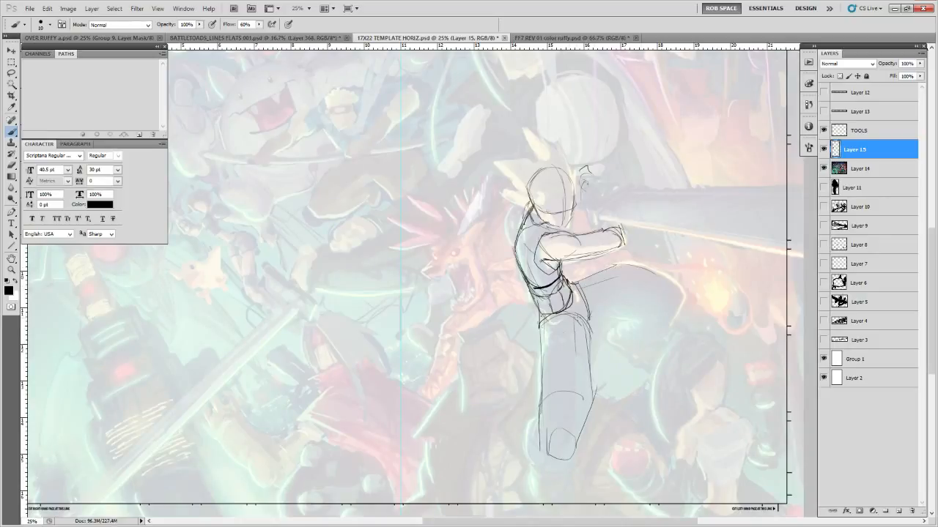
left_click_drag(590, 313, 671, 317)
mouse_move(656, 276)
left_mouse_down()
mouse_move(684, 289)
mouse_move(675, 325)
left_mouse_up()
left_click_drag(683, 290, 671, 321)
mouse_move(666, 285)
left_mouse_down()
mouse_move(671, 313)
mouse_move(621, 318)
left_mouse_up()
left_click_drag(623, 264, 614, 315)
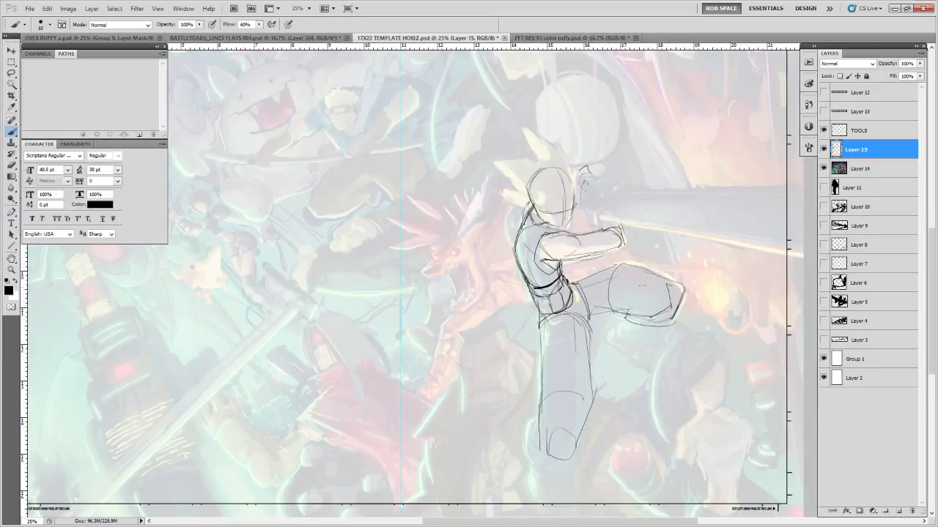
key("ctrl+z")
left_click_drag(617, 265, 615, 313)
mouse_move(666, 272)
left_mouse_down()
mouse_move(662, 316)
mouse_move(658, 274)
left_mouse_up()
left_click_drag(648, 320, 621, 316)
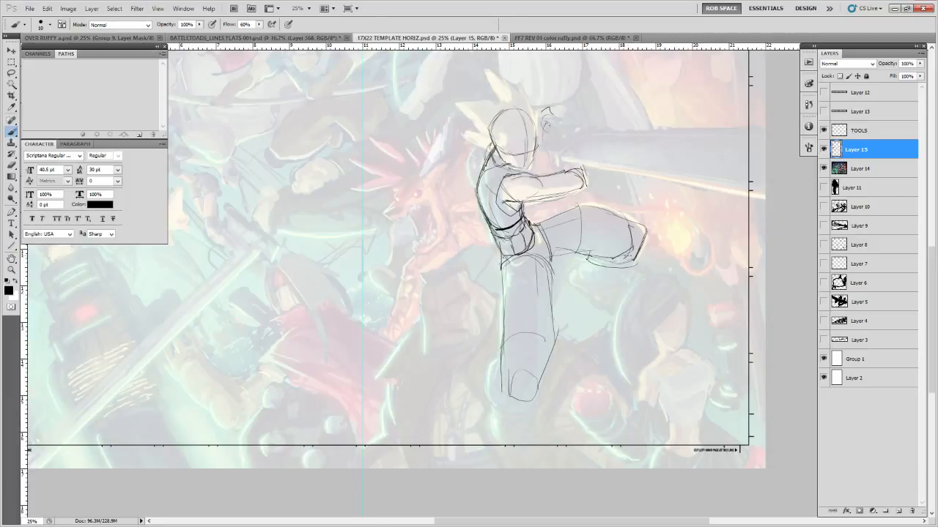
Erase the lower half of the standing leg and redraw its side contours
left_click_drag(629, 320, 630, 324)
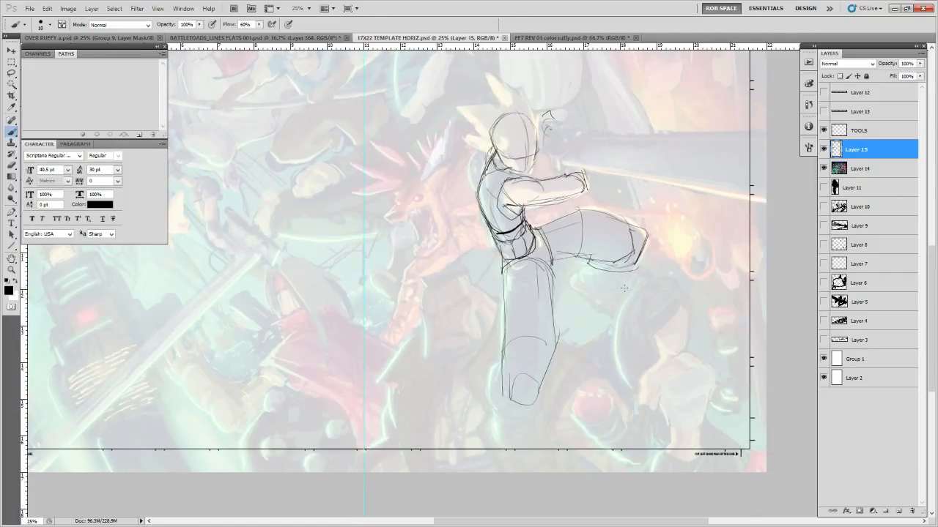
mouse_move(505, 326)
left_mouse_down()
mouse_move(498, 366)
mouse_move(480, 385)
mouse_move(513, 399)
mouse_move(542, 353)
left_mouse_up()
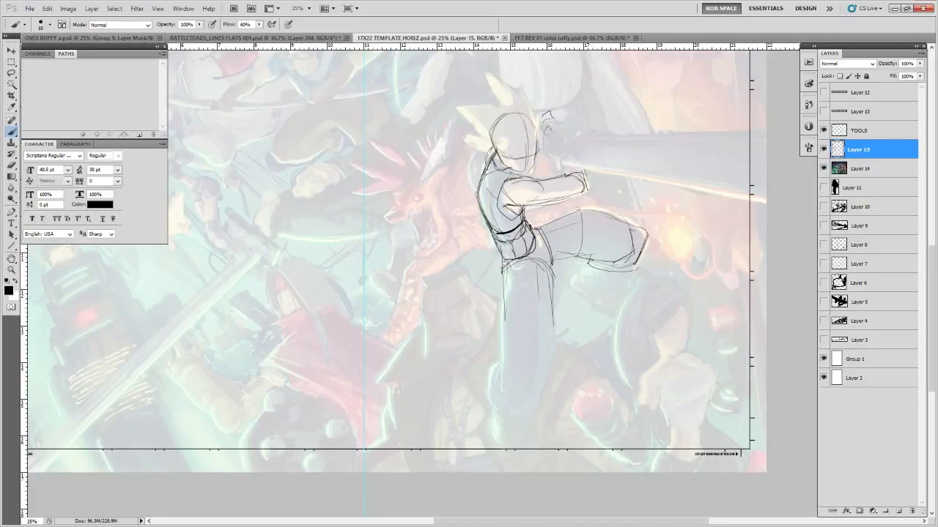
left_click_drag(505, 263, 503, 344)
left_click_drag(502, 308, 513, 335)
left_click_drag(559, 310, 554, 356)
left_click_drag(503, 315, 502, 353)
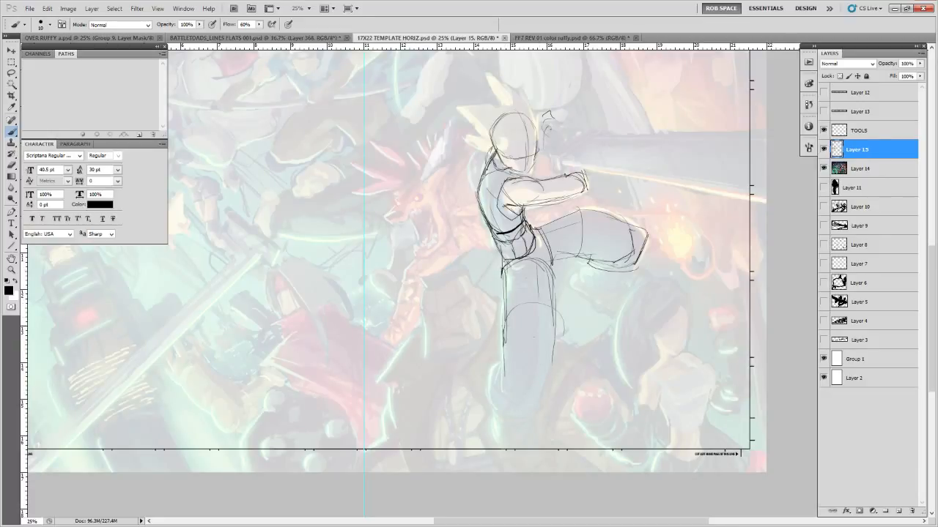
left_click_drag(555, 295, 550, 343)
left_click_drag(560, 257, 555, 293)
left_click_drag(554, 295, 550, 363)
Taper the standing leg to a circle for the knee and add a curved cross-contour above it
mouse_move(553, 318)
left_mouse_down()
mouse_move(541, 391)
mouse_move(524, 391)
mouse_move(537, 389)
mouse_move(514, 366)
mouse_move(543, 366)
mouse_move(516, 396)
left_mouse_up()
mouse_move(513, 363)
left_mouse_down()
mouse_move(520, 397)
mouse_move(533, 362)
left_mouse_up()
left_click_drag(533, 361, 505, 376)
left_click_drag(511, 322, 544, 318)
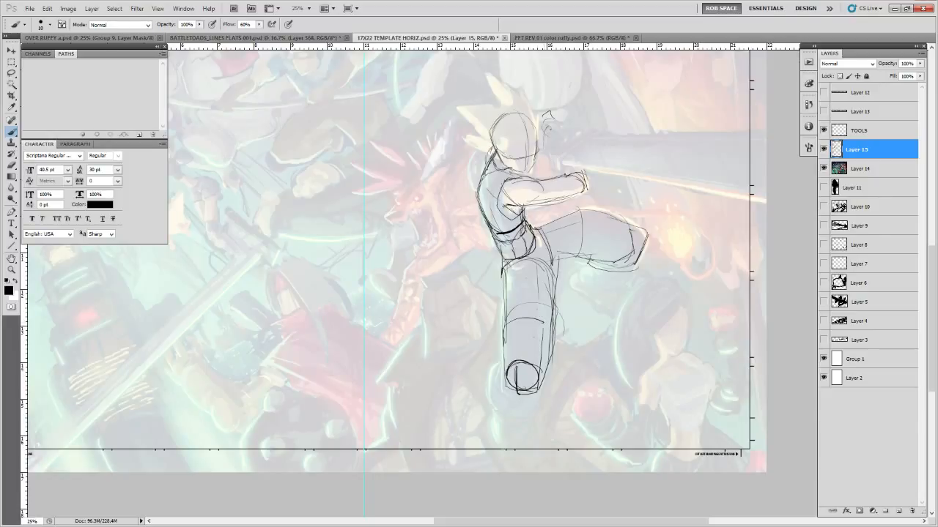
Lasso the head sketch, shift it slightly upward, and redraw the lines joining it to the neck
mouse_move(510, 260)
left_mouse_down()
mouse_move(531, 256)
mouse_move(518, 264)
left_mouse_up()
left_click_drag(548, 211, 525, 318)
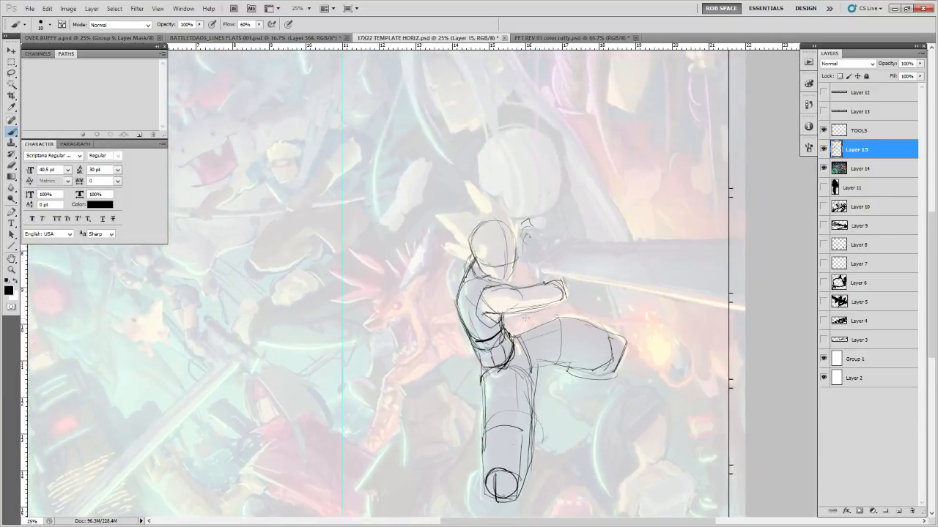
key("l")
mouse_move(509, 278)
left_mouse_down()
mouse_move(470, 245)
mouse_move(524, 223)
mouse_move(513, 277)
left_mouse_up()
key("v")
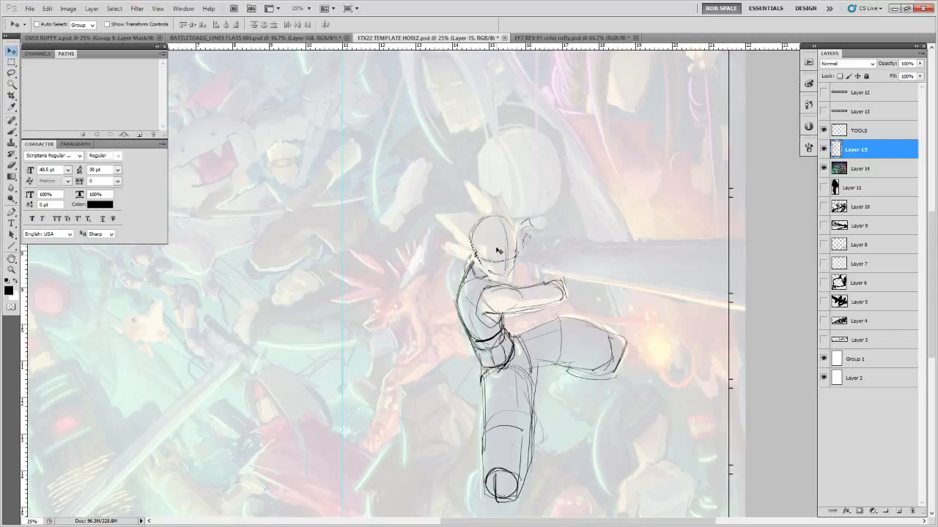
key("b")
mouse_move(473, 252)
left_mouse_down()
mouse_move(505, 280)
mouse_move(513, 269)
mouse_move(558, 271)
mouse_move(646, 289)
mouse_move(610, 278)
left_mouse_up()
Erase the rough elbow lines and redraw the forearm rising from the elbow toward the sword grip
left_click_drag(633, 318, 553, 315)
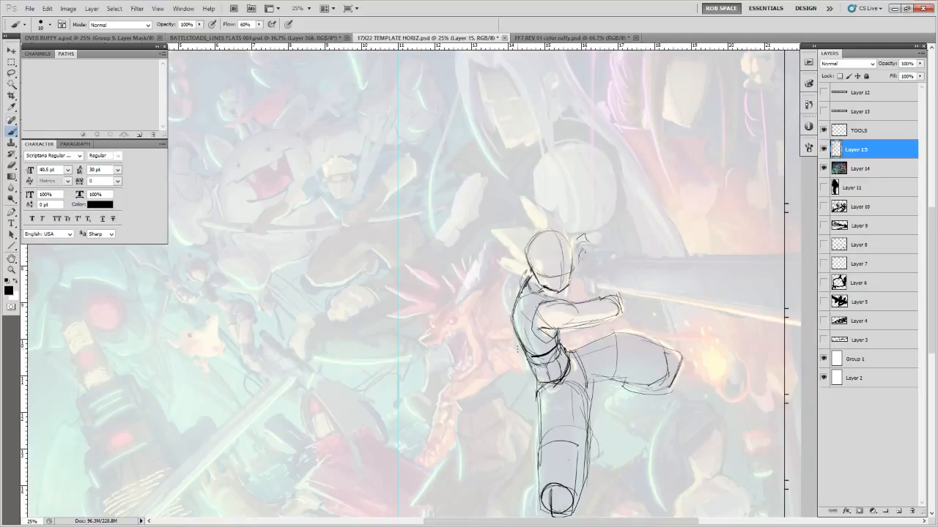
key("e")
mouse_move(592, 325)
left_mouse_down()
mouse_move(561, 324)
mouse_move(593, 321)
mouse_move(616, 313)
left_mouse_up()
key("b")
key("space")
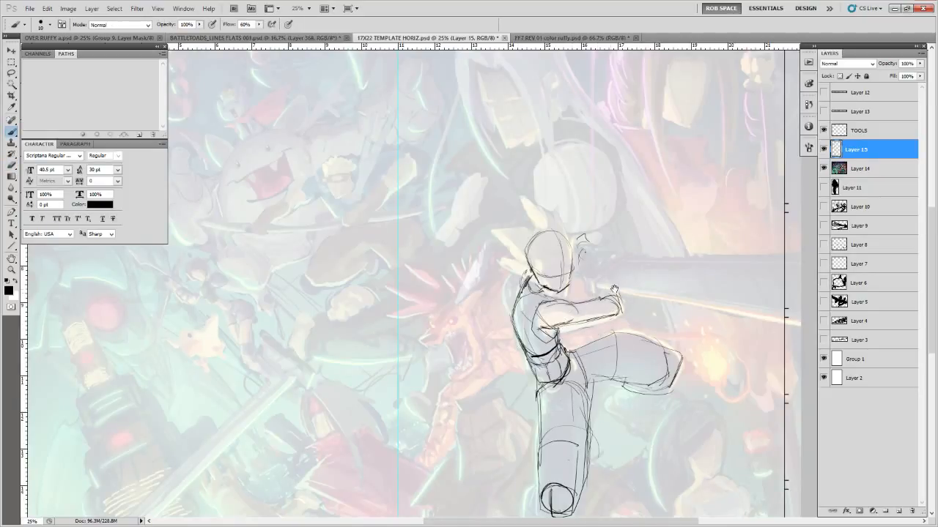
mouse_move(624, 235)
left_mouse_down()
mouse_move(582, 344)
mouse_move(601, 350)
left_mouse_up()
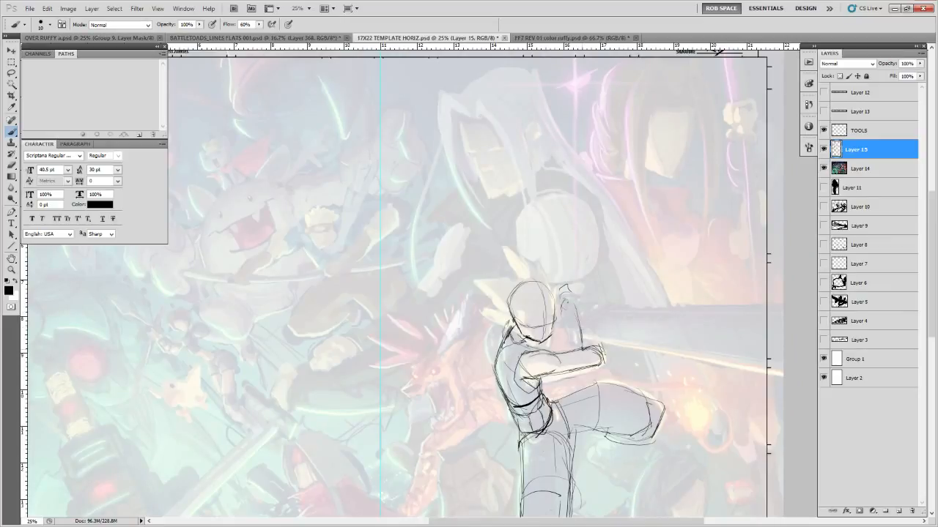
mouse_move(578, 302)
left_mouse_down()
mouse_move(602, 345)
mouse_move(581, 318)
mouse_move(581, 335)
mouse_move(599, 337)
mouse_move(604, 364)
left_mouse_up()
key("e")
mouse_move(606, 332)
left_mouse_down()
mouse_move(609, 366)
mouse_move(603, 362)
left_mouse_up()
key("b")
mouse_move(600, 343)
left_mouse_down()
mouse_move(602, 365)
mouse_move(657, 348)
mouse_move(657, 253)
mouse_move(607, 301)
left_mouse_up()
Sketch the folded lower leg and foot beneath the raised bent knee
mouse_move(634, 269)
left_mouse_down()
mouse_move(647, 308)
mouse_move(658, 282)
mouse_move(651, 310)
mouse_move(636, 318)
mouse_move(610, 310)
mouse_move(643, 323)
left_mouse_up()
left_click_drag(663, 307, 627, 338)
left_click_drag(615, 315, 601, 325)
mouse_move(601, 325)
left_mouse_down()
mouse_move(627, 337)
mouse_move(606, 344)
left_mouse_up()
mouse_move(607, 321)
left_mouse_down()
mouse_move(593, 333)
mouse_move(608, 342)
mouse_move(662, 303)
mouse_move(671, 324)
left_mouse_up()
mouse_move(610, 304)
left_mouse_down()
mouse_move(625, 324)
mouse_move(669, 334)
left_mouse_up()
mouse_move(654, 298)
left_mouse_down()
mouse_move(643, 330)
mouse_move(632, 327)
mouse_move(666, 334)
mouse_move(605, 306)
mouse_move(615, 287)
left_mouse_up()
left_click_drag(678, 255, 660, 292)
left_click_drag(662, 290, 634, 330)
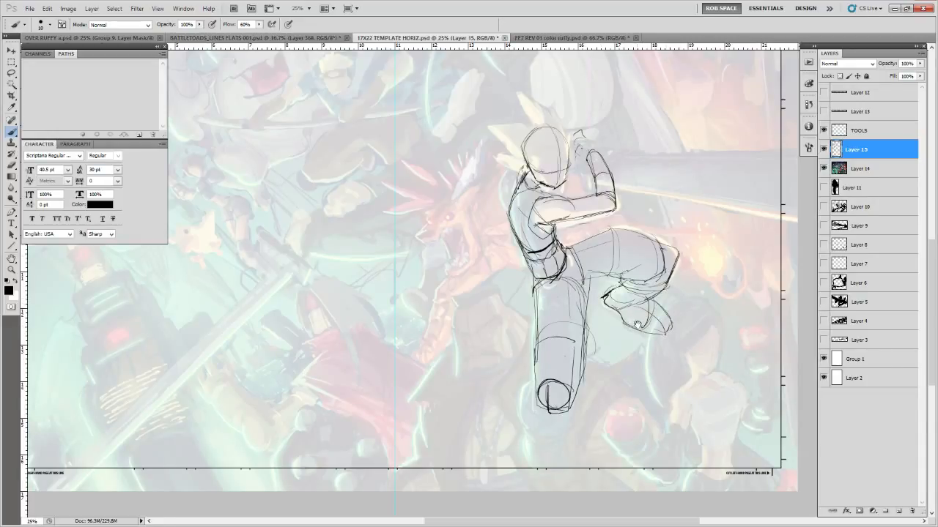
Sketch the standing leg's shin around the knee circle and a rounded foot below it
mouse_move(586, 351)
left_mouse_down()
mouse_move(596, 324)
mouse_move(587, 373)
left_mouse_up()
left_click_drag(537, 356, 585, 374)
mouse_move(552, 335)
left_mouse_down()
mouse_move(528, 360)
mouse_move(562, 410)
mouse_move(584, 375)
left_mouse_up()
mouse_move(537, 390)
left_mouse_down()
mouse_move(529, 425)
mouse_move(568, 423)
mouse_move(531, 407)
mouse_move(558, 442)
left_mouse_up()
Erase the raised leg's rough foot and redraw it with a shorter, rounded outline
key("e")
mouse_move(635, 297)
left_mouse_down()
mouse_move(665, 315)
mouse_move(681, 284)
left_mouse_up()
key("b")
left_click_drag(617, 276, 610, 280)
mouse_move(610, 280)
left_mouse_down()
mouse_move(669, 307)
mouse_move(676, 291)
left_mouse_up()
left_click_drag(661, 273, 674, 302)
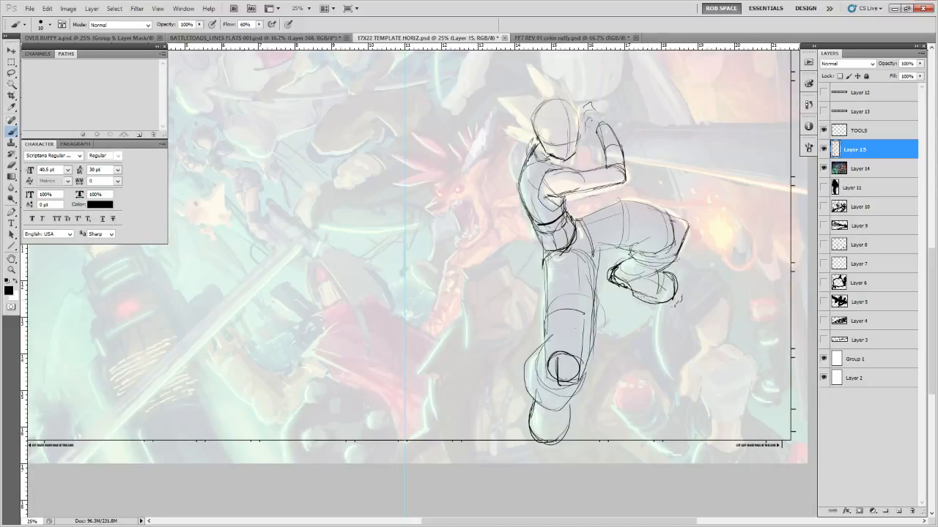
mouse_move(613, 282)
left_mouse_down()
mouse_move(624, 289)
mouse_move(633, 251)
mouse_move(607, 283)
left_mouse_up()
Clean up and darken the contour where the raised leg's shin meets the foot
key("e")
mouse_move(631, 257)
left_mouse_down()
mouse_move(608, 283)
mouse_move(626, 261)
left_mouse_up()
key("b")
mouse_move(622, 256)
left_mouse_down()
mouse_move(629, 261)
mouse_move(619, 272)
left_mouse_up()
mouse_move(620, 268)
left_mouse_down()
mouse_move(631, 273)
mouse_move(611, 272)
left_mouse_up()
left_click_drag(620, 261, 605, 278)
mouse_move(605, 271)
left_mouse_down()
mouse_move(614, 282)
mouse_move(610, 267)
mouse_move(605, 272)
left_mouse_up()
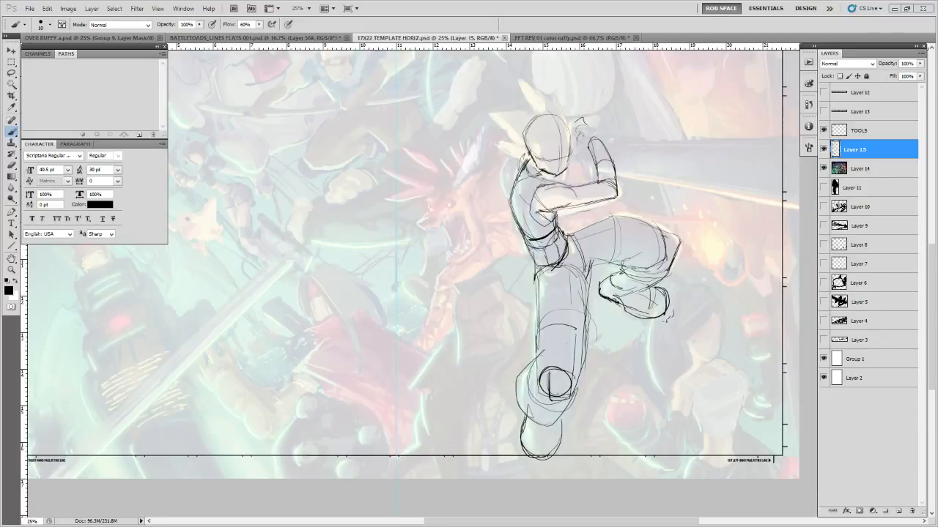
Zoom out to the full page and hide the layer holding the swordsman sketch
left_click_drag(688, 367, 614, 396)
left_click(599, 376, "alt")
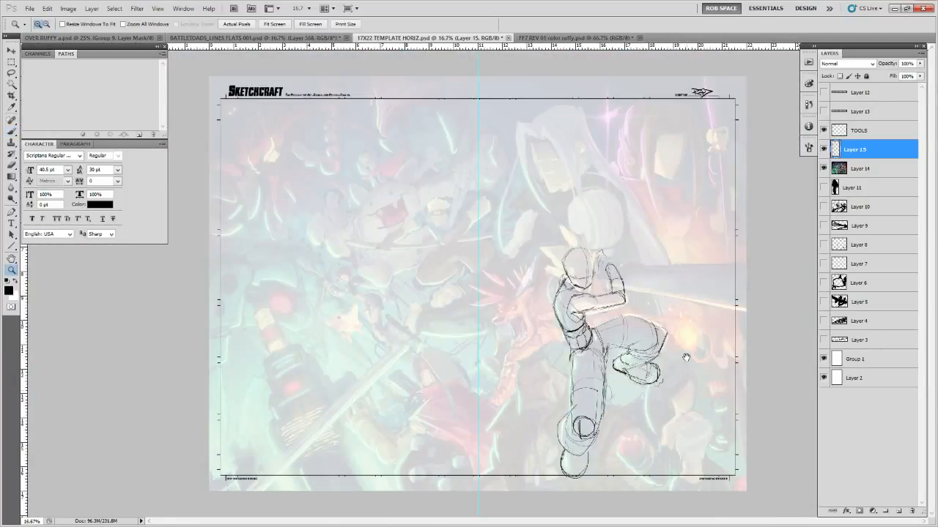
left_click(824, 149)
key("b")
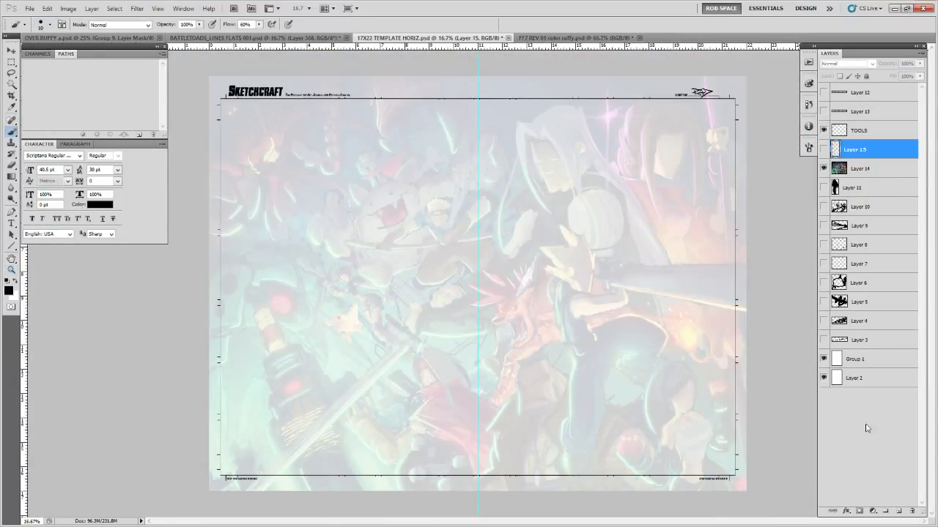
Add a new empty layer above the swordsman sketch, then show Layer 15 and make it active
left_click(898, 512)
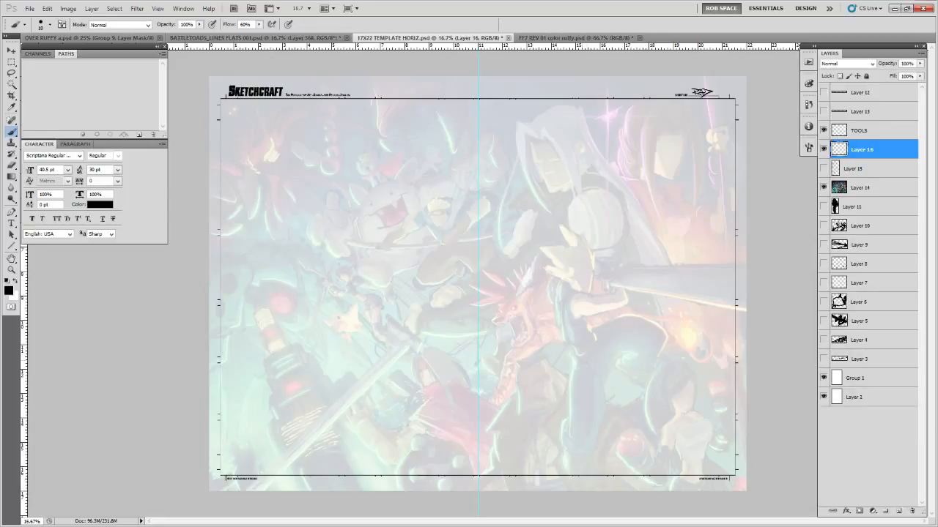
left_click(824, 169)
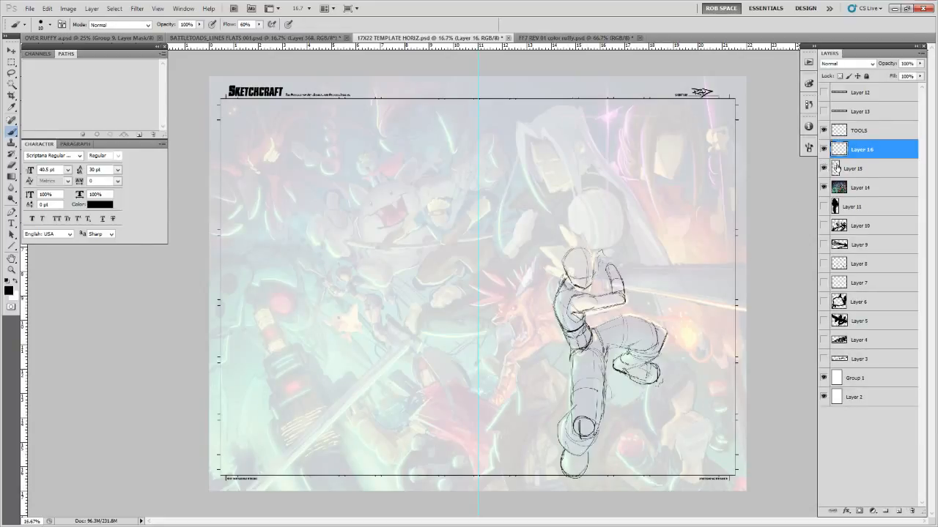
left_click(865, 169)
Erase part of the swordsman's back shoulder and redraw its contour beside the head and upper back
key("e")
mouse_move(556, 312)
left_mouse_down()
mouse_move(562, 274)
mouse_move(557, 291)
mouse_move(548, 288)
mouse_move(553, 300)
left_mouse_up()
key("b")
mouse_move(561, 268)
left_mouse_down()
mouse_move(550, 297)
mouse_move(568, 301)
mouse_move(567, 313)
left_mouse_up()
left_click(592, 275, "ctrl")
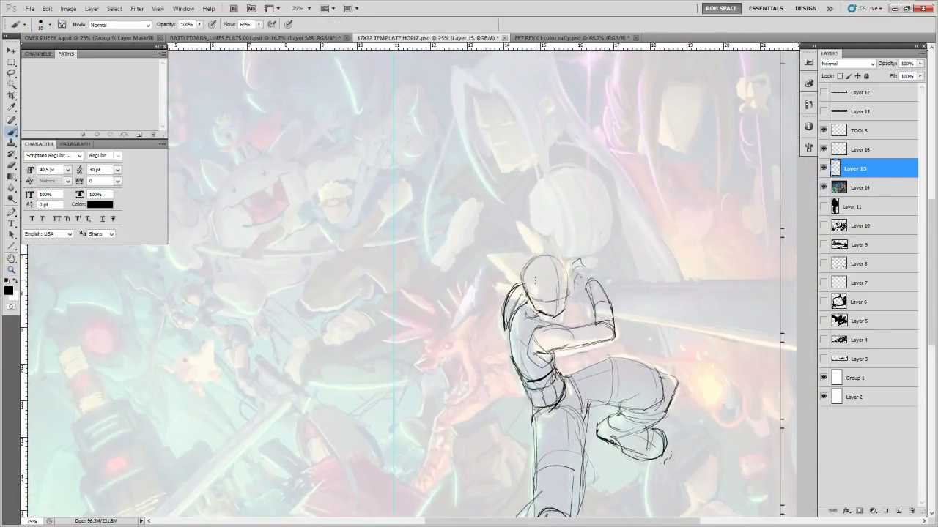
Draw curved face guidelines on the swordsman's head and clean up the lines where the jaw meets the shoulder
mouse_move(532, 279)
left_mouse_down()
mouse_move(565, 273)
mouse_move(554, 270)
mouse_move(533, 296)
mouse_move(534, 314)
left_mouse_up()
key("e")
key("b")
key("e")
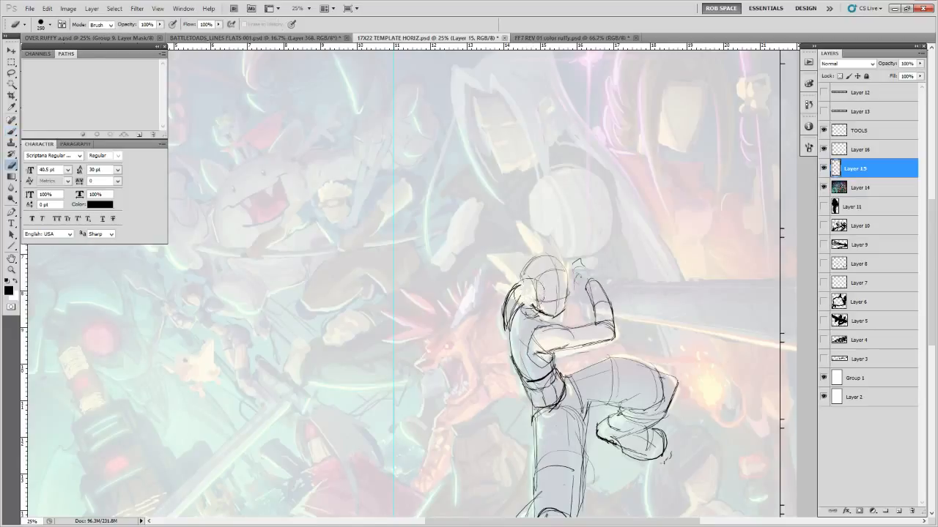
key("b")
key("e")
mouse_move(530, 301)
left_mouse_down()
mouse_move(534, 284)
mouse_move(540, 313)
left_mouse_up()
key("b")
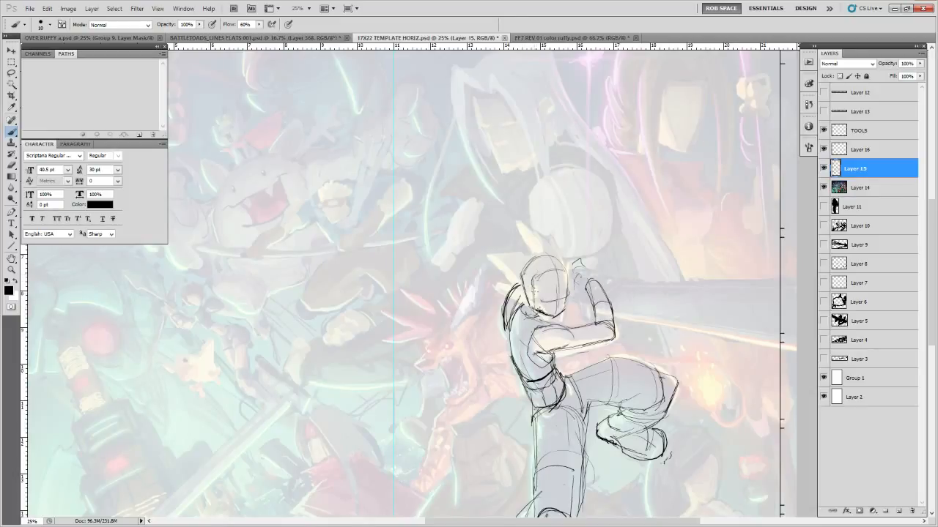
left_click_drag(533, 281, 546, 270)
Rework the lines where the raised leg's calf and thigh meet the standing leg
mouse_move(605, 271)
left_mouse_down()
mouse_move(522, 334)
mouse_move(514, 380)
left_mouse_up()
key("z")
left_click(525, 315, "alt")
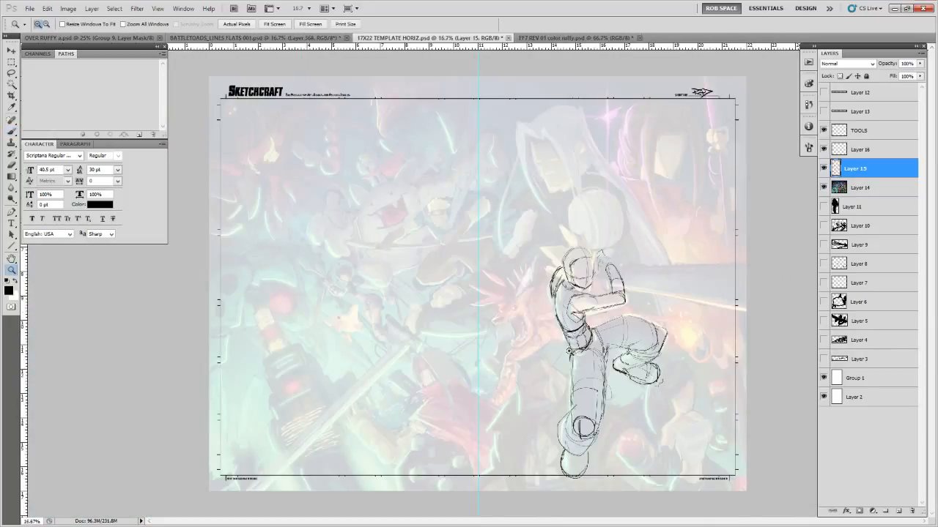
left_click(639, 323)
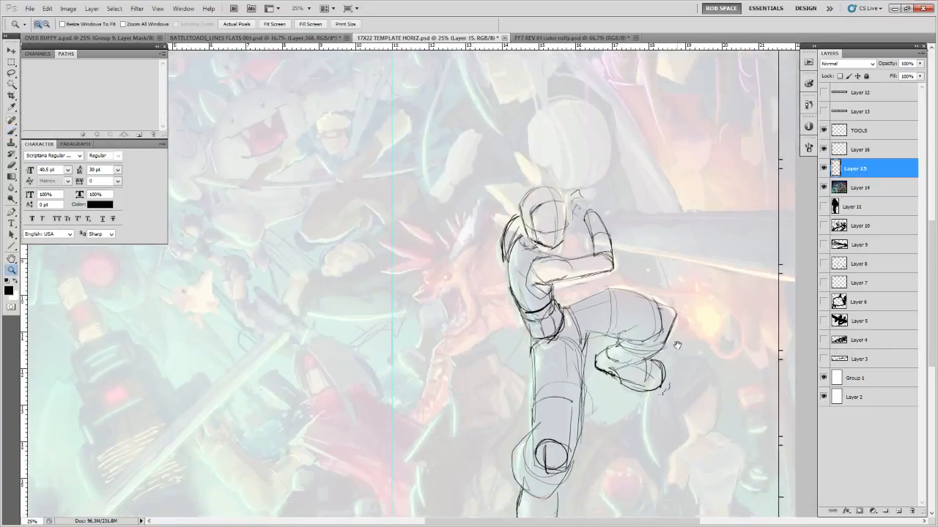
key("b")
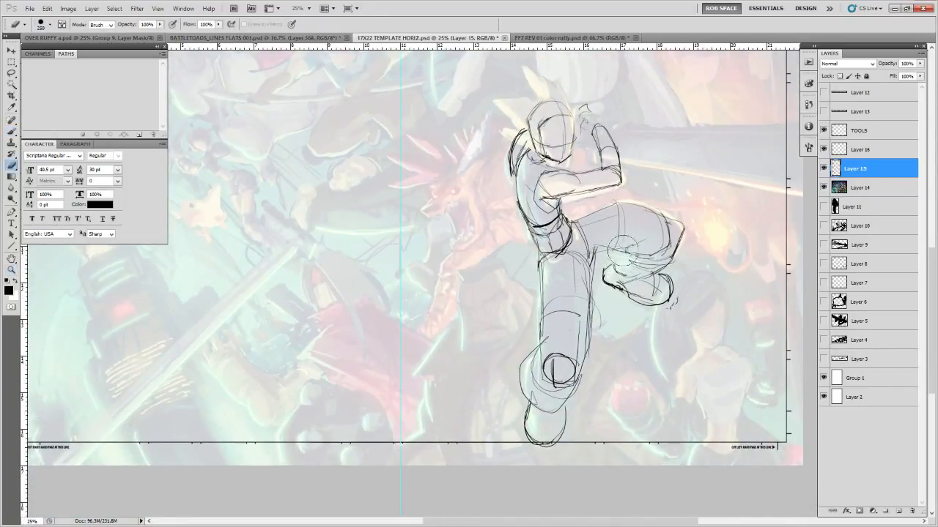
key("b")
mouse_move(592, 249)
left_mouse_down()
mouse_move(670, 246)
mouse_move(628, 269)
mouse_move(651, 276)
mouse_move(602, 271)
mouse_move(622, 281)
mouse_move(605, 268)
mouse_move(608, 282)
left_mouse_up()
mouse_move(605, 276)
left_mouse_down()
mouse_move(616, 281)
mouse_move(585, 307)
left_mouse_up()
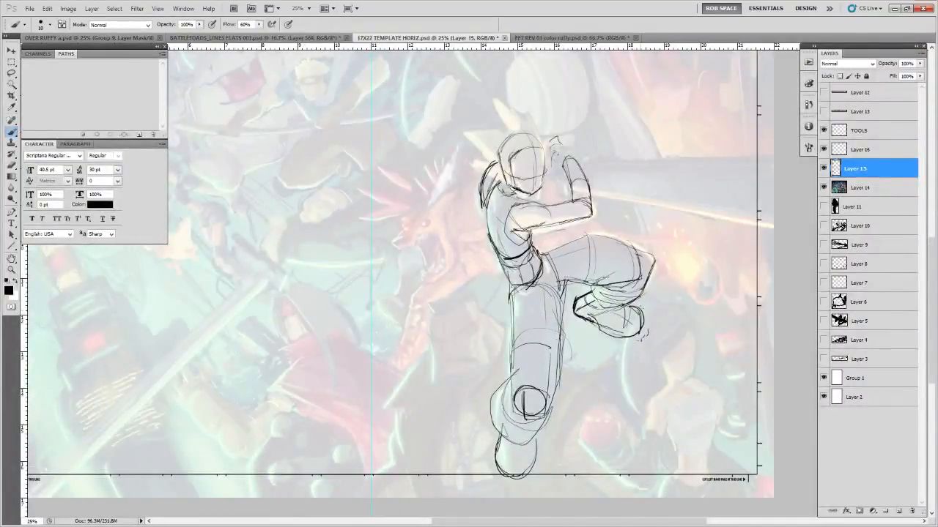
Hide the sketch layer, set the reference painting's opacity to 100%, and examine the full composition
left_click(823, 168)
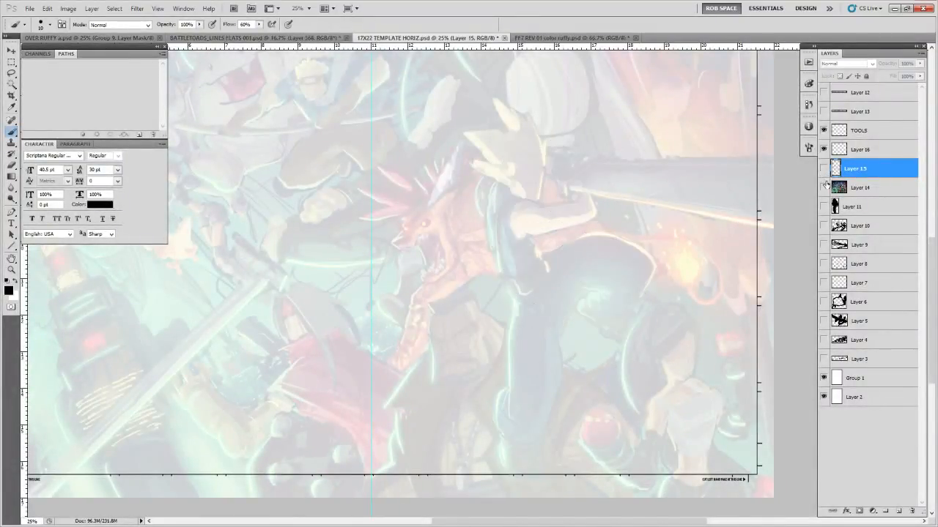
left_click(824, 186)
left_click(871, 188)
left_click(920, 64)
left_click_drag(915, 76, 928, 78)
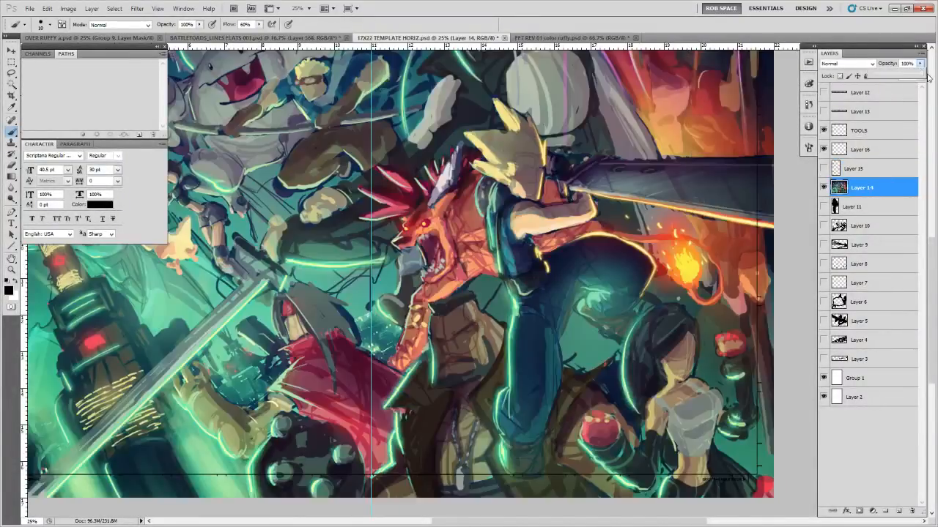
key("z")
left_click(635, 270, "alt")
left_click(636, 270, "alt")
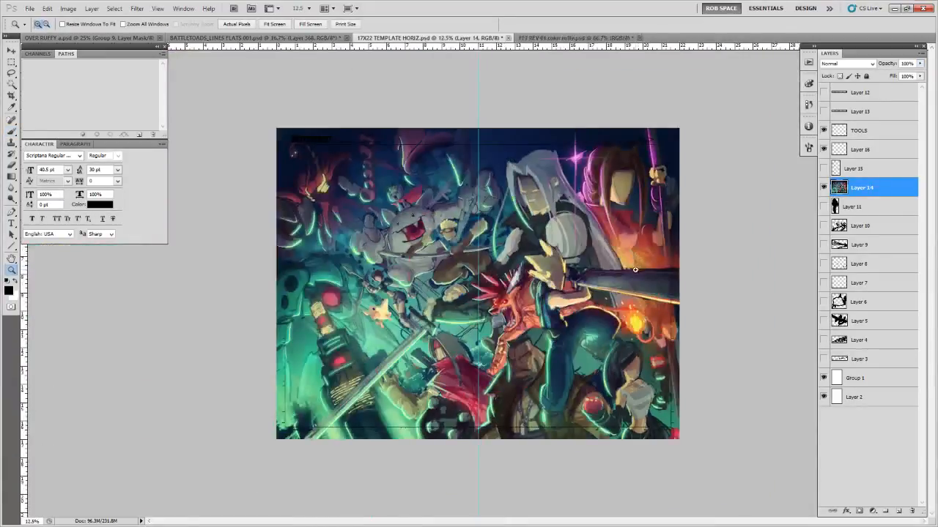
left_click(546, 300)
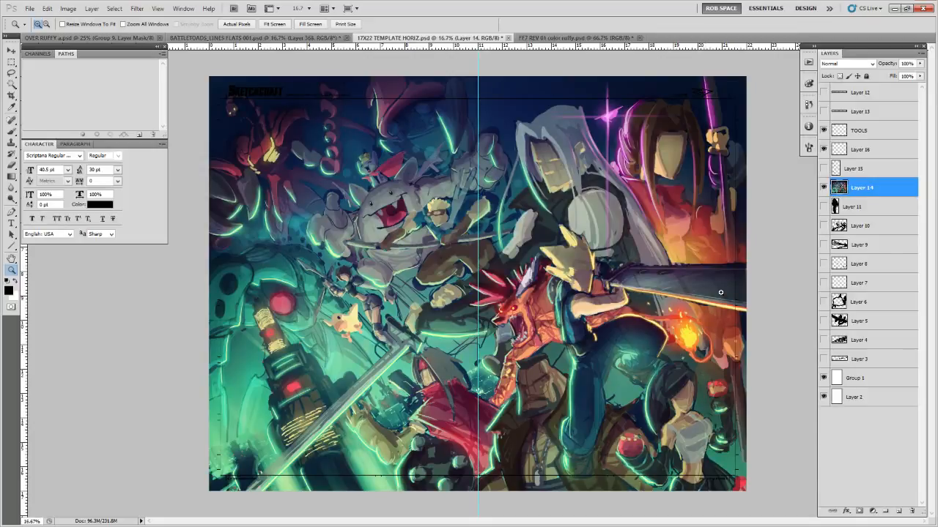
Fade the reference painting back to a low opacity, then show Layer 15 and make it active
left_click(919, 64)
left_click_drag(885, 75, 879, 77)
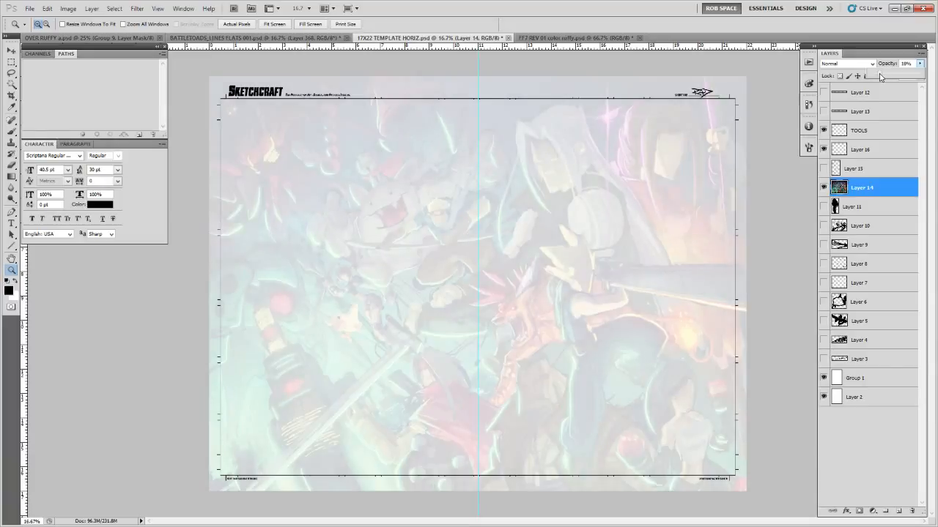
left_click(824, 169)
left_click(854, 169)
Darken the swordsman's torso contour from the back shoulder down past the waist to the hip
left_click(664, 300)
left_click_drag(689, 332, 696, 275)
key("b")
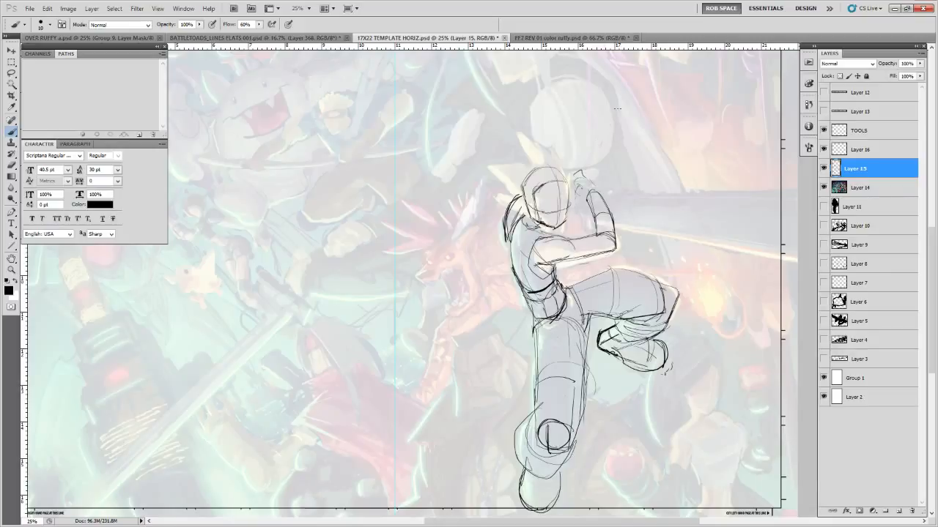
mouse_move(507, 212)
left_mouse_down()
mouse_move(511, 268)
mouse_move(517, 259)
mouse_move(540, 282)
mouse_move(525, 239)
mouse_move(521, 267)
left_mouse_up()
mouse_move(529, 236)
left_mouse_down()
mouse_move(535, 275)
mouse_move(548, 272)
mouse_move(532, 276)
left_mouse_up()
left_click_drag(541, 278, 537, 365)
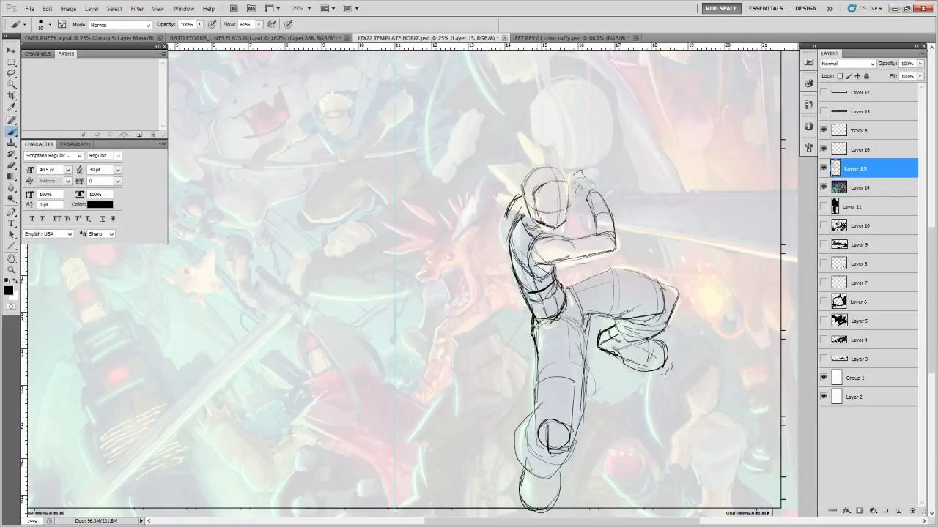
Darken the standing leg's outer contour from thigh to ankle and strengthen the outline of its rounded foot
mouse_move(537, 328)
left_mouse_down()
mouse_move(541, 410)
mouse_move(531, 423)
mouse_move(533, 413)
left_mouse_up()
left_click_drag(533, 416, 525, 435)
left_click_drag(542, 397, 529, 431)
left_click_drag(526, 432, 515, 489)
left_click_drag(520, 479, 517, 501)
mouse_move(521, 480)
left_mouse_down()
mouse_move(556, 476)
mouse_move(561, 496)
left_mouse_up()
mouse_move(520, 486)
left_mouse_down()
mouse_move(517, 504)
mouse_move(543, 513)
left_mouse_up()
left_click_drag(560, 491, 542, 513)
Darken the outline of the raised leg's foot and the front edge of its bent knee and shin
left_click_drag(616, 353, 656, 375)
mouse_move(652, 332)
left_mouse_down()
mouse_move(669, 344)
mouse_move(661, 372)
mouse_move(667, 350)
mouse_move(648, 358)
left_mouse_up()
left_click_drag(656, 336, 652, 354)
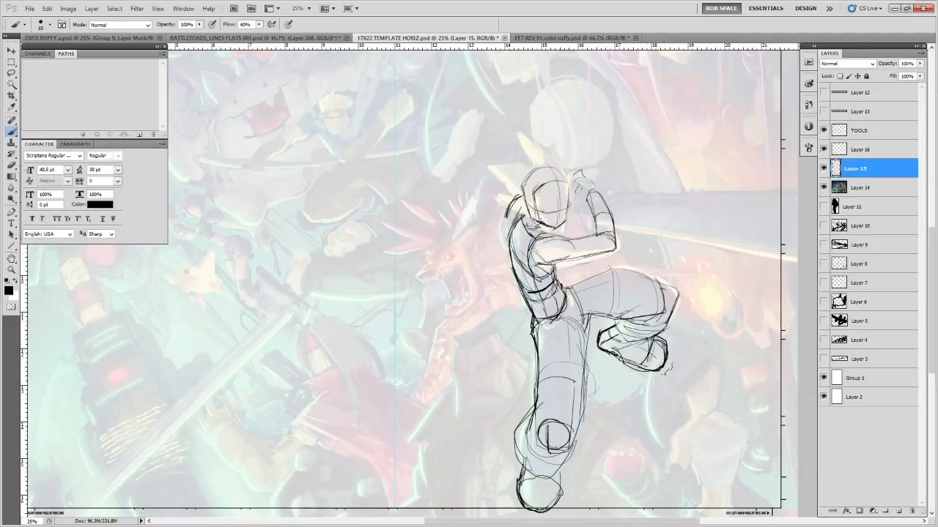
left_click_drag(675, 293, 660, 342)
left_click_drag(662, 313, 654, 380)
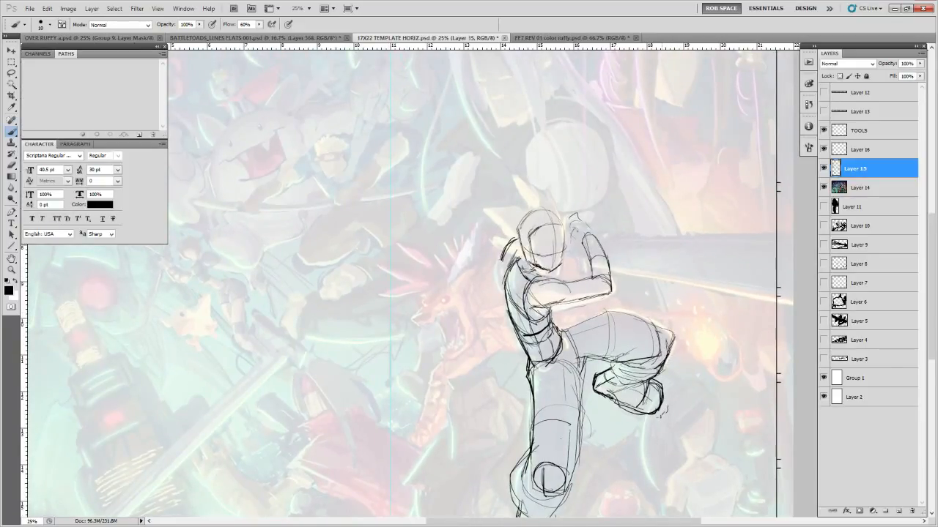
Clean up the front of the waist and redraw the belt line where it meets the raised thigh
mouse_move(674, 329)
left_mouse_down()
mouse_move(668, 353)
mouse_move(697, 322)
left_mouse_up()
left_click_drag(624, 279, 625, 327)
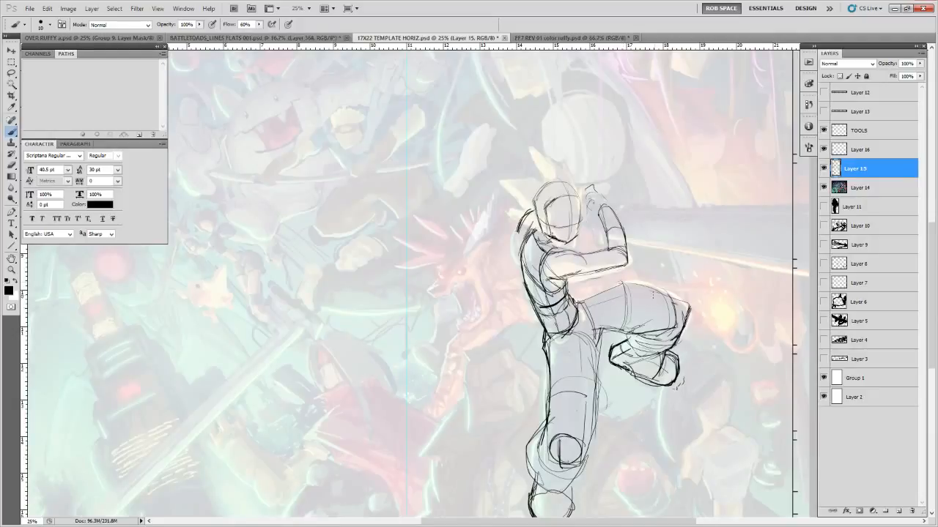
mouse_move(590, 294)
left_mouse_down()
mouse_move(617, 286)
mouse_move(576, 307)
mouse_move(581, 323)
mouse_move(613, 340)
mouse_move(576, 358)
mouse_move(579, 342)
left_mouse_up()
key("e")
key("b")
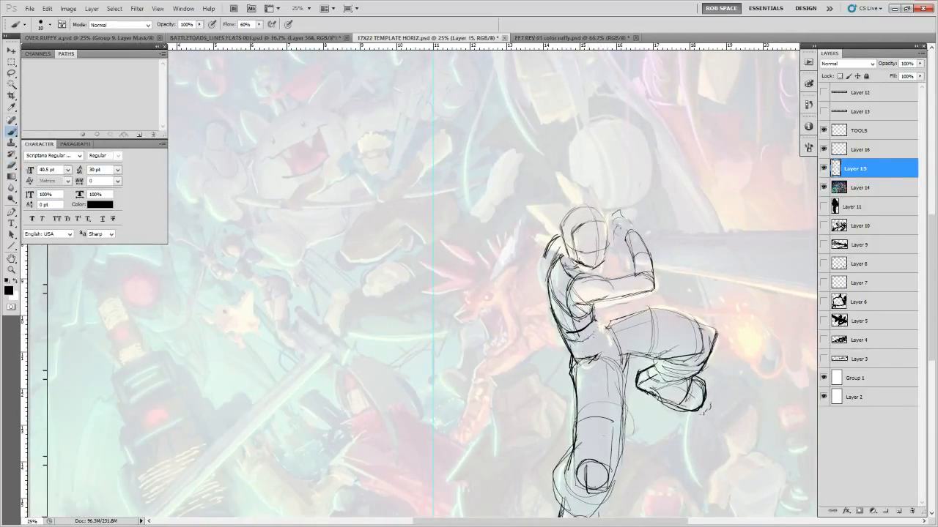
mouse_move(598, 310)
left_mouse_down()
mouse_move(590, 337)
mouse_move(608, 334)
mouse_move(598, 316)
mouse_move(573, 326)
left_mouse_up()
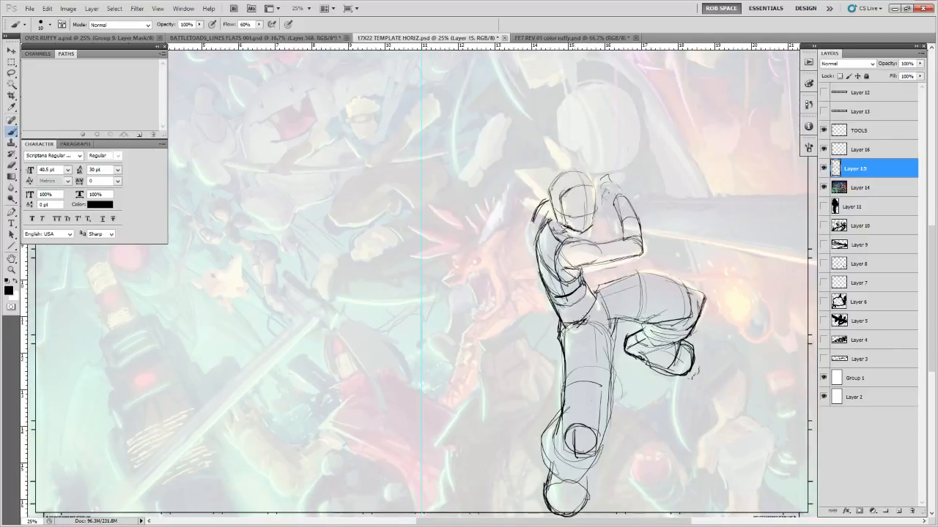
Redraw the crotch contour between the two legs and add fold lines radiating from the hip
mouse_move(597, 291)
left_mouse_down()
mouse_move(581, 319)
mouse_move(610, 334)
left_mouse_up()
left_click_drag(631, 312, 608, 336)
key("e")
mouse_move(636, 307)
left_mouse_down()
mouse_move(607, 334)
mouse_move(607, 371)
mouse_move(605, 358)
left_mouse_up()
key("b")
mouse_move(632, 317)
left_mouse_down()
mouse_move(607, 349)
mouse_move(610, 341)
left_mouse_up()
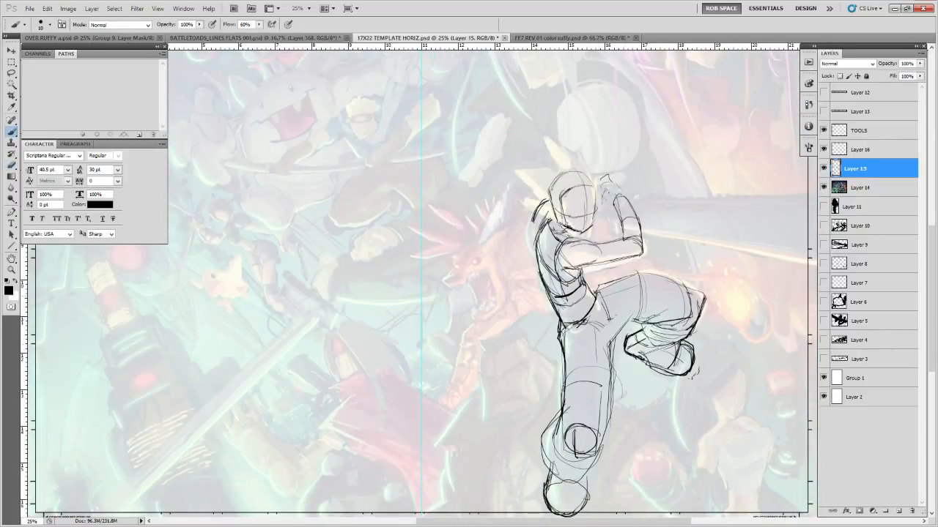
Sharpen the raised leg's knee into an angular corner and darken the contour below it
mouse_move(596, 292)
left_mouse_down()
mouse_move(610, 323)
mouse_move(695, 310)
mouse_move(714, 326)
left_mouse_up()
mouse_move(714, 289)
left_mouse_down()
mouse_move(736, 298)
mouse_move(716, 335)
left_mouse_up()
mouse_move(733, 303)
left_mouse_down()
mouse_move(716, 335)
mouse_move(719, 315)
mouse_move(729, 318)
mouse_move(724, 336)
left_mouse_up()
key("e")
key("b")
mouse_move(727, 316)
left_mouse_down()
mouse_move(723, 338)
mouse_move(706, 346)
left_mouse_up()
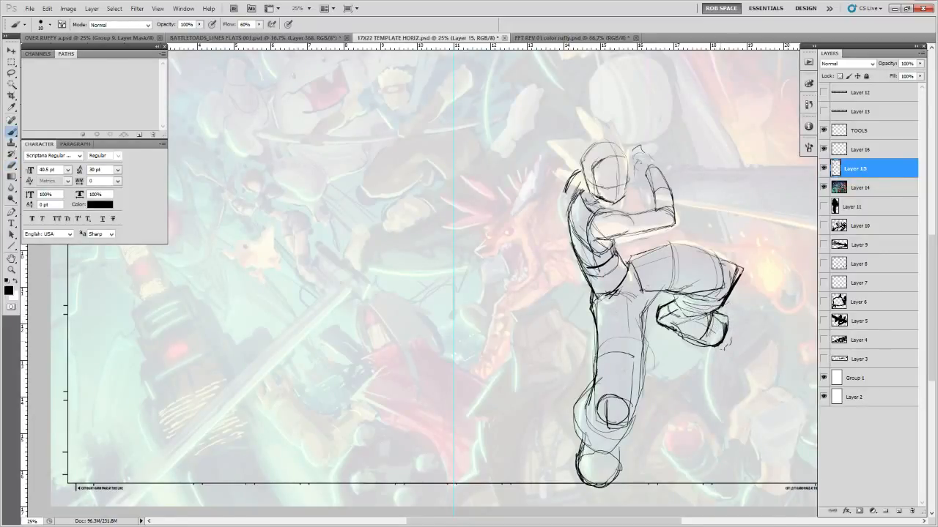
Erase the rough lines at the raised leg's ankle and redraw the edge of the foot
key("e")
left_click_drag(663, 324, 690, 331)
key("b")
key("e")
key("b")
left_click_drag(676, 326, 715, 344)
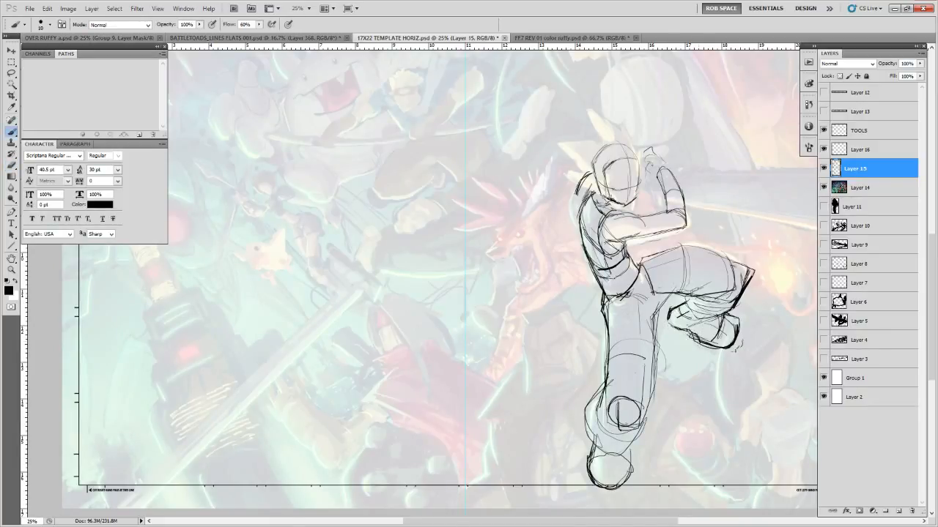
Redraw the standing leg's contours around the knee, flaring the trouser shape above the foot
left_click_drag(695, 403, 695, 352)
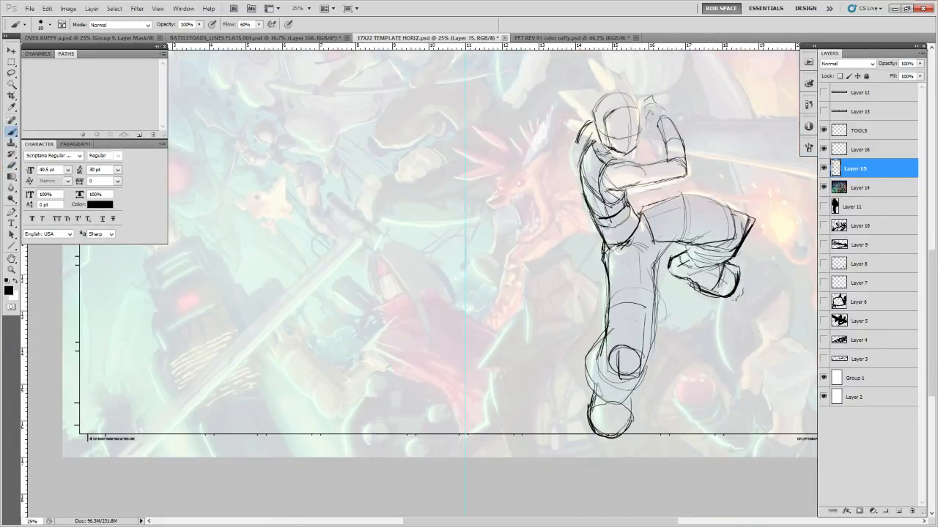
mouse_move(632, 387)
left_mouse_down()
mouse_move(630, 431)
mouse_move(596, 436)
mouse_move(587, 359)
mouse_move(592, 382)
mouse_move(637, 372)
left_mouse_up()
key("e")
key("b")
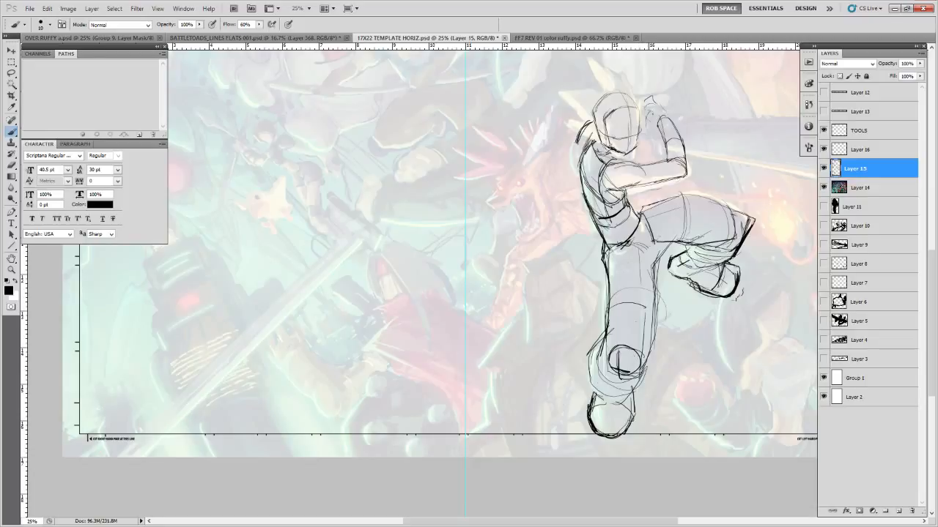
left_click_drag(659, 317, 636, 380)
mouse_move(652, 341)
left_mouse_down()
mouse_move(649, 369)
mouse_move(625, 392)
left_mouse_up()
mouse_move(605, 332)
left_mouse_down()
mouse_move(600, 397)
mouse_move(636, 387)
left_mouse_up()
left_click_drag(679, 343, 588, 377)
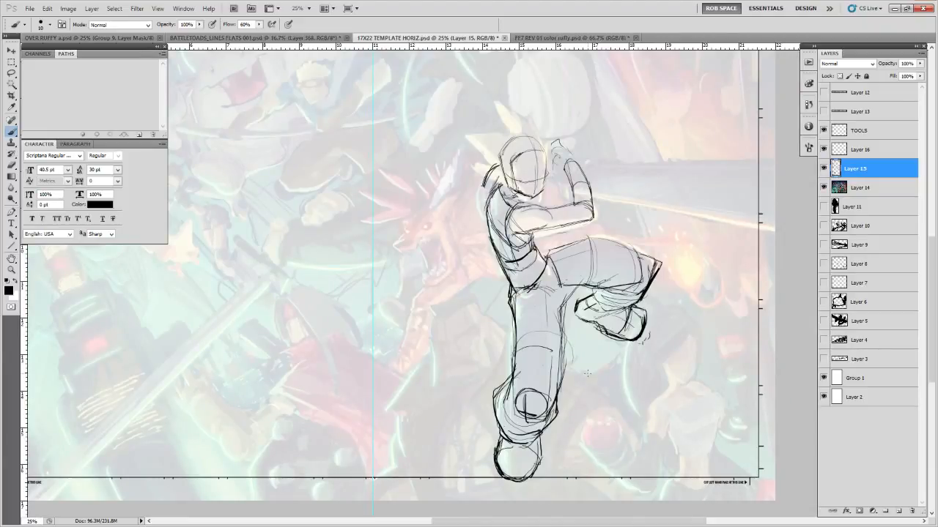
key("z")
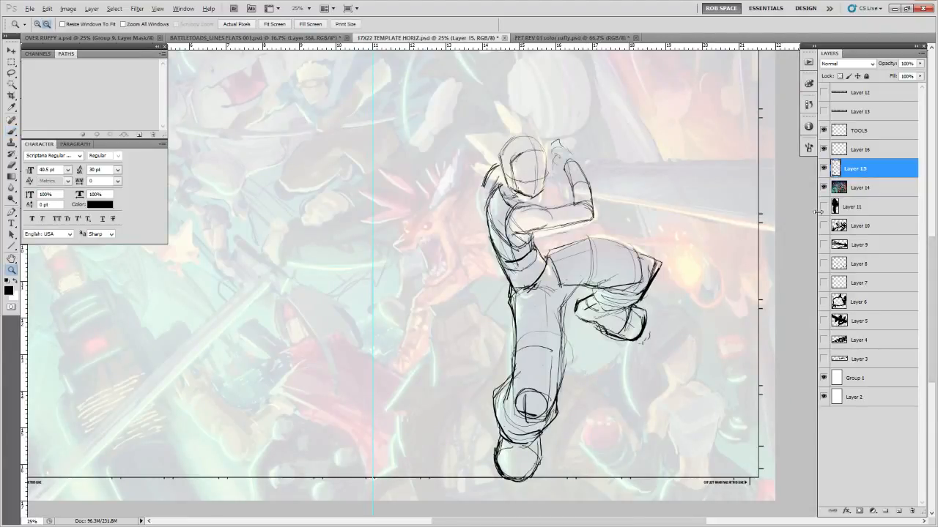
left_click(601, 209, "alt")
left_click(594, 214)
left_click_drag(651, 396, 663, 318)
key("b")
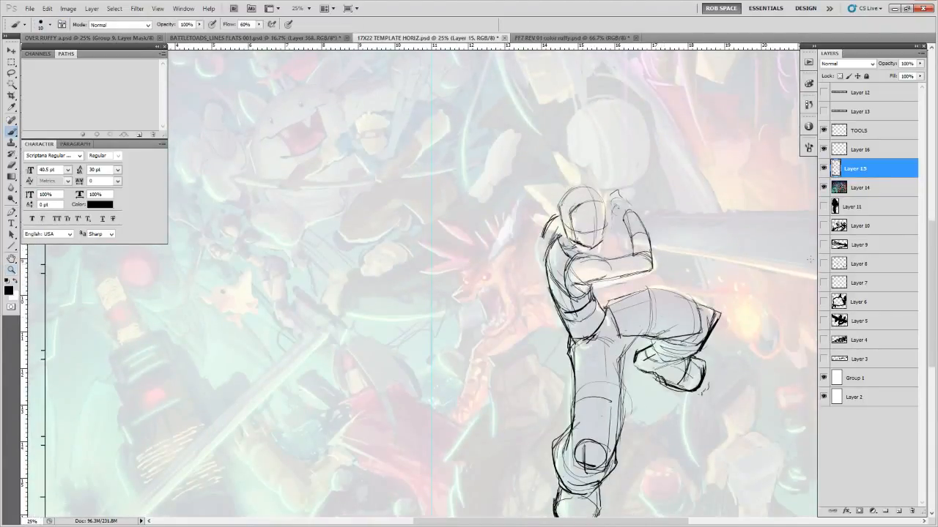
Switch to Windows Photo Viewer to study the swordsman's costume in bbs_165915_1.png beside the sketch, then minimize the viewer
key("ctrl+Tab")
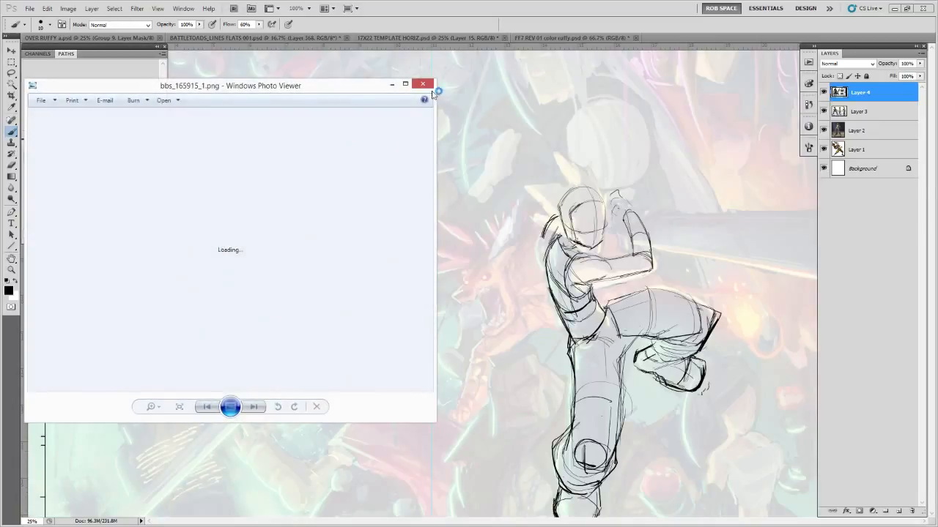
left_click_drag(339, 90, 0, 104)
left_click(347, 90)
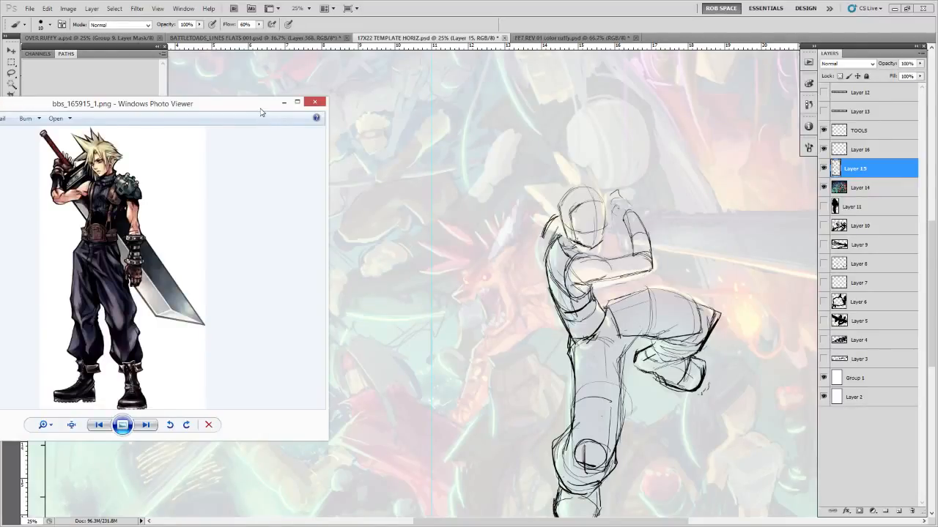
left_click(283, 102)
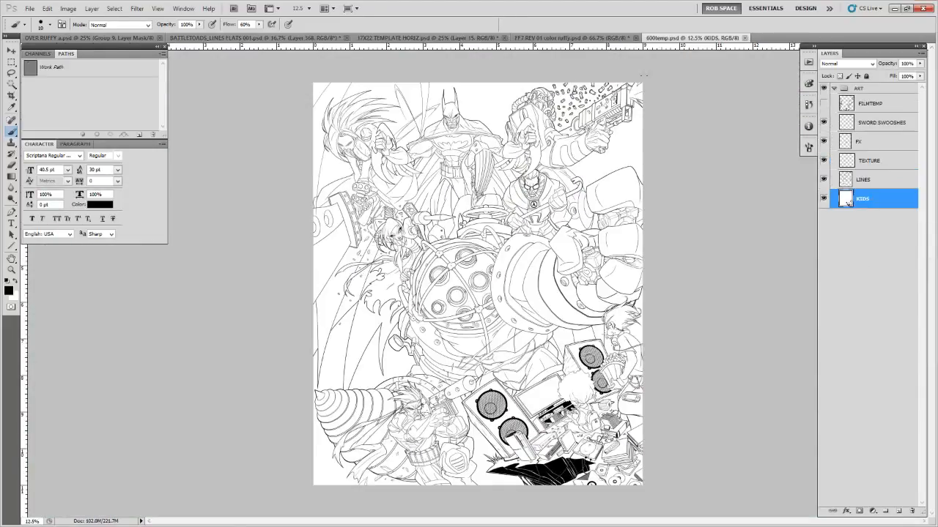
Detach the 600temp.psd line art into its own floating window and place it over the sketch document
left_click_drag(674, 37, 0, 83)
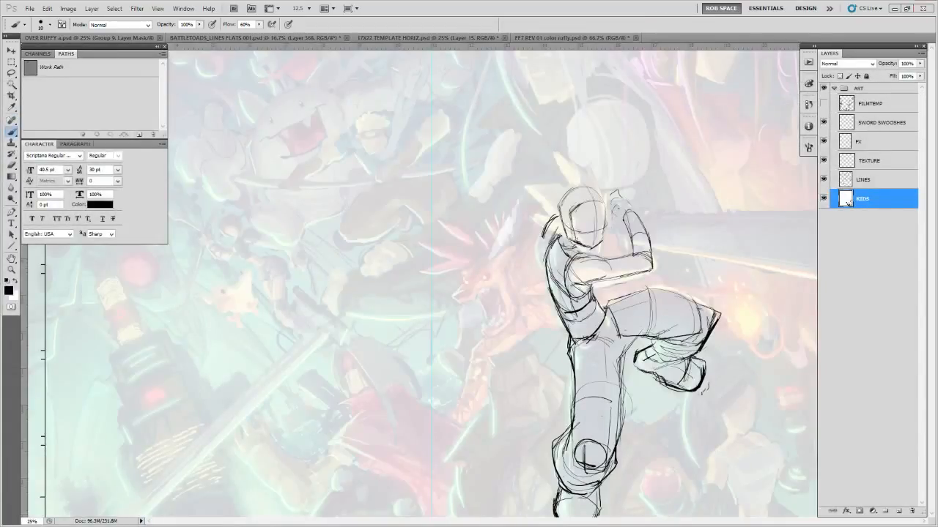
key("z")
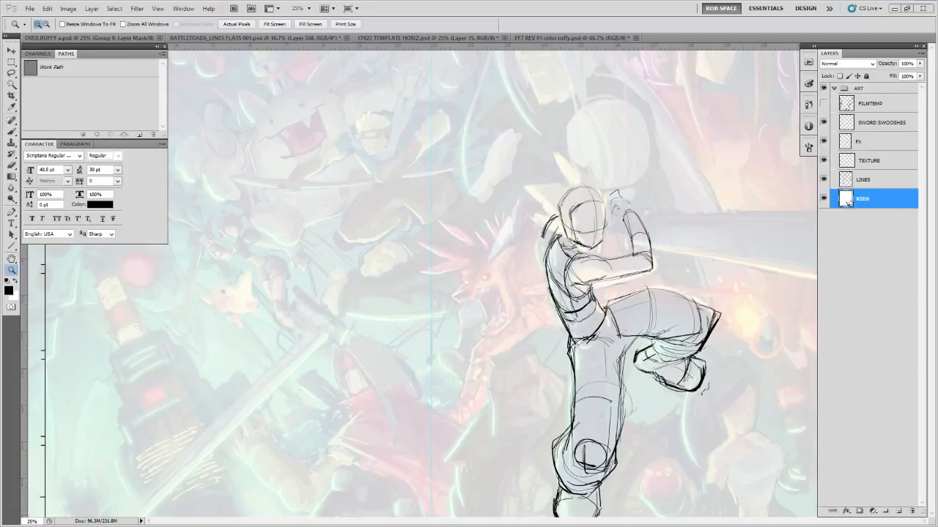
key("ctrl+minus")
key("ctrl+minus")
left_click_drag(1, 22, 544, 64)
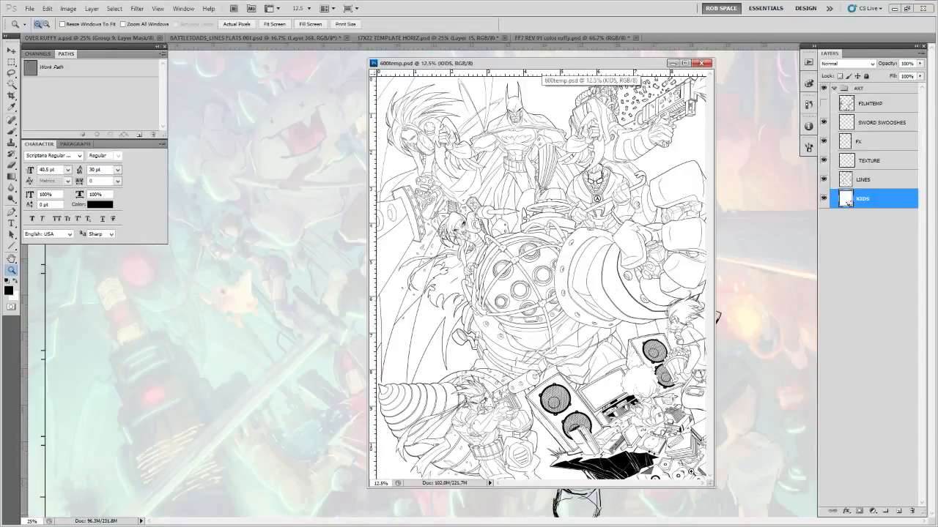
Enlarge the floating 600temp.psd window to inspect the whole line-art page, and move it away from the canvas
left_click_drag(710, 487, 764, 501)
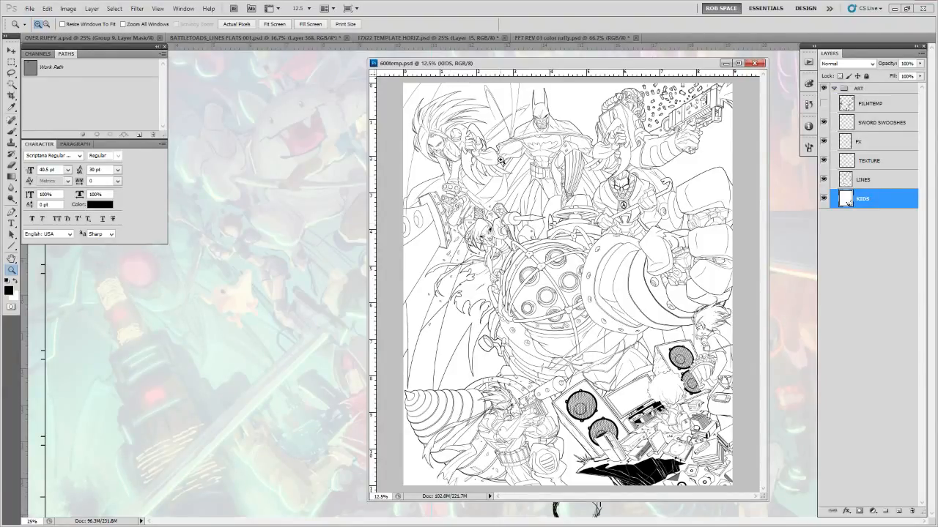
left_click(501, 160)
left_click(501, 159)
left_click(501, 159, "alt")
left_click_drag(587, 66, 0, 82)
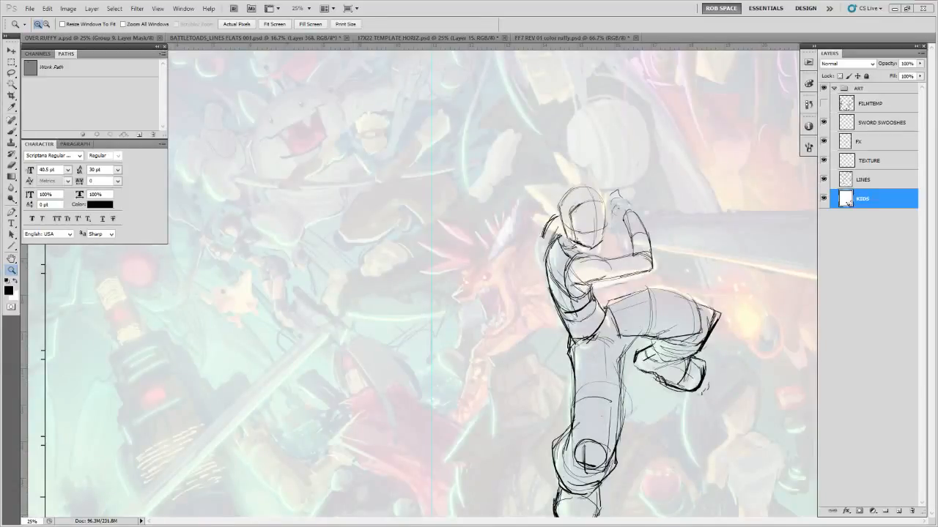
Switch between the open documents and make 17X22 TEMPLATE HORIZ.psd active again with its sketch layer
key("b")
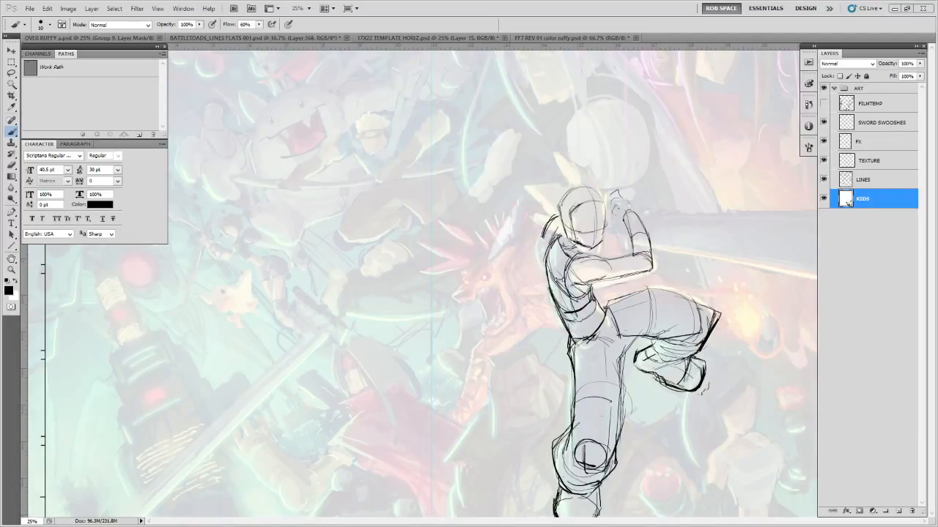
key("ctrl+Tab")
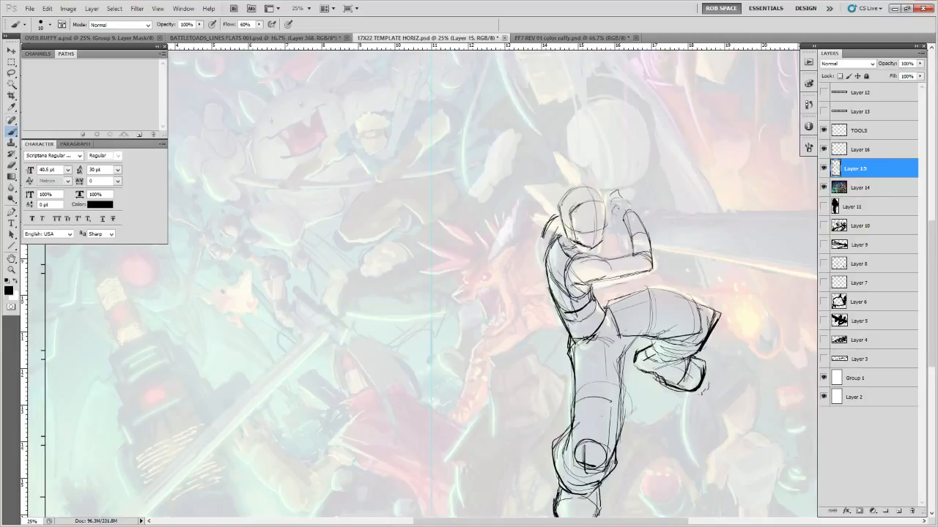
key("ctrl+Tab")
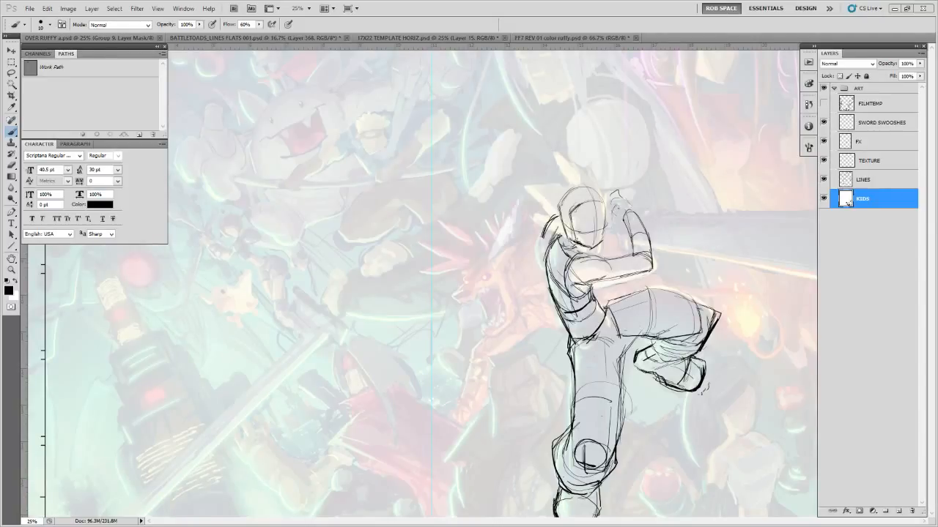
key("z")
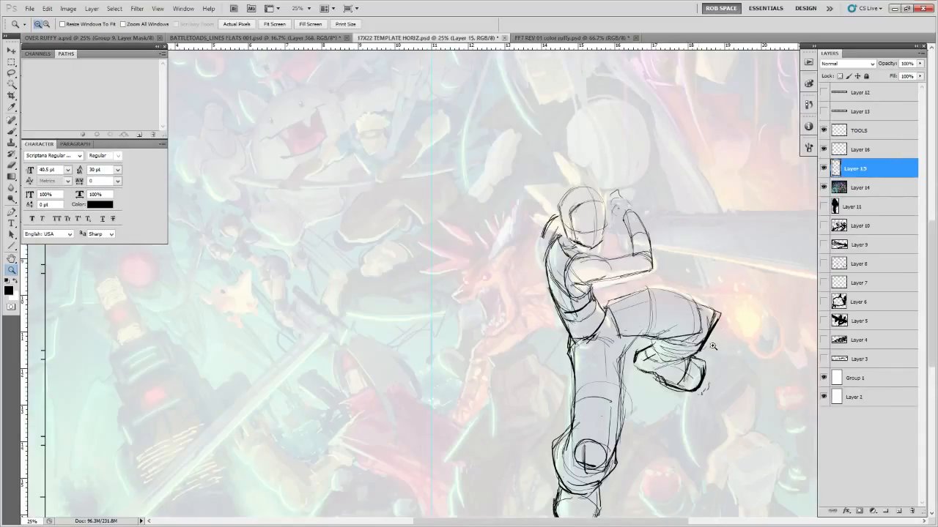
Erase and redraw the curved outline of the rear shoulder and upper arm beside the head
left_click_drag(686, 342, 618, 321)
key("b")
mouse_move(486, 196)
left_mouse_down()
mouse_move(471, 216)
mouse_move(471, 242)
mouse_move(478, 208)
mouse_move(472, 237)
left_mouse_up()
key("e")
key("b")
mouse_move(480, 200)
left_mouse_down()
mouse_move(477, 213)
mouse_move(500, 233)
left_mouse_up()
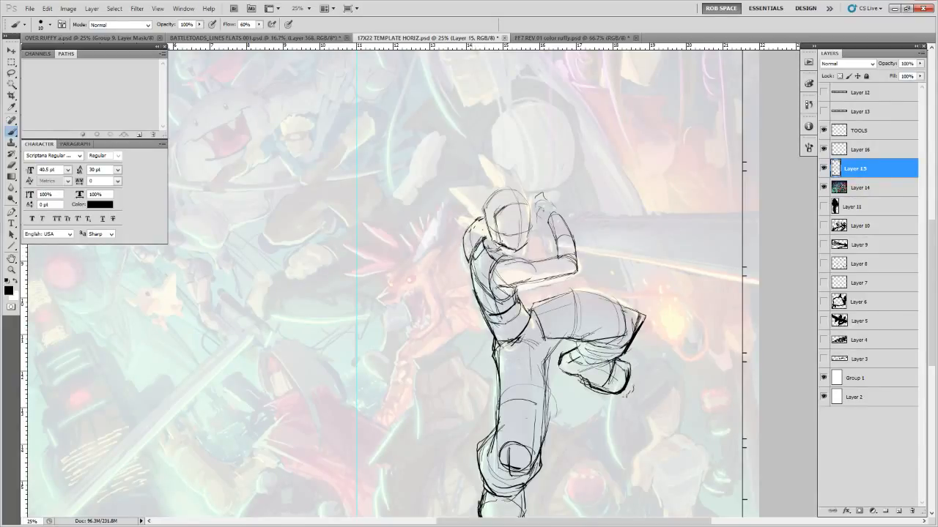
key("e")
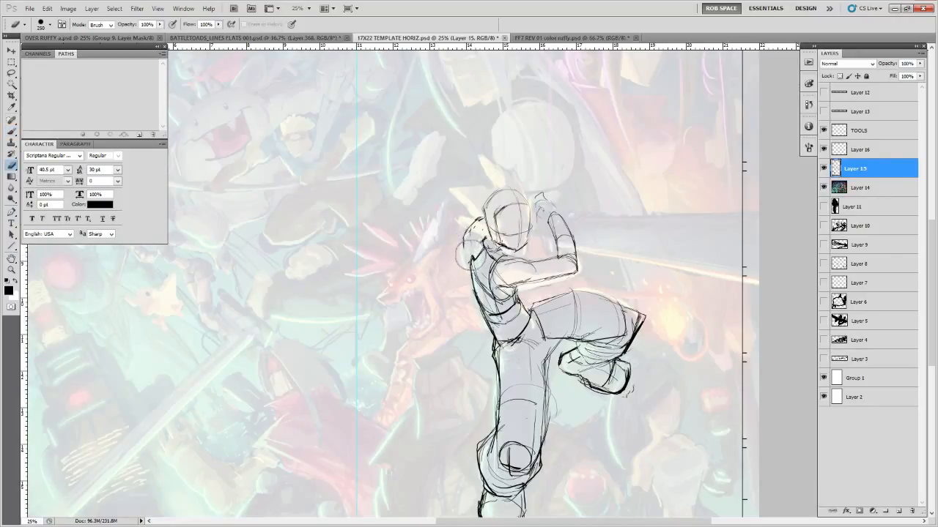
key("b")
mouse_move(471, 262)
left_mouse_down()
mouse_move(464, 236)
mouse_move(467, 263)
left_mouse_up()
mouse_move(476, 220)
left_mouse_down()
mouse_move(468, 266)
mouse_move(473, 253)
left_mouse_up()
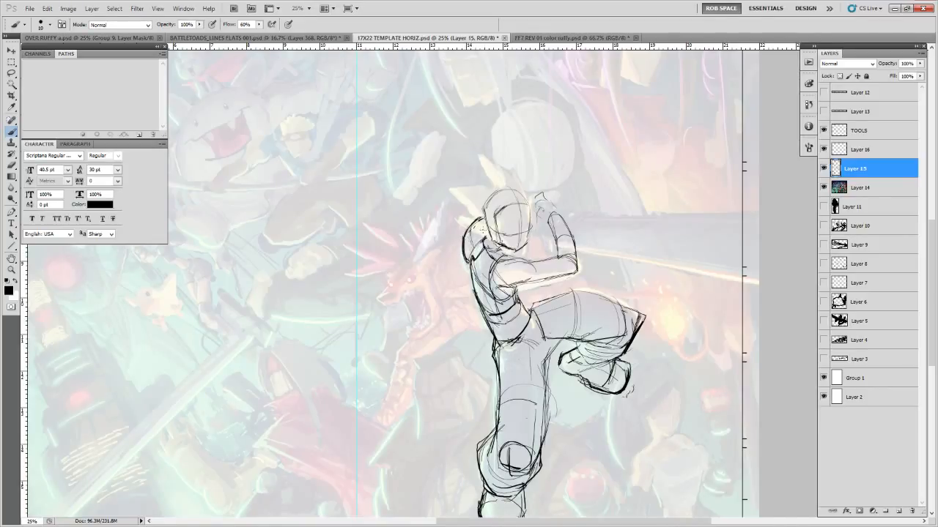
Sketch the collar lines of the top around the base of the figure's neck
left_click_drag(558, 217, 503, 214)
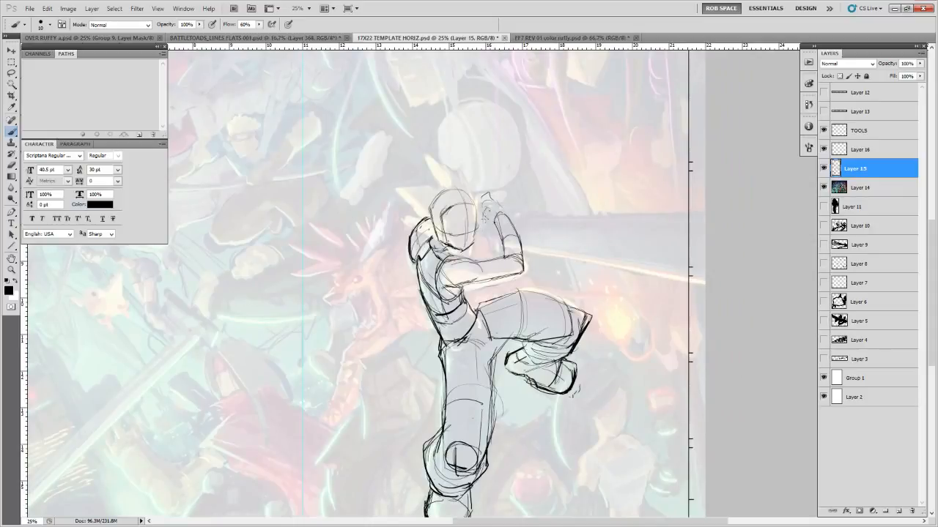
mouse_move(467, 256)
left_mouse_down()
mouse_move(441, 265)
mouse_move(442, 279)
mouse_move(460, 293)
mouse_move(470, 287)
left_mouse_up()
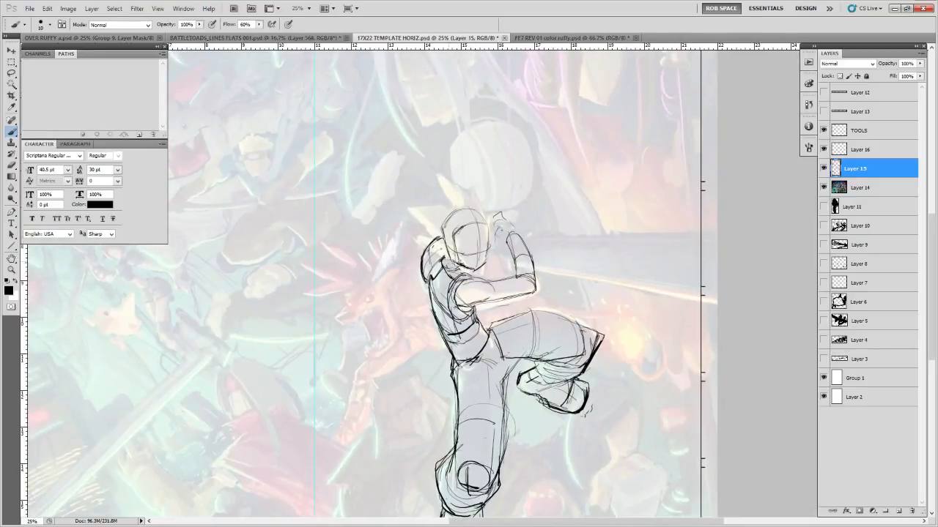
left_click_drag(444, 250, 446, 259)
mouse_move(448, 265)
left_mouse_down()
mouse_move(469, 280)
mouse_move(465, 272)
left_mouse_up()
Refine the head's contour with darker cheek, jaw and chin lines, erasing stray marks
key("e")
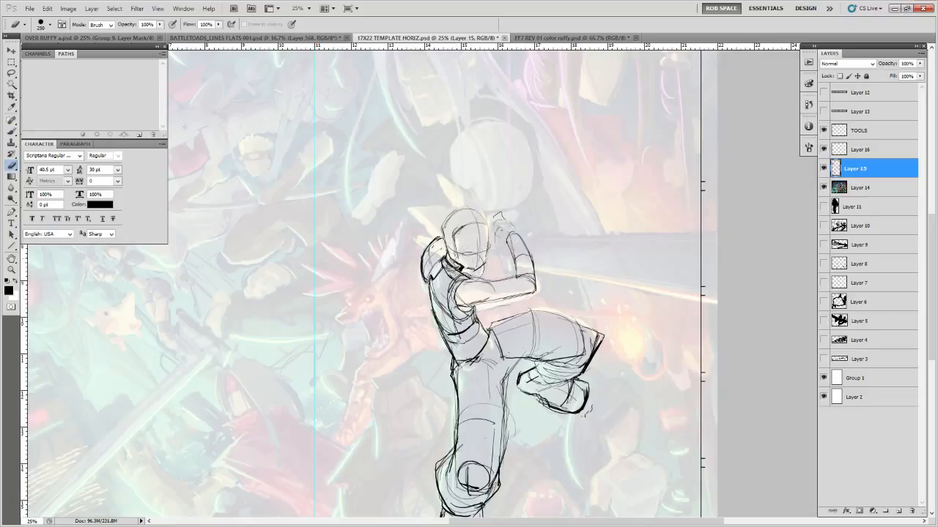
key("ctrl+plus")
key("b")
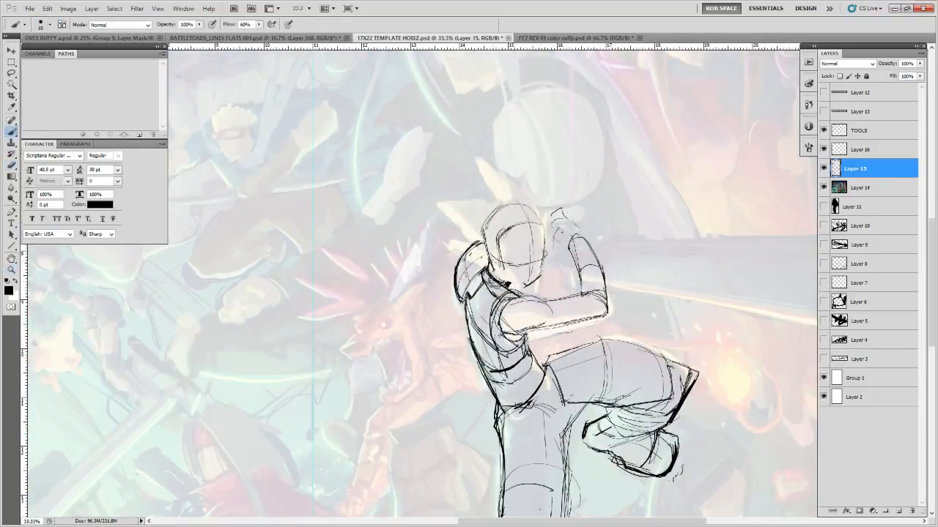
mouse_move(488, 252)
left_mouse_down()
mouse_move(506, 282)
mouse_move(523, 288)
mouse_move(541, 270)
mouse_move(575, 289)
left_mouse_up()
key("e")
key("b")
mouse_move(579, 239)
left_mouse_down()
mouse_move(567, 297)
mouse_move(548, 317)
mouse_move(574, 290)
mouse_move(574, 267)
left_mouse_up()
key("e")
key("b")
left_click_drag(581, 306, 517, 303)
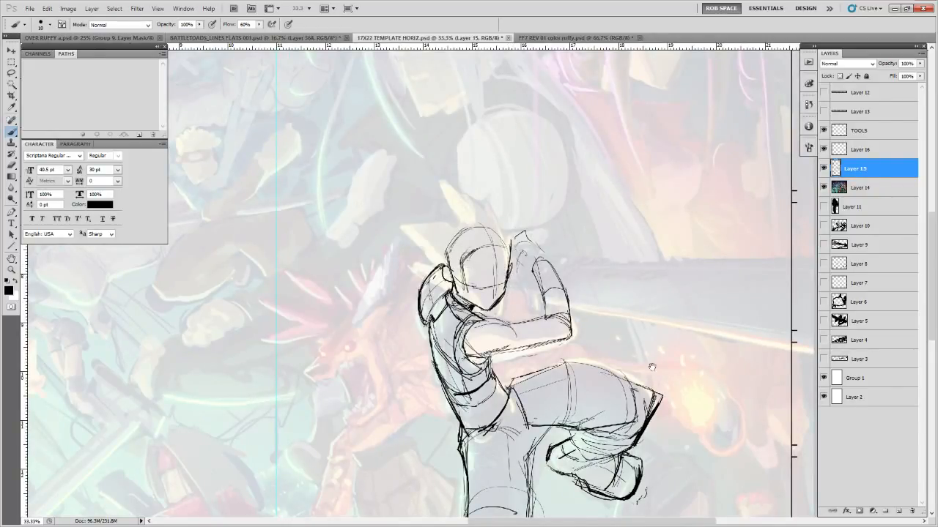
Draw a curved band around the figure's lower torso above the waist
left_click_drag(652, 366, 634, 223)
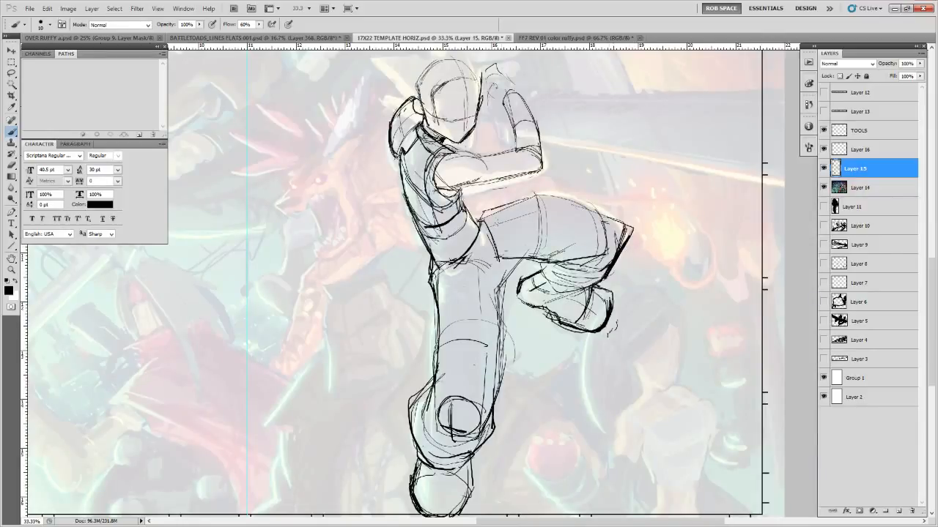
left_click_drag(503, 223, 509, 262)
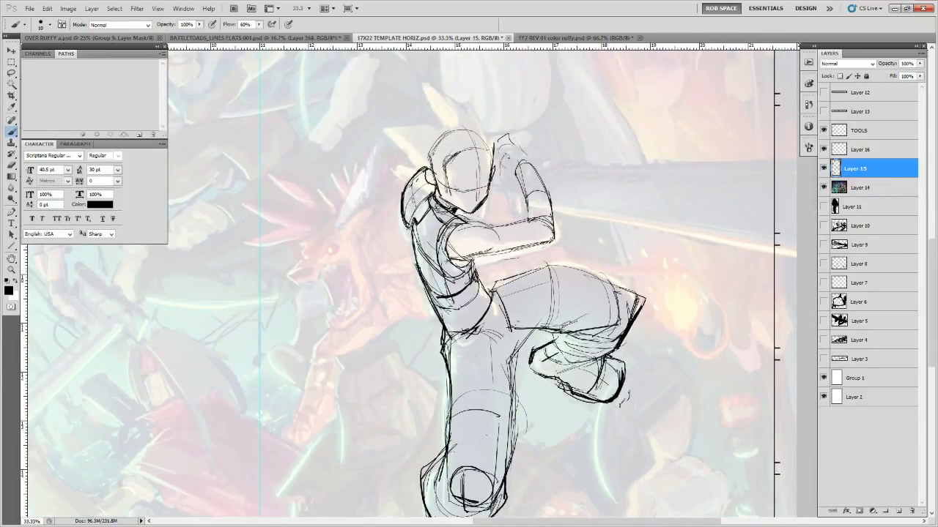
left_click_drag(477, 287, 466, 310)
left_click_drag(469, 301, 555, 308)
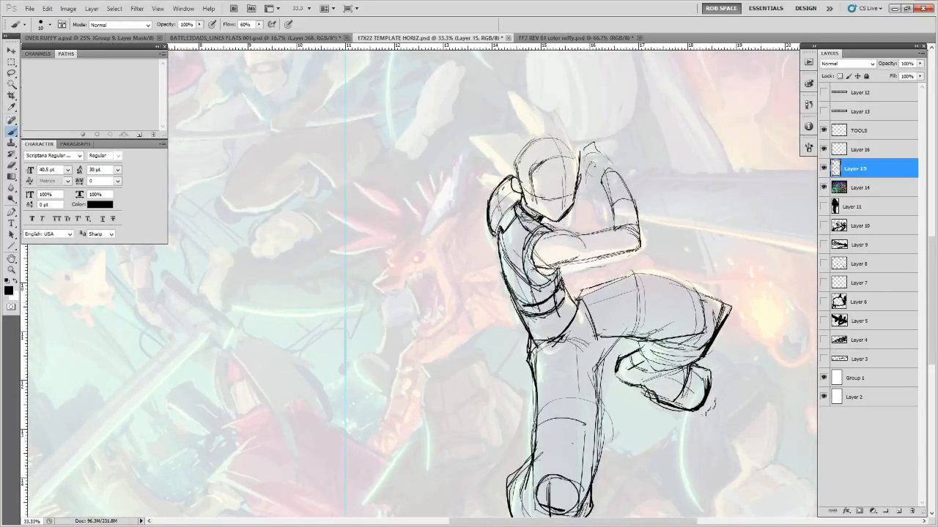
mouse_move(563, 279)
left_mouse_down()
mouse_move(578, 310)
mouse_move(563, 301)
mouse_move(570, 281)
mouse_move(576, 304)
left_mouse_up()
Clean up the front edge of the waist and darken the band and side contour there
key("e")
left_click_drag(578, 297, 544, 319)
key("b")
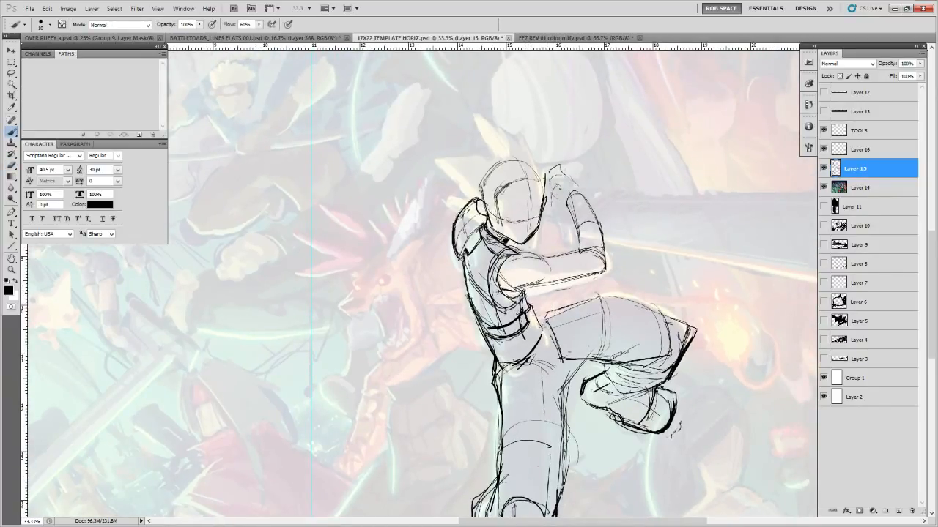
left_click_drag(531, 309, 542, 337)
left_click_drag(529, 316, 485, 316)
mouse_move(478, 311)
left_mouse_down()
mouse_move(485, 318)
mouse_move(433, 324)
left_mouse_up()
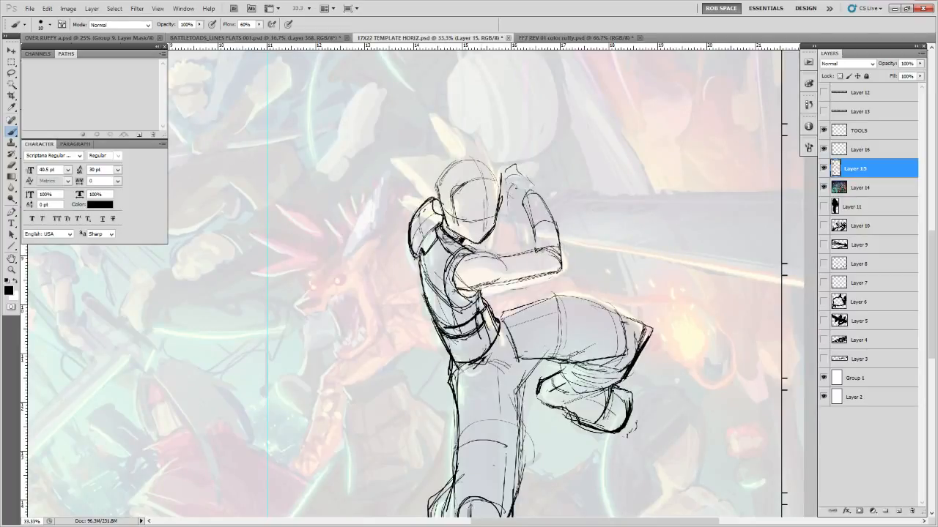
left_click_drag(482, 286, 490, 325)
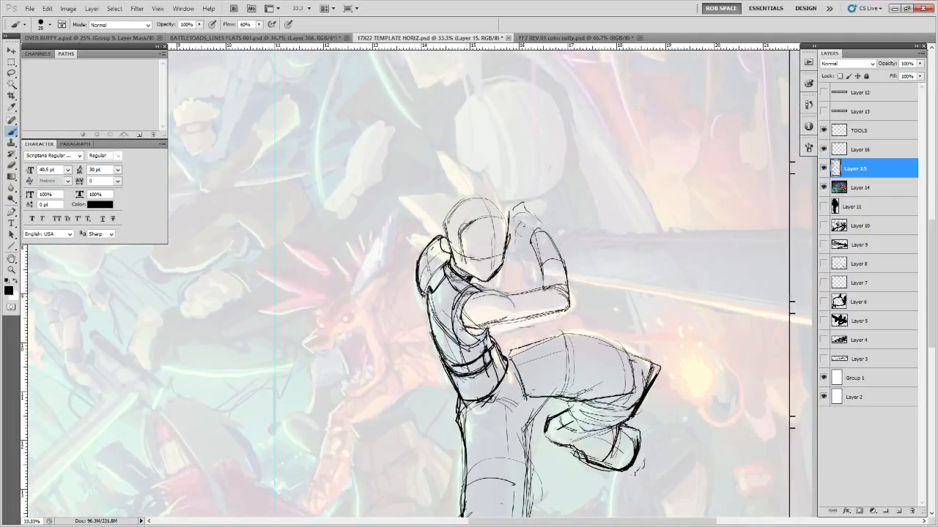
Paint thick suspender straps down the front and back edge of the torso with an enlarged brush
mouse_move(473, 284)
left_mouse_down()
mouse_move(447, 311)
mouse_move(455, 371)
left_mouse_up()
key("bracketright")
key("bracketright")
left_click_drag(442, 265, 427, 321)
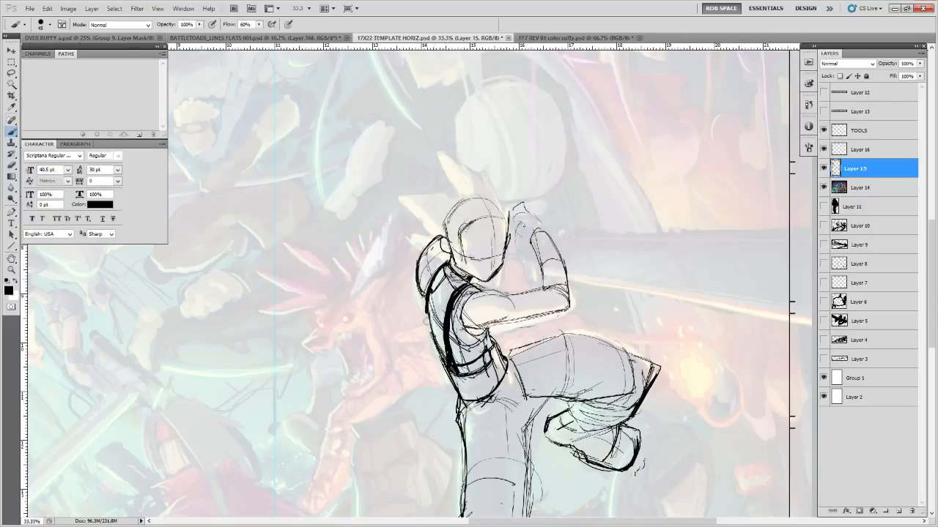
left_click_drag(431, 288, 433, 344)
Paint round black studs on top of the rear shoulder pad, undoing a stray mark
mouse_move(418, 245)
left_mouse_down()
mouse_move(438, 256)
mouse_move(420, 251)
mouse_move(425, 243)
left_mouse_up()
key("ctrl+z")
left_click_drag(553, 274, 489, 113)
mouse_move(422, 212)
left_mouse_down()
mouse_move(427, 228)
mouse_move(441, 199)
mouse_move(427, 272)
mouse_move(462, 204)
left_mouse_up()
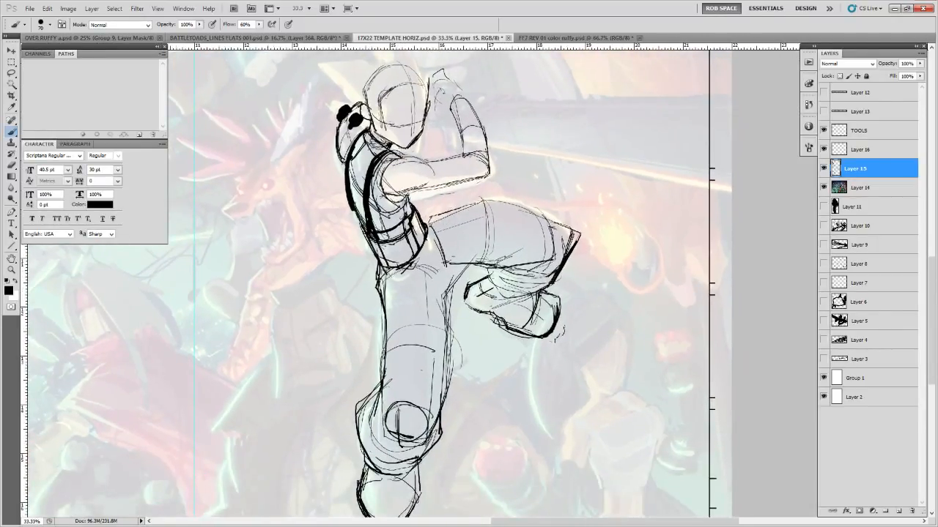
Redraw the raised leg's outline along the top of the thigh, the knee and the calf with bolder lines
mouse_move(379, 269)
left_mouse_down()
mouse_move(386, 314)
mouse_move(437, 242)
mouse_move(423, 319)
left_mouse_up()
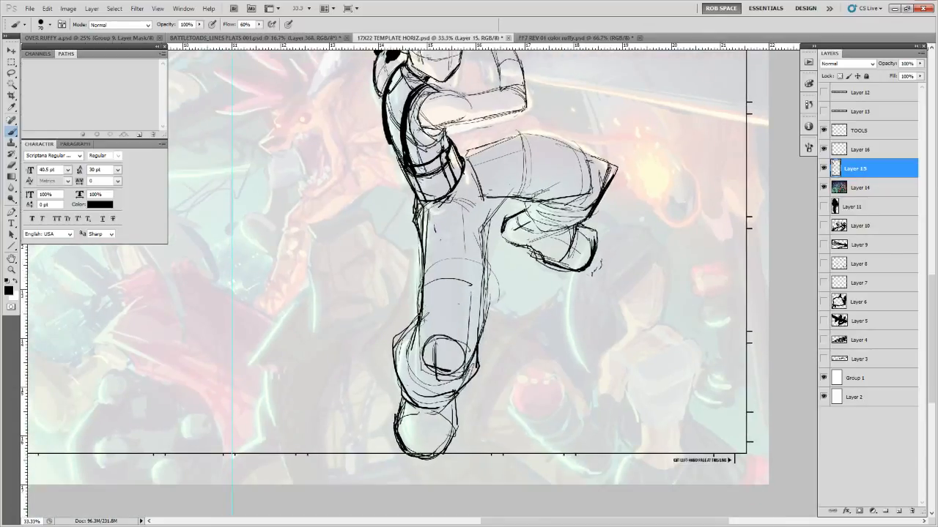
mouse_move(428, 216)
left_mouse_down()
mouse_move(417, 223)
mouse_move(485, 219)
mouse_move(465, 264)
left_mouse_up()
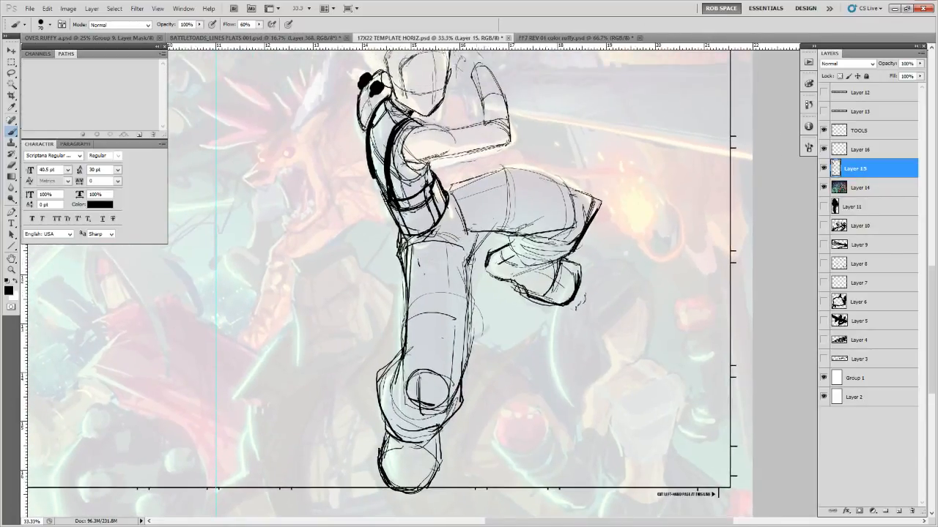
mouse_move(481, 233)
left_mouse_down()
mouse_move(465, 274)
mouse_move(478, 222)
mouse_move(495, 208)
mouse_move(458, 250)
mouse_move(438, 241)
mouse_move(448, 266)
mouse_move(509, 222)
mouse_move(588, 260)
mouse_move(606, 236)
left_mouse_up()
key("e")
key("b")
key("e")
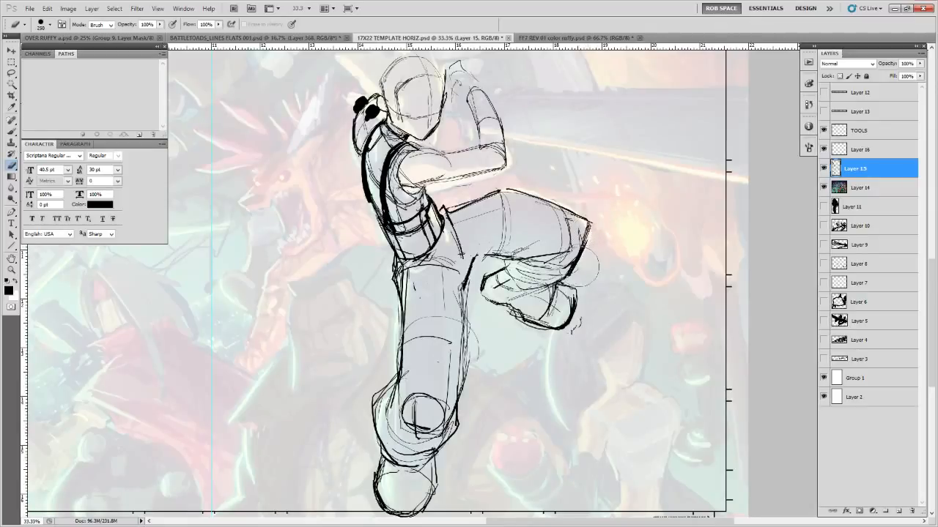
key("b")
left_click_drag(571, 292, 586, 240)
mouse_move(509, 326)
left_mouse_down()
mouse_move(555, 275)
mouse_move(563, 337)
left_mouse_up()
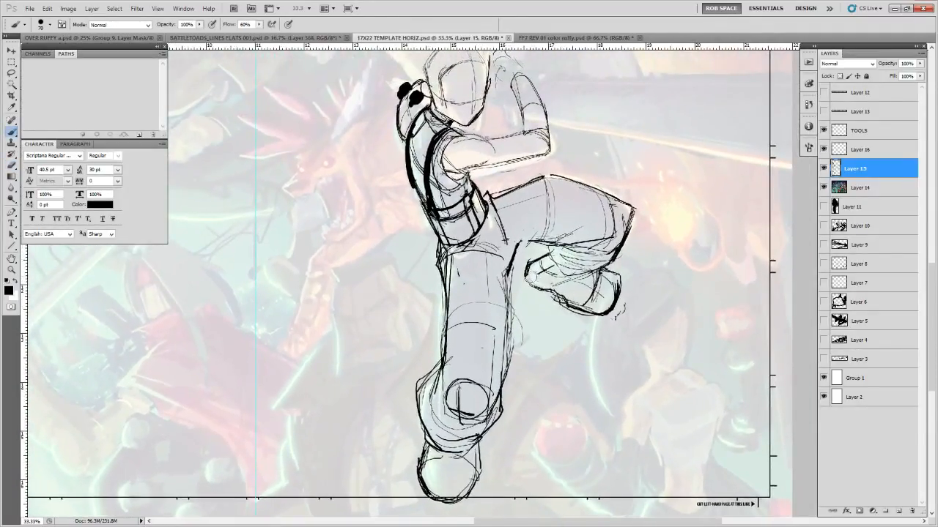
Draw the boot cuff around the raised leg's ankle and thicken the boot's sole outline
mouse_move(526, 275)
left_mouse_down()
mouse_move(601, 318)
mouse_move(629, 293)
mouse_move(609, 265)
mouse_move(615, 306)
mouse_move(607, 311)
mouse_move(575, 309)
mouse_move(600, 312)
mouse_move(540, 291)
mouse_move(531, 284)
mouse_move(580, 292)
mouse_move(564, 299)
mouse_move(538, 278)
left_mouse_up()
key("e")
key("b")
mouse_move(541, 277)
left_mouse_down()
mouse_move(535, 294)
mouse_move(579, 303)
mouse_move(585, 295)
left_mouse_up()
mouse_move(584, 296)
left_mouse_down()
mouse_move(564, 303)
mouse_move(541, 277)
mouse_move(554, 270)
left_mouse_up()
Draw a thick boot cuff at the standing leg's ankle and trim its outer edge with the eraser
left_click_drag(587, 348, 622, 277)
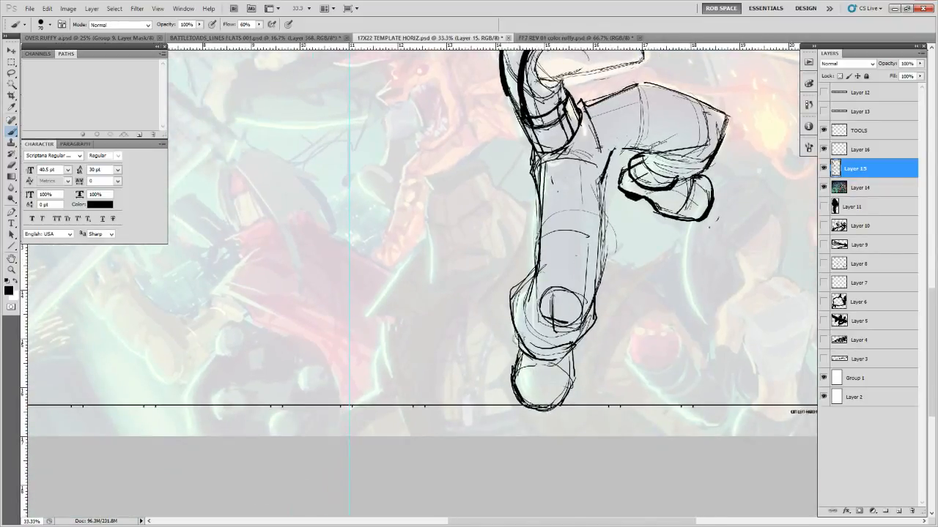
mouse_move(513, 333)
left_mouse_down()
mouse_move(516, 359)
mouse_move(538, 370)
mouse_move(582, 348)
mouse_move(584, 367)
mouse_move(578, 352)
mouse_move(560, 374)
mouse_move(529, 367)
mouse_move(512, 345)
mouse_move(517, 358)
left_mouse_up()
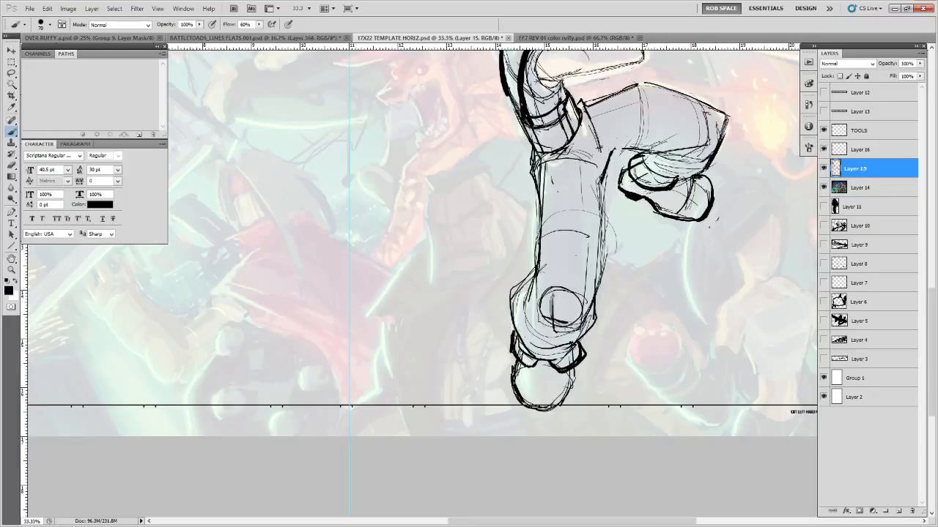
key("e")
left_click_drag(592, 362, 582, 358)
key("b")
Add curved contour lines across the raised thigh and knee, and darken the fold at the inner thigh
left_click_drag(616, 181, 537, 355)
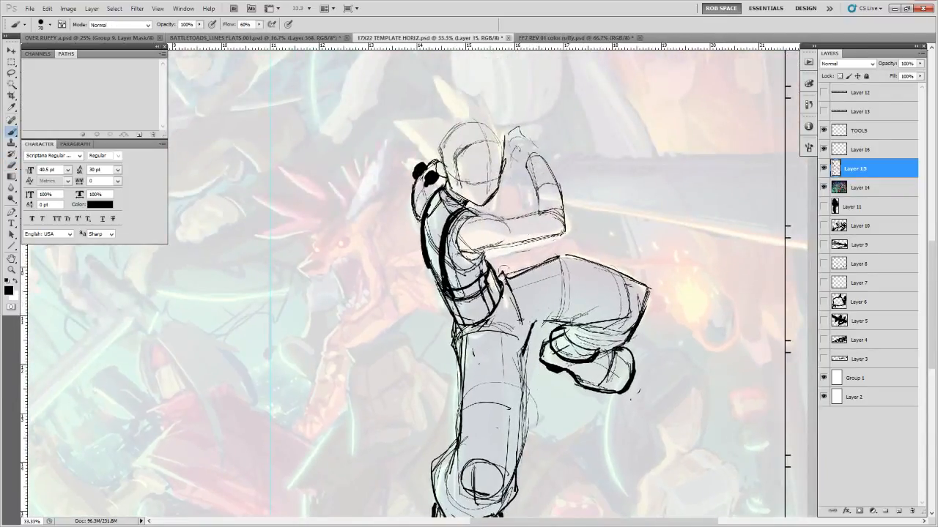
left_click_drag(504, 294, 525, 350)
left_click_drag(567, 257, 564, 322)
left_click_drag(609, 264, 618, 329)
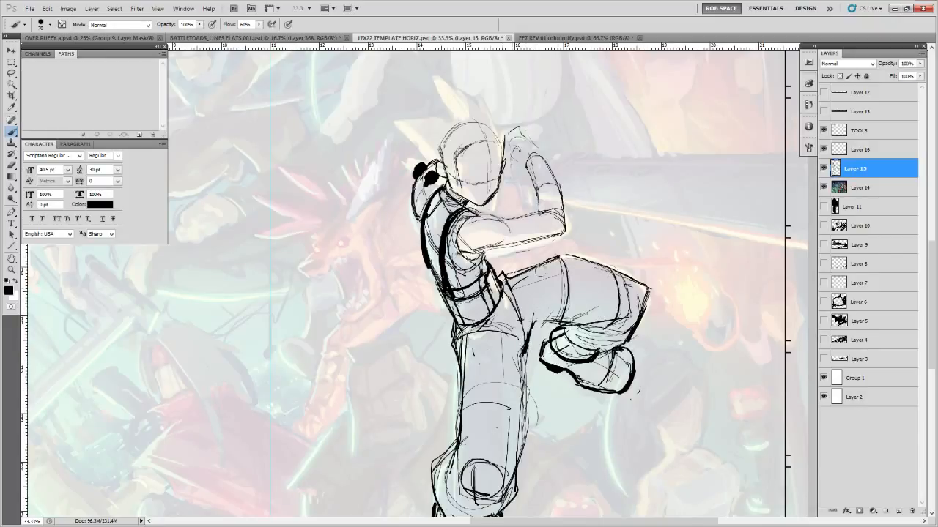
mouse_move(529, 276)
left_mouse_down()
mouse_move(566, 260)
mouse_move(628, 286)
mouse_move(639, 294)
mouse_move(638, 322)
left_mouse_up()
mouse_move(544, 319)
left_mouse_down()
mouse_move(521, 343)
mouse_move(556, 310)
left_mouse_up()
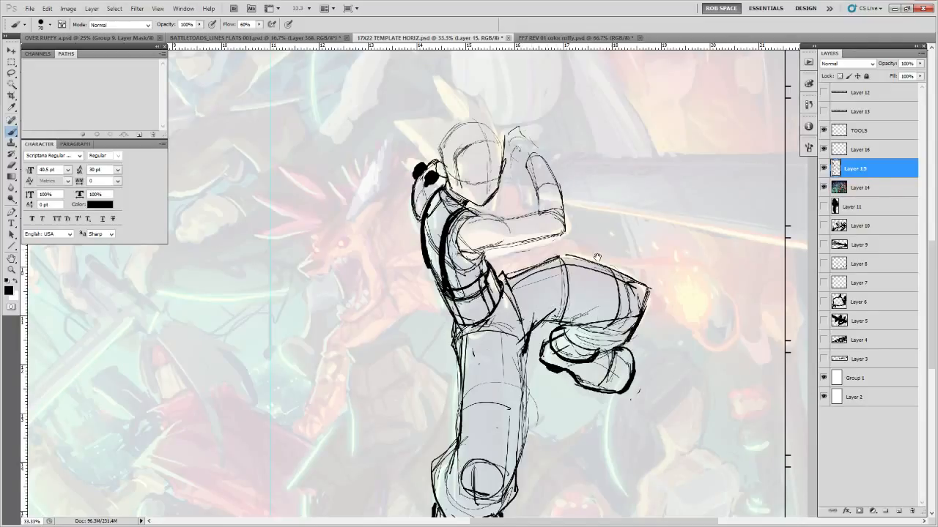
Erase the raised forearm and hand in front of the face
left_click_drag(596, 258, 578, 329)
left_click_drag(569, 284, 565, 314)
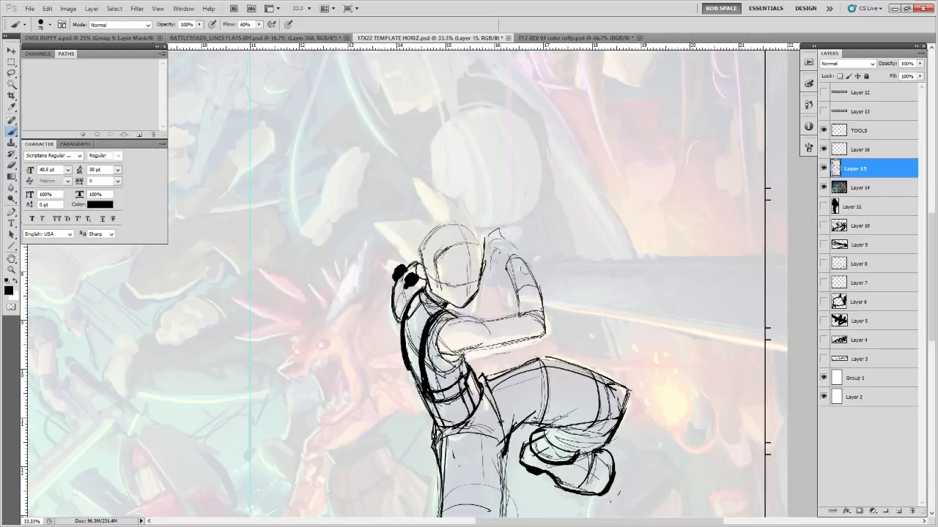
key("e")
mouse_move(514, 273)
left_mouse_down()
mouse_move(512, 291)
mouse_move(521, 292)
mouse_move(527, 262)
mouse_move(508, 256)
mouse_move(505, 298)
left_mouse_up()
key("b")
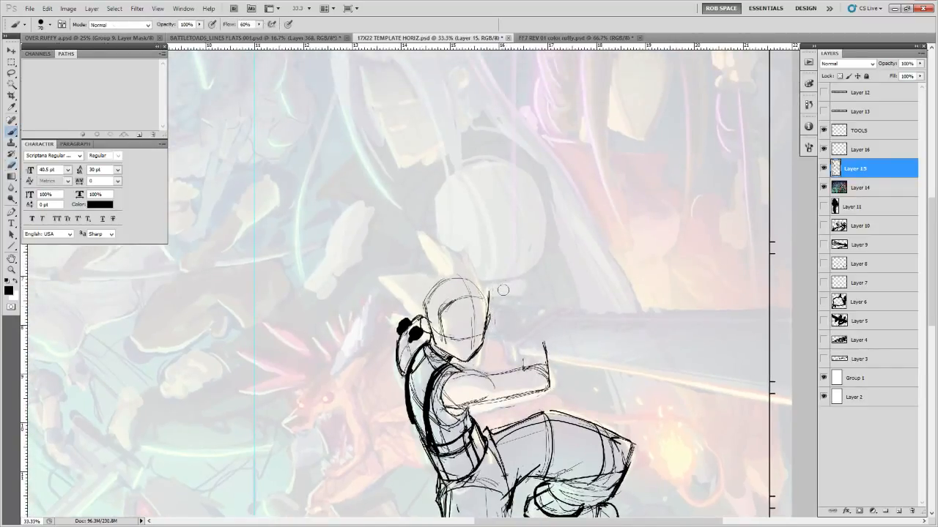
Pick a thinner brush and redraw the head's outline, cleaning up the side of the face
right_click(503, 290)
left_click(529, 343)
key("Return")
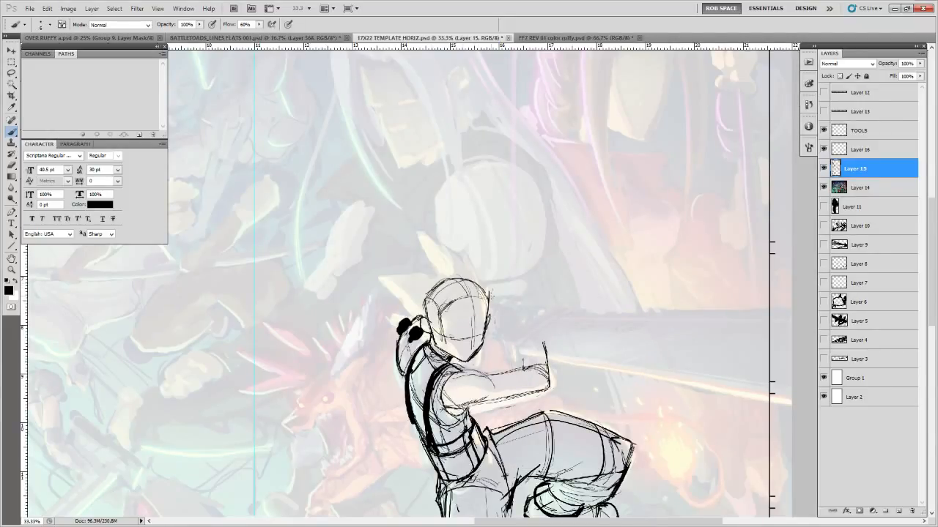
key("e")
key("b")
mouse_move(485, 333)
left_mouse_down()
mouse_move(512, 288)
mouse_move(546, 298)
mouse_move(546, 286)
mouse_move(565, 281)
left_mouse_up()
key("e")
key("b")
key("e")
key("b")
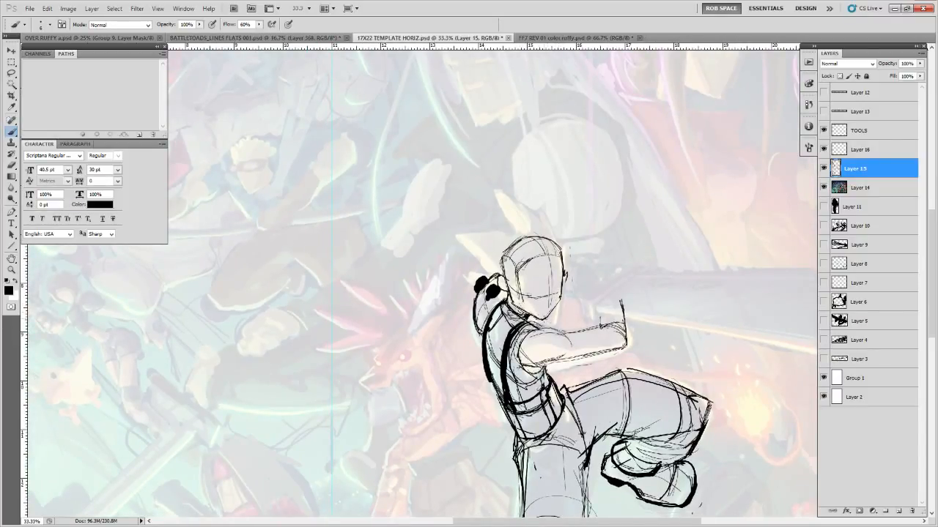
Redraw the jaw line and neck, and sketch the ear at the back of the head
key("e")
left_click_drag(546, 319, 539, 320)
key("b")
left_click_drag(567, 306, 540, 326)
key("e")
mouse_move(476, 307)
left_mouse_down()
mouse_move(482, 313)
mouse_move(504, 295)
mouse_move(492, 299)
left_mouse_up()
key("b")
left_click_drag(481, 292, 491, 284)
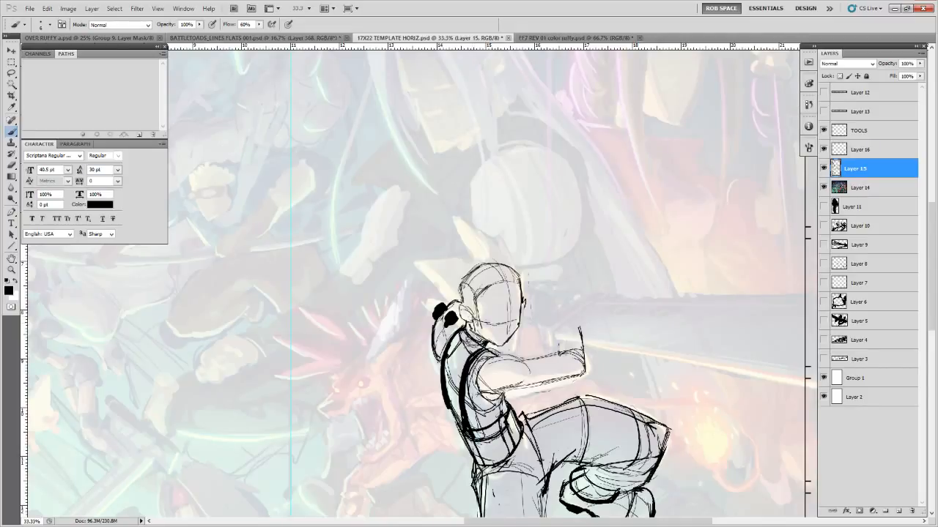
Erase construction lines around the ear and across the face, refining the ear's shape
key("e")
mouse_move(468, 330)
left_mouse_down()
mouse_move(476, 315)
mouse_move(478, 330)
left_mouse_up()
key("b")
key("e")
mouse_move(469, 328)
left_mouse_down()
mouse_move(480, 298)
mouse_move(513, 323)
mouse_move(555, 299)
mouse_move(618, 290)
left_mouse_up()
key("b")
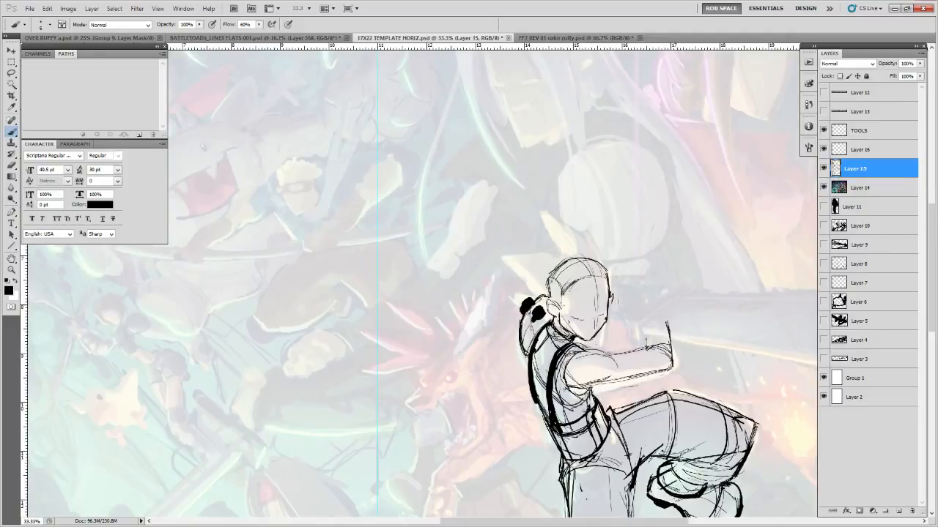
key("e")
left_click_drag(549, 310, 560, 305)
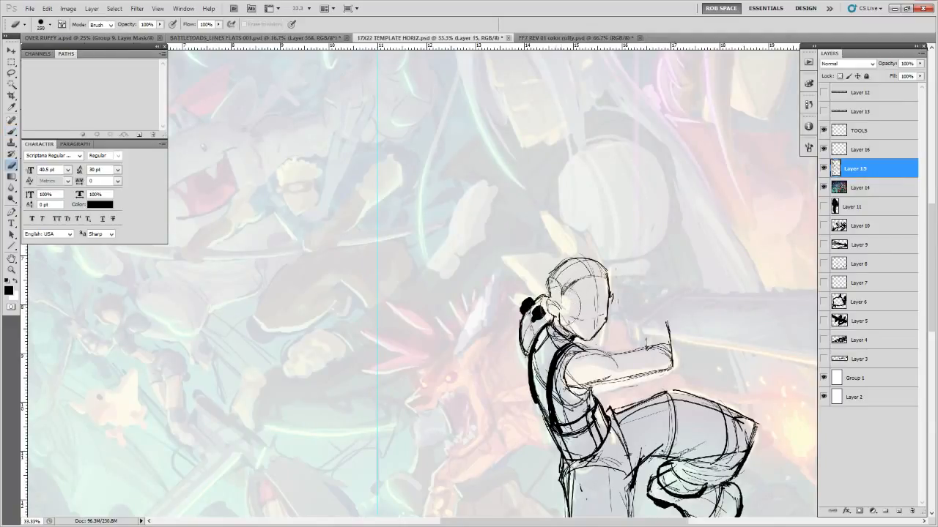
Lasso the ear and nudge it into place, cleaning up stray lines around the face
key("l")
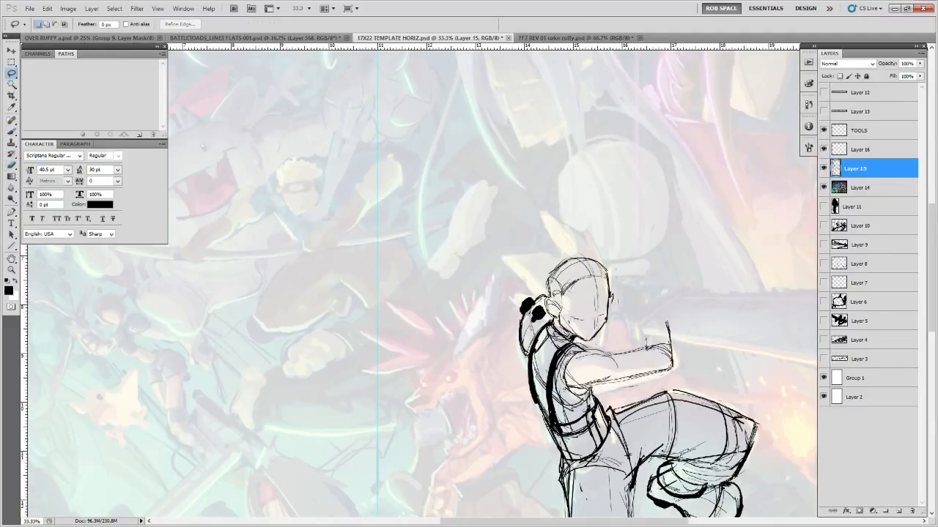
key("v")
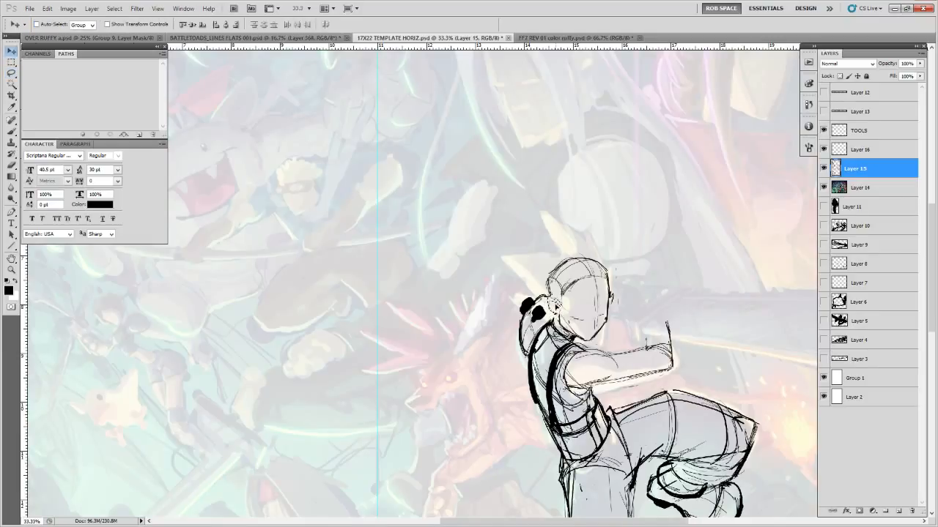
key("b")
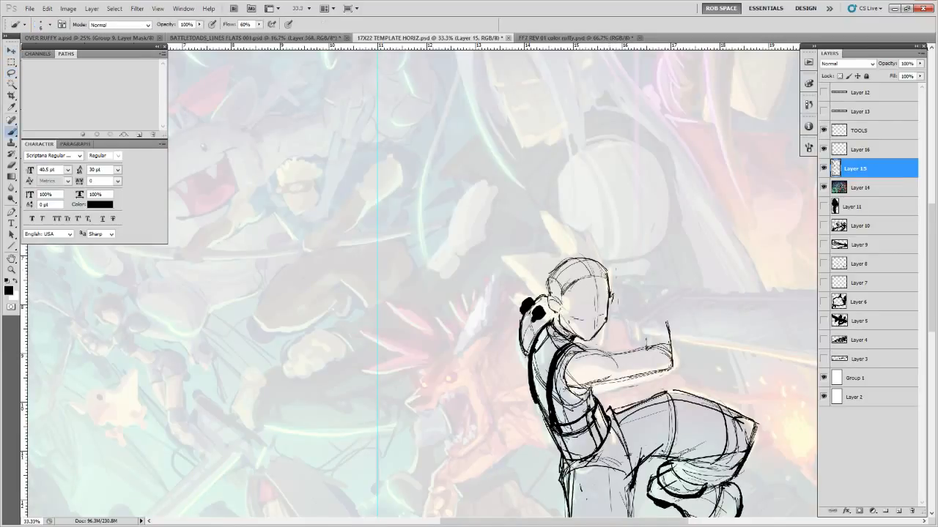
key("e")
mouse_move(622, 287)
left_mouse_down()
mouse_move(621, 314)
mouse_move(575, 326)
mouse_move(586, 314)
mouse_move(561, 318)
left_mouse_up()
key("b")
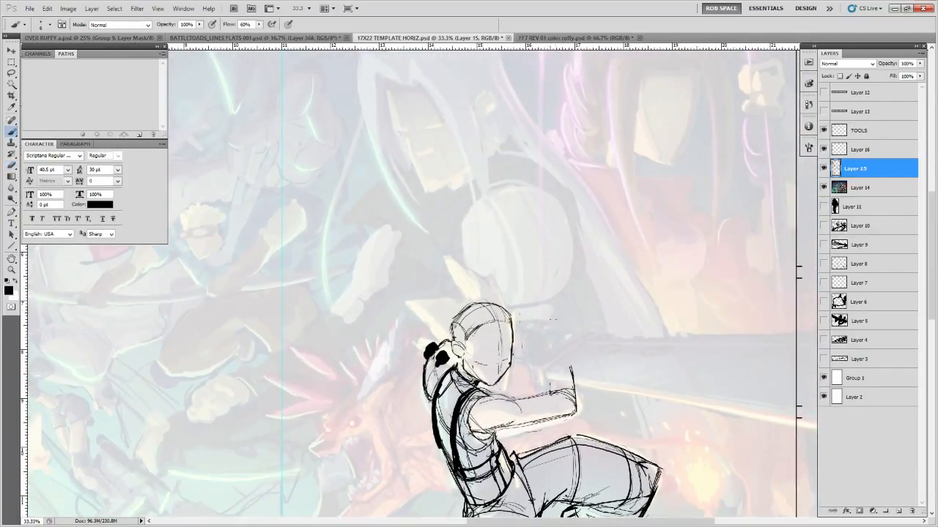
Sketch a block-shaped sword guard above the outstretched forearm, including its end face
key("z")
left_click(593, 310, "alt")
left_click(592, 310, "alt")
left_click(651, 351)
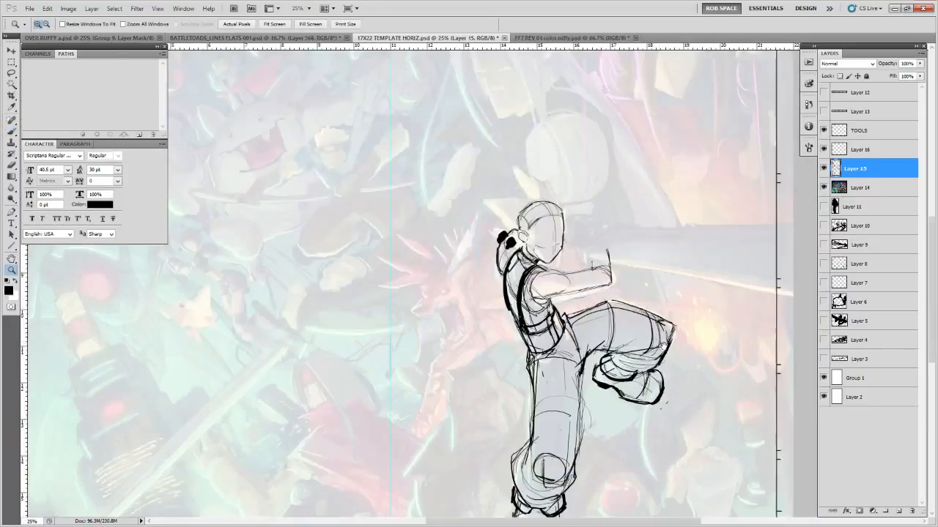
mouse_move(610, 255)
left_mouse_down()
mouse_move(574, 255)
mouse_move(535, 335)
left_mouse_up()
key("b")
key("z")
left_click(532, 327)
key("b")
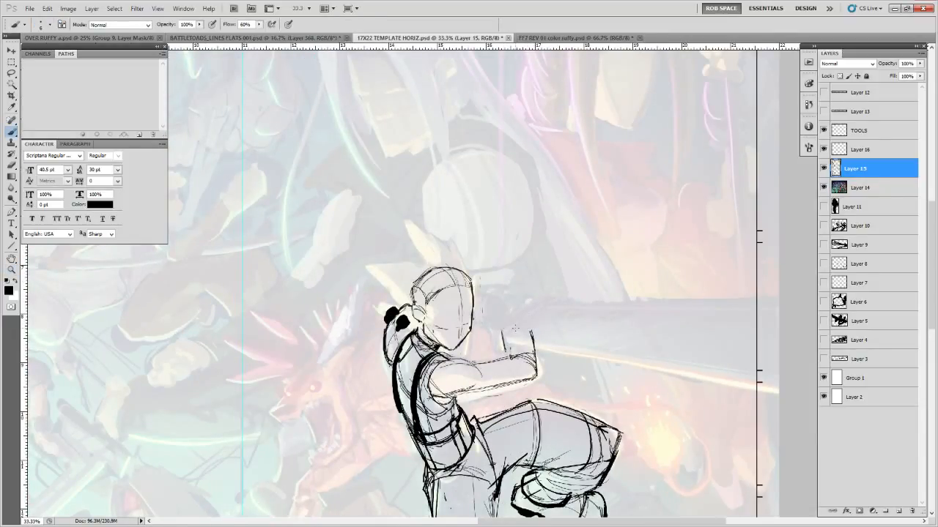
left_click_drag(546, 328, 501, 328)
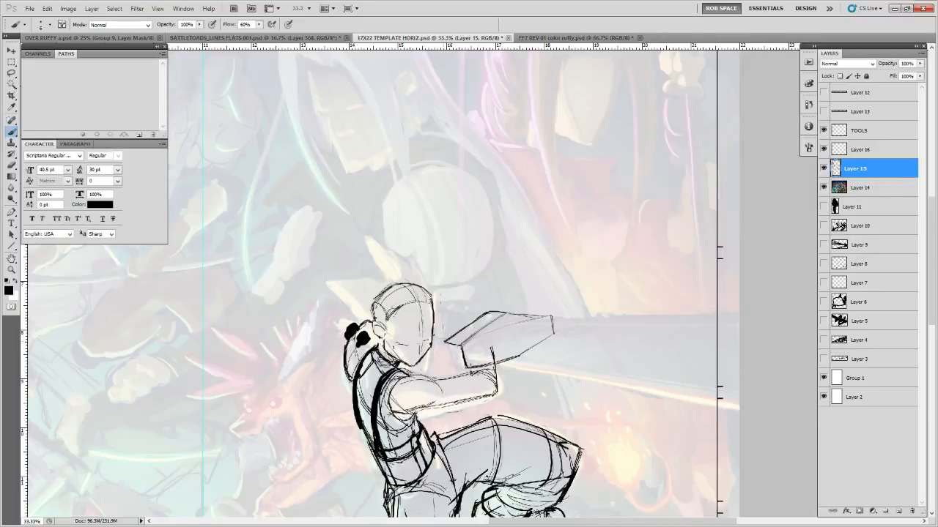
left_click_drag(508, 341, 478, 348)
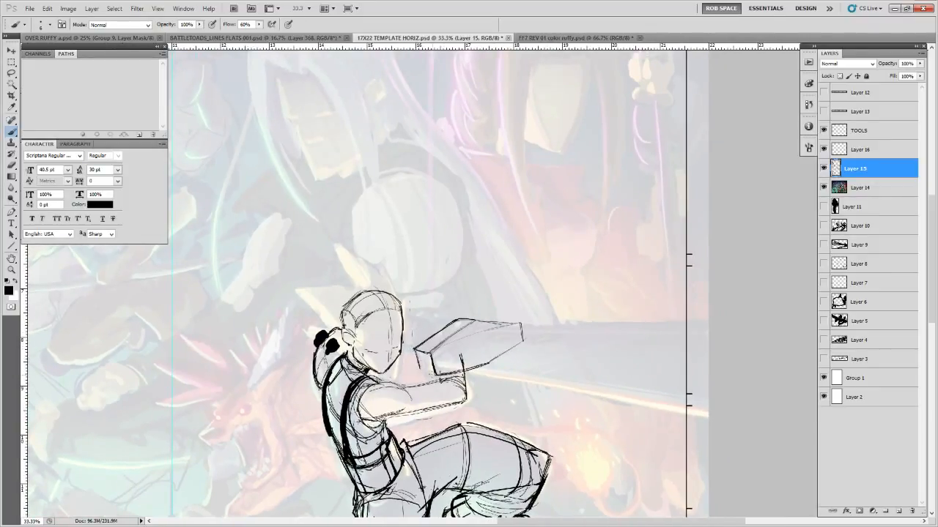
left_click_drag(529, 312, 599, 288)
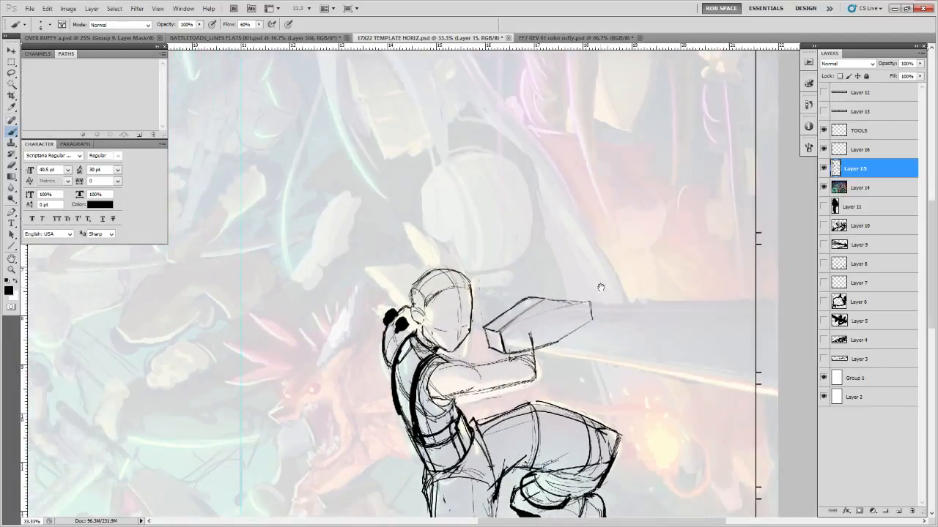
Erase the forearm lines overlapping the sword guard and add a dividing edge across its side
key("e")
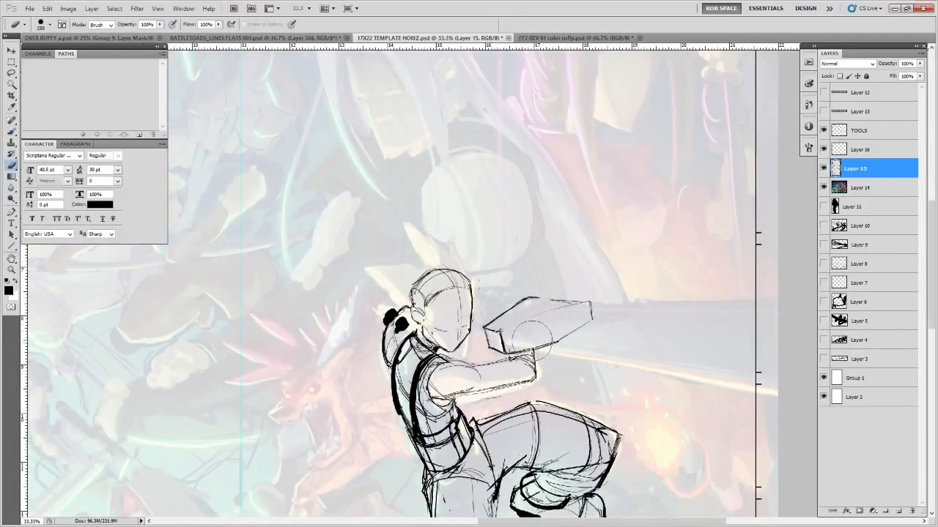
key("b")
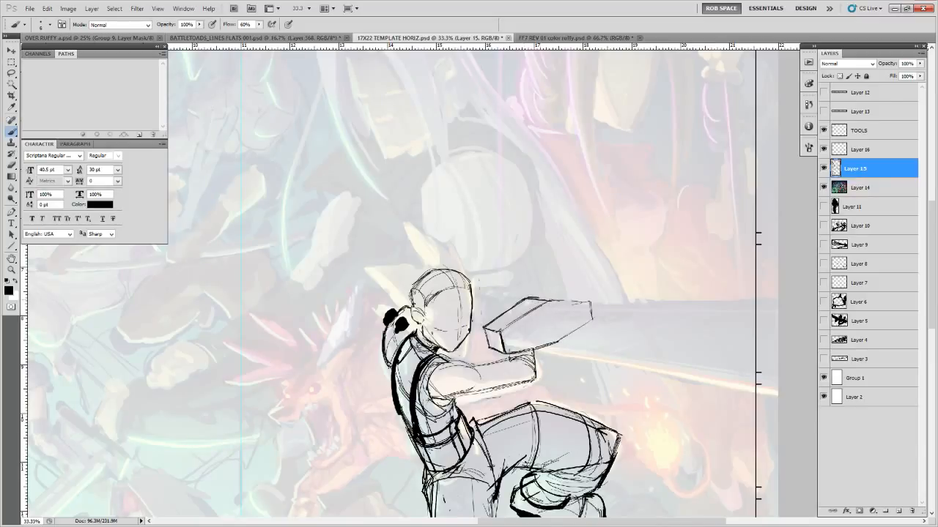
key("e")
left_click_drag(515, 351, 553, 340)
key("b")
key("e")
mouse_move(592, 305)
left_mouse_down()
mouse_move(558, 338)
mouse_move(590, 303)
left_mouse_up()
key("b")
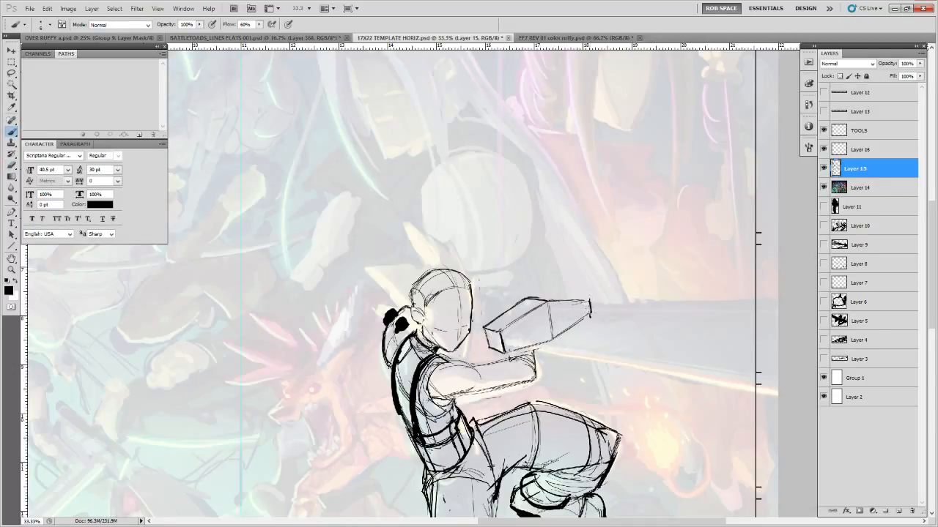
Clean up and darken the sword guard's outline, and draw an inner edge parallel to its top
key("e")
mouse_move(564, 336)
left_mouse_down()
mouse_move(588, 318)
mouse_move(558, 338)
mouse_move(591, 318)
mouse_move(652, 312)
left_mouse_up()
key("b")
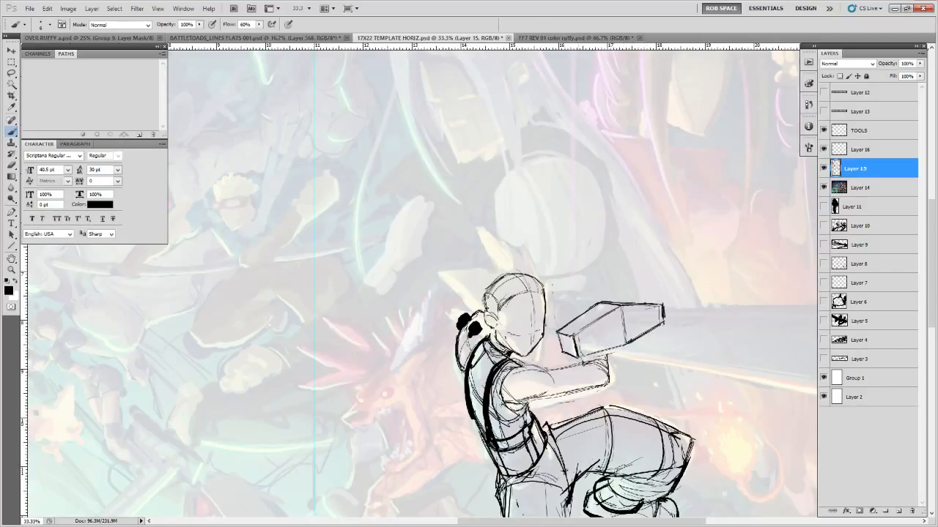
left_click_drag(648, 334, 585, 338)
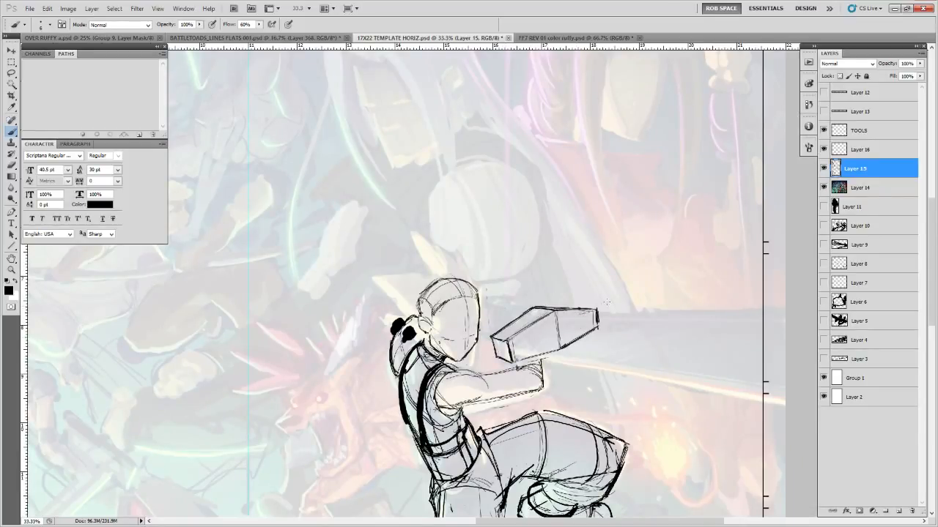
left_click_drag(697, 353, 677, 338)
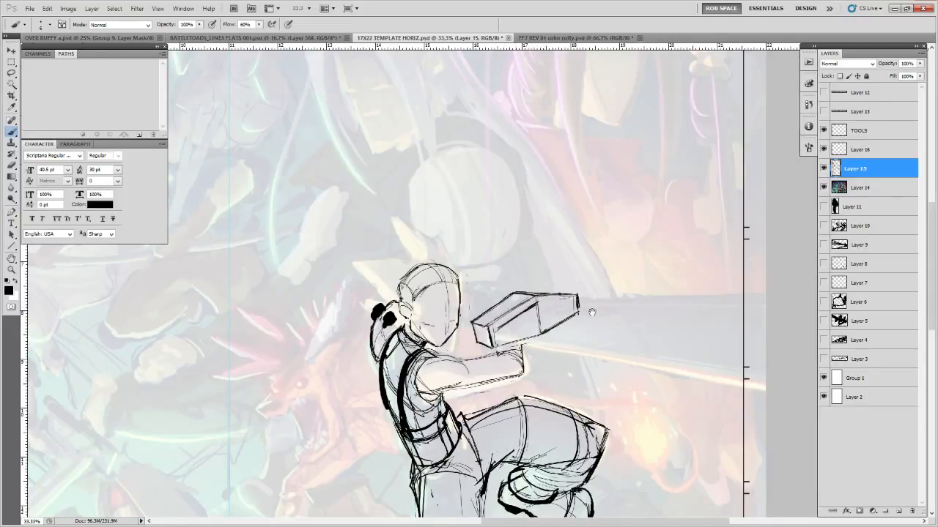
mouse_move(591, 312)
left_mouse_down()
mouse_move(782, 320)
mouse_move(628, 306)
mouse_move(764, 307)
mouse_move(639, 309)
mouse_move(778, 310)
mouse_move(628, 305)
mouse_move(553, 322)
left_mouse_up()
Rough in the blade's upper edge freehand to the canvas border and erase most of the excess lines
key("e")
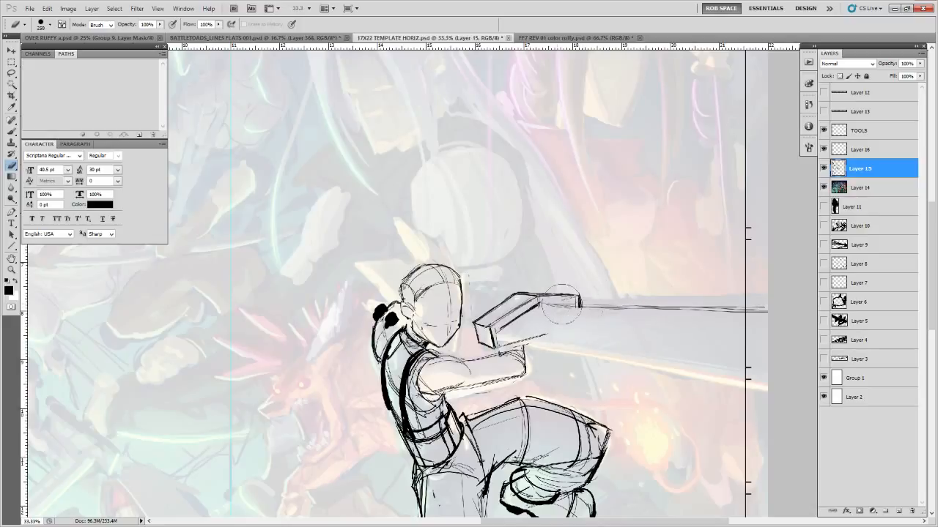
key("b")
left_click_drag(549, 304, 761, 308)
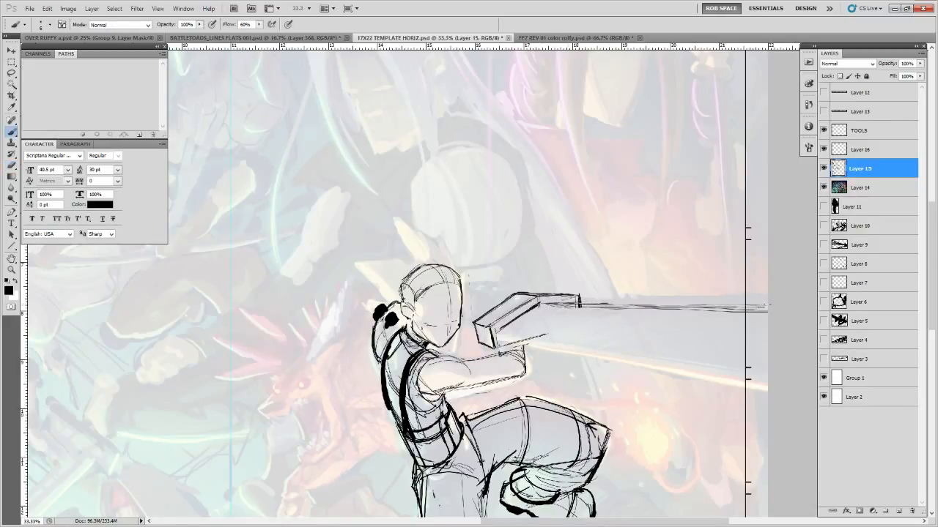
key("e")
left_click_drag(653, 319, 582, 329)
Draw a straight Pen path from the guard's inner corner past the canvas border for the blade's upper edge
key("o")
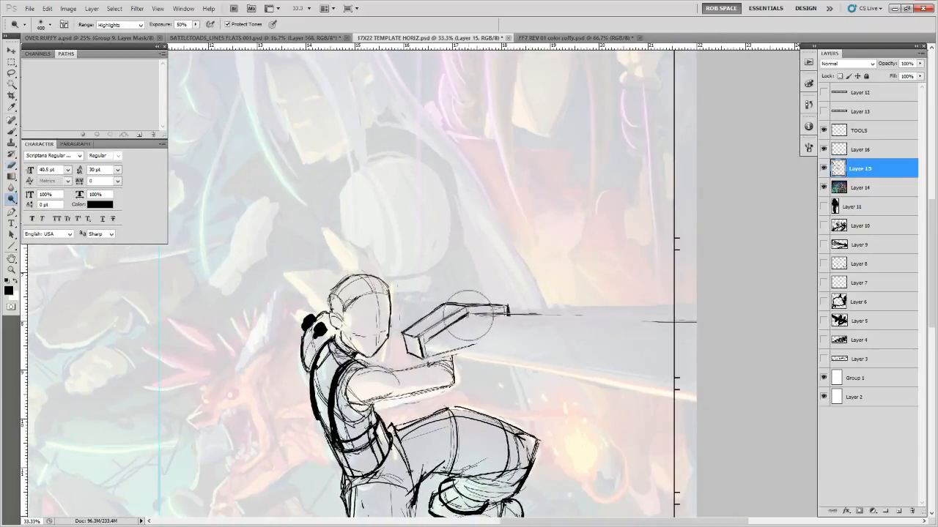
key("p")
left_click(468, 315)
left_click(743, 334)
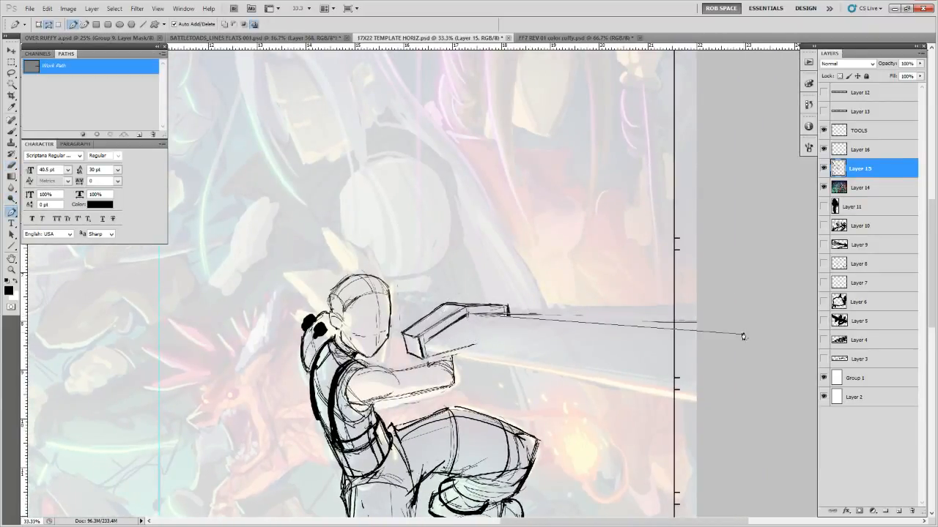
left_click_drag(743, 334, 752, 334)
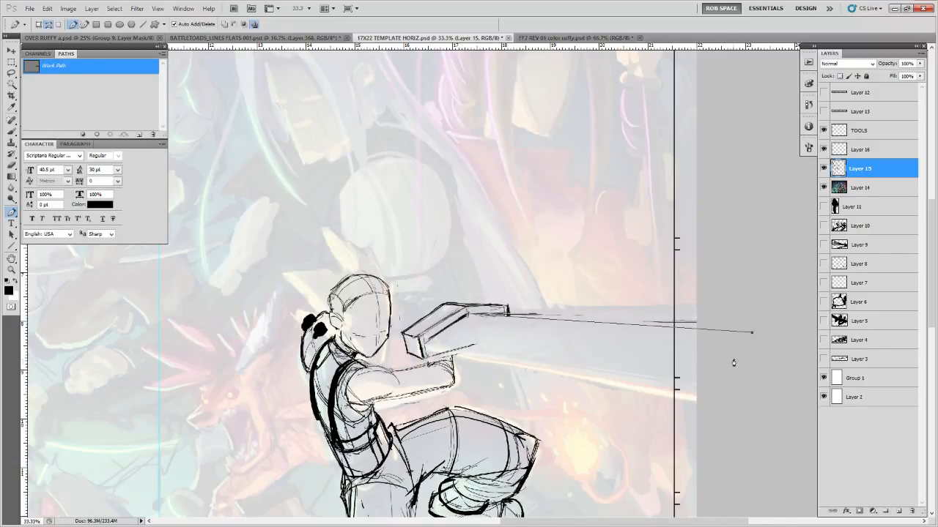
Add a new layer and stroke the blade path on it twice with the brush
left_click(898, 511)
key("b")
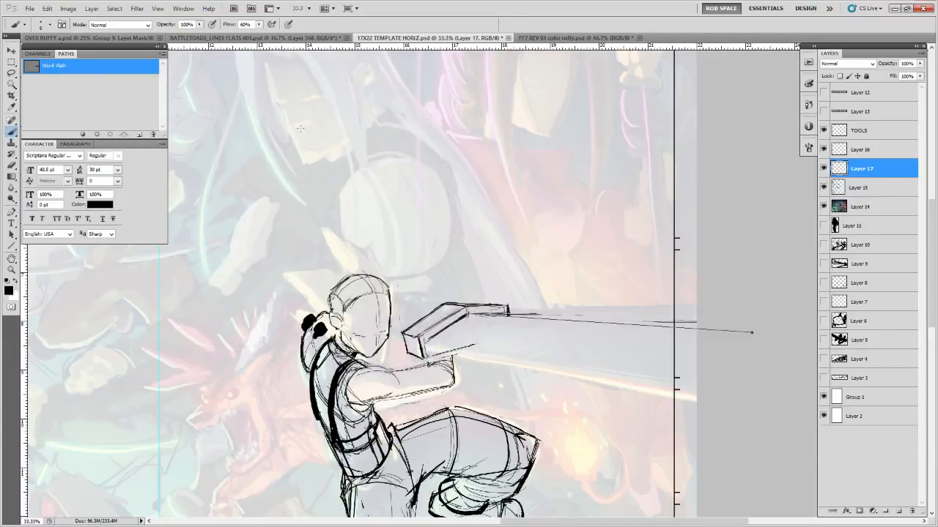
left_click(98, 136)
left_click(106, 123)
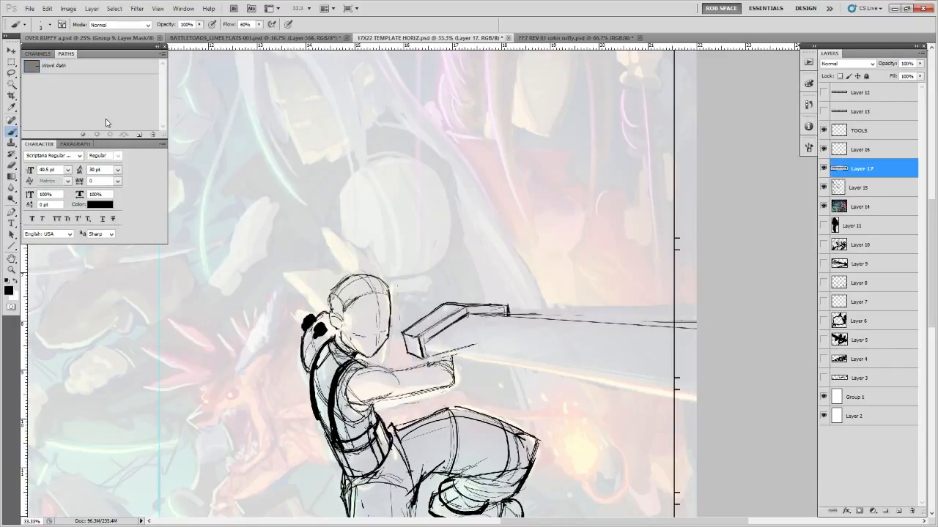
left_click(101, 70)
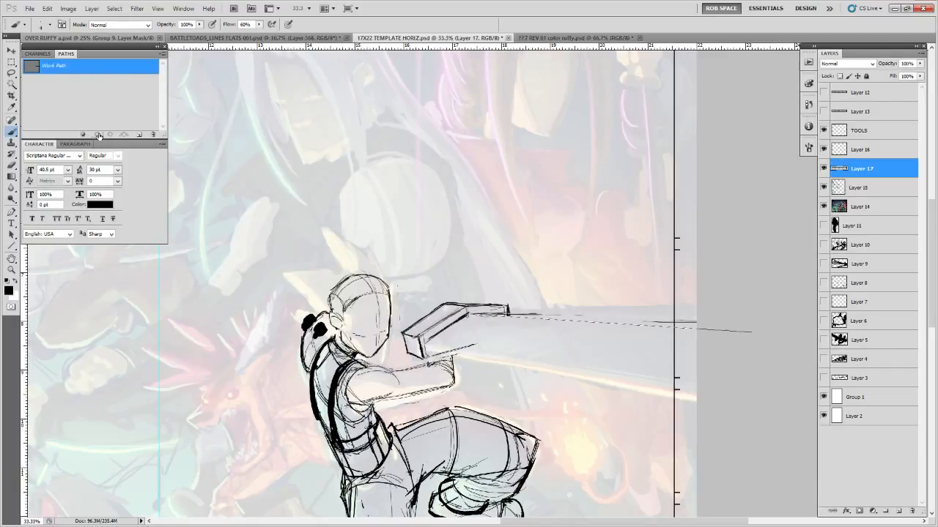
left_click(104, 121)
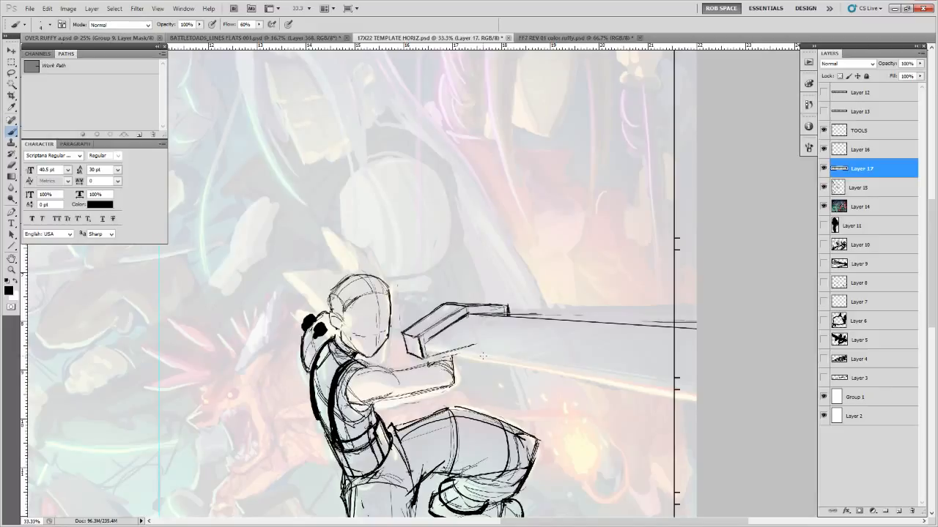
Draw a second straight path from the guard's far end past the canvas border and stroke it with the brush
key("o")
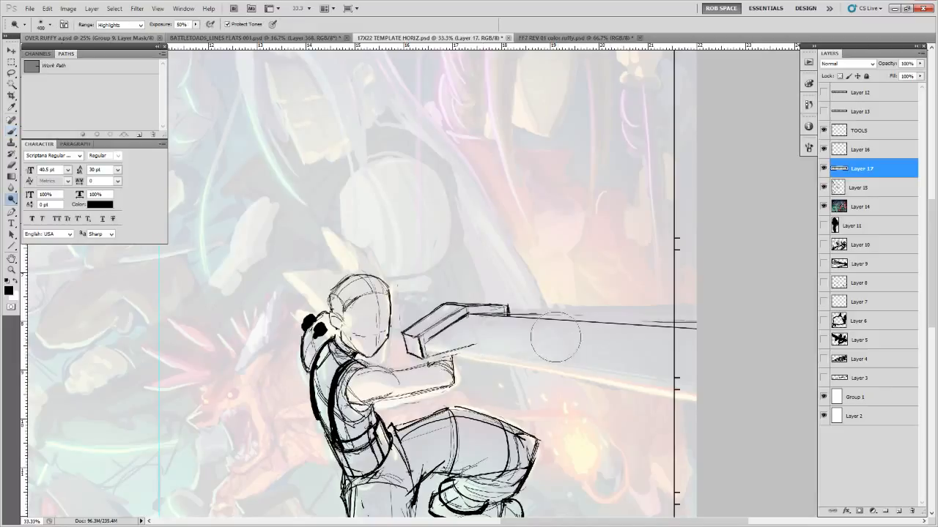
key("p")
left_click(508, 314)
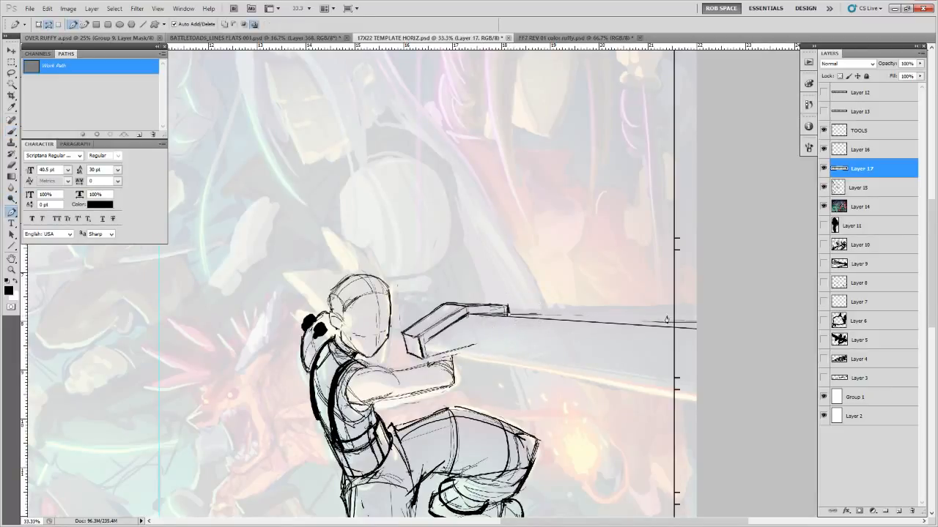
left_click(759, 322)
left_click(98, 135)
left_click(100, 120)
Erase the leftover freehand blade lines on Layer 15
key("e")
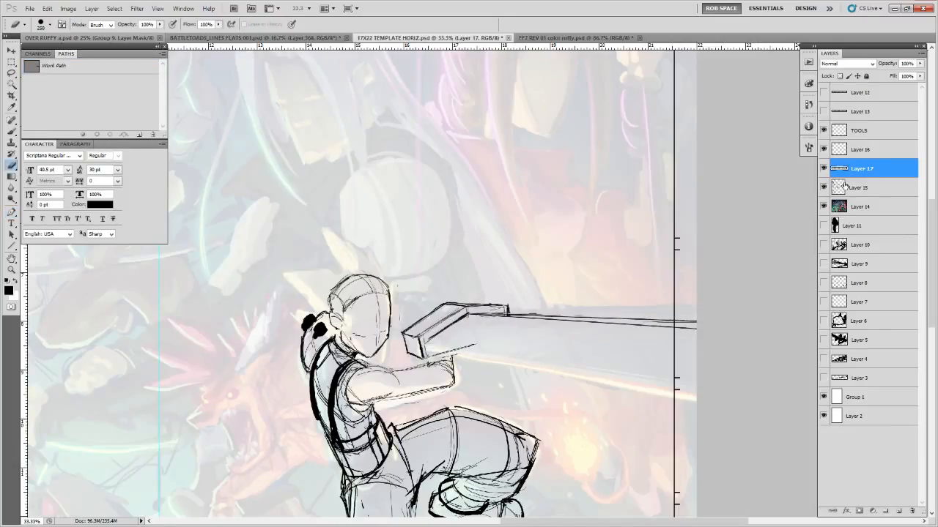
key("alt+bracketleft")
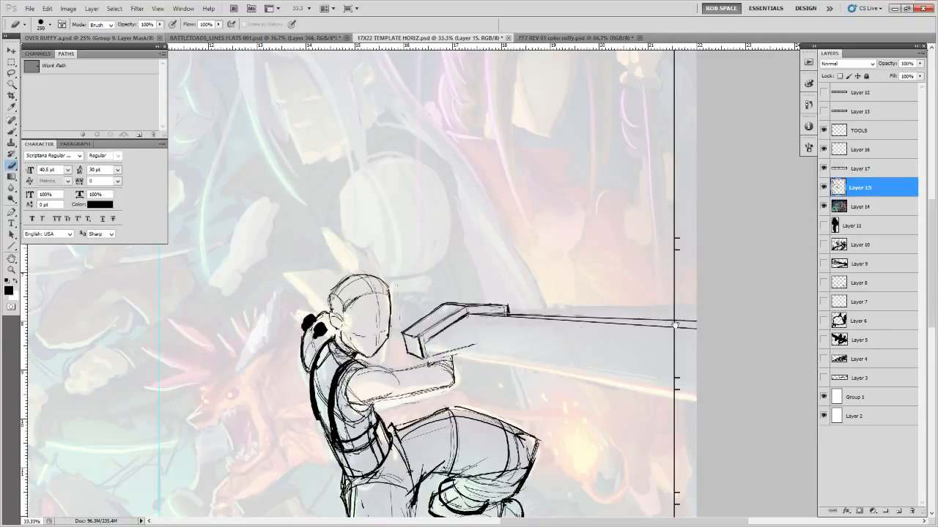
left_click_drag(676, 326, 669, 315)
Draw a straight Pen path from the guard's near lower corner past the canvas border for the blade's lower edge
key("p")
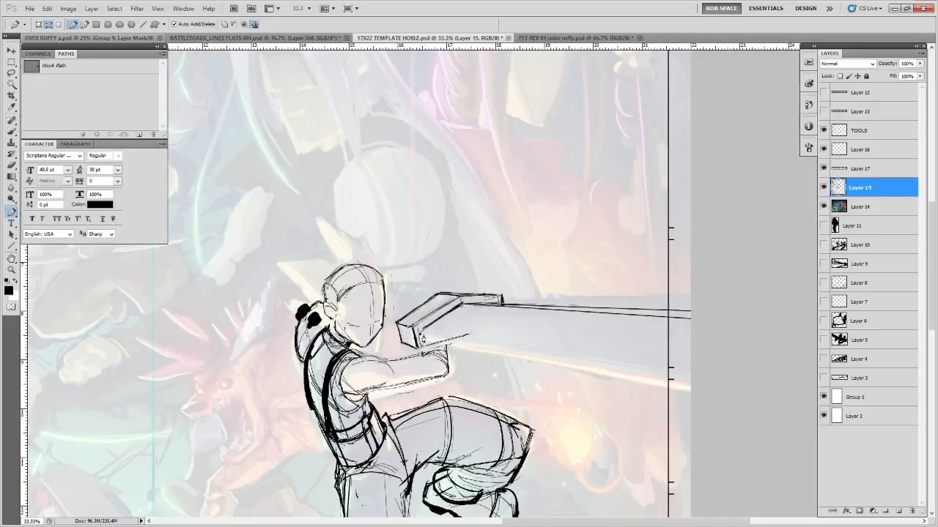
left_click(421, 335)
left_click(759, 399)
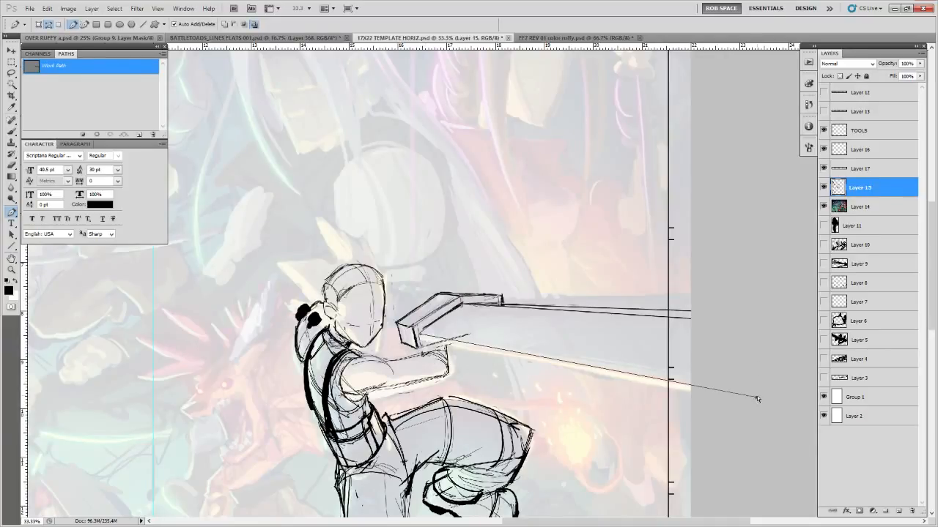
left_click_drag(757, 399, 736, 400)
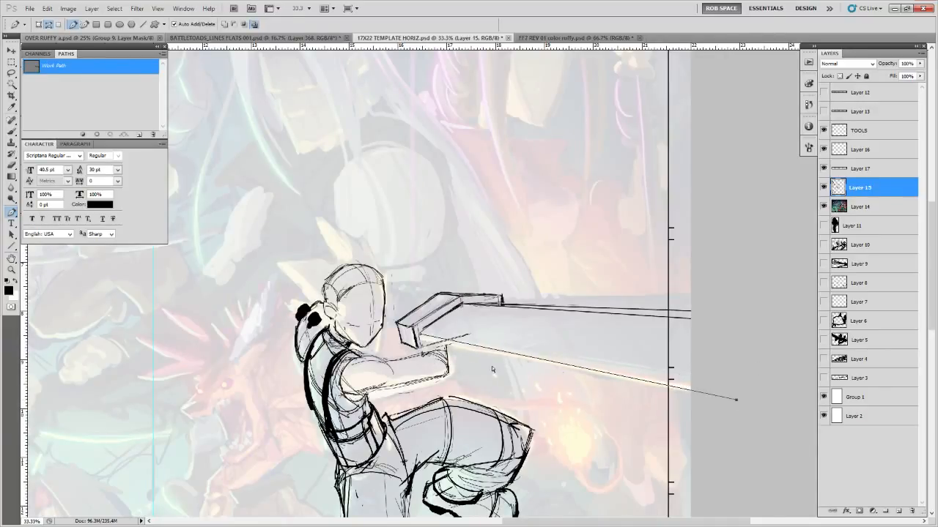
left_click_drag(421, 337, 420, 335)
Stroke the blade's lower-edge path with the brush on Layer 17
left_click(860, 168)
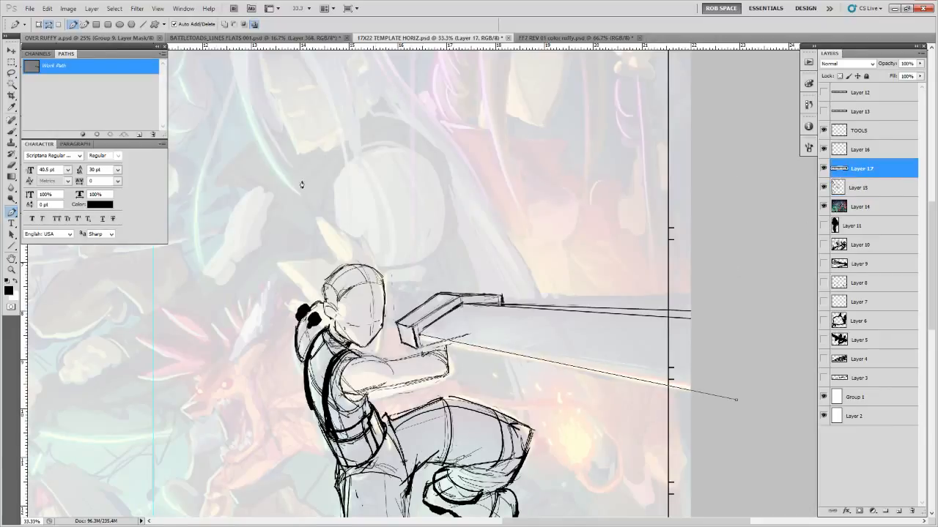
left_click(97, 134)
mouse_move(709, 329)
left_mouse_down()
mouse_move(682, 312)
mouse_move(669, 287)
left_mouse_up()
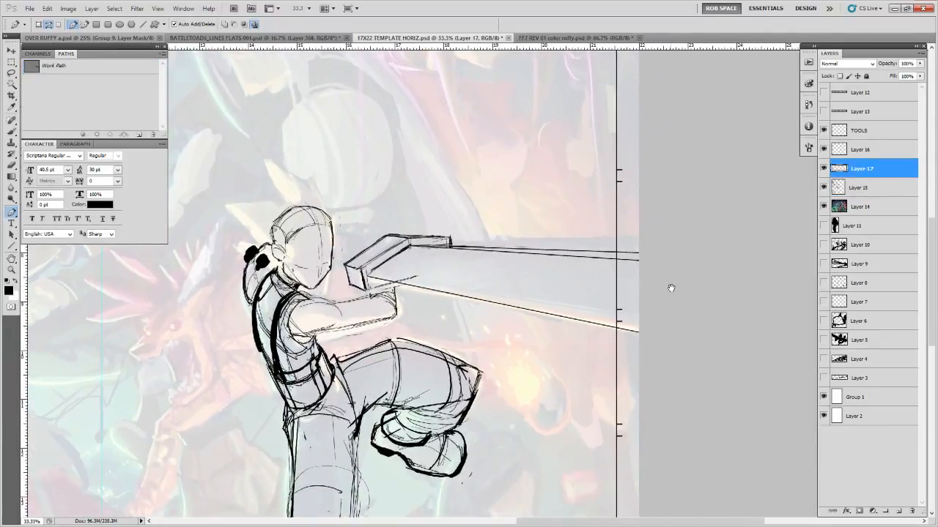
left_click_drag(553, 311, 631, 349)
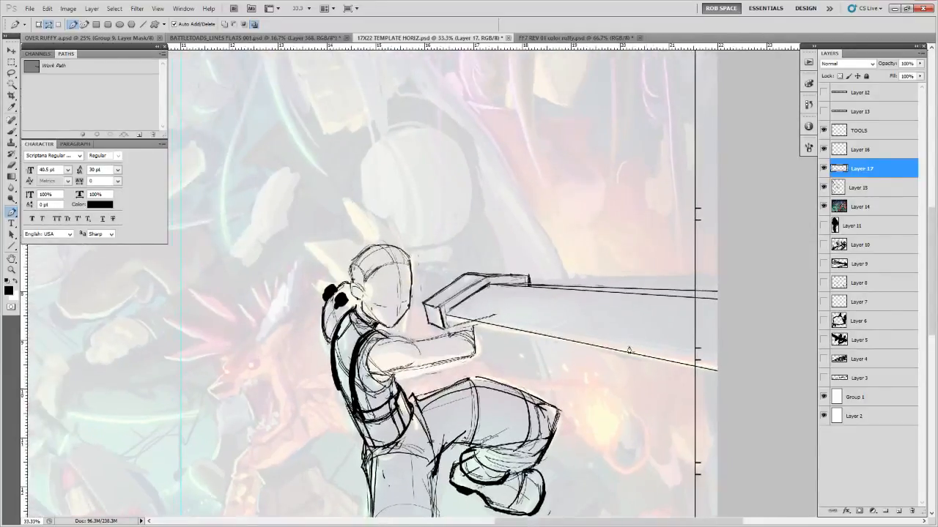
Lasso the sword guard on Layer 15 and adjust its shape slightly with Free Transform
key("b")
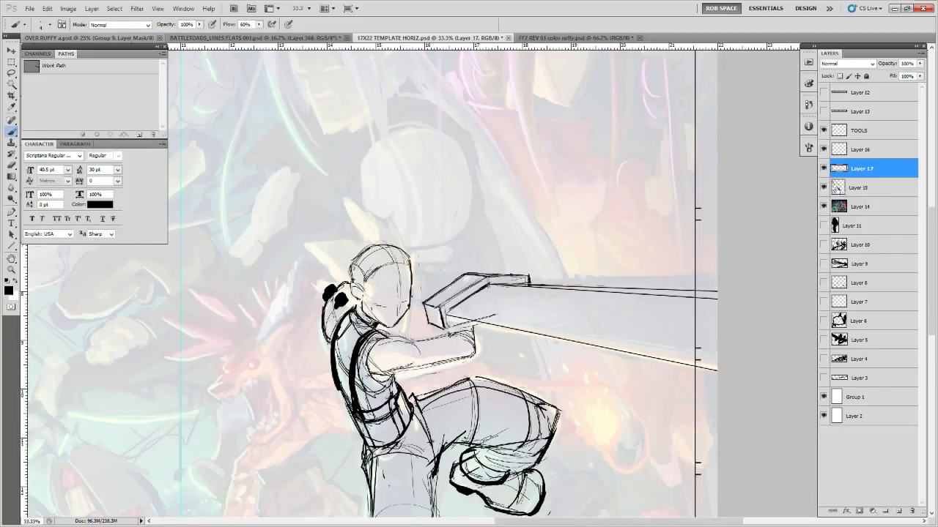
left_click(842, 190)
key("l")
mouse_move(537, 280)
left_mouse_down()
mouse_move(497, 279)
mouse_move(453, 311)
mouse_move(462, 312)
mouse_move(447, 269)
mouse_move(535, 278)
left_mouse_up()
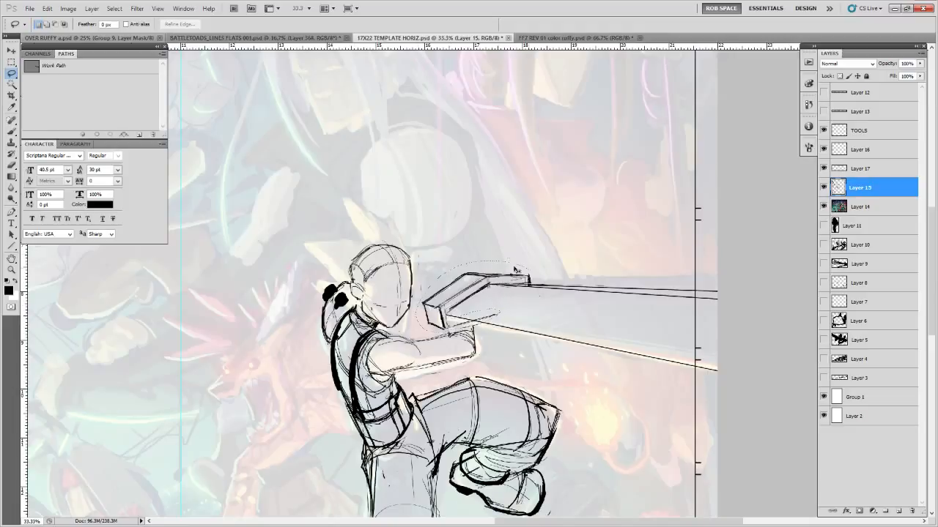
key("ctrl+t")
left_click_drag(484, 263, 483, 264)
left_click_drag(481, 332, 477, 334)
key("Return")
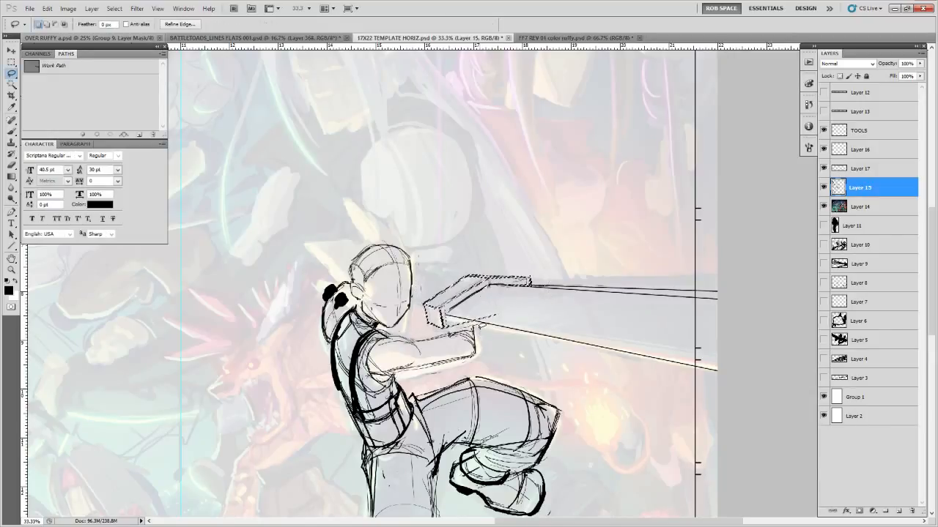
Erase and redraw the guard's slanted upper edge on Layer 15, and sketch a thin line along the blade's face
key("b")
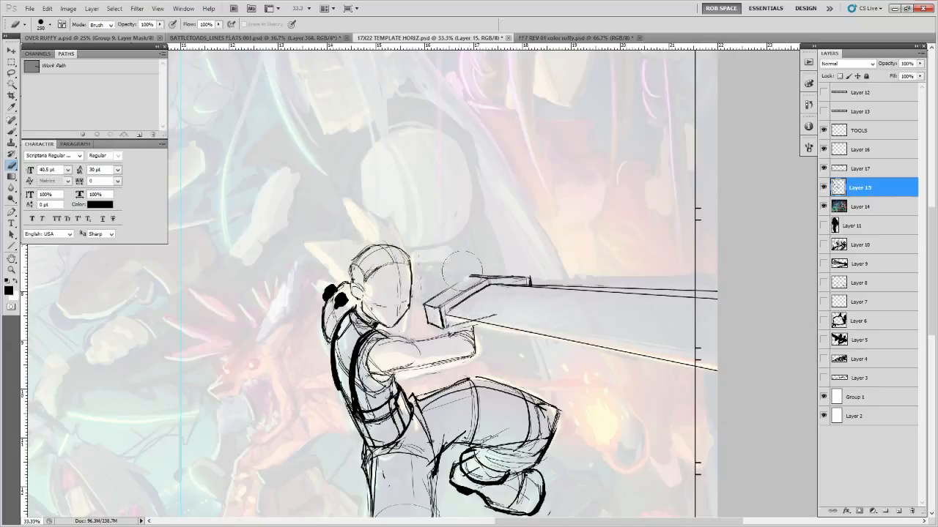
left_click_drag(487, 273, 519, 263)
key("b")
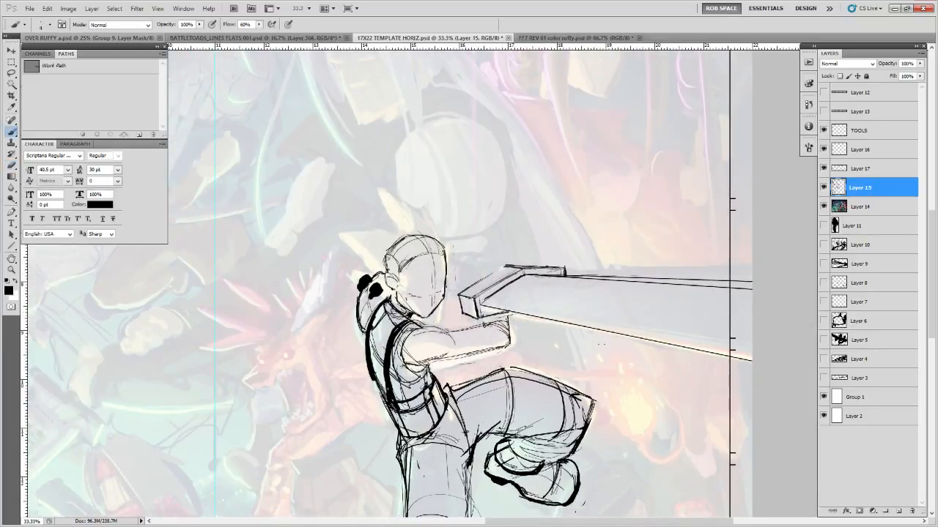
left_click_drag(739, 376, 736, 374)
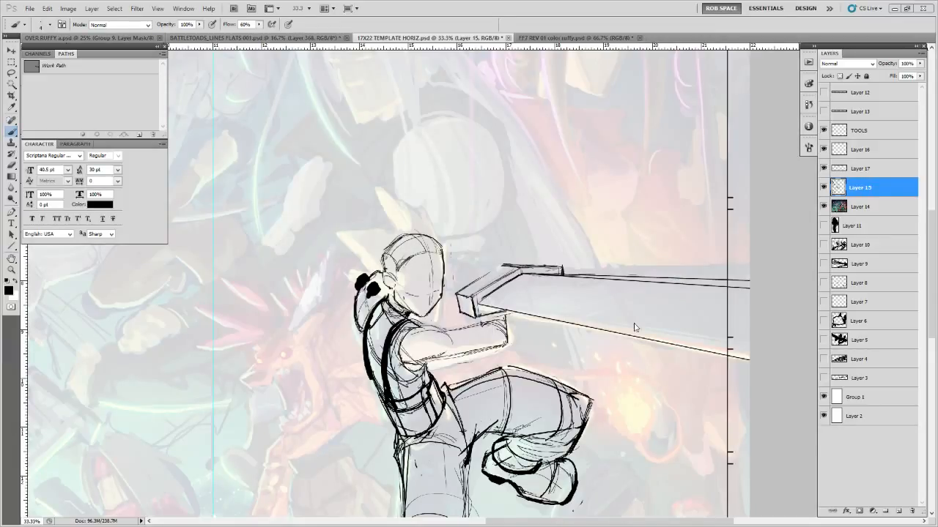
left_click_drag(621, 296, 630, 305)
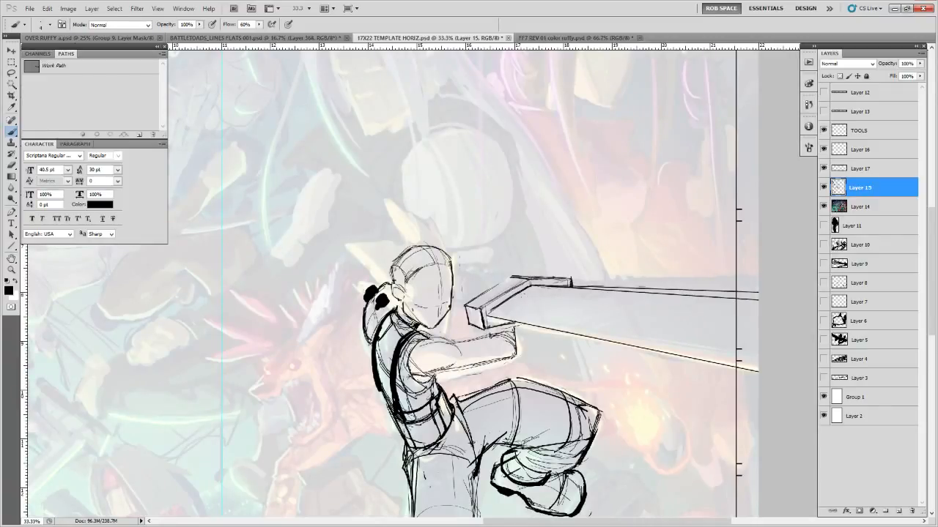
left_click_drag(588, 304, 586, 304)
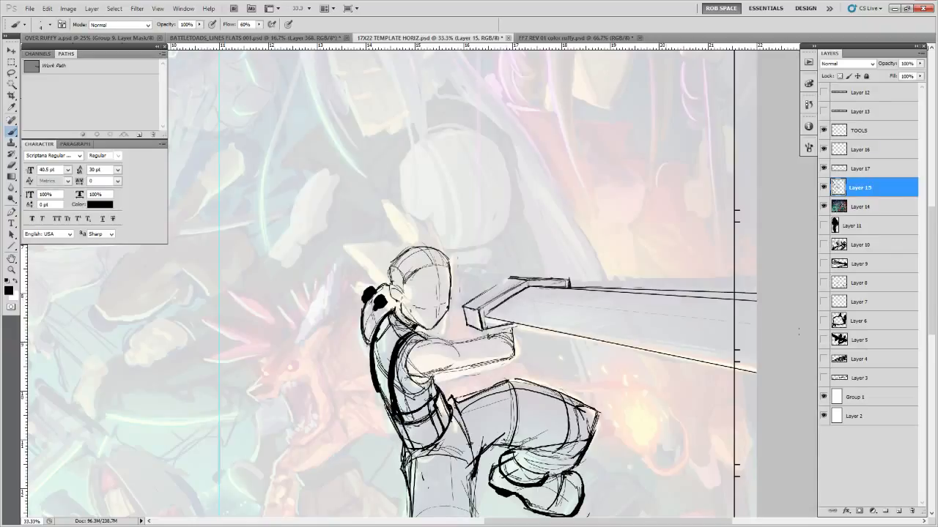
Erase the lower of the two upper blade lines on Layer 17 and redraw it freehand closer to the edge
key("e")
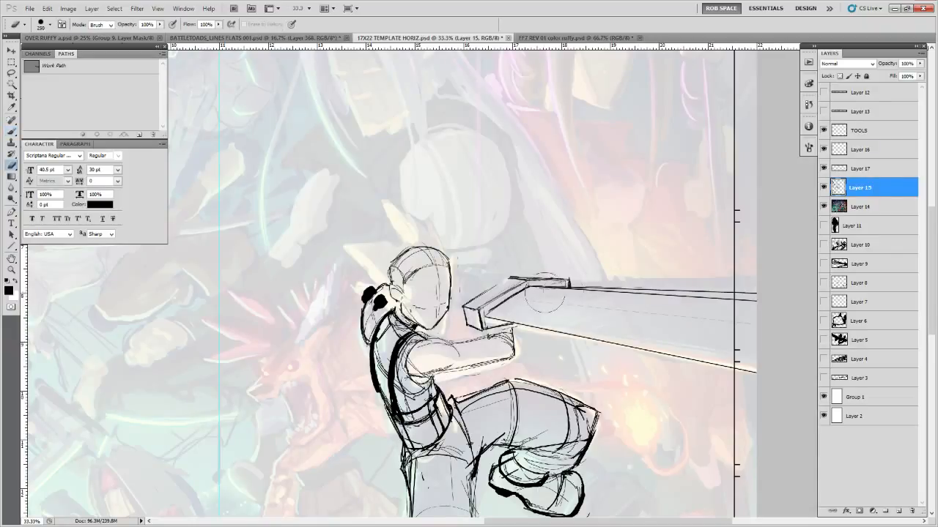
left_click(849, 171)
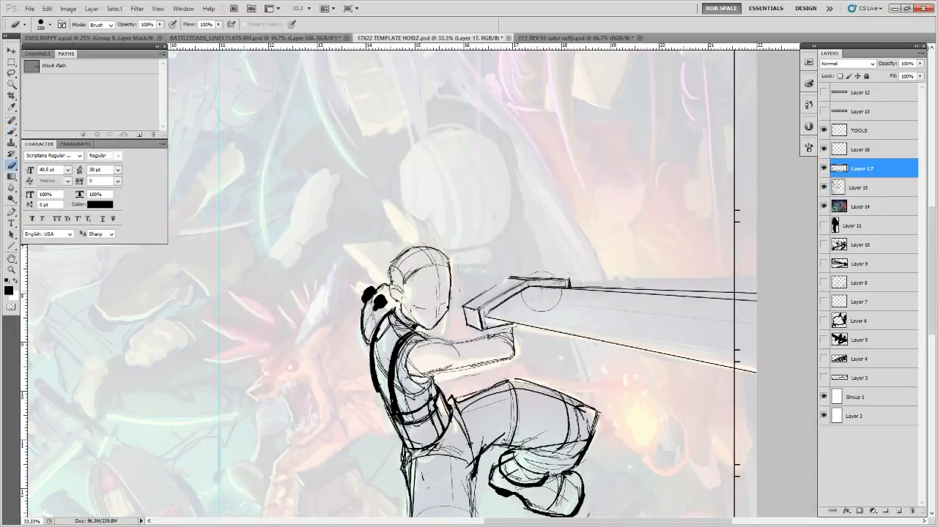
key("b")
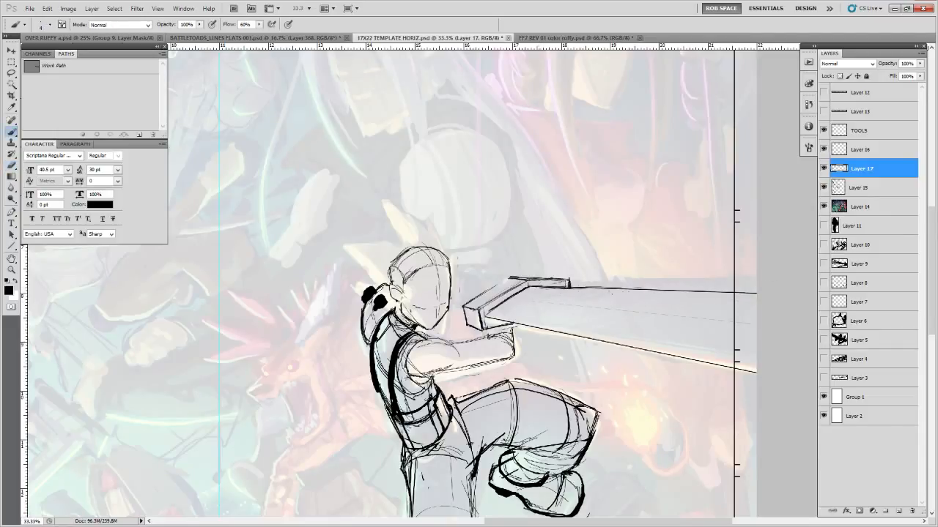
left_click_drag(586, 287, 749, 292)
key("ctrl+z")
left_click_drag(585, 288, 759, 301)
key("ctrl+z")
left_click_drag(578, 288, 769, 297)
Sketch two oval holes side by side on the blade next to the guard on Layer 17
left_click_drag(663, 307, 691, 327)
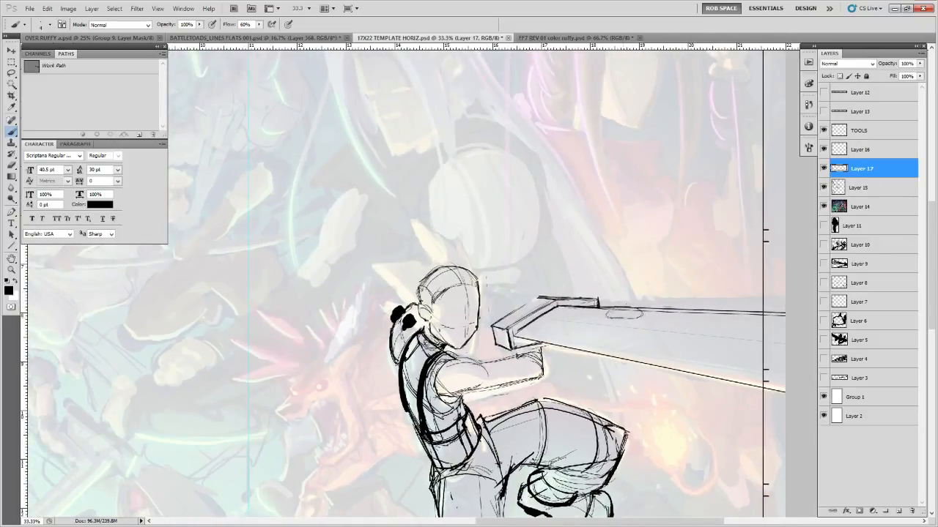
left_click(635, 315, "ctrl")
left_click(635, 315, "ctrl")
key("ctrl+z")
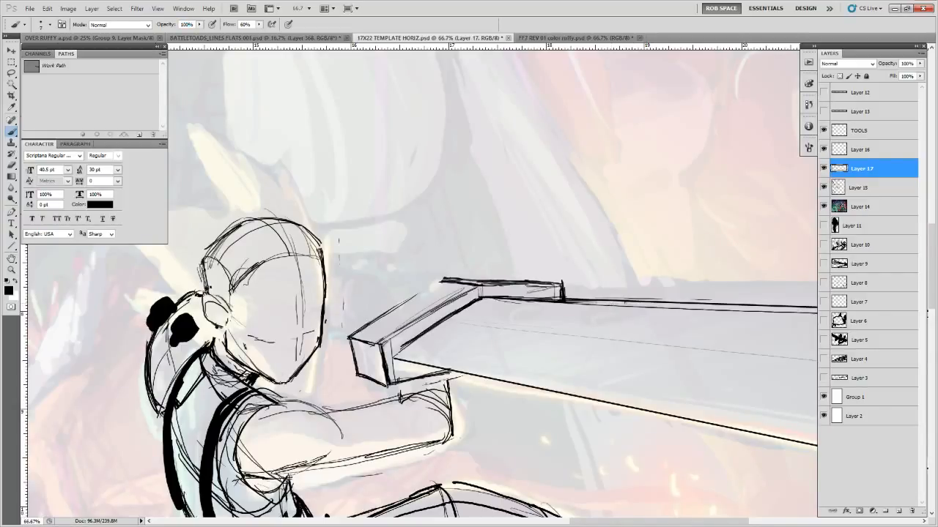
mouse_move(611, 301)
left_mouse_down()
mouse_move(634, 321)
mouse_move(586, 303)
mouse_move(606, 303)
mouse_move(595, 325)
mouse_move(622, 302)
mouse_move(636, 324)
mouse_move(580, 320)
mouse_move(599, 325)
left_mouse_up()
key("ctrl+z")
key("ctrl+z")
left_click_drag(656, 315, 706, 327)
mouse_move(549, 322)
left_mouse_down()
mouse_move(601, 331)
mouse_move(549, 326)
mouse_move(579, 314)
mouse_move(596, 323)
left_mouse_up()
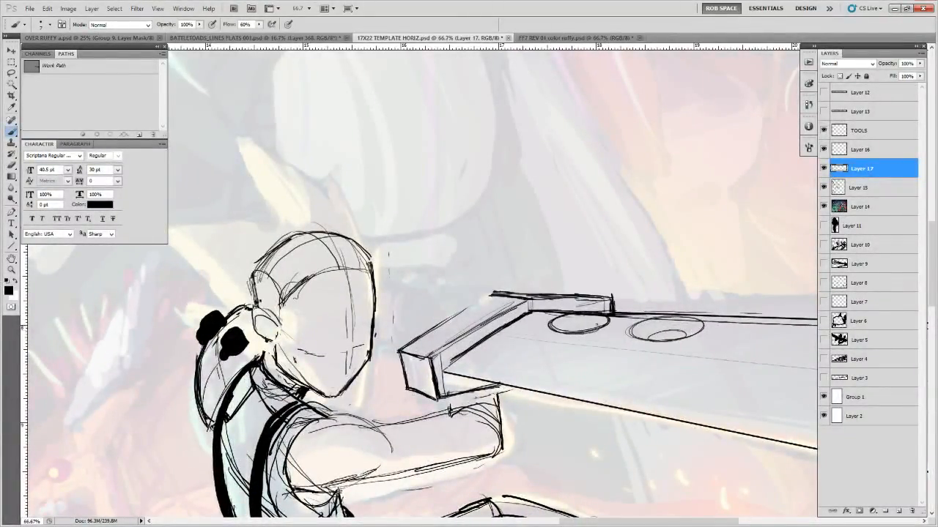
Draw smaller inner ellipses in both blade holes to give them depth, cleaning up stray strokes
key("e")
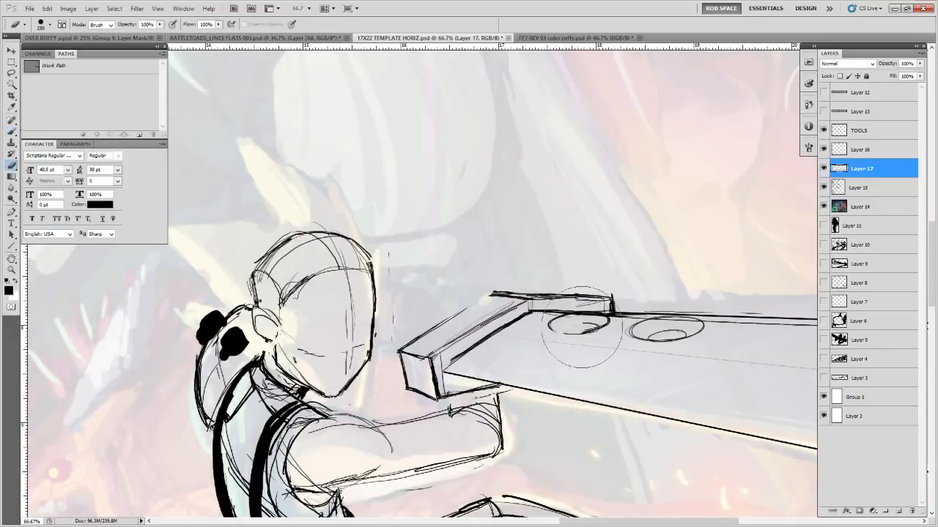
key("b")
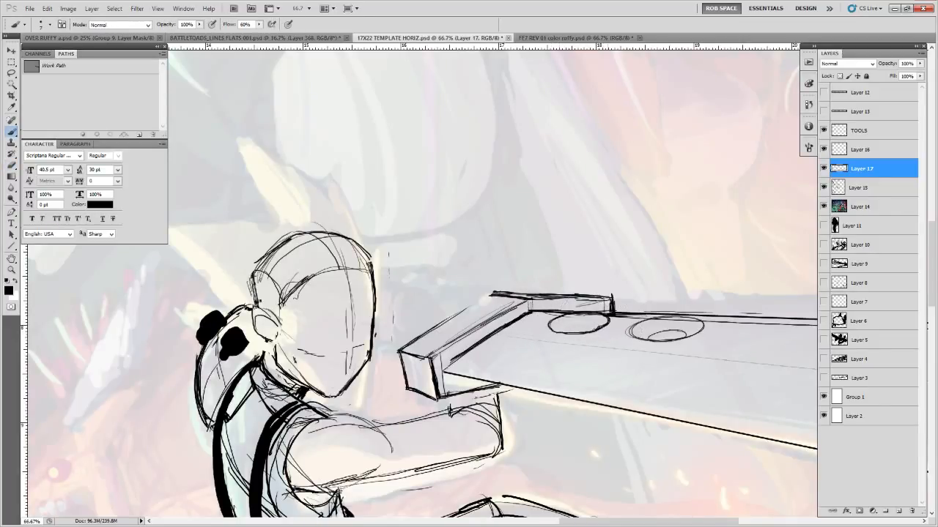
mouse_move(594, 328)
left_mouse_down()
mouse_move(553, 332)
mouse_move(572, 333)
left_mouse_up()
key("ctrl+z")
mouse_move(649, 339)
left_mouse_down()
mouse_move(690, 338)
mouse_move(646, 339)
left_mouse_up()
left_click_drag(721, 355, 647, 363)
key("ctrl+z")
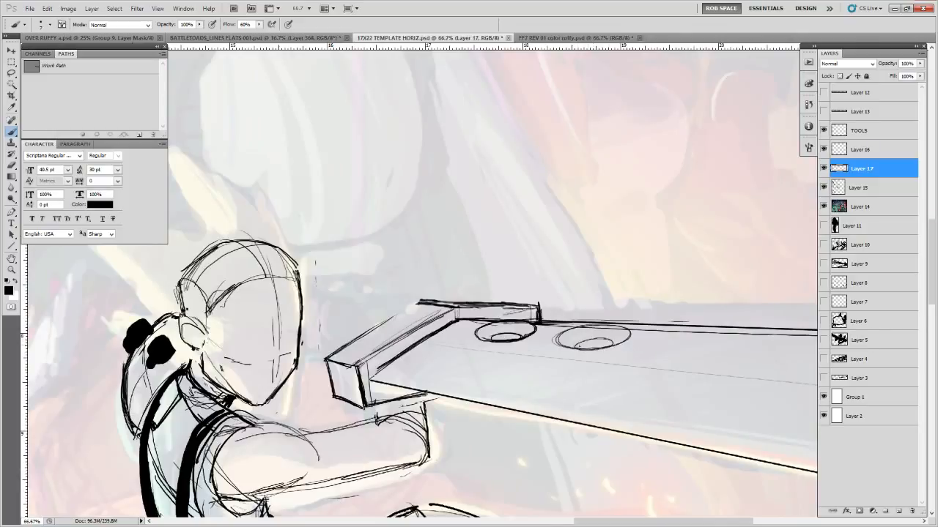
left_click_drag(587, 345, 617, 342)
Redraw the guard's upper edge toward its far end with the brush on Layer 15
left_click_drag(695, 393, 617, 311)
key("z")
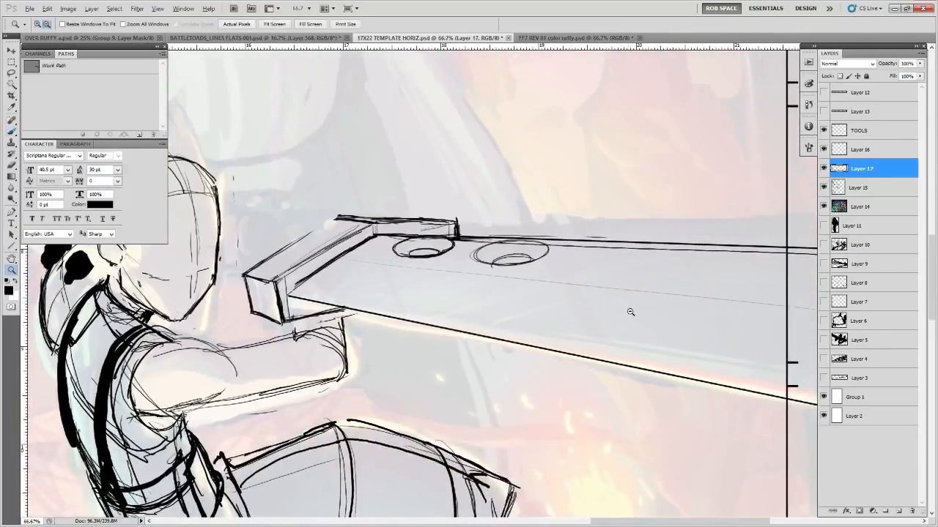
left_click(630, 318, "alt")
left_click(625, 347, "alt")
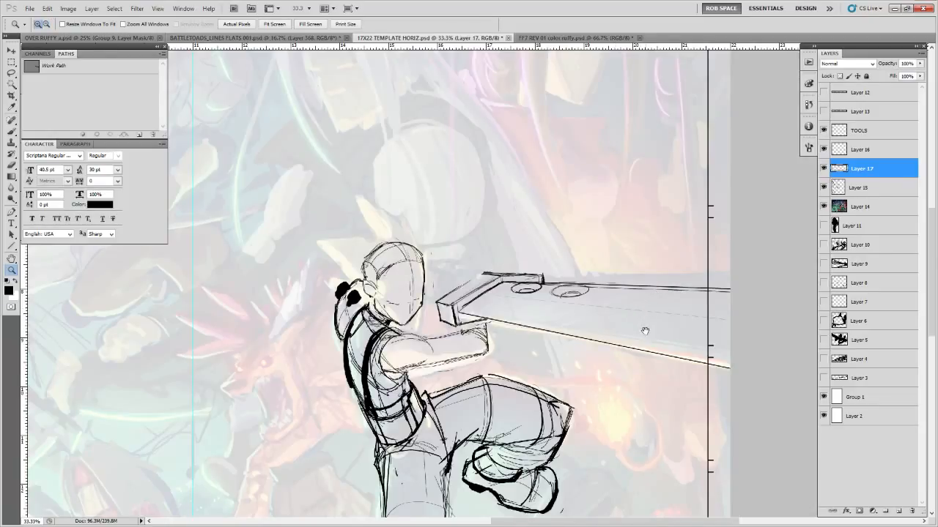
mouse_move(643, 329)
left_mouse_down()
mouse_move(613, 330)
mouse_move(611, 347)
mouse_move(605, 335)
mouse_move(639, 364)
left_mouse_up()
key("b")
left_click(495, 307, "ctrl")
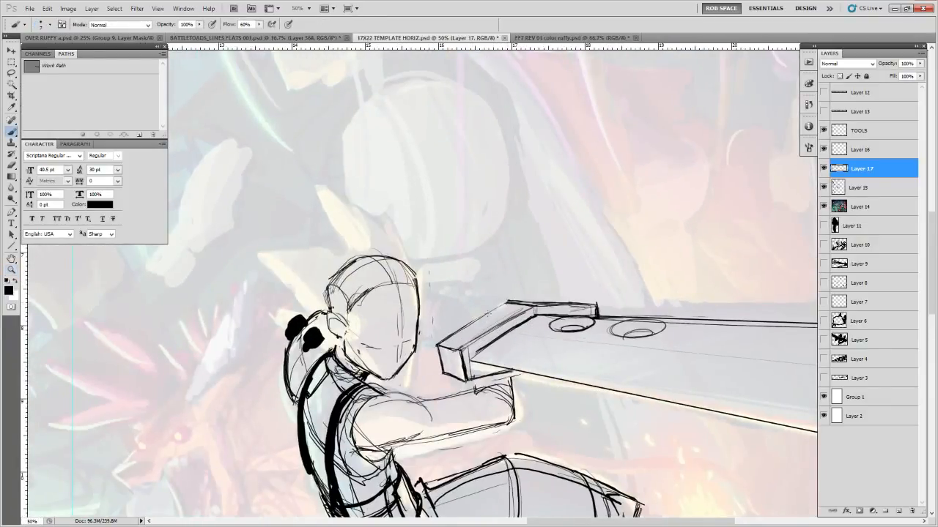
key("e")
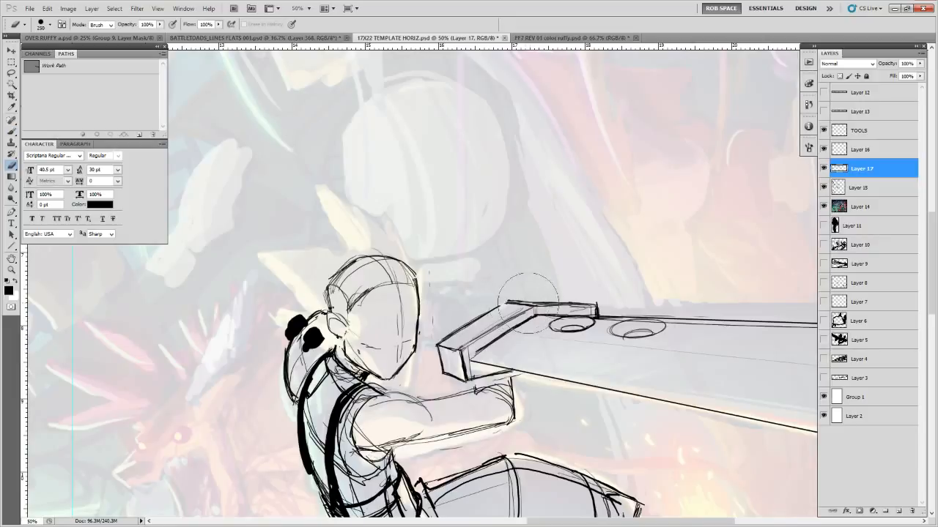
left_click(836, 150)
left_click(834, 130)
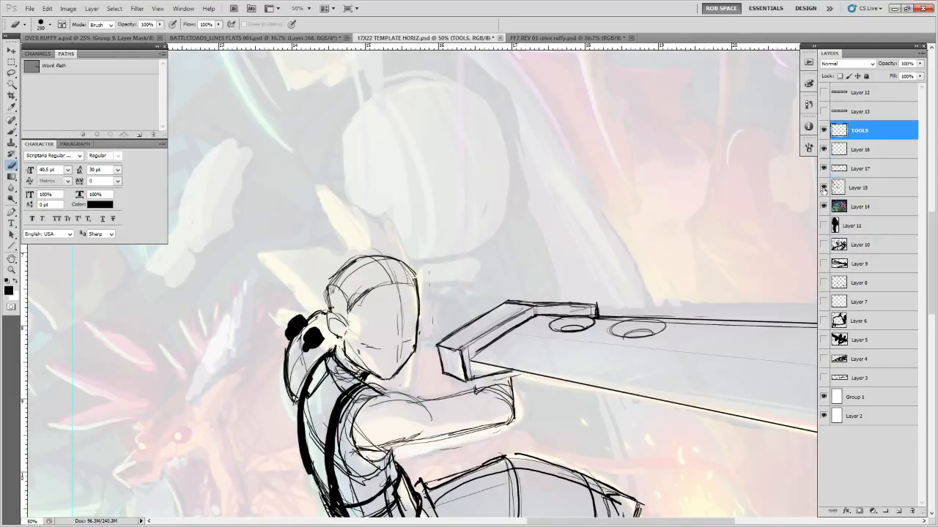
left_click(837, 188)
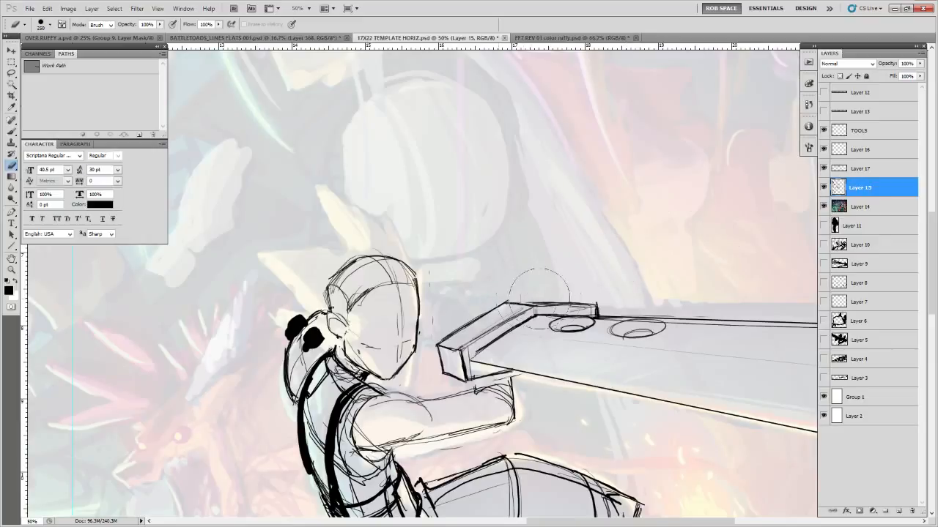
key("b")
mouse_move(503, 302)
left_mouse_down()
mouse_move(607, 299)
mouse_move(597, 315)
left_mouse_up()
key("e")
key("b")
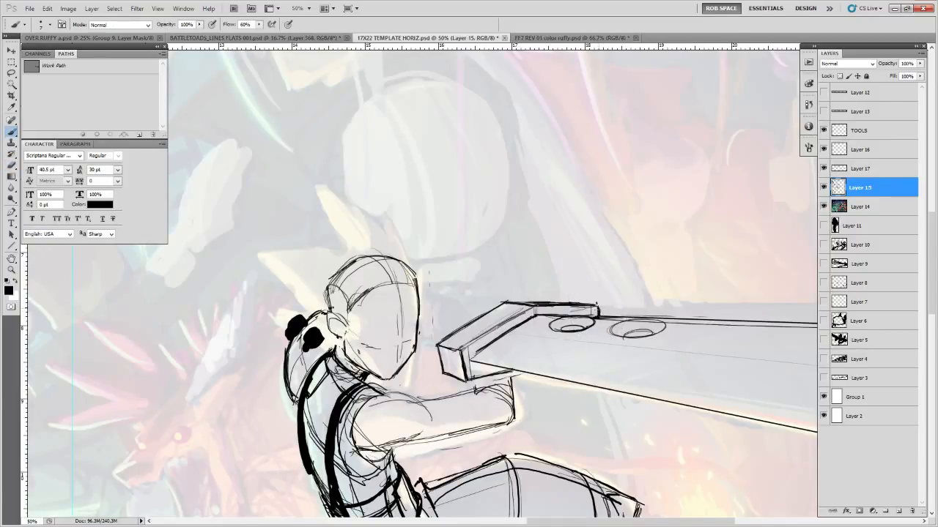
Erase the overshooting lines at the guard's far end on Layer 15
left_click_drag(591, 351, 760, 365)
mouse_move(527, 325)
left_mouse_down()
mouse_move(568, 339)
mouse_move(602, 332)
left_mouse_up()
key("e")
mouse_move(603, 292)
left_mouse_down()
mouse_move(598, 347)
mouse_move(604, 313)
left_mouse_up()
key("b")
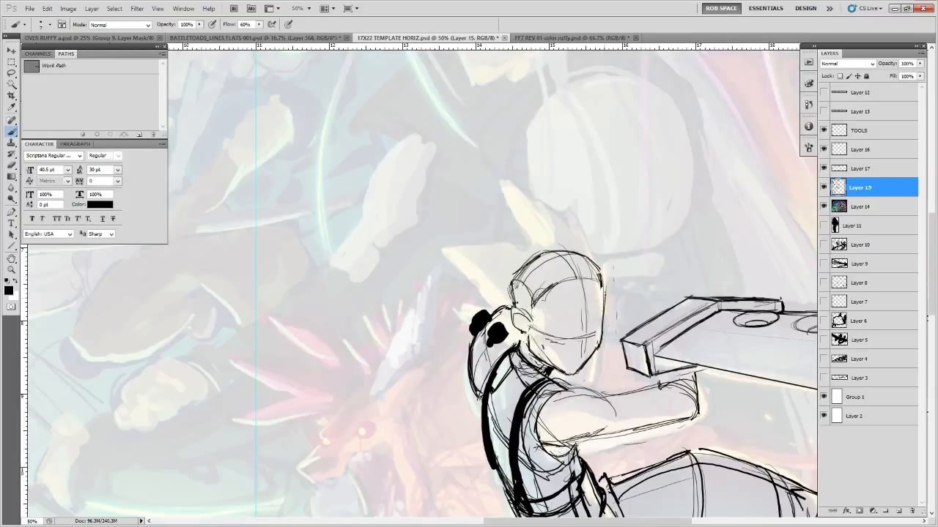
Refine the outlines of the extended leg's thigh and knee with the brush on Layer 15
key("alt+space")
left_click(618, 310, "alt")
left_click(618, 309, "alt")
left_click_drag(776, 429, 664, 303)
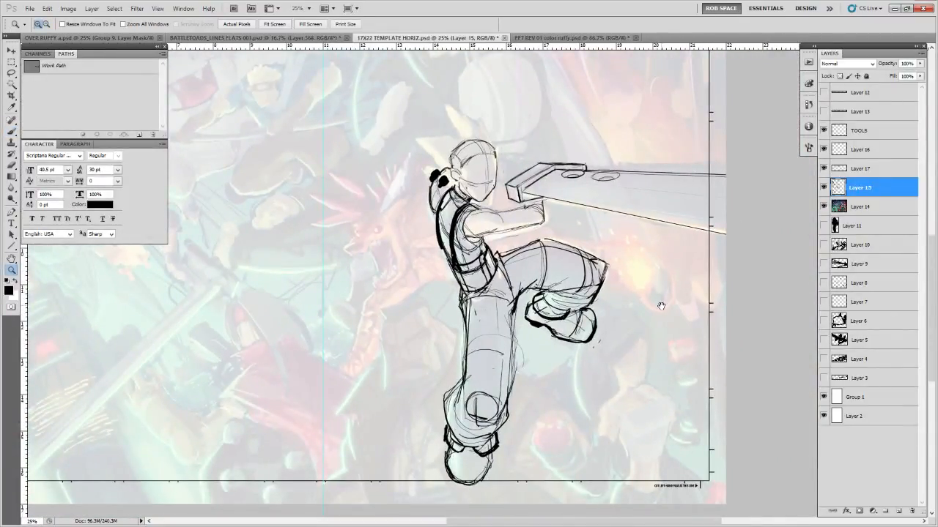
key("b")
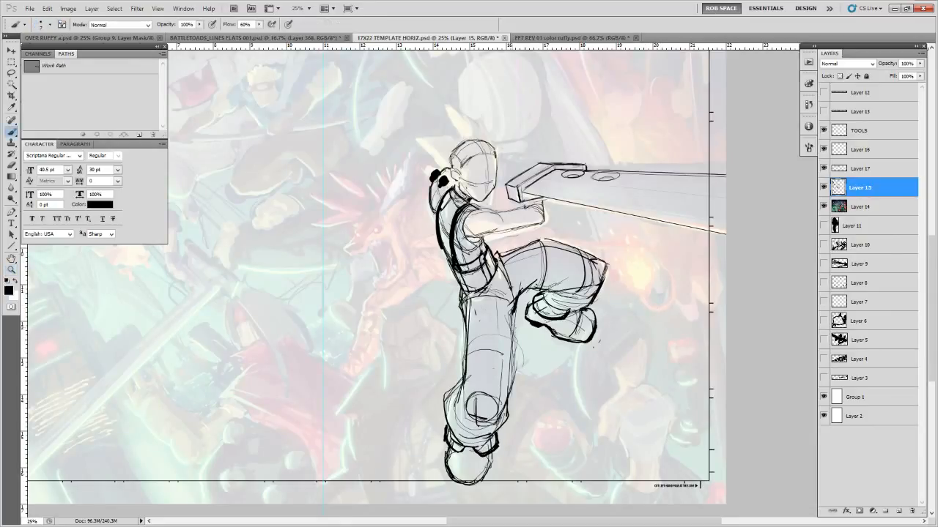
key("b")
mouse_move(518, 358)
left_mouse_down()
mouse_move(508, 396)
mouse_move(480, 391)
left_mouse_up()
mouse_move(496, 305)
left_mouse_down()
mouse_move(493, 394)
mouse_move(503, 312)
mouse_move(479, 298)
mouse_move(465, 341)
left_mouse_up()
mouse_move(462, 389)
left_mouse_down()
mouse_move(463, 424)
mouse_move(484, 431)
mouse_move(446, 404)
mouse_move(461, 383)
left_mouse_up()
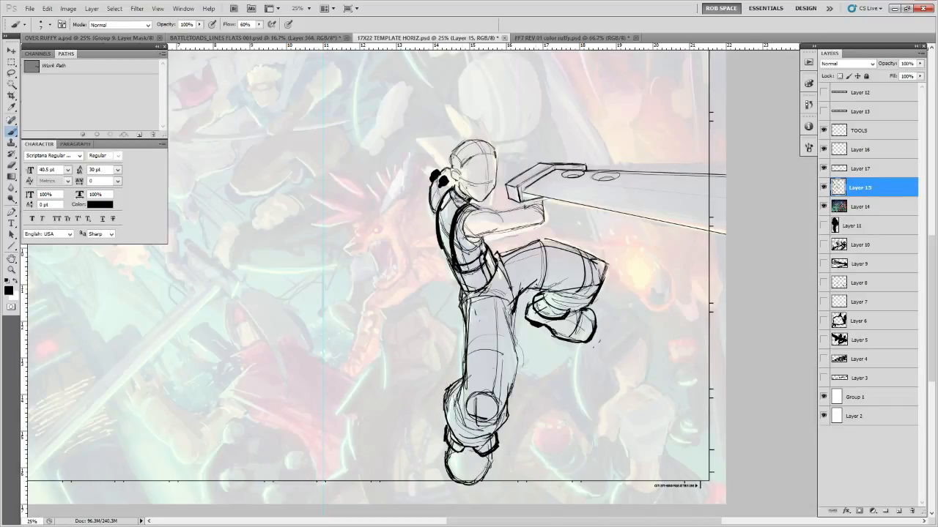
Rework the contour lines of the bent leg's shin and boot on Layer 15
mouse_move(551, 295)
left_mouse_down()
mouse_move(548, 334)
mouse_move(520, 334)
mouse_move(579, 335)
mouse_move(599, 310)
mouse_move(587, 323)
left_mouse_up()
key("e")
key("b")
left_click_drag(543, 329, 577, 332)
left_click_drag(576, 333, 589, 321)
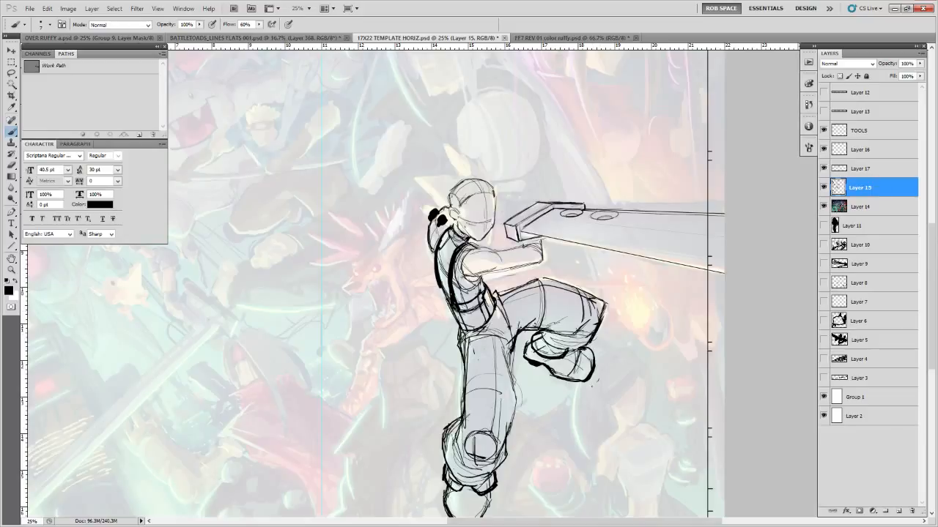
Touch up the sole and fold lines of the bent leg's boot with the brush on Layer 15
mouse_move(575, 334)
left_mouse_down()
mouse_move(593, 315)
mouse_move(585, 329)
mouse_move(594, 327)
left_mouse_up()
key("e")
key("b")
mouse_move(543, 342)
left_mouse_down()
mouse_move(583, 352)
mouse_move(575, 365)
left_mouse_up()
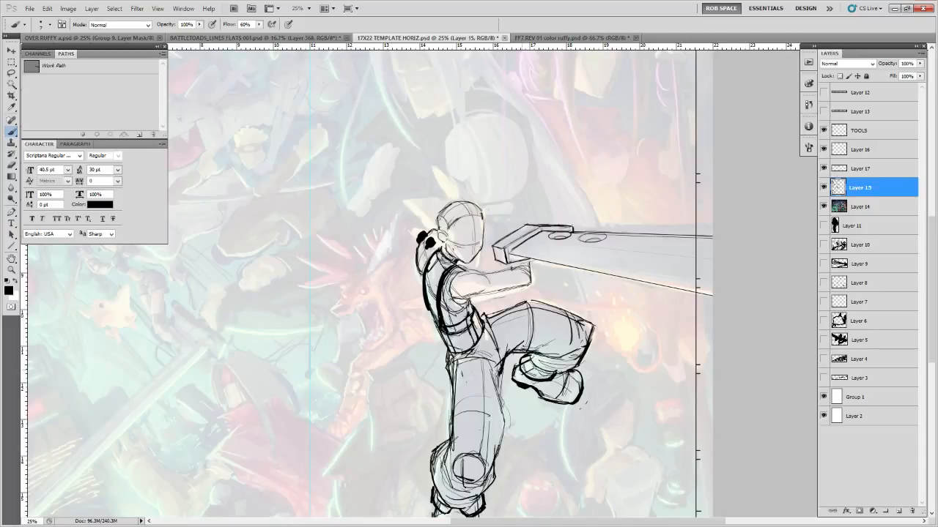
left_click(823, 188)
left_click(824, 187)
Select the swordsman's head on Layer 15 with a freehand lasso outline
key("z")
left_click(471, 213)
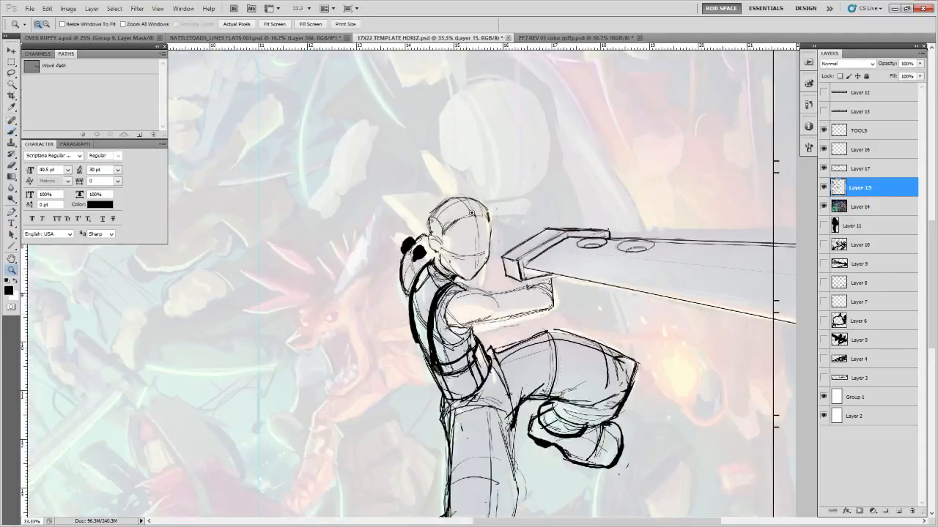
key("l")
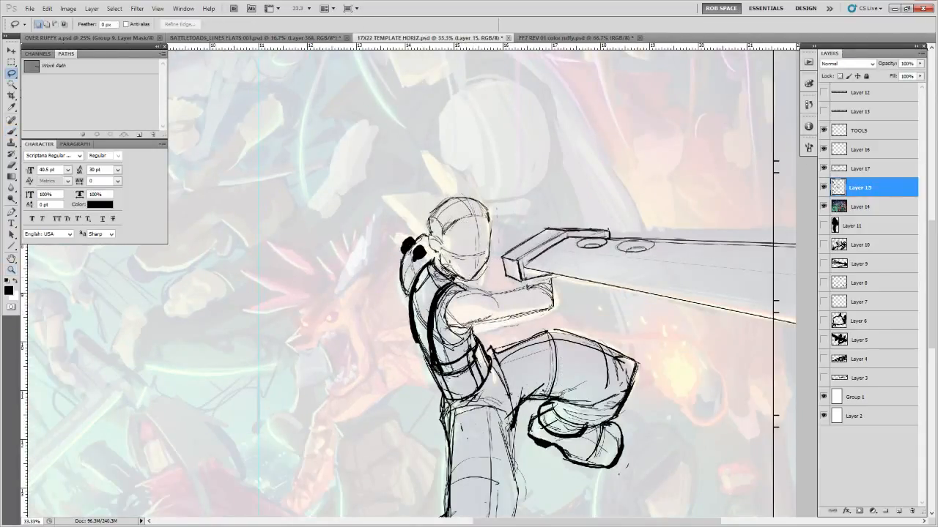
mouse_move(445, 269)
left_mouse_down()
mouse_move(428, 244)
mouse_move(439, 192)
mouse_move(498, 253)
left_mouse_up()
Try to shrink the selected head to about 95% with a rotation of about 0.75°
key("ctrl+t")
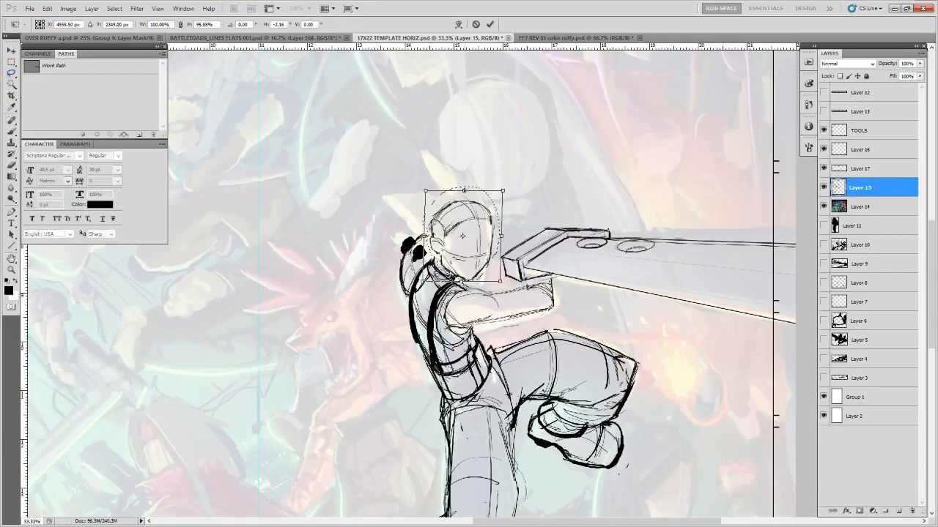
left_click_drag(464, 191, 462, 190)
left_click_drag(424, 236, 422, 234)
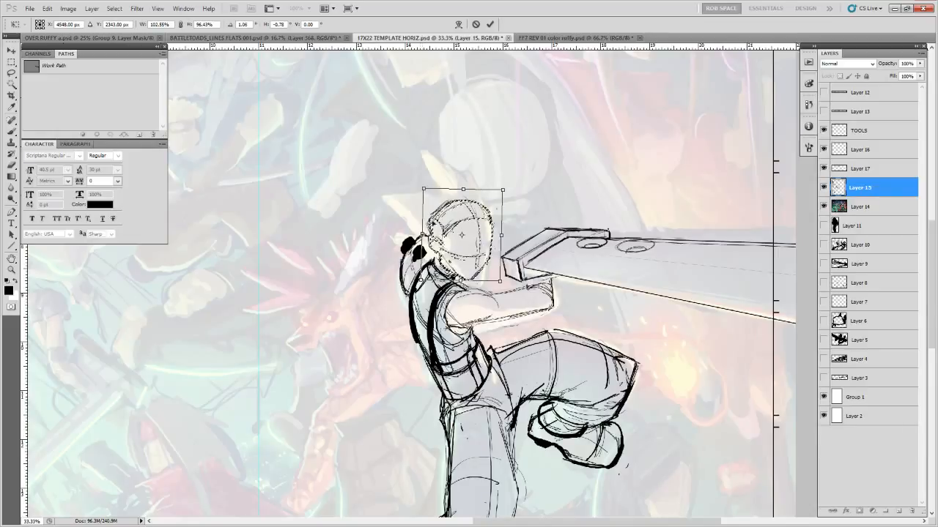
left_click_drag(502, 235, 498, 236)
left_click_drag(495, 278, 495, 280)
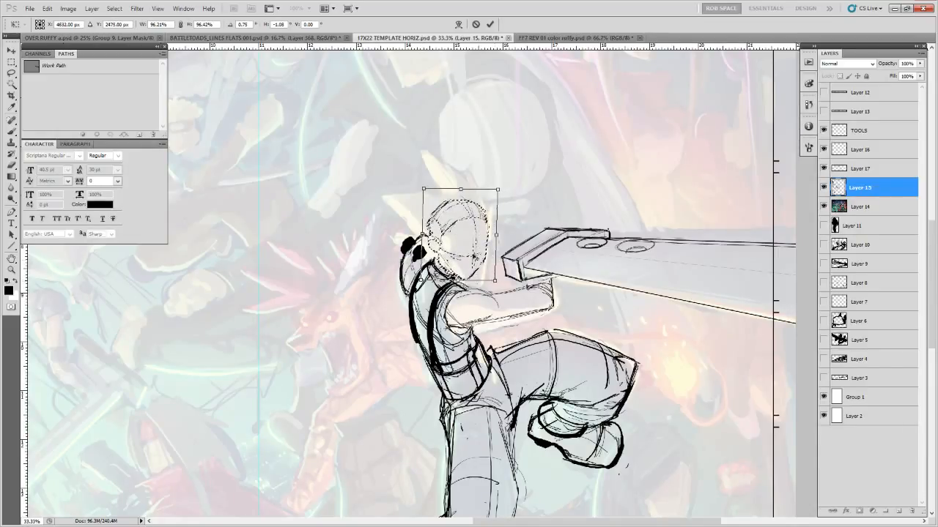
left_click_drag(494, 279, 493, 279)
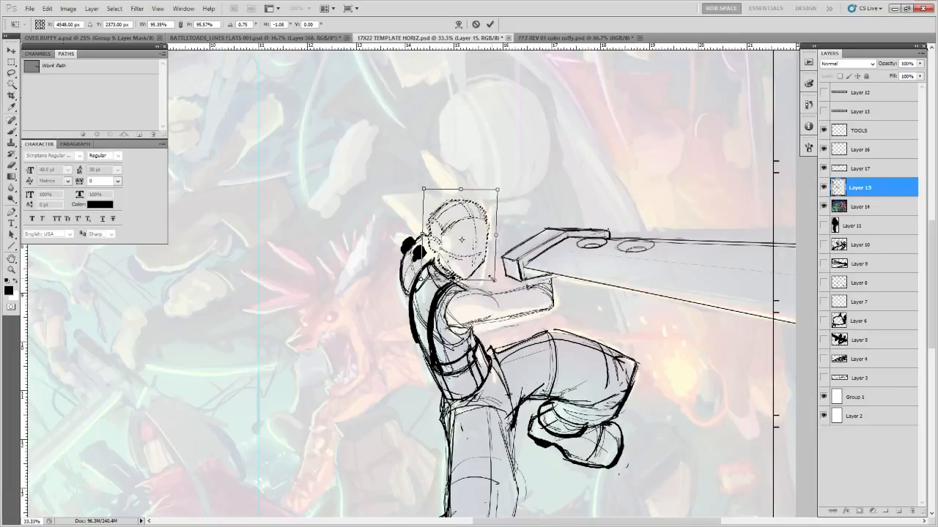
key("Return")
key("v")
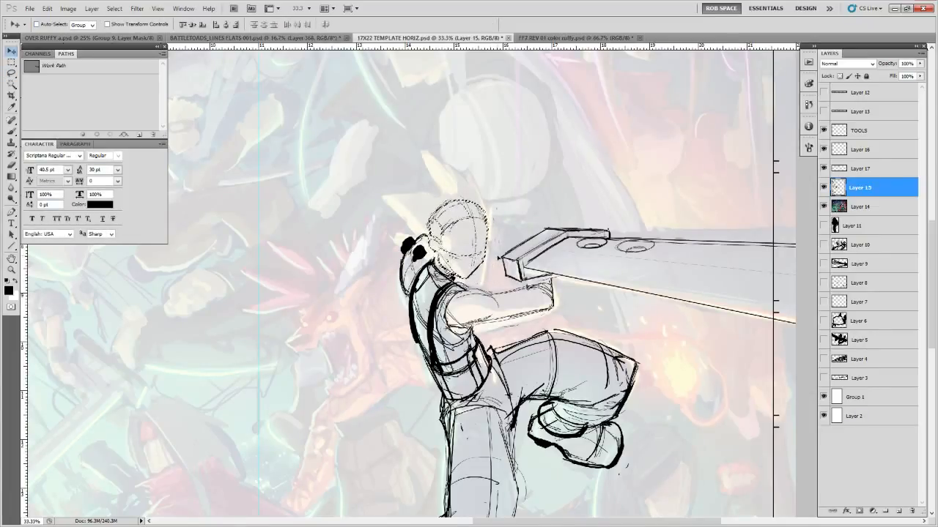
key("ctrl+z")
Scale the selected head down slightly in proportion, nudge it toward the rear shoulder, and deselect it
key("ctrl+t")
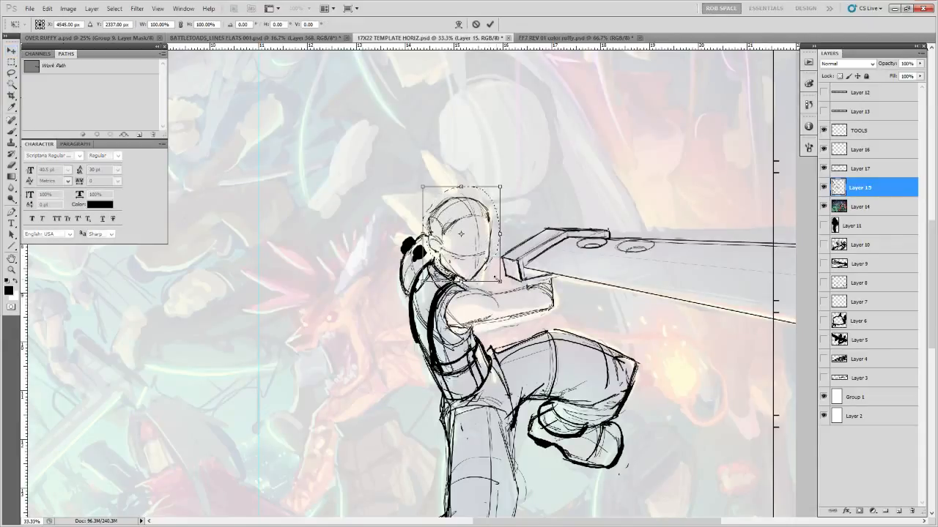
left_click_drag(494, 275, 487, 269)
key("Return")
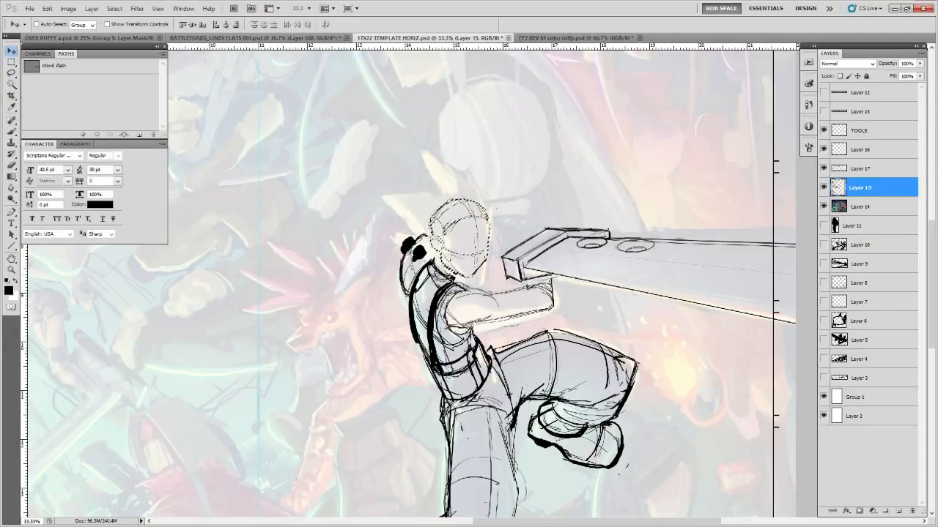
key("shift+Left")
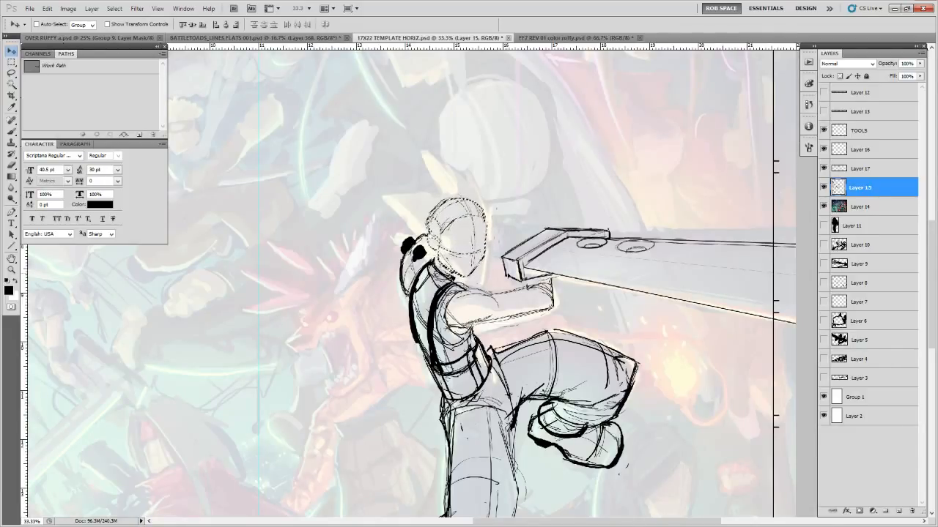
key("ctrl+d")
Paint a thick black collar under the head and rework the contours of the outstretched near arm on Layer 15
left_click_drag(505, 269, 526, 296)
key("b")
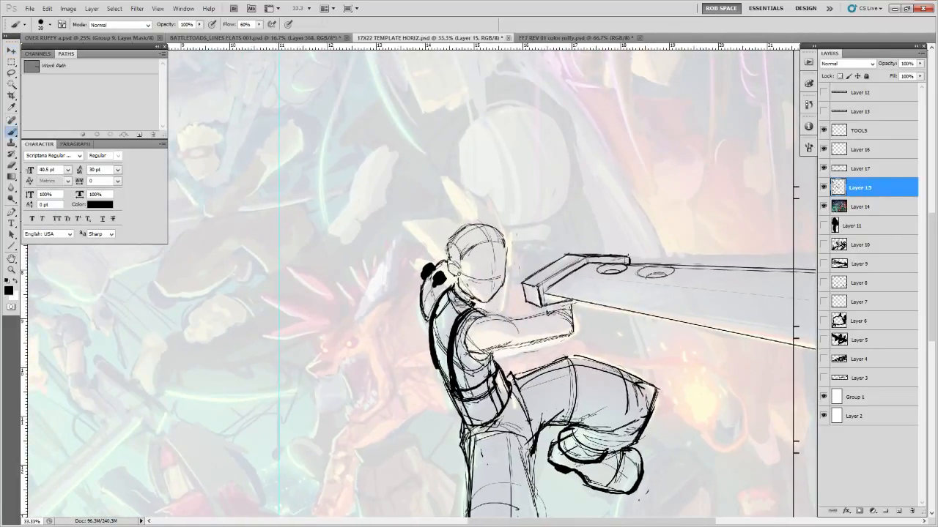
mouse_move(451, 283)
left_mouse_down()
mouse_move(466, 300)
mouse_move(458, 295)
left_mouse_up()
mouse_move(465, 296)
left_mouse_down()
mouse_move(478, 302)
mouse_move(450, 295)
mouse_move(472, 310)
left_mouse_up()
mouse_move(446, 293)
left_mouse_down()
mouse_move(451, 303)
mouse_move(452, 284)
left_mouse_up()
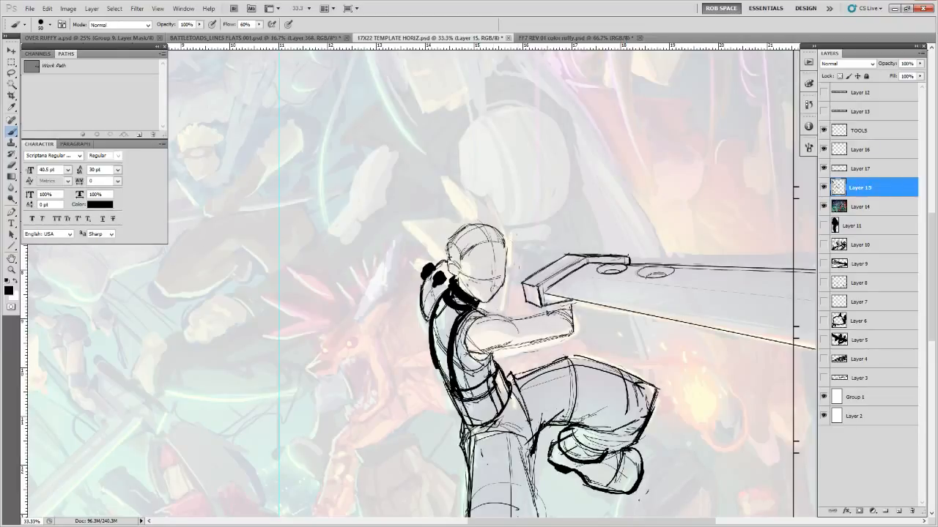
mouse_move(503, 314)
left_mouse_down()
mouse_move(557, 325)
mouse_move(617, 315)
mouse_move(613, 341)
mouse_move(599, 337)
mouse_move(618, 344)
mouse_move(550, 345)
left_mouse_up()
left_click_drag(614, 325, 549, 367)
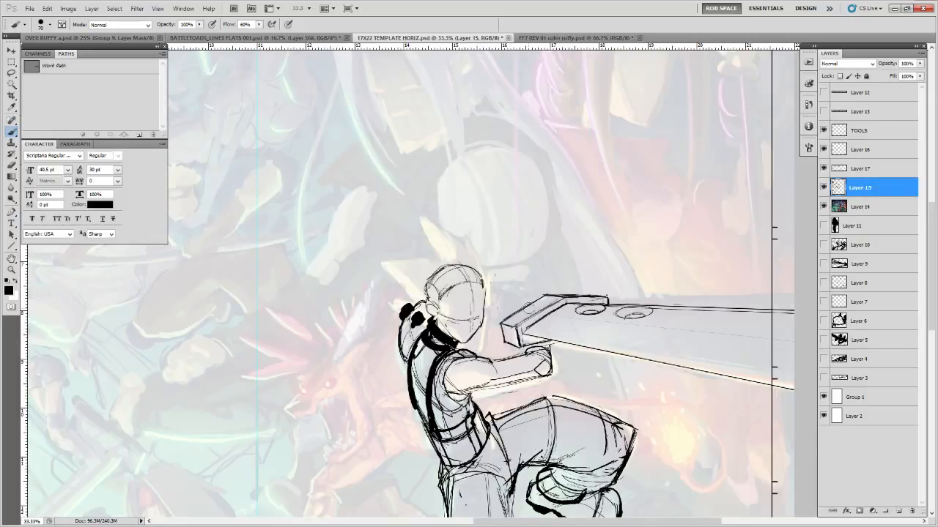
Create a new layer above Layer 15 and sketch the sword's handle extending from the guard toward the head
left_click(899, 511)
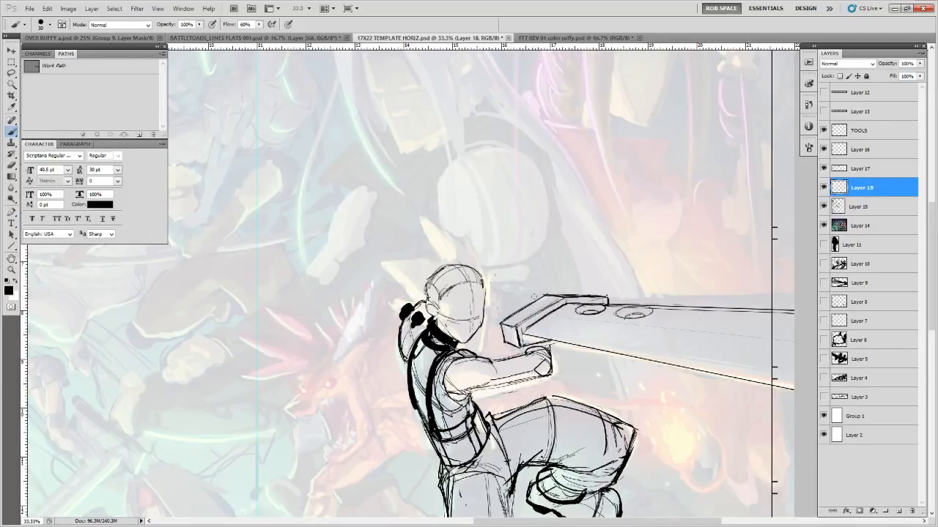
left_click_drag(521, 299, 520, 307)
key("ctrl+z")
mouse_move(535, 295)
left_mouse_down()
mouse_move(521, 303)
mouse_move(538, 296)
mouse_move(555, 312)
mouse_move(476, 304)
mouse_move(556, 318)
mouse_move(474, 305)
mouse_move(477, 294)
mouse_move(541, 304)
mouse_move(476, 304)
left_mouse_up()
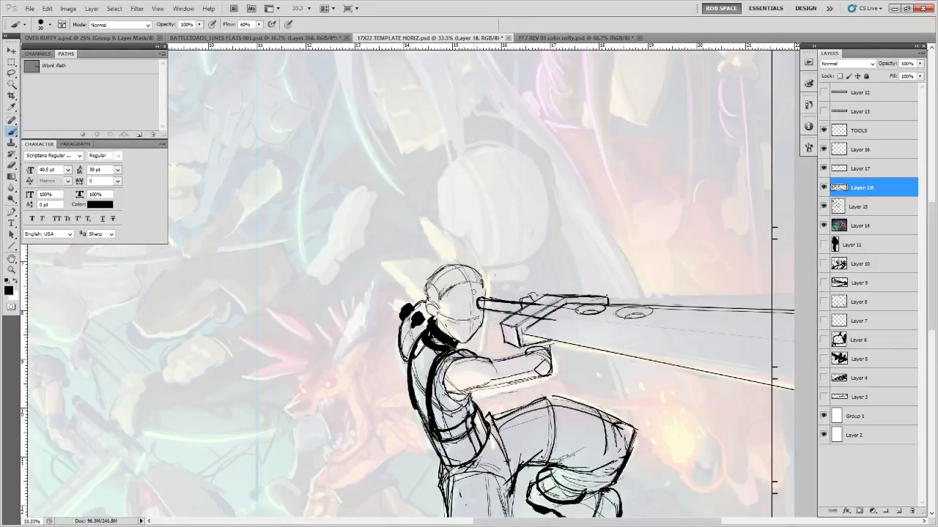
Sketch the far hand gripping the handle with a thick black cuff beside the face on Layer 18
mouse_move(485, 297)
left_mouse_down()
mouse_move(493, 275)
mouse_move(486, 283)
mouse_move(496, 285)
mouse_move(483, 288)
mouse_move(526, 301)
left_mouse_up()
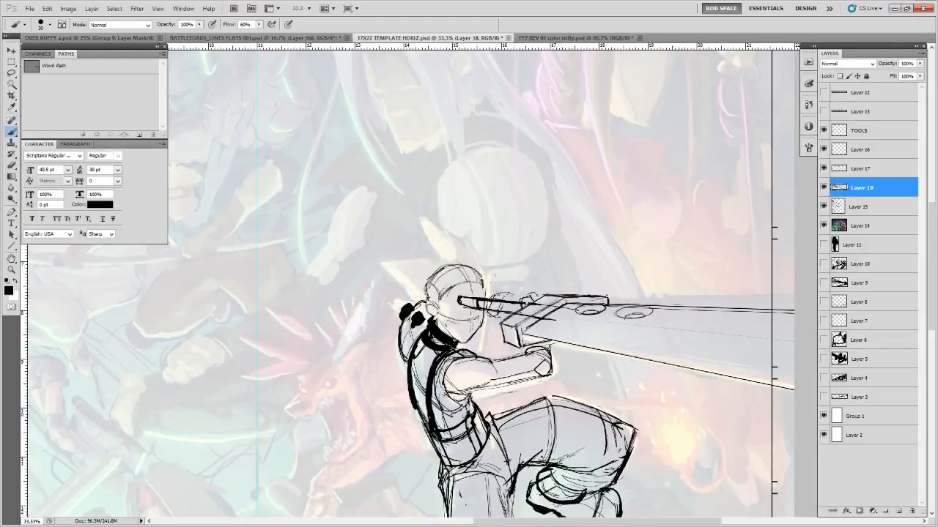
mouse_move(493, 296)
left_mouse_down()
mouse_move(487, 321)
mouse_move(502, 323)
mouse_move(489, 314)
mouse_move(504, 306)
mouse_move(492, 326)
left_mouse_up()
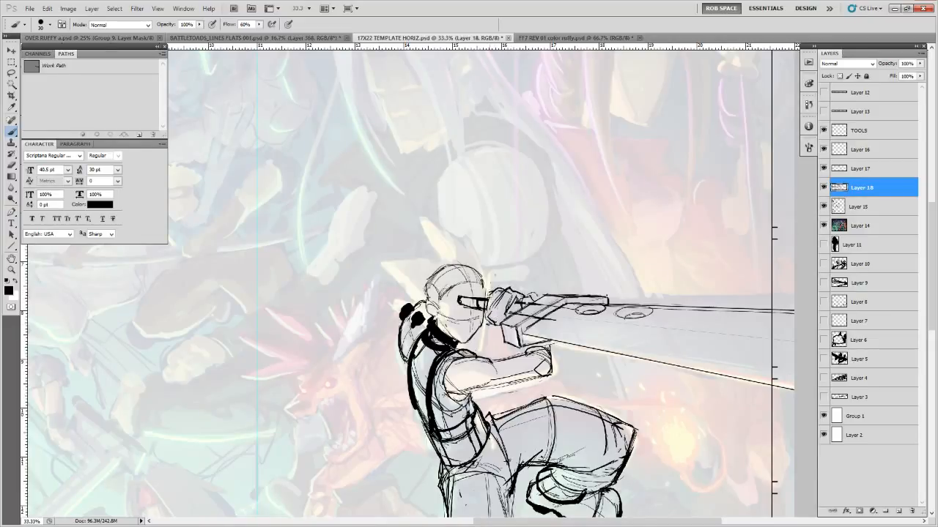
mouse_move(492, 296)
left_mouse_down()
mouse_move(480, 335)
mouse_move(492, 296)
mouse_move(461, 299)
mouse_move(496, 302)
mouse_move(488, 291)
mouse_move(494, 317)
mouse_move(480, 335)
mouse_move(491, 320)
mouse_move(485, 328)
left_mouse_up()
mouse_move(472, 290)
left_mouse_down()
mouse_move(436, 291)
mouse_move(405, 318)
mouse_move(422, 296)
left_mouse_up()
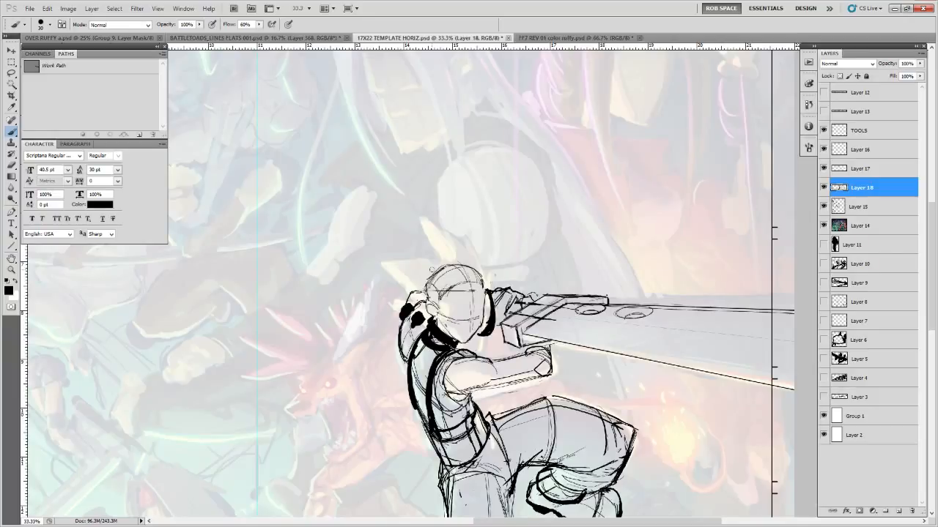
Refine the far glove's cuff and draw its knuckles and fingers around the sword handle on Layer 18
mouse_move(490, 328)
left_mouse_down()
mouse_move(493, 311)
mouse_move(483, 335)
mouse_move(495, 301)
mouse_move(485, 329)
left_mouse_up()
mouse_move(489, 290)
left_mouse_down()
mouse_move(488, 328)
mouse_move(493, 297)
left_mouse_up()
mouse_move(492, 316)
left_mouse_down()
mouse_move(501, 326)
mouse_move(508, 307)
left_mouse_up()
key("ctrl+z")
mouse_move(519, 292)
left_mouse_down()
mouse_move(535, 300)
mouse_move(504, 316)
mouse_move(534, 295)
left_mouse_up()
key("ctrl+z")
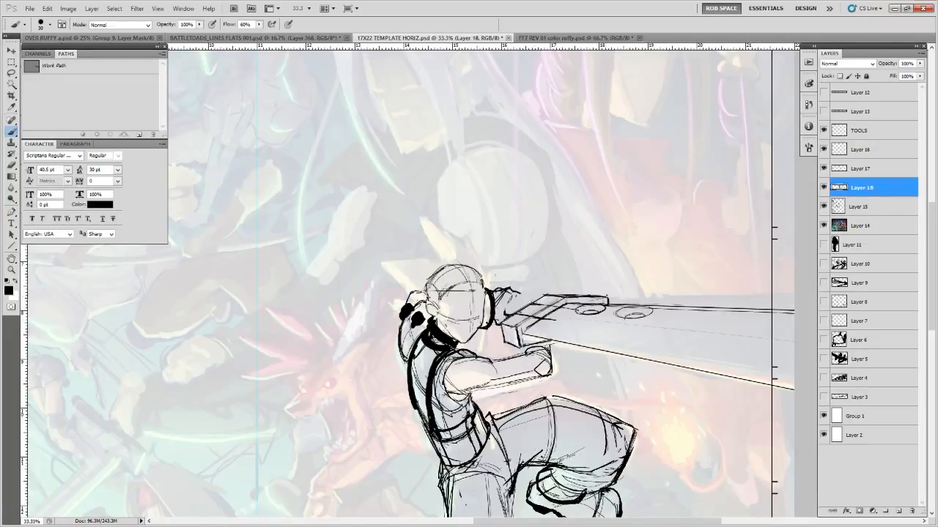
mouse_move(529, 296)
left_mouse_down()
mouse_move(523, 307)
mouse_move(519, 295)
mouse_move(539, 287)
mouse_move(509, 314)
mouse_move(523, 292)
left_mouse_up()
mouse_move(526, 286)
left_mouse_down()
mouse_move(513, 302)
mouse_move(521, 284)
left_mouse_up()
Redraw the near fist's upper edge and strengthen the guard's edges with the brush on Layer 18
mouse_move(527, 345)
left_mouse_down()
mouse_move(525, 355)
mouse_move(552, 355)
left_mouse_up()
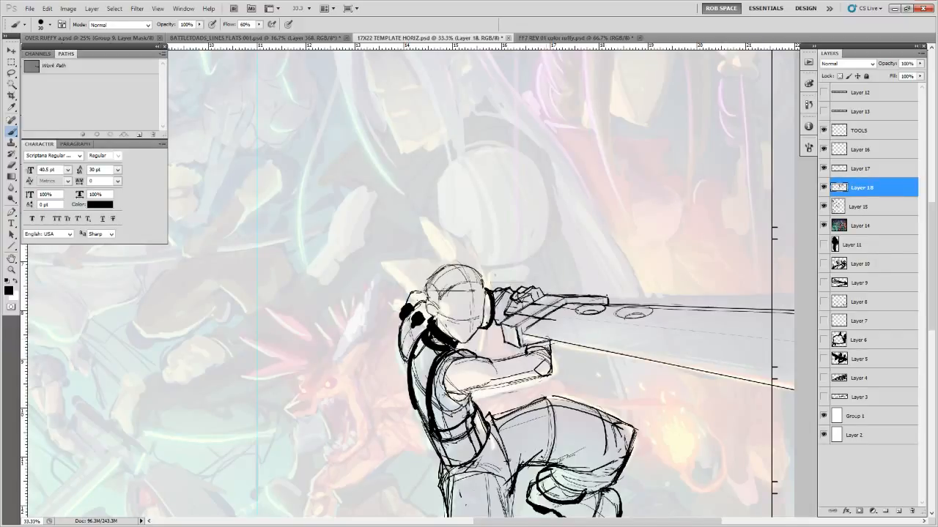
mouse_move(547, 340)
left_mouse_down()
mouse_move(521, 347)
mouse_move(520, 336)
mouse_move(522, 344)
mouse_move(538, 315)
mouse_move(568, 300)
mouse_move(606, 305)
left_mouse_up()
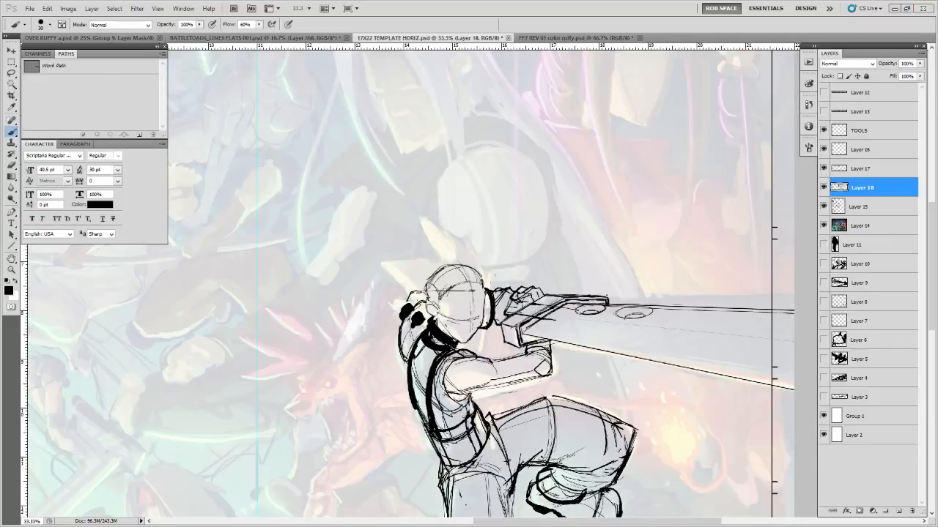
key("alt+Tab")
key("e")
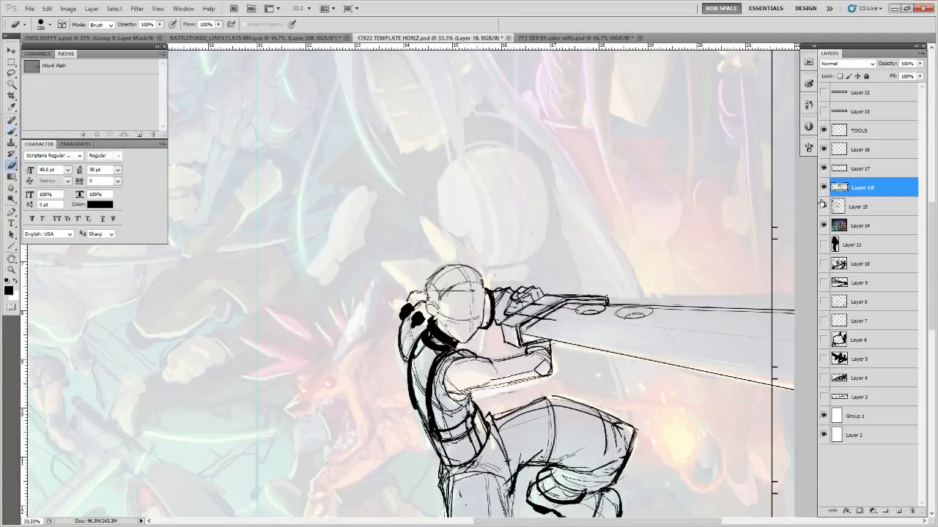
Rework the near upper arm's outline and the armpit lines on Layer 15 with the brush
left_click(824, 206)
left_click(823, 206)
left_click(859, 208)
key("b")
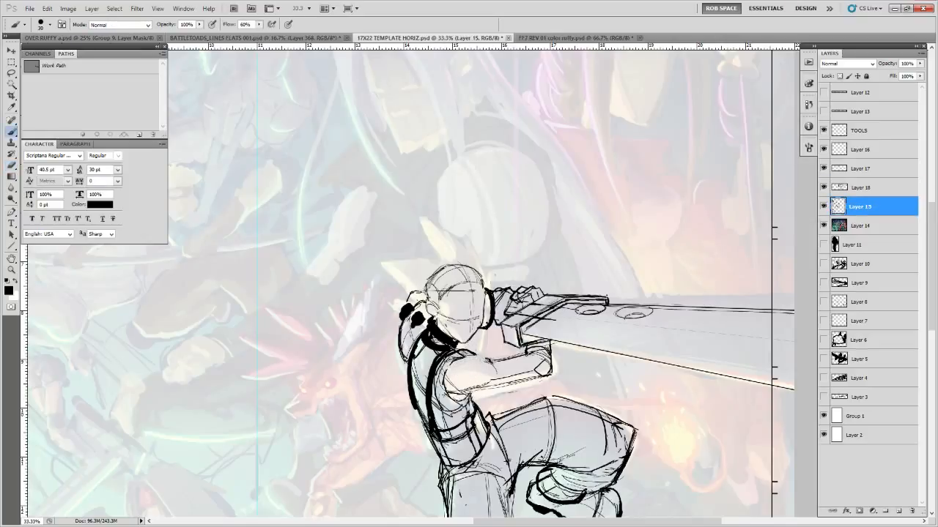
mouse_move(473, 357)
left_mouse_down()
mouse_move(492, 367)
mouse_move(474, 386)
mouse_move(501, 381)
mouse_move(454, 398)
mouse_move(484, 386)
mouse_move(454, 388)
mouse_move(457, 401)
mouse_move(470, 391)
mouse_move(466, 403)
left_mouse_up()
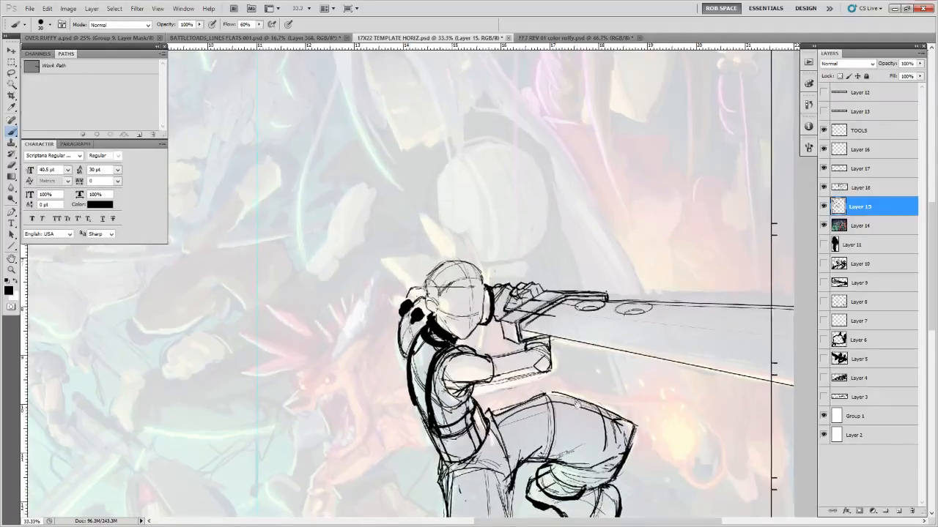
left_click_drag(586, 447, 619, 274)
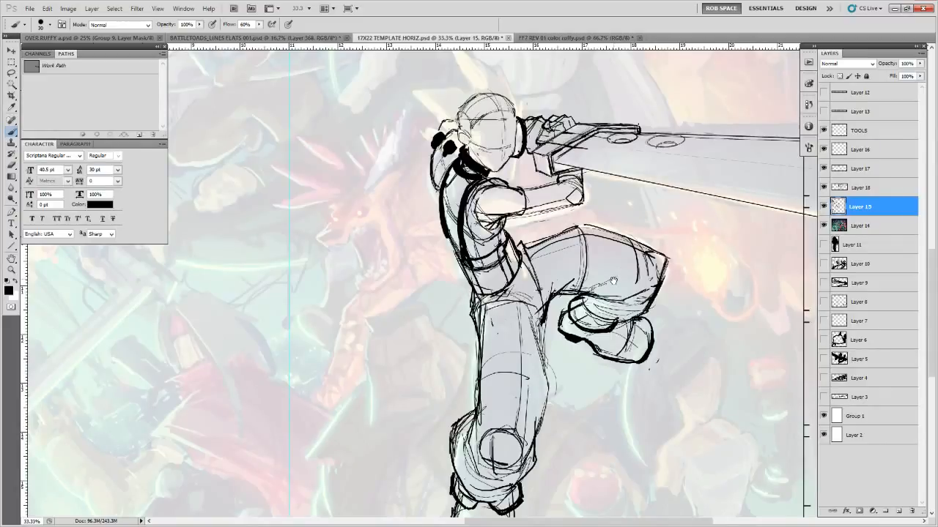
left_click_drag(605, 335, 603, 268)
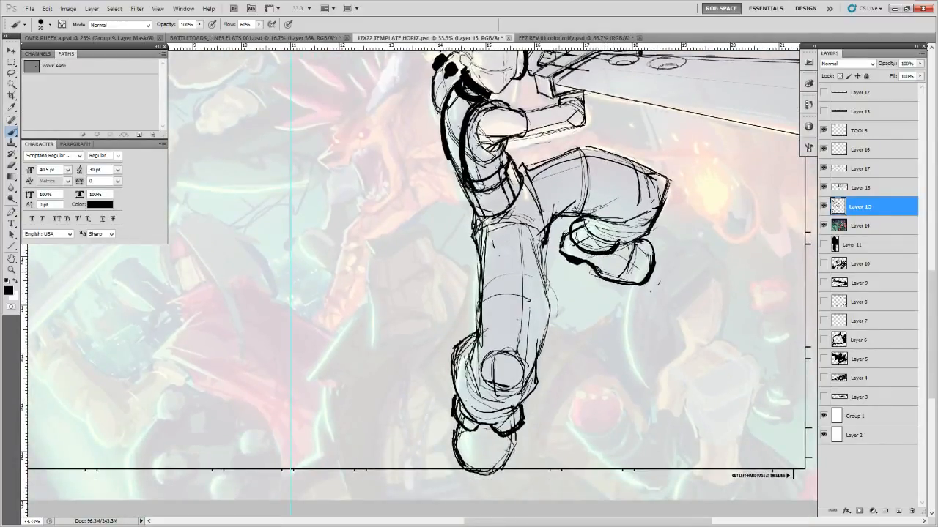
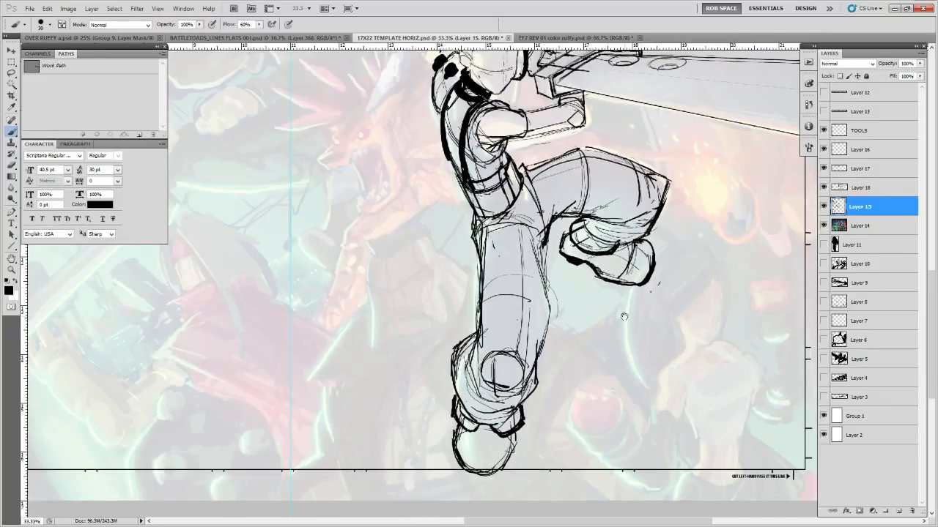
left_click_drag(623, 315, 585, 476)
left_click_drag(591, 335, 605, 407)
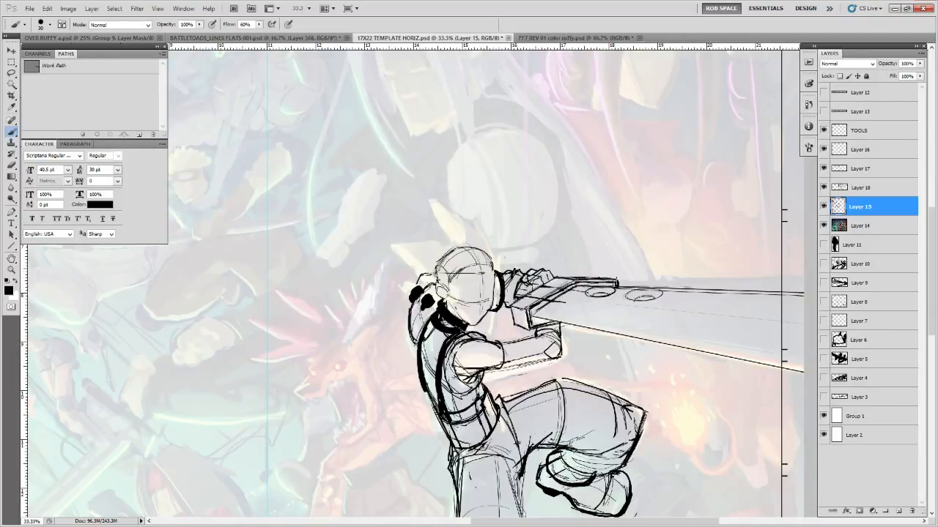
Rework the rear shoulder and add a third black spot along its outer edge on Layer 15
left_click_drag(502, 308, 531, 318)
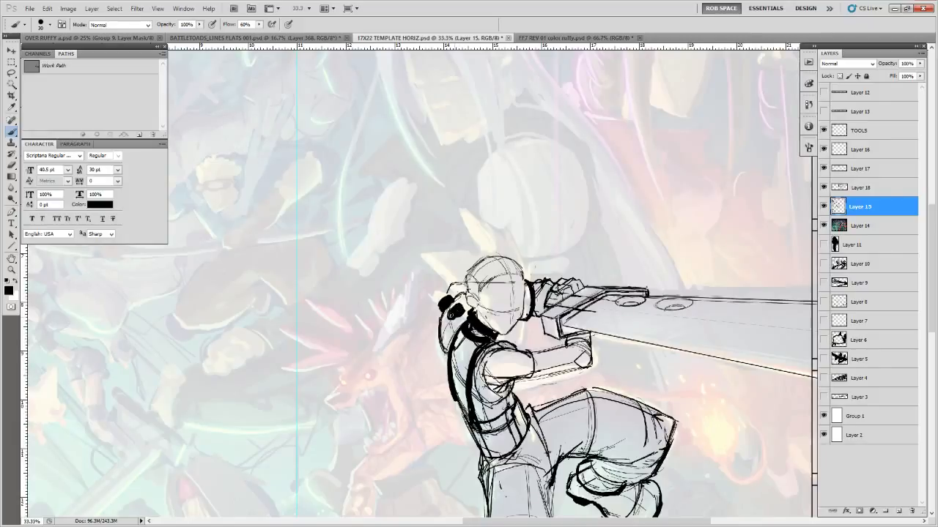
mouse_move(451, 324)
left_mouse_down()
mouse_move(479, 351)
mouse_move(469, 362)
left_mouse_up()
key("ctrl+z")
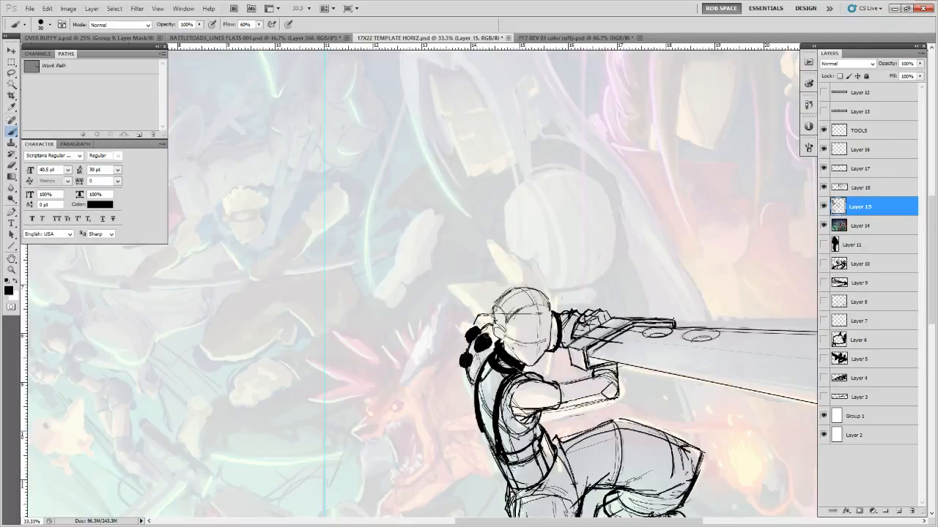
left_click_drag(715, 416, 672, 366)
left_click(824, 207)
left_click(824, 207)
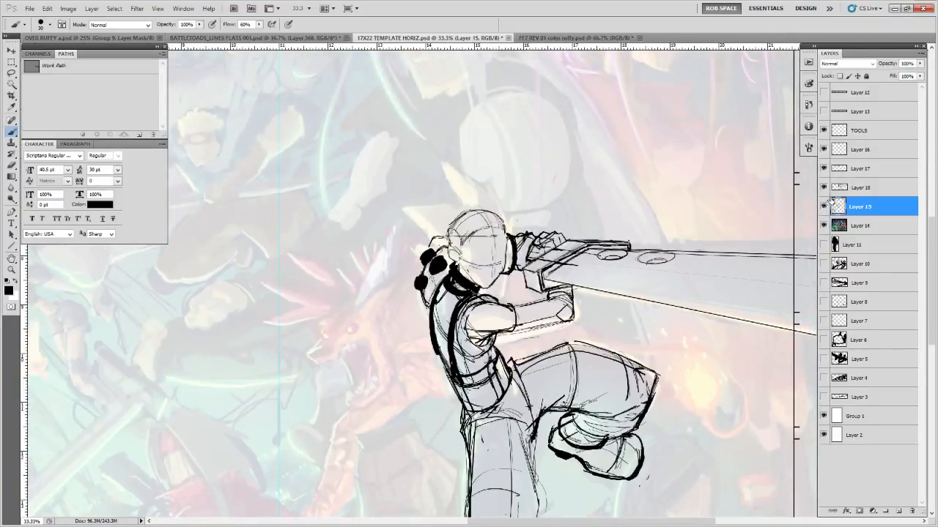
Select the head on Layer 15 with the lasso and rotate it by -2.25°
key("l")
mouse_move(495, 287)
left_mouse_down()
mouse_move(510, 256)
mouse_move(477, 199)
mouse_move(446, 245)
mouse_move(458, 275)
mouse_move(498, 287)
left_mouse_up()
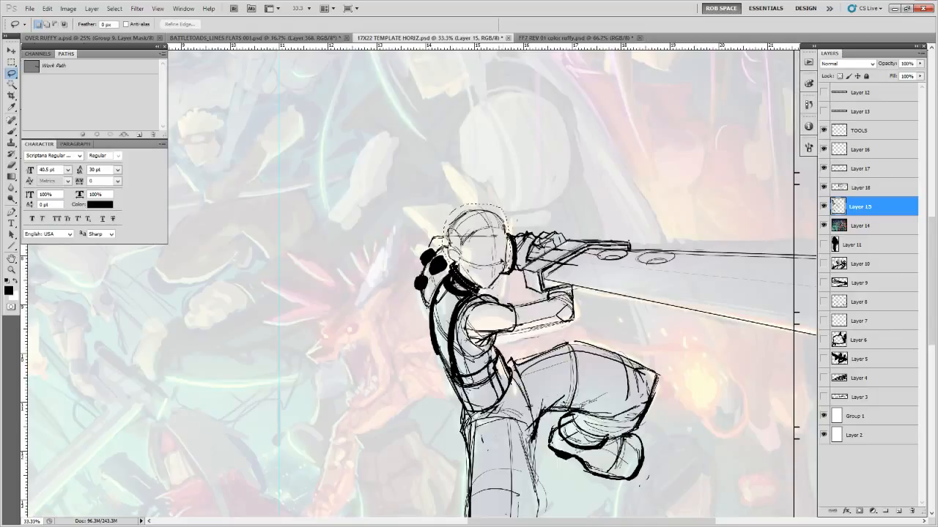
key("ctrl+t")
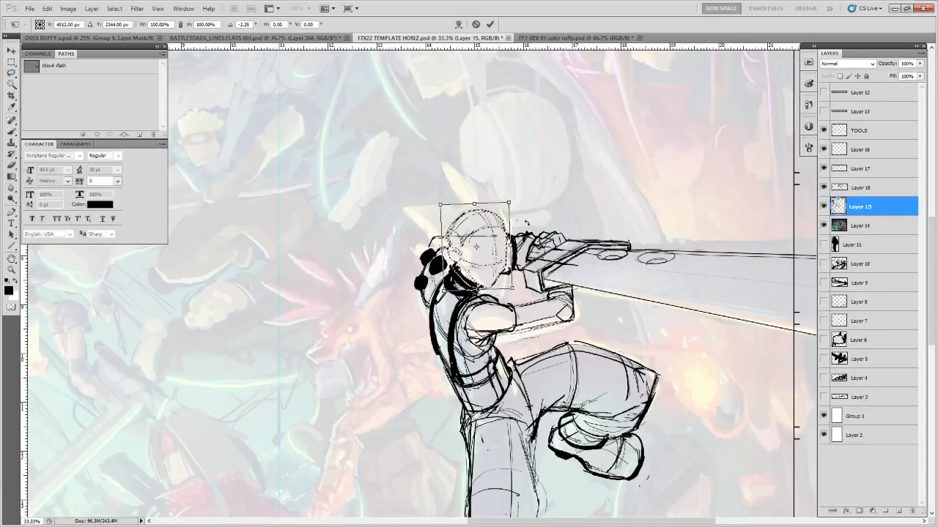
key("Return")
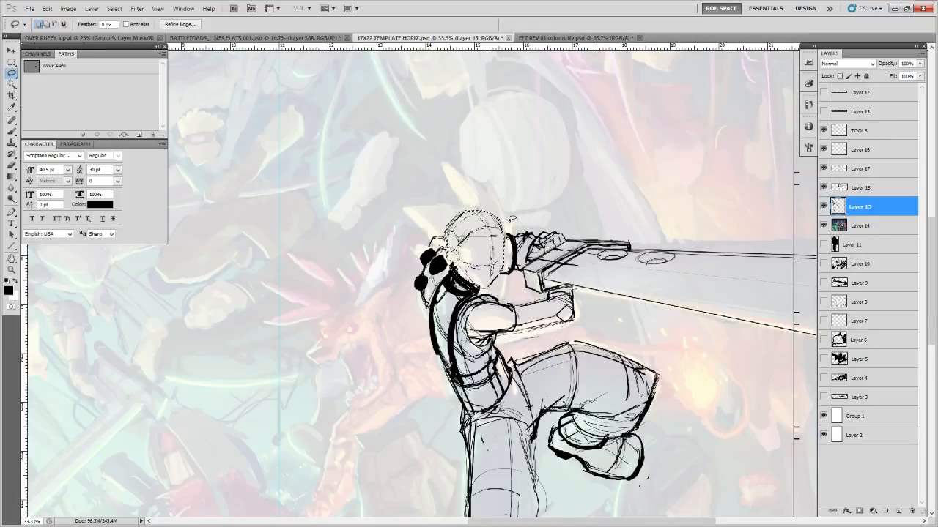
Deselect the head and touch up the trouser lines from the hip to the raised thigh with the brush on Layer 15
key("ctrl+d")
left_click_drag(508, 228, 507, 265)
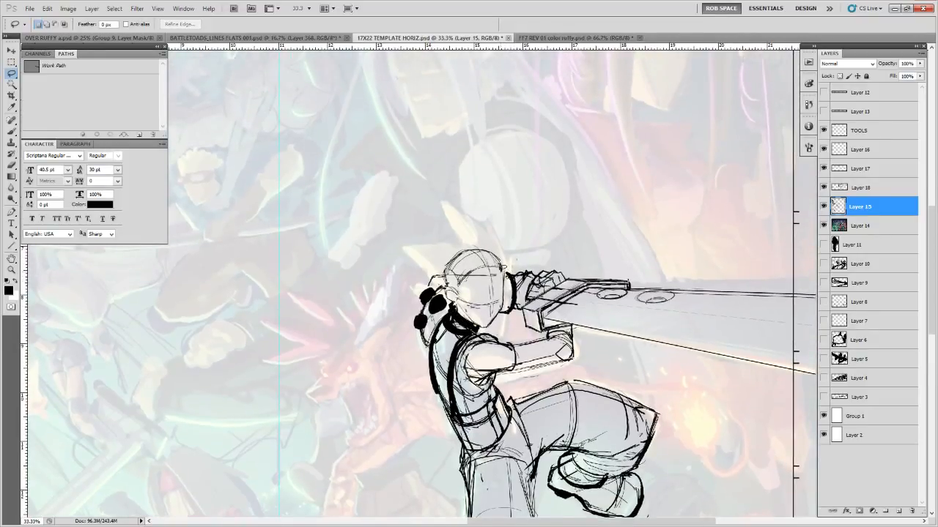
left_click(504, 270, "alt")
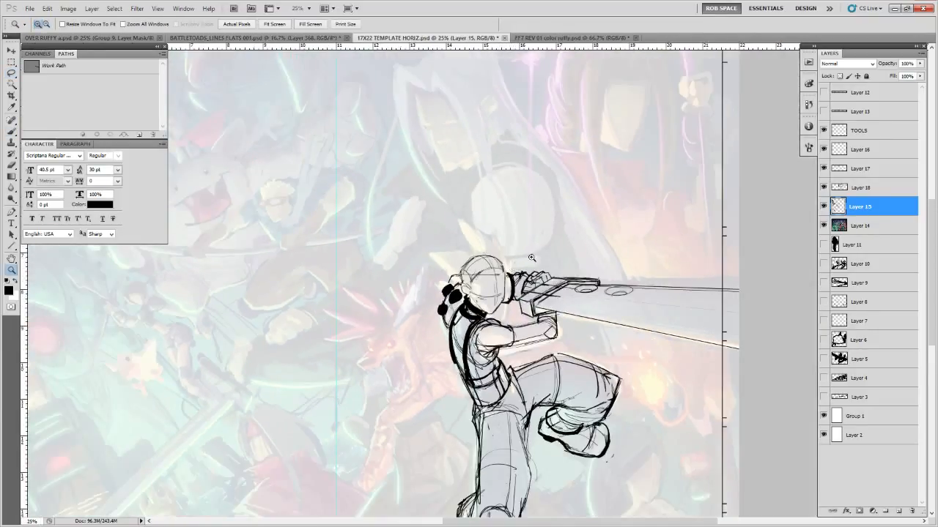
left_click_drag(653, 347, 676, 255)
key("b")
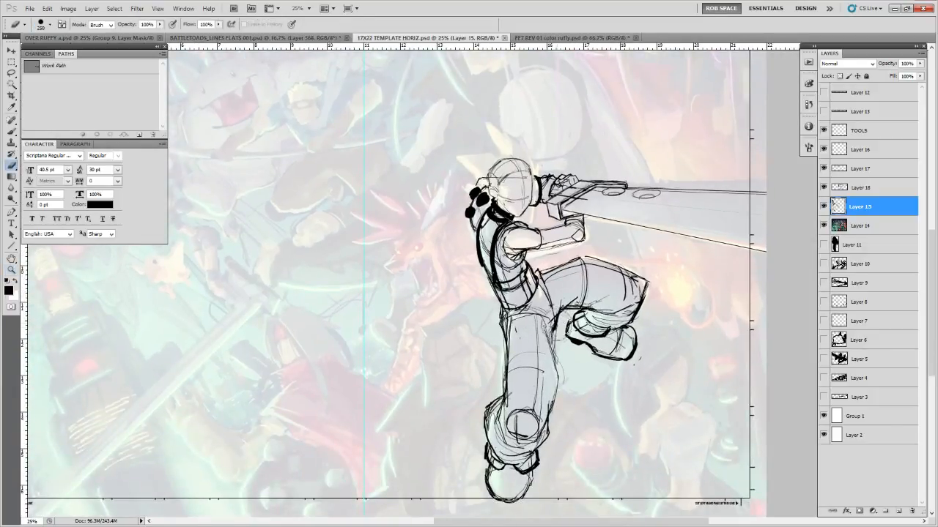
key("b")
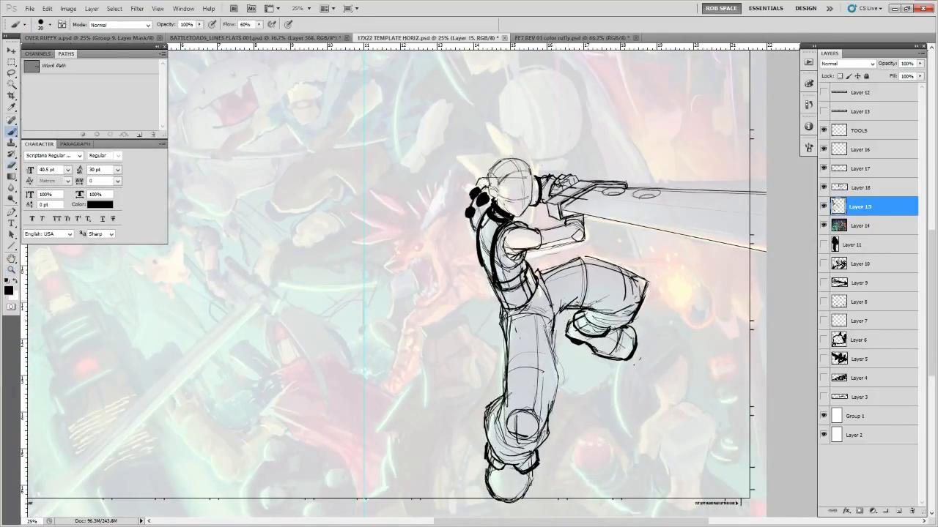
mouse_move(543, 294)
left_mouse_down()
mouse_move(598, 295)
mouse_move(607, 315)
mouse_move(583, 303)
mouse_move(631, 308)
left_mouse_up()
left_click_drag(614, 354, 586, 353)
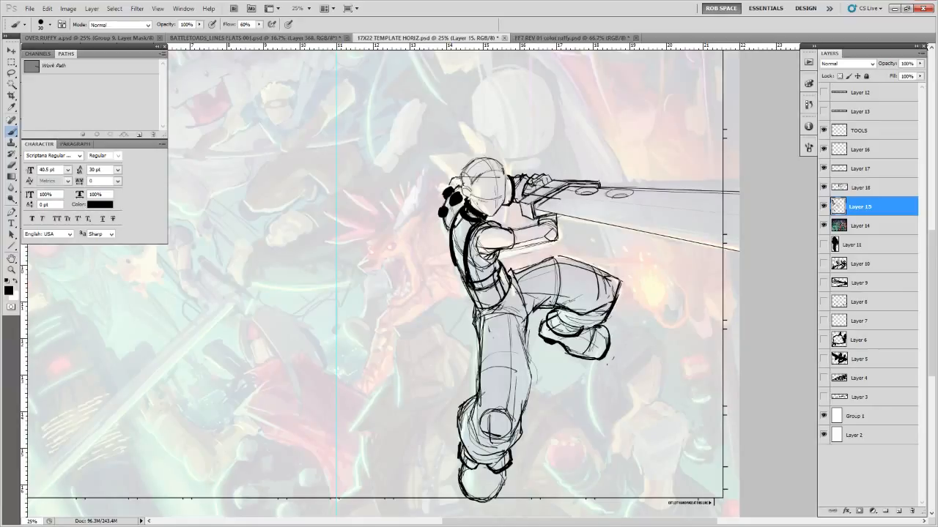
Select the standing leg from mid-thigh down to the foot on Layer 15 with the lasso and move it slightly up
key("l")
mouse_move(538, 392)
left_mouse_down()
mouse_move(498, 359)
mouse_move(438, 429)
mouse_move(476, 490)
mouse_move(537, 417)
mouse_move(491, 348)
mouse_move(438, 446)
mouse_move(485, 510)
mouse_move(547, 426)
mouse_move(523, 380)
left_mouse_up()
key("v")
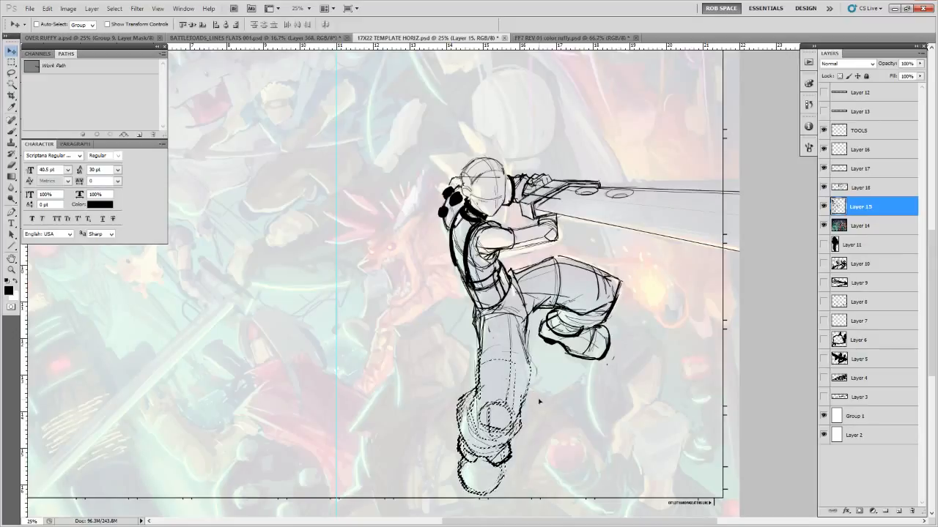
key("ctrl+d")
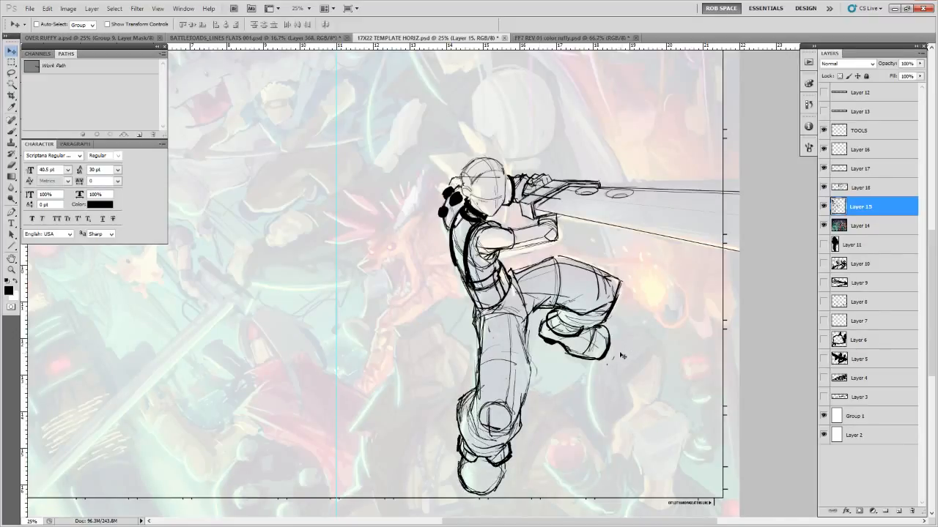
key("ctrl+t")
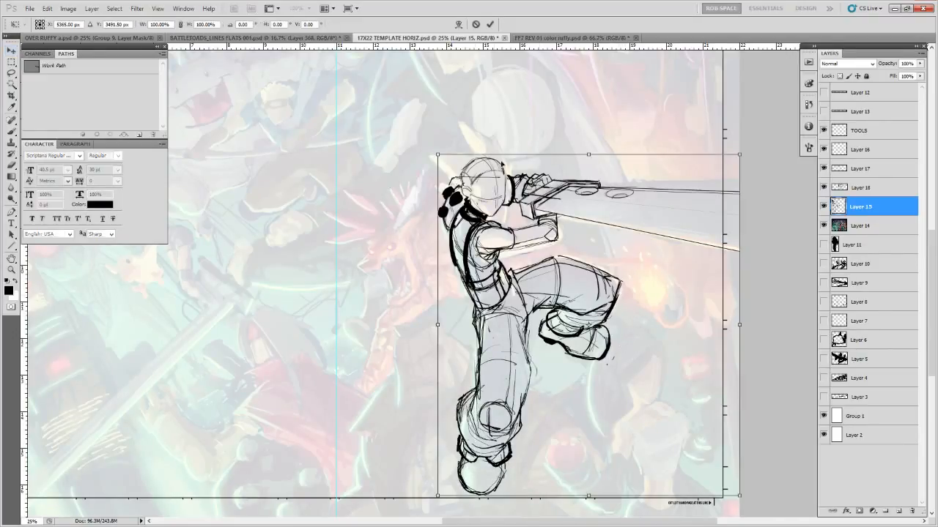
left_click_drag(440, 156, 441, 151)
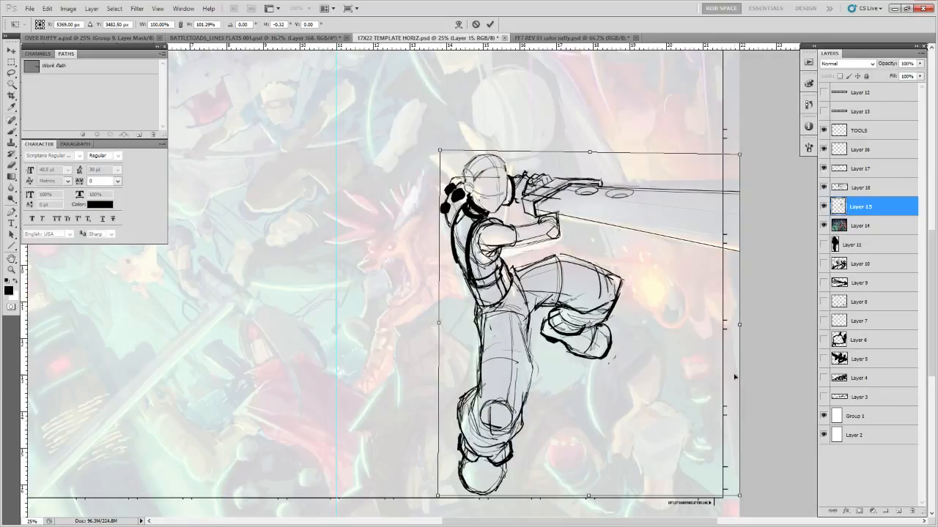
key("Return")
Merge Layer 17 and Layer 18 down into Layer 15 so that the figure and sword share one layer
left_click(839, 187)
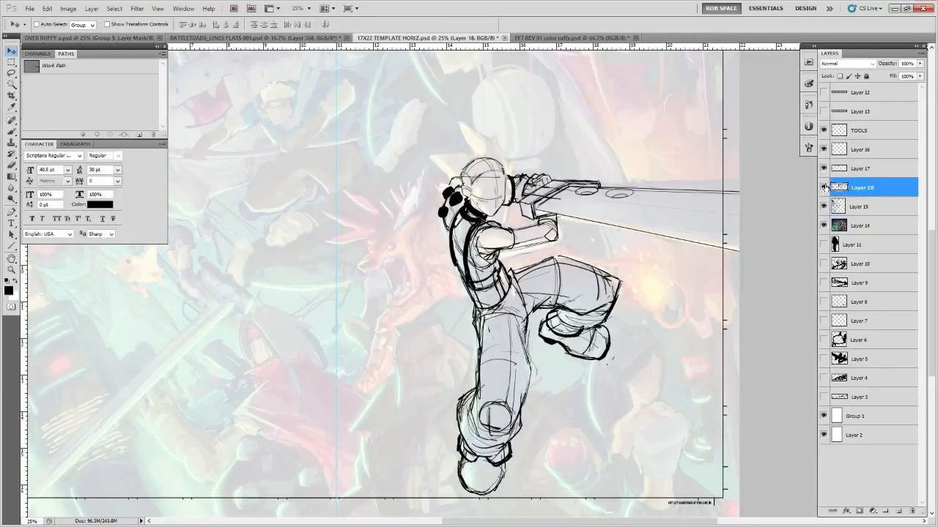
key("Delete")
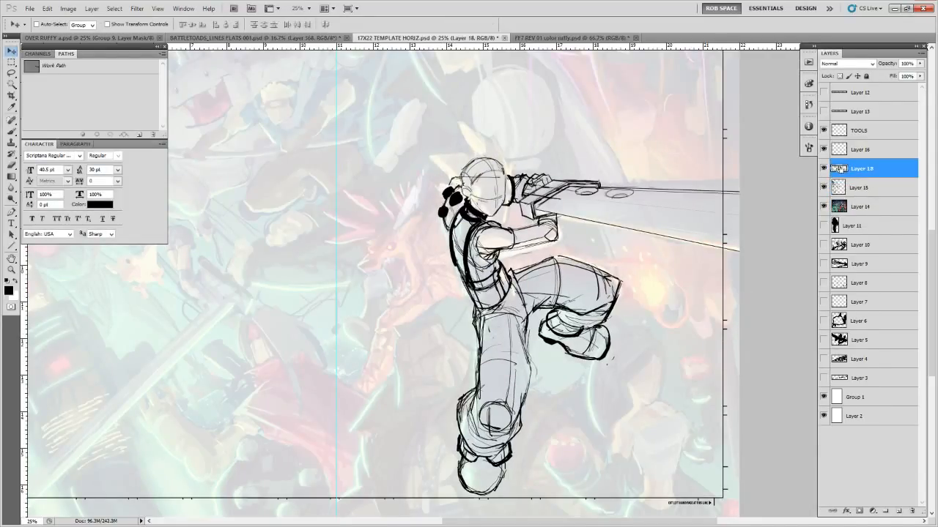
key("Delete")
left_click(824, 169)
left_click(824, 169)
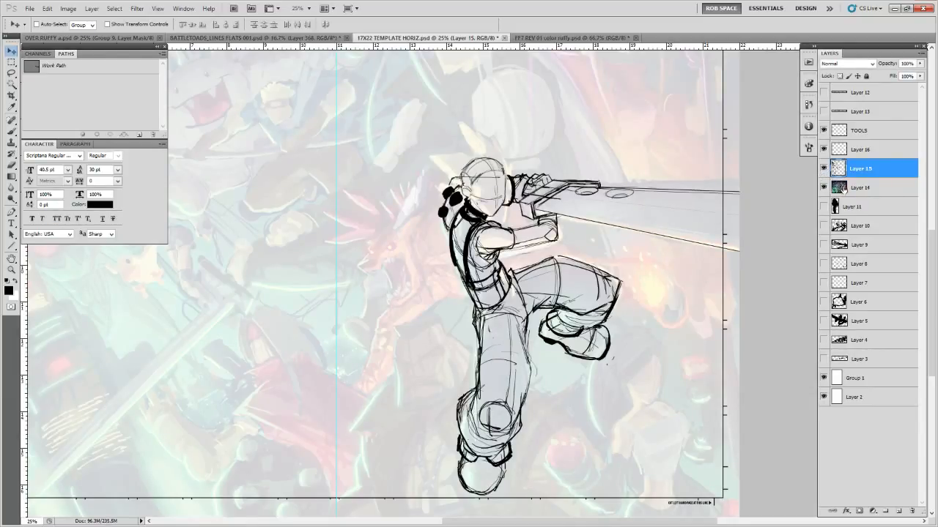
Distort the merged figure and sword on Layer 15 by the corners with Free Transform, tilting the blade slightly downward
key("ctrl+t")
left_click_drag(739, 496, 736, 496)
left_click_drag(439, 497, 436, 493)
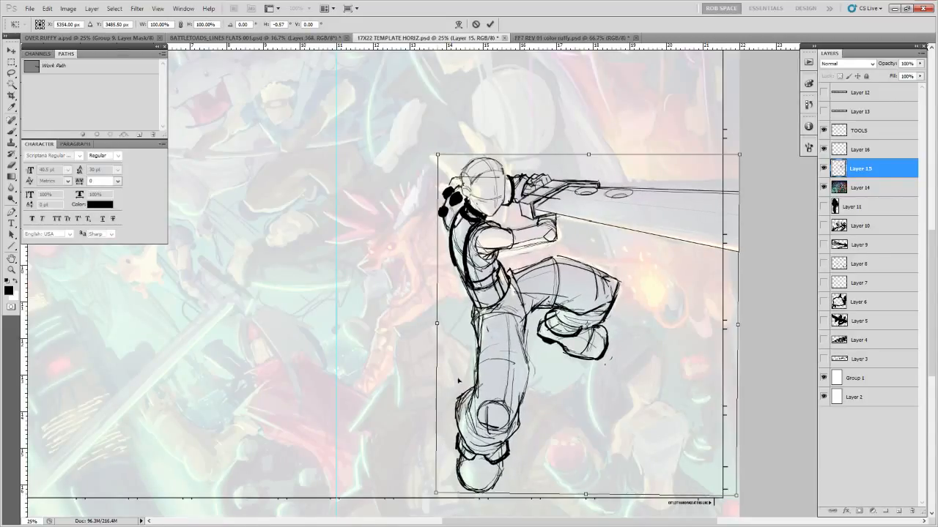
left_click_drag(438, 155, 440, 152)
left_click_drag(739, 154, 738, 168)
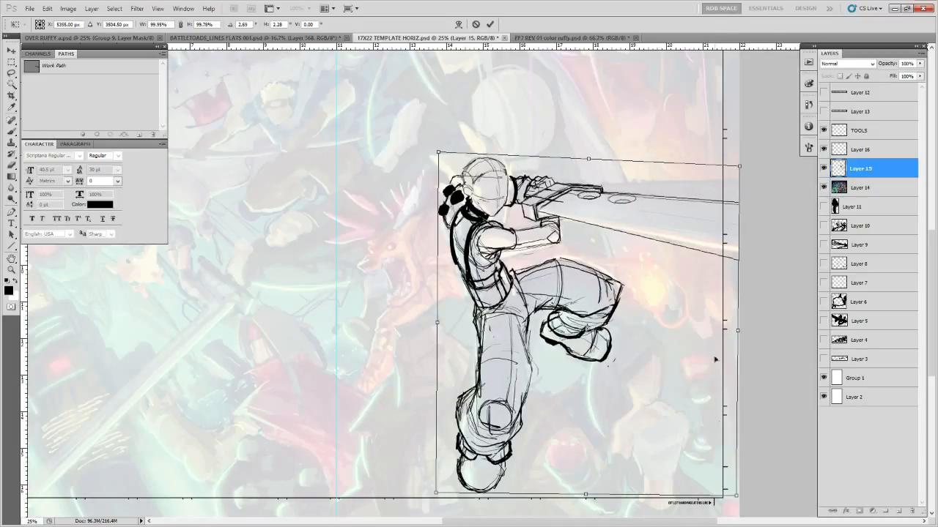
left_click_drag(736, 497, 731, 497)
key("Return")
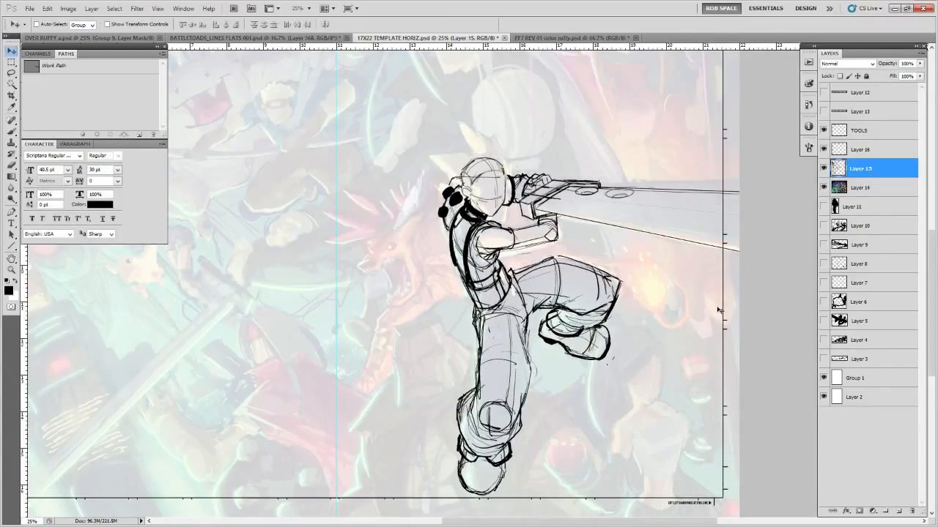
Strengthen the guide lines across the side and face of the swordsman's head with the brush on Layer 15
key("z")
left_click(678, 312, "alt")
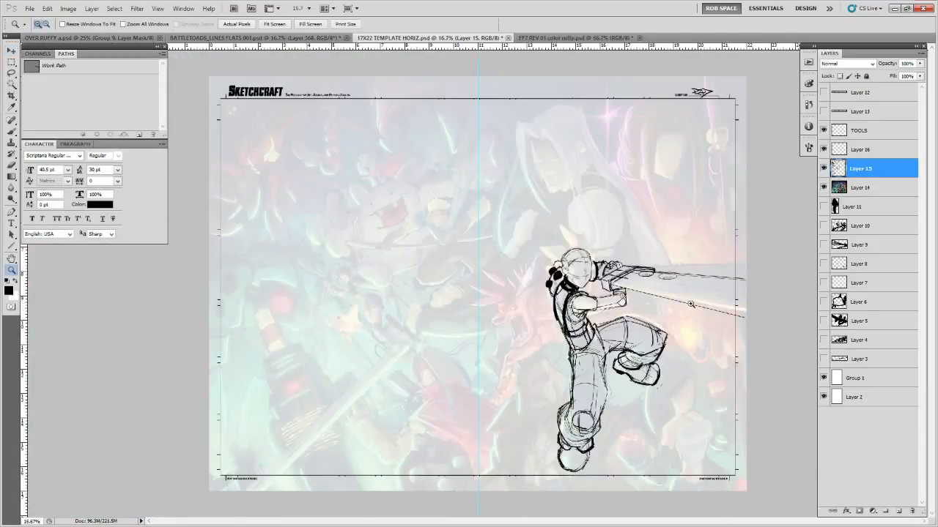
left_click(634, 402)
key("b")
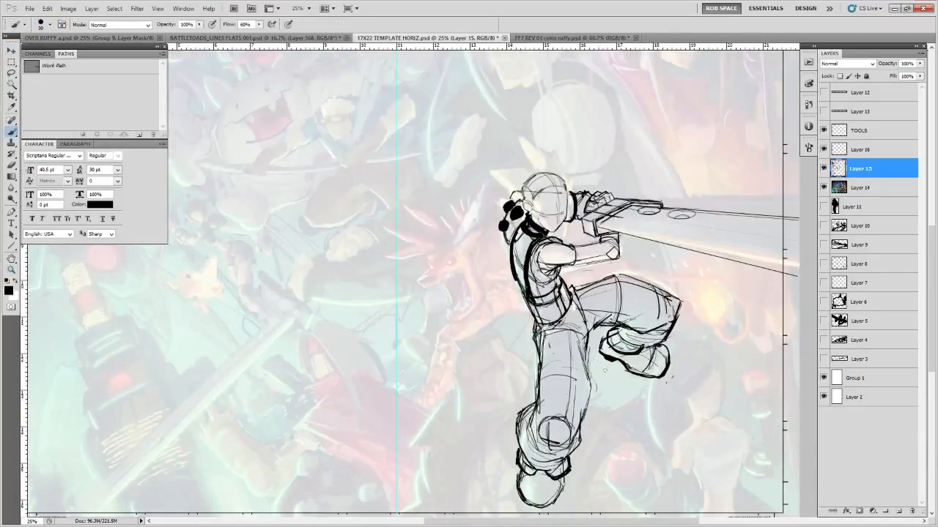
left_click_drag(627, 381, 641, 367)
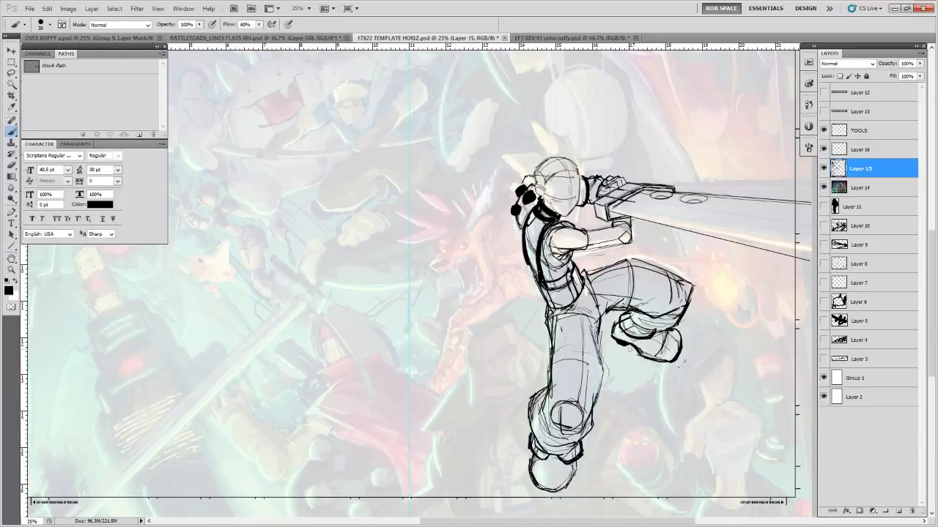
key("z")
left_click(550, 84)
key("e")
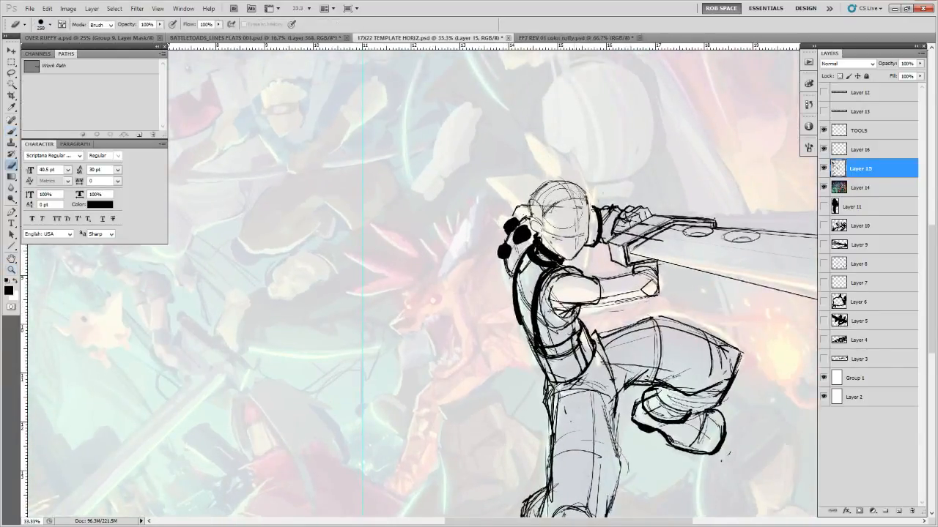
key("b")
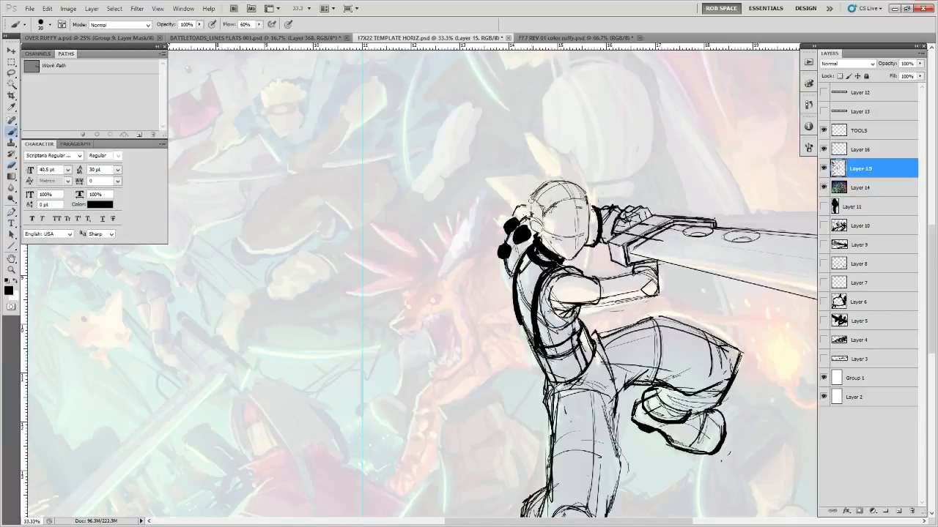
mouse_move(537, 203)
left_mouse_down()
mouse_move(537, 222)
mouse_move(557, 257)
mouse_move(567, 256)
left_mouse_up()
Erase stray lines inside the face and redraw its brow line and front edge with the brush
key("e")
scroll(572, 256, "up", 2)
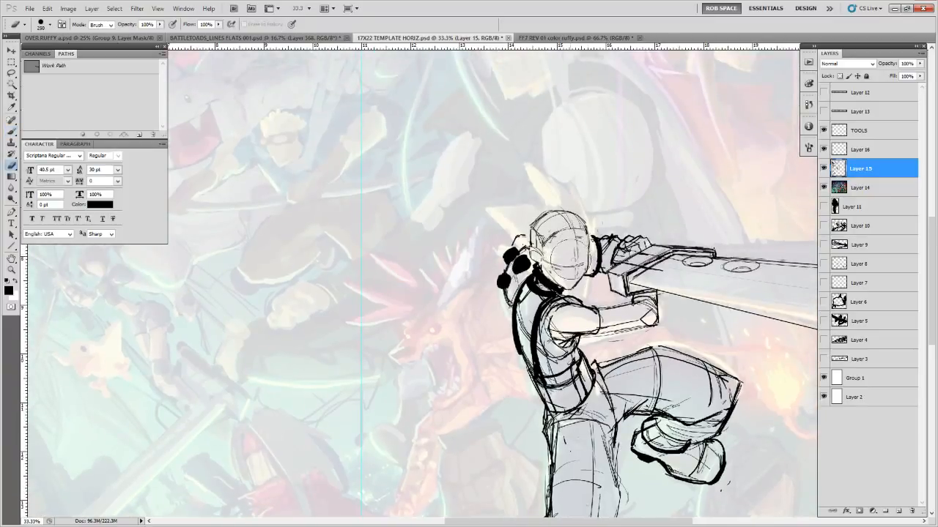
key("b")
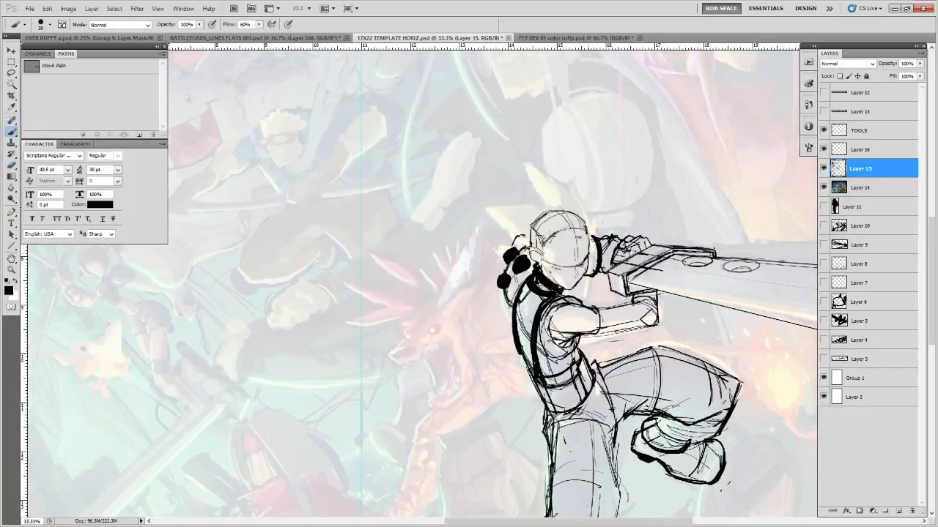
key("e")
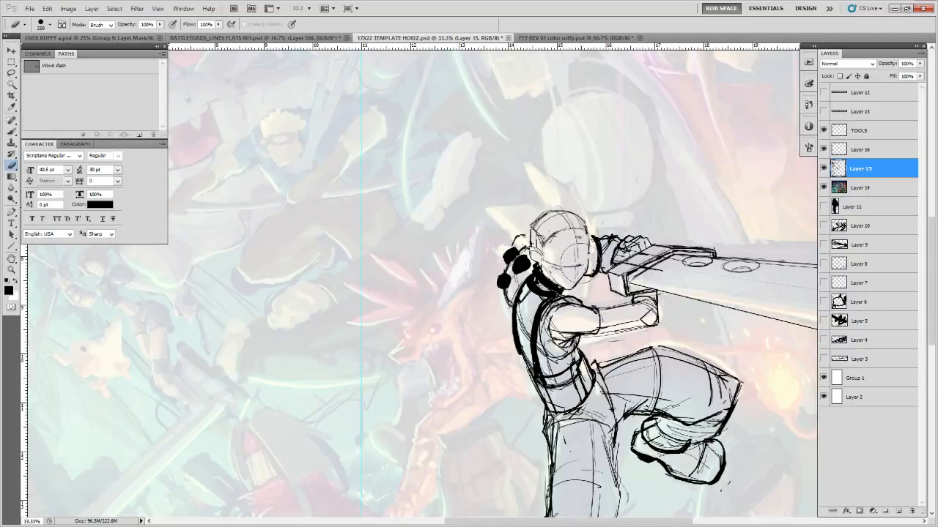
key("b")
left_click_drag(590, 249, 587, 273)
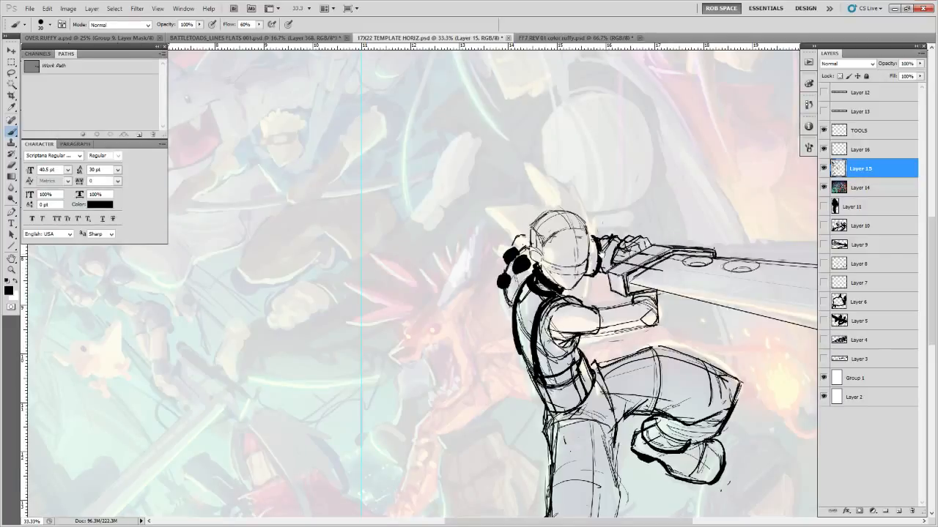
Clean up and thicken the toe and sole outline of the raised shoe on Layer 15
left_click_drag(597, 256, 590, 302)
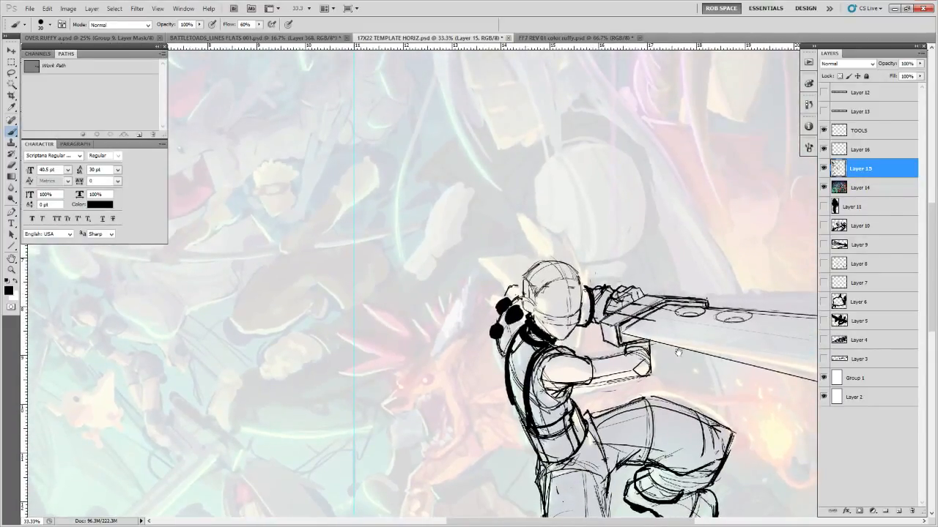
left_click_drag(681, 365, 603, 360)
key("z")
left_click(605, 359, "alt")
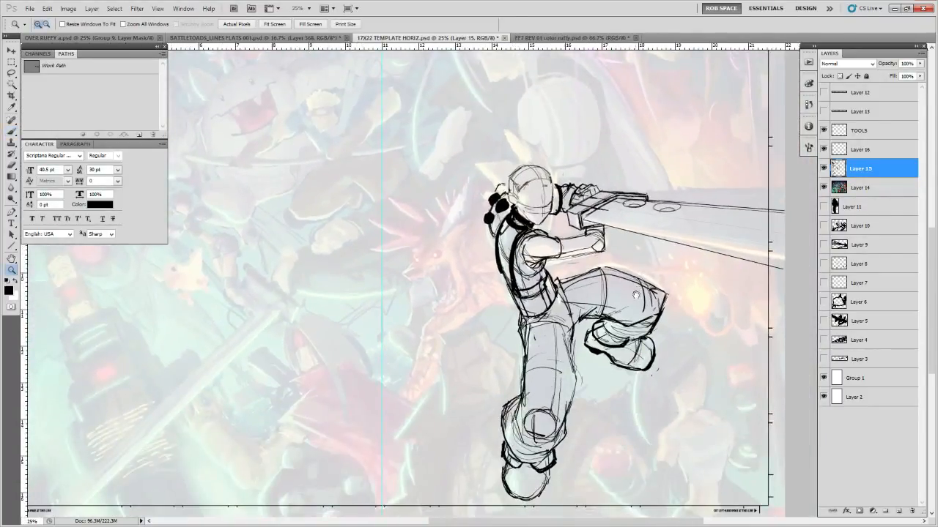
mouse_move(610, 306)
left_mouse_down()
mouse_move(602, 323)
mouse_move(605, 301)
mouse_move(640, 257)
left_mouse_up()
key("b")
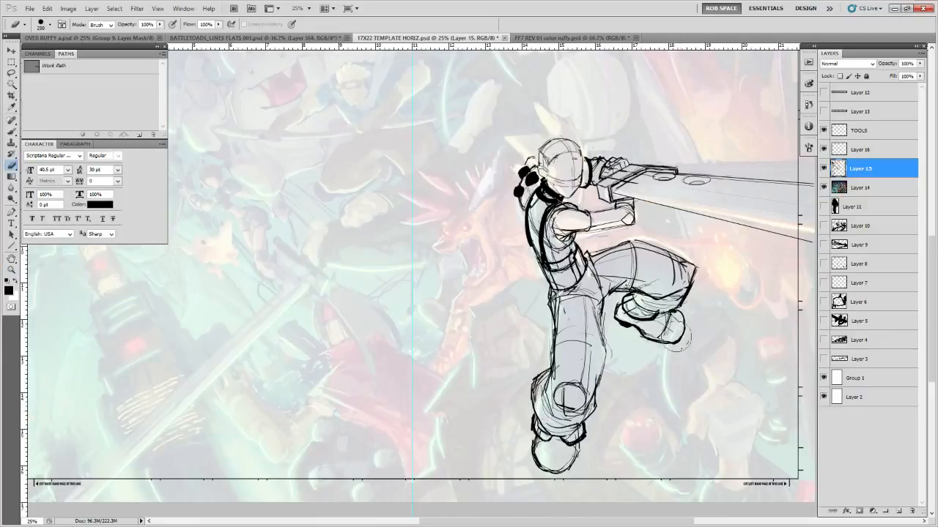
key("b")
mouse_move(685, 321)
left_mouse_down()
mouse_move(675, 344)
mouse_move(658, 342)
mouse_move(673, 341)
left_mouse_up()
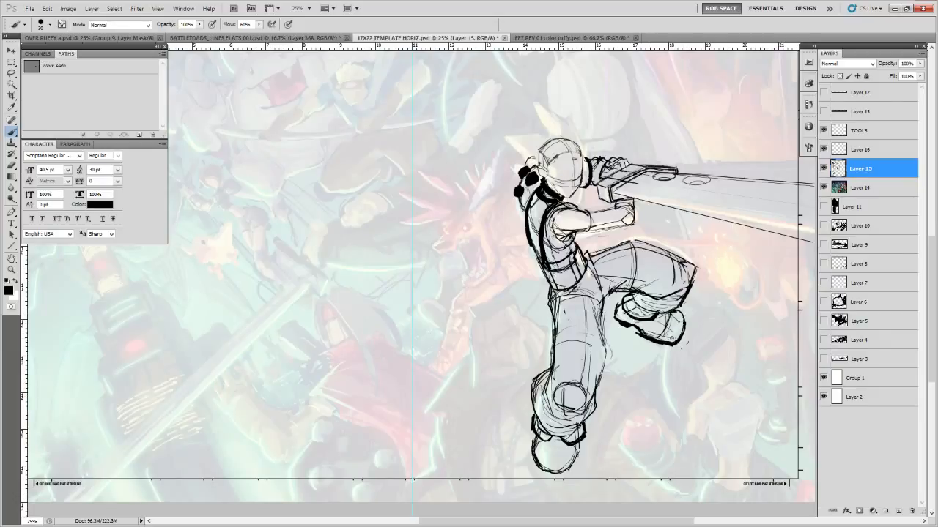
Thicken the heel and sole outline of the standing foot on Layer 15 with the brush
scroll(652, 351, "down", 1)
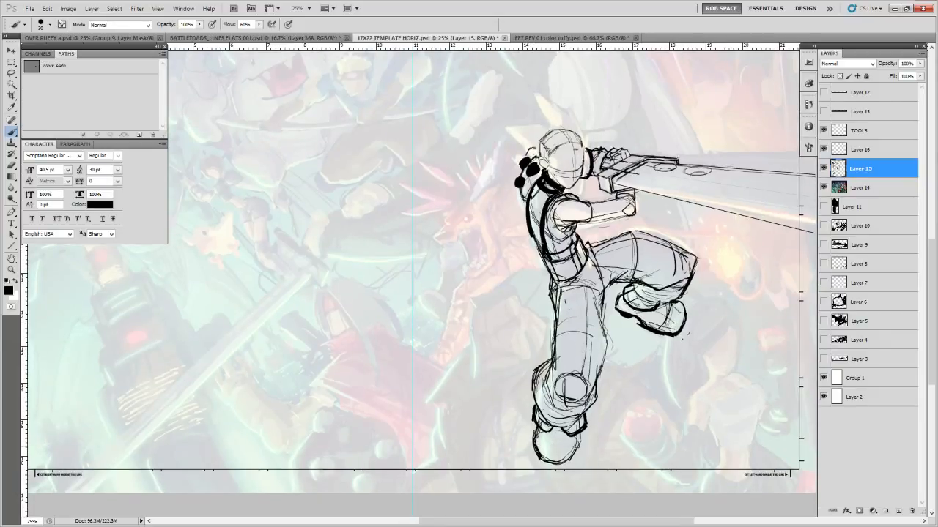
mouse_move(542, 462)
left_mouse_down()
mouse_move(564, 466)
mouse_move(579, 446)
mouse_move(612, 357)
left_mouse_up()
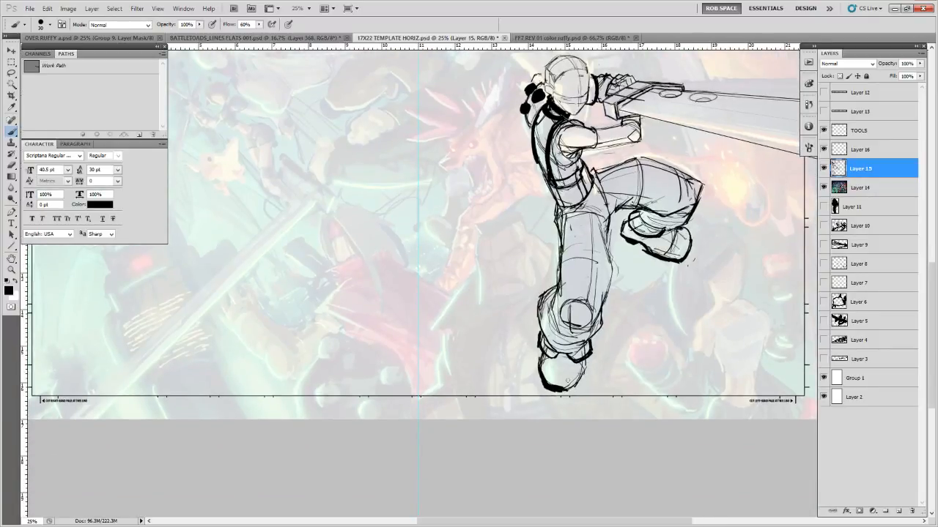
key("e")
left_click_drag(615, 308, 553, 435)
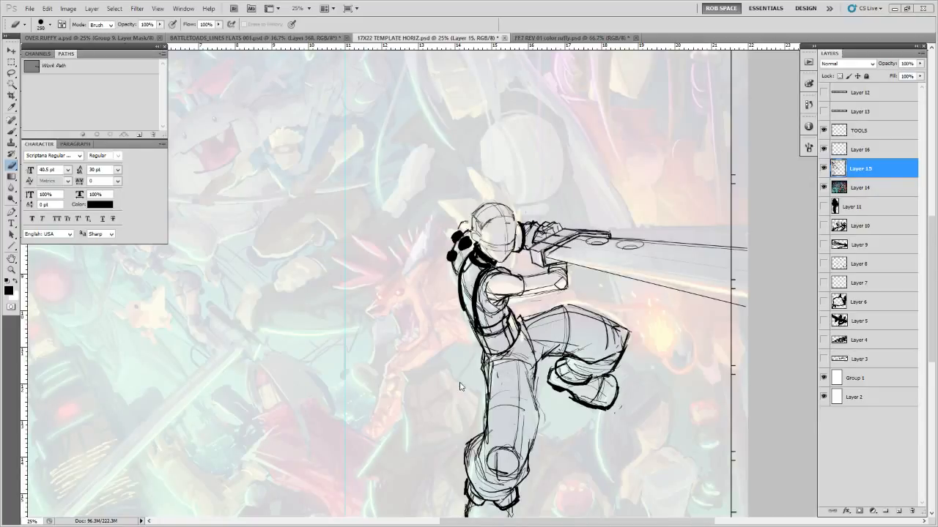
left_click(497, 402)
mouse_move(567, 381)
left_mouse_down()
mouse_move(574, 350)
mouse_move(510, 329)
left_mouse_up()
key("b")
left_click_drag(558, 359, 549, 293)
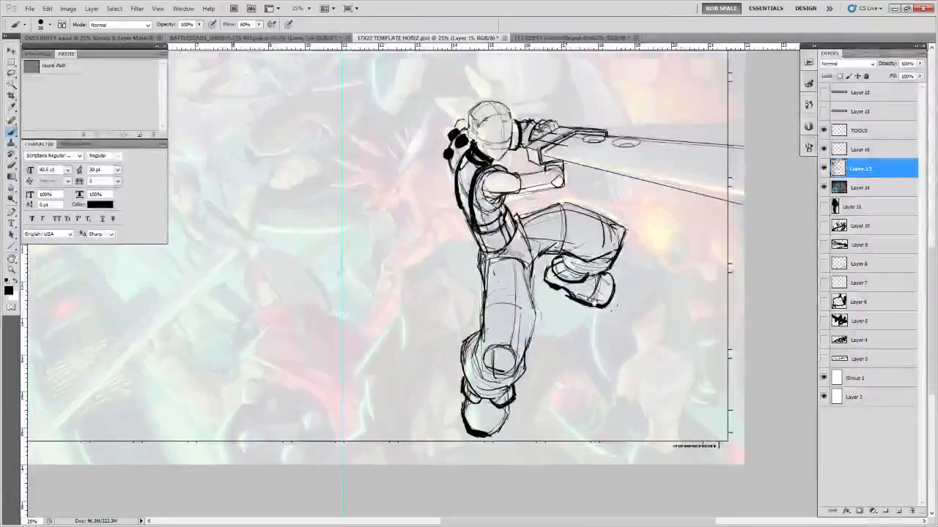
Add a new layer above Layer 15 and set the brush size to 20 for work on the head
left_click_drag(624, 310, 600, 454)
key("z")
left_click(496, 299)
left_click_drag(498, 278, 565, 325)
key("b")
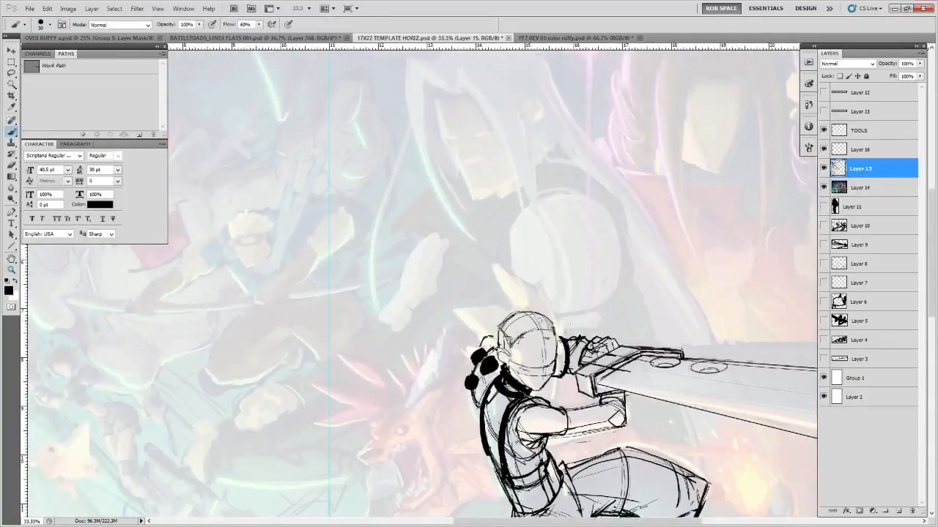
left_click(898, 511)
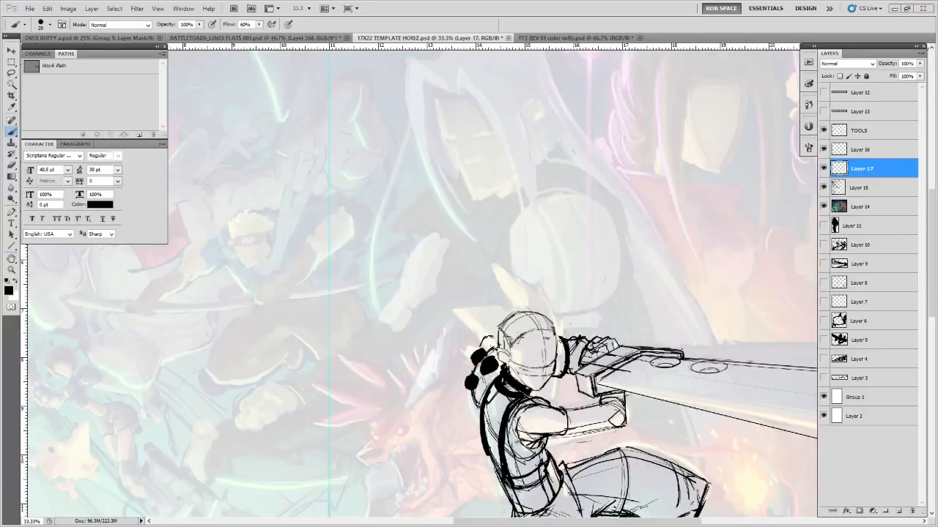
key("alt+Tab")
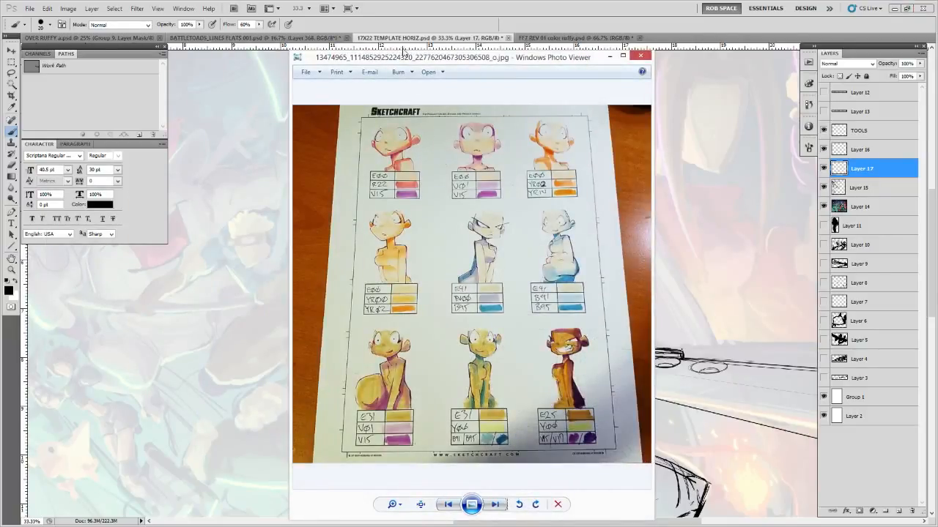
left_click_drag(409, 63, 0, 41)
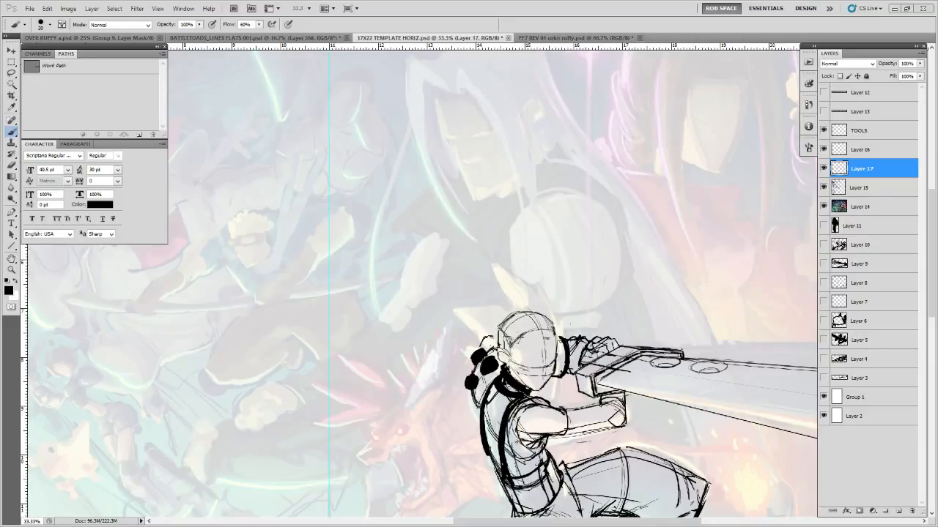
left_click(576, 338)
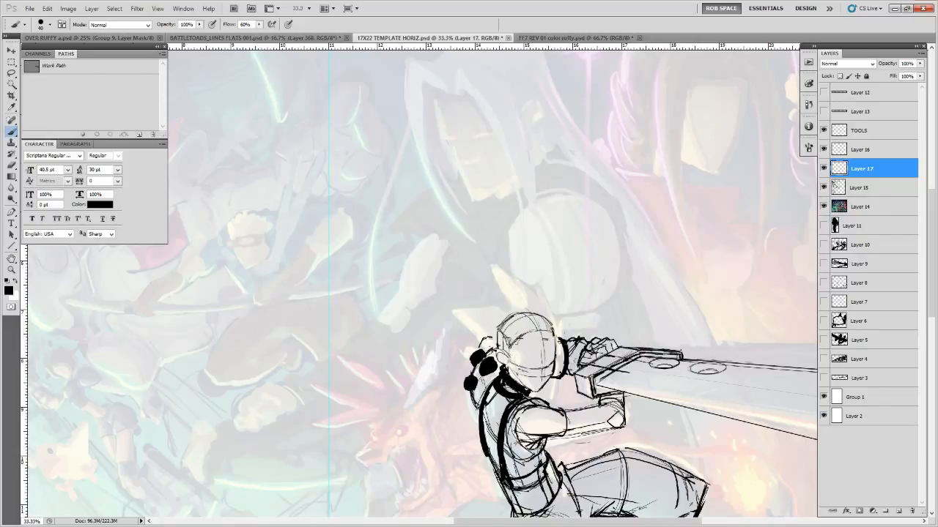
Add a new layer above Layer 17 and sketch the swordsman's spiky hair and face-framing bangs with the brush
scroll(556, 336, "down", 3)
left_click(898, 510)
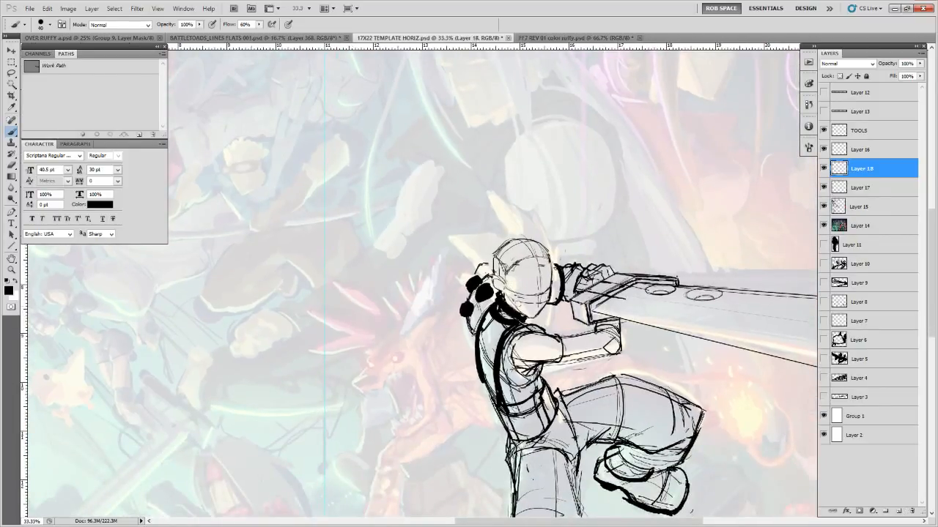
mouse_move(502, 275)
left_mouse_down()
mouse_move(507, 307)
mouse_move(561, 333)
mouse_move(545, 370)
left_mouse_up()
left_click_drag(556, 265, 551, 293)
mouse_move(565, 326)
left_mouse_down()
mouse_move(583, 320)
mouse_move(578, 341)
mouse_move(511, 362)
left_mouse_up()
mouse_move(519, 365)
left_mouse_down()
mouse_move(549, 374)
mouse_move(577, 361)
mouse_move(535, 301)
left_mouse_up()
key("ctrl+z")
left_click_drag(535, 304, 588, 359)
mouse_move(534, 298)
left_mouse_down()
mouse_move(563, 350)
mouse_move(583, 360)
left_mouse_up()
mouse_move(595, 358)
left_mouse_down()
mouse_move(615, 355)
mouse_move(570, 305)
left_mouse_up()
mouse_move(637, 326)
left_mouse_down()
mouse_move(543, 345)
mouse_move(498, 308)
mouse_move(513, 334)
left_mouse_up()
mouse_move(507, 326)
left_mouse_down()
mouse_move(440, 314)
mouse_move(480, 349)
left_mouse_up()
left_click_drag(491, 353, 537, 344)
mouse_move(505, 347)
left_mouse_down()
mouse_move(438, 306)
mouse_move(481, 355)
left_mouse_up()
mouse_move(520, 291)
left_mouse_down()
mouse_move(544, 343)
mouse_move(534, 345)
mouse_move(590, 311)
mouse_move(526, 336)
left_mouse_up()
left_click_drag(594, 306, 536, 331)
mouse_move(596, 306)
left_mouse_down()
mouse_move(554, 337)
mouse_move(586, 302)
mouse_move(549, 348)
left_mouse_up()
key("ctrl+alt+z")
key("ctrl+alt+z")
Clean up the bangs and hair tips by alternating white and black brush strokes on Layer 18
key("x")
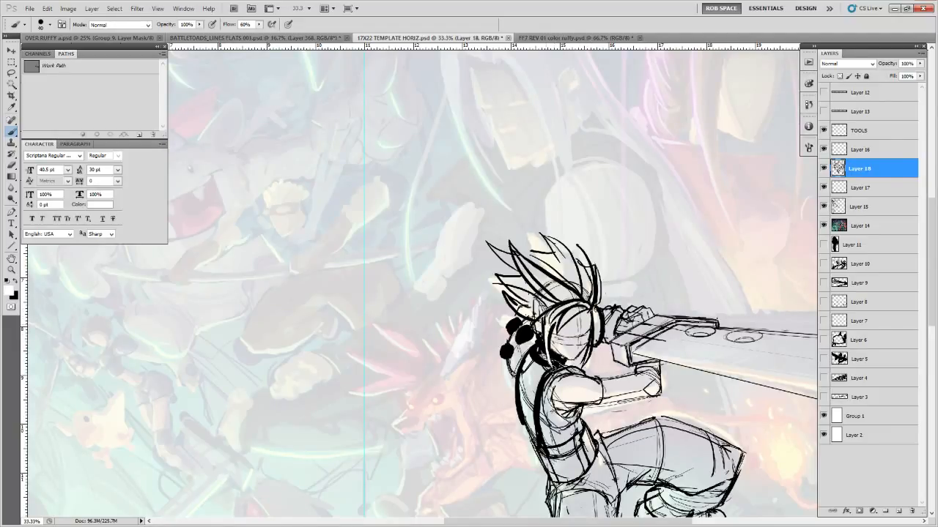
left_click_drag(672, 368, 643, 317)
key("x")
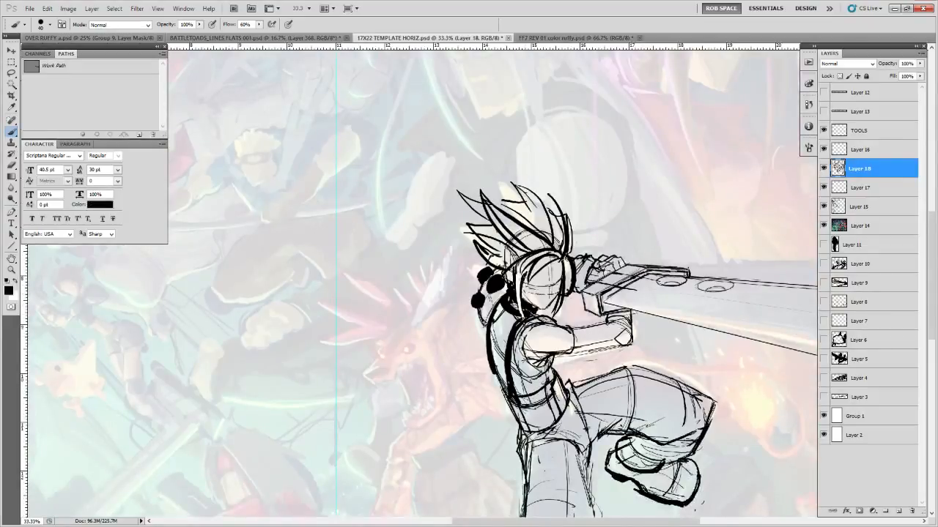
left_click_drag(525, 272, 526, 324)
mouse_move(593, 291)
left_mouse_down()
mouse_move(578, 328)
mouse_move(538, 359)
mouse_move(544, 379)
left_mouse_up()
key("x")
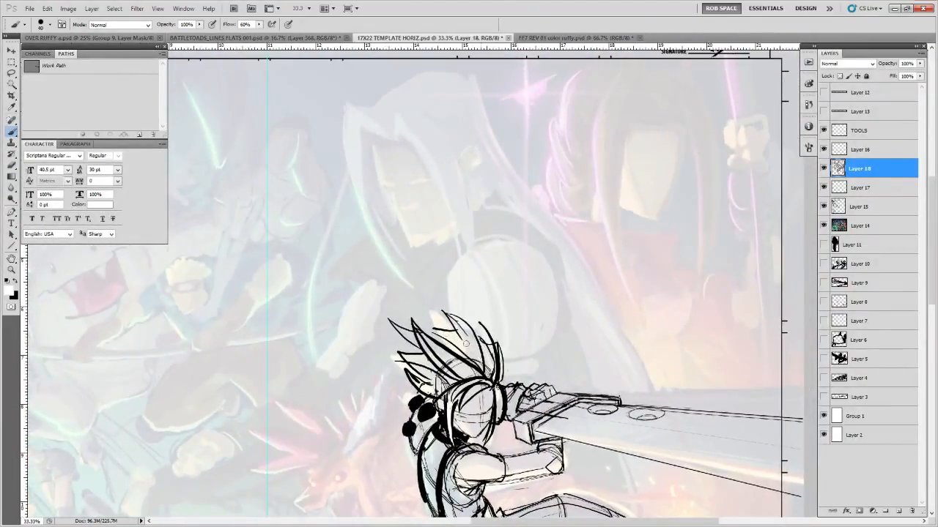
key("x")
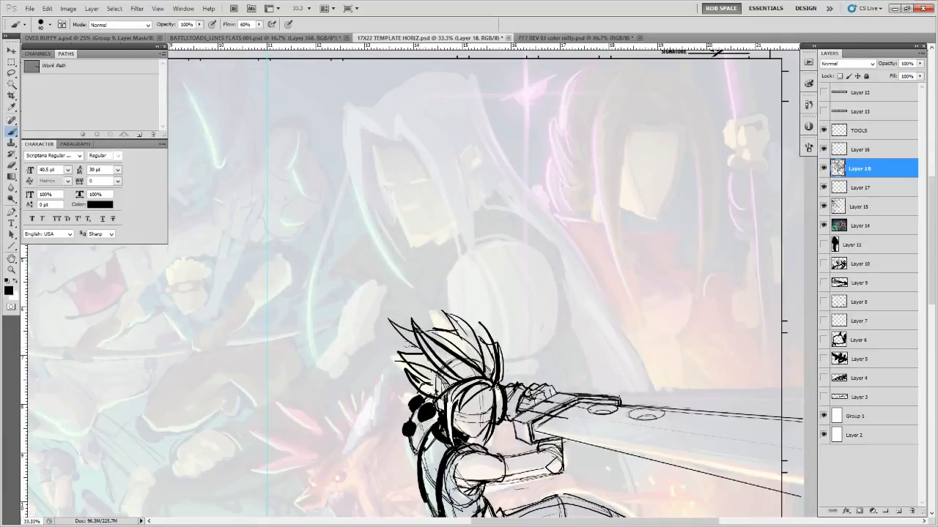
Add more black strokes to the back and upper front spikes of the hair on Layer 18
left_click_drag(394, 337, 404, 359)
mouse_move(479, 371)
left_mouse_down()
mouse_move(496, 216)
mouse_move(519, 270)
mouse_move(554, 273)
mouse_move(548, 313)
mouse_move(542, 273)
mouse_move(505, 289)
left_mouse_up()
left_click_drag(554, 323, 566, 222)
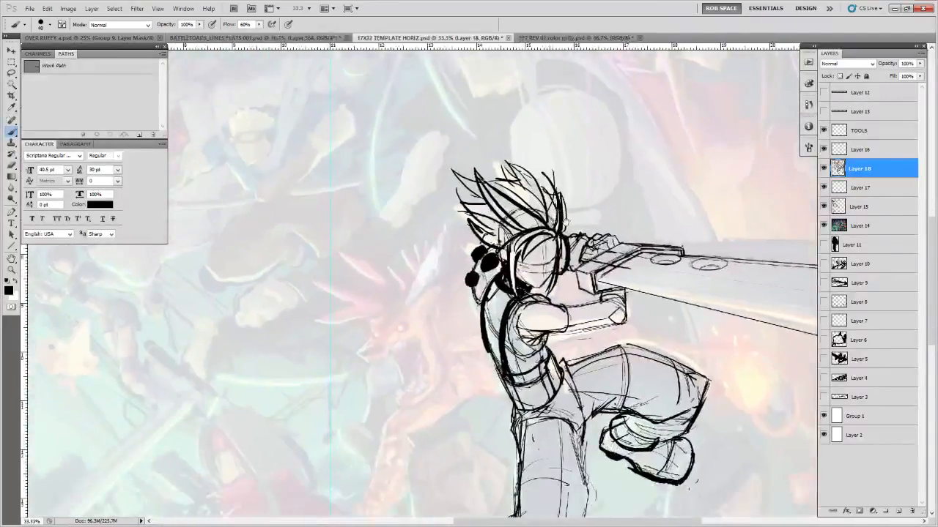
key("z")
left_click(663, 282, "alt")
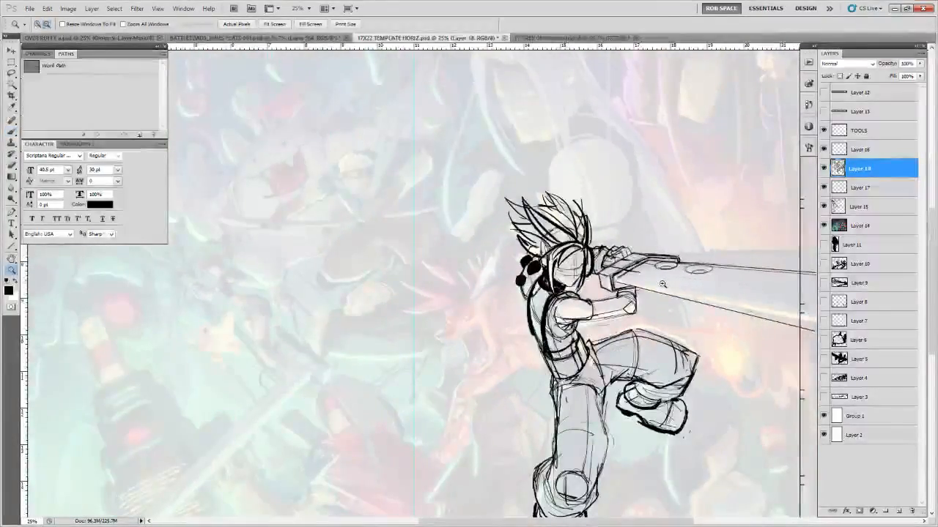
left_click(646, 277)
left_click_drag(646, 277, 600, 345)
key("b")
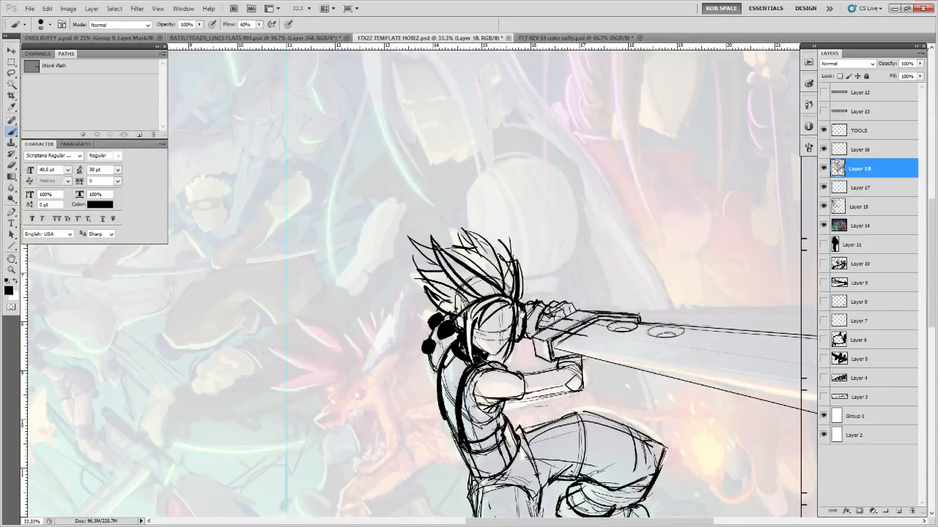
left_click_drag(522, 316, 552, 318)
left_click_drag(523, 354, 530, 360)
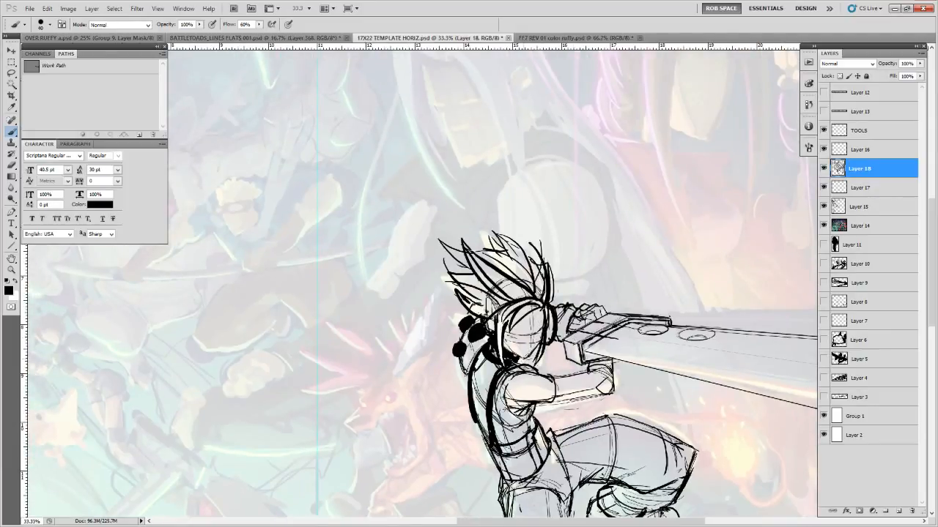
Lasso the swordsman's hips and legs on Layer 15 and nudge them slightly up and to the left against the torso
left_click_drag(736, 429, 693, 262)
key("z")
left_click(683, 262, "alt")
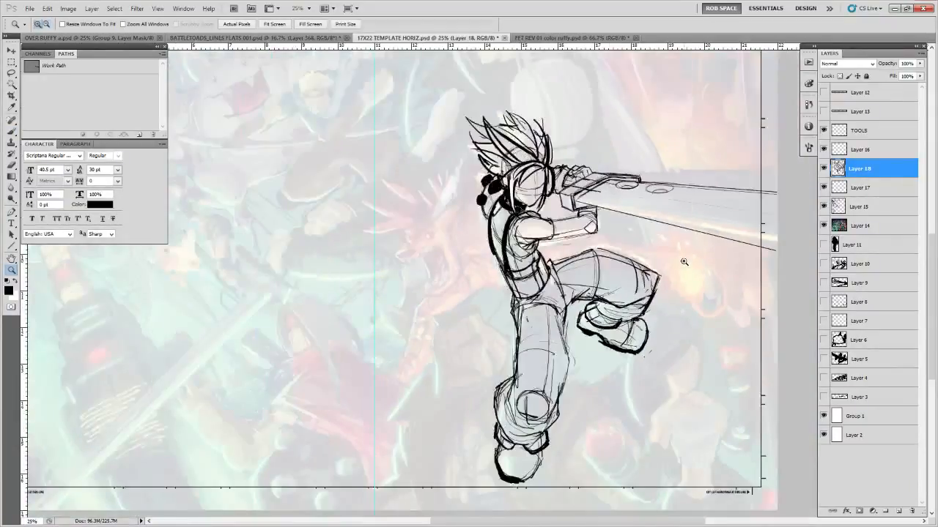
left_click(683, 262, "alt")
left_click(679, 295)
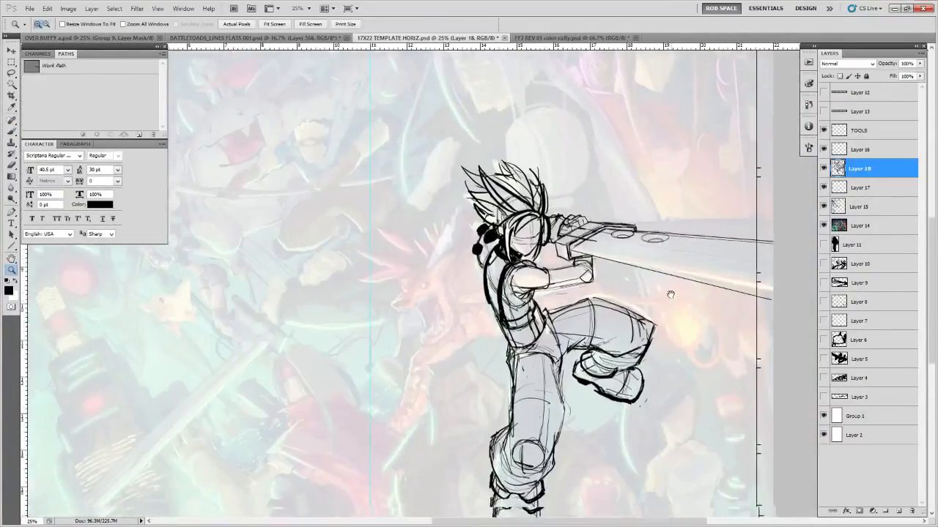
key("j")
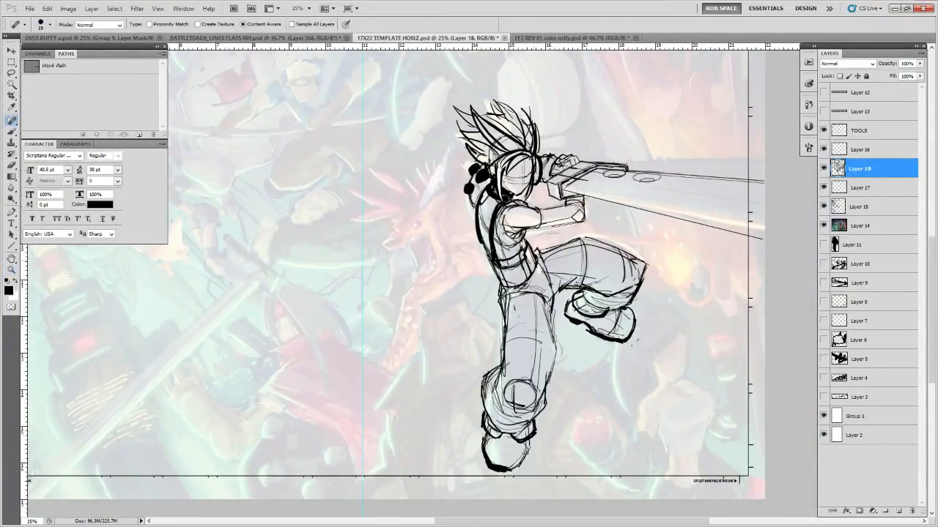
key("l")
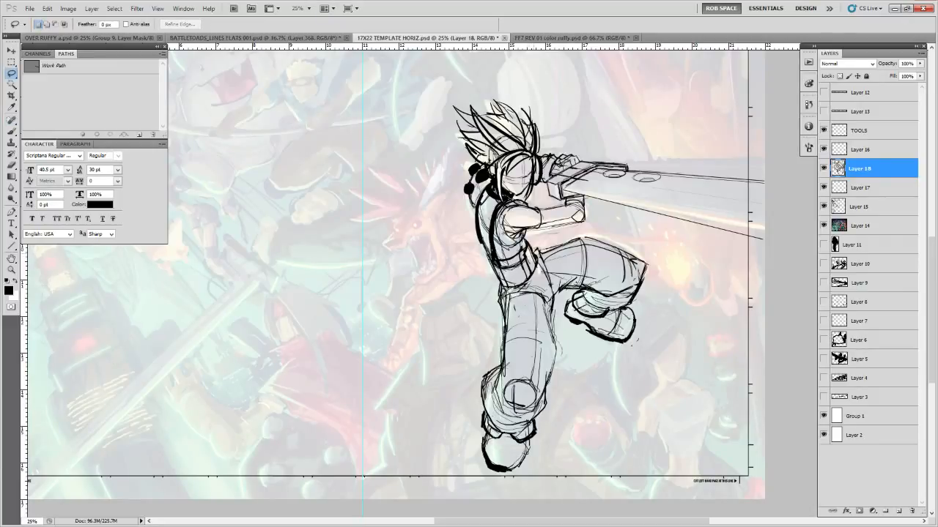
left_click(825, 205)
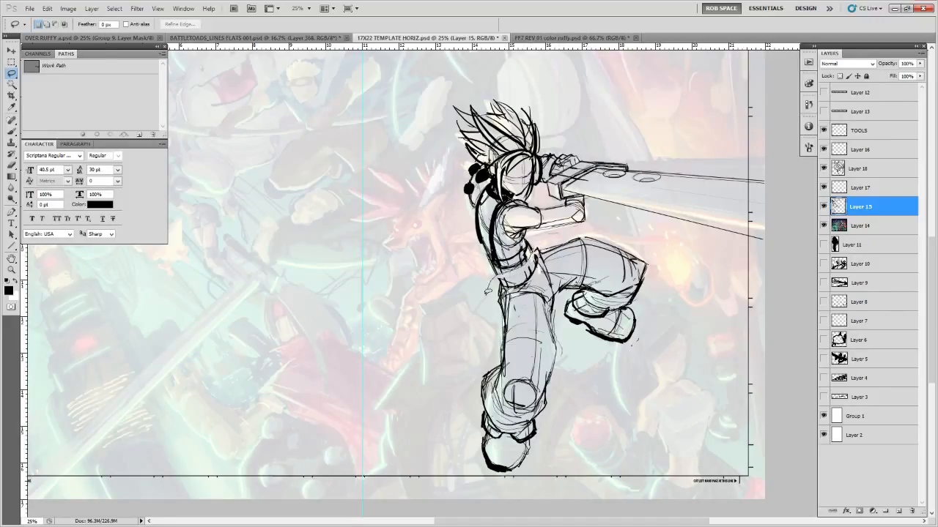
mouse_move(487, 292)
left_mouse_down()
mouse_move(622, 409)
mouse_move(669, 254)
mouse_move(582, 227)
mouse_move(539, 251)
left_mouse_up()
key("v")
key("shift+Left")
key("shift+Left")
key("shift+Up")
key("shift+Up")
key("shift+Up")
key("shift+Up")
key("shift+Up")
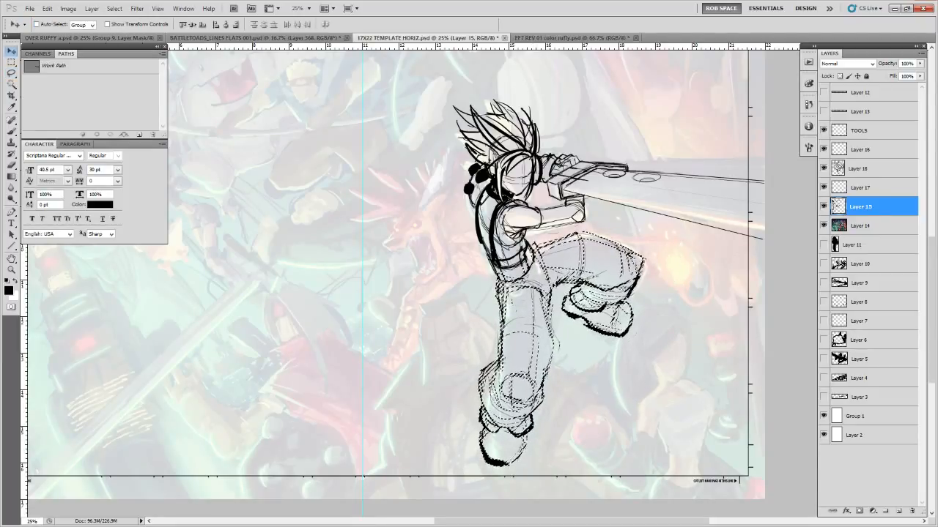
Skew the selected legs vertically by about 2.15° so the raised knee sits slightly lower, and clear the selection
key("ctrl+t")
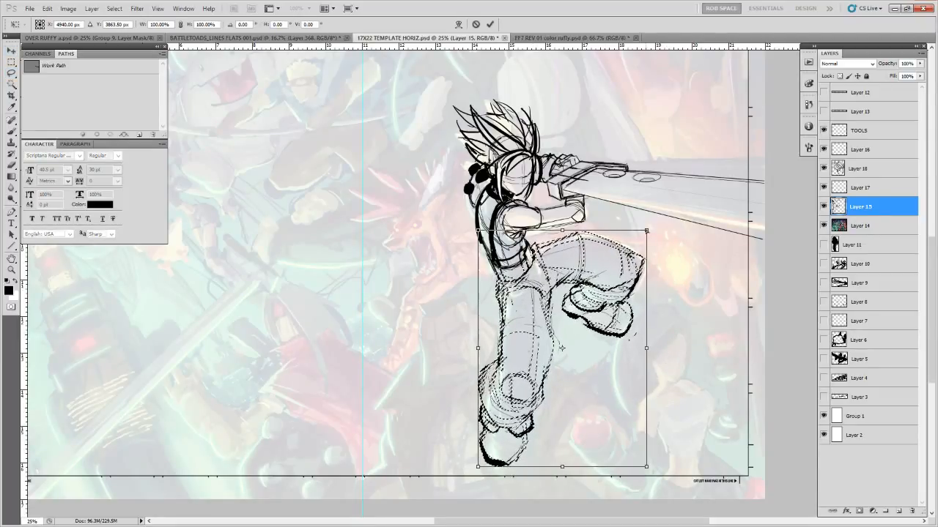
left_click_drag(646, 231, 647, 235)
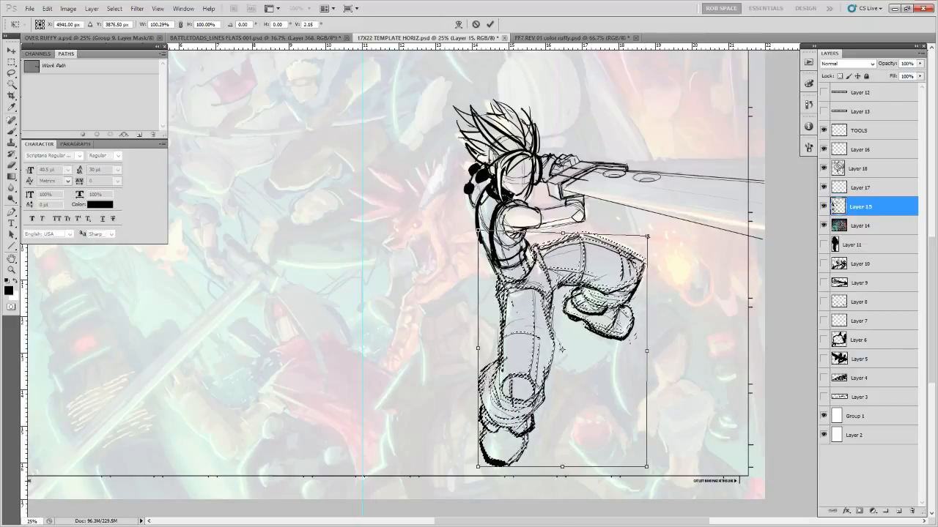
key("Return")
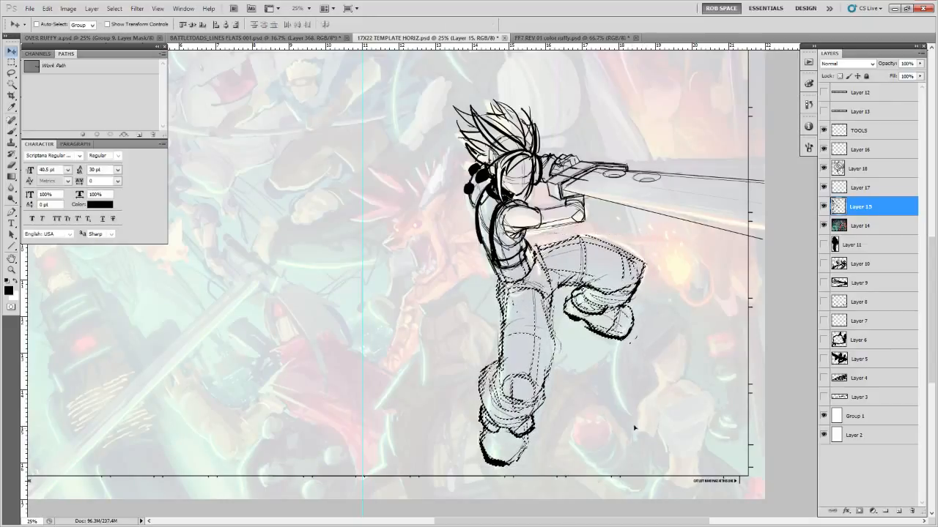
key("ctrl+d")
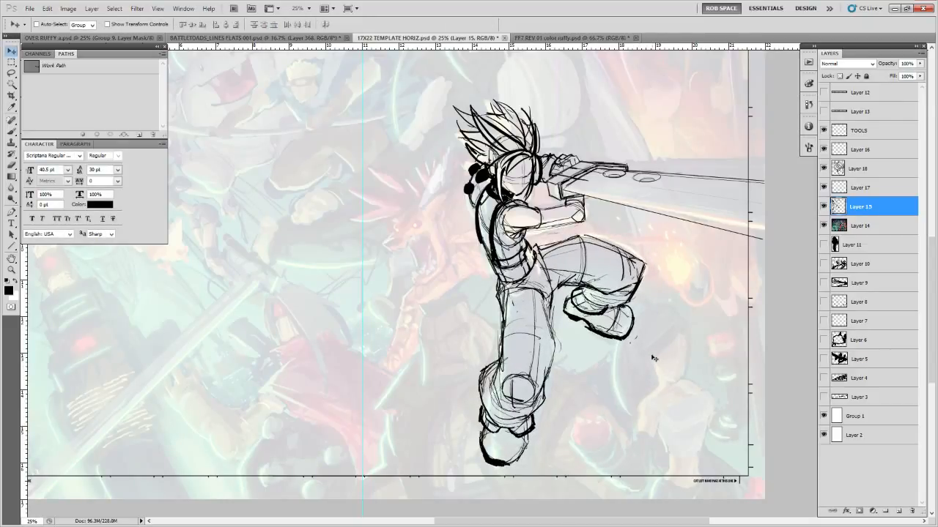
key("ctrl+shift+d")
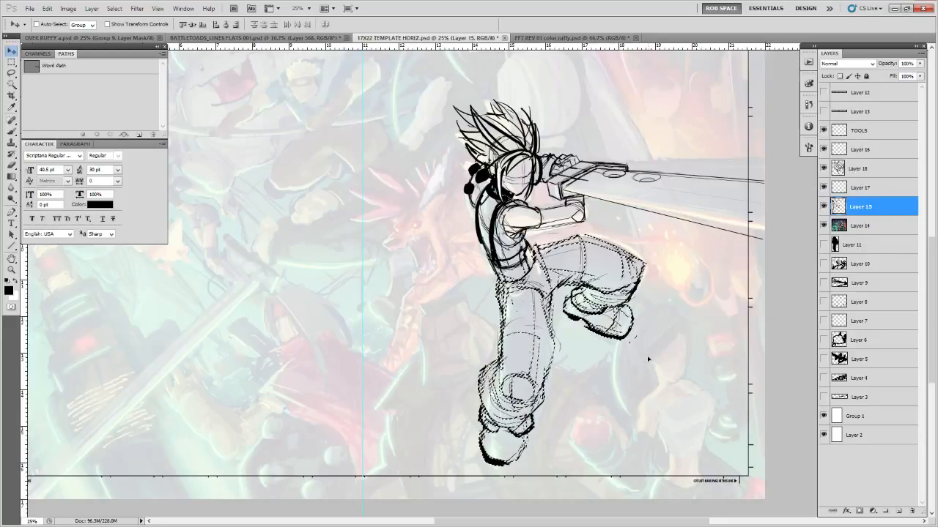
key("ctrl+d")
Move Layer 18 below Layer 17, hide Layer 17, and select Layers 18 and 15 together
left_click_drag(657, 364, 623, 376)
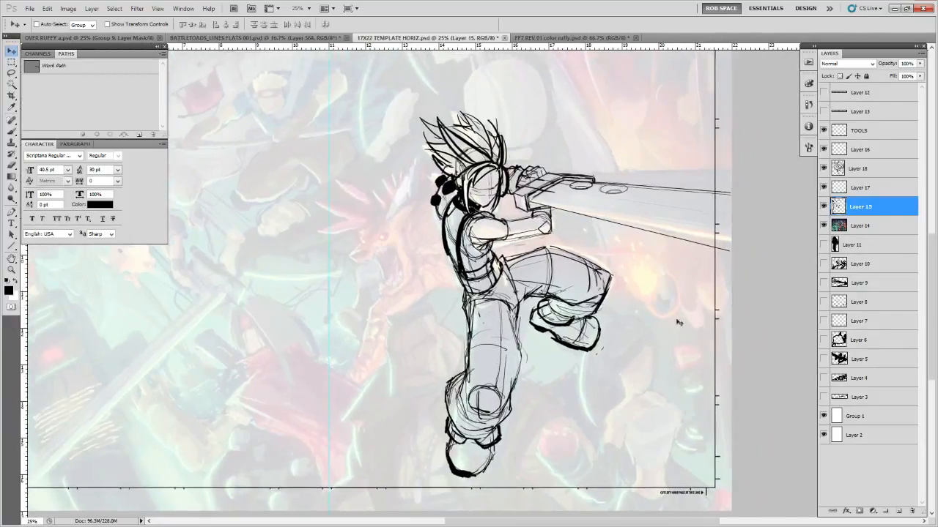
left_click_drag(858, 172, 850, 198)
left_click(851, 206, "shift")
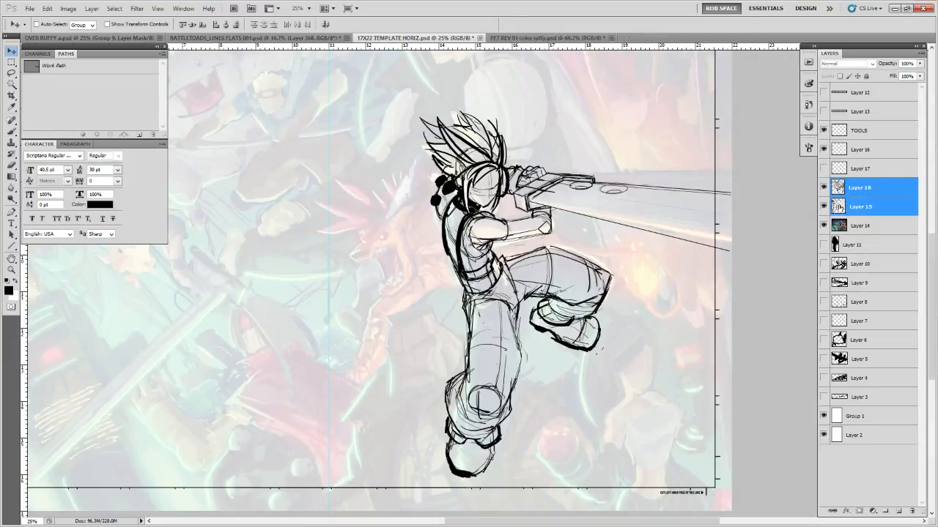
Enlarge the whole figure to about 102.5% wide and 102.8% high, skew it about -0.59° horizontally, and lower the sword side's upper corner
key("ctrl+t")
left_click_drag(732, 109, 736, 106)
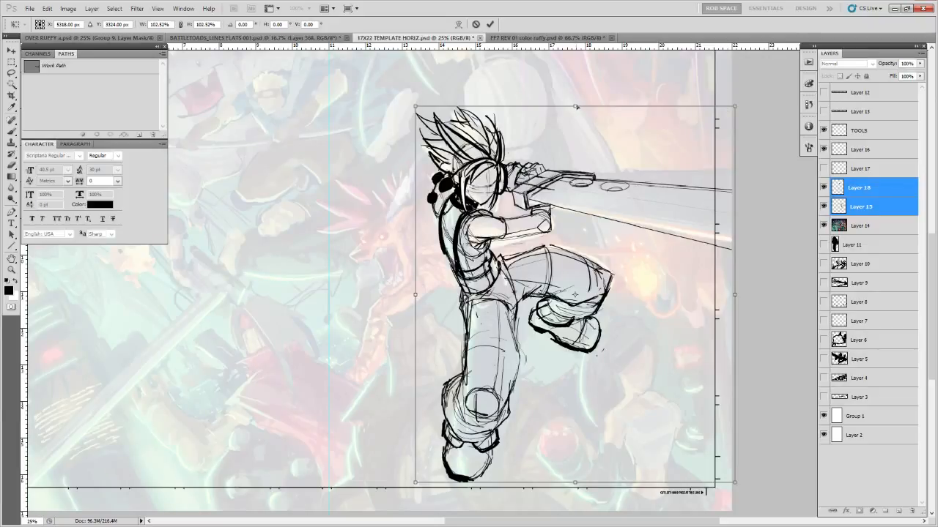
left_click_drag(576, 107, 577, 104)
left_click_drag(576, 485, 573, 487)
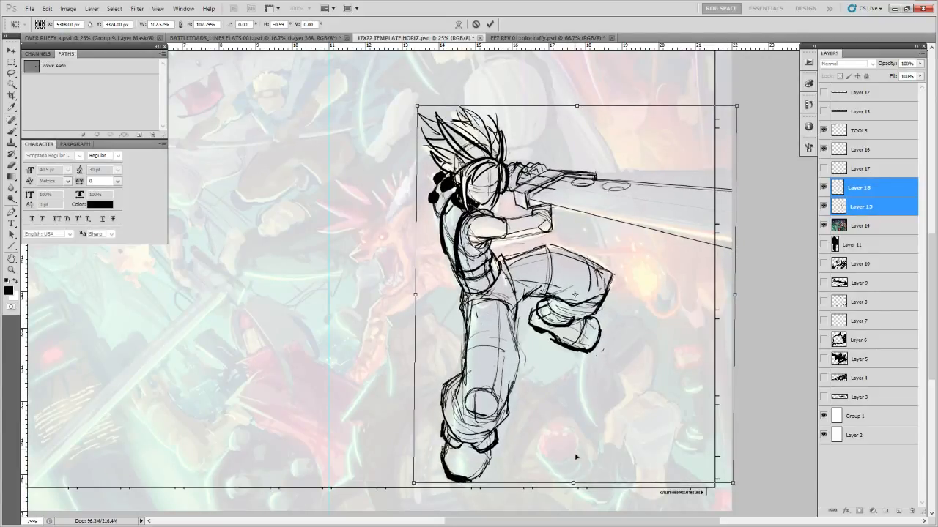
left_click_drag(736, 107, 736, 114)
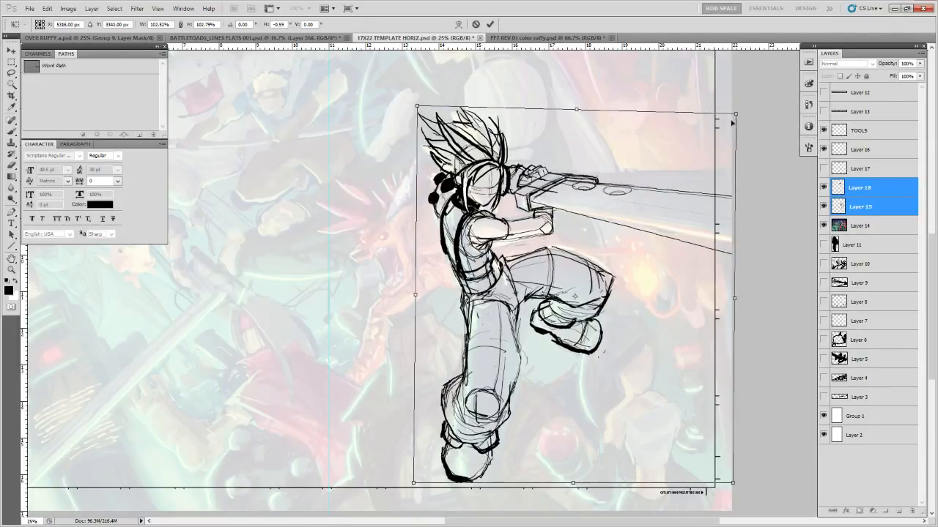
key("Return")
Examine the figure's placement on the full page and compare the drawing with Layer 18 hidden and shown
key("z")
left_click(663, 187, "alt")
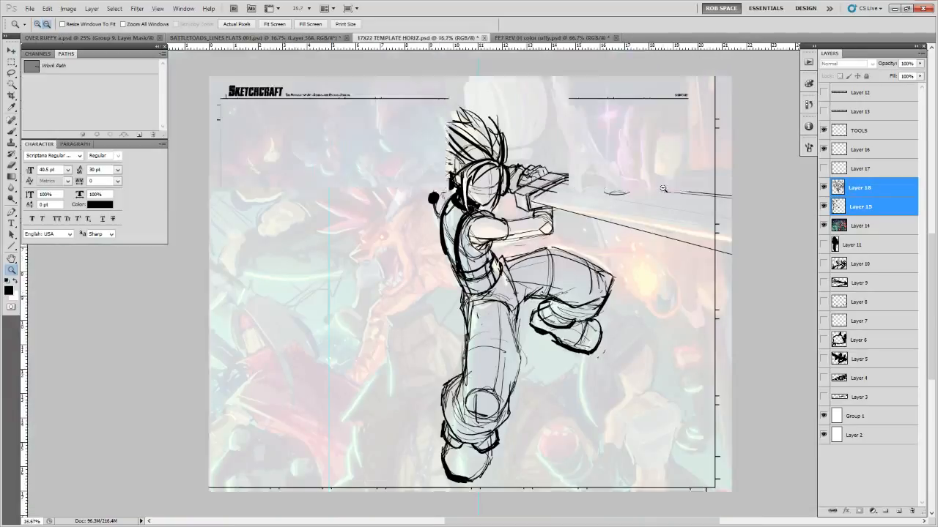
left_click(665, 194, "alt")
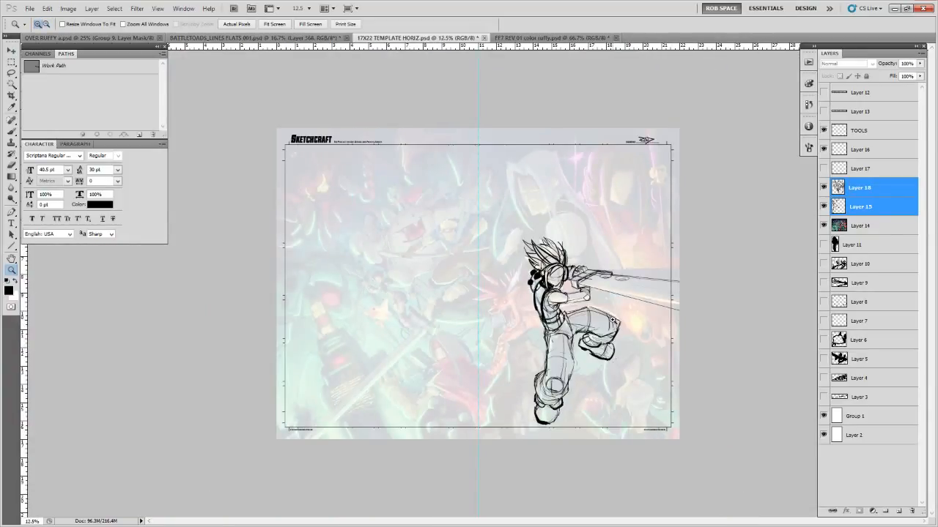
left_click(617, 324)
left_click(616, 327)
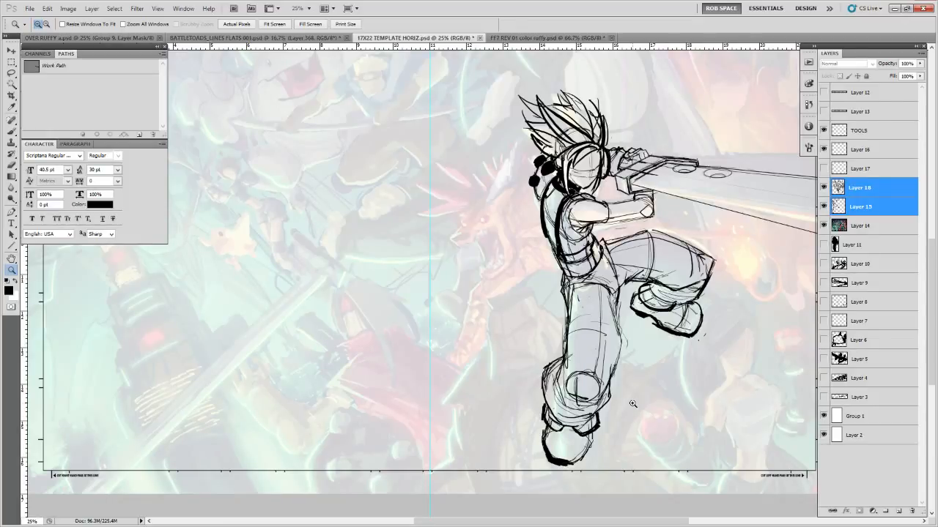
left_click(709, 350, "alt")
left_click(823, 188)
left_click(823, 188)
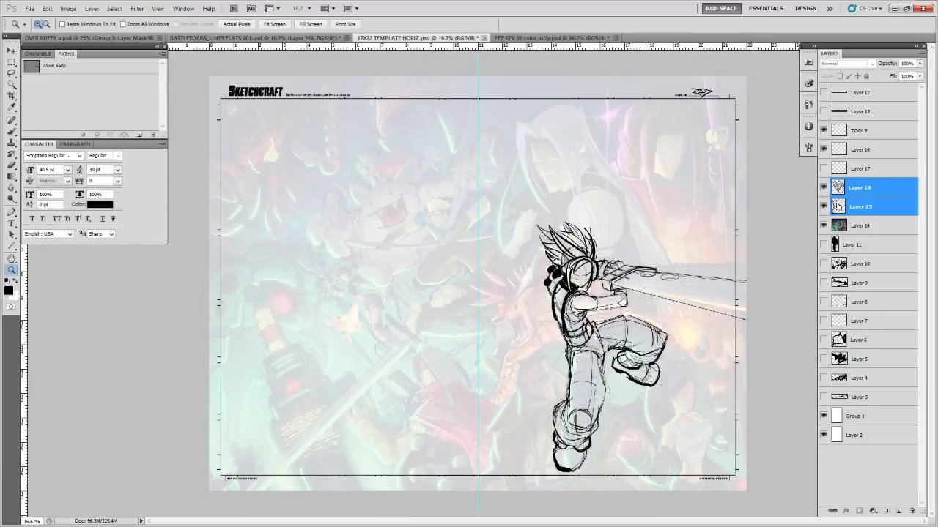
Merge the two selected sketch layers, then scale the figure to 99.61% height and skew it horizontally by about -0.78°
key("ctrl+e")
key("ctrl+t")
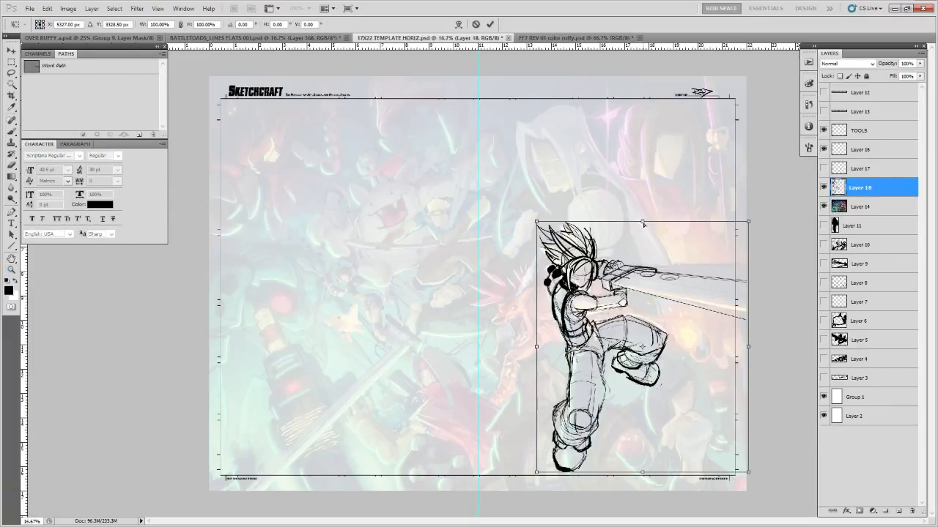
left_click_drag(643, 224, 644, 225)
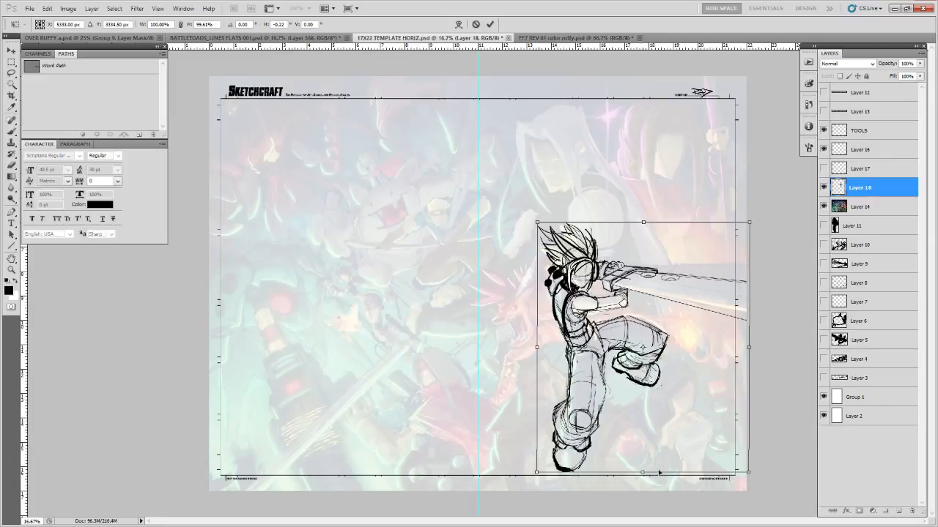
left_click_drag(644, 474, 641, 474)
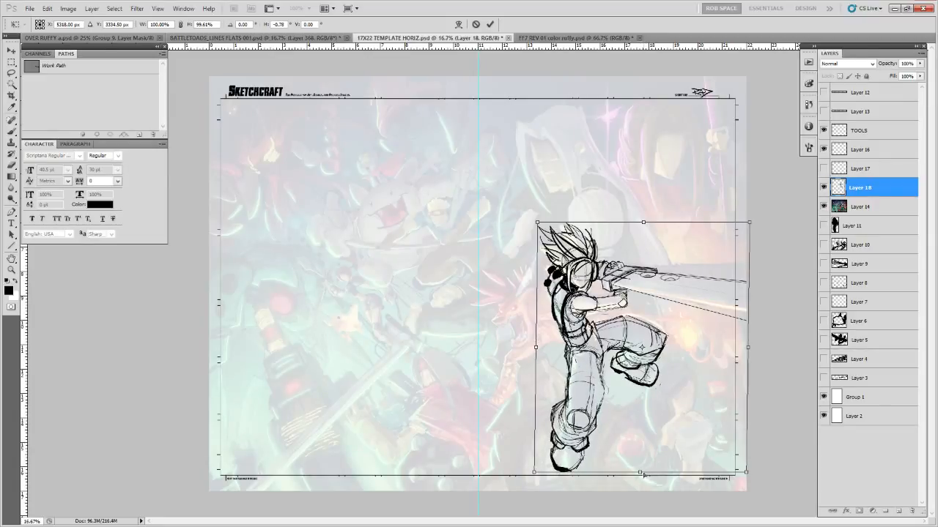
key("Return")
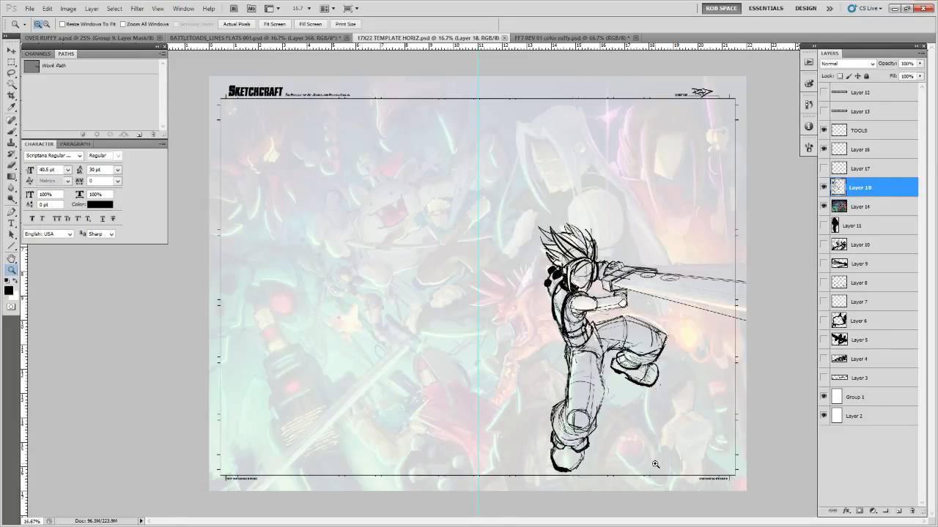
Draw a straight 4 px black line lengthwise along the sword blade, from the guard past the page edge
left_click(706, 285)
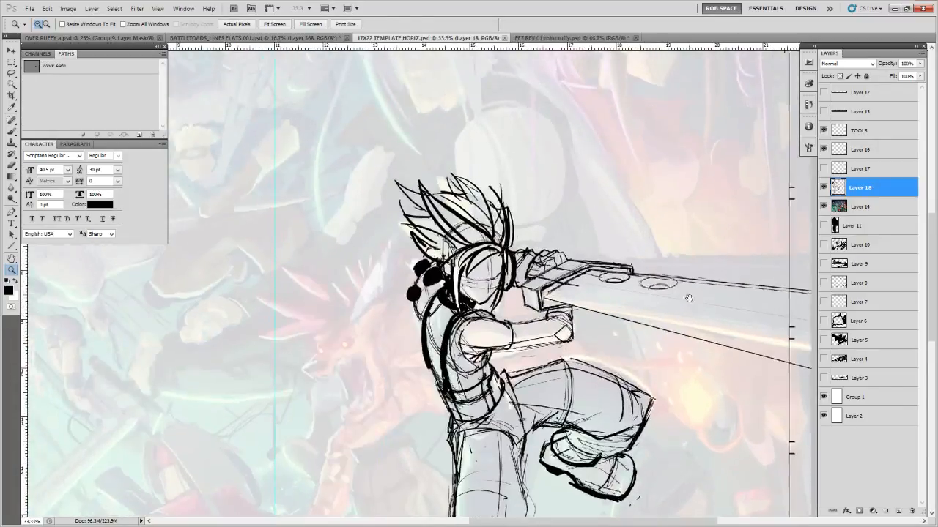
key("b")
left_click_drag(688, 298, 664, 290)
key("ctrl+z")
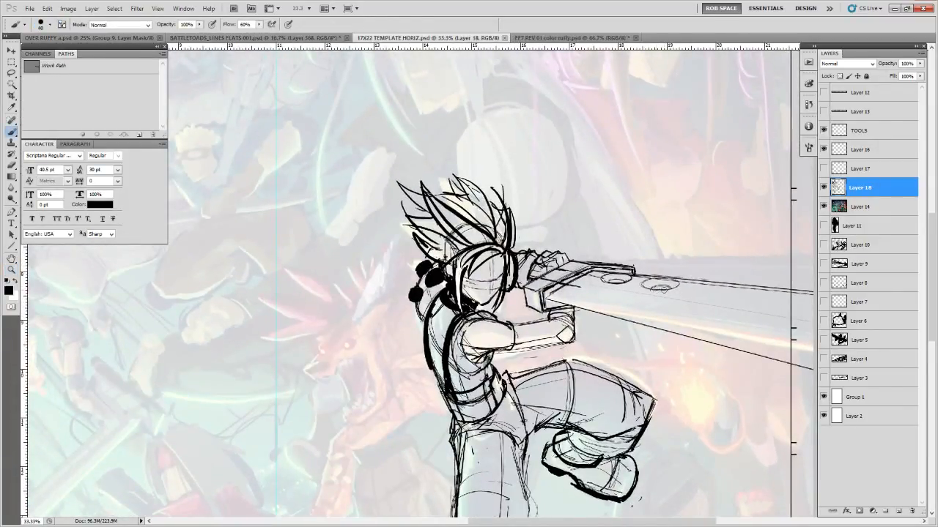
left_click_drag(741, 371, 653, 383)
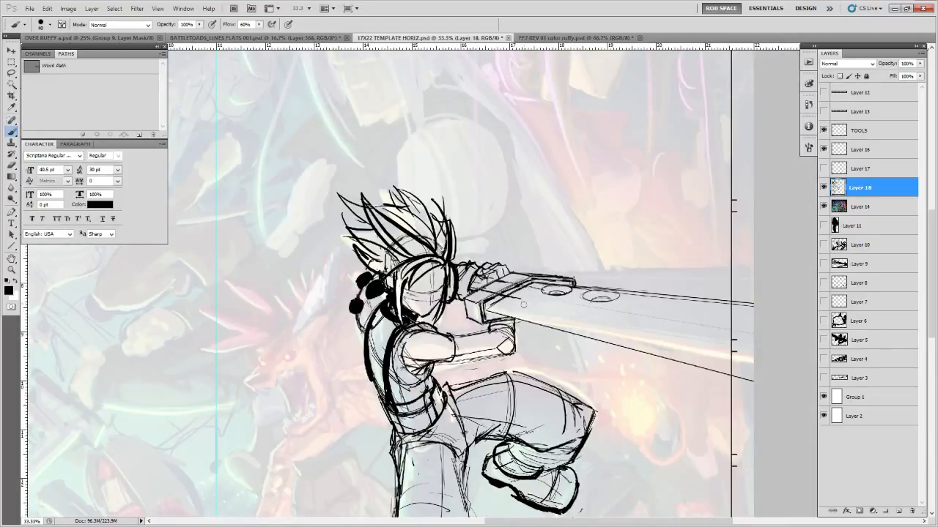
key("u")
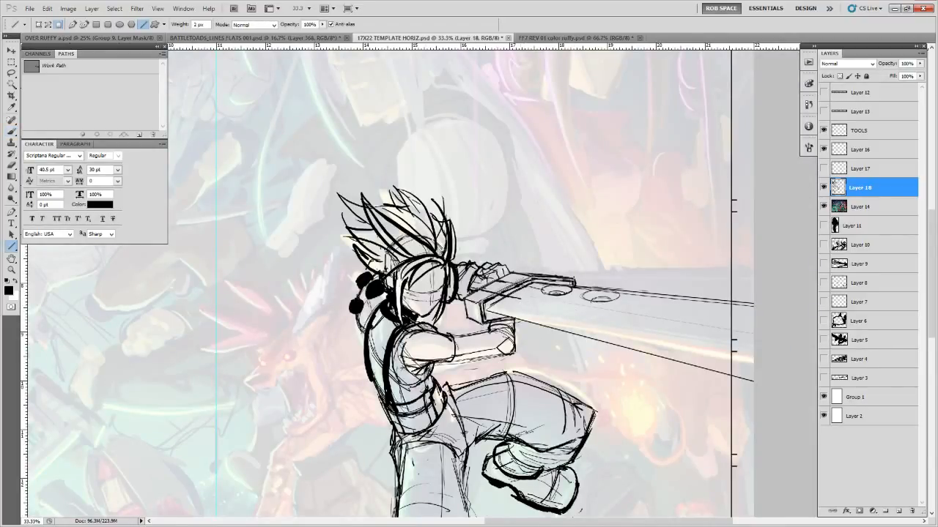
left_click_drag(529, 301, 779, 345)
key("ctrl+z")
left_click_drag(199, 25, 192, 26)
type("4")
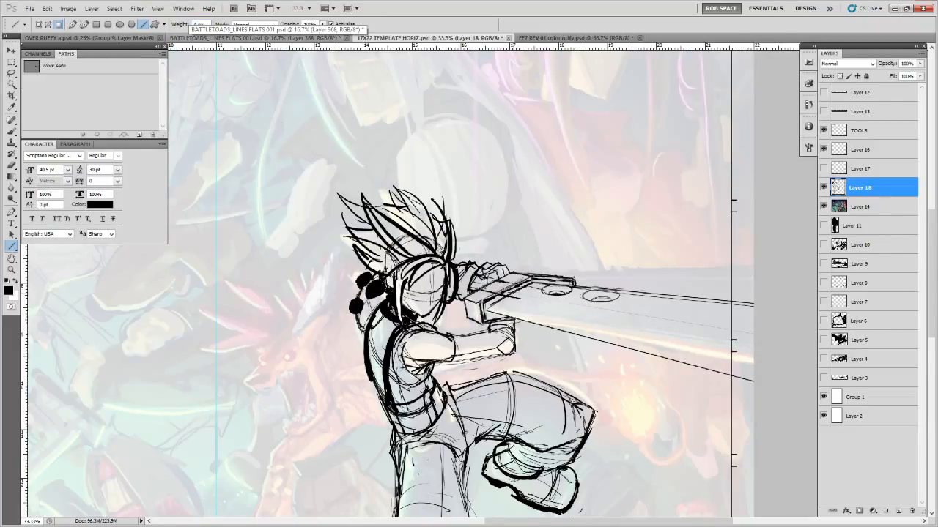
left_click_drag(539, 295, 784, 343)
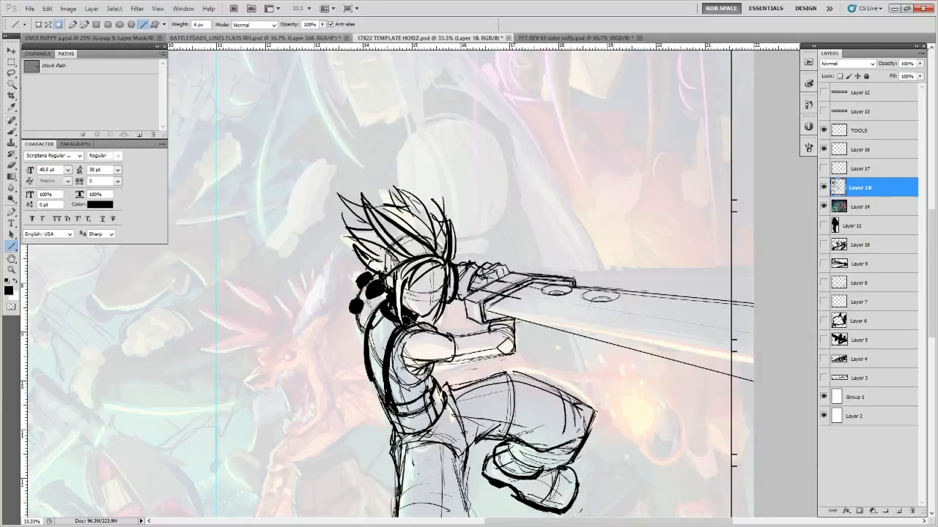
left_click_drag(540, 298, 797, 344)
Erase the overlapping end of the new blade line where it meets the sword's guard
key("b")
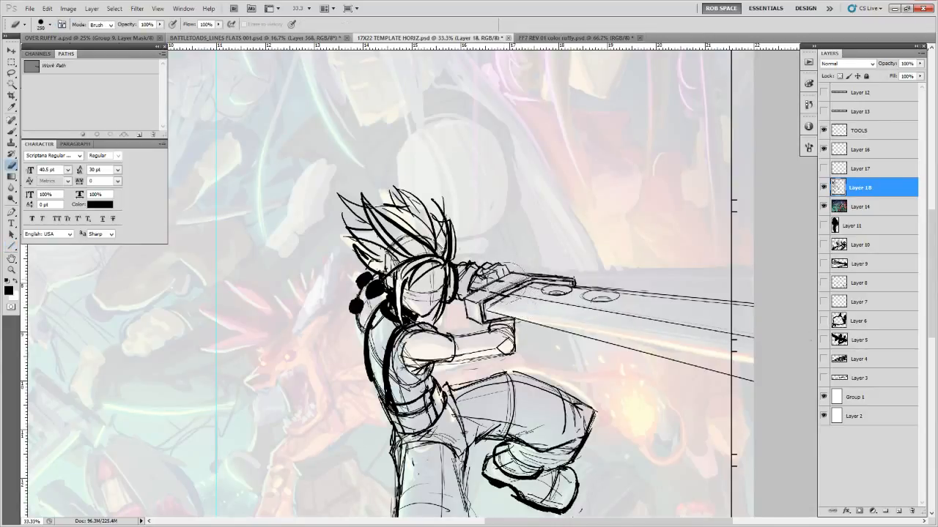
left_click_drag(512, 284, 501, 290)
left_click_drag(596, 338, 569, 334)
key("bracketright")
key("bracketright")
key("bracketright")
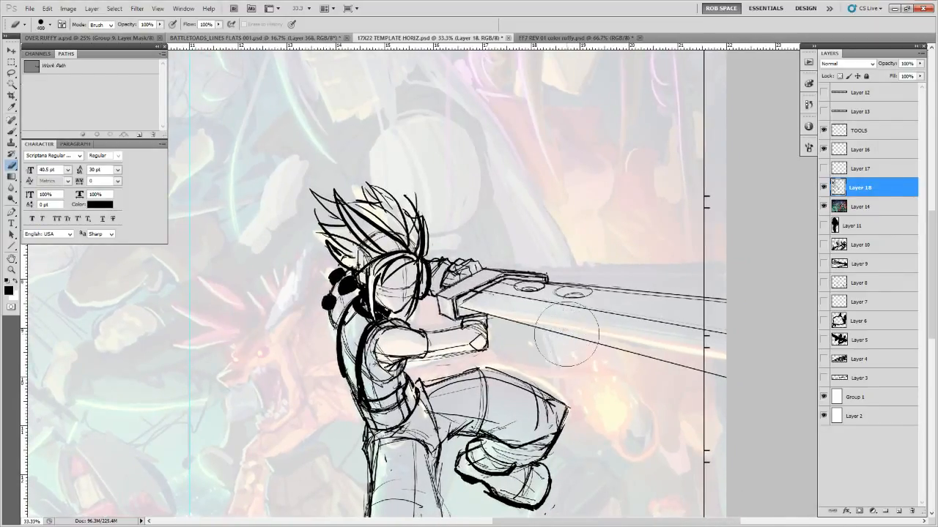
key("bracketleft")
key("bracketleft")
key("bracketleft")
key("bracketleft")
key("bracketleft")
key("bracketleft")
key("bracketleft")
key("bracketleft")
key("bracketleft")
key("bracketleft")
left_click_drag(461, 327, 571, 372)
Fill in the lowest round stud behind the swordsman's shoulder with solid black brush strokes
key("b")
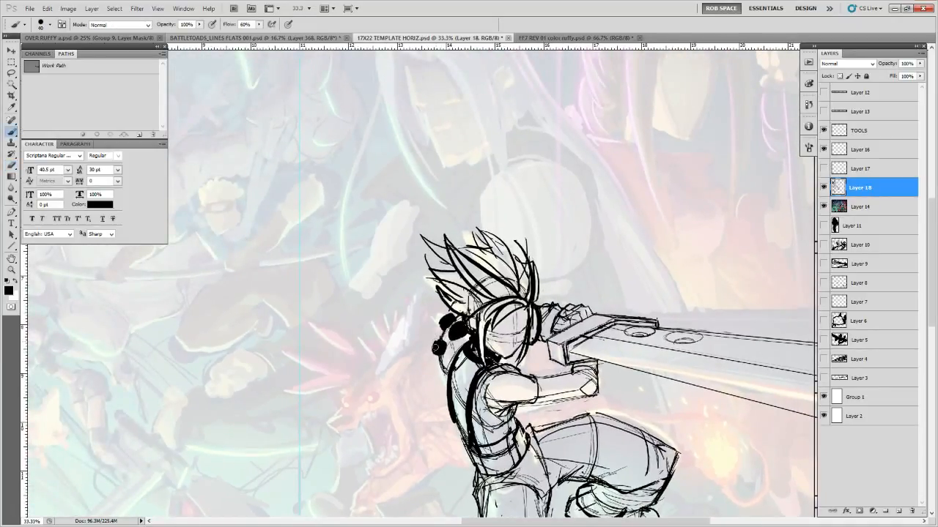
mouse_move(438, 346)
left_mouse_down()
mouse_move(441, 353)
mouse_move(455, 326)
mouse_move(464, 335)
left_mouse_up()
left_click_drag(444, 342, 444, 352)
mouse_move(665, 397)
left_mouse_down()
mouse_move(629, 323)
mouse_move(659, 342)
left_mouse_up()
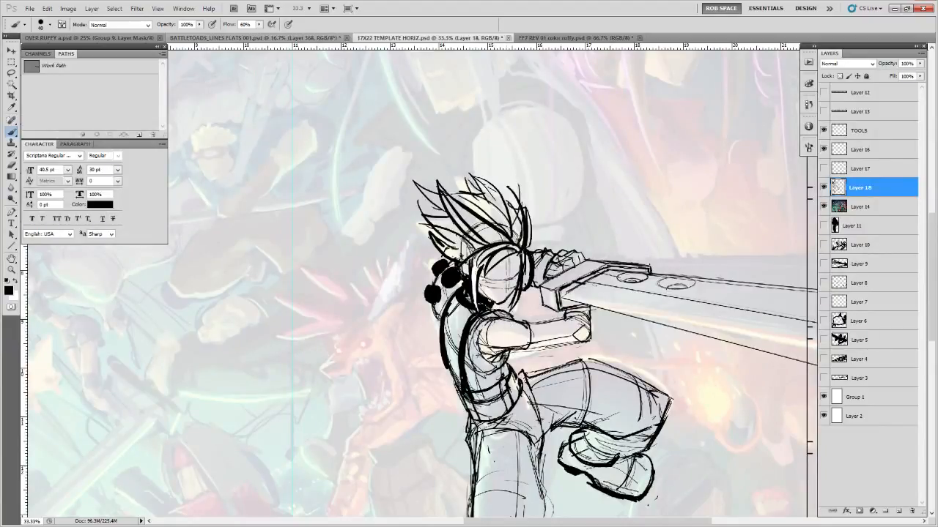
Reinforce the outlines of the front upper arm and the forearm's underside with bolder black brush strokes
mouse_move(506, 316)
left_mouse_down()
mouse_move(517, 345)
mouse_move(529, 348)
left_mouse_up()
mouse_move(587, 339)
left_mouse_down()
mouse_move(513, 351)
mouse_move(536, 348)
left_mouse_up()
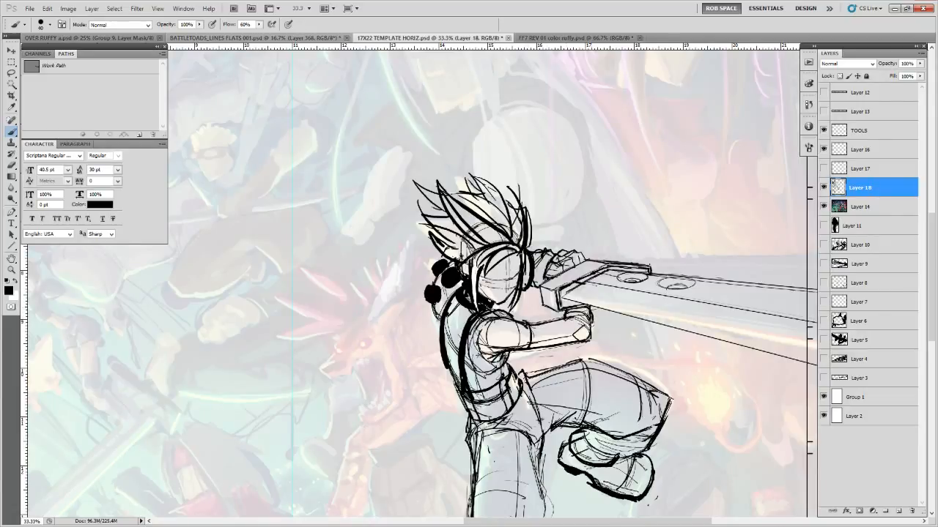
left_click_drag(590, 323, 579, 354)
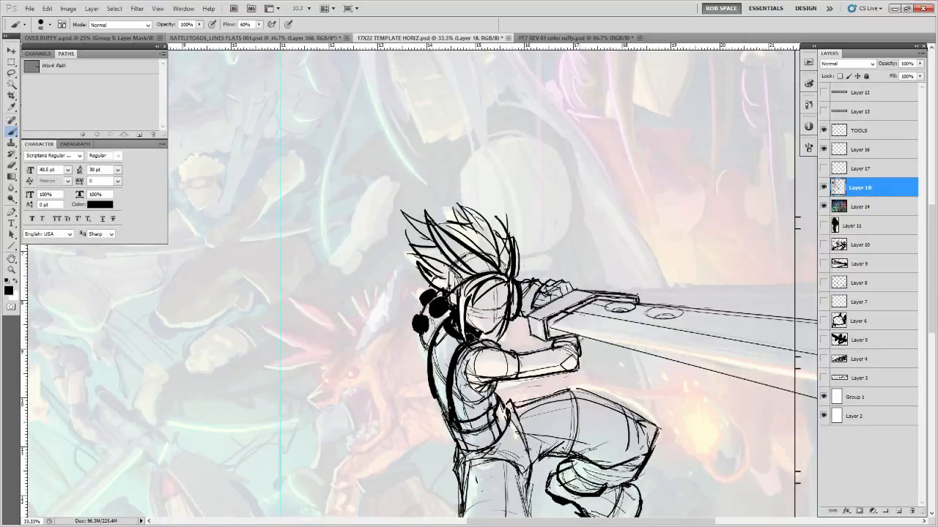
left_click_drag(581, 304, 560, 397)
key("z")
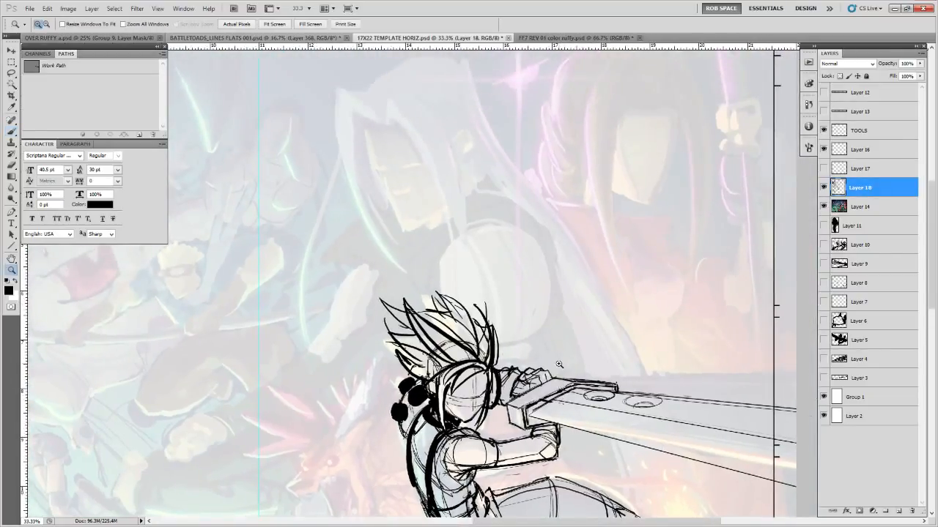
left_click(560, 364, "alt")
left_click(560, 364, "alt")
left_click(561, 364, "alt")
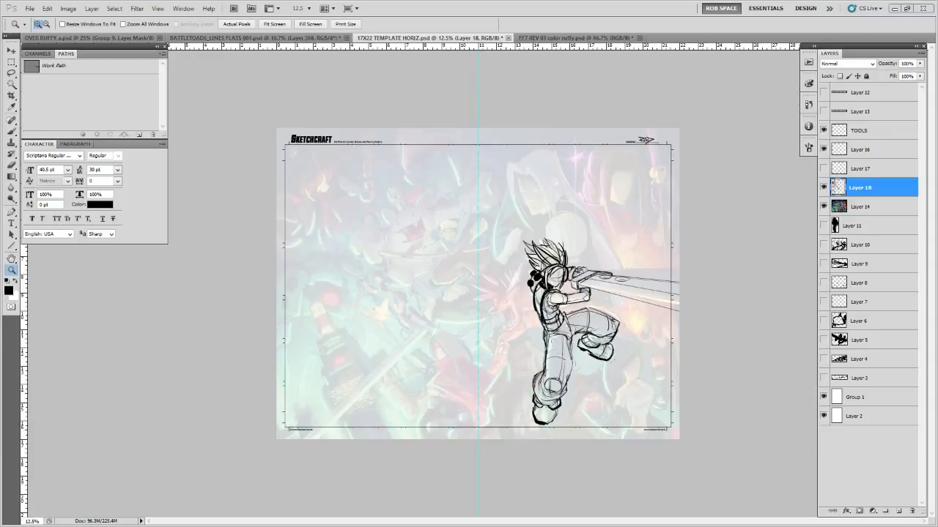
Lasso the head and hair, cut and paste them onto a new layer, and move them up clear of the body
left_click(575, 269)
left_click(579, 263)
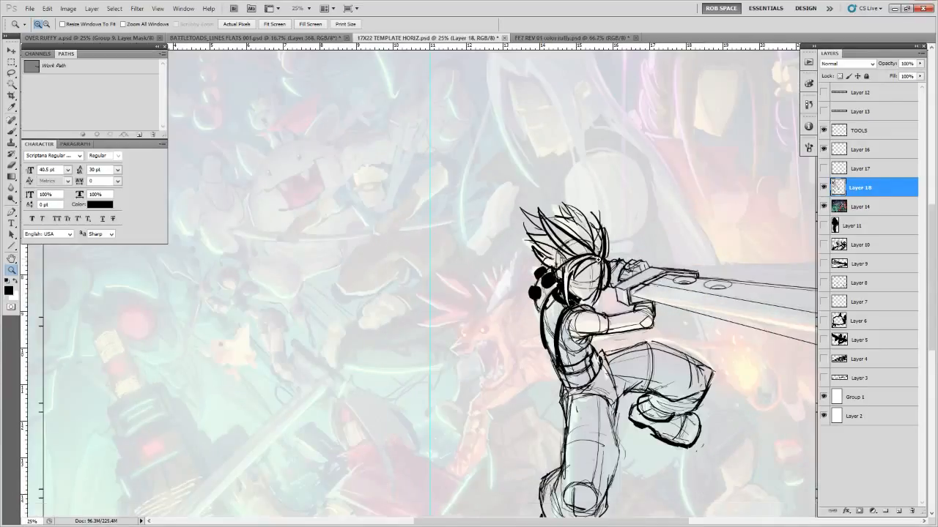
key("l")
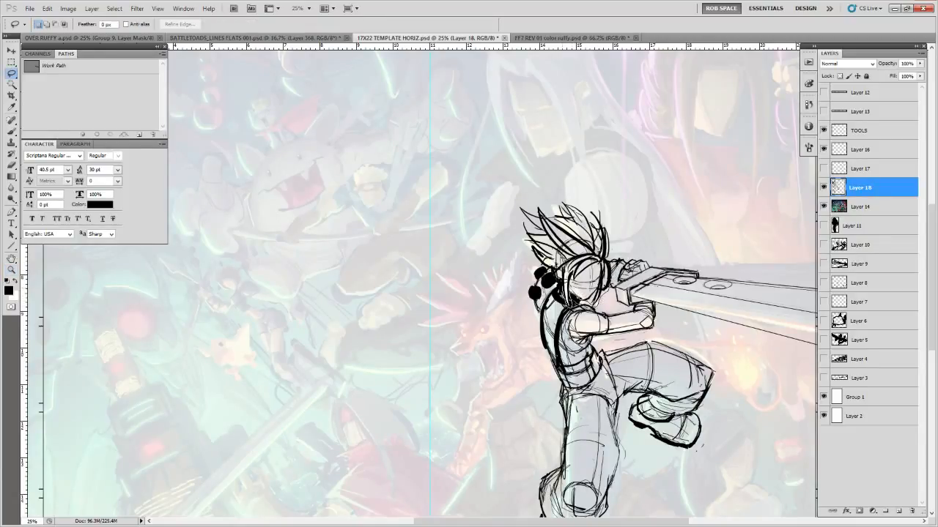
mouse_move(553, 267)
left_mouse_down()
mouse_move(542, 258)
mouse_move(586, 181)
mouse_move(617, 250)
left_mouse_up()
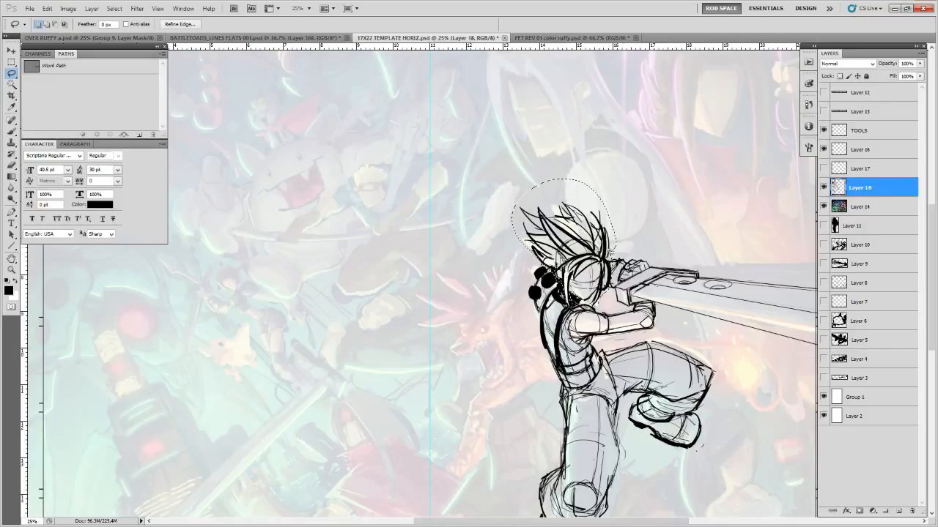
key("ctrl+d")
key("c")
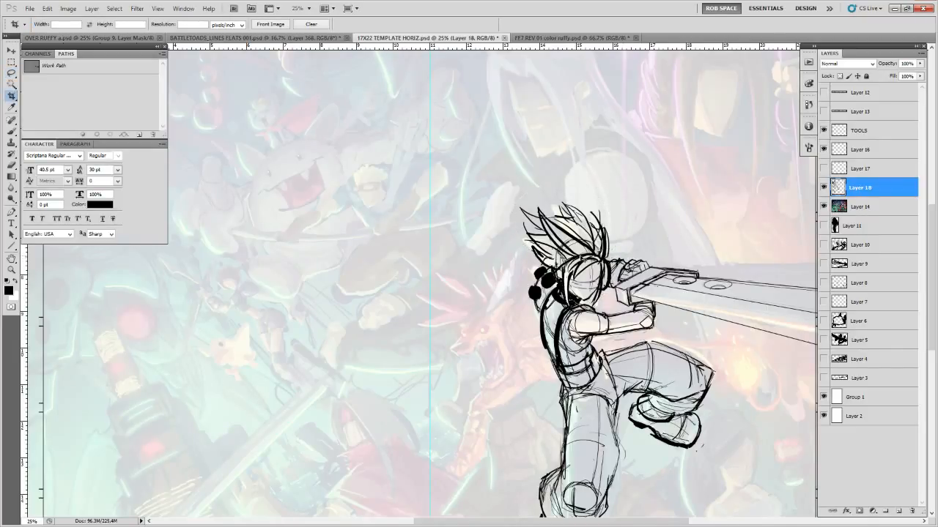
key("ctrl+z")
key("ctrl+x")
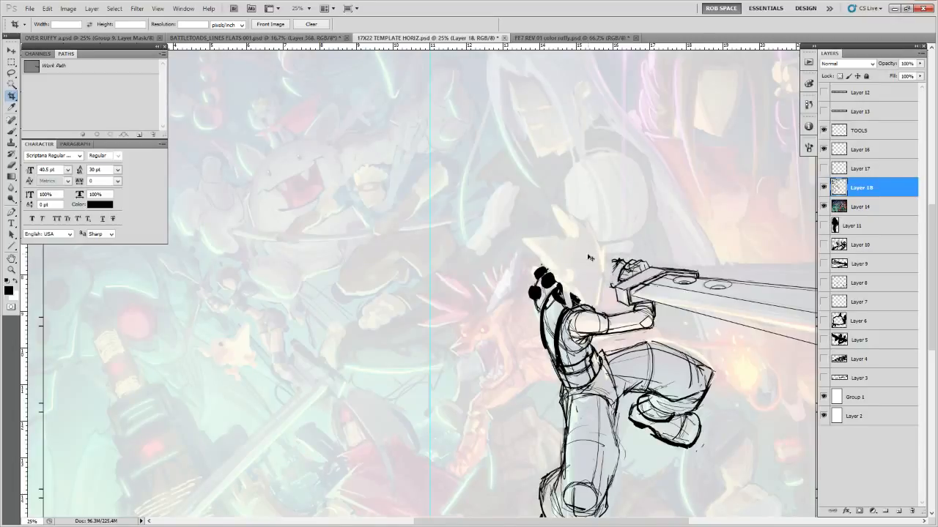
key("ctrl+v")
key("v")
left_click_drag(472, 286, 560, 260)
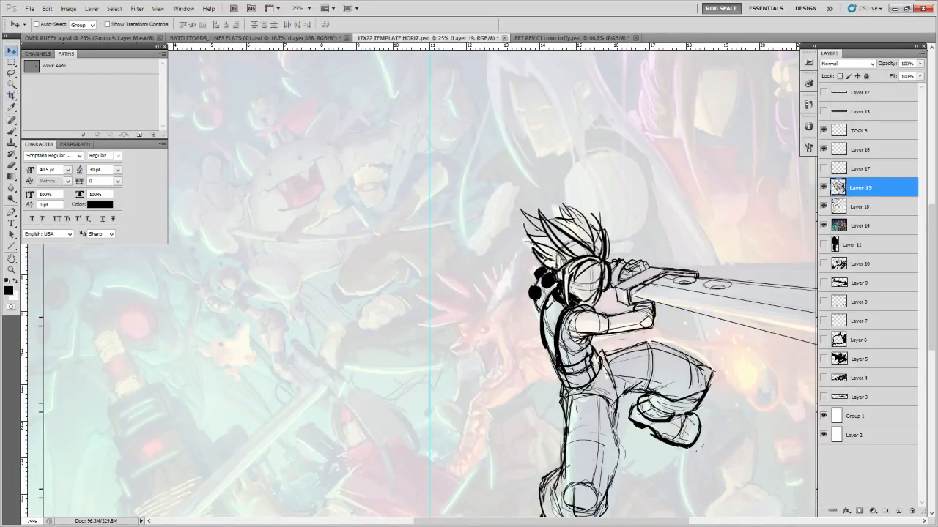
mouse_move(645, 265)
left_mouse_down()
mouse_move(648, 213)
mouse_move(641, 210)
left_mouse_up()
Paint white behind the head and hair on a new layer above Layer 18, and merge it with the head layer
key("b")
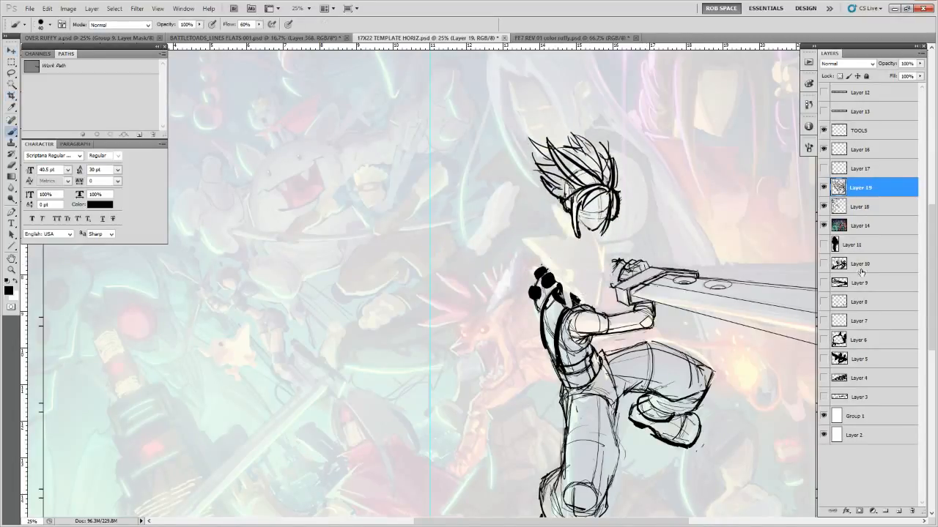
left_click(863, 208)
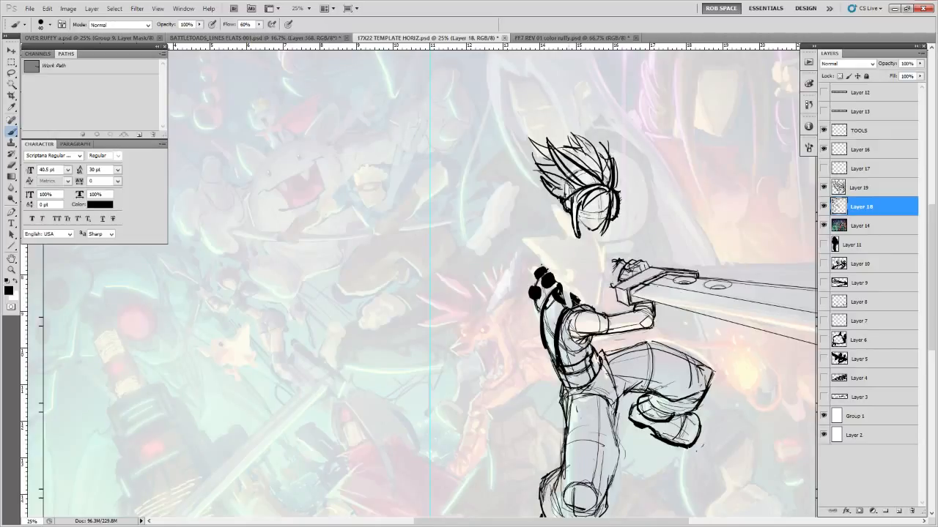
key("x")
left_click(898, 510)
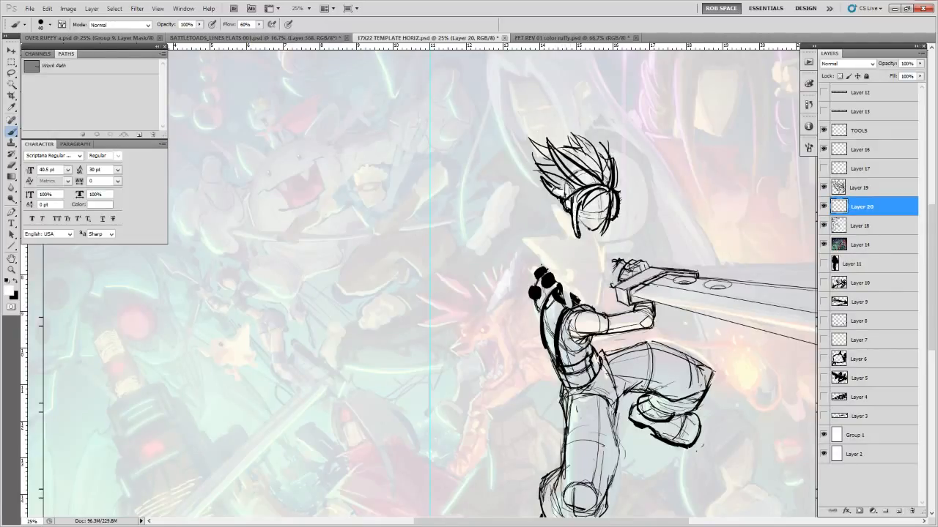
mouse_move(579, 224)
left_mouse_down()
mouse_move(583, 195)
mouse_move(591, 213)
mouse_move(614, 197)
mouse_move(610, 166)
mouse_move(585, 162)
mouse_move(567, 184)
mouse_move(555, 182)
mouse_move(543, 150)
mouse_move(585, 171)
mouse_move(586, 143)
mouse_move(605, 199)
mouse_move(597, 210)
mouse_move(573, 204)
mouse_move(588, 202)
left_mouse_up()
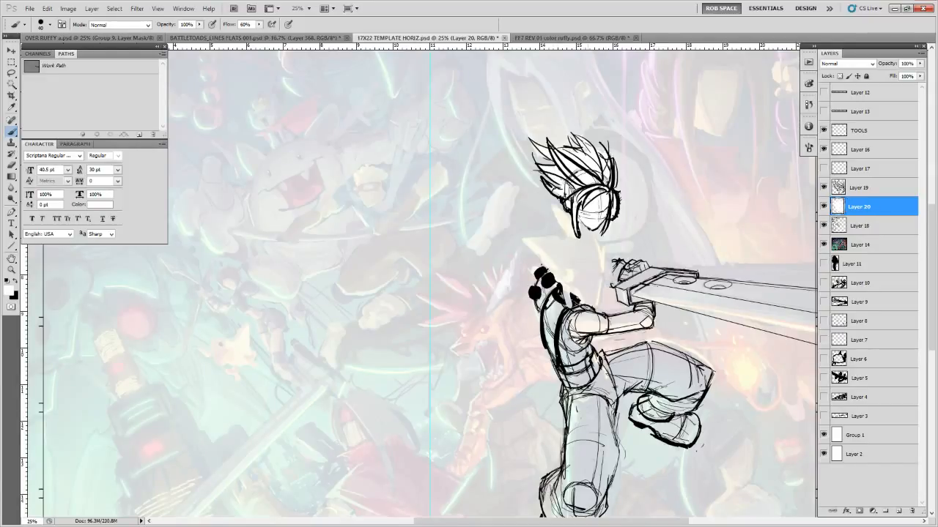
left_click(856, 188, "shift")
key("ctrl+e")
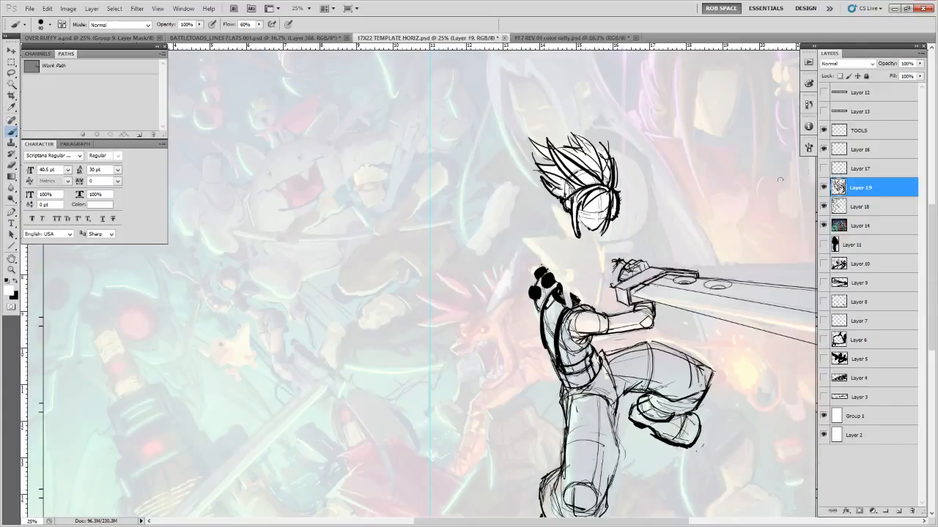
Move the white-backed head down onto the neck and nudge it into alignment with the shoulders and sword hand
key("v")
mouse_move(586, 190)
left_mouse_down()
mouse_move(554, 260)
mouse_move(576, 266)
left_mouse_up()
key("Right")
key("Right")
key("Right")
key("Right")
key("Right")
key("Right")
key("Right")
key("Right")
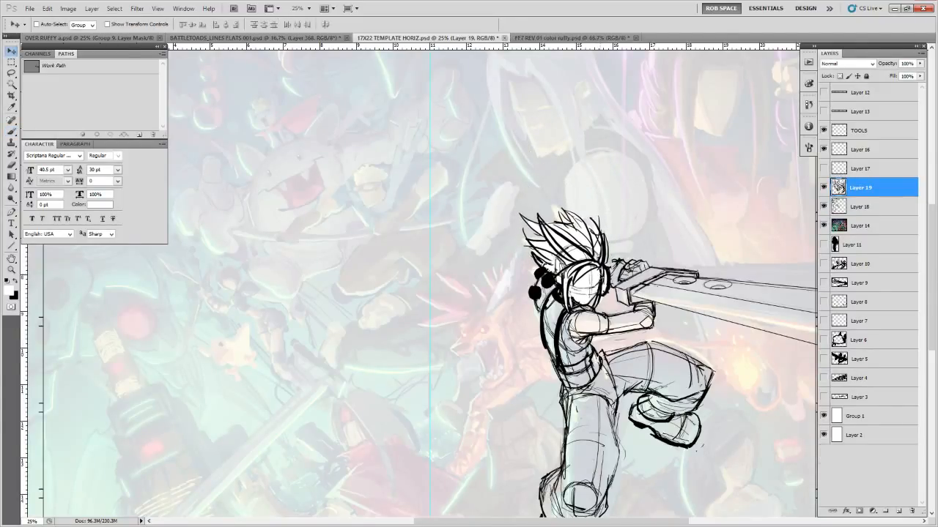
key("shift+Up")
key("shift+Up")
key("shift+Up")
key("Down")
key("Down")
key("Down")
key("Down")
key("Down")
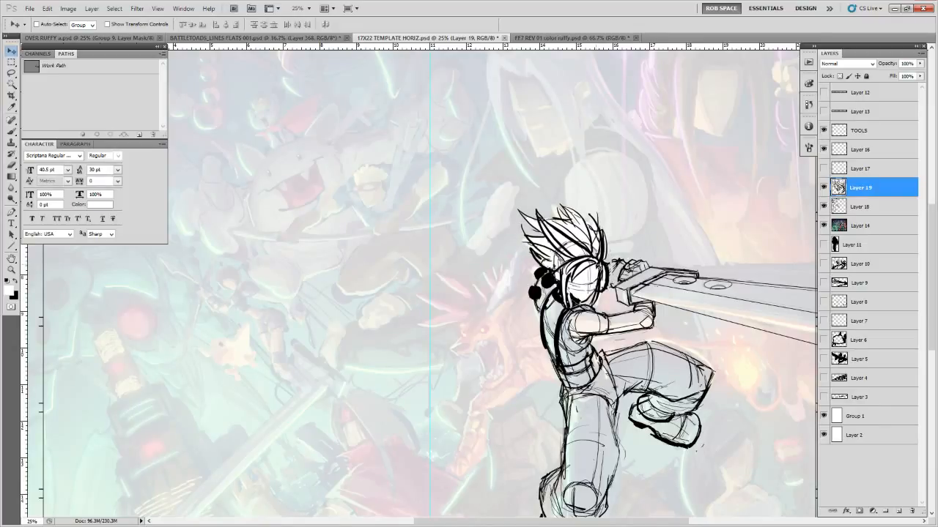
key("Right")
key("Right")
key("Right")
key("Right")
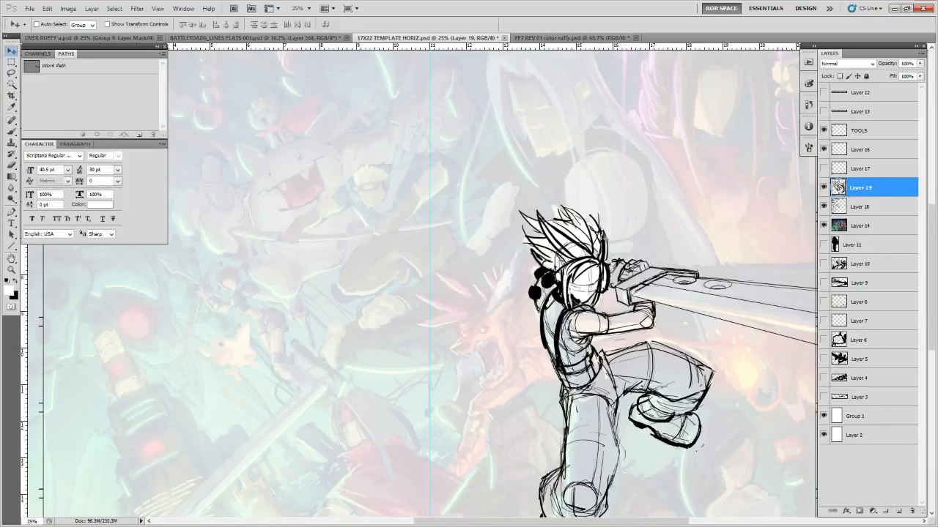
key("Up")
key("Up")
key("Up")
key("Up")
key("Up")
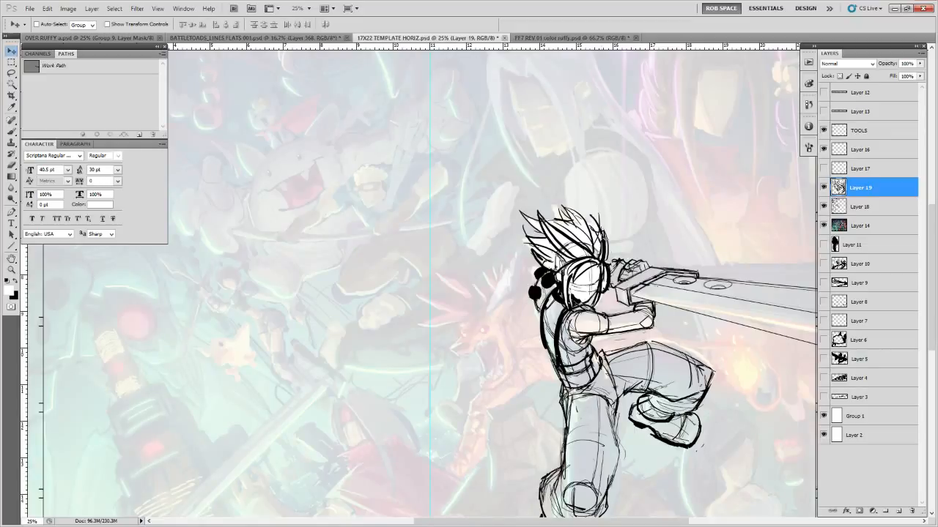
Make black the brush colour and merge the head on Layer 19 down into Layer 18
left_click_drag(765, 425, 672, 411)
key("b")
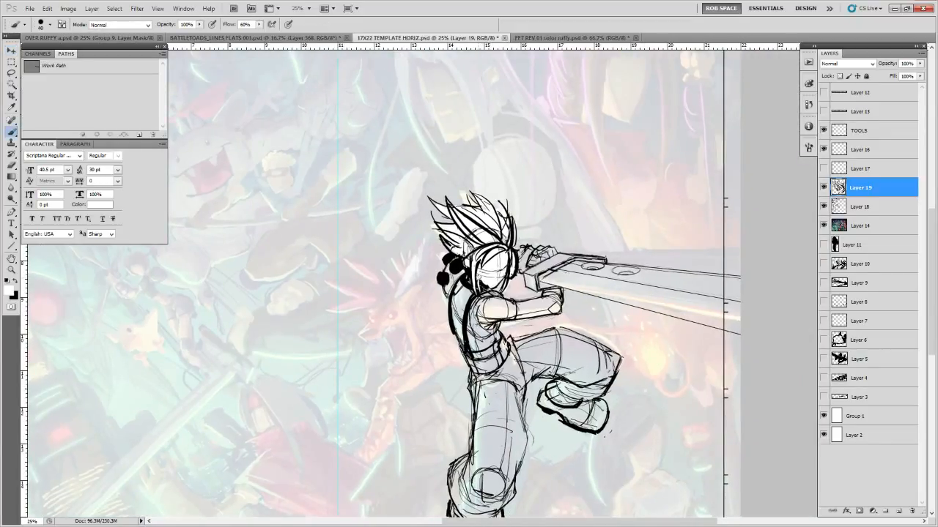
key("x")
key("x")
key("x")
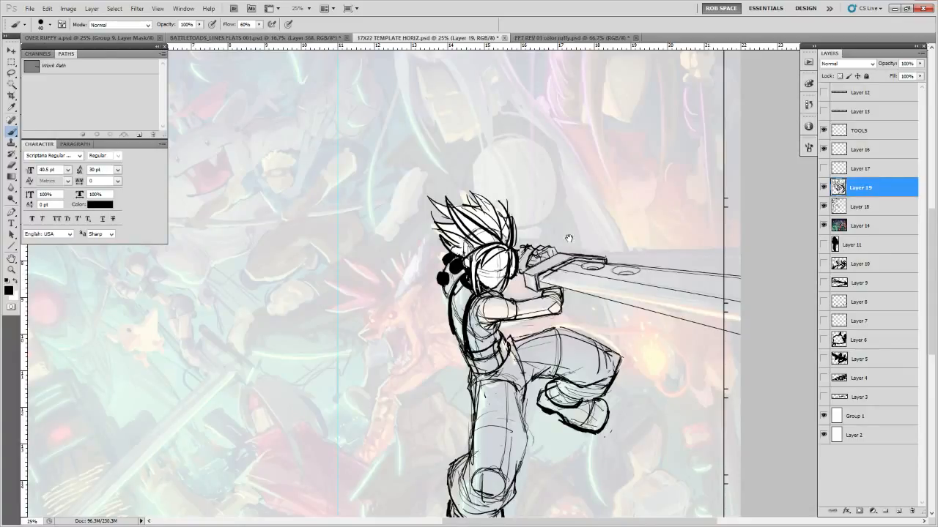
left_click_drag(569, 239, 655, 147)
mouse_move(650, 180)
left_mouse_down()
mouse_move(566, 208)
mouse_move(590, 196)
left_mouse_up()
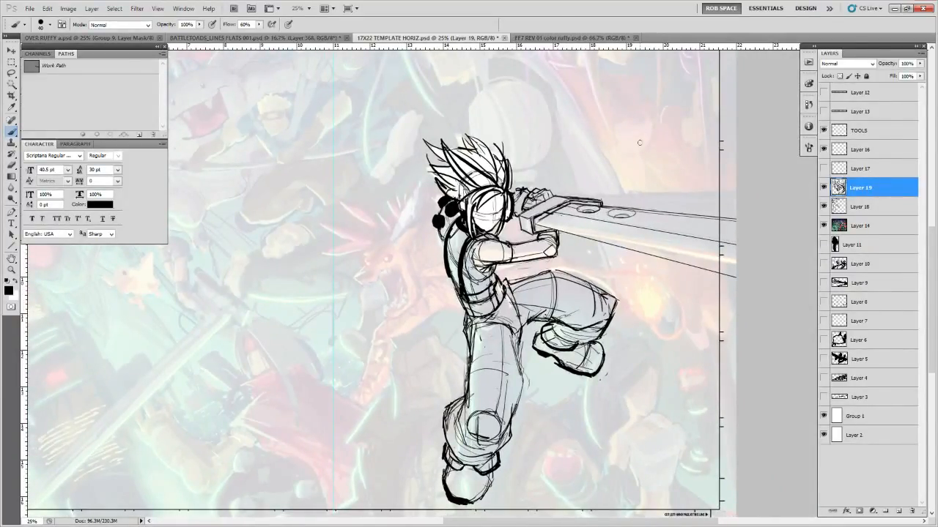
left_click(824, 189)
key("ctrl+e")
Reinforce the raised leg and both boots with bold black strokes, and erase stray marks on the raised boot
left_click_drag(723, 210, 726, 214)
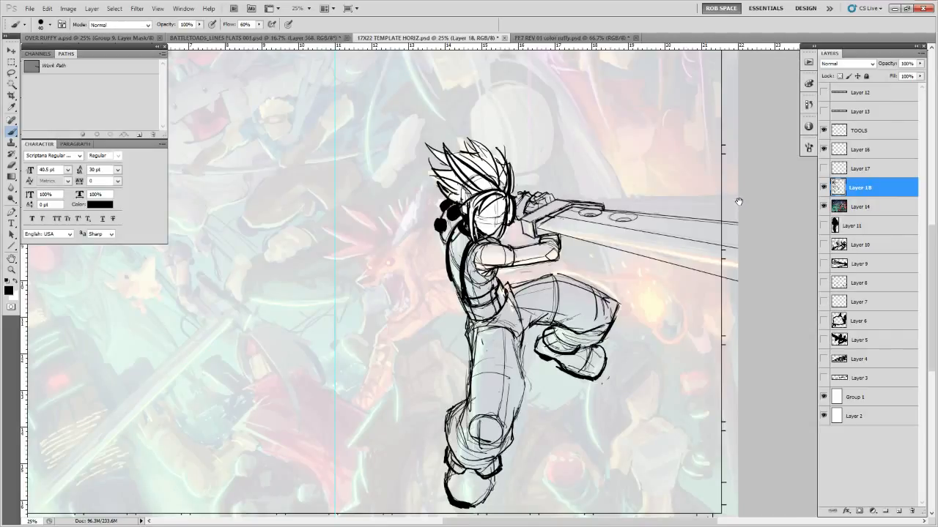
left_click_drag(715, 220, 732, 206)
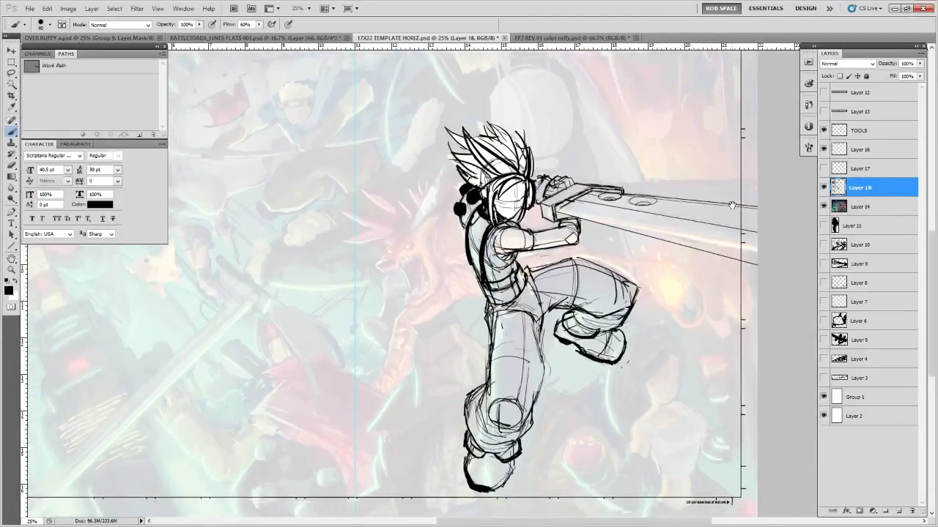
left_click_drag(539, 266, 549, 301)
mouse_move(630, 275)
left_mouse_down()
mouse_move(623, 307)
mouse_move(597, 319)
left_mouse_up()
mouse_move(607, 332)
left_mouse_down()
mouse_move(594, 358)
mouse_move(581, 357)
mouse_move(620, 365)
mouse_move(602, 367)
left_mouse_up()
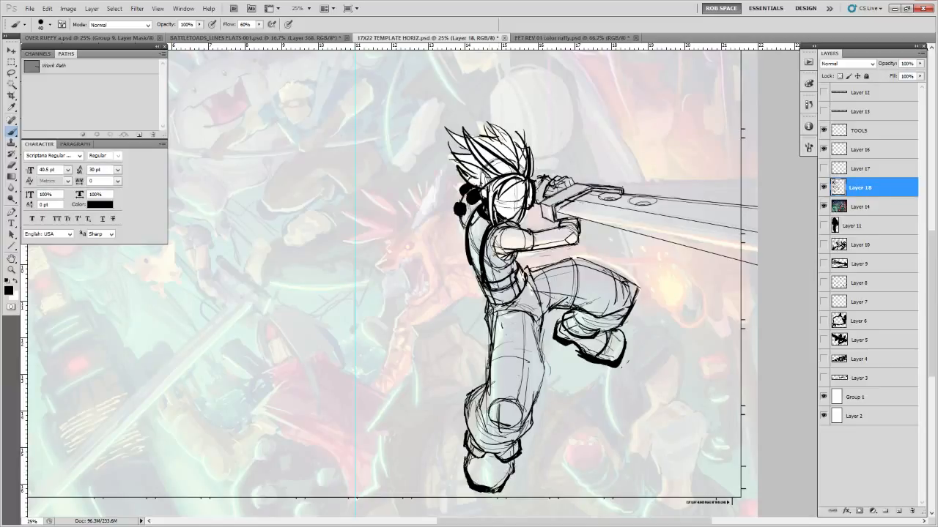
mouse_move(490, 493)
left_mouse_down()
mouse_move(512, 464)
mouse_move(460, 462)
left_mouse_up()
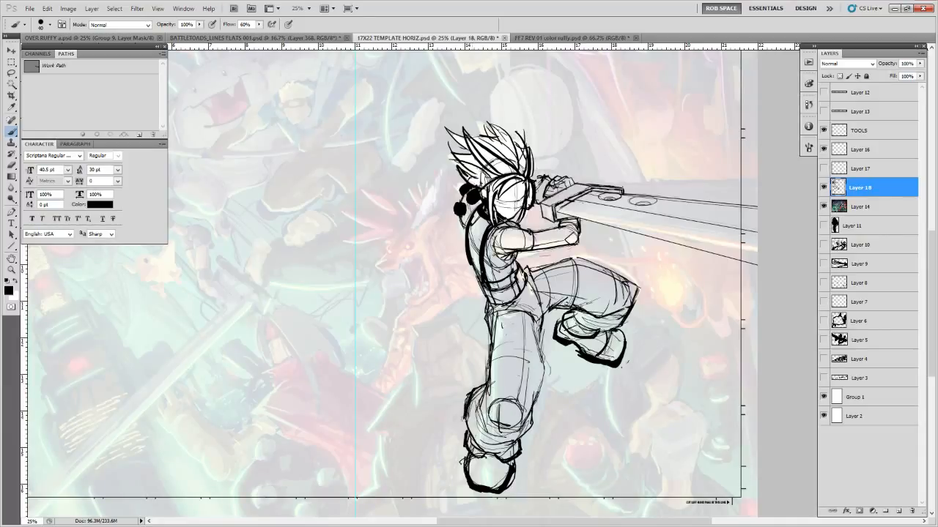
key("e")
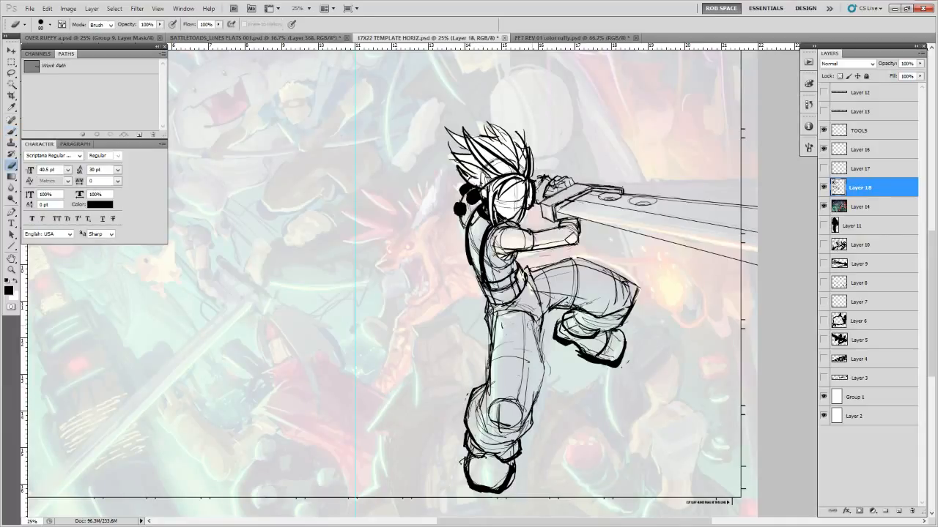
left_click_drag(588, 350, 578, 349)
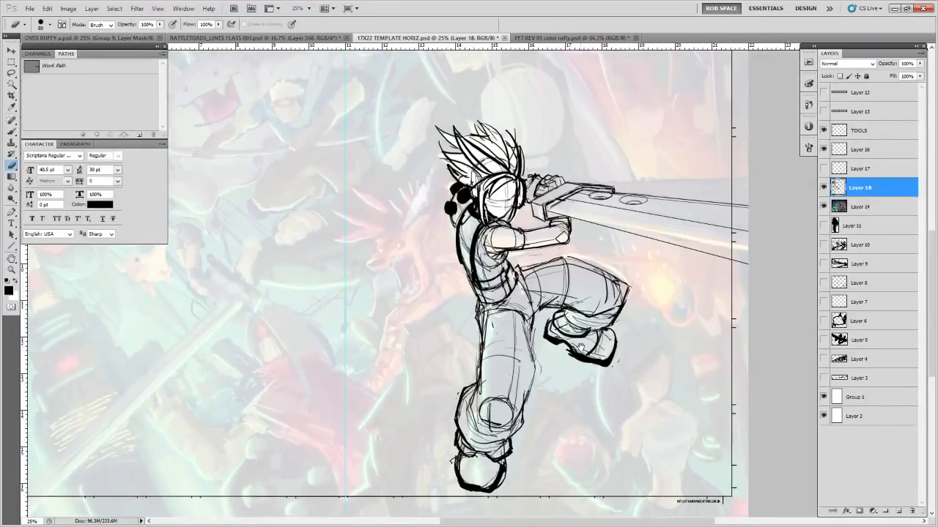
Thicken the outline of the swordsman's back and the belt around the waist with black brush strokes
key("b")
left_click_drag(473, 210, 460, 248)
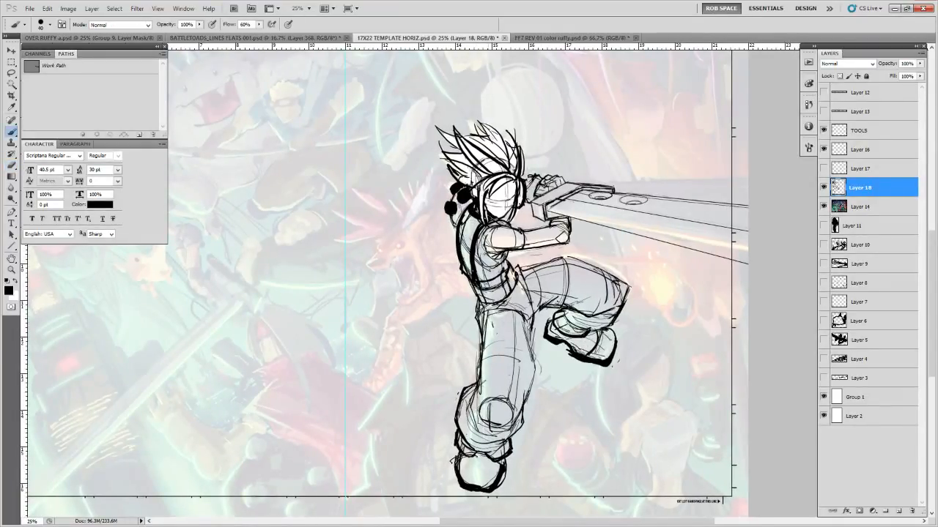
left_click_drag(480, 284, 515, 271)
left_click_drag(468, 277, 479, 300)
left_click_drag(466, 277, 482, 306)
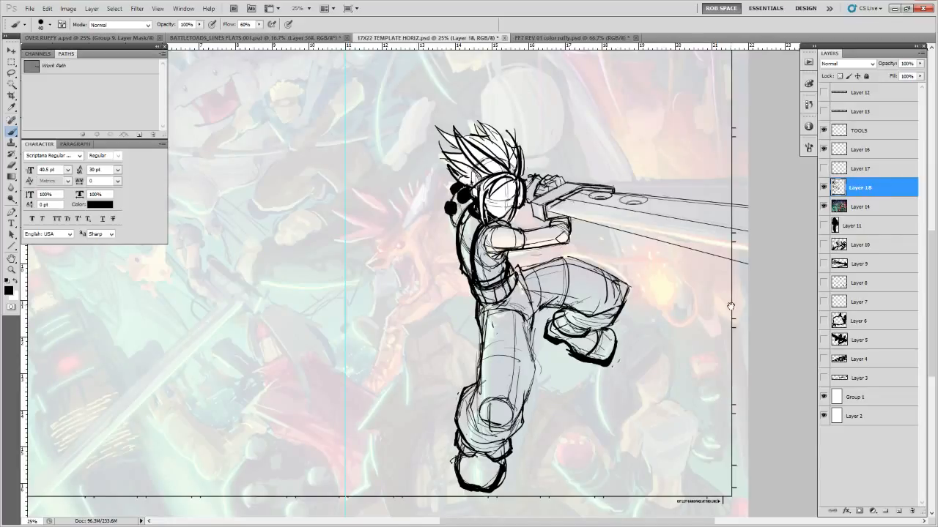
Try to reshape the lassoed sword by raising its far end with a free transform
left_click_drag(730, 310, 689, 360)
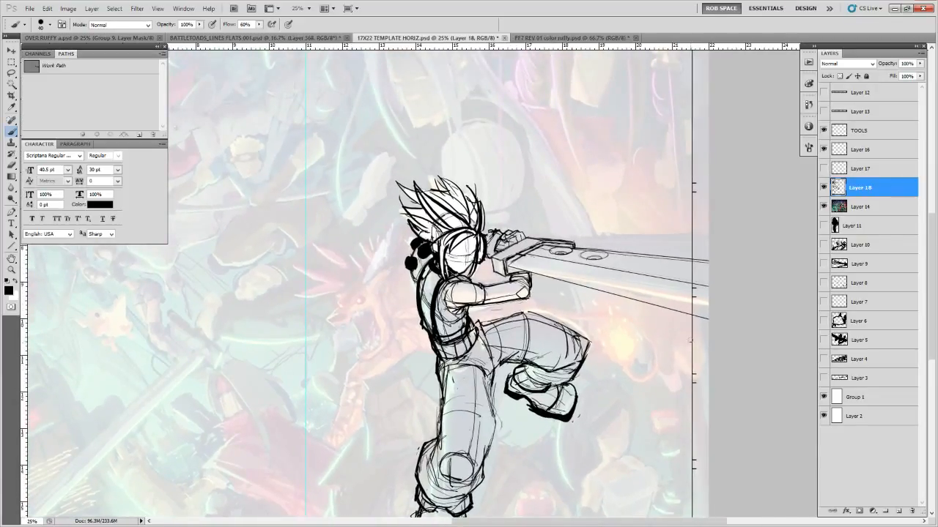
key("l")
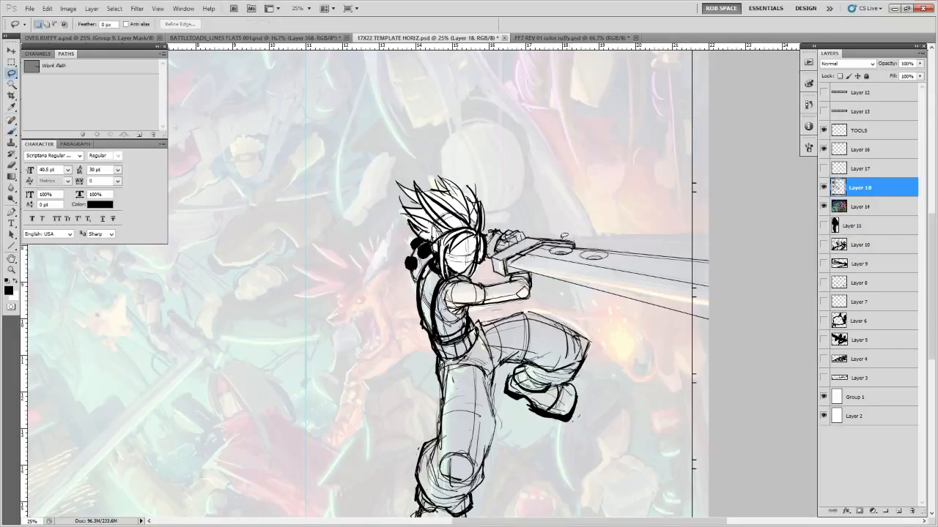
mouse_move(491, 264)
left_mouse_down()
mouse_move(666, 315)
mouse_move(723, 304)
mouse_move(597, 235)
left_mouse_up()
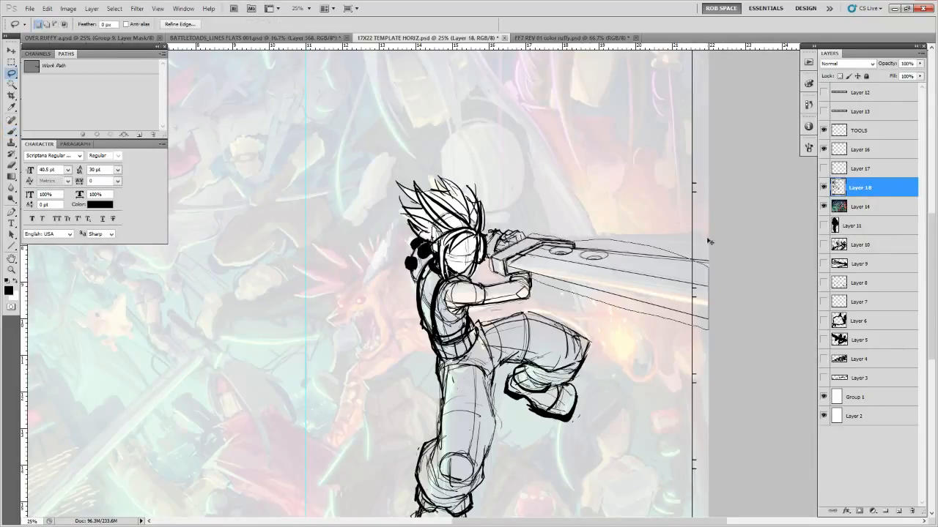
key("ctrl+t")
left_click_drag(712, 233, 743, 215)
key("Return")
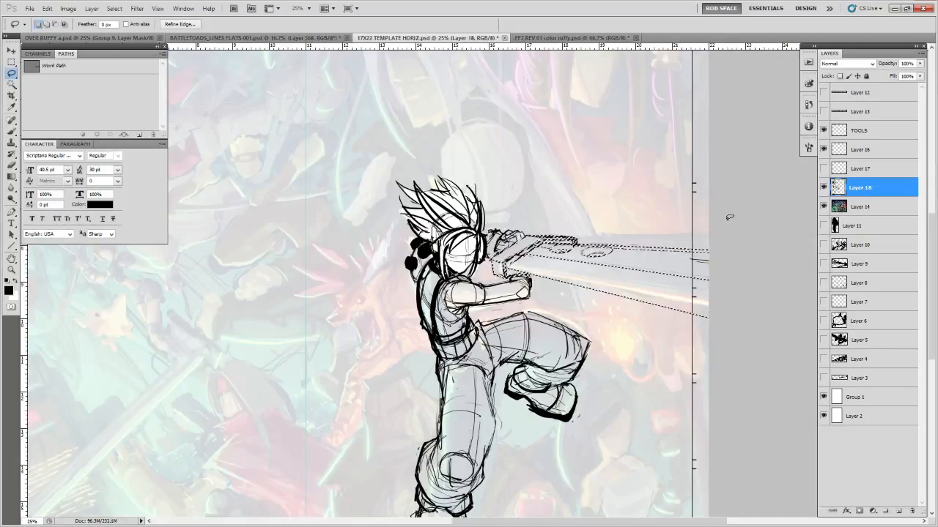
key("ctrl+d")
Compare the swordsman sketch with the faded painting by hiding and showing Layer 18 at full-page view
key("z")
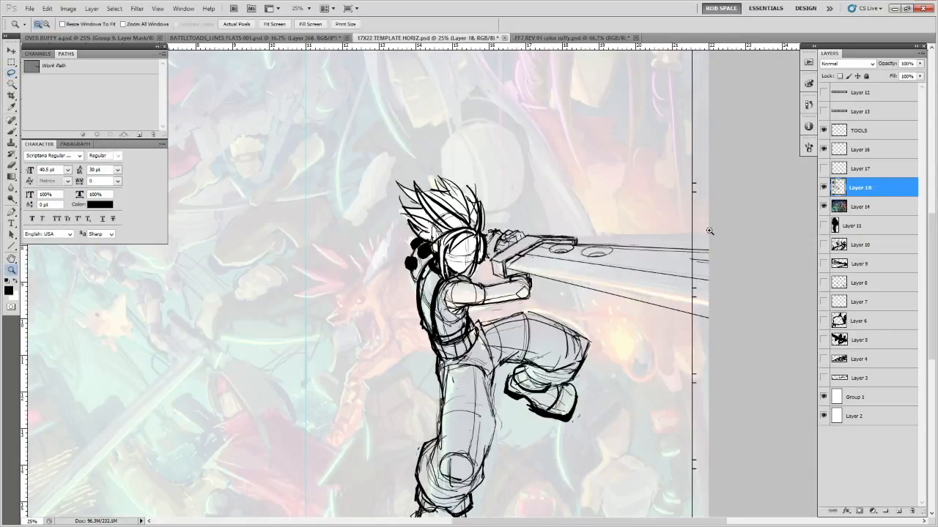
left_click(711, 231, "alt")
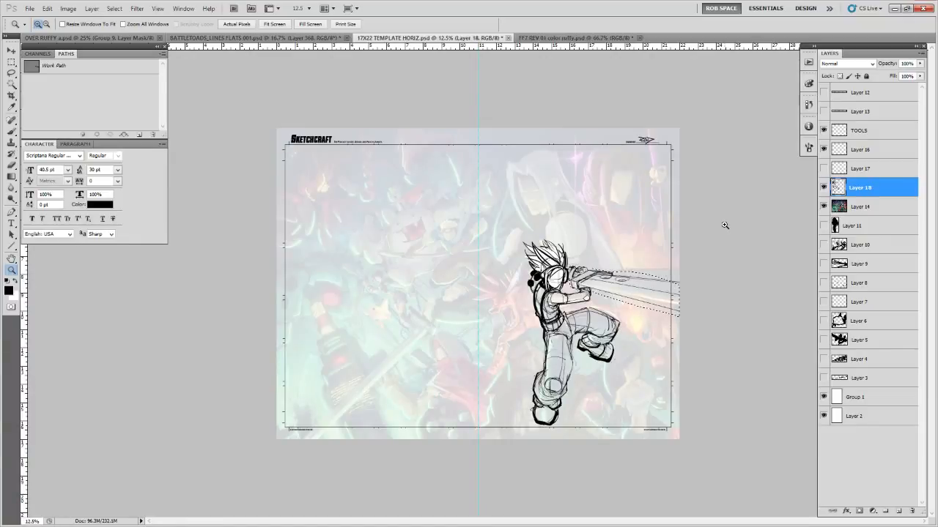
left_click(823, 188)
left_click(824, 188)
left_click(824, 189)
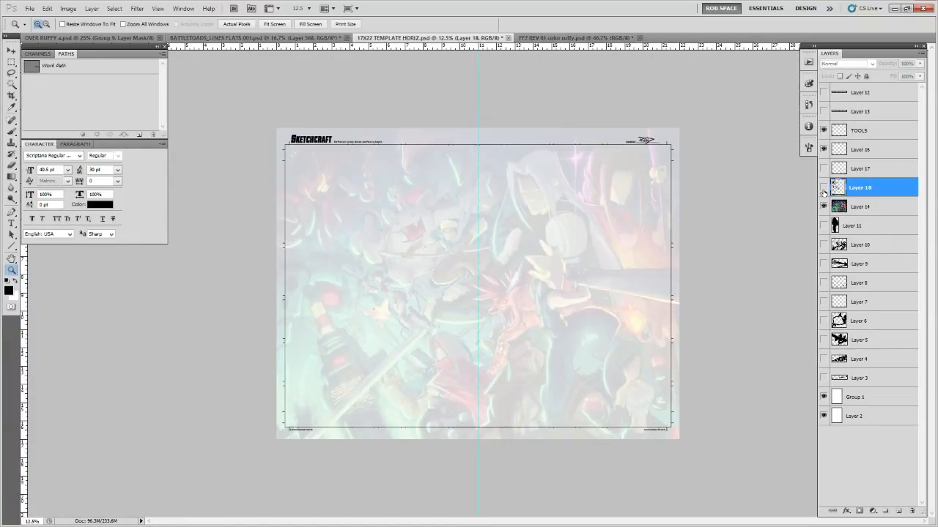
left_click(824, 189)
Lasso the sword with the arms and free-transform them to about 103% width and 109% height, tilting the blade upward
left_click(670, 264)
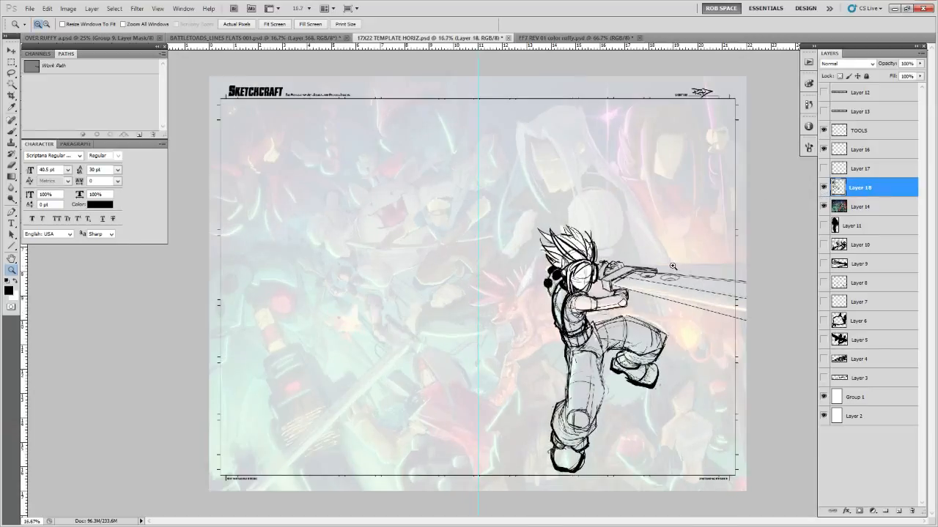
left_click(695, 261)
key("l")
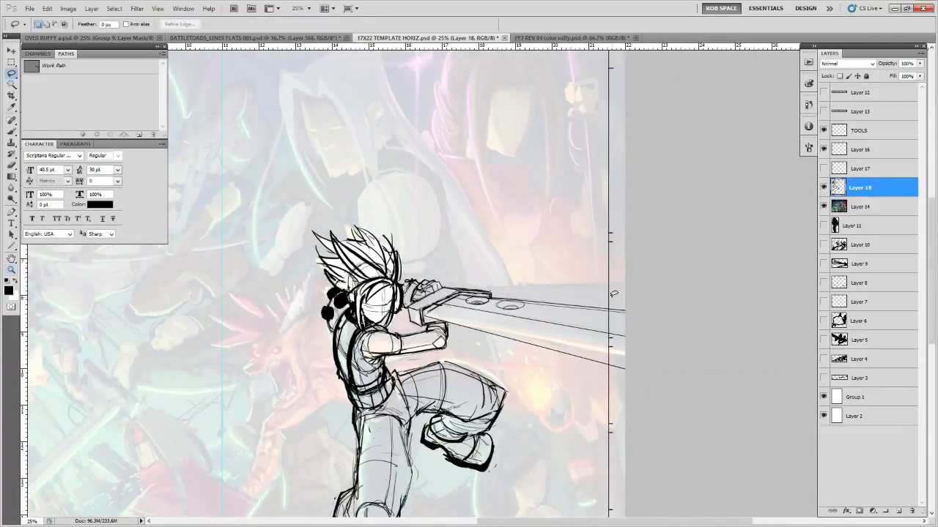
mouse_move(438, 268)
left_mouse_down()
mouse_move(404, 279)
mouse_move(402, 322)
mouse_move(363, 353)
mouse_move(534, 361)
mouse_move(653, 341)
mouse_move(611, 286)
mouse_move(634, 256)
left_mouse_up()
key("ctrl+t")
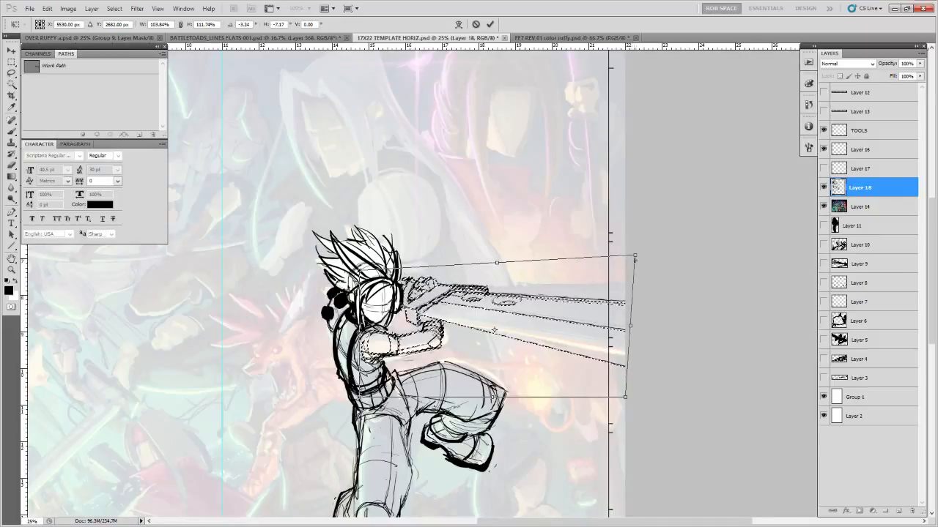
left_click_drag(625, 397, 627, 395)
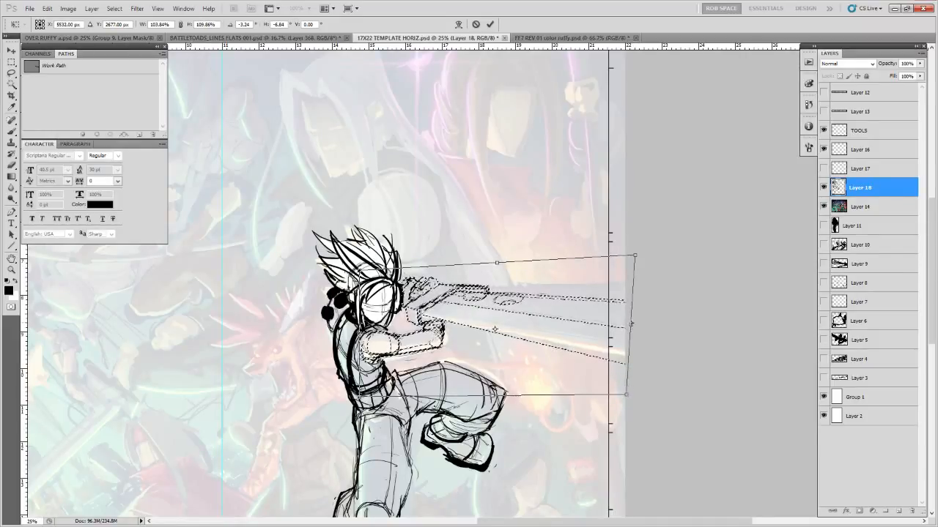
left_click_drag(631, 325, 630, 317)
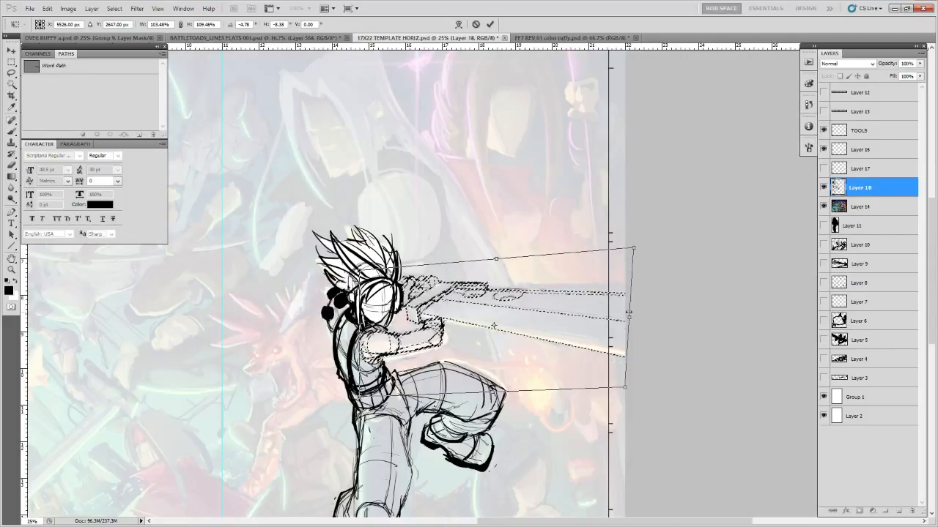
key("Return")
left_click_drag(589, 405, 653, 340)
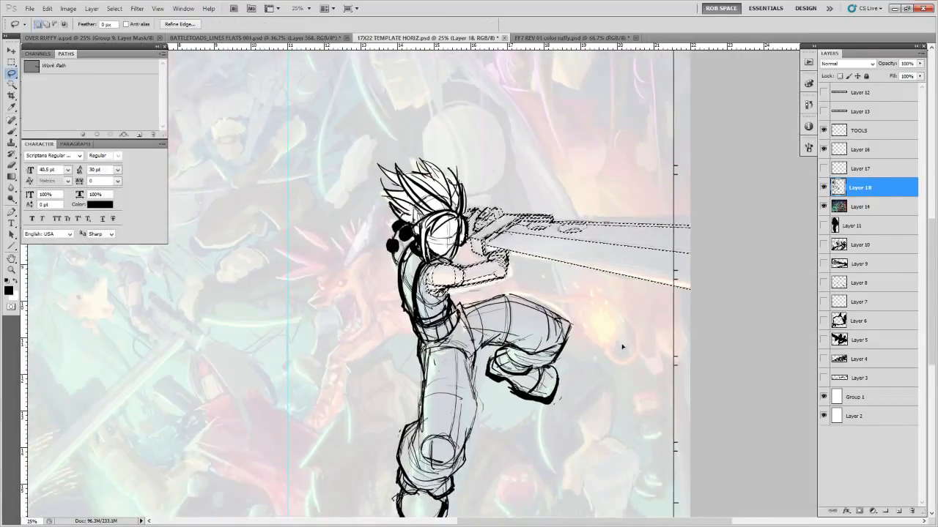
key("ctrl+d")
Lasso the thigh of the extended front leg and narrow it slightly with a free transform
key("z")
left_click(626, 330, "alt")
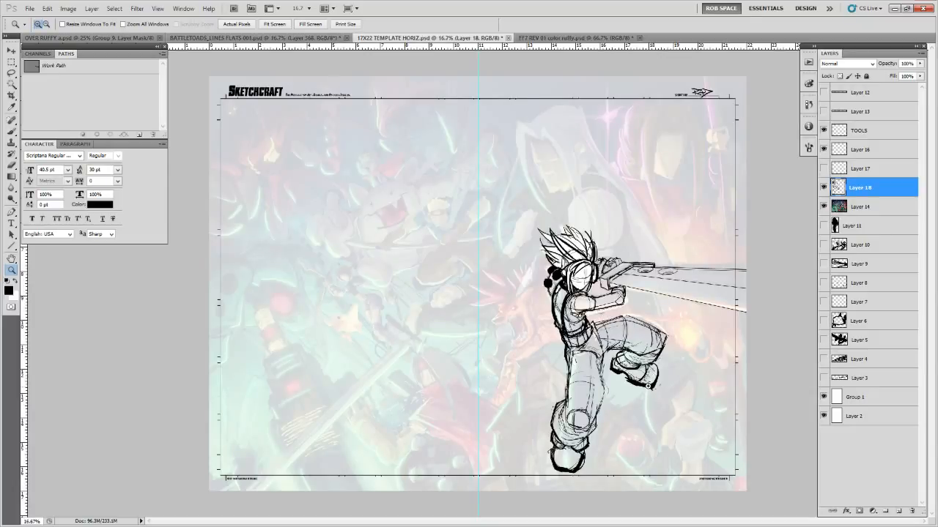
left_click(643, 355)
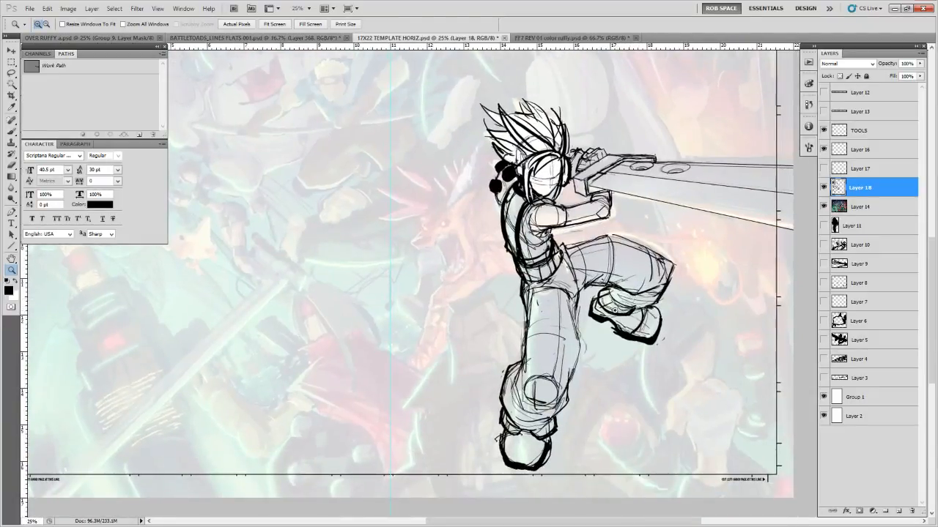
key("l")
mouse_move(578, 286)
left_mouse_down()
mouse_move(566, 277)
mouse_move(524, 282)
mouse_move(517, 335)
mouse_move(526, 360)
mouse_move(571, 375)
mouse_move(591, 319)
mouse_move(586, 296)
left_mouse_up()
key("ctrl+t")
left_click_drag(589, 342, 587, 339)
key("Return")
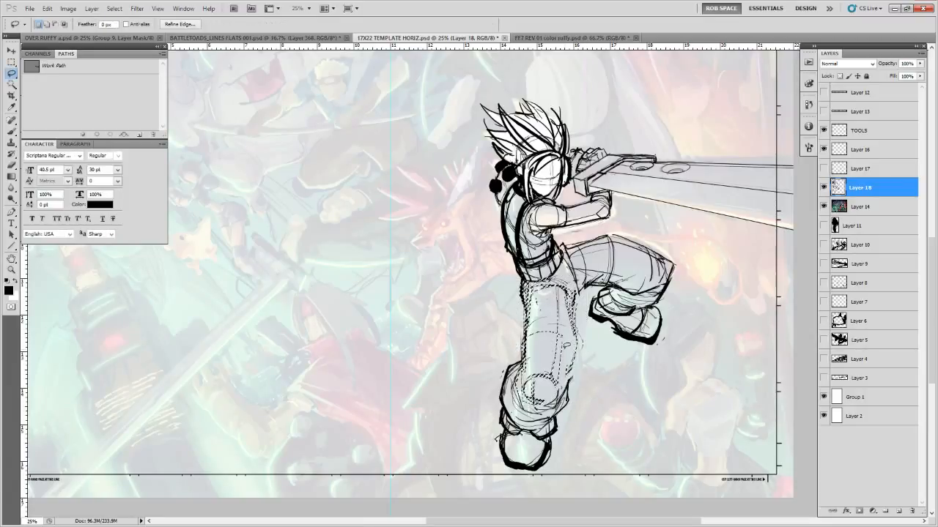
key("ctrl+d")
Darken the outer edge of the extended leg's knee and erase excess line along its thigh
key("b")
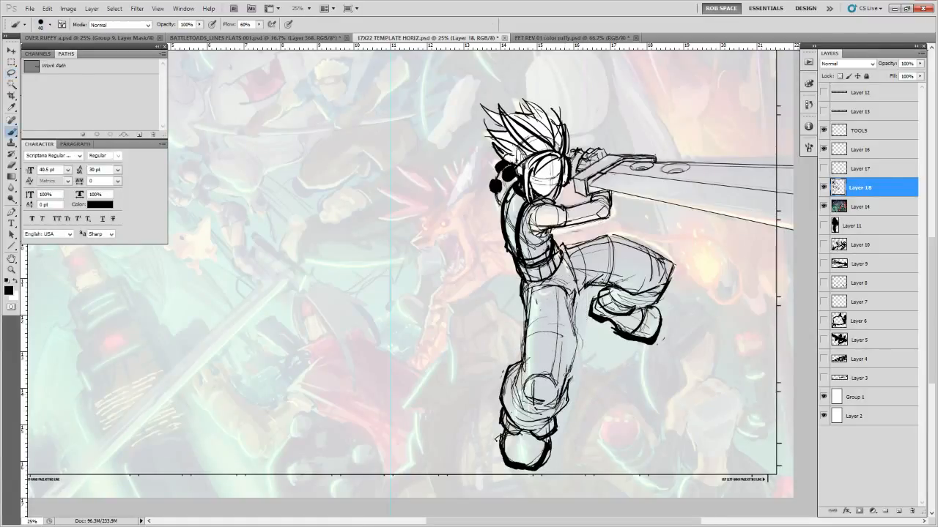
left_click_drag(567, 390, 560, 408)
key("e")
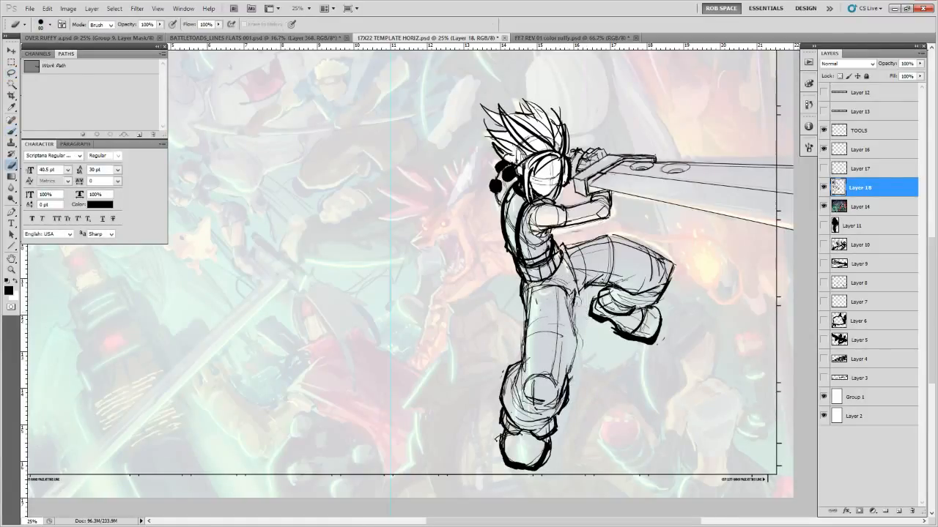
mouse_move(578, 312)
left_mouse_down()
mouse_move(579, 284)
mouse_move(570, 350)
left_mouse_up()
Try a black brush stroke down the torso from the chest to the hip, and undo it
key("b")
key("z")
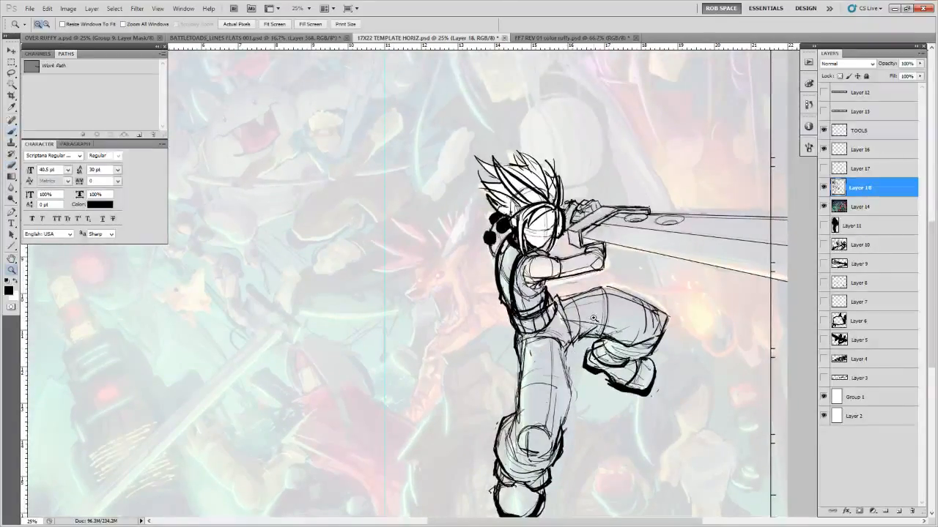
left_click(605, 313, "alt")
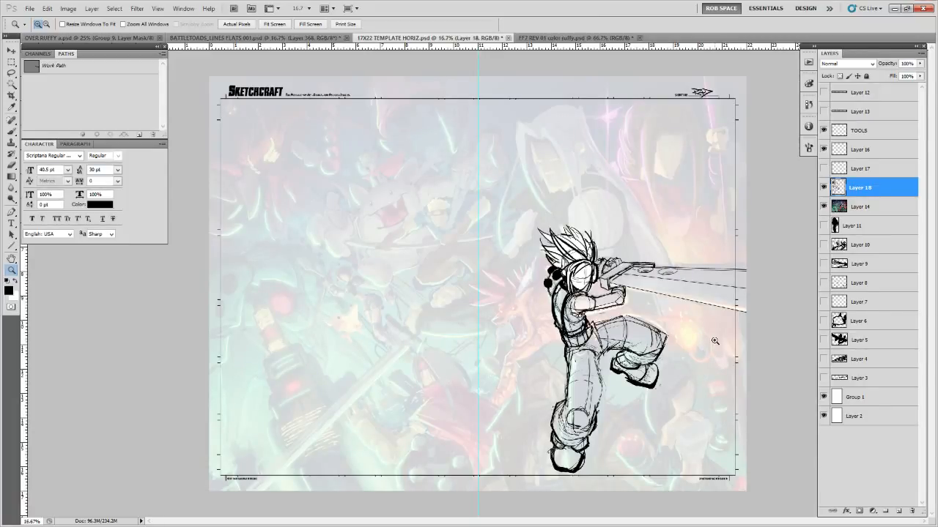
left_click(608, 261)
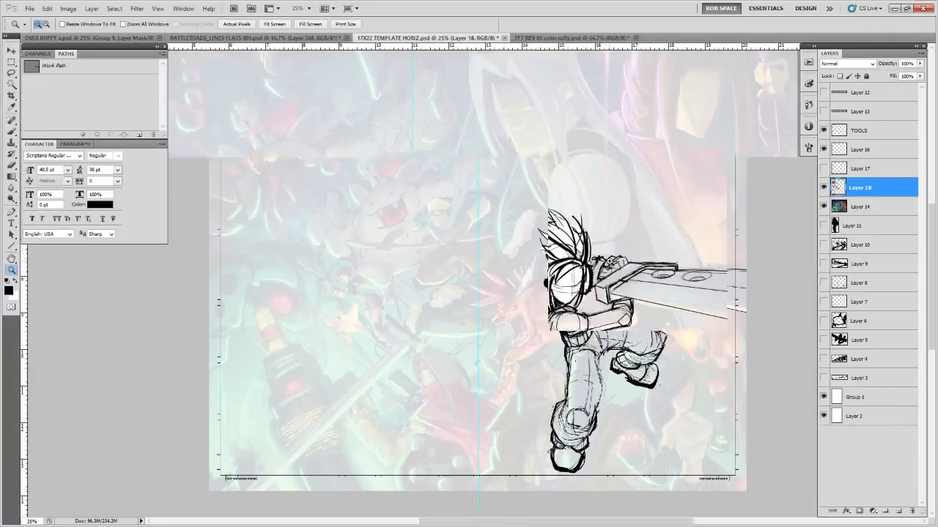
key("b")
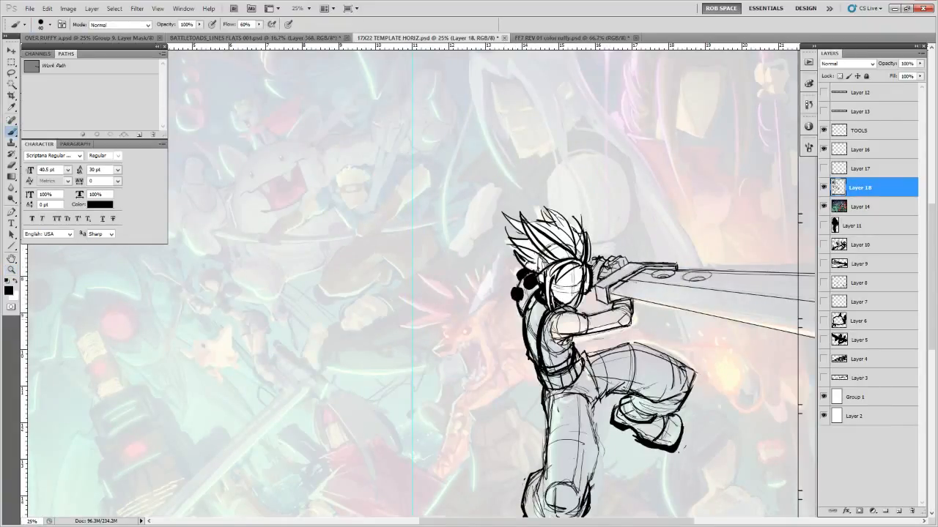
left_click_drag(572, 279, 565, 268)
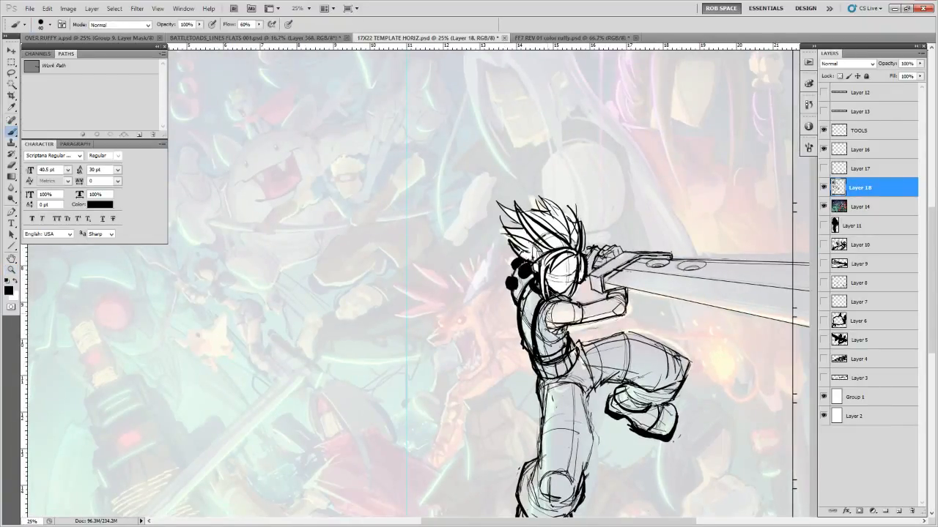
mouse_move(558, 303)
left_mouse_down()
mouse_move(547, 324)
mouse_move(585, 400)
left_mouse_up()
key("ctrl+z")
scroll(586, 401, "down", 3)
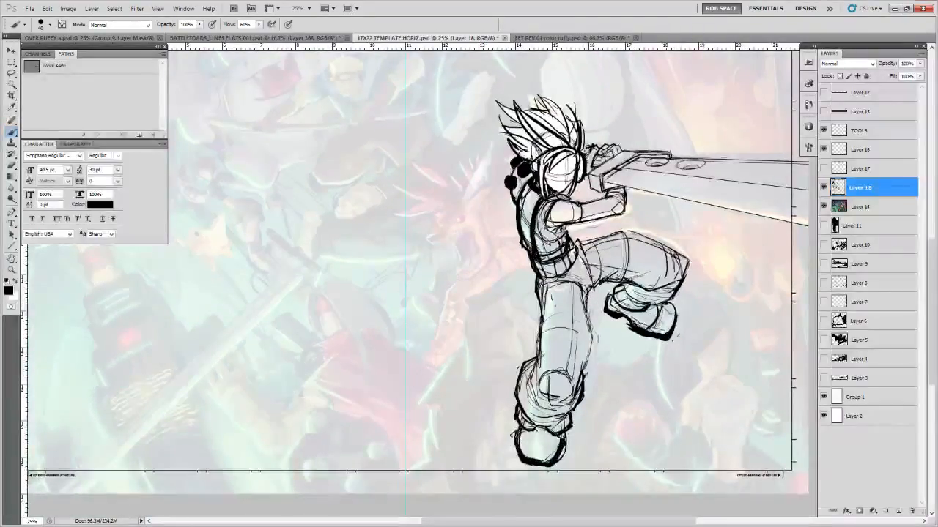
Redraw the extended leg's squared kneepad and add black contour bands across its thigh on Layer 18
mouse_move(590, 335)
left_mouse_down()
mouse_move(577, 389)
mouse_move(545, 400)
left_mouse_up()
left_click_drag(547, 377, 545, 401)
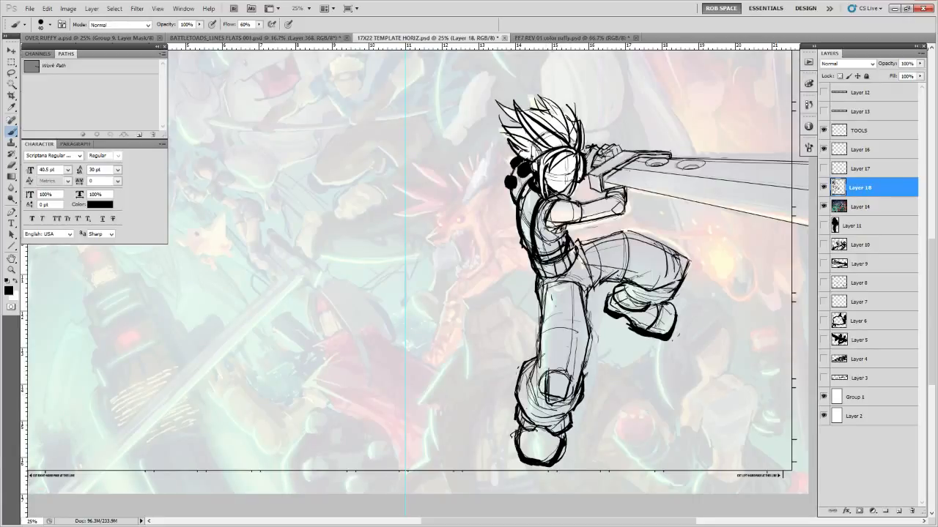
left_click_drag(541, 336, 590, 341)
mouse_move(542, 294)
left_mouse_down()
mouse_move(582, 291)
mouse_move(540, 345)
left_mouse_up()
mouse_move(534, 269)
left_mouse_down()
mouse_move(538, 307)
mouse_move(541, 295)
mouse_move(574, 337)
left_mouse_up()
key("e")
key("b")
On a new layer above Layer 18, sketch a head oval with a bent arm built from lines, joint circles and cylinders
left_click(898, 511)
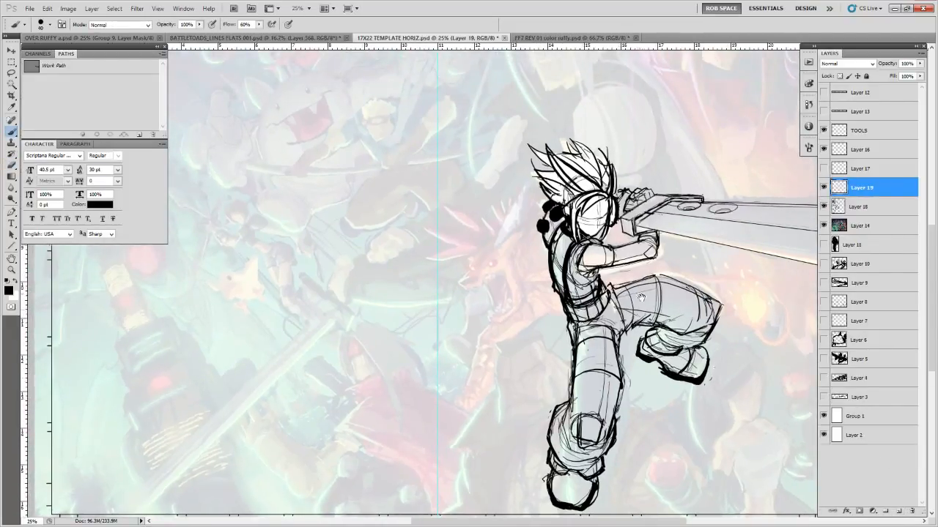
left_click_drag(612, 243, 576, 432)
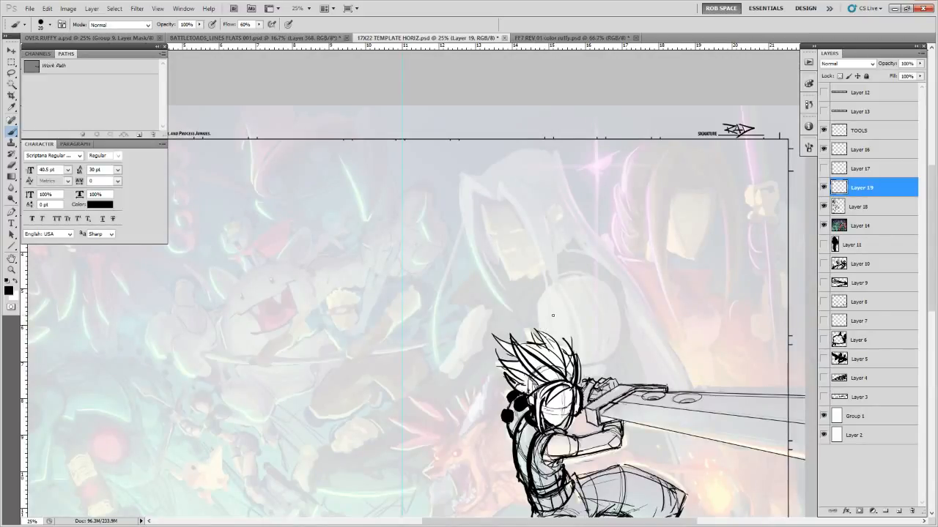
left_click_drag(411, 394, 603, 345)
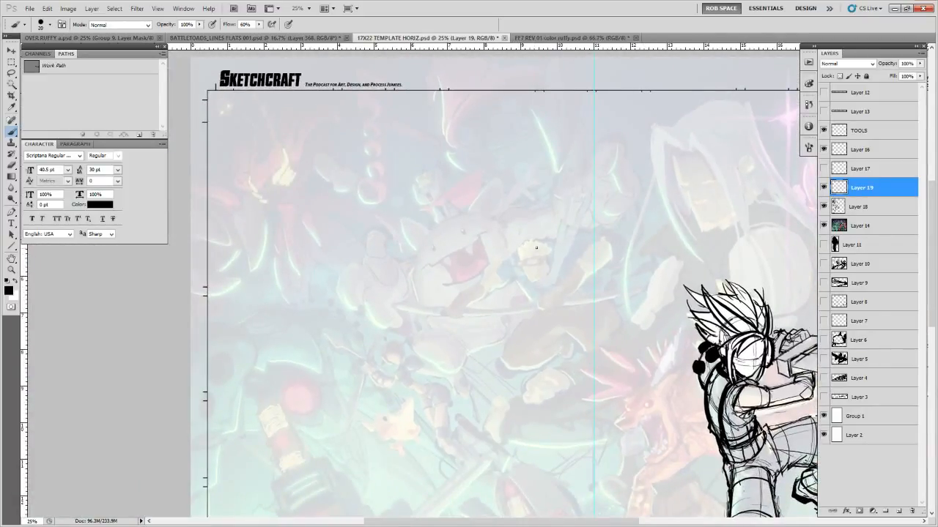
mouse_move(535, 247)
left_mouse_down()
mouse_move(526, 255)
mouse_move(545, 264)
mouse_move(536, 247)
mouse_move(575, 253)
left_mouse_up()
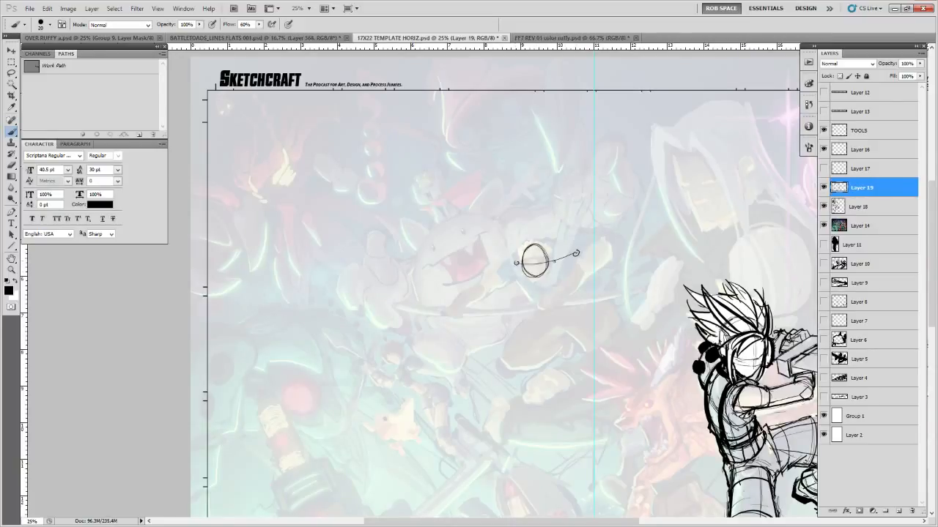
left_click_drag(608, 254, 561, 287)
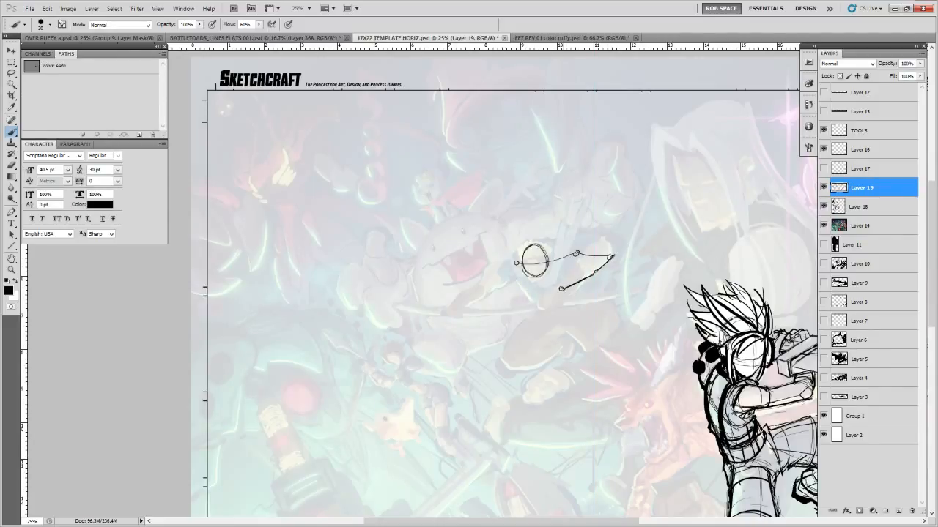
mouse_move(569, 295)
left_mouse_down()
mouse_move(560, 287)
mouse_move(548, 302)
left_mouse_up()
mouse_move(595, 262)
left_mouse_down()
mouse_move(562, 284)
mouse_move(617, 268)
mouse_move(570, 268)
mouse_move(583, 271)
mouse_move(579, 253)
left_mouse_up()
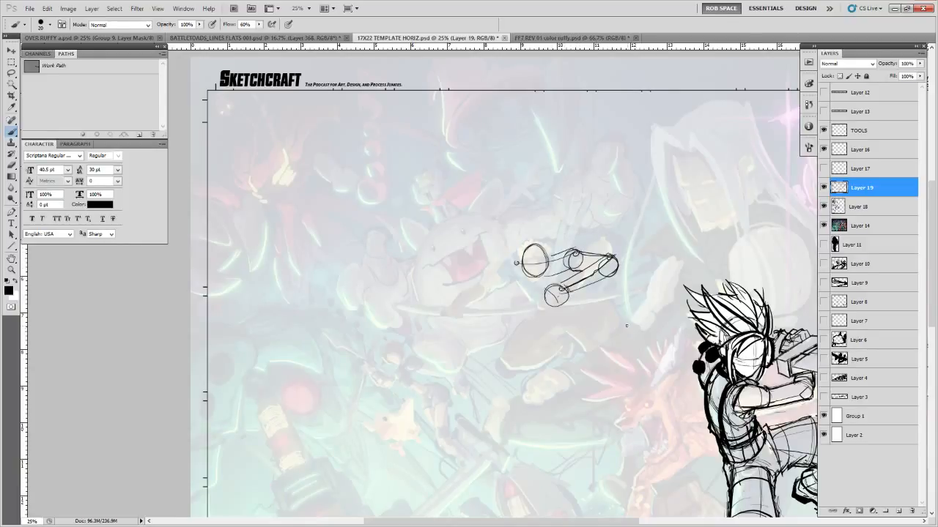
Sketch the opposite arm as a chain of ovals reaching down and away from the head oval
left_click_drag(655, 322, 607, 355)
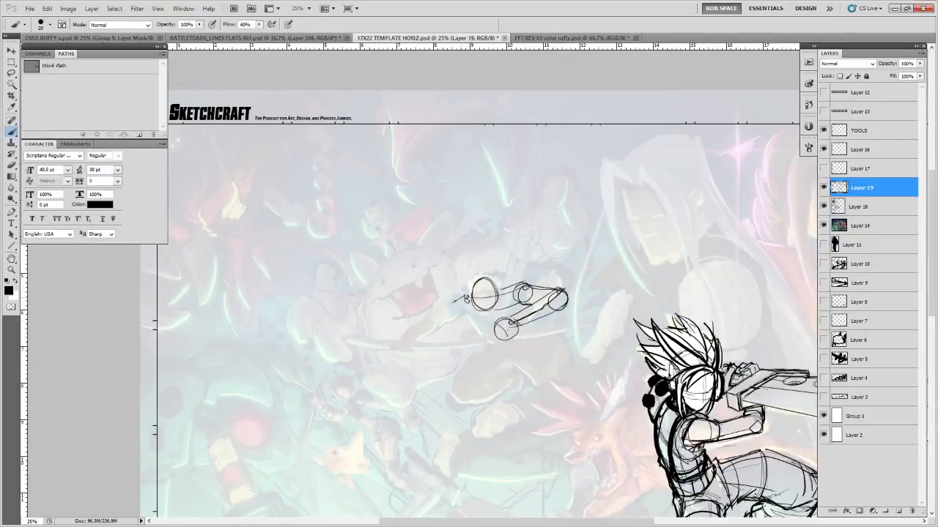
mouse_move(455, 299)
left_mouse_down()
mouse_move(467, 307)
mouse_move(448, 305)
mouse_move(455, 316)
left_mouse_up()
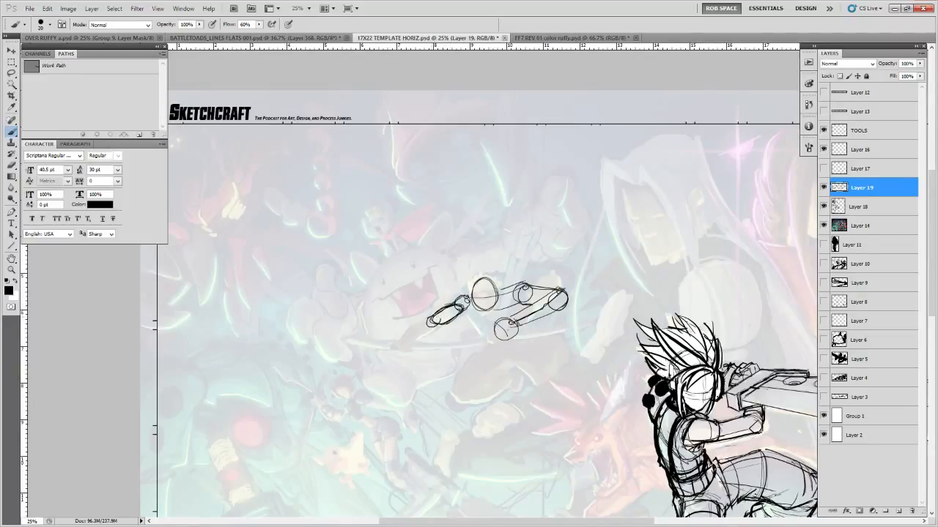
left_click_drag(437, 317, 393, 353)
left_click_drag(615, 410, 593, 397)
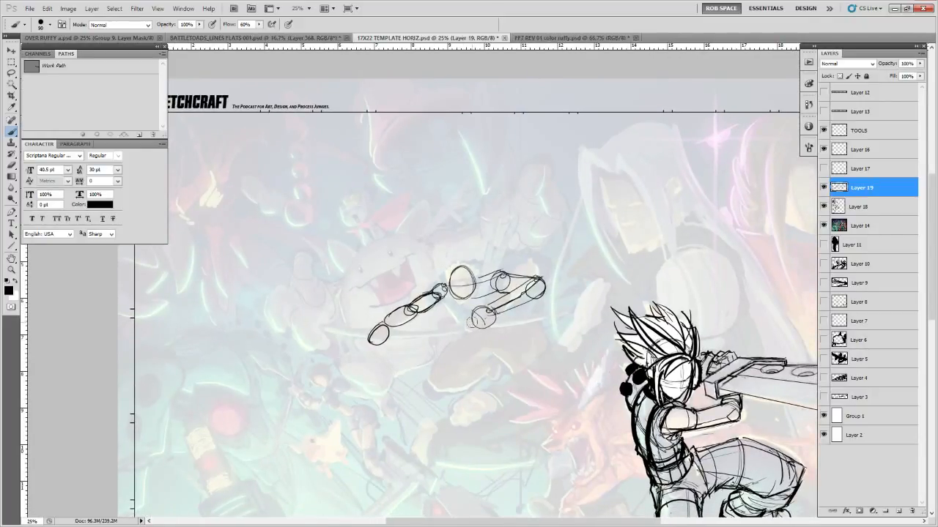
Paint a solid black silhouette of a head and two arms holding a staff, up and to the left of the oval construction
left_click_drag(477, 347, 653, 393)
mouse_move(507, 274)
left_mouse_down()
mouse_move(502, 281)
mouse_move(503, 264)
mouse_move(549, 294)
mouse_move(492, 326)
mouse_move(550, 299)
mouse_move(485, 274)
mouse_move(423, 290)
mouse_move(469, 290)
mouse_move(428, 290)
mouse_move(465, 288)
mouse_move(442, 279)
left_mouse_up()
key("e")
key("b")
mouse_move(451, 286)
left_mouse_down()
mouse_move(501, 273)
mouse_move(542, 282)
mouse_move(437, 279)
mouse_move(509, 325)
mouse_move(411, 264)
mouse_move(549, 351)
left_mouse_up()
left_click(549, 353)
mouse_move(516, 278)
left_mouse_down()
mouse_move(509, 284)
mouse_move(542, 277)
left_mouse_up()
left_click_drag(665, 347, 602, 363)
Draw white contour lines over the black silhouette to separate the head, shoulders and arm segments
key("x")
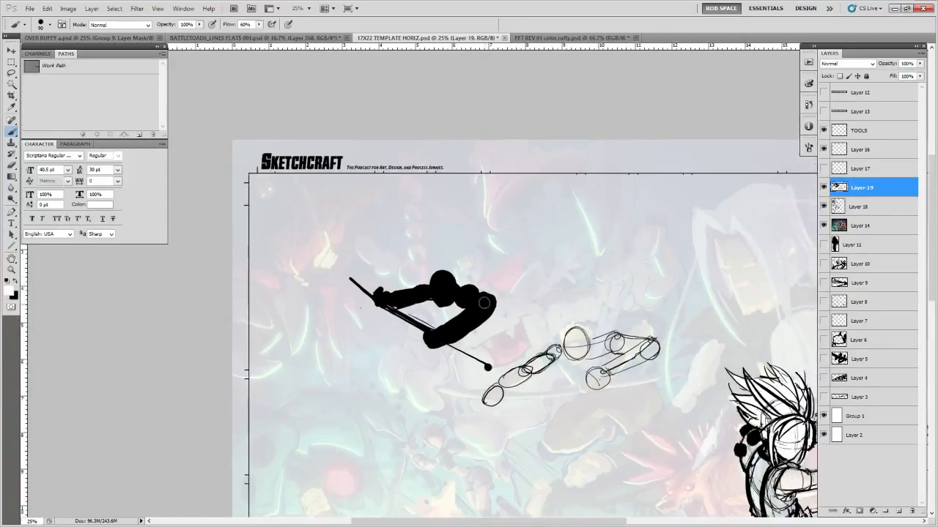
mouse_move(476, 296)
left_mouse_down()
mouse_move(441, 327)
mouse_move(463, 338)
mouse_move(449, 332)
mouse_move(470, 317)
mouse_move(458, 309)
left_mouse_up()
left_click_drag(440, 271, 436, 305)
mouse_move(441, 271)
left_mouse_down()
mouse_move(450, 304)
mouse_move(391, 293)
mouse_move(403, 306)
mouse_move(387, 315)
mouse_move(421, 303)
left_mouse_up()
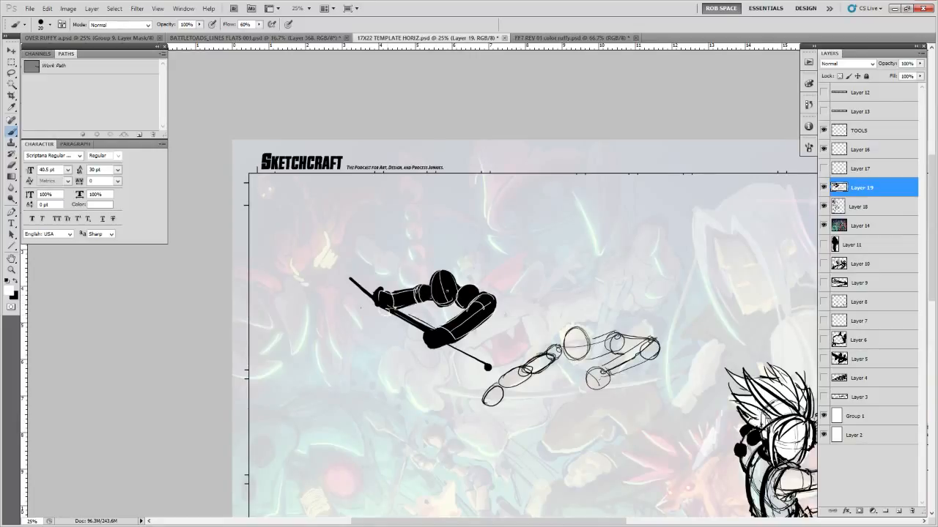
Hide Layer 19 and add an empty layer directly above Layer 18, with a smaller black brush ready
left_click_drag(710, 428, 629, 358)
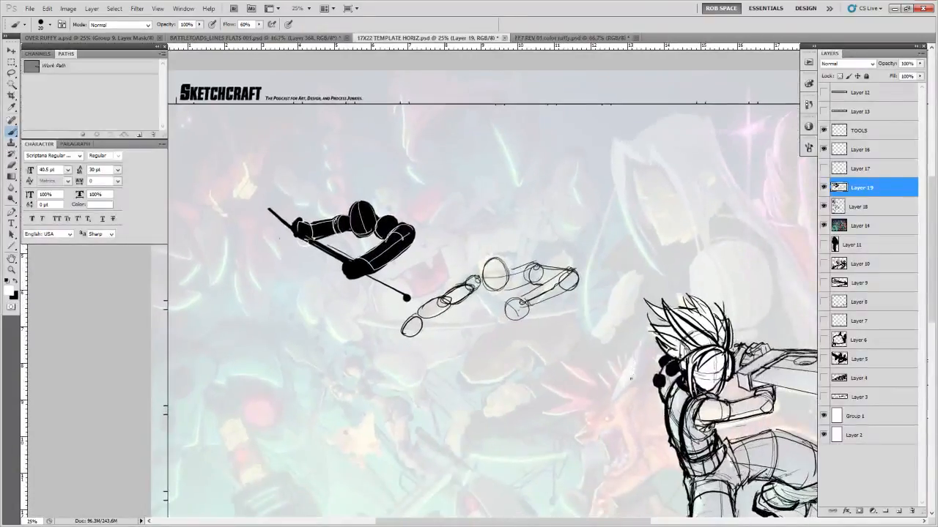
left_click(824, 187)
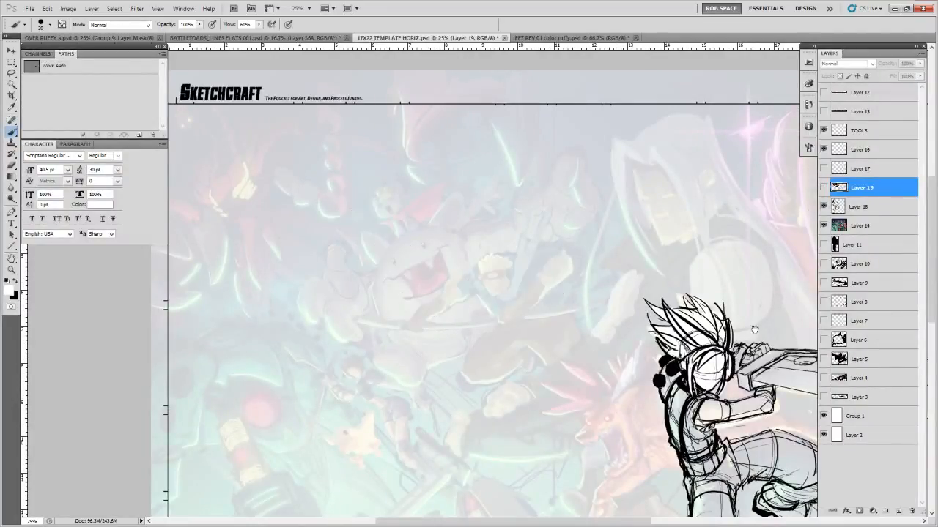
left_click_drag(738, 445, 529, 272)
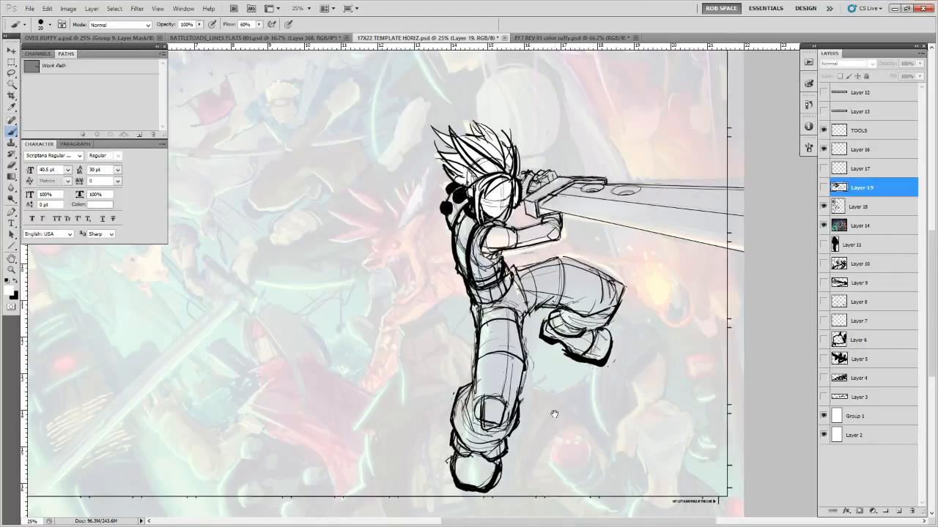
left_click_drag(498, 448, 527, 403)
key("v")
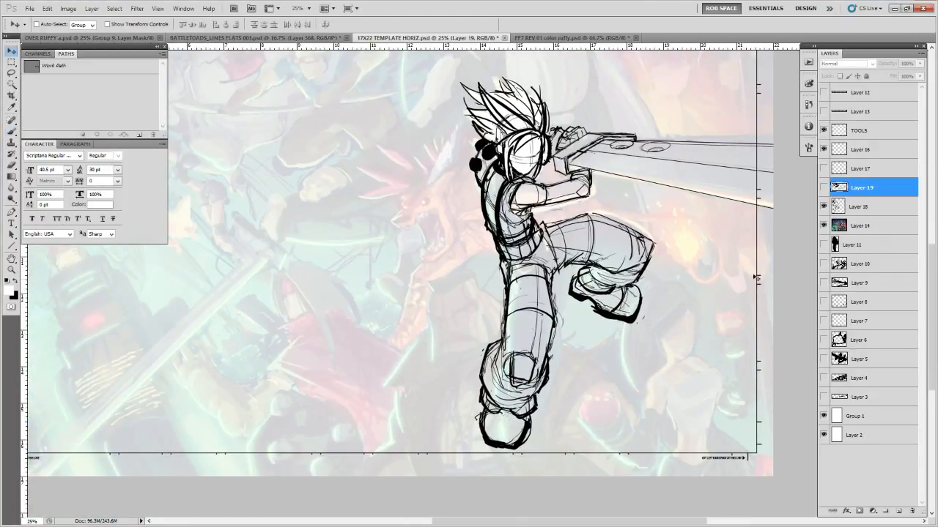
key("alt+bracketleft")
key("b")
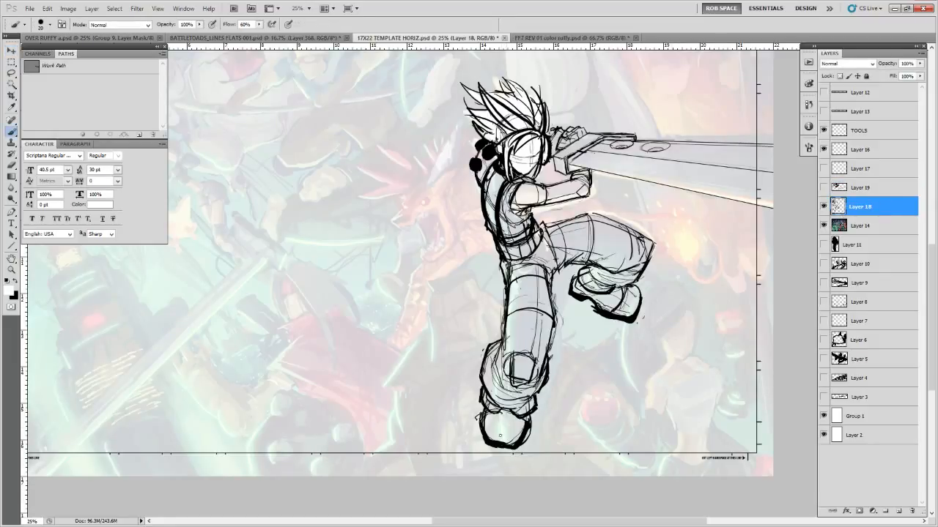
key("x")
key("bracketleft")
left_click(899, 510)
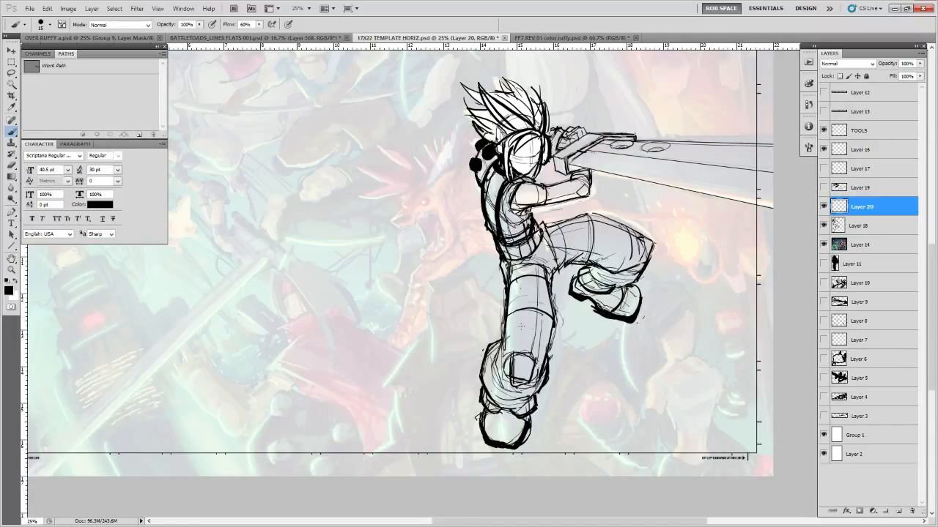
left_click_drag(445, 285, 463, 253)
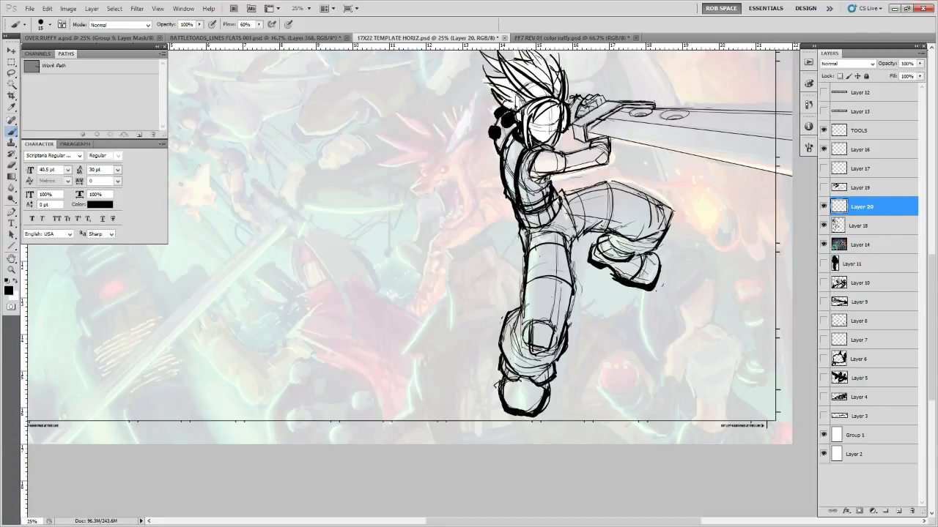
Create a new document with the offered settings and paste the copied picture into it
key("ctrl+n")
key("Return")
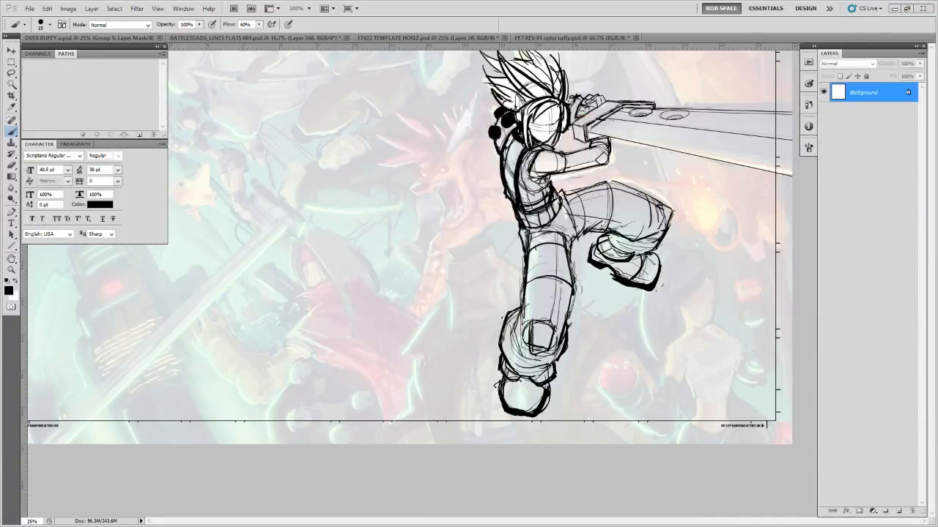
key("ctrl+v")
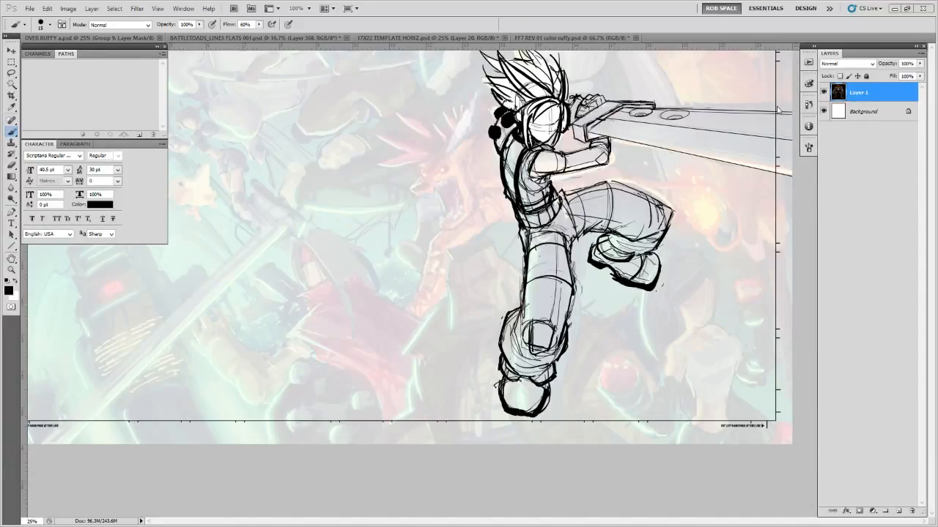
Isolate the pasted figure from its dark background with the Magic Wand at tolerance 24, turning Contiguous off
key("w")
left_click(307, 184)
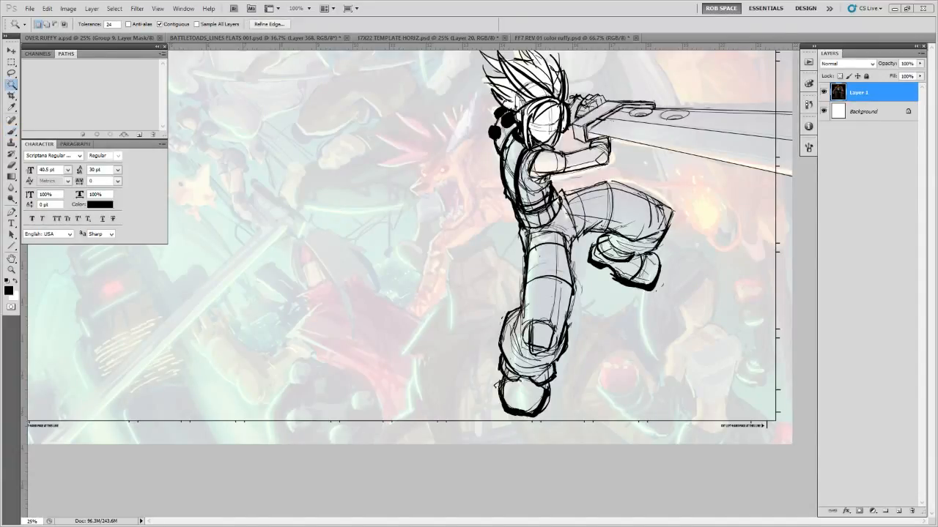
key("ctrl+x")
key("ctrl+z")
left_click(164, 25)
left_click(175, 26)
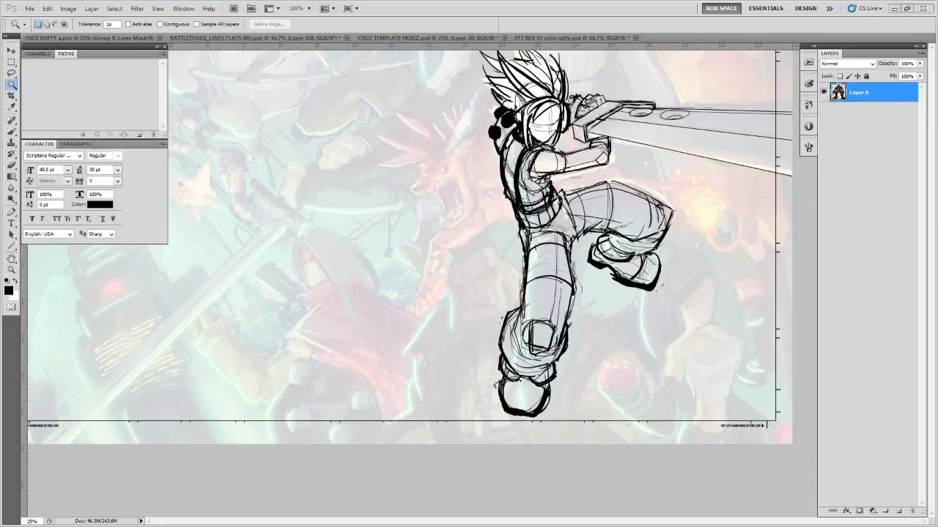
Duplicate the isolated figure's layer and brighten the copy with Levels, raising the midtone input to 2.03
key("ctrl+j")
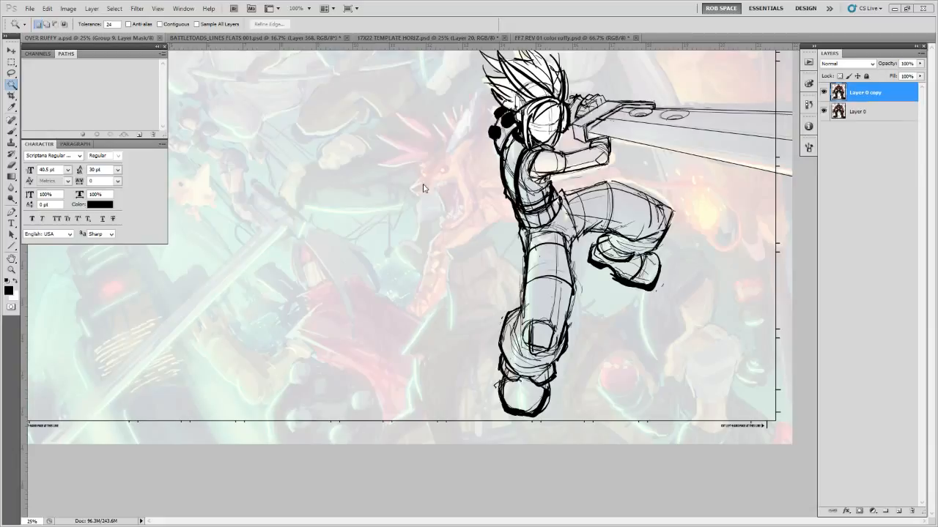
left_click(68, 8)
mouse_move(71, 33)
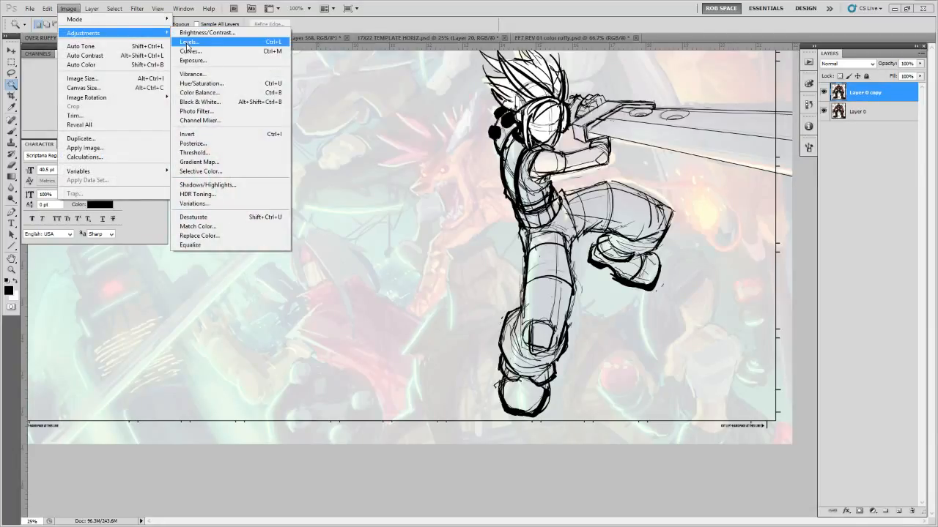
left_click(194, 42)
mouse_move(670, 293)
left_mouse_down()
mouse_move(681, 291)
mouse_move(662, 290)
left_mouse_up()
left_click_drag(730, 293, 698, 293)
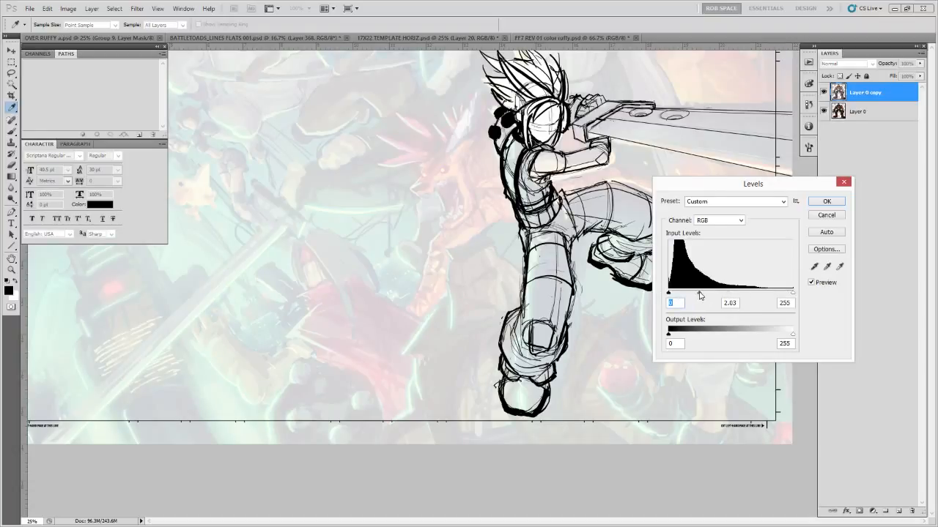
left_click(823, 203)
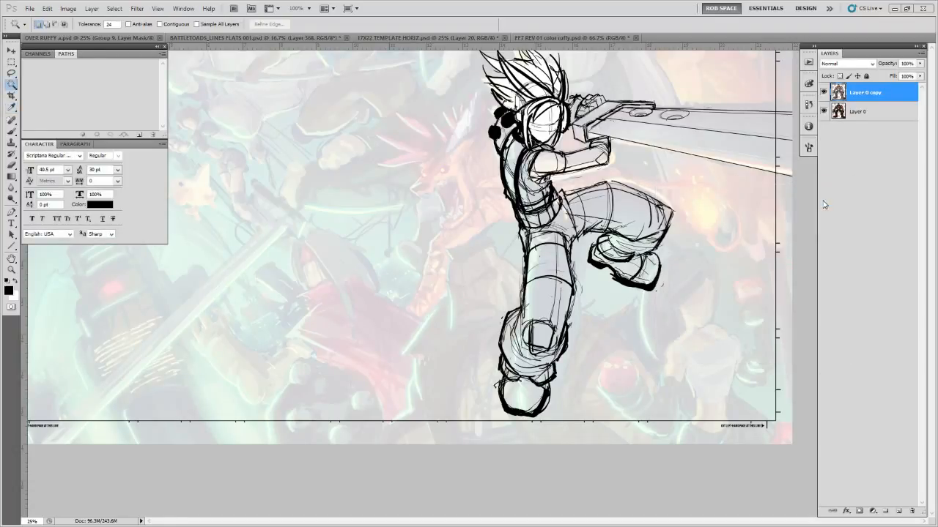
Switch back to the 17x22 template and draw a thin vertical guideline beside the swordsman's extended leg on Layer 20 at 50% zoom
key("ctrl+Tab")
key("b")
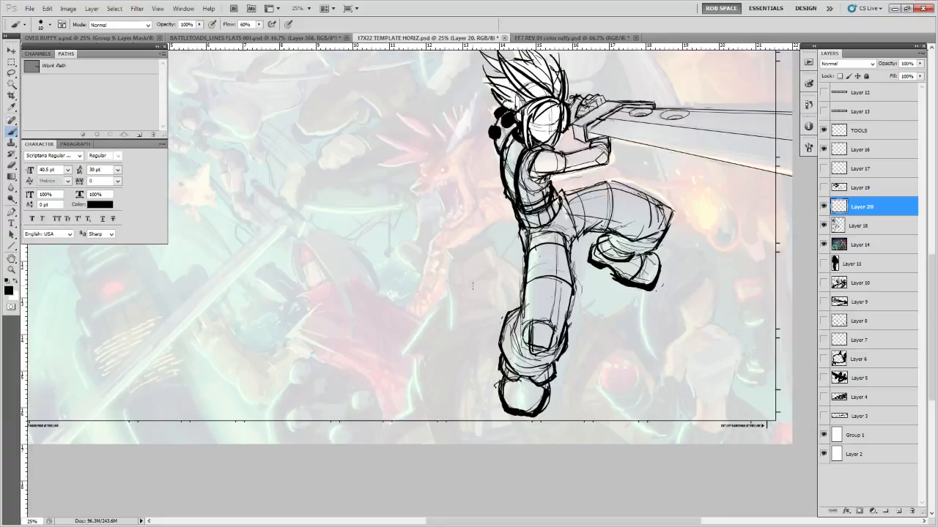
key("z")
left_click(482, 292)
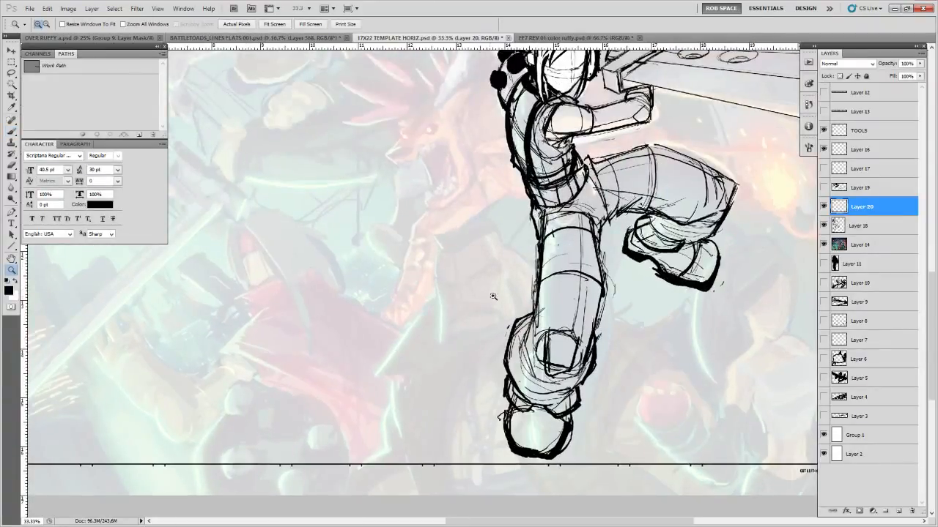
key("b")
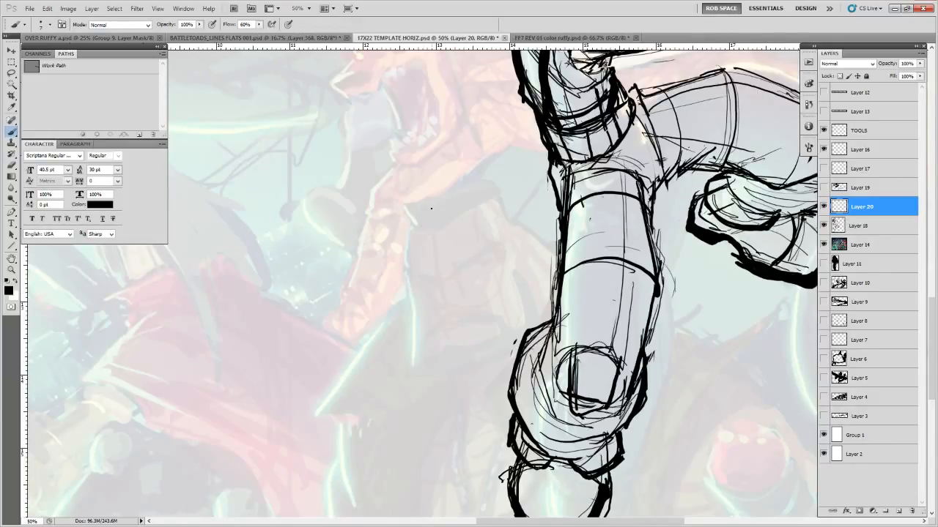
mouse_move(431, 209)
left_mouse_down()
mouse_move(438, 291)
mouse_move(432, 252)
mouse_move(439, 291)
mouse_move(481, 328)
mouse_move(526, 323)
left_mouse_up()
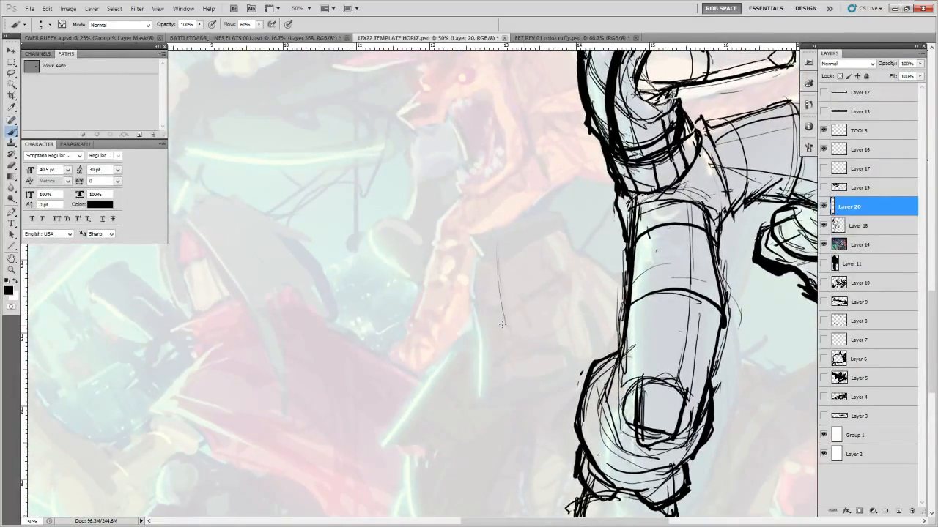
Sketch a short cross mark at the guideline's foot and a slanted angry eye beside it, undoing the trial stroke for the opposite eye
mouse_move(504, 313)
left_mouse_down()
mouse_move(413, 352)
mouse_move(424, 353)
left_mouse_up()
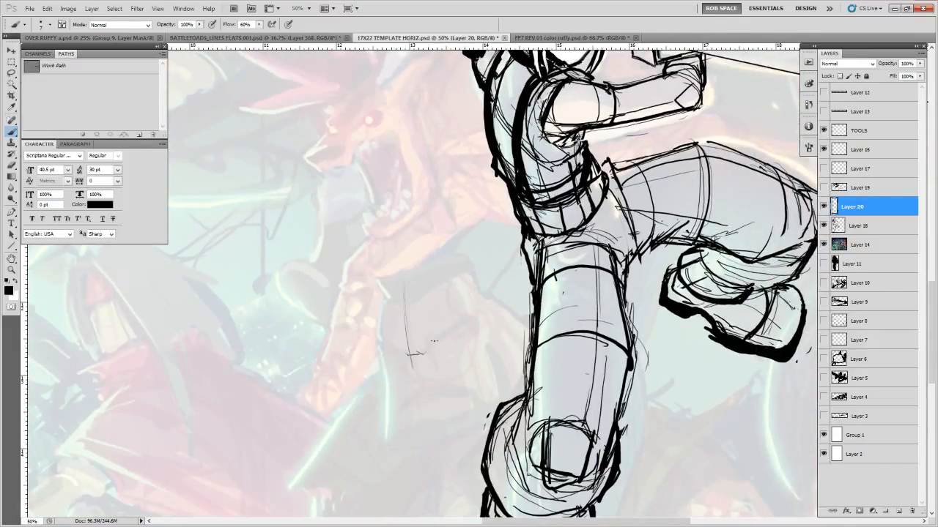
left_click_drag(475, 330, 470, 337)
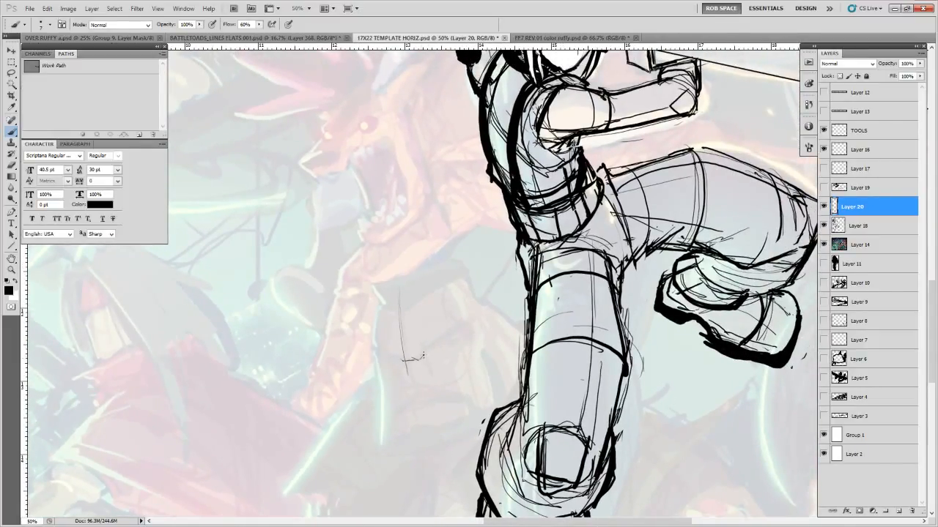
mouse_move(421, 358)
left_mouse_down()
mouse_move(493, 318)
mouse_move(468, 338)
mouse_move(498, 336)
left_mouse_up()
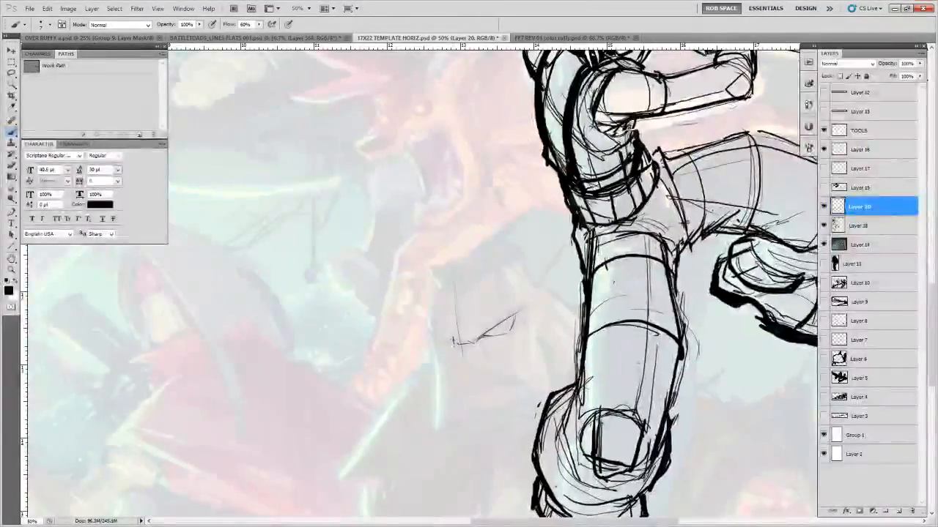
left_click_drag(430, 333, 453, 342)
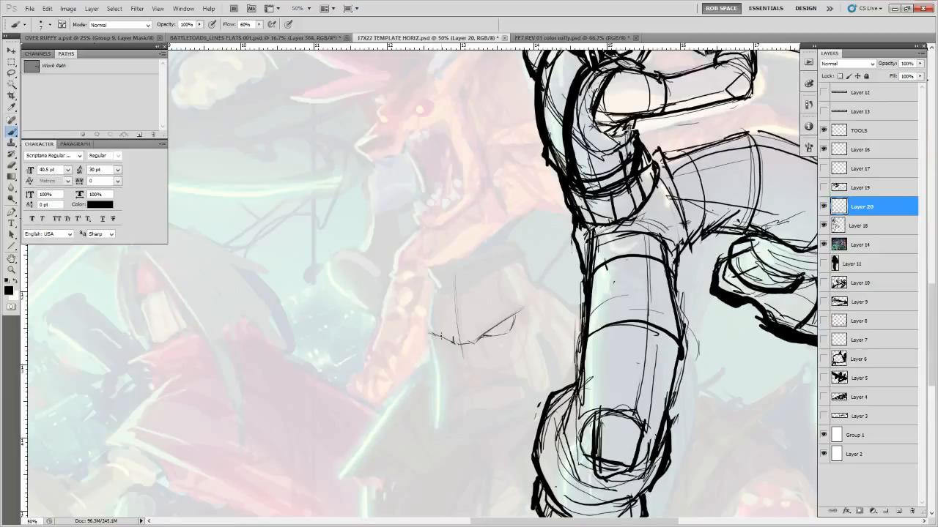
key("ctrl+z")
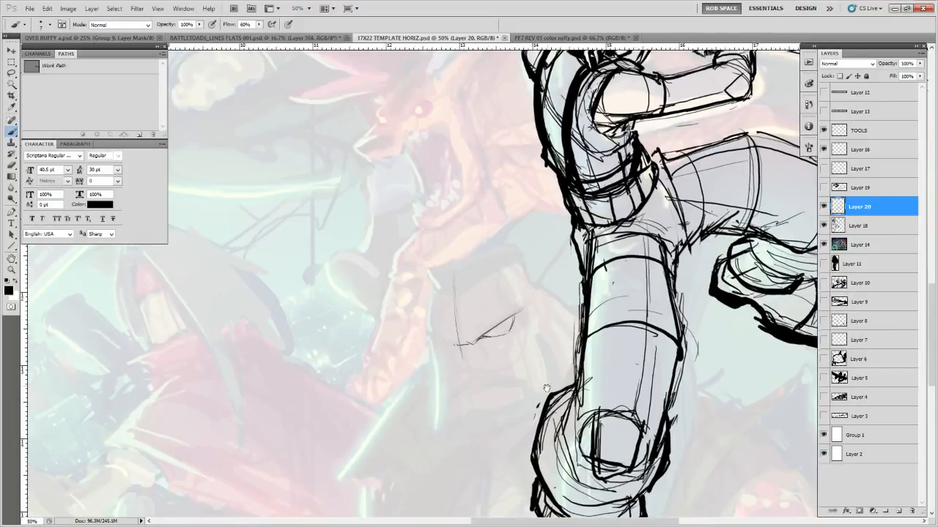
Draw the opposite slanted brow, an angular nose below the guideline, and a small pupil in the larger eye
left_click_drag(546, 388, 479, 416)
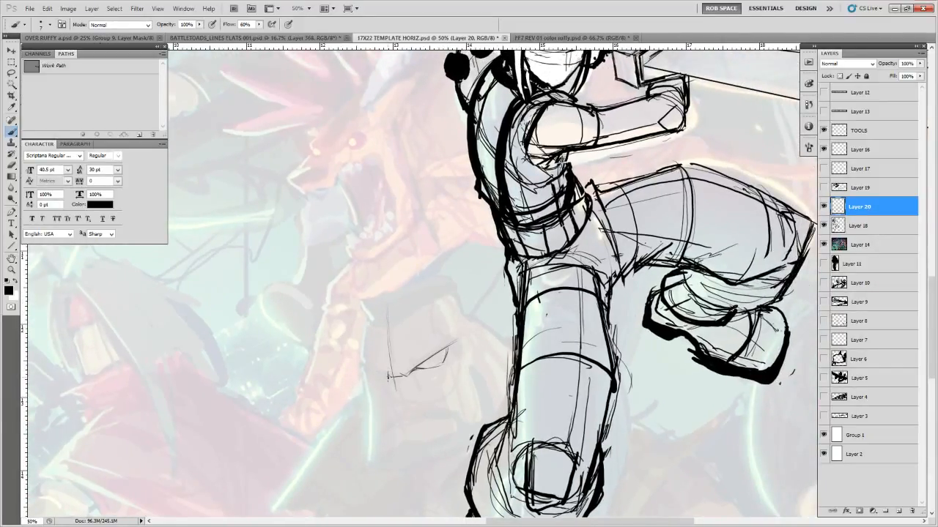
mouse_move(389, 377)
left_mouse_down()
mouse_move(363, 358)
mouse_move(385, 373)
mouse_move(363, 360)
mouse_move(496, 331)
mouse_move(455, 341)
mouse_move(456, 355)
mouse_move(472, 354)
mouse_move(450, 342)
mouse_move(488, 338)
left_mouse_up()
left_click(457, 342)
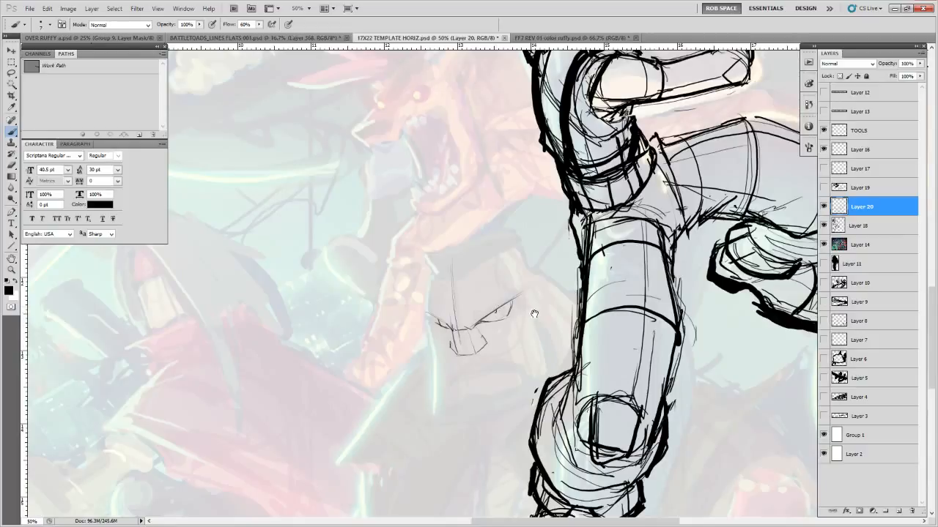
left_click_drag(535, 314, 509, 329)
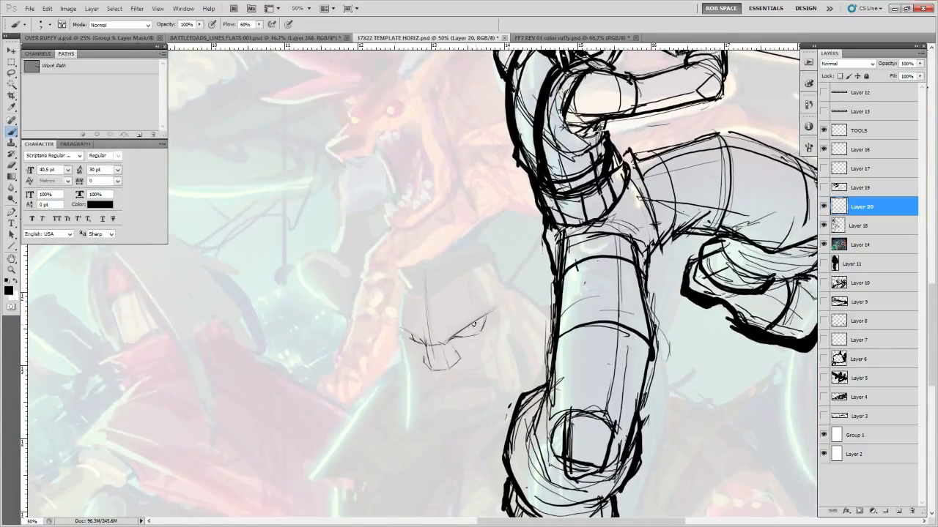
Extend both brows outward with upturned hooked ends and refine the nose and scowl between the eyes
mouse_move(482, 296)
left_mouse_down()
mouse_move(480, 337)
mouse_move(468, 332)
left_mouse_up()
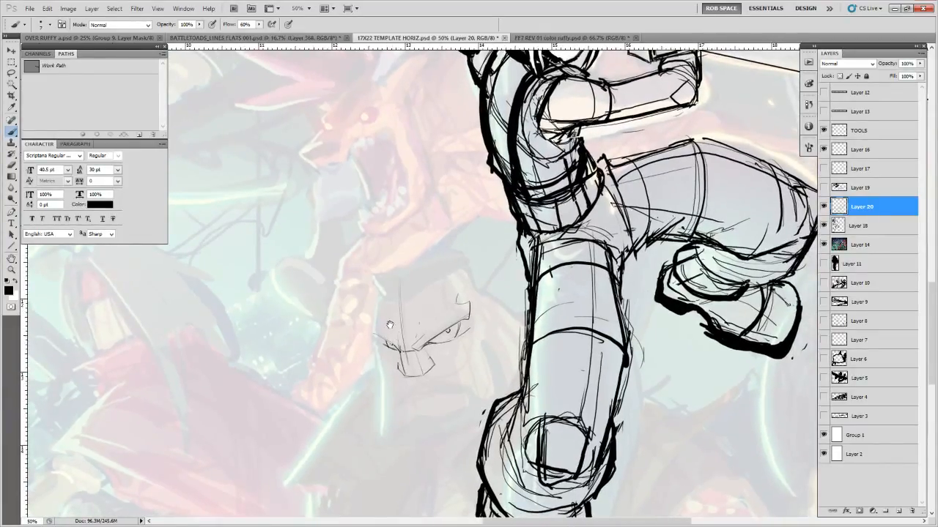
left_click_drag(371, 320, 376, 335)
left_click_drag(509, 339, 463, 292)
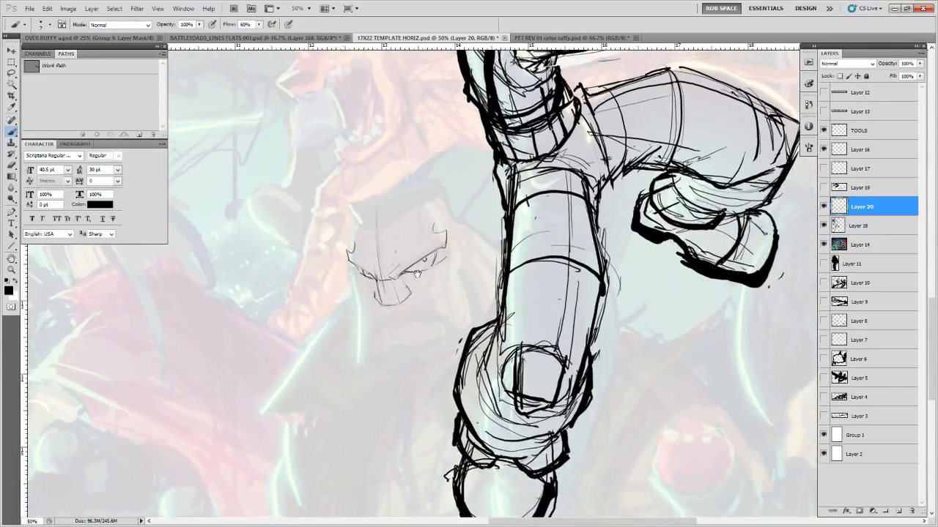
mouse_move(400, 286)
left_mouse_down()
mouse_move(401, 307)
mouse_move(393, 283)
left_mouse_up()
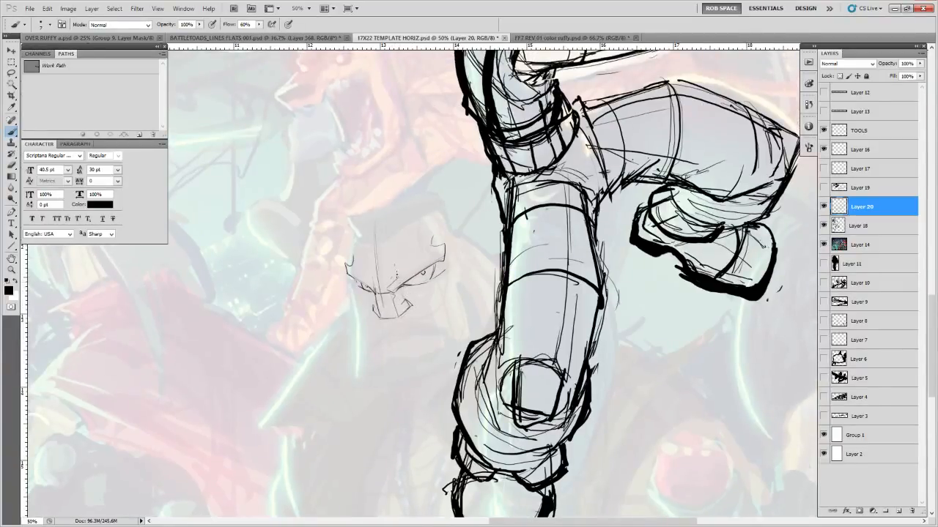
left_click_drag(420, 245, 418, 257)
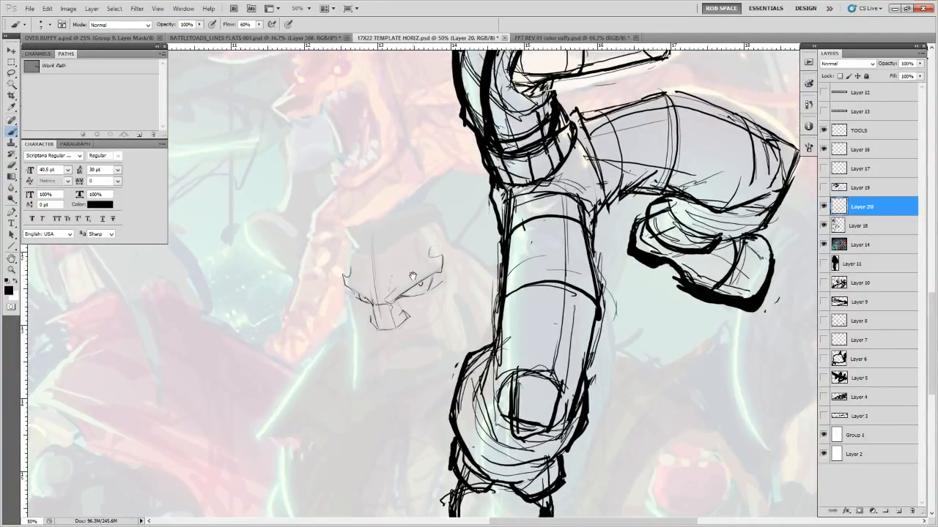
Outline the face below the brows with a straight cheek line, a broad boxy chin and an angled far jaw
left_click_drag(420, 336, 413, 257)
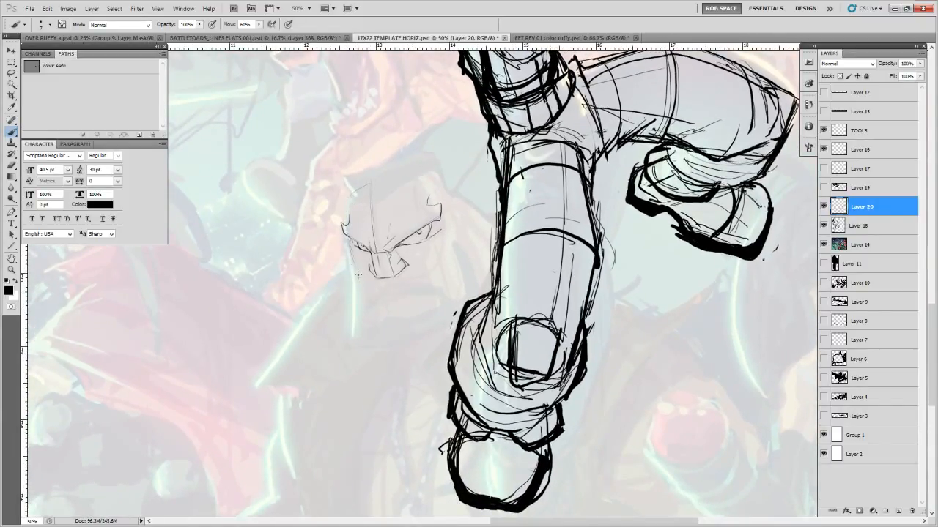
mouse_move(344, 227)
left_mouse_down()
mouse_move(359, 332)
mouse_move(427, 341)
left_mouse_up()
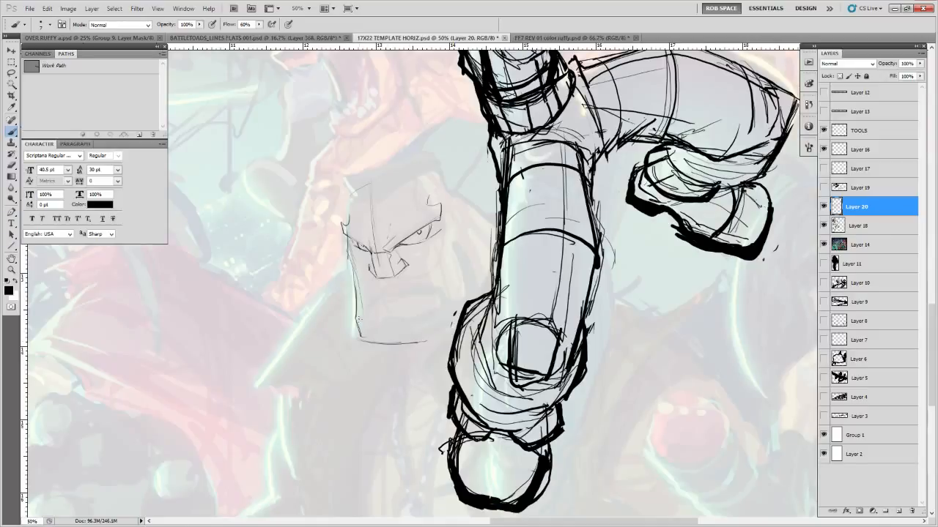
mouse_move(358, 318)
left_mouse_down()
mouse_move(402, 313)
mouse_move(427, 339)
left_mouse_up()
left_click_drag(436, 320, 427, 334)
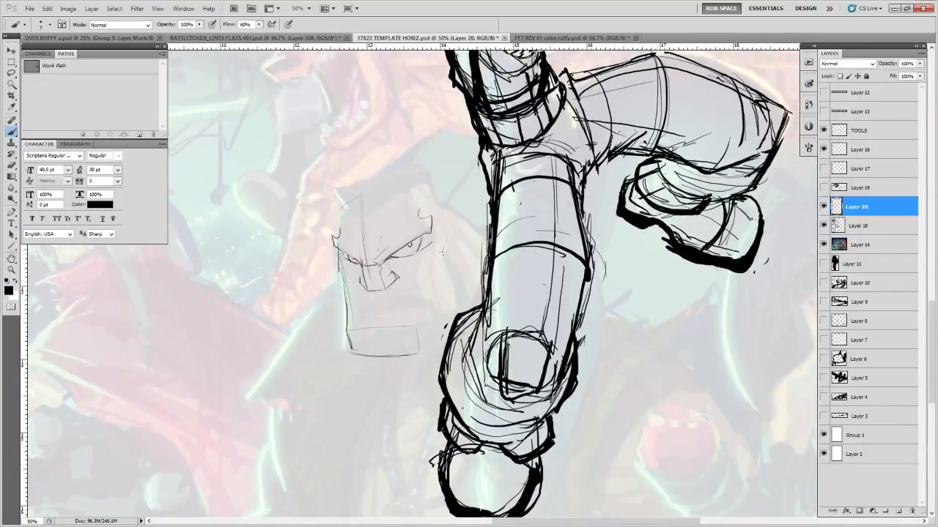
mouse_move(442, 253)
left_mouse_down()
mouse_move(457, 298)
mouse_move(424, 356)
mouse_move(519, 317)
left_mouse_up()
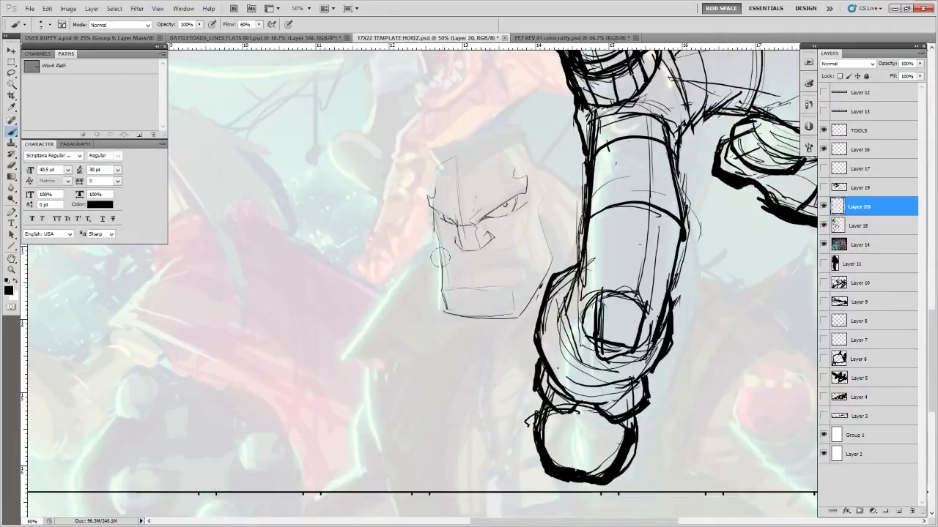
Reinforce the straight cheek contour from the brow down to the chin corner and touch up the jawline
left_click_drag(443, 307, 422, 339)
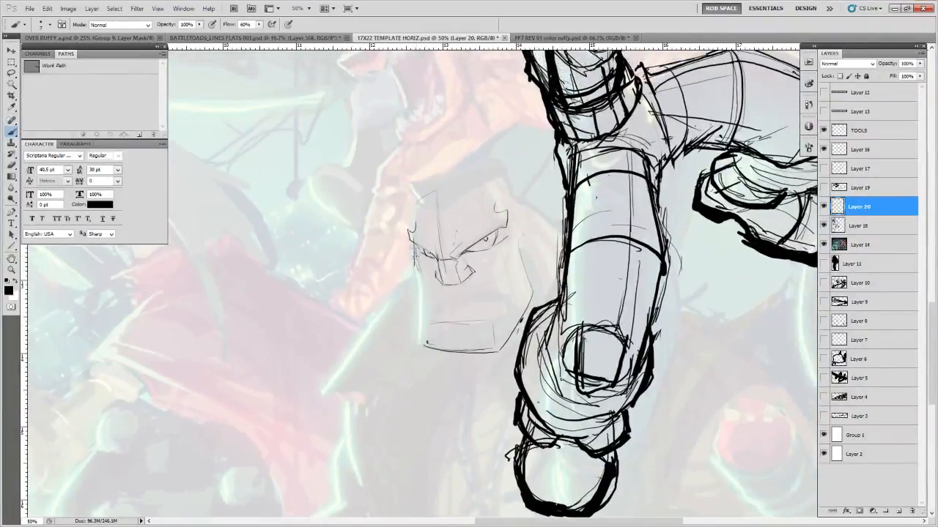
left_click_drag(413, 260, 423, 325)
left_click_drag(414, 265, 424, 339)
left_click_drag(510, 247, 433, 291)
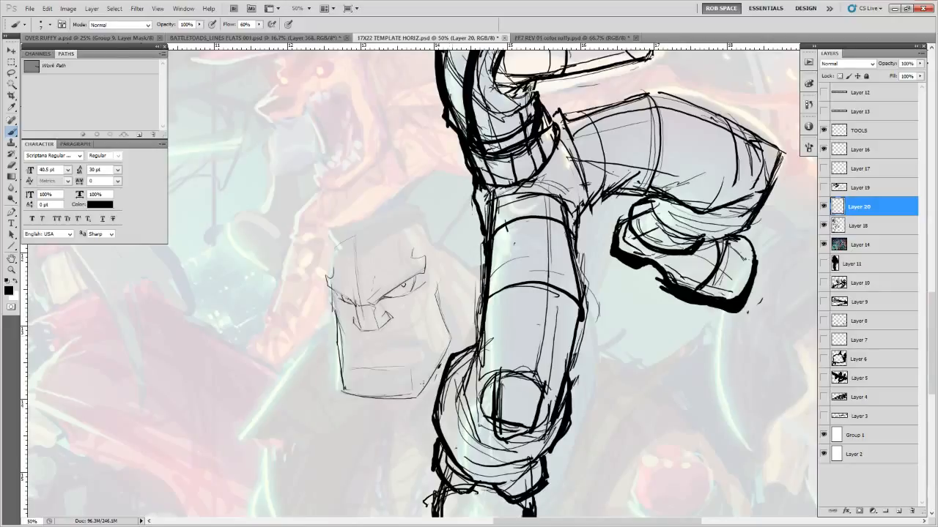
left_click_drag(417, 402, 478, 380)
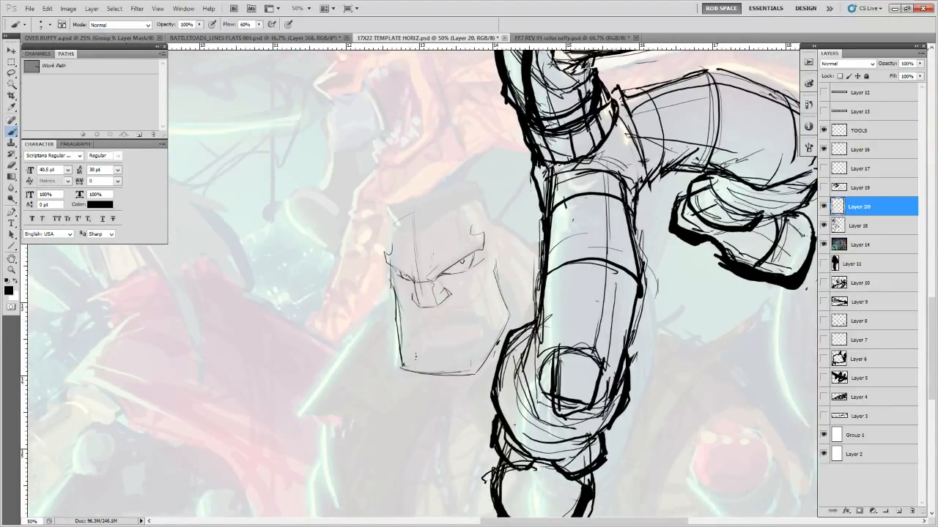
Sketch the square chin block and the cheek plane line on the angular face
mouse_move(410, 343)
left_mouse_down()
mouse_move(480, 349)
mouse_move(474, 371)
left_mouse_up()
left_click_drag(481, 298, 451, 335)
left_click_drag(457, 298, 452, 327)
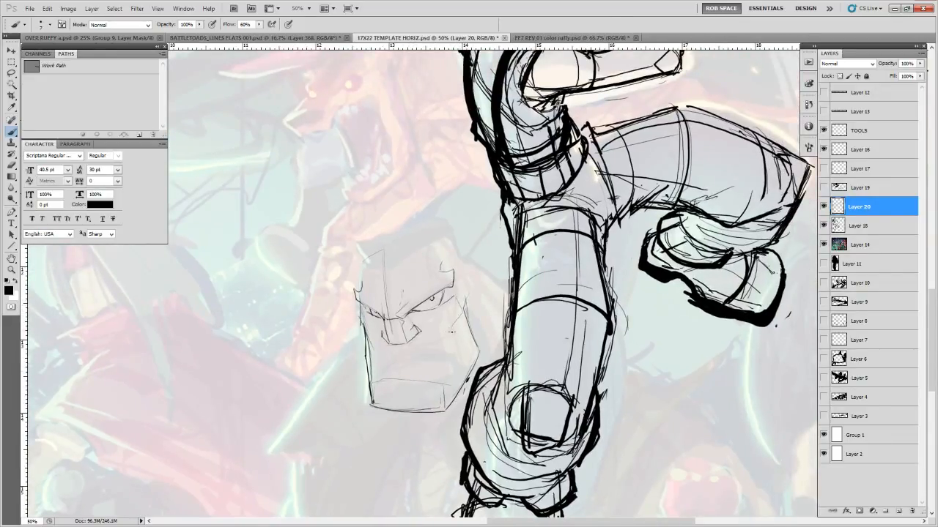
left_click_drag(456, 377, 526, 353)
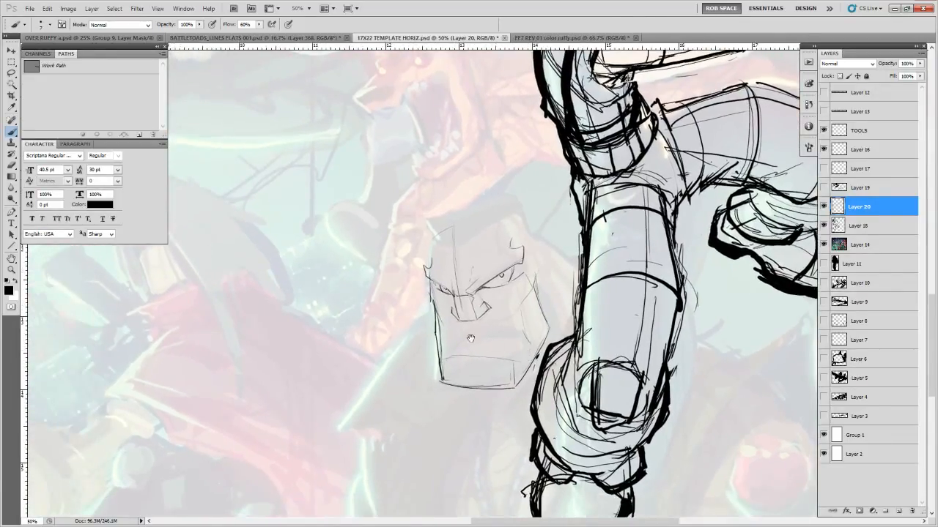
Draw the closed, frowning mouth and the groove below the nose, above the chin block
left_click_drag(470, 344, 498, 339)
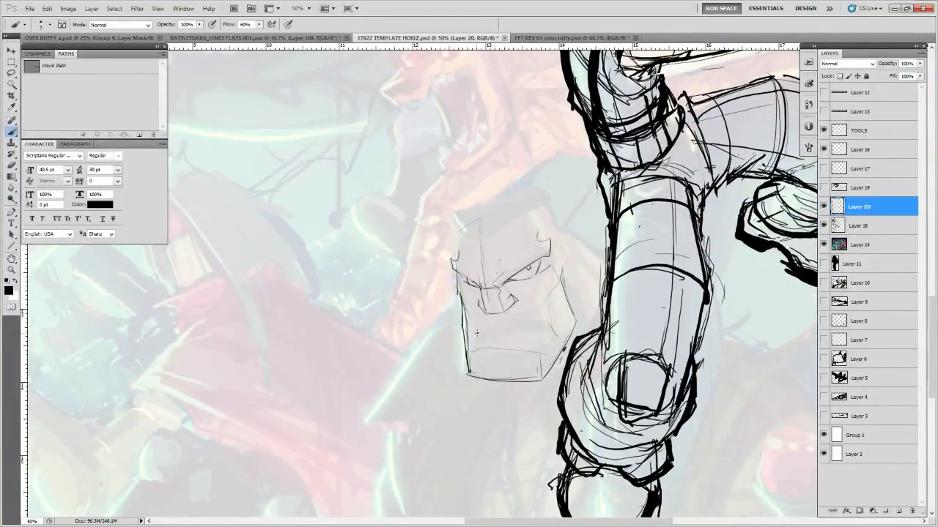
left_click_drag(504, 330, 545, 332)
left_click_drag(465, 353, 545, 356)
left_click_drag(583, 318, 507, 369)
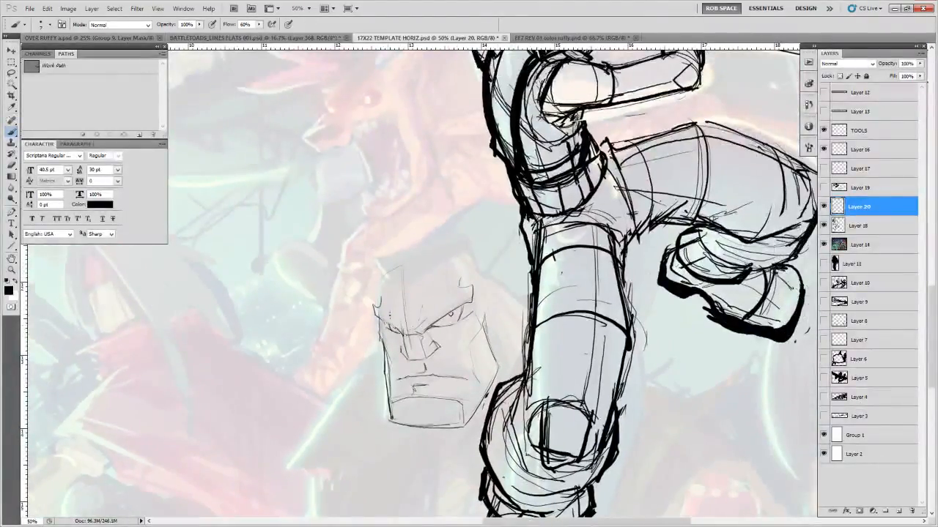
Erase and redraw the lines of the eye and brow on the ear side of the face
left_click_drag(466, 336, 407, 294)
key("e")
key("b")
mouse_move(319, 276)
left_mouse_down()
mouse_move(338, 243)
mouse_move(344, 268)
left_mouse_up()
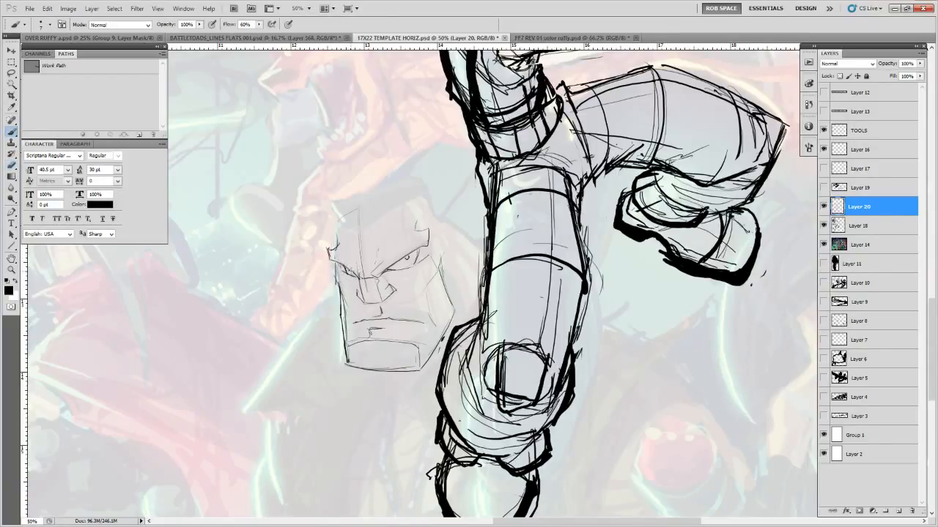
key("e")
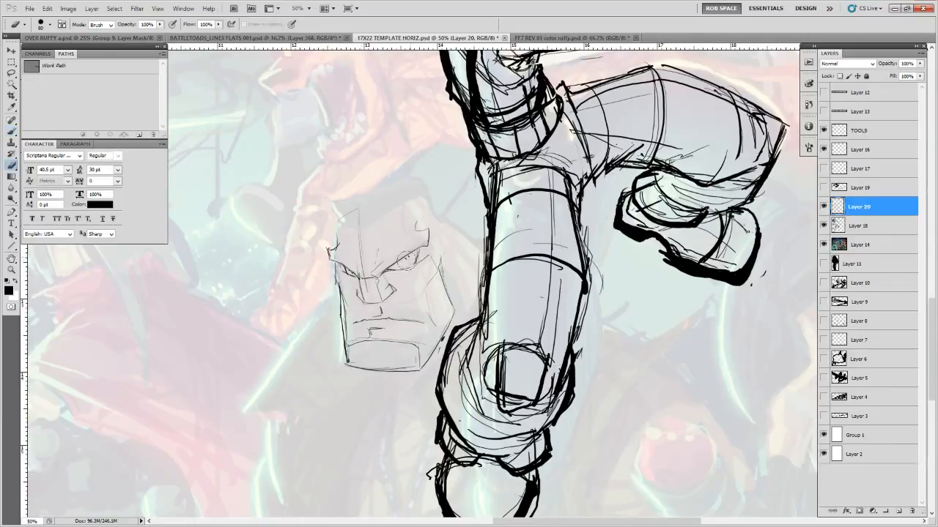
left_click_drag(405, 265, 408, 257)
key("b")
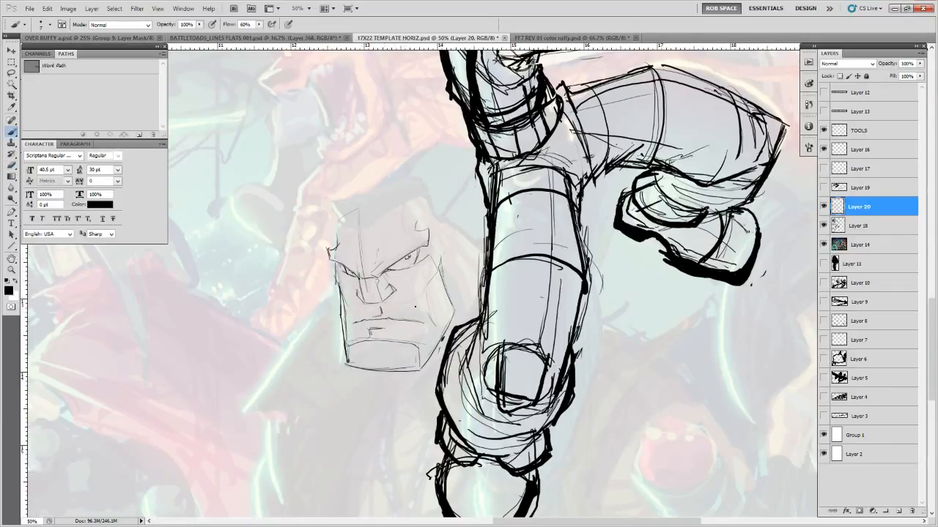
Add a crease beside the nose and mouth, and refine the jaw and chin with a vertical centre line
mouse_move(388, 281)
left_mouse_down()
mouse_move(436, 329)
mouse_move(422, 313)
mouse_move(434, 337)
left_mouse_up()
left_click_drag(439, 280, 441, 286)
left_click_drag(341, 294, 346, 359)
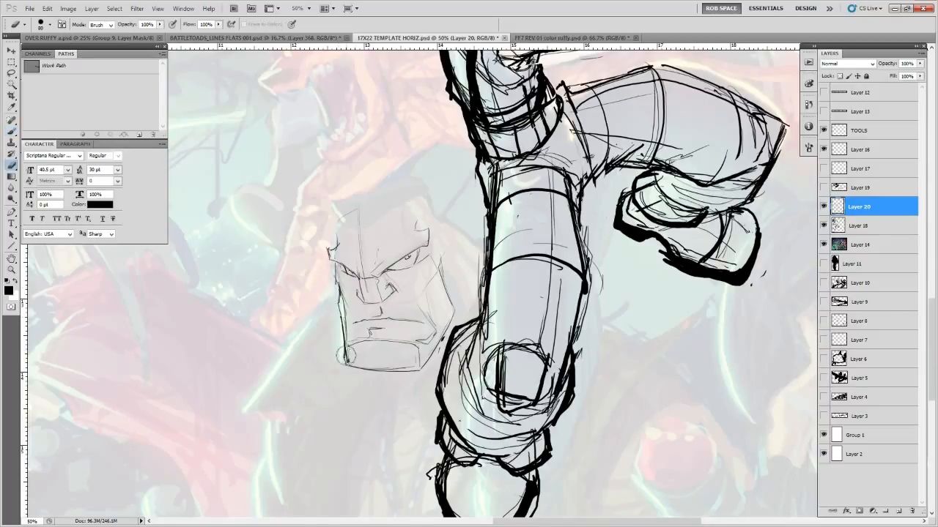
left_click_drag(343, 344, 347, 361)
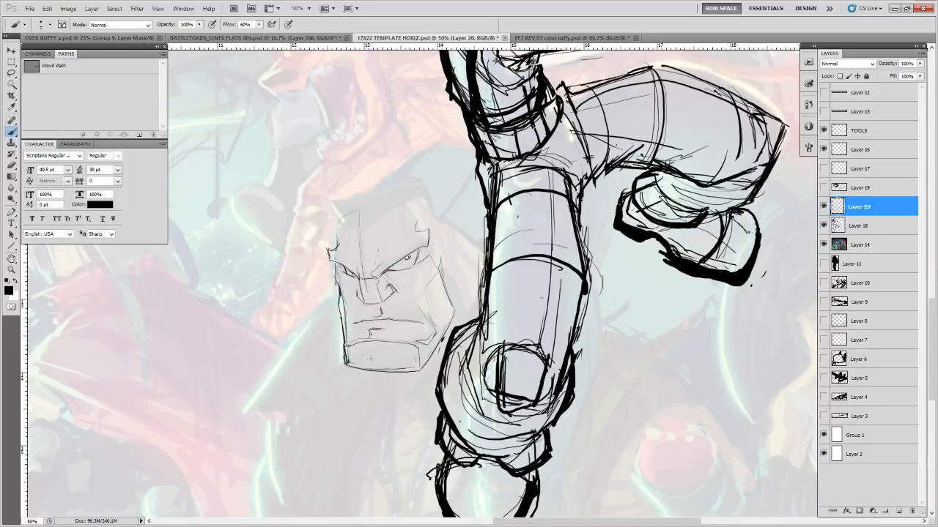
left_click_drag(371, 350, 370, 366)
left_click_drag(426, 262, 422, 311)
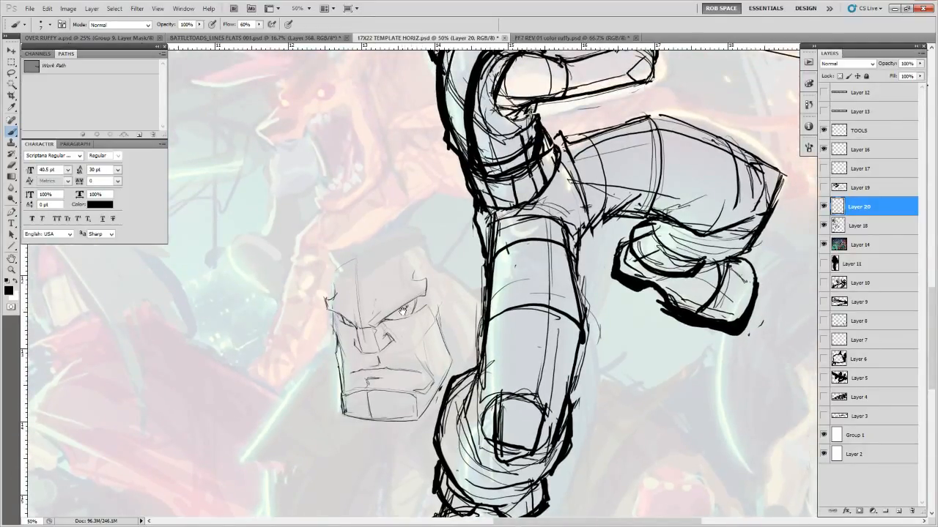
Sketch the ear beside the brow and strengthen the cheek and jaw line running down from it
mouse_move(400, 315)
left_mouse_down()
mouse_move(404, 337)
mouse_move(439, 285)
mouse_move(427, 245)
mouse_move(413, 272)
mouse_move(411, 249)
mouse_move(415, 266)
left_mouse_up()
mouse_move(417, 233)
left_mouse_down()
mouse_move(437, 264)
mouse_move(431, 315)
left_mouse_up()
key("e")
key("b")
mouse_move(418, 280)
left_mouse_down()
mouse_move(438, 323)
mouse_move(412, 270)
mouse_move(424, 282)
mouse_move(420, 254)
left_mouse_up()
key("e")
key("b")
mouse_move(434, 261)
left_mouse_down()
mouse_move(467, 276)
mouse_move(425, 363)
left_mouse_up()
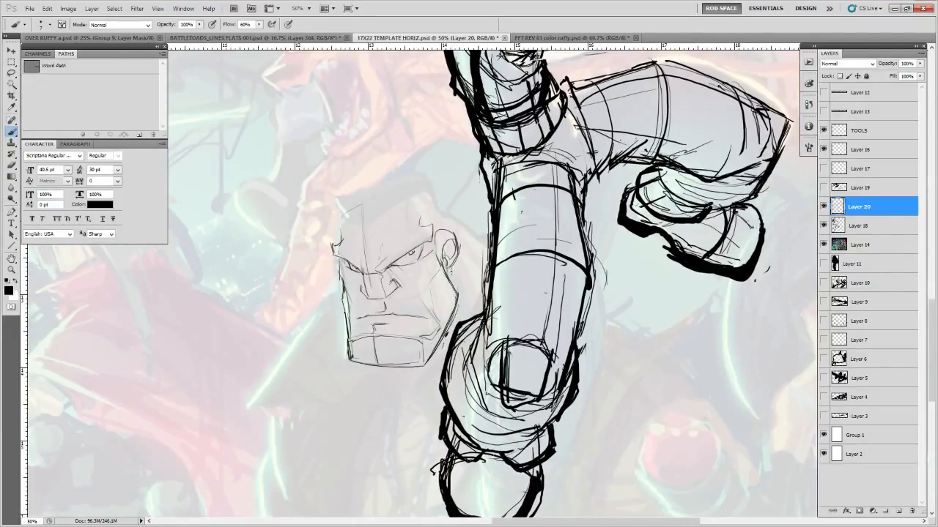
left_click_drag(451, 271, 465, 337)
Erase and redraw the eye on the far side of the face, and check the head against the whole figure
key("e")
left_click_drag(376, 334, 365, 336)
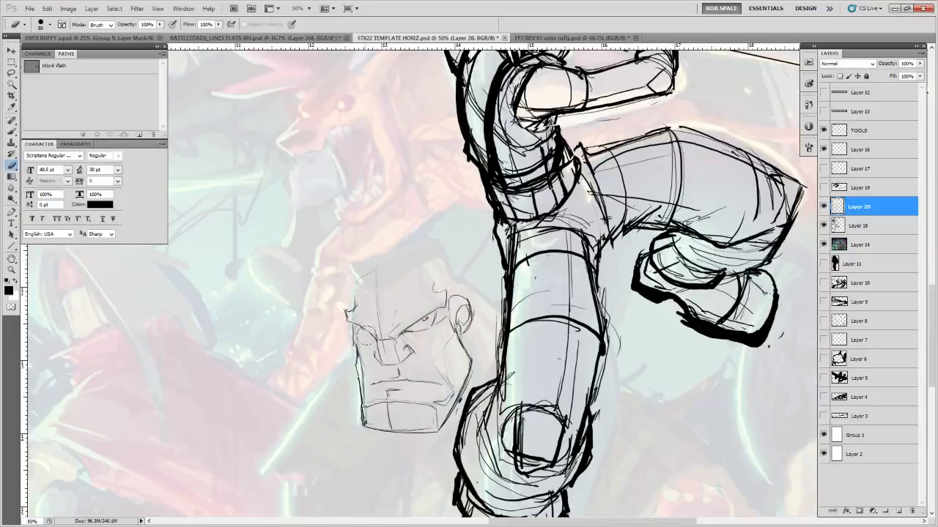
key("b")
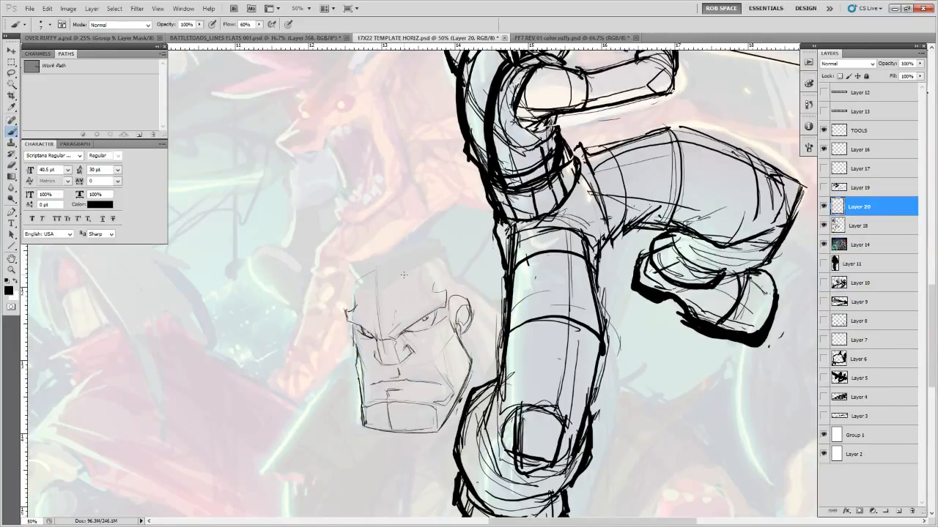
left_click_drag(480, 319, 475, 321)
key("z")
left_click(476, 322, "alt")
left_click(476, 322, "alt")
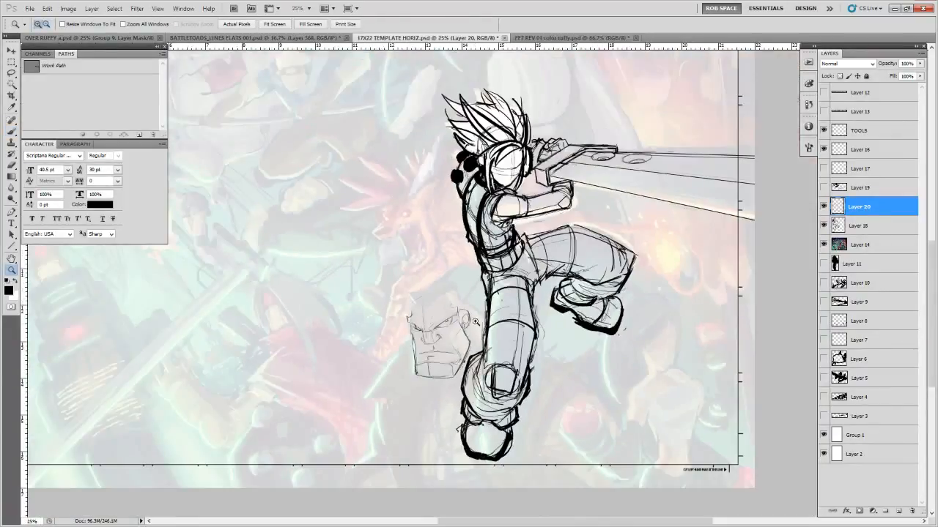
Rework the far contour of the face from the temple and brow down to the jaw corner
left_click(476, 323)
key("b")
mouse_move(363, 309)
left_mouse_down()
mouse_move(384, 326)
mouse_move(379, 339)
mouse_move(335, 348)
mouse_move(340, 310)
mouse_move(330, 360)
mouse_move(345, 377)
left_mouse_up()
mouse_move(338, 352)
left_mouse_down()
mouse_move(332, 365)
mouse_move(351, 394)
left_mouse_up()
mouse_move(355, 390)
left_mouse_down()
mouse_move(375, 281)
mouse_move(358, 279)
mouse_move(365, 268)
mouse_move(364, 286)
left_mouse_up()
key("e")
key("b")
left_click_drag(355, 253, 362, 285)
left_click_drag(358, 265, 361, 286)
left_click_drag(360, 282, 368, 341)
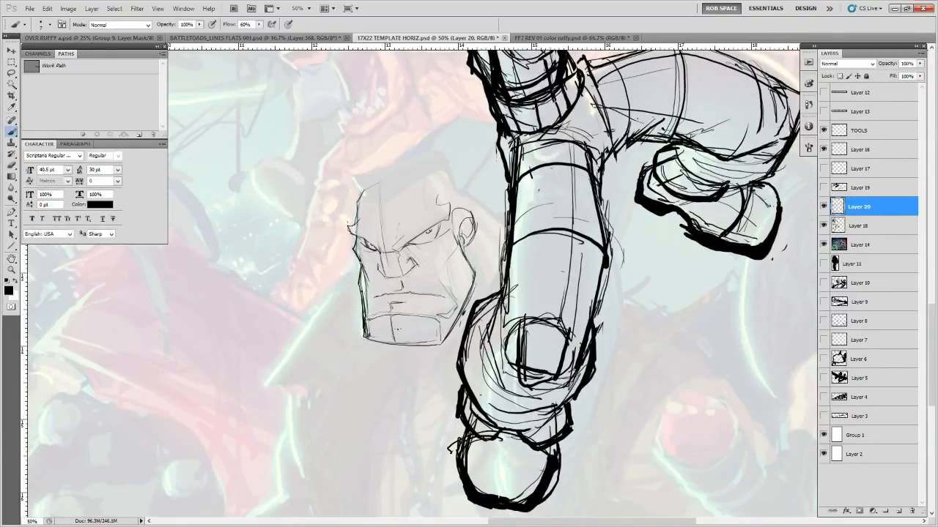
Draw the curved hairline across the forehead and the rounded top of the skull
left_click_drag(465, 287, 389, 340)
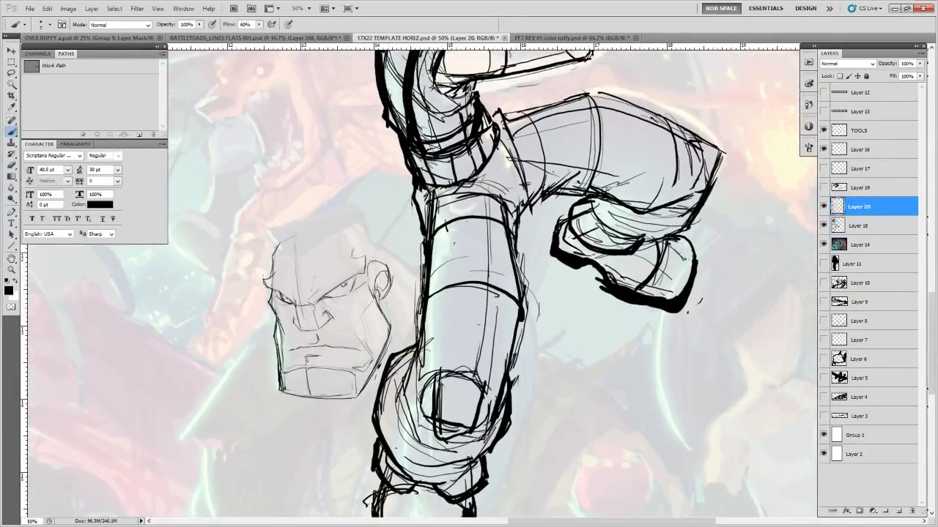
left_click_drag(372, 238, 419, 259)
left_click_drag(328, 273, 407, 271)
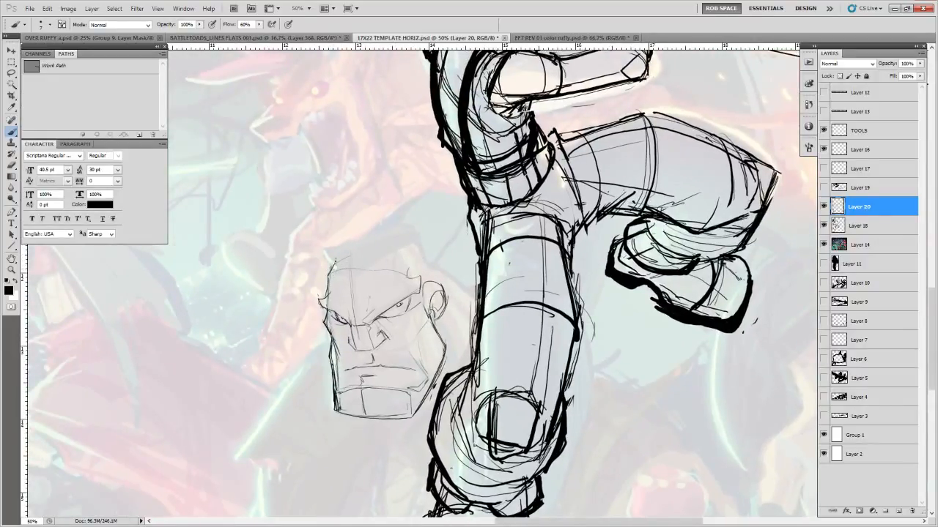
mouse_move(331, 266)
left_mouse_down()
mouse_move(358, 242)
mouse_move(419, 241)
mouse_move(410, 273)
left_mouse_up()
mouse_move(422, 239)
left_mouse_down()
mouse_move(339, 261)
mouse_move(326, 293)
left_mouse_up()
mouse_move(365, 247)
left_mouse_down()
mouse_move(390, 248)
mouse_move(355, 279)
mouse_move(398, 256)
mouse_move(410, 278)
left_mouse_up()
Sketch the side of the head above the ear and rough in the neck and shoulder lines behind the leg
left_click_drag(468, 275, 406, 230)
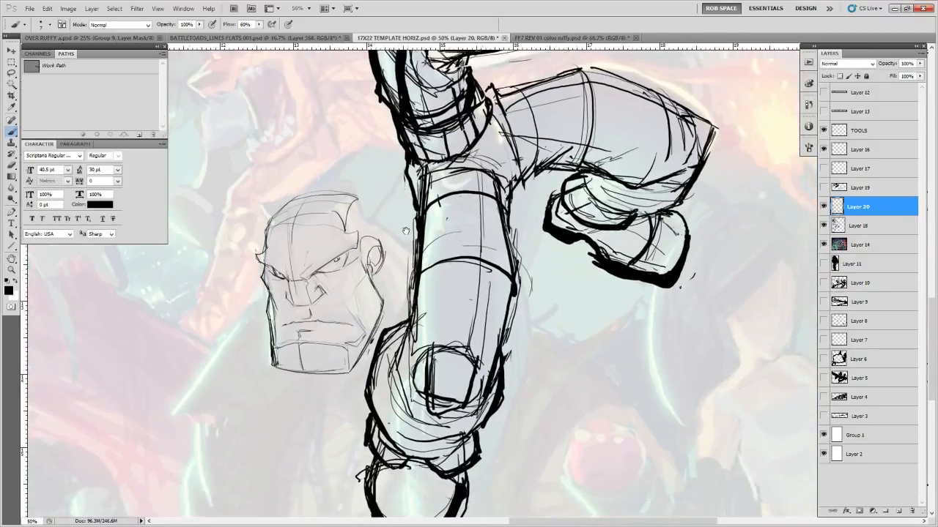
left_click_drag(355, 195, 375, 235)
mouse_move(406, 269)
left_mouse_down()
mouse_move(423, 183)
mouse_move(449, 141)
mouse_move(461, 174)
left_mouse_up()
left_click_drag(429, 141, 453, 188)
left_click_drag(428, 116, 560, 206)
mouse_move(602, 235)
left_mouse_down()
mouse_move(621, 235)
mouse_move(613, 226)
mouse_move(621, 235)
left_mouse_up()
Erase the mouth line and redraw it as fuller, downturned lips above the chin
mouse_move(380, 277)
left_mouse_down()
mouse_move(416, 299)
mouse_move(518, 348)
left_mouse_up()
key("e")
mouse_move(462, 284)
left_mouse_down()
mouse_move(520, 280)
mouse_move(492, 268)
left_mouse_up()
left_click_drag(509, 304, 513, 307)
key("b")
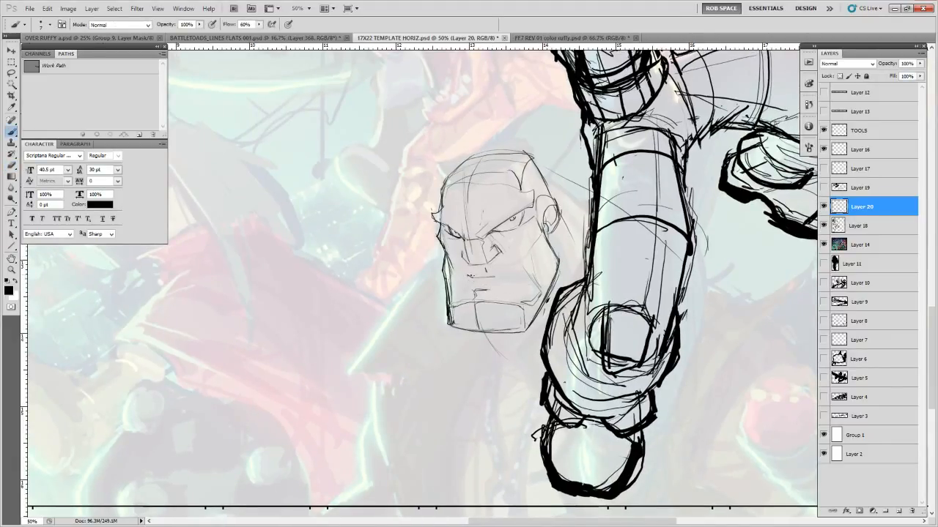
mouse_move(469, 275)
left_mouse_down()
mouse_move(524, 285)
mouse_move(457, 285)
mouse_move(532, 290)
left_mouse_up()
key("e")
key("b")
left_click_drag(468, 290, 498, 290)
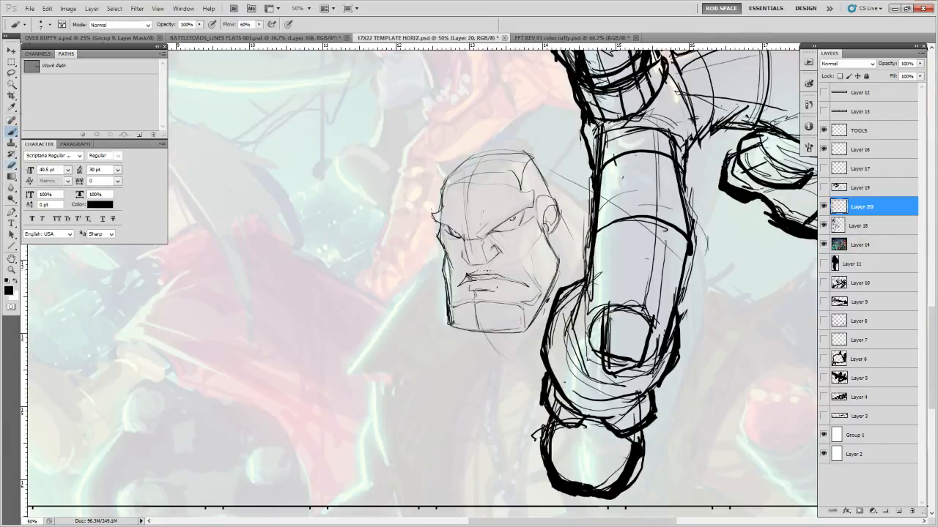
Add frown creases around the brows and touch up the eye and ear area
mouse_move(515, 256)
left_mouse_down()
mouse_move(463, 302)
mouse_move(481, 274)
mouse_move(430, 298)
mouse_move(442, 296)
mouse_move(440, 283)
left_mouse_up()
key("e")
key("b")
key("e")
key("b")
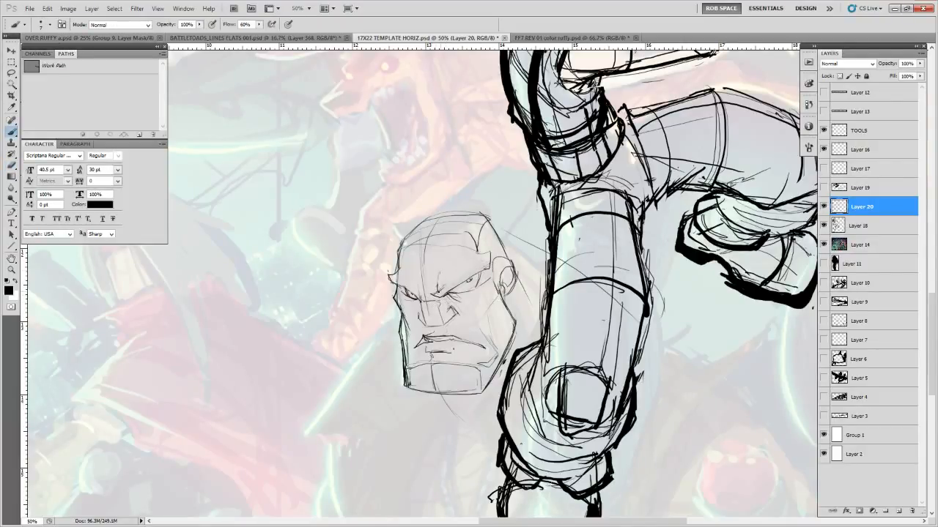
left_click_drag(540, 306, 504, 328)
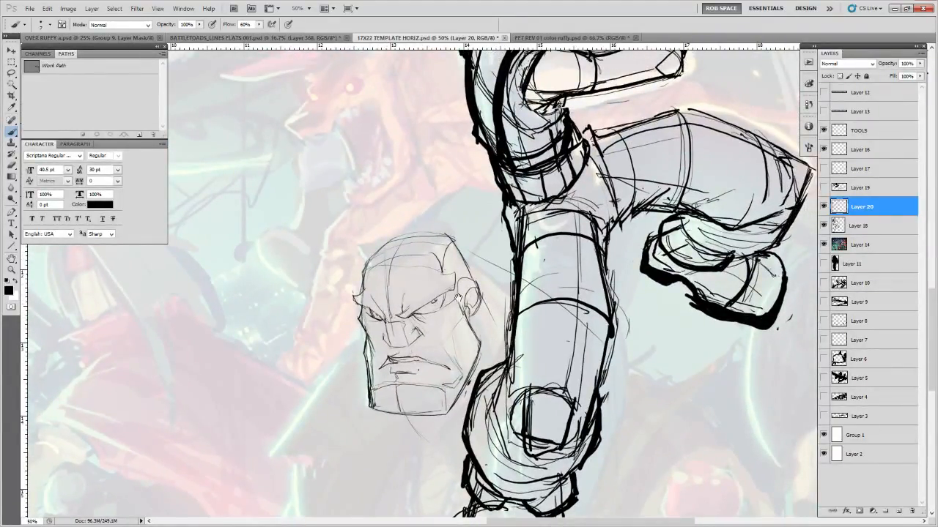
left_click_drag(459, 297, 481, 276)
Sketch the neck and pointed collar below the head and run a centre line down the torso
left_click_drag(572, 376, 545, 367)
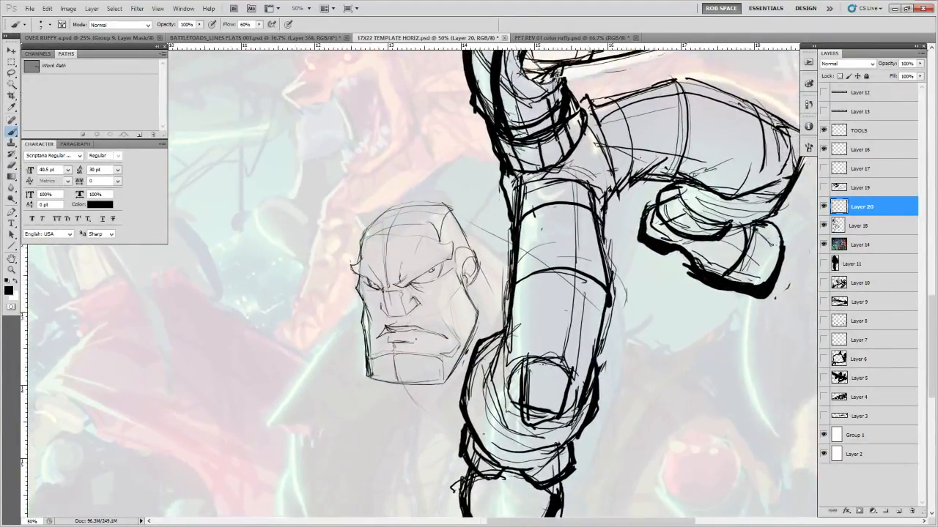
left_click(490, 327, "alt+space")
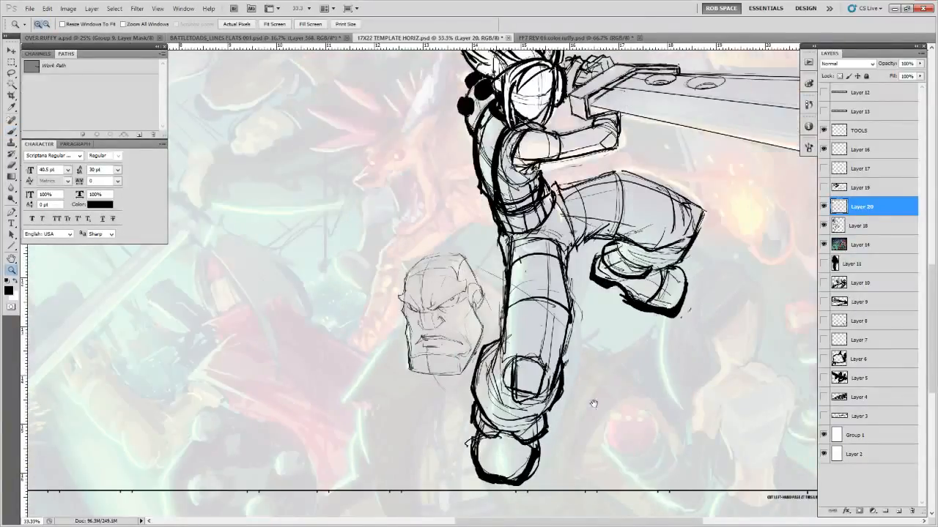
left_click_drag(593, 404, 579, 294)
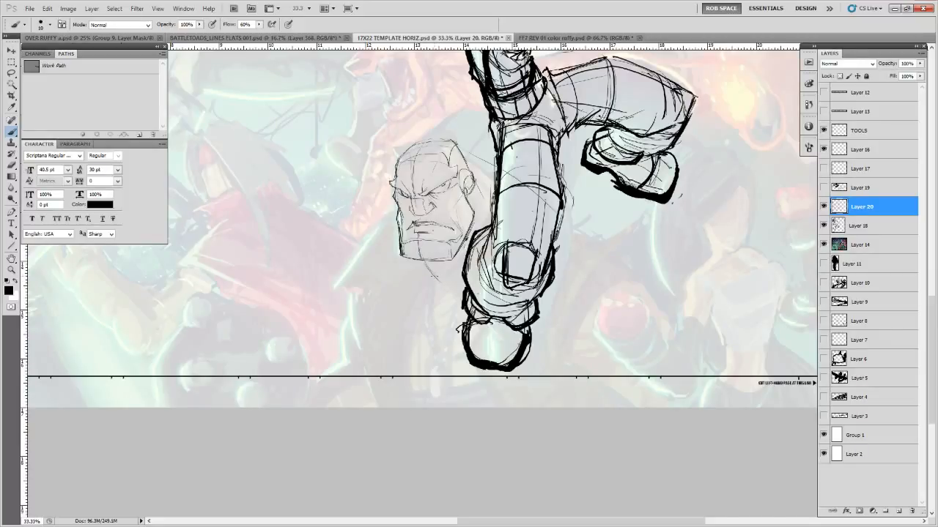
mouse_move(422, 262)
left_mouse_down()
mouse_move(434, 292)
mouse_move(416, 272)
left_mouse_up()
left_click_drag(464, 153, 492, 182)
mouse_move(502, 193)
left_mouse_down()
mouse_move(529, 228)
mouse_move(546, 216)
left_mouse_up()
mouse_move(518, 295)
left_mouse_down()
mouse_move(530, 289)
mouse_move(424, 298)
mouse_move(430, 397)
left_mouse_up()
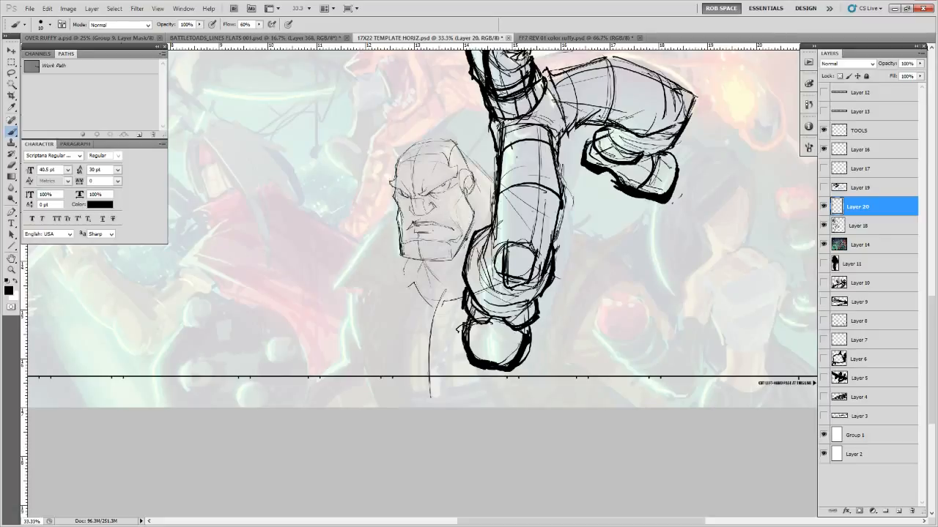
Outline the near shoulder and the jacket's front edge and hem, and extend the far shoulder line behind the leg
mouse_move(406, 261)
left_mouse_down()
mouse_move(400, 272)
mouse_move(360, 273)
mouse_move(348, 290)
mouse_move(352, 338)
left_mouse_up()
mouse_move(401, 285)
left_mouse_down()
mouse_move(383, 342)
mouse_move(395, 382)
mouse_move(407, 395)
mouse_move(481, 396)
left_mouse_up()
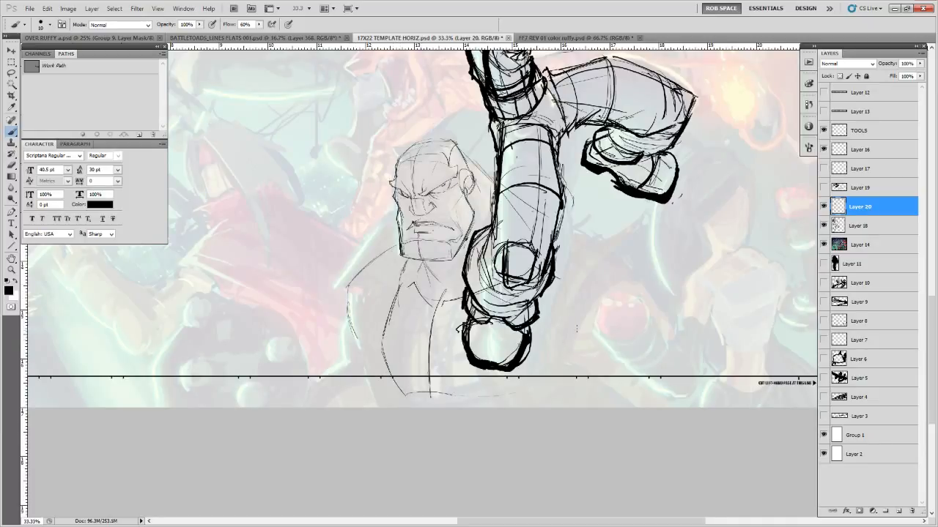
left_click_drag(619, 429, 524, 439)
left_click_drag(406, 197, 504, 256)
left_click_drag(467, 280, 499, 289)
left_click_drag(397, 295, 421, 287)
left_click_drag(448, 294, 474, 312)
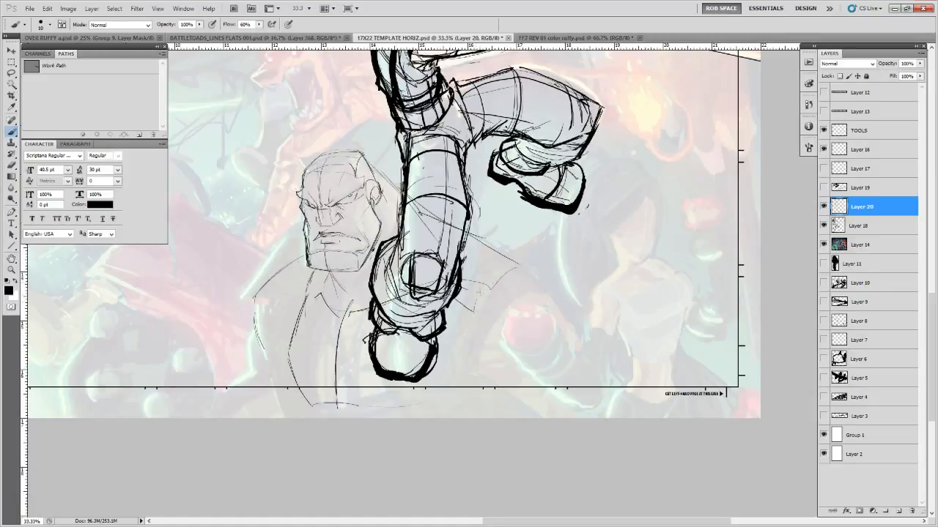
Try out contour strokes for the far shoulder beside the swordsman's knee, and erase them
left_click_drag(526, 261, 485, 288)
left_click_drag(524, 264, 492, 289)
left_click_drag(501, 273, 489, 294)
left_click_drag(496, 245, 540, 276)
left_click_drag(540, 276, 463, 283)
mouse_move(477, 290)
left_mouse_down()
mouse_move(458, 296)
mouse_move(494, 273)
mouse_move(521, 284)
mouse_move(469, 304)
left_mouse_up()
key("e")
key("b")
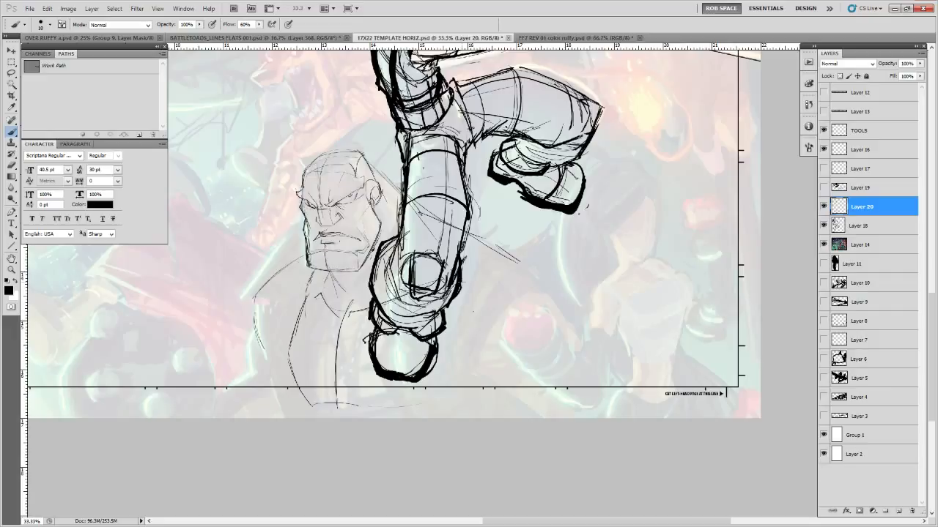
Redraw the far shoulder line beside the knee and sketch the long curve of the chest beneath it
left_click_drag(473, 322, 516, 323)
mouse_move(466, 295)
left_mouse_down()
mouse_move(475, 308)
mouse_move(442, 321)
left_mouse_up()
mouse_move(432, 273)
left_mouse_down()
mouse_move(442, 287)
mouse_move(538, 282)
left_mouse_up()
left_click_drag(455, 284, 441, 307)
mouse_move(435, 320)
left_mouse_down()
mouse_move(434, 348)
mouse_move(501, 391)
mouse_move(552, 372)
left_mouse_up()
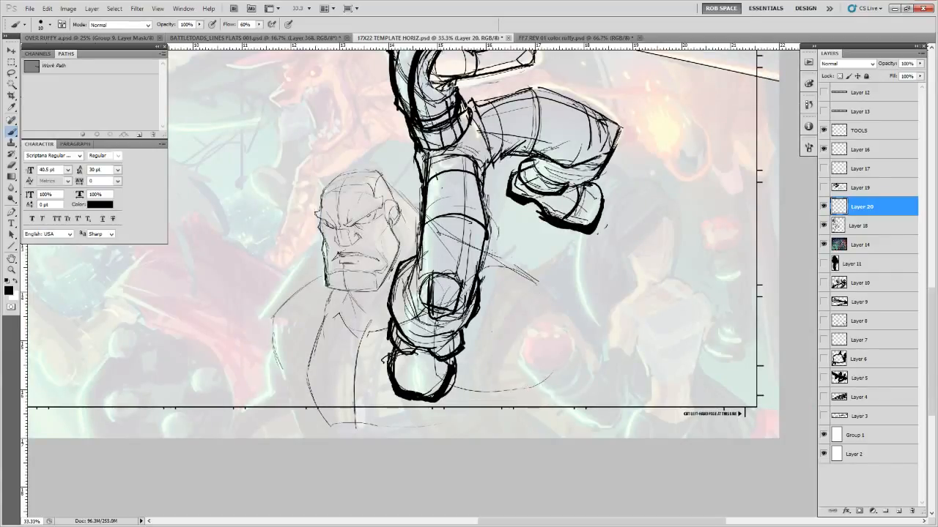
Draw the large rounded shoulder with doubled outer arcs and an inner arm contour beside the swordsman's leg
mouse_move(494, 254)
left_mouse_down()
mouse_move(569, 324)
mouse_move(568, 363)
left_mouse_up()
mouse_move(512, 264)
left_mouse_down()
mouse_move(568, 347)
mouse_move(555, 297)
mouse_move(560, 361)
left_mouse_up()
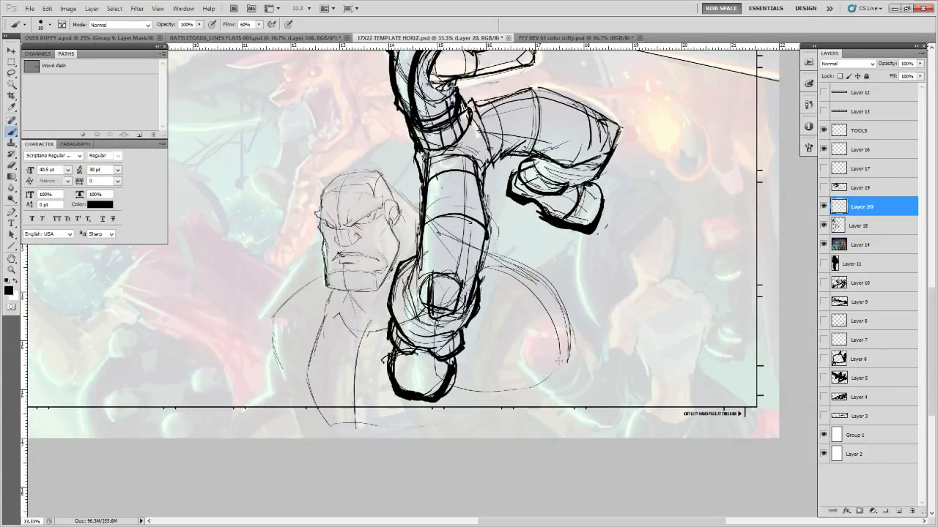
left_click_drag(551, 298, 523, 379)
Sketch the side of the torso below the chest and both contours of the far upper arm
key("alt+space")
left_click(546, 352)
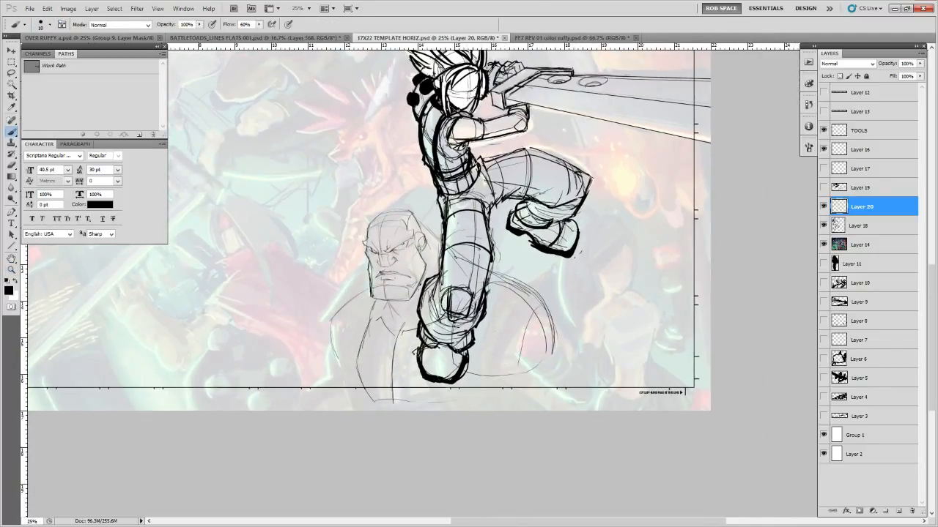
left_click_drag(451, 346, 508, 410)
mouse_move(536, 354)
left_mouse_down()
mouse_move(570, 402)
mouse_move(560, 410)
left_mouse_up()
mouse_move(542, 320)
left_mouse_down()
mouse_move(573, 329)
mouse_move(583, 387)
left_mouse_up()
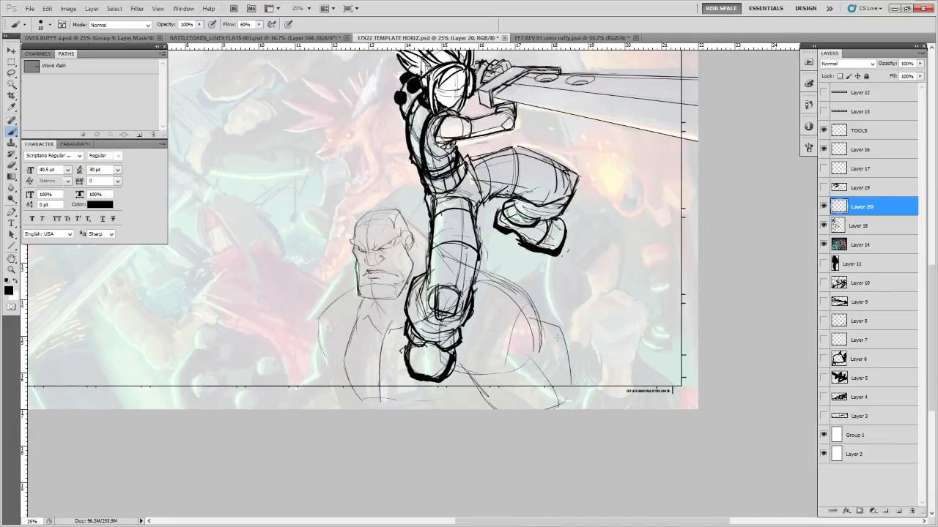
Sketch a forearm from the far elbow toward the poster's corner, and erase it back to short strokes at the elbow
left_click_drag(558, 328, 597, 387)
mouse_move(569, 360)
left_mouse_down()
mouse_move(613, 396)
mouse_move(590, 396)
mouse_move(613, 400)
mouse_move(609, 408)
left_mouse_up()
mouse_move(600, 367)
left_mouse_down()
mouse_move(602, 409)
mouse_move(653, 385)
mouse_move(607, 365)
mouse_move(587, 370)
mouse_move(650, 380)
mouse_move(646, 408)
mouse_move(676, 386)
mouse_move(681, 409)
left_mouse_up()
key("e")
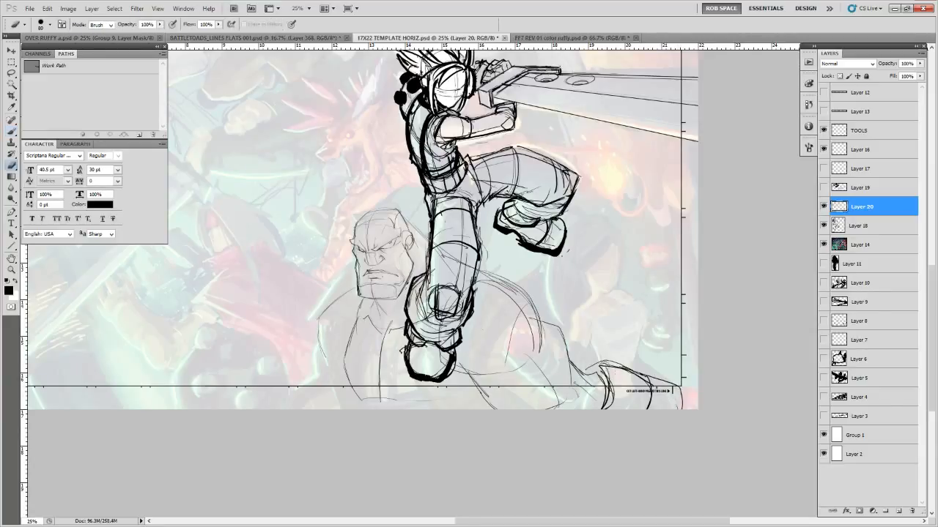
mouse_move(601, 361)
left_mouse_down()
mouse_move(613, 403)
mouse_move(599, 407)
left_mouse_up()
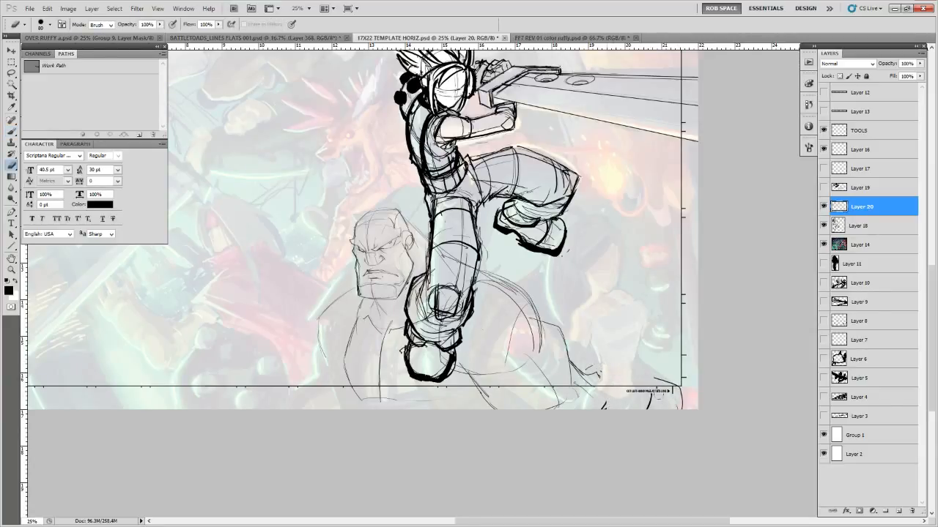
Sketch the curved lines of the lower torso beneath the chest, beside the swordsman's front foot
key("b")
left_click_drag(512, 366, 554, 359)
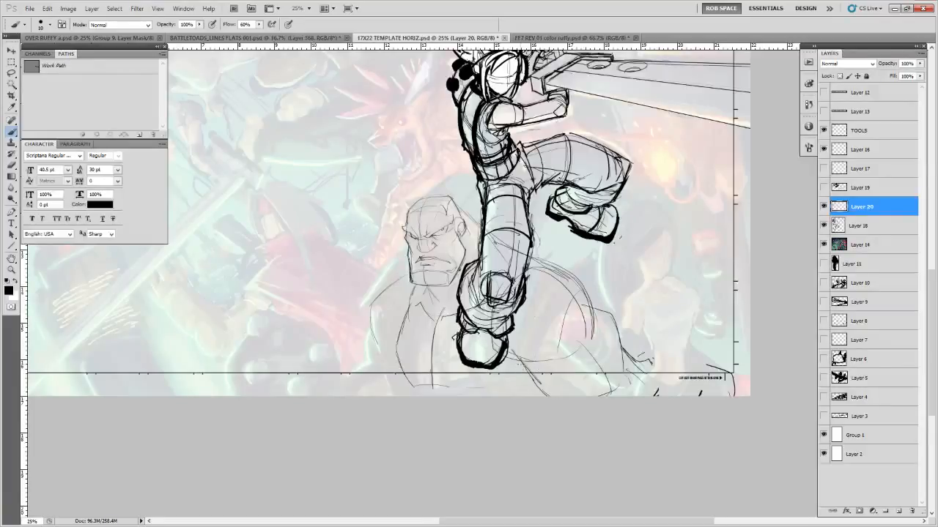
left_click_drag(507, 382, 490, 395)
left_click_drag(521, 362, 479, 396)
left_click_drag(412, 324, 438, 329)
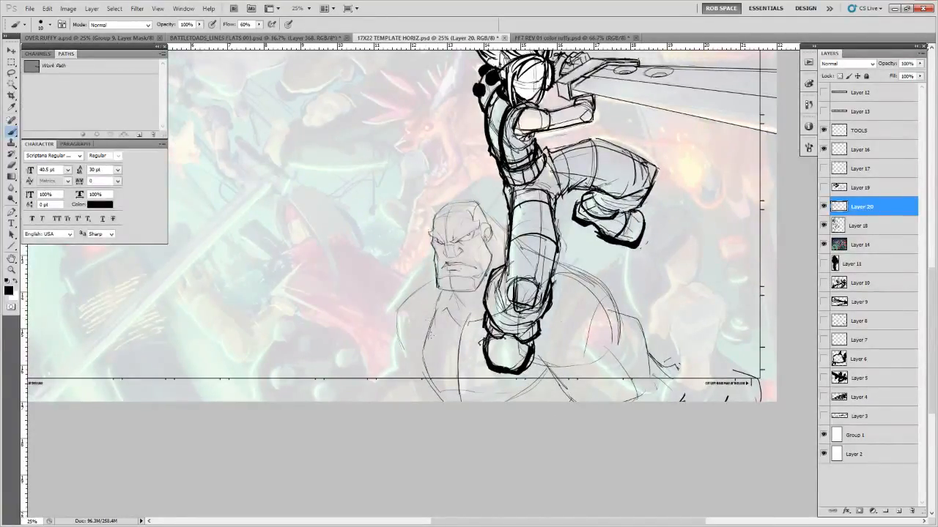
Draw the open vest's edges running from the neck down the chest to the poster's lower border
left_click_drag(432, 294, 429, 398)
left_click_drag(444, 317, 429, 397)
mouse_move(451, 307)
left_mouse_down()
mouse_move(441, 321)
mouse_move(401, 328)
mouse_move(400, 343)
left_mouse_up()
key("e")
Redraw the near shoulder and upper arm with a heavier outer contour, erase stray lines, and add the raised forearm's first strokes
key("b")
mouse_move(431, 276)
left_mouse_down()
mouse_move(401, 295)
mouse_move(397, 362)
left_mouse_up()
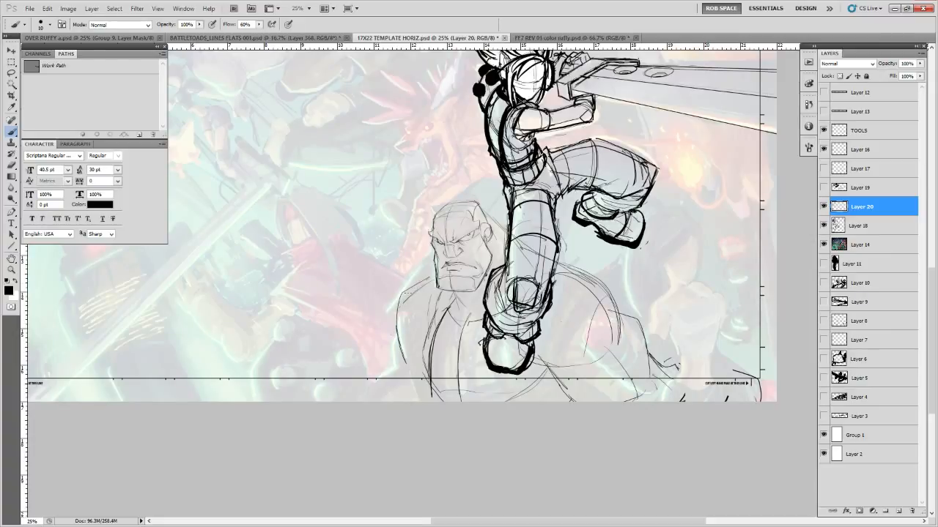
left_click_drag(399, 300, 403, 371)
key("e")
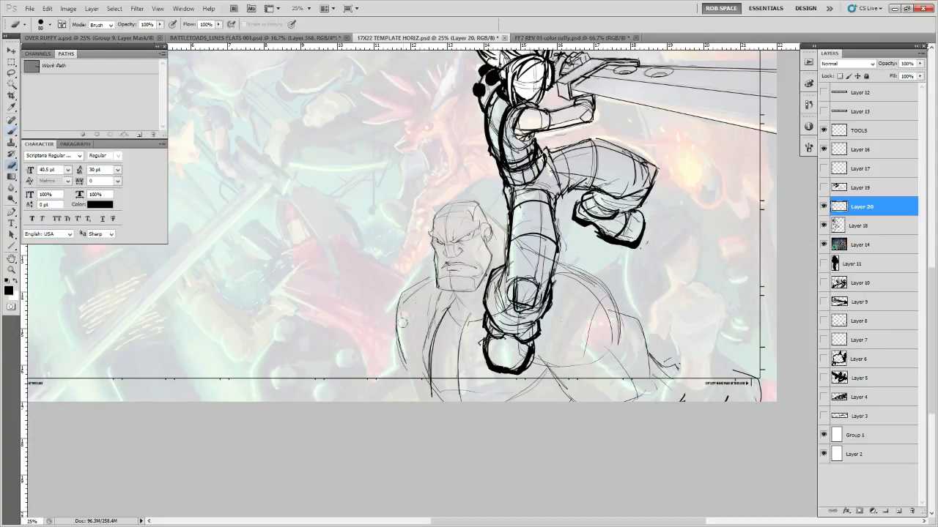
left_click_drag(402, 322, 399, 358)
key("b")
mouse_move(428, 286)
left_mouse_down()
mouse_move(417, 308)
mouse_move(391, 314)
left_mouse_up()
mouse_move(418, 289)
left_mouse_down()
mouse_move(388, 325)
mouse_move(394, 369)
left_mouse_up()
mouse_move(394, 312)
left_mouse_down()
mouse_move(410, 337)
mouse_move(448, 316)
mouse_move(406, 346)
left_mouse_up()
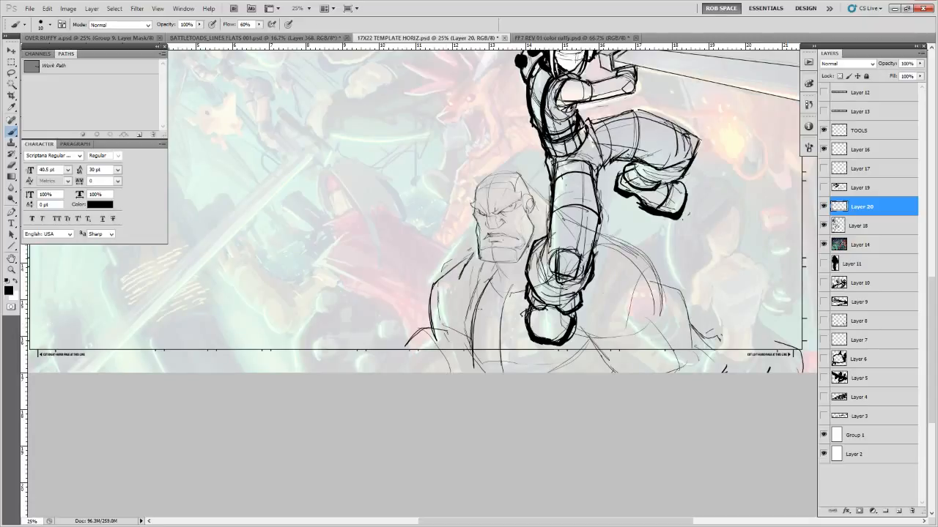
Erase rough lines between the neck and near shoulder, and sketch the vest's jagged collar there
left_click_drag(589, 288, 547, 320)
key("e")
mouse_move(434, 284)
left_mouse_down()
mouse_move(418, 319)
mouse_move(428, 340)
left_mouse_up()
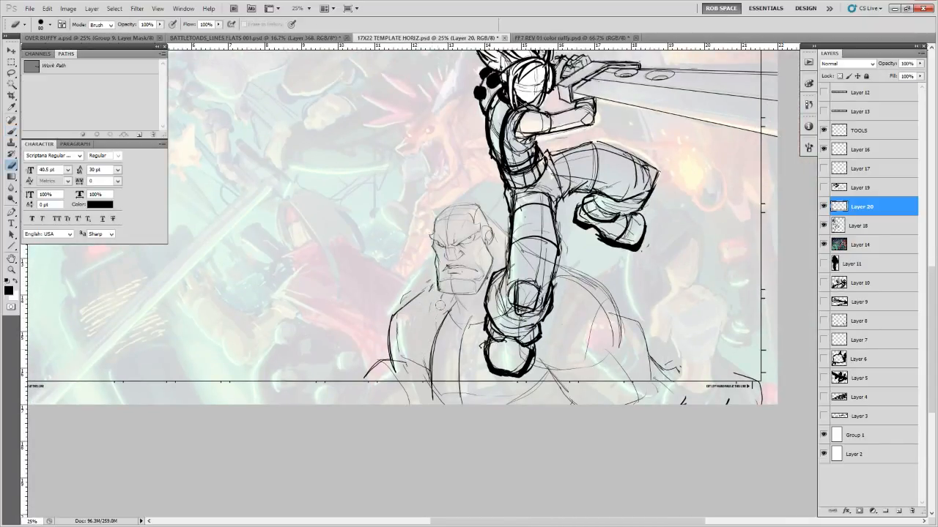
key("b")
mouse_move(444, 309)
left_mouse_down()
mouse_move(433, 322)
mouse_move(420, 304)
mouse_move(438, 310)
mouse_move(405, 311)
left_mouse_up()
Clean up the lines behind the swordsman's leg, and redraw the neck slope and far shoulder outline with the vest's armhole
left_click_drag(579, 318, 523, 312)
key("e")
mouse_move(507, 268)
left_mouse_down()
mouse_move(548, 282)
mouse_move(508, 264)
left_mouse_up()
key("b")
mouse_move(426, 209)
left_mouse_down()
mouse_move(466, 249)
mouse_move(556, 282)
mouse_move(565, 329)
left_mouse_up()
left_click_drag(544, 286, 525, 356)
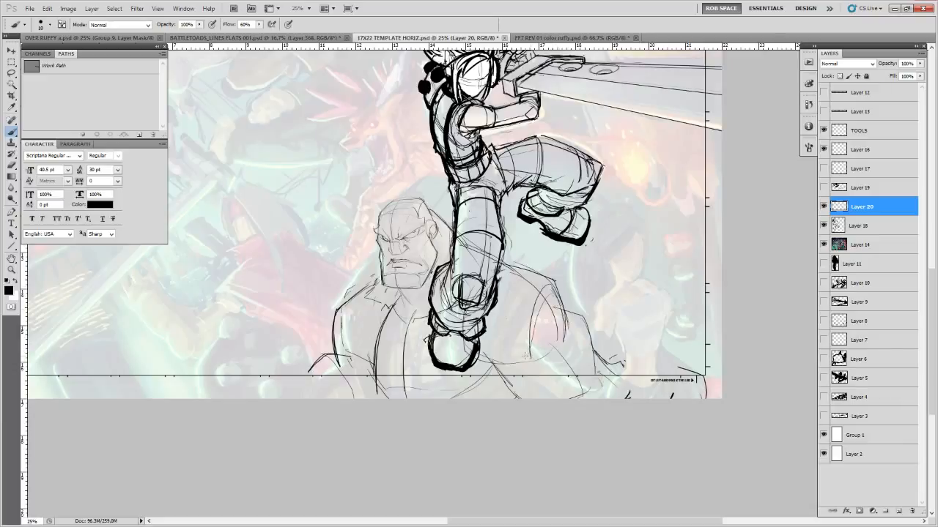
key("e")
mouse_move(493, 265)
left_mouse_down()
mouse_move(460, 229)
mouse_move(464, 258)
left_mouse_up()
Select the burly character's eyes and nose with the Lasso and adjust their placement on the face with Free Transform
key("z")
left_click(465, 277)
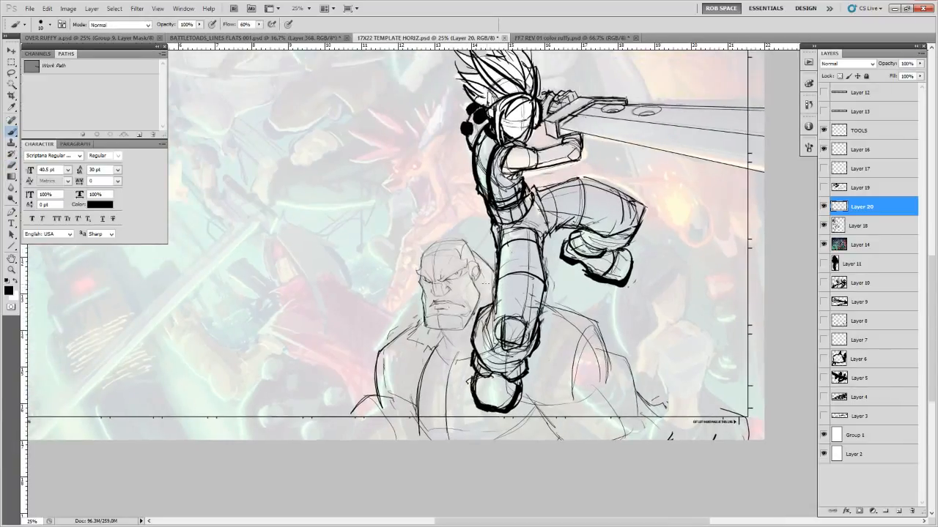
left_click(465, 277)
key("l")
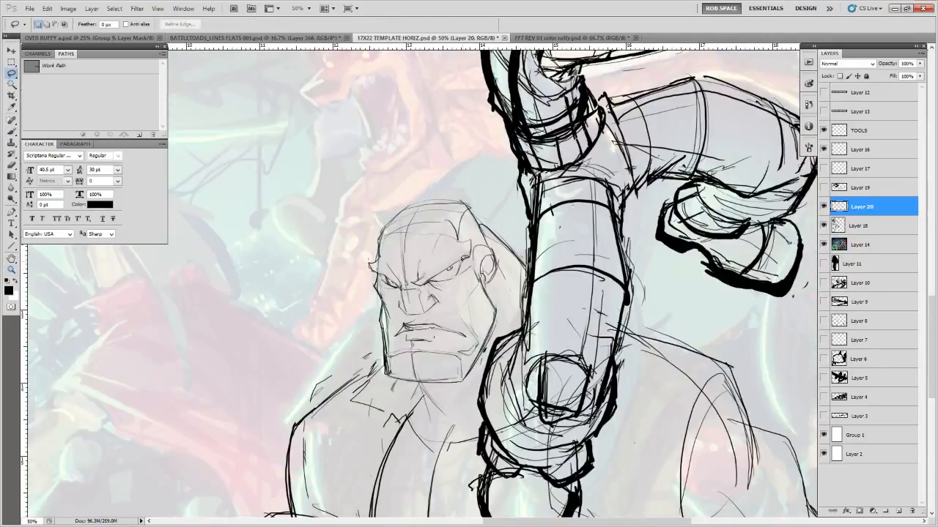
mouse_move(412, 281)
left_mouse_down()
mouse_move(436, 247)
mouse_move(474, 236)
mouse_move(473, 260)
mouse_move(413, 286)
left_mouse_up()
key("ctrl+t")
left_click_drag(473, 262, 526, 322)
key("Return")
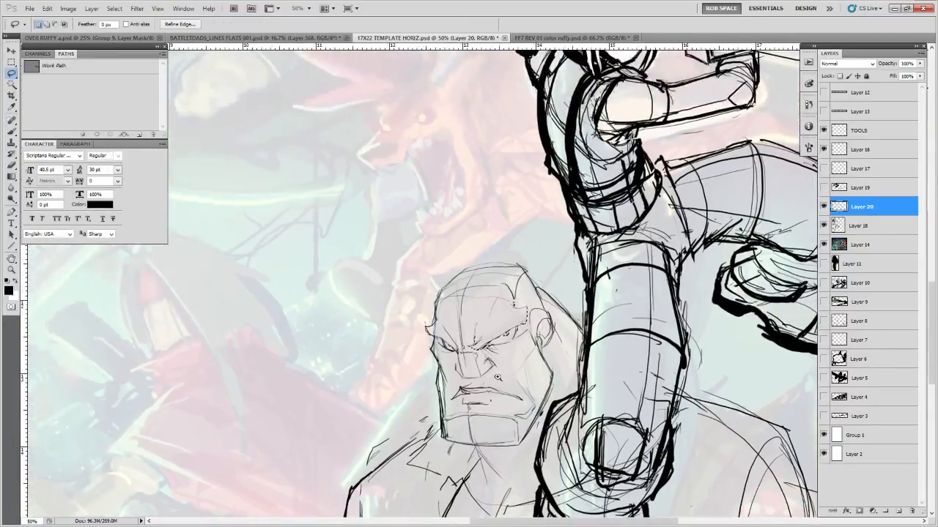
Deselect the facial features, then erase and redraw the brow creases, eyes and cheek lines to strengthen the scowl
key("ctrl+d")
key("e")
mouse_move(482, 350)
left_mouse_down()
mouse_move(515, 340)
mouse_move(471, 355)
mouse_move(478, 338)
mouse_move(481, 350)
left_mouse_up()
key("b")
key("e")
key("b")
mouse_move(478, 350)
left_mouse_down()
mouse_move(485, 313)
mouse_move(477, 342)
mouse_move(466, 347)
mouse_move(459, 337)
mouse_move(454, 371)
mouse_move(497, 365)
left_mouse_up()
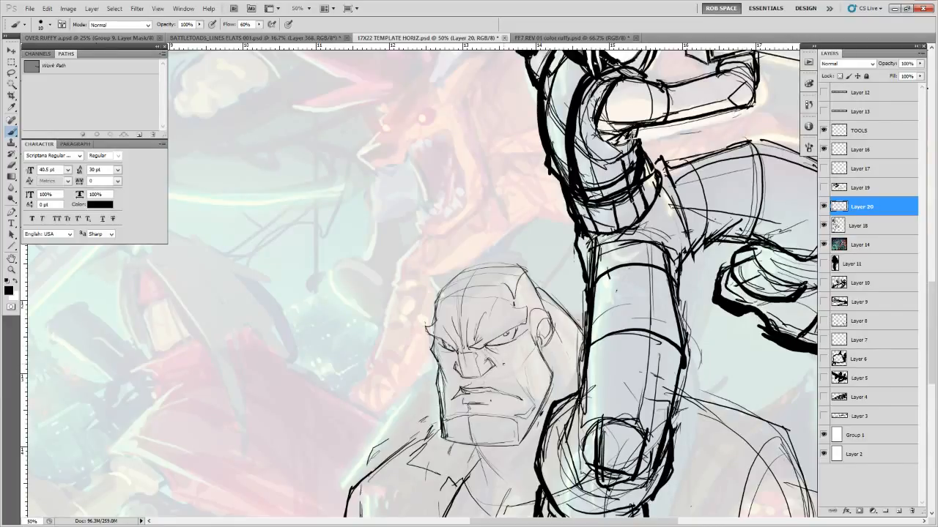
left_click_drag(542, 362, 508, 389)
left_click_drag(499, 337, 500, 345)
Draw a flat-top haircut with a pointed hairline on the burly character's head
key("z")
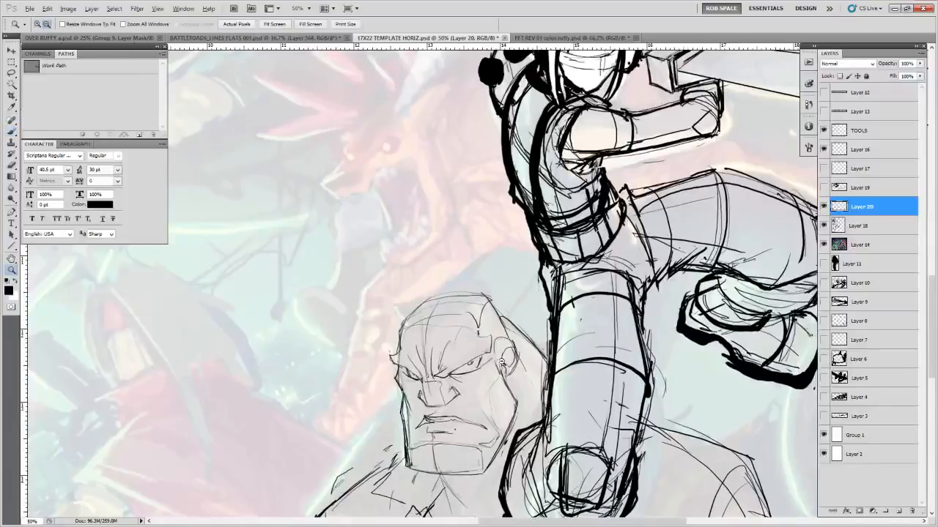
left_click(501, 362, "alt")
left_click_drag(510, 393, 504, 340)
key("b")
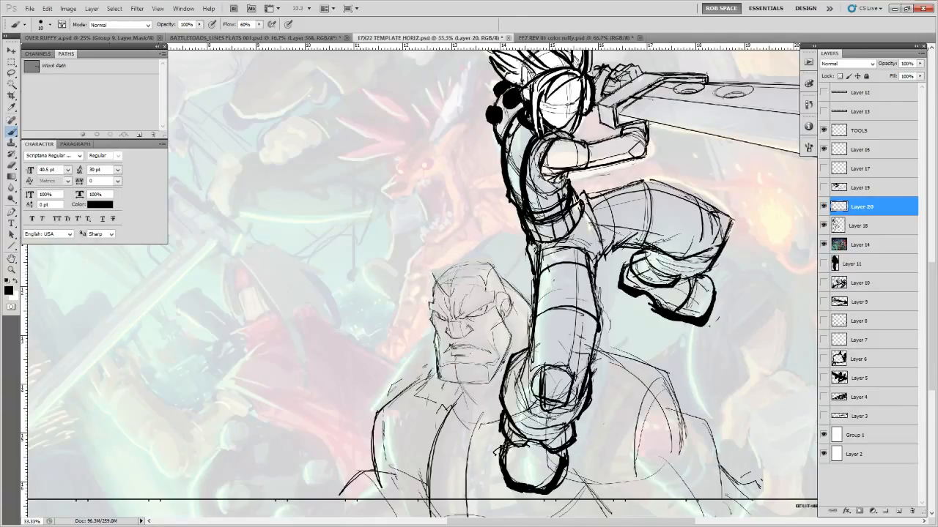
mouse_move(434, 275)
left_mouse_down()
mouse_move(490, 264)
mouse_move(441, 286)
mouse_move(453, 294)
mouse_move(490, 265)
left_mouse_up()
mouse_move(429, 274)
left_mouse_down()
mouse_move(496, 256)
mouse_move(492, 273)
left_mouse_up()
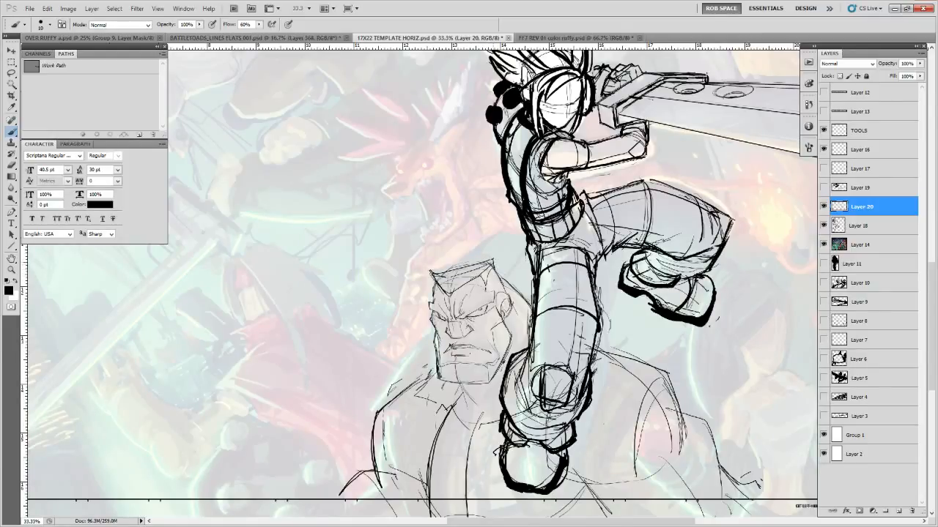
mouse_move(430, 271)
left_mouse_down()
mouse_move(493, 260)
mouse_move(449, 292)
mouse_move(497, 276)
mouse_move(482, 286)
mouse_move(478, 306)
left_mouse_up()
Sketch a large rounded gun-arm housing beside the near arm at the poster's lower border, with crossing guide lines
left_click_drag(591, 389, 560, 275)
left_click_drag(396, 338, 570, 345)
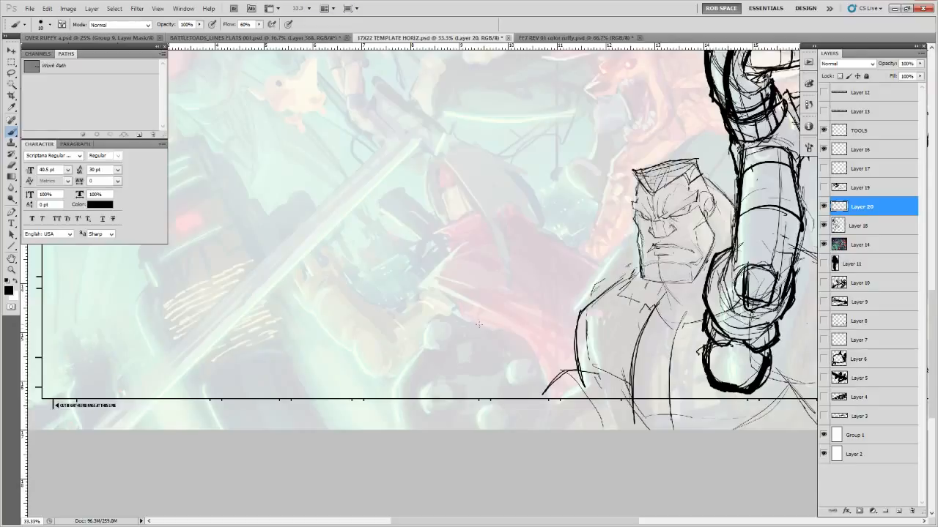
mouse_move(440, 328)
left_mouse_down()
mouse_move(394, 392)
mouse_move(402, 430)
left_mouse_up()
mouse_move(394, 388)
left_mouse_down()
mouse_move(426, 342)
mouse_move(523, 329)
mouse_move(537, 428)
mouse_move(461, 321)
mouse_move(396, 382)
mouse_move(401, 428)
mouse_move(433, 334)
mouse_move(479, 429)
left_mouse_up()
left_click_drag(413, 402, 541, 372)
left_click_drag(550, 340, 544, 340)
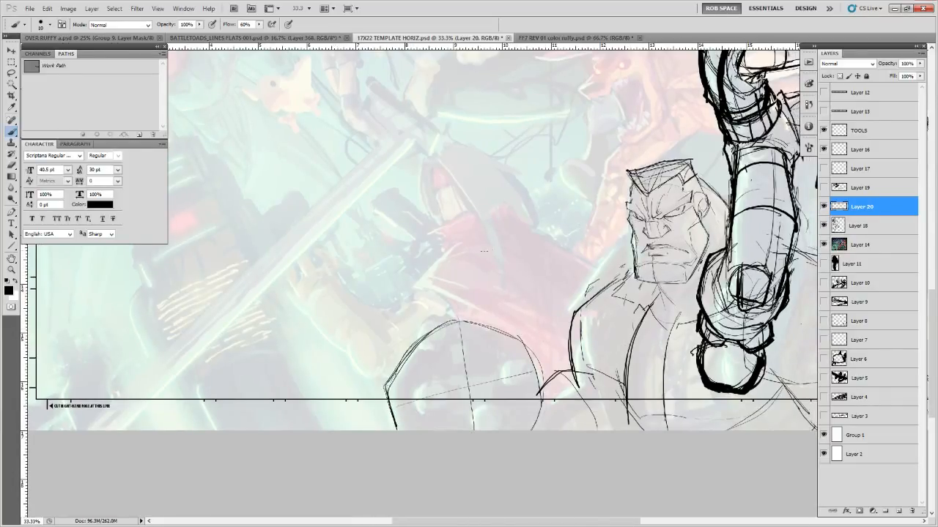
Draw the first two gun barrels on the housing as short cylinders with thick black rims and inner bores
mouse_move(455, 317)
left_mouse_down()
mouse_move(435, 348)
mouse_move(457, 333)
mouse_move(441, 316)
mouse_move(439, 347)
mouse_move(457, 332)
mouse_move(420, 323)
mouse_move(422, 358)
mouse_move(466, 362)
left_mouse_up()
left_click_drag(466, 362, 426, 367)
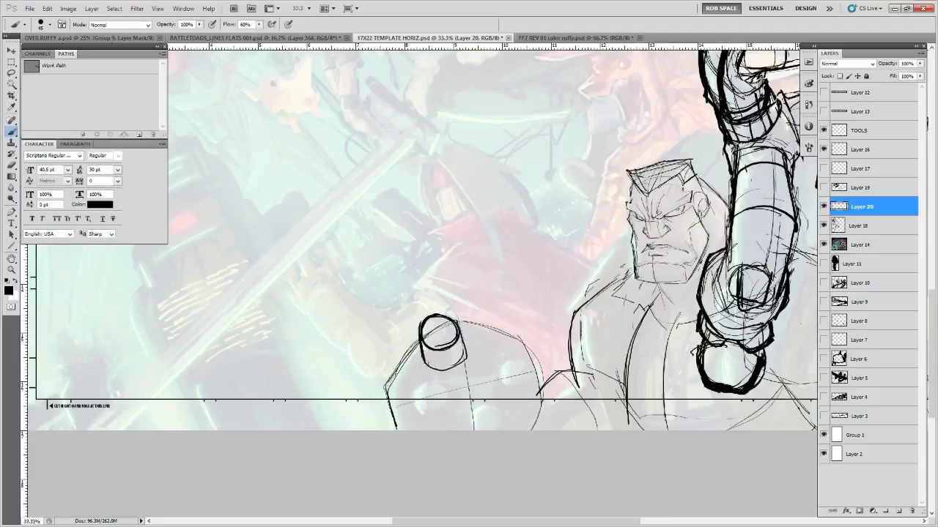
mouse_move(422, 323)
left_mouse_down()
mouse_move(418, 363)
mouse_move(463, 359)
left_mouse_up()
mouse_move(454, 319)
left_mouse_down()
mouse_move(462, 360)
mouse_move(447, 369)
left_mouse_up()
left_click_drag(461, 337, 462, 362)
mouse_move(454, 318)
left_mouse_down()
mouse_move(465, 359)
mouse_move(454, 316)
mouse_move(459, 322)
mouse_move(430, 339)
mouse_move(445, 344)
left_mouse_up()
mouse_move(420, 330)
left_mouse_down()
mouse_move(458, 336)
mouse_move(421, 327)
mouse_move(453, 340)
mouse_move(454, 279)
mouse_move(410, 374)
mouse_move(389, 344)
mouse_move(414, 336)
mouse_move(419, 367)
mouse_move(387, 334)
mouse_move(411, 336)
mouse_move(391, 362)
mouse_move(414, 345)
mouse_move(399, 366)
mouse_move(405, 340)
left_mouse_up()
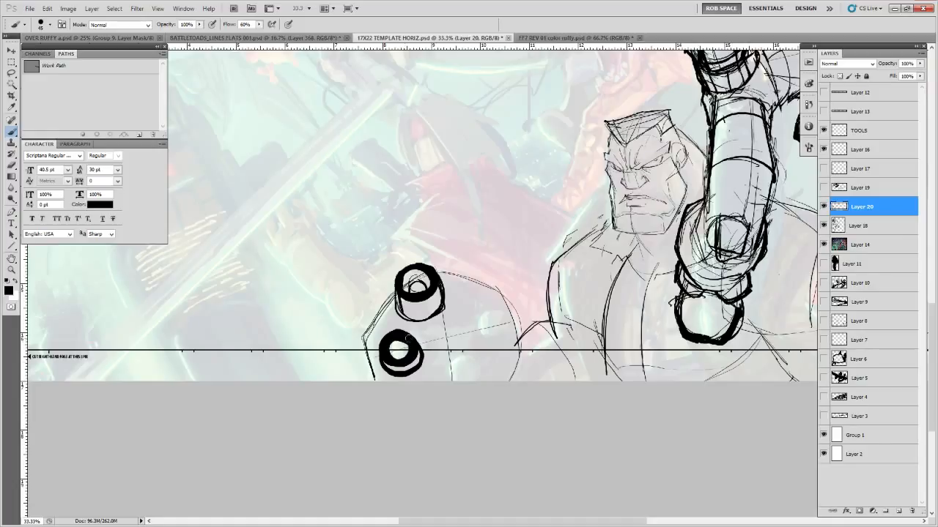
Add two more thick-rimmed barrels to complete the ring of four, and refine the inner bores
mouse_move(508, 331)
left_mouse_down()
mouse_move(483, 316)
mouse_move(467, 346)
mouse_move(501, 339)
mouse_move(486, 320)
mouse_move(470, 351)
mouse_move(497, 325)
mouse_move(478, 357)
mouse_move(489, 320)
mouse_move(486, 334)
mouse_move(473, 336)
mouse_move(487, 322)
mouse_move(485, 334)
mouse_move(475, 329)
mouse_move(484, 336)
mouse_move(436, 396)
mouse_move(467, 373)
mouse_move(466, 393)
mouse_move(432, 396)
mouse_move(430, 380)
mouse_move(450, 404)
mouse_move(458, 367)
mouse_move(431, 374)
mouse_move(440, 403)
mouse_move(453, 370)
mouse_move(467, 378)
mouse_move(466, 399)
mouse_move(435, 371)
left_mouse_up()
key("e")
key("b")
scroll(435, 371, "up", 1)
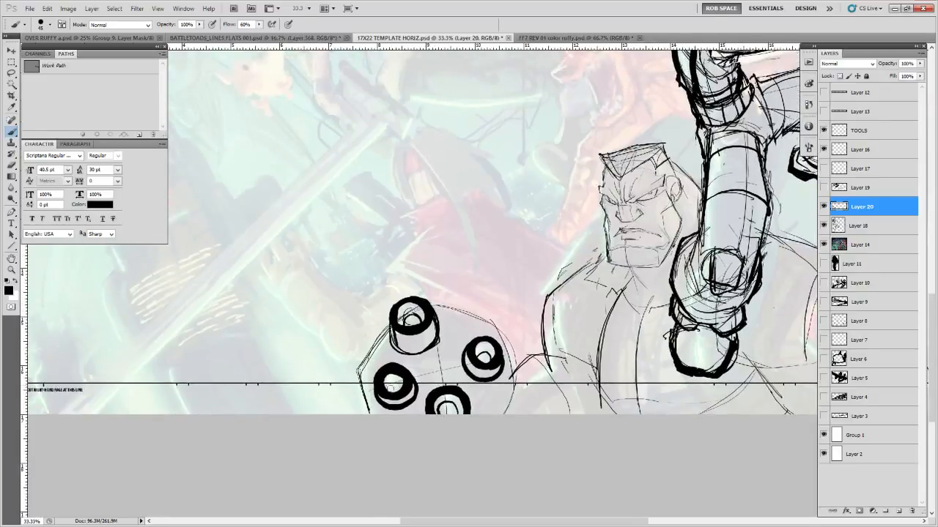
mouse_move(412, 320)
left_mouse_down()
mouse_move(419, 322)
mouse_move(405, 327)
mouse_move(425, 331)
left_mouse_up()
mouse_move(478, 360)
left_mouse_down()
mouse_move(489, 353)
mouse_move(477, 355)
left_mouse_up()
Select the barrel nearest the torso and transform it in two passes, enlarging it to about 109% and rotating it about -13°
key("l")
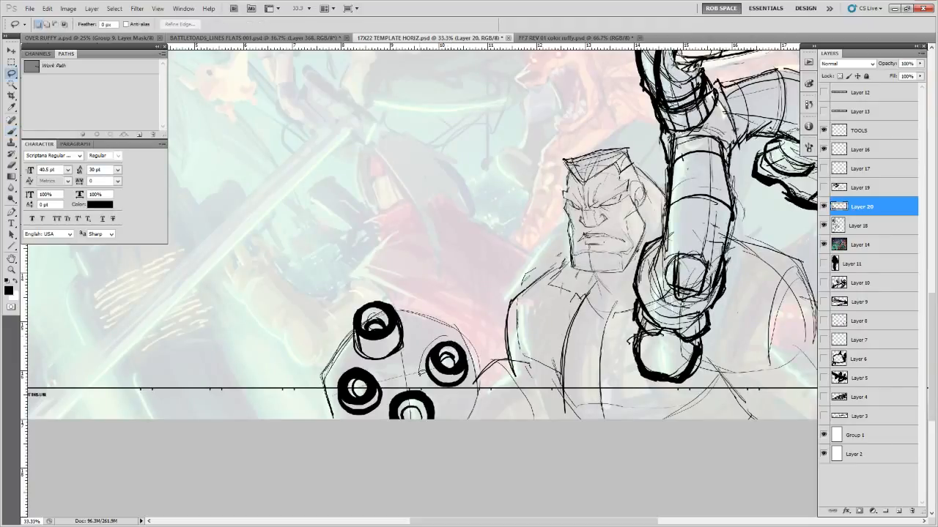
key("ctrl+t")
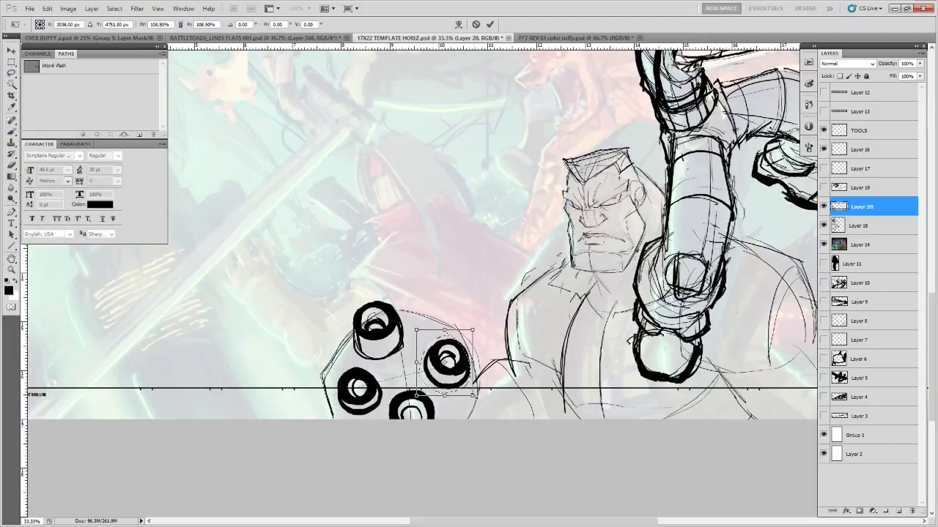
key("Return")
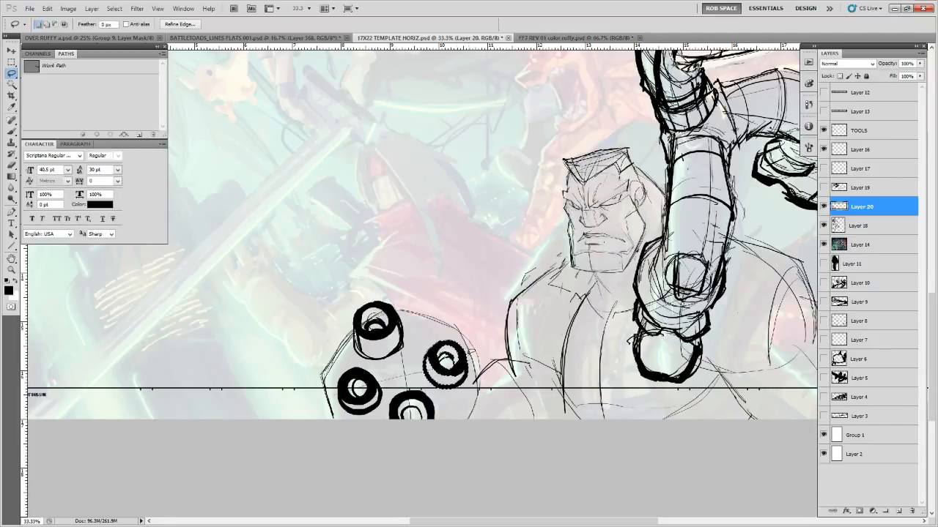
key("ctrl+t")
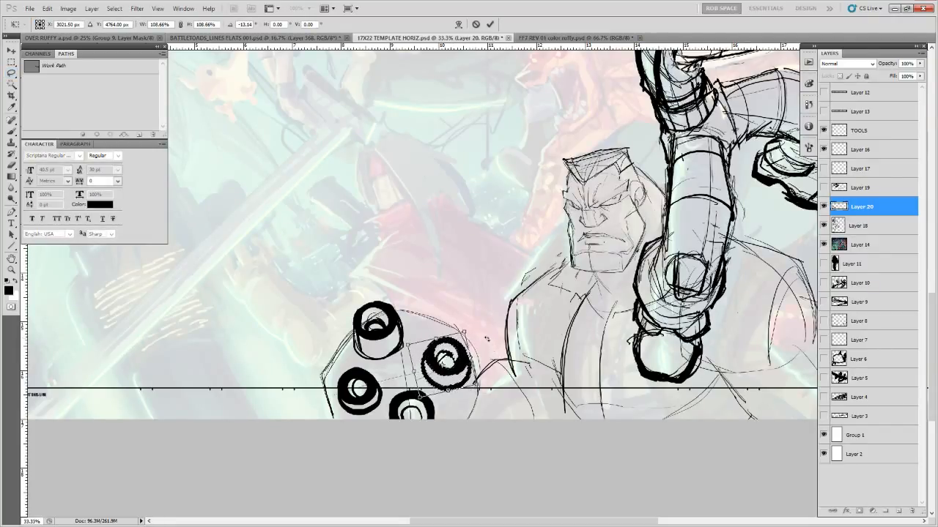
key("Return")
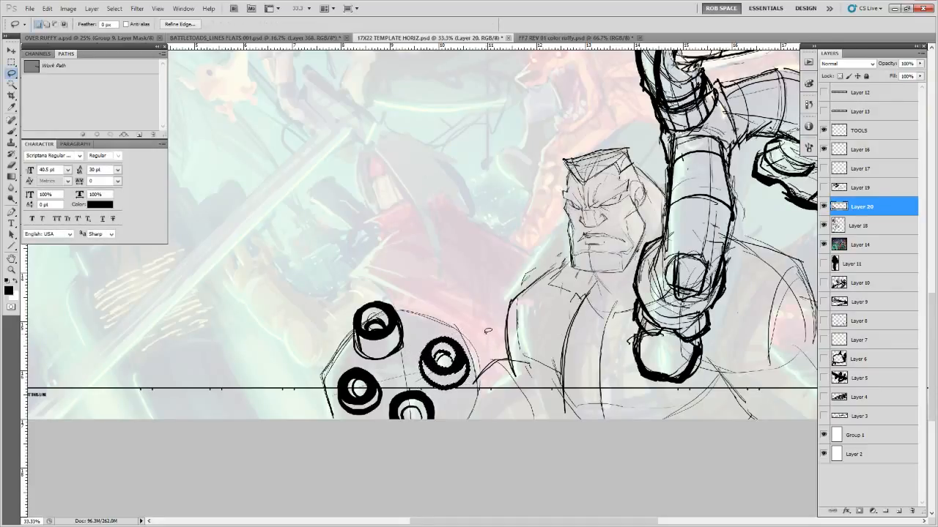
key("ctrl+d")
Select the barrel farthest from the torso, adjust it with Free Transform, and nudge it inward and upward within the housing
mouse_move(336, 370)
left_mouse_down()
mouse_move(366, 357)
mouse_move(391, 381)
mouse_move(377, 419)
mouse_move(331, 402)
left_mouse_up()
key("ctrl+t")
left_click_drag(389, 420, 392, 423)
key("Return")
key("ctrl+Right")
key("ctrl+Right")
key("ctrl+Right")
key("ctrl+Right")
key("ctrl+Right")
key("ctrl+Right")
key("ctrl+Right")
key("ctrl+Right")
key("ctrl+Up")
key("ctrl+Up")
key("ctrl+Up")
key("ctrl+Up")
key("ctrl+Up")
key("ctrl+Up")
key("ctrl+Up")
key("ctrl+Up")
key("ctrl+Up")
key("ctrl+Up")
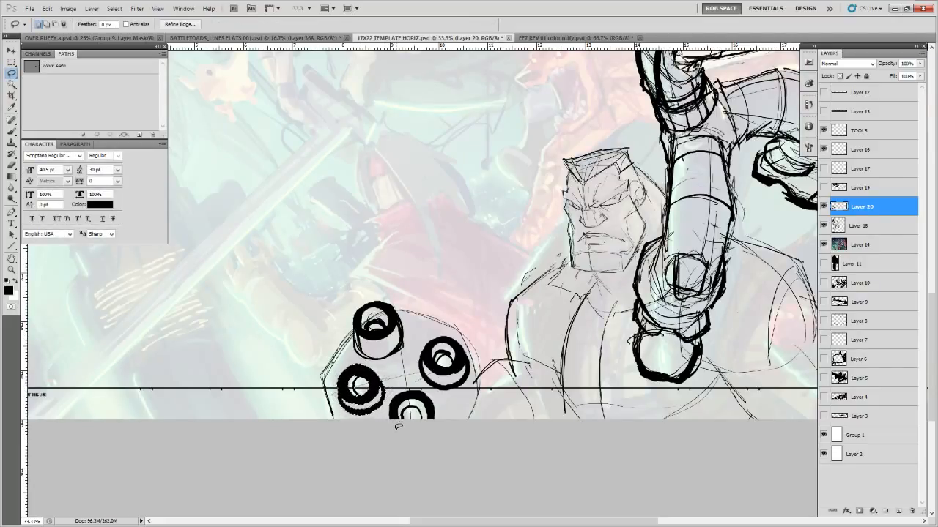
key("ctrl+Left")
key("ctrl+Left")
key("ctrl+Left")
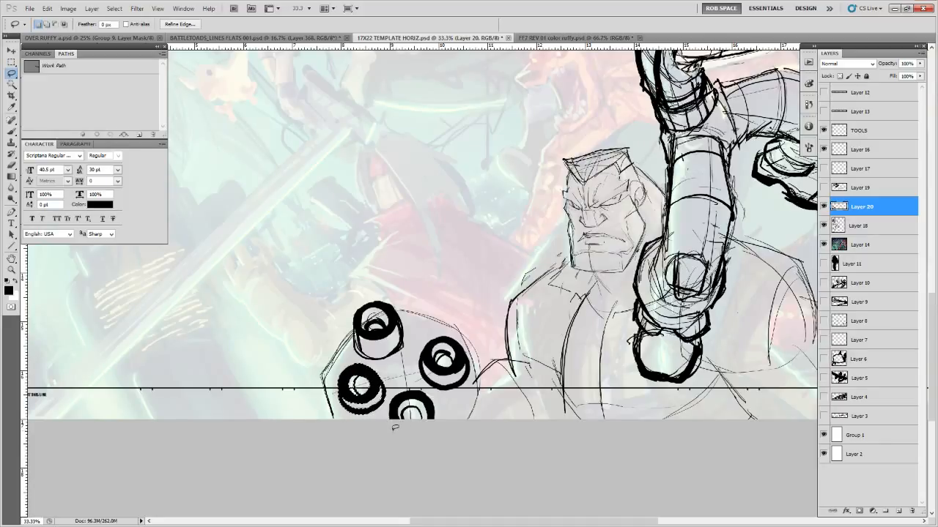
key("ctrl+d")
Select the lowest barrel, enlarge it slightly with Free Transform, and nudge it toward the torso
mouse_move(398, 400)
left_mouse_down()
mouse_move(394, 386)
mouse_move(444, 425)
mouse_move(400, 384)
left_mouse_up()
key("ctrl+t")
left_click_drag(446, 422, 448, 428)
key("Return")
key("ctrl+Right")
key("ctrl+Right")
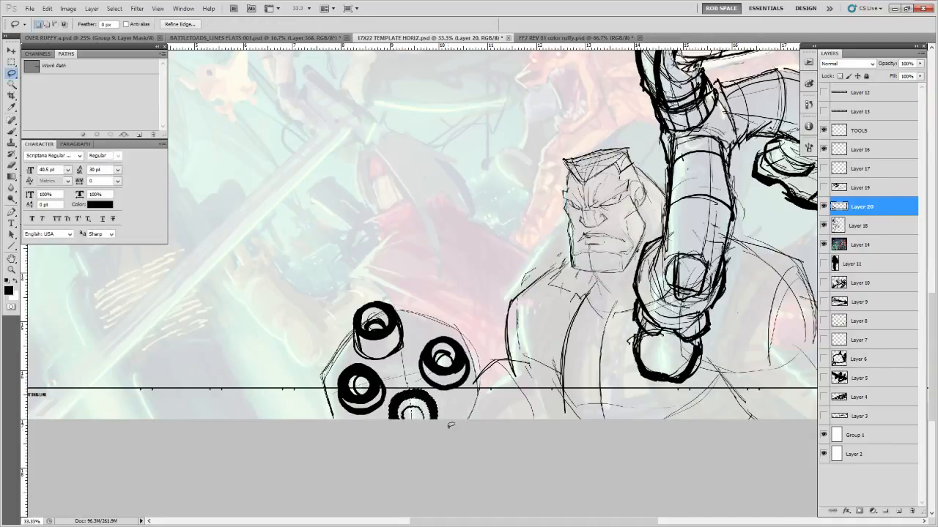
key("ctrl+d")
Thicken the gun housing's outer edge on the side away from the torso, erasing and redrawing its lower part
key("b")
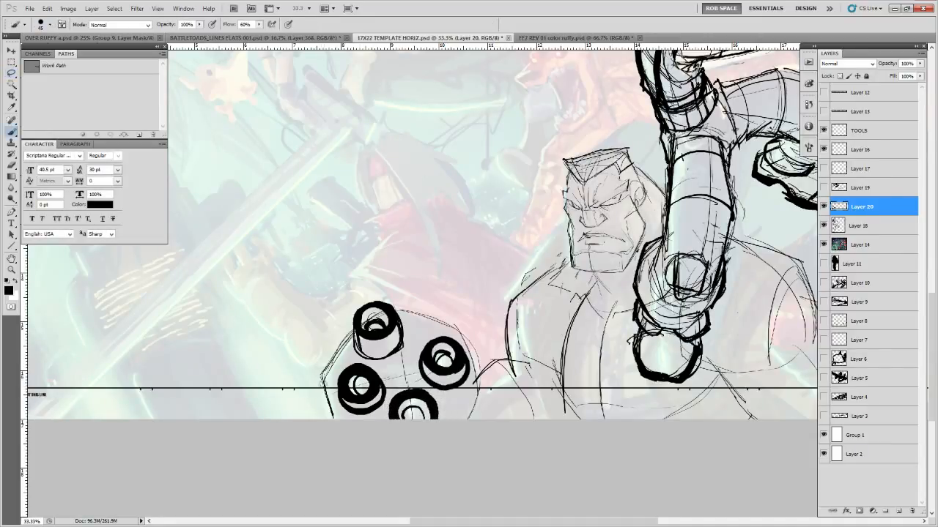
mouse_move(323, 381)
left_mouse_down()
mouse_move(333, 419)
mouse_move(317, 378)
left_mouse_up()
key("e")
left_click_drag(326, 410, 328, 424)
key("b")
mouse_move(320, 378)
left_mouse_down()
mouse_move(330, 430)
mouse_move(327, 421)
left_mouse_up()
left_click_drag(322, 414, 325, 423)
Thicken the gun housing's edge facing the torso, and add a second contour beside its lower end
left_click_drag(463, 326, 480, 396)
left_click_drag(469, 353, 478, 419)
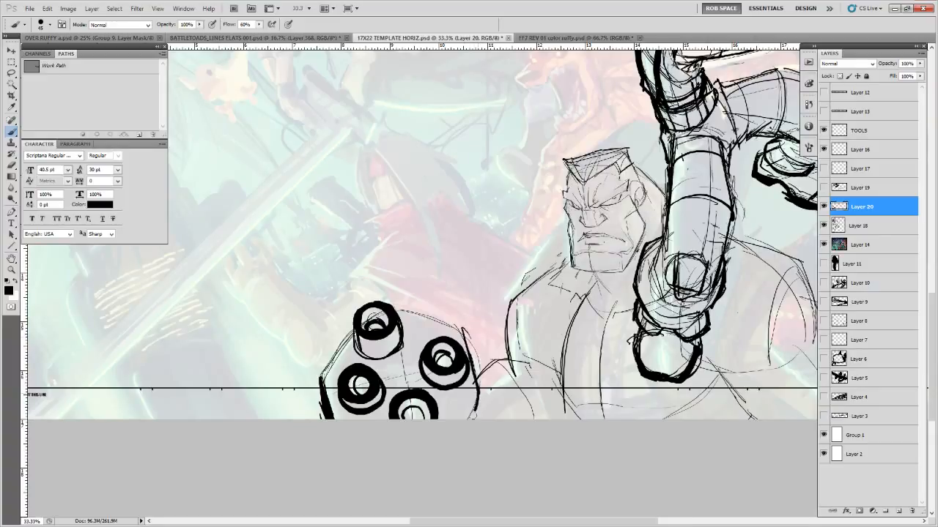
left_click_drag(466, 335, 484, 420)
left_click_drag(476, 376, 498, 422)
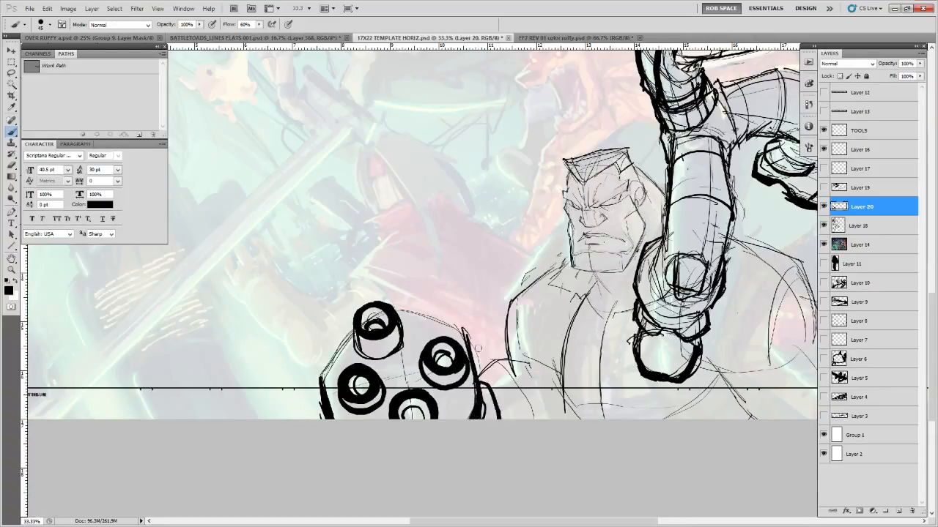
left_click_drag(471, 333, 469, 336)
Select the topmost barrel with the Lasso and move it inward from the housing's edge
key("l")
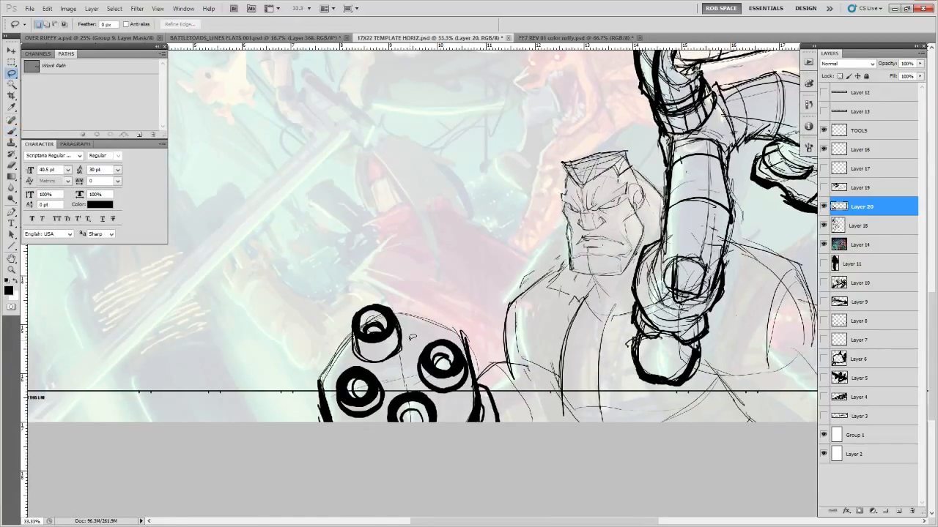
mouse_move(350, 361)
left_mouse_down()
mouse_move(355, 304)
mouse_move(405, 318)
mouse_move(395, 366)
mouse_move(383, 325)
mouse_move(339, 351)
mouse_move(319, 380)
left_mouse_up()
key("v")
key("ctrl+d")
Redraw the housing's sloping upper outline beside the topmost barrel with a heavier line
key("b")
left_click_drag(358, 330, 348, 342)
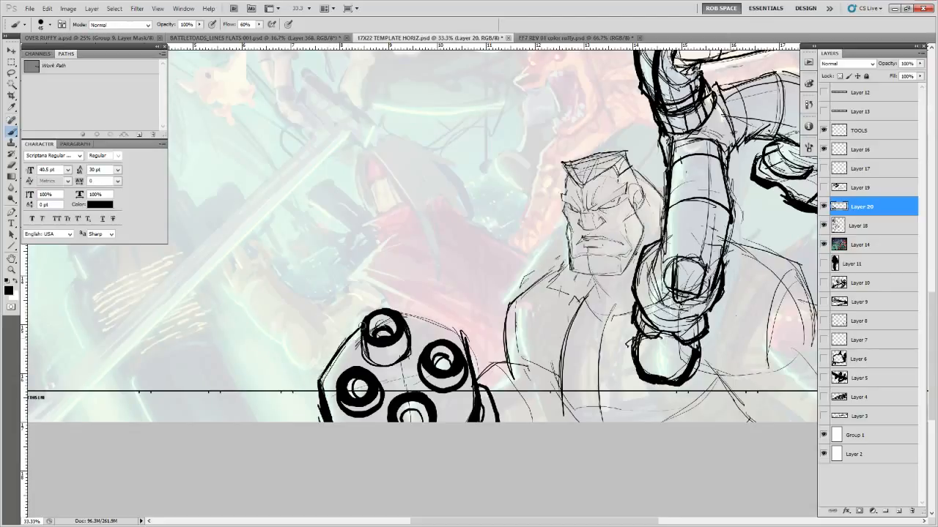
key("e")
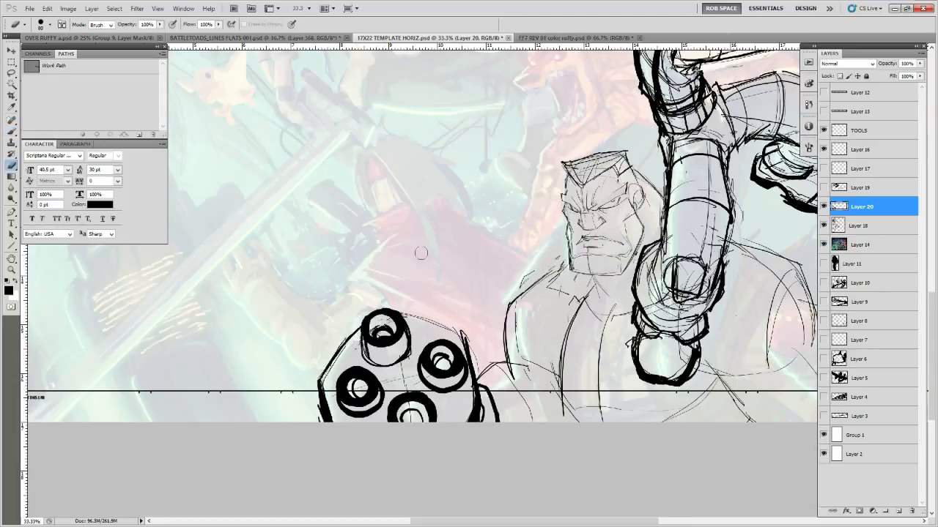
Darken the inner rims of the gun's barrel openings, erasing and redrawing the shading in the barrel nearest the torso
key("b")
mouse_move(372, 322)
left_mouse_down()
mouse_move(375, 338)
mouse_move(396, 331)
mouse_move(388, 338)
left_mouse_up()
mouse_move(353, 386)
left_mouse_down()
mouse_move(357, 405)
mouse_move(369, 389)
left_mouse_up()
key("e")
left_click_drag(442, 356, 440, 363)
key("b")
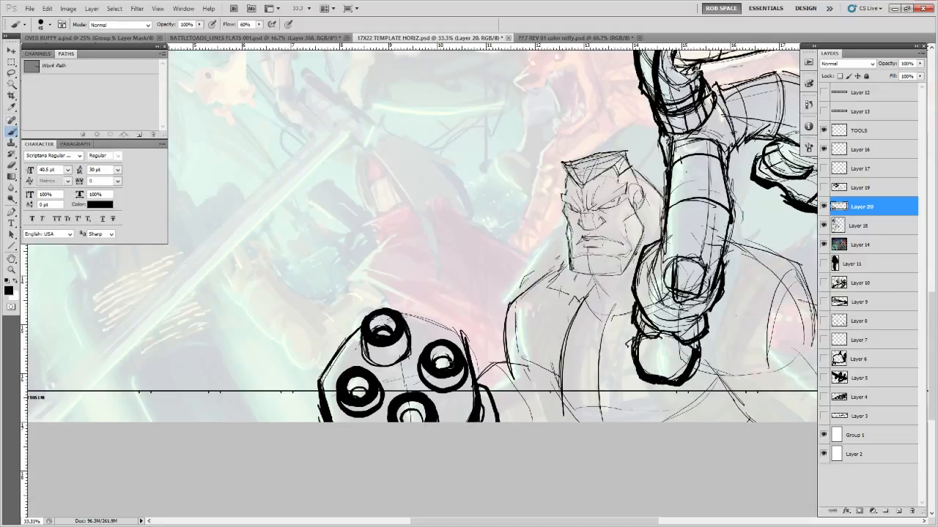
left_click_drag(471, 350, 444, 362)
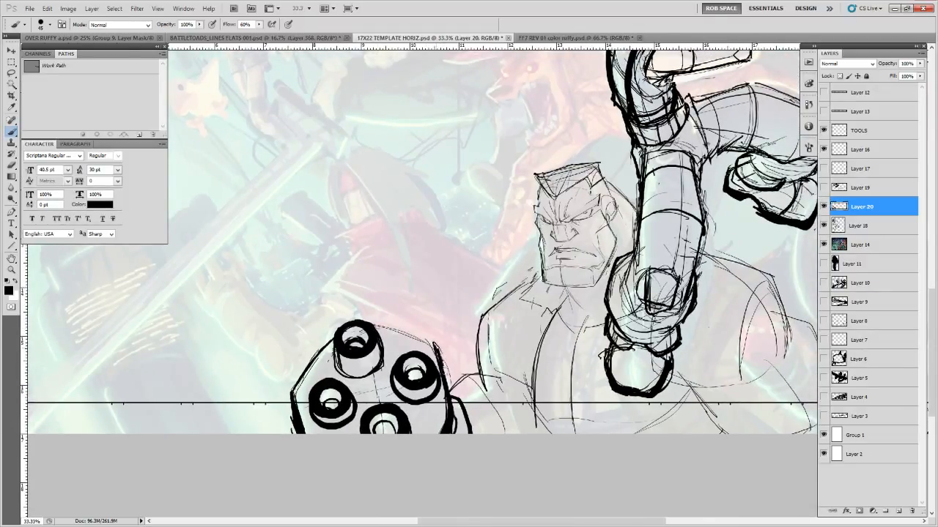
Erase the sketchy curve across the gun housing's top and redraw it as one heavy outline down the torso side
key("e")
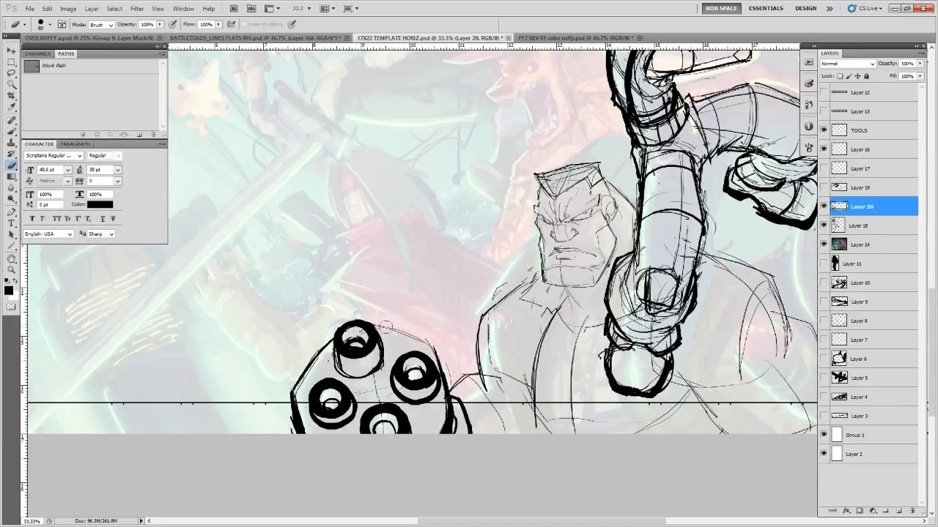
key("b")
mouse_move(430, 346)
left_mouse_down()
mouse_move(370, 327)
mouse_move(435, 350)
left_mouse_up()
key("ctrl+z")
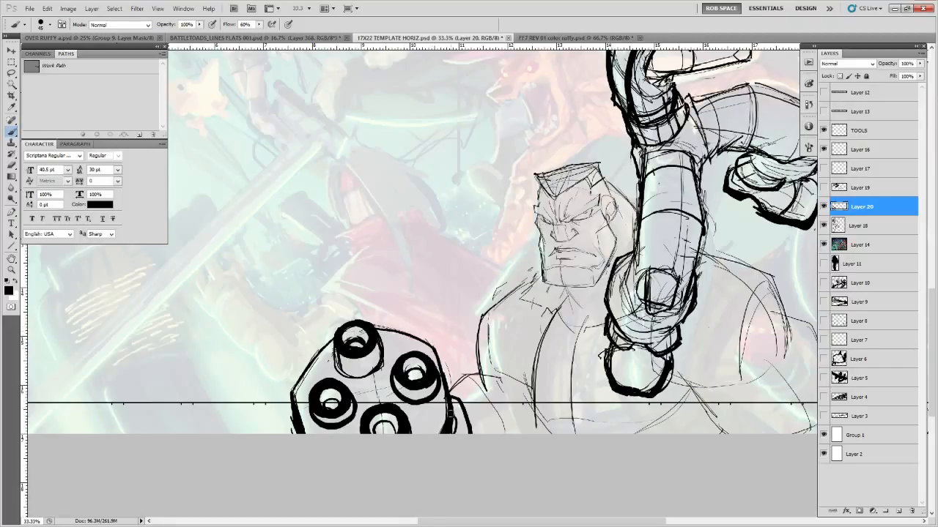
key("e")
key("b")
Strengthen the scowling character's outer face contour from the brow down to the cheek, cleaning it with the Eraser
mouse_move(479, 401)
left_mouse_down()
mouse_move(419, 408)
mouse_move(398, 448)
left_mouse_up()
left_click_drag(614, 366, 502, 393)
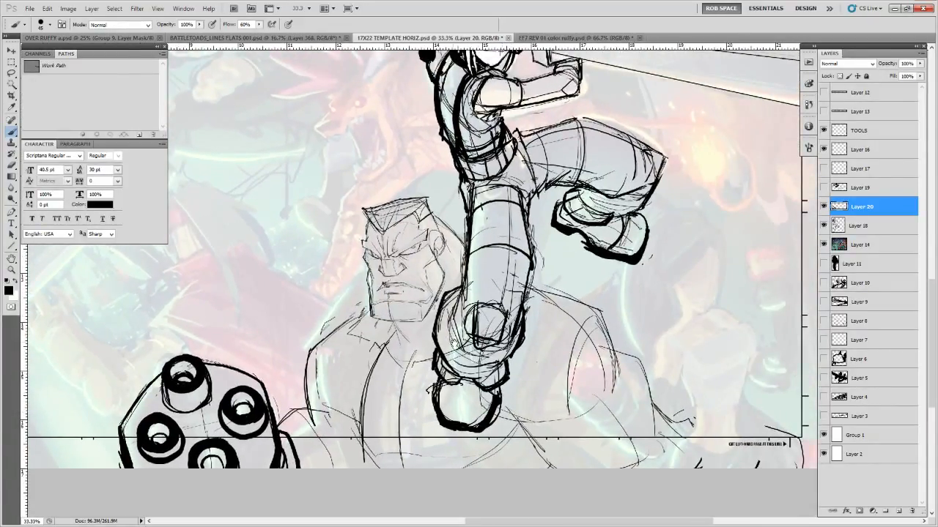
left_click_drag(452, 339, 444, 339)
mouse_move(359, 258)
left_mouse_down()
mouse_move(367, 318)
mouse_move(360, 295)
mouse_move(362, 305)
left_mouse_up()
key("e")
key("b")
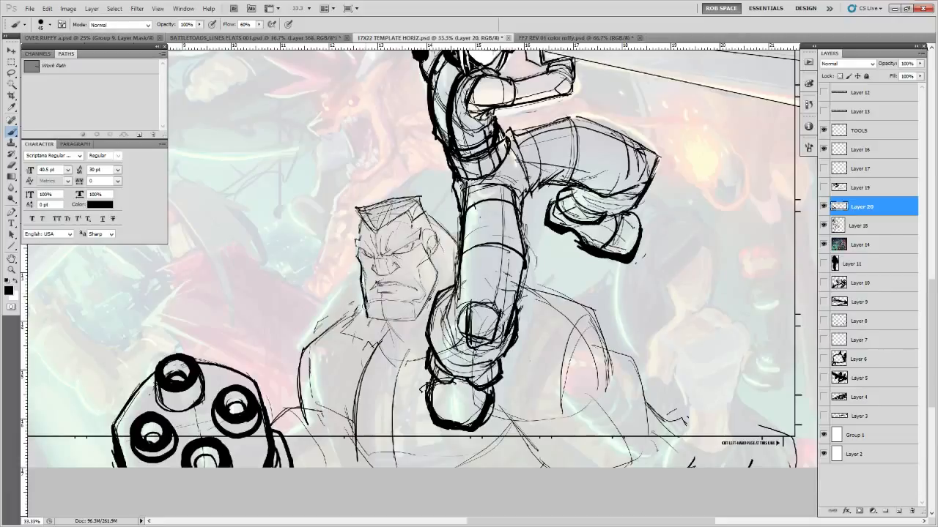
Darken the character's jawline and the far side of the jaw, erasing stray marks around it
left_click_drag(414, 320, 448, 321)
left_click_drag(472, 276, 450, 320)
left_click_drag(455, 304, 438, 329)
mouse_move(446, 279)
left_mouse_down()
mouse_move(454, 299)
mouse_move(441, 273)
mouse_move(435, 295)
mouse_move(443, 280)
mouse_move(432, 273)
left_mouse_up()
key("e")
key("b")
key("e")
key("b")
Refine the side of the face between the ear and the jaw with a finer brush
key("bracketleft")
key("bracketleft")
key("bracketleft")
key("bracketleft")
key("bracketleft")
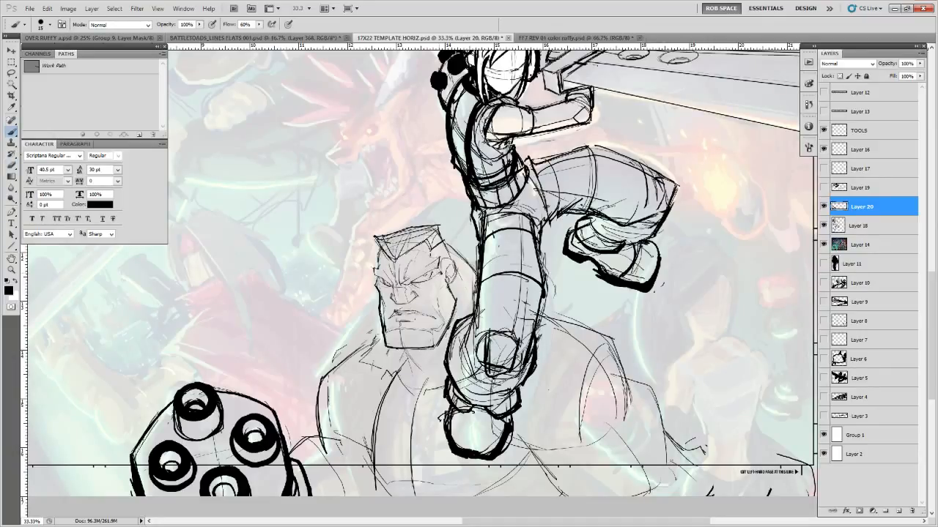
left_click_drag(441, 303, 447, 318)
left_click_drag(445, 271, 445, 320)
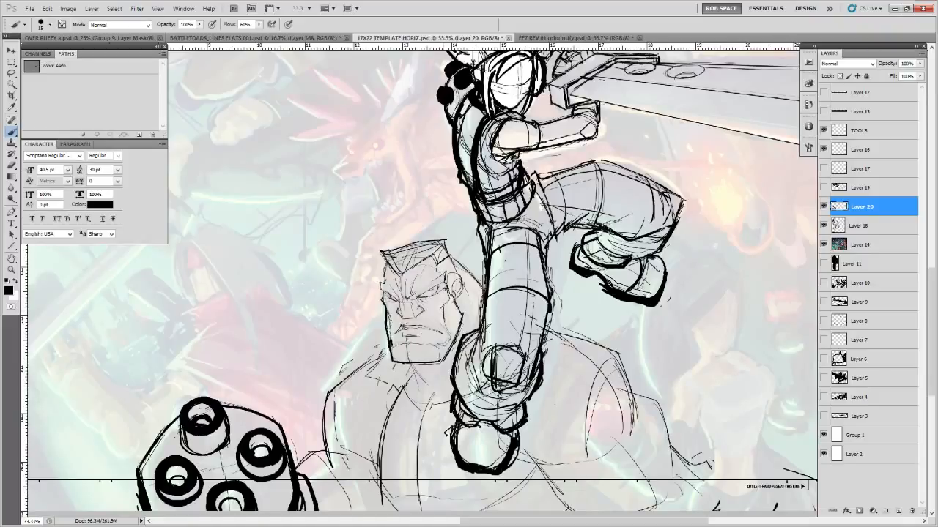
mouse_move(473, 287)
left_mouse_down()
mouse_move(410, 274)
mouse_move(390, 244)
left_mouse_up()
Draw a thick curved line across the lower torso beneath the swordsman's foot, with a short vertical line at its far end
key("e")
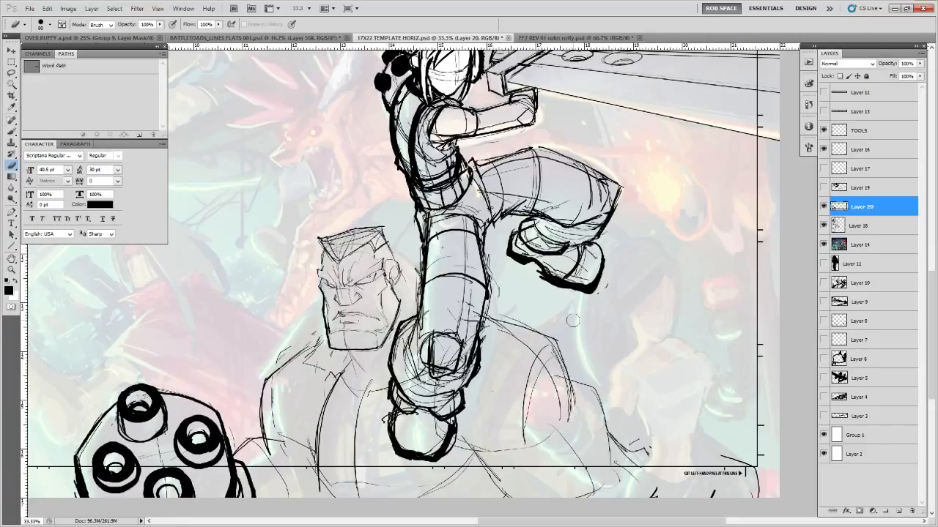
key("z")
left_click(502, 421, "alt")
left_click_drag(538, 398, 559, 328)
key("b")
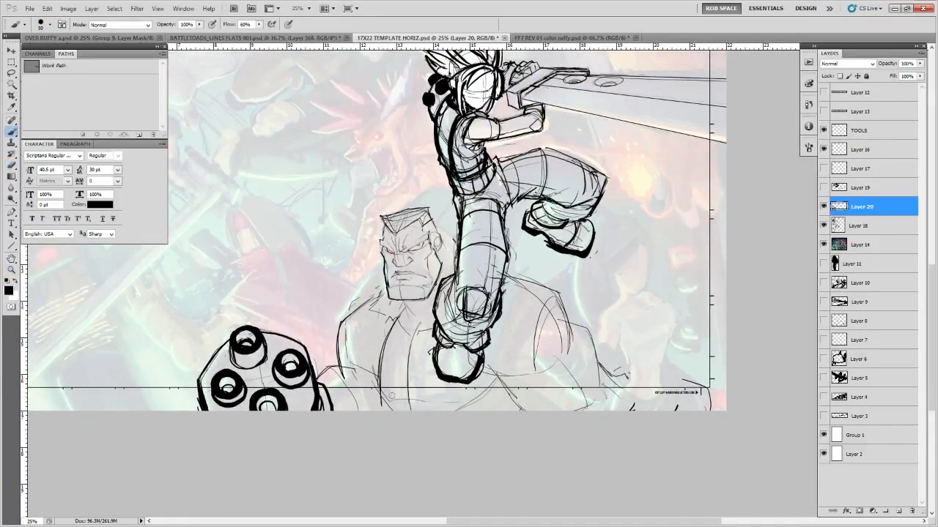
mouse_move(375, 388)
left_mouse_down()
mouse_move(412, 402)
mouse_move(495, 389)
mouse_move(443, 399)
mouse_move(372, 386)
mouse_move(443, 403)
mouse_move(495, 385)
mouse_move(372, 403)
mouse_move(374, 386)
left_mouse_up()
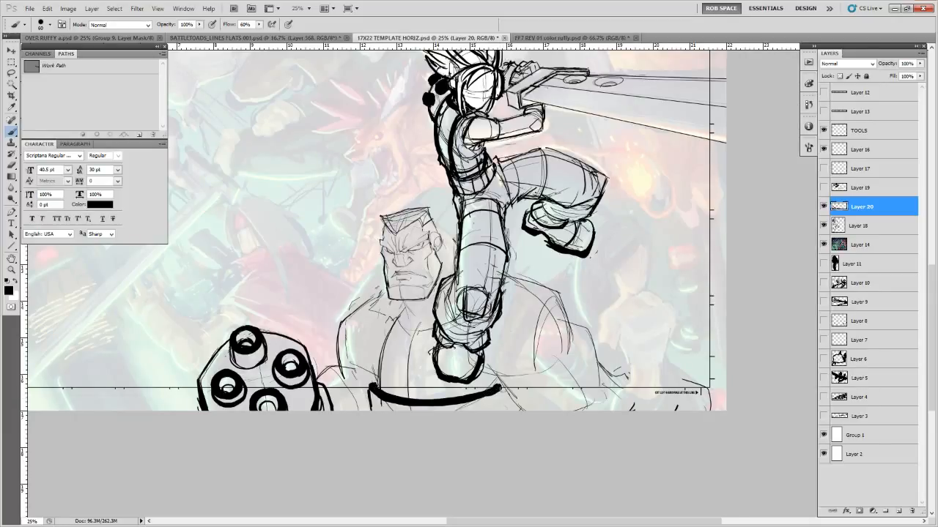
left_click_drag(503, 389, 508, 409)
Add a new layer and draw the jacket's collar and sloping shoulder on the gun-arm side with a larger brush
left_click(899, 511)
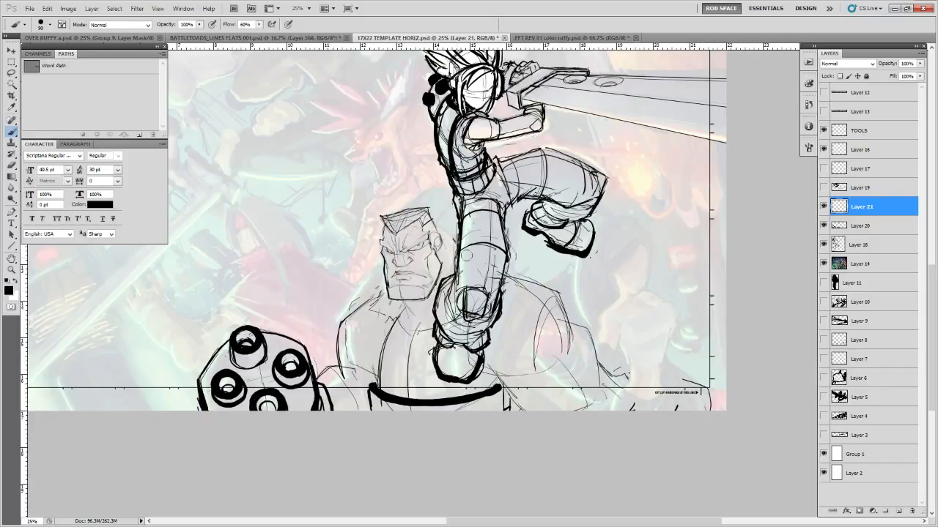
key("bracketright")
key("bracketright")
left_click_drag(453, 239, 459, 275)
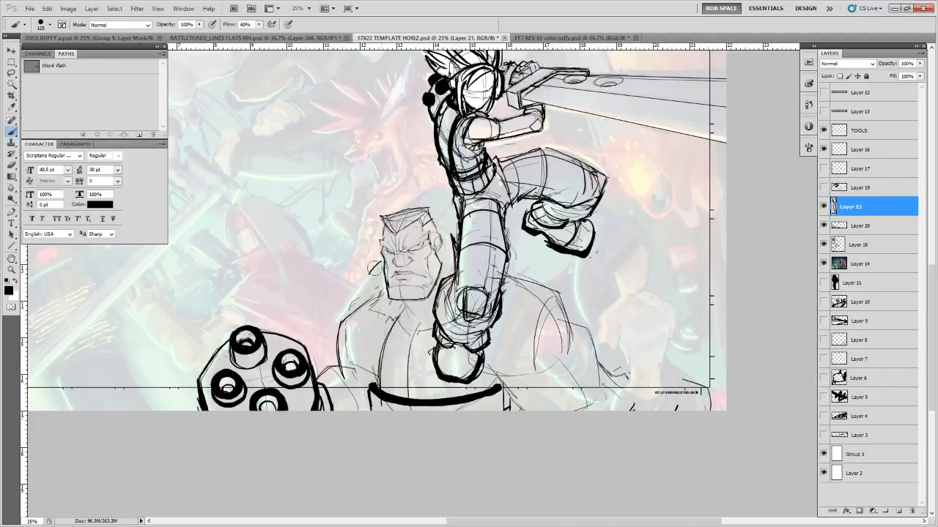
mouse_move(334, 319)
left_mouse_down()
mouse_move(406, 312)
mouse_move(396, 357)
left_mouse_up()
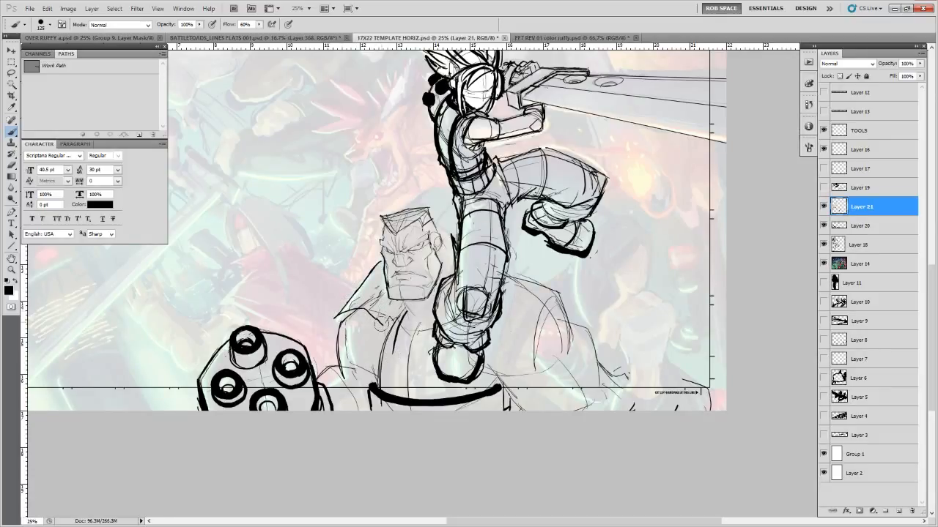
Draw the jacket's ragged lapel and long vertical front edges down the torso on the gun-arm side
left_click_drag(379, 319, 382, 401)
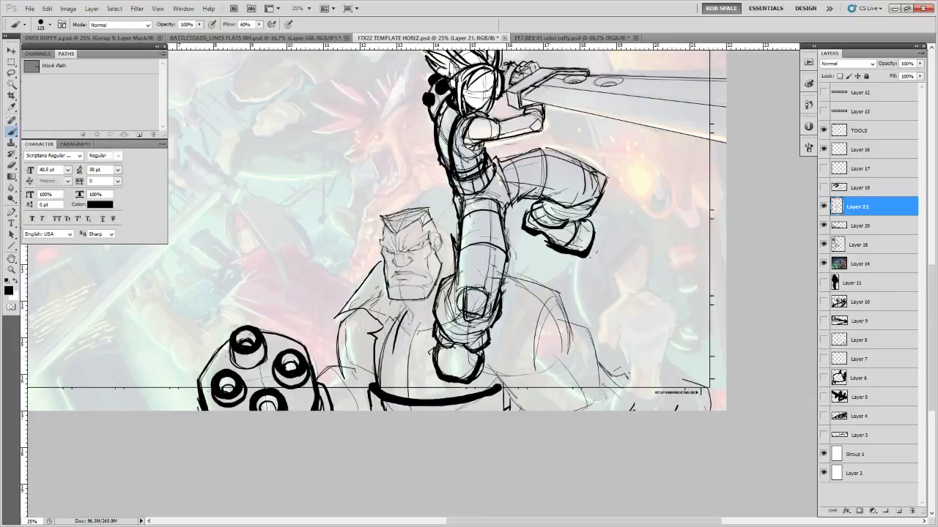
left_click_drag(407, 314, 395, 417)
left_click_drag(367, 322, 381, 418)
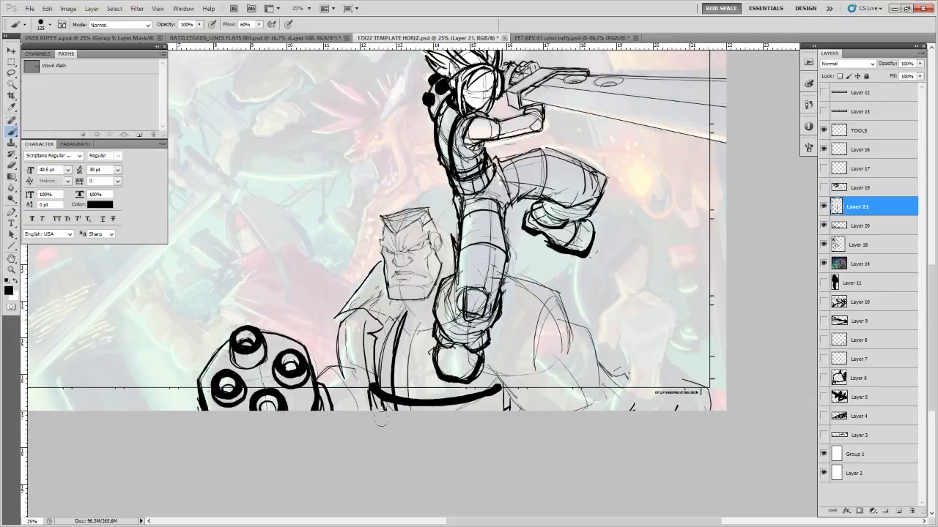
left_click_drag(364, 326, 371, 417)
mouse_move(341, 328)
left_mouse_down()
mouse_move(362, 359)
mouse_move(352, 357)
mouse_move(354, 338)
mouse_move(356, 356)
mouse_move(344, 356)
mouse_move(360, 365)
left_mouse_up()
key("ctrl+z")
key("bracketleft")
key("bracketleft")
key("bracketleft")
key("bracketleft")
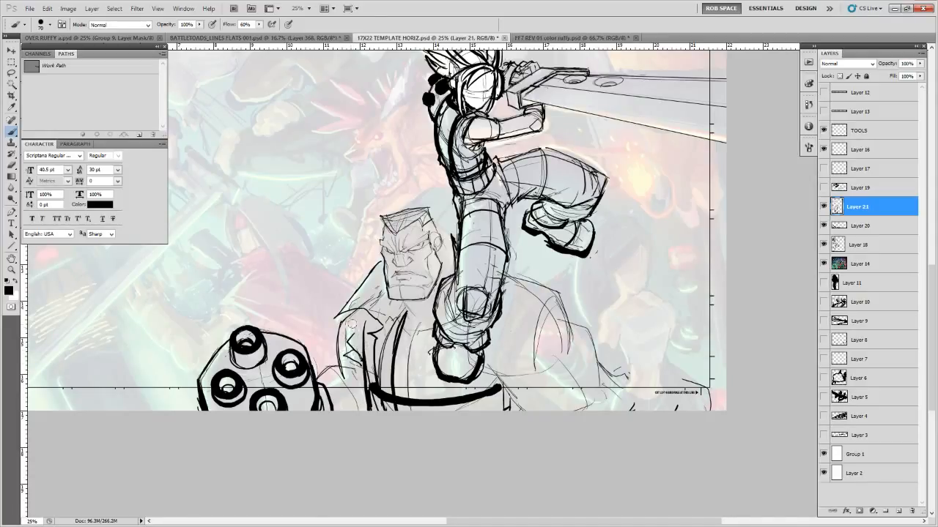
key("ctrl+alt+z")
key("ctrl+alt+z")
key("ctrl+alt+z")
Draw the spiky torn sleeve edge and shoulder tufts above the gun arm with a smaller brush
key("bracketleft")
left_click_drag(353, 360, 364, 380)
key("bracketleft")
left_click_drag(340, 322, 341, 361)
left_click_drag(350, 329, 343, 357)
mouse_move(344, 356)
left_mouse_down()
mouse_move(345, 318)
mouse_move(366, 277)
left_mouse_up()
mouse_move(354, 326)
left_mouse_down()
mouse_move(342, 352)
mouse_move(365, 371)
mouse_move(316, 377)
left_mouse_up()
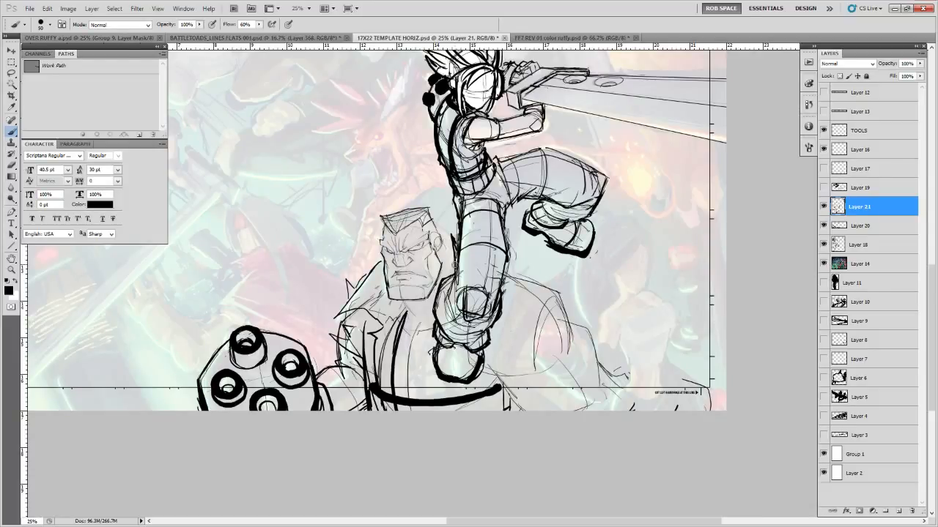
Draw a heavier collar contour between the character's head and the swordsman's leg with a larger brush
key("bracketright")
key("bracketright")
key("bracketright")
left_click_drag(440, 314, 445, 397)
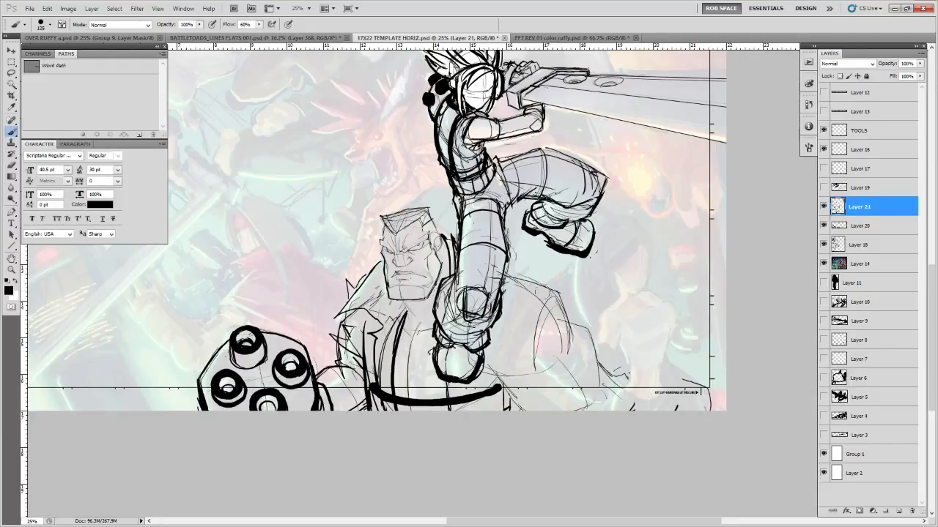
Draw the far half of the jacket with a spiked shoulder, torn sleeve edge and ragged front opening, varying the brush size
left_click_drag(545, 289, 563, 297)
mouse_move(562, 297)
left_mouse_down()
mouse_move(543, 311)
mouse_move(524, 356)
left_mouse_up()
left_click_drag(516, 356, 506, 395)
key("bracketright")
key("bracketright")
mouse_move(511, 357)
left_mouse_down()
mouse_move(506, 384)
mouse_move(508, 337)
left_mouse_up()
key("bracketleft")
key("bracketleft")
mouse_move(510, 325)
left_mouse_down()
mouse_move(513, 336)
mouse_move(547, 277)
mouse_move(587, 276)
mouse_move(572, 323)
left_mouse_up()
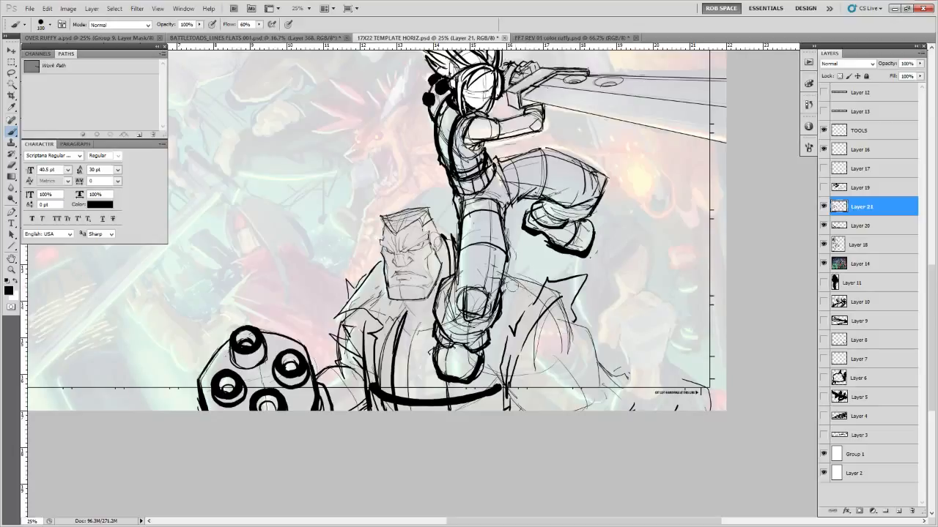
Sketch construction lines through the swordsman's lower leg and add vertical strip edges on the torso beneath the foot
left_click_drag(467, 258, 483, 297)
left_click_drag(447, 330, 501, 316)
mouse_move(468, 251)
left_mouse_down()
mouse_move(492, 315)
mouse_move(458, 352)
left_mouse_up()
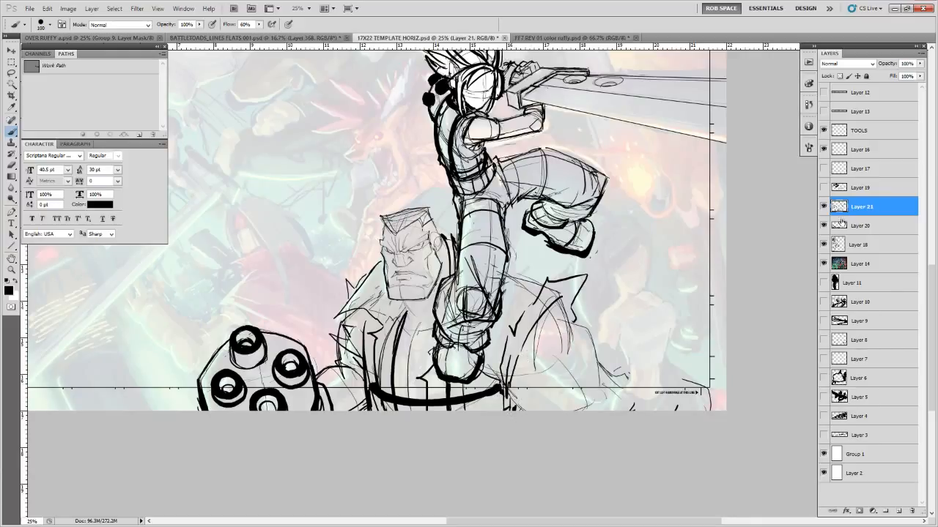
On Layer 20, remove the thick curved torso line except for the short section inside the jacket's front opening
left_click(840, 225)
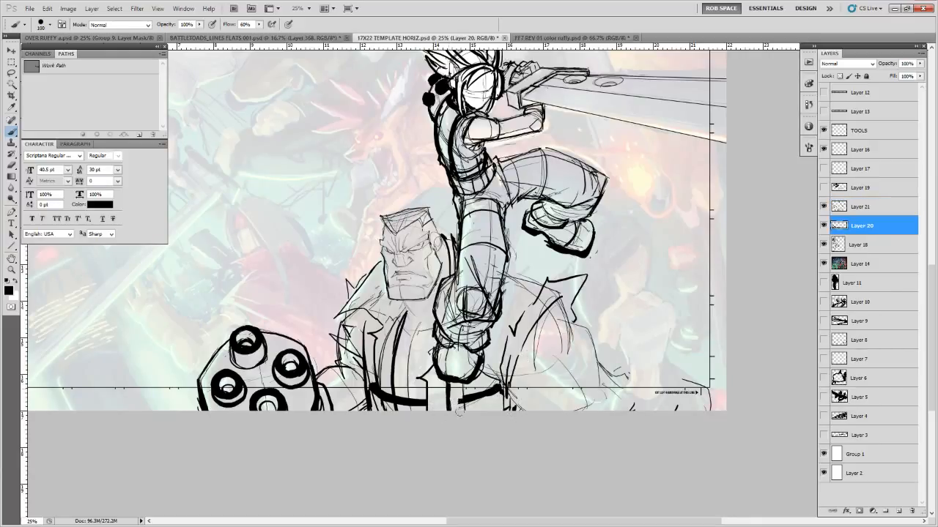
mouse_move(460, 405)
left_mouse_down()
mouse_move(497, 384)
mouse_move(489, 396)
left_mouse_up()
mouse_move(374, 386)
left_mouse_down()
mouse_move(378, 400)
mouse_move(388, 396)
left_mouse_up()
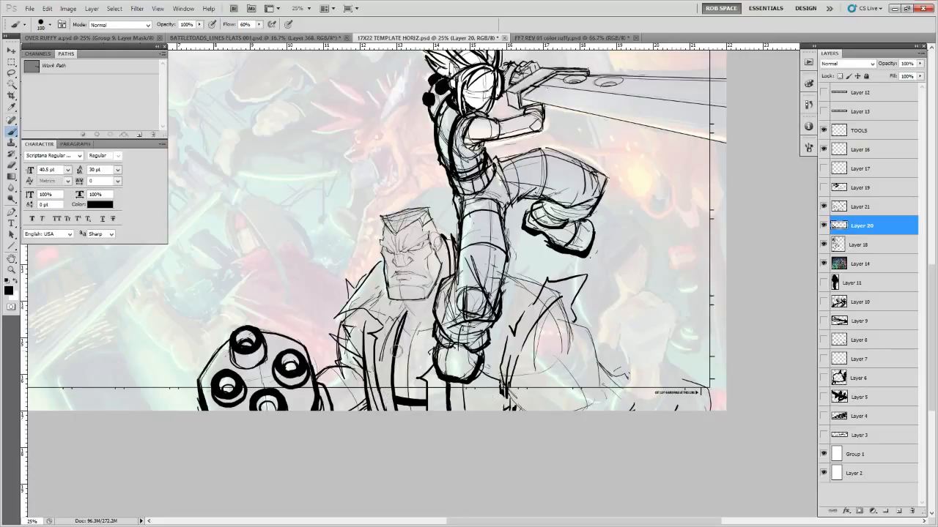
Add contour lines down the middle of the chest inside the open jacket with a smaller brush
key("bracketleft")
left_click_drag(415, 328, 405, 375)
left_click_drag(414, 330, 406, 388)
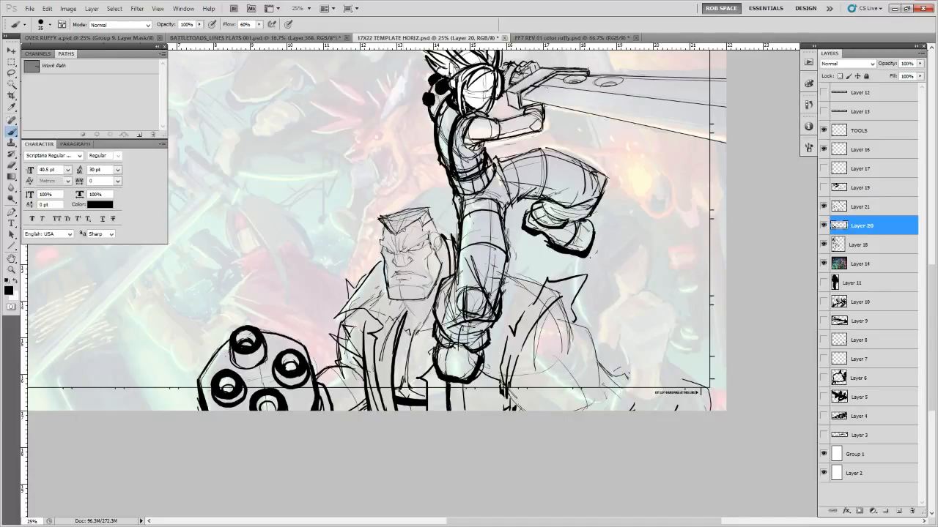
Strengthen the flat-top haircut's edges and the hairline at the temple with darker lines
left_click_drag(405, 231, 423, 220)
mouse_move(415, 223)
left_mouse_down()
mouse_move(429, 214)
mouse_move(394, 221)
mouse_move(429, 208)
mouse_move(378, 218)
mouse_move(381, 241)
mouse_move(384, 217)
mouse_move(383, 237)
mouse_move(382, 226)
left_mouse_up()
left_click_drag(378, 244, 385, 267)
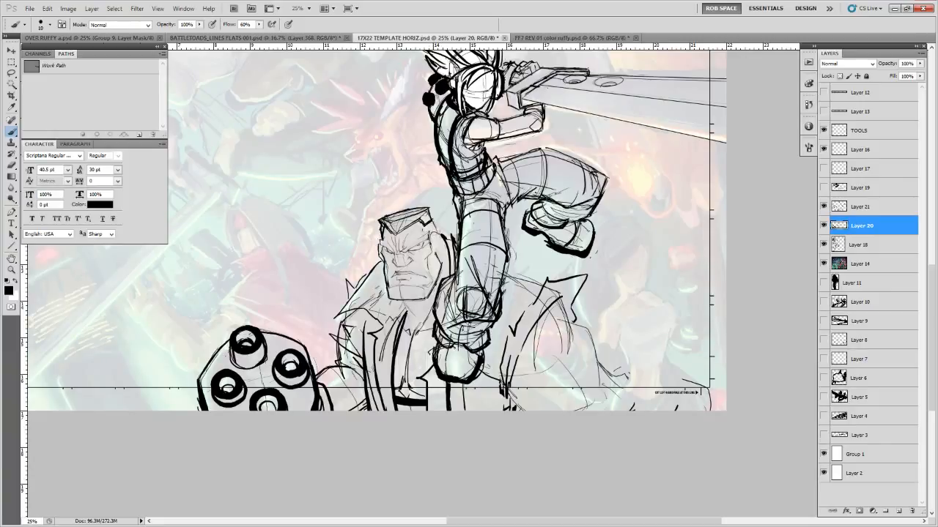
Darken the back of the head beside the ear and add short lines at the base of the neck
mouse_move(441, 236)
left_mouse_down()
mouse_move(431, 243)
mouse_move(435, 260)
mouse_move(453, 265)
left_mouse_up()
left_click_drag(431, 320, 419, 326)
mouse_move(433, 319)
left_mouse_down()
mouse_move(421, 331)
mouse_move(429, 327)
left_mouse_up()
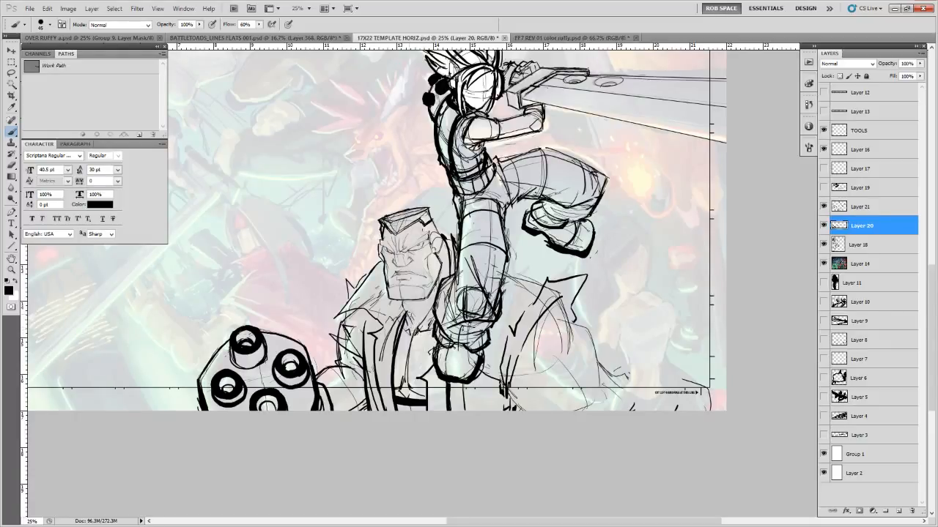
Add a new layer above Layer 20 and draw a thick chain necklace with a dark hanging tag on the chest
left_click(899, 511)
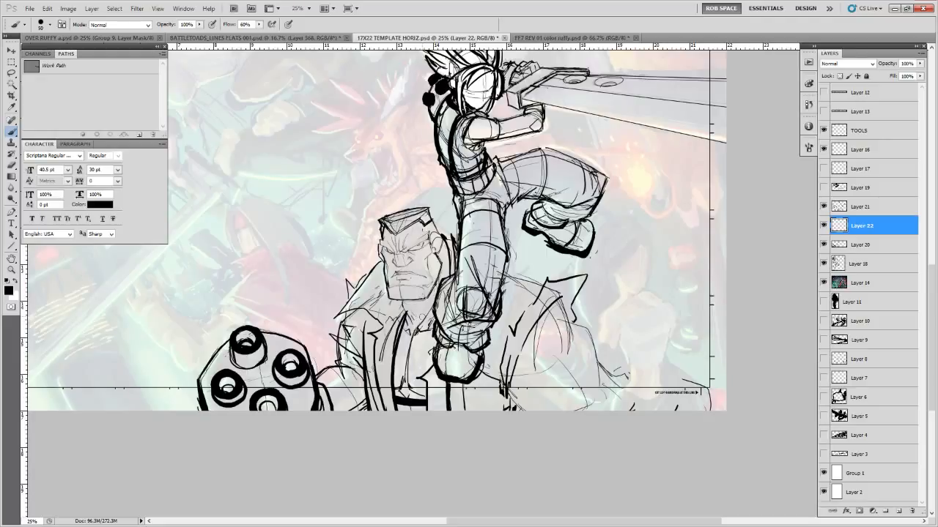
key("bracketright")
mouse_move(404, 313)
left_mouse_down()
mouse_move(400, 330)
mouse_move(427, 330)
mouse_move(423, 341)
mouse_move(401, 339)
mouse_move(427, 332)
mouse_move(415, 354)
mouse_move(400, 355)
mouse_move(398, 392)
mouse_move(410, 363)
left_mouse_up()
left_click_drag(436, 323, 418, 354)
mouse_move(435, 318)
left_mouse_down()
mouse_move(427, 328)
mouse_move(400, 321)
mouse_move(401, 309)
left_mouse_up()
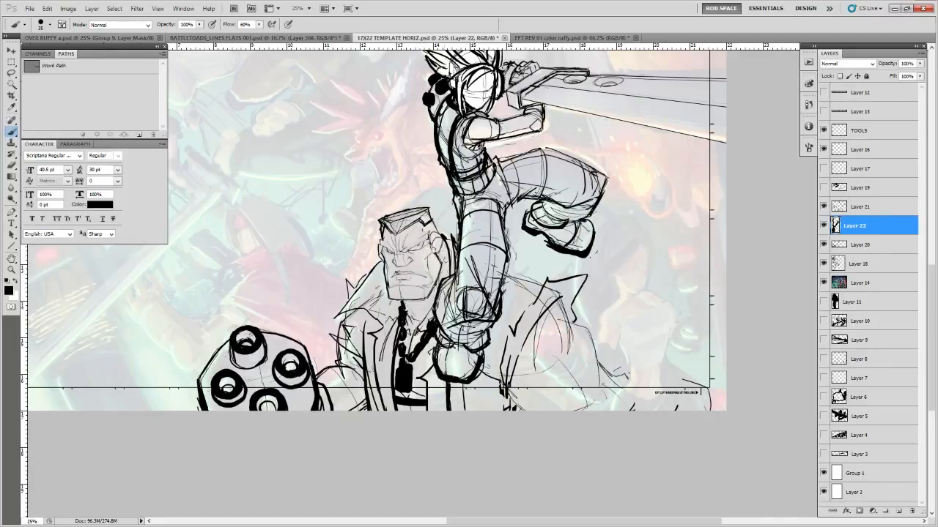
Add fine detail lines to the ear and lower face, and to the jacket beside the swordsman's knee
mouse_move(448, 258)
left_mouse_down()
mouse_move(445, 277)
mouse_move(435, 257)
left_mouse_up()
left_click_drag(391, 280, 392, 278)
left_click_drag(501, 306, 522, 315)
mouse_move(507, 283)
left_mouse_down()
mouse_move(531, 290)
mouse_move(533, 311)
left_mouse_up()
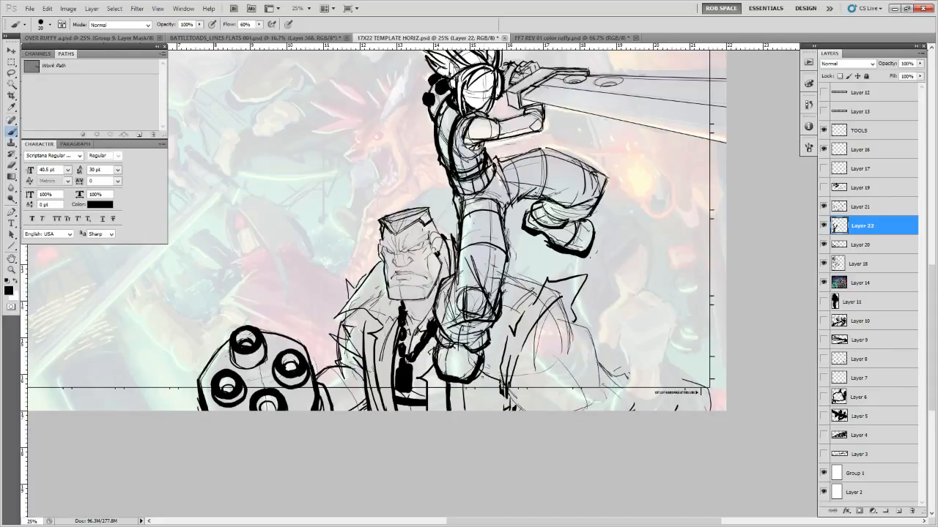
Write the digits 0 and 3 one above the other on the torso strip beneath the swordsman's foot
mouse_move(482, 378)
left_mouse_down()
mouse_move(502, 389)
mouse_move(496, 411)
left_mouse_up()
left_click_drag(438, 383, 437, 408)
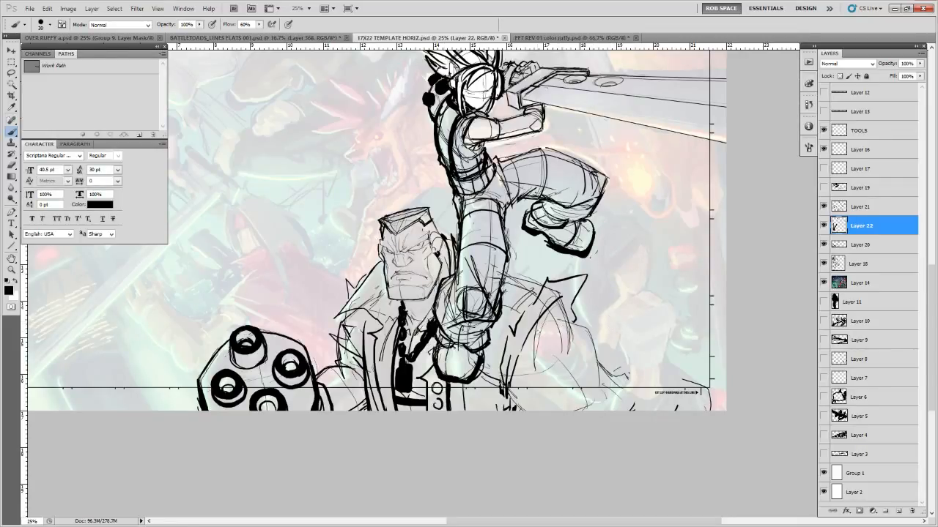
Draw a skull emblem inside a rounded outline on the far upper arm
mouse_move(515, 369)
left_mouse_down()
mouse_move(549, 364)
mouse_move(523, 370)
left_mouse_up()
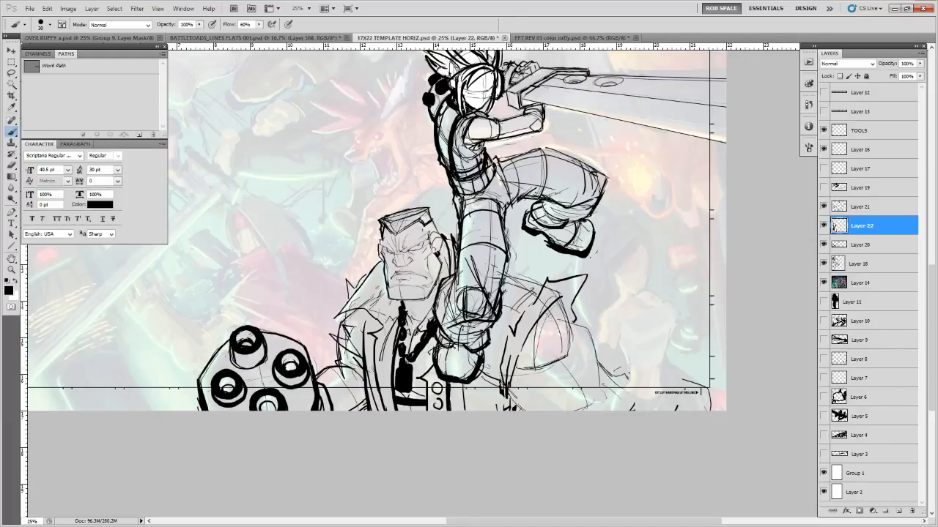
left_click_drag(554, 316, 564, 355)
mouse_move(548, 318)
left_mouse_down()
mouse_move(558, 327)
mouse_move(536, 344)
mouse_move(555, 351)
mouse_move(567, 329)
mouse_move(550, 351)
mouse_move(565, 344)
mouse_move(564, 326)
mouse_move(541, 321)
mouse_move(553, 355)
mouse_move(561, 350)
left_mouse_up()
mouse_move(547, 327)
left_mouse_down()
mouse_move(558, 353)
mouse_move(542, 340)
mouse_move(556, 339)
mouse_move(560, 354)
left_mouse_up()
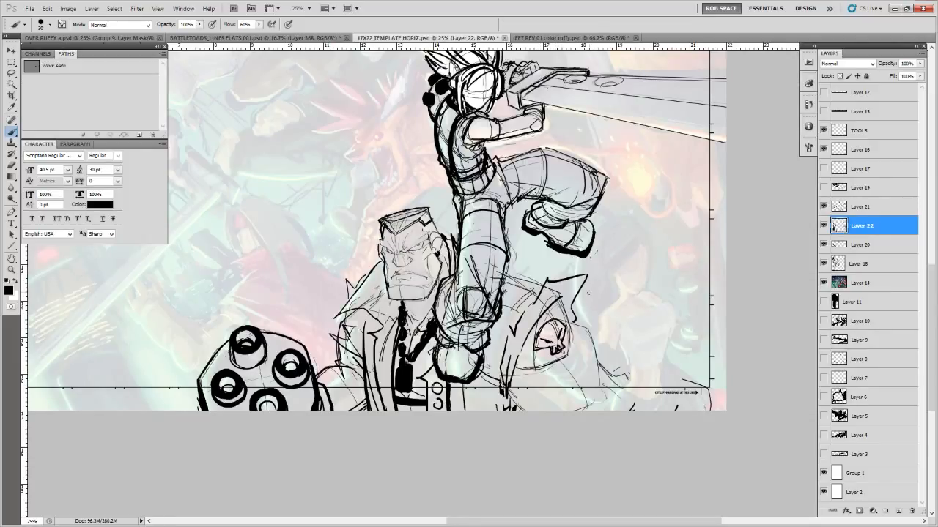
Draw the far arm's outline down to the page edge, with bold curved bands at the wrist and a line beside the emblem
left_click_drag(561, 370, 590, 394)
mouse_move(621, 367)
left_mouse_down()
mouse_move(606, 413)
mouse_move(624, 372)
mouse_move(614, 369)
mouse_move(627, 376)
mouse_move(592, 354)
left_mouse_up()
mouse_move(602, 361)
left_mouse_down()
mouse_move(612, 383)
mouse_move(637, 387)
mouse_move(651, 411)
left_mouse_up()
left_click_drag(631, 377, 634, 411)
left_click_drag(631, 376, 637, 408)
mouse_move(572, 298)
left_mouse_down()
mouse_move(556, 331)
mouse_move(575, 347)
left_mouse_up()
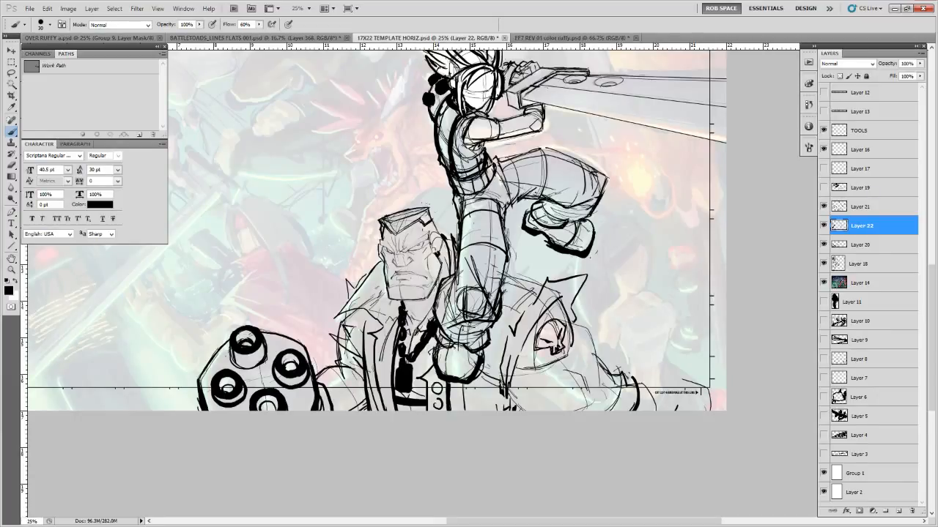
left_click_drag(318, 309, 433, 358)
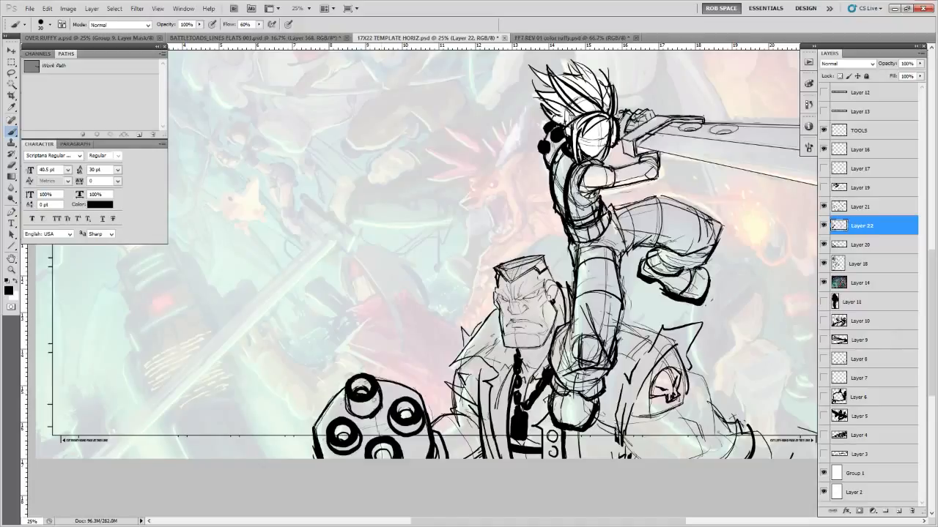
left_click_drag(525, 367, 471, 381)
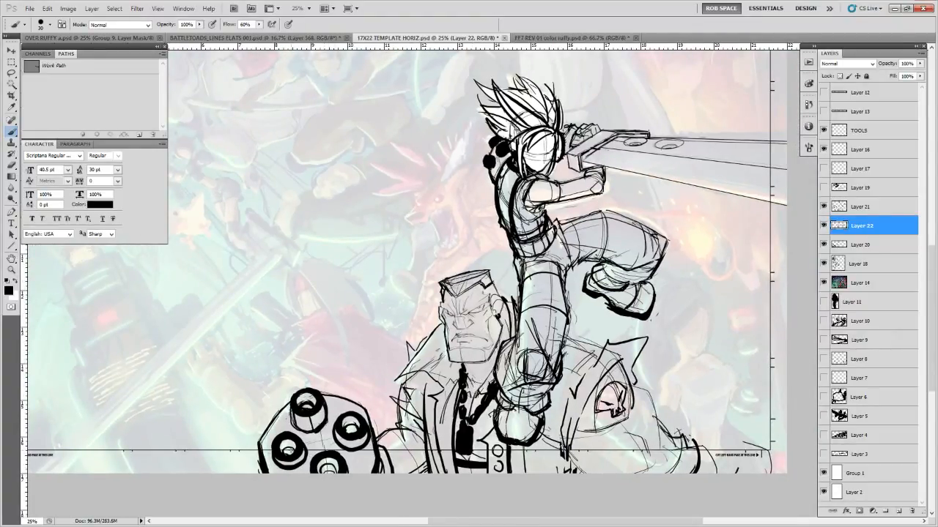
Reinforce the outer edge of the gun housing and the rim of its lower barrel
left_click_drag(293, 449, 288, 457)
left_click_drag(287, 405, 258, 444)
key("e")
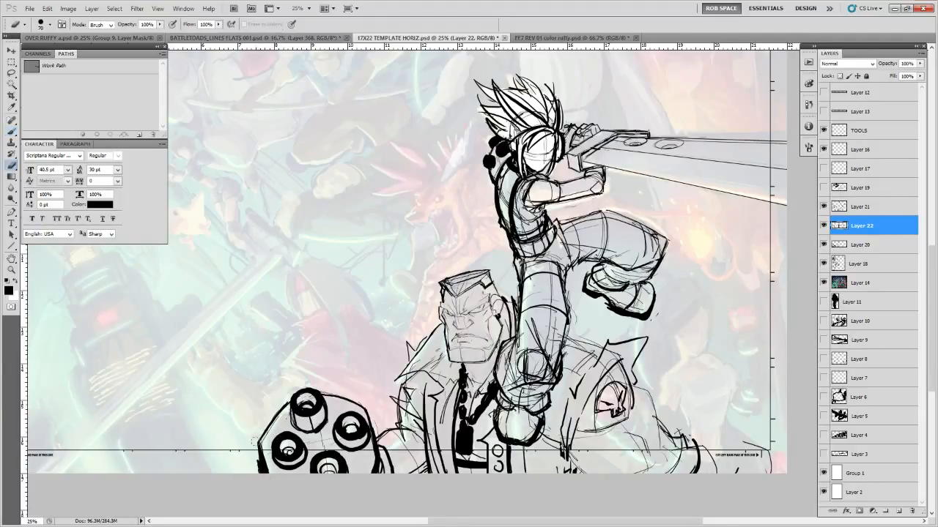
mouse_move(647, 364)
left_mouse_down()
mouse_move(509, 441)
mouse_move(480, 475)
left_mouse_up()
key("z")
left_click(445, 368, "alt")
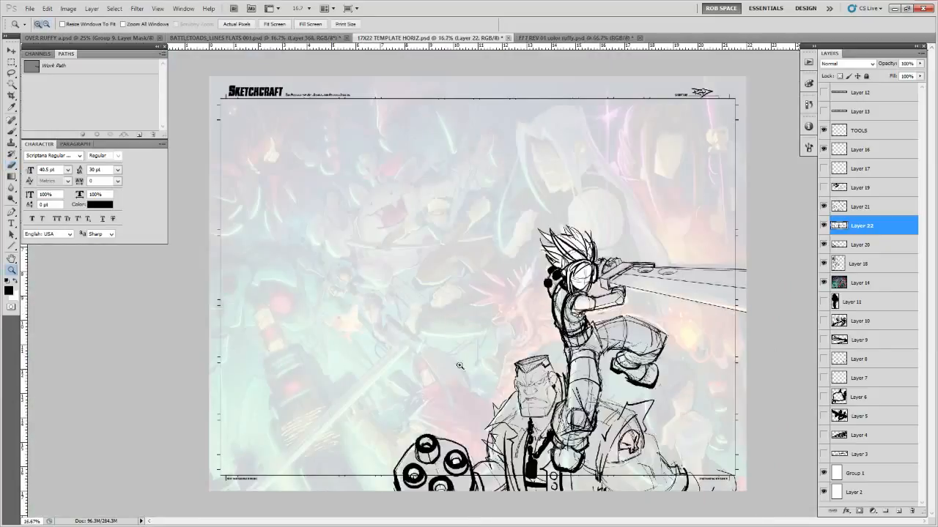
left_click(704, 379)
left_click_drag(705, 420, 662, 314)
key("b")
left_click_drag(576, 296, 575, 335)
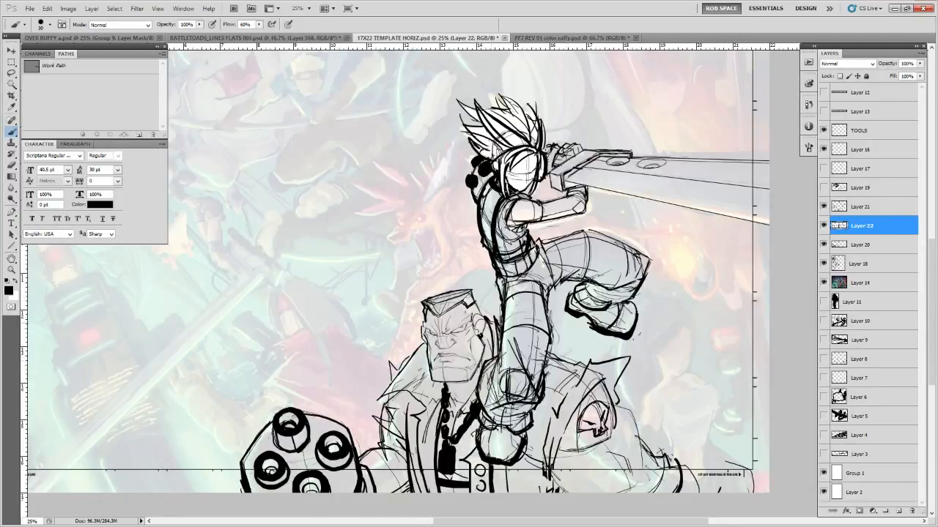
key("e")
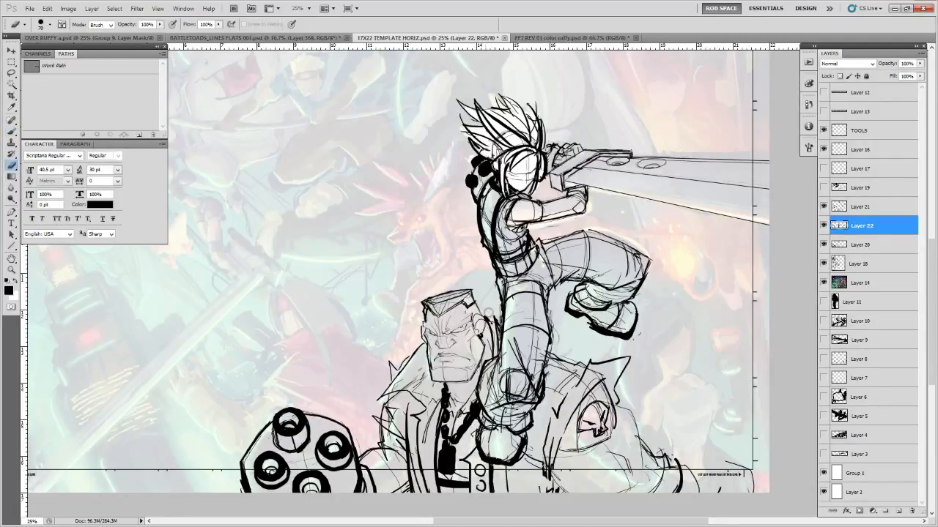
left_click_drag(558, 285, 517, 308)
Select Layer 21 and clean up the stray lines behind the burly character's ear
left_click(824, 225)
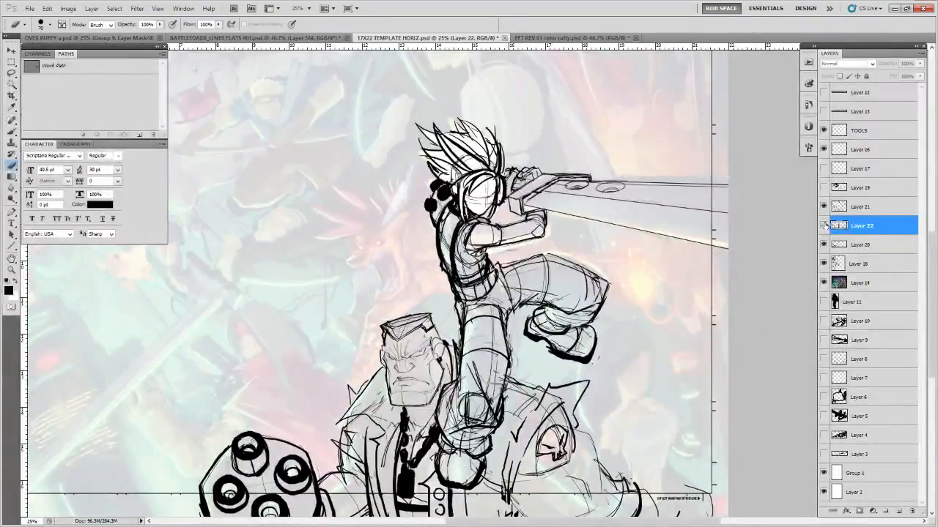
left_click(824, 226)
left_click(823, 207)
left_click(823, 207)
left_click(856, 207)
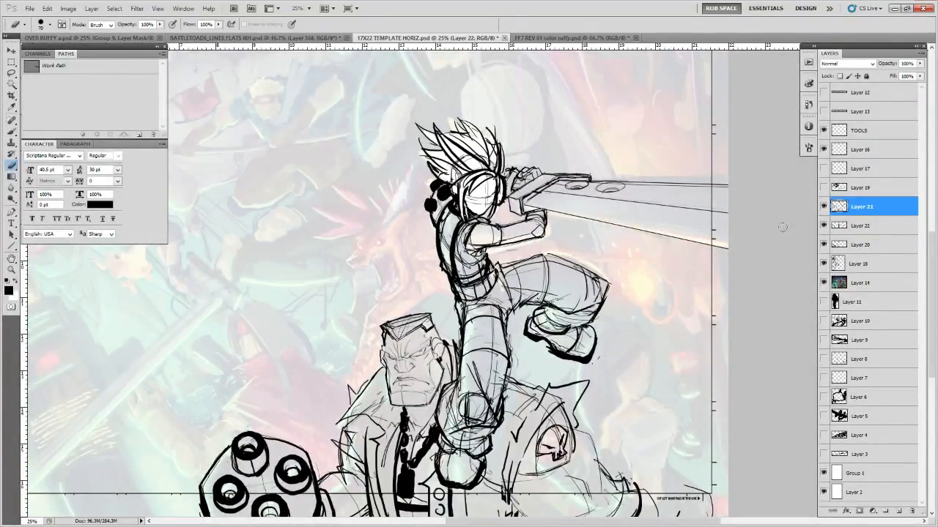
left_click_drag(451, 343, 446, 343)
key("b")
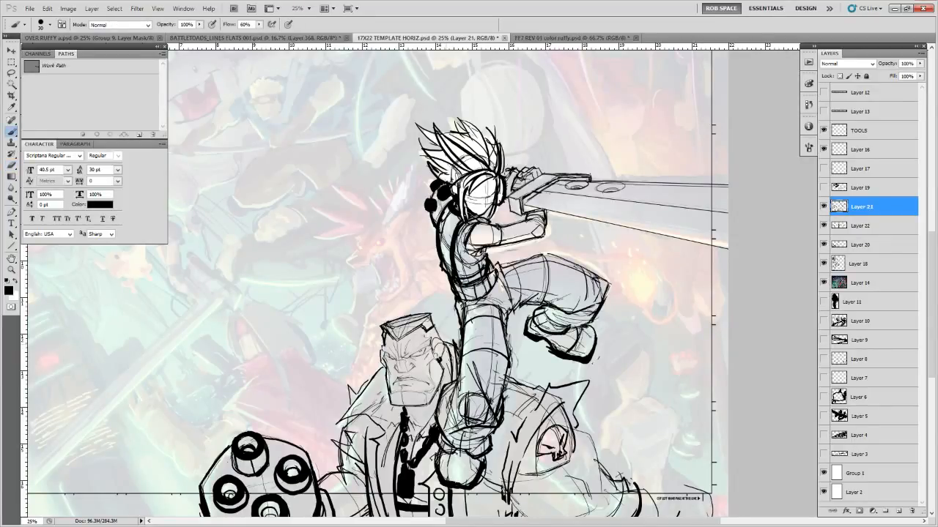
key("e")
left_click_drag(449, 346, 451, 347)
key("b")
left_click_drag(406, 369, 459, 343)
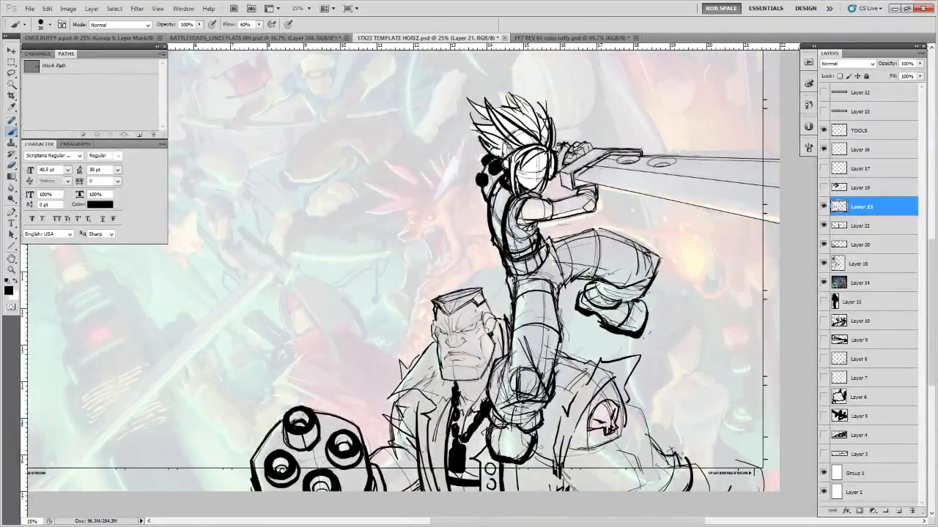
Redraw the jacket's near collar and shoulder edge, and add a short line on the chest
left_click_drag(415, 365, 389, 399)
left_click_drag(423, 353, 393, 393)
key("e")
mouse_move(428, 356)
left_mouse_down()
mouse_move(385, 400)
mouse_move(399, 392)
mouse_move(434, 407)
left_mouse_up()
key("b")
left_click_drag(560, 325, 520, 277)
mouse_move(395, 354)
left_mouse_down()
mouse_move(381, 371)
mouse_move(386, 403)
mouse_move(391, 358)
mouse_move(381, 381)
mouse_move(389, 383)
left_mouse_up()
key("e")
key("b")
key("e")
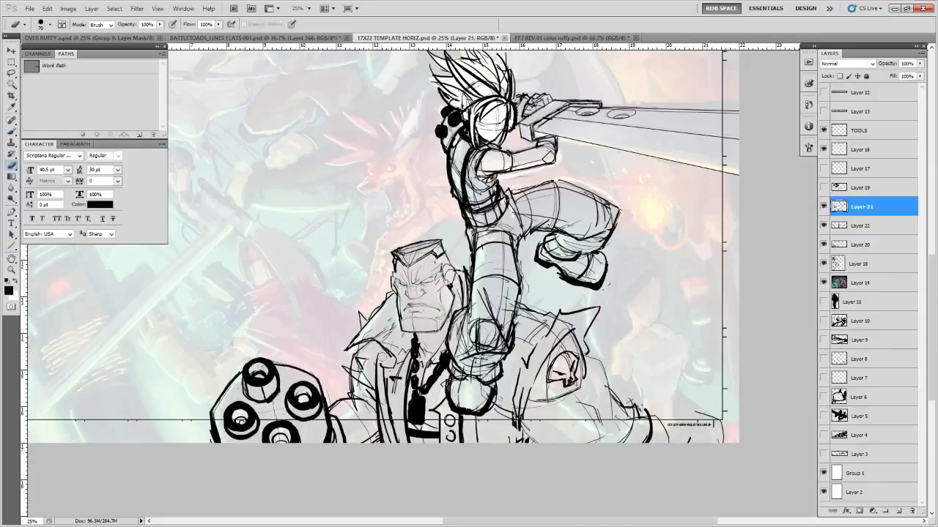
Clean up the near lapel and add fold lines to the sleeve beside the gun
left_click_drag(379, 351, 386, 437)
key("b")
left_click_drag(363, 396, 383, 423)
mouse_move(335, 398)
left_mouse_down()
mouse_move(353, 407)
mouse_move(370, 445)
left_mouse_up()
left_click_drag(430, 318, 382, 365)
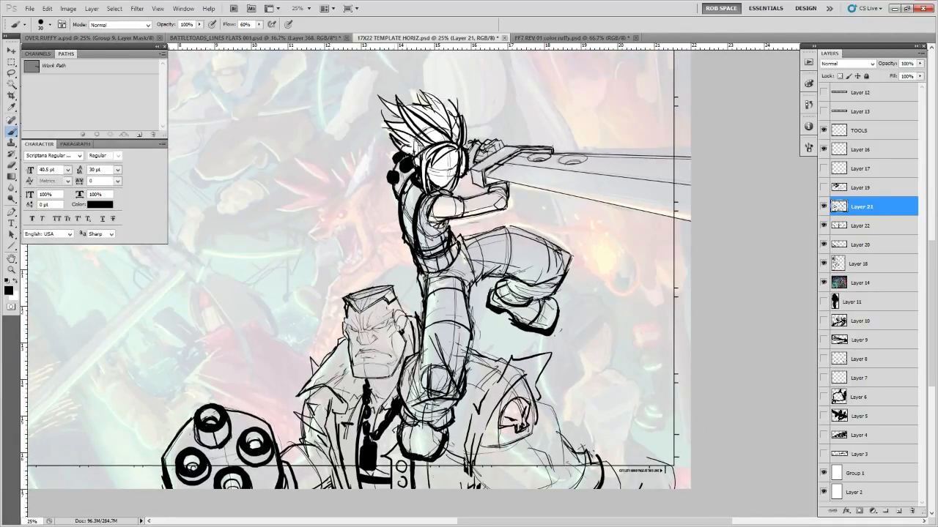
Create a new layer above Layer 21 and darken the outer corners of both scowling eyes
left_click(347, 287, "ctrl")
left_click(347, 287, "ctrl")
left_click(347, 287, "ctrl")
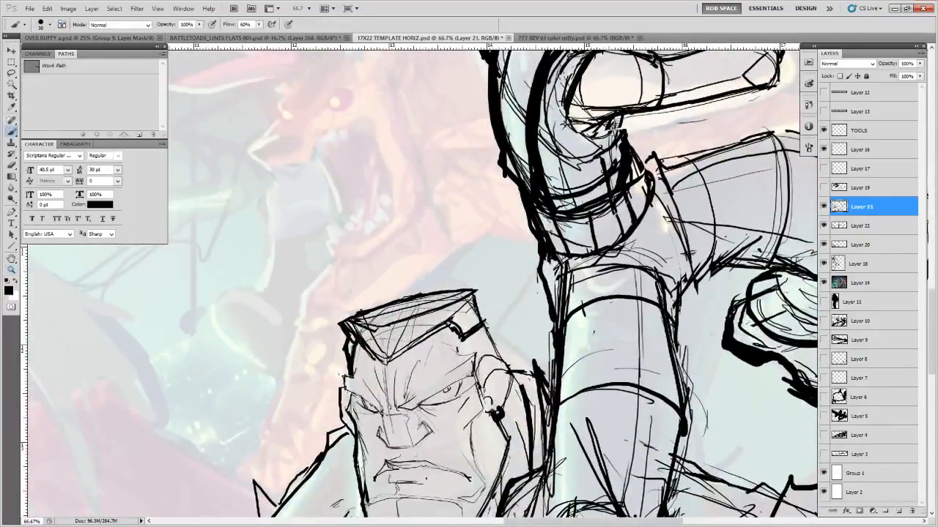
left_click(898, 511)
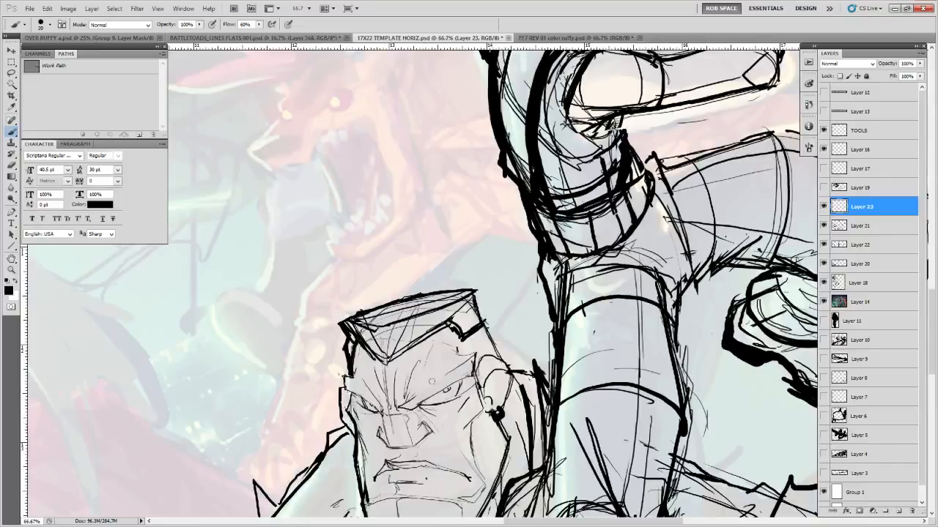
left_click_drag(442, 371, 384, 351)
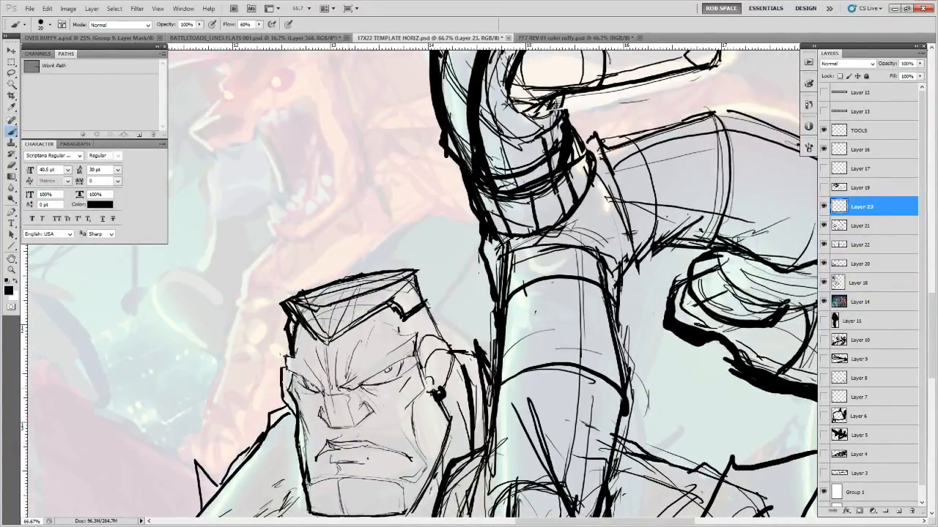
mouse_move(349, 388)
left_mouse_down()
mouse_move(412, 349)
mouse_move(354, 386)
left_mouse_up()
left_click_drag(408, 354, 416, 338)
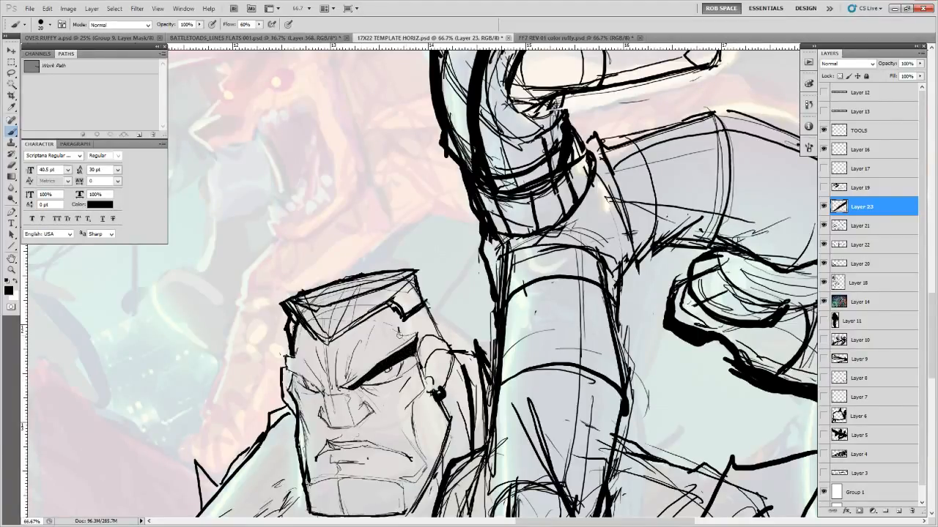
key("ctrl+alt+z")
key("ctrl+alt+z")
key("e")
mouse_move(355, 384)
left_mouse_down()
mouse_move(382, 367)
mouse_move(393, 382)
mouse_move(380, 403)
mouse_move(388, 394)
left_mouse_up()
key("b")
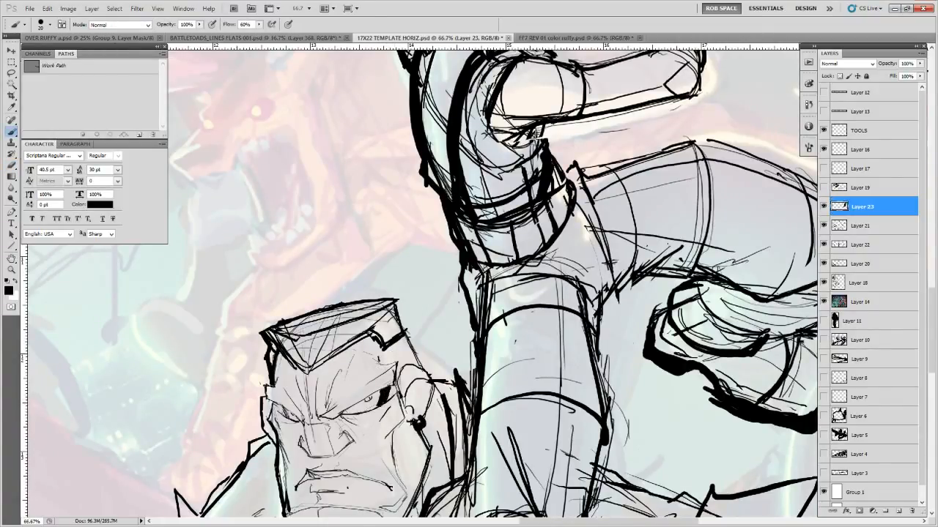
left_click_drag(280, 408, 282, 410)
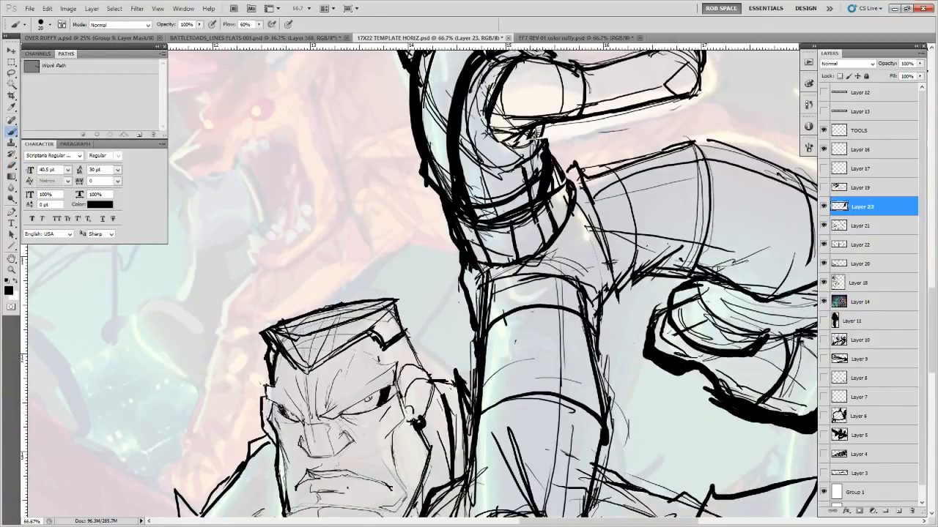
Add a short line at the centre of the burly character's chin
key("z")
left_click(484, 384, "alt")
left_click(487, 388, "alt")
left_click_drag(498, 482, 496, 317)
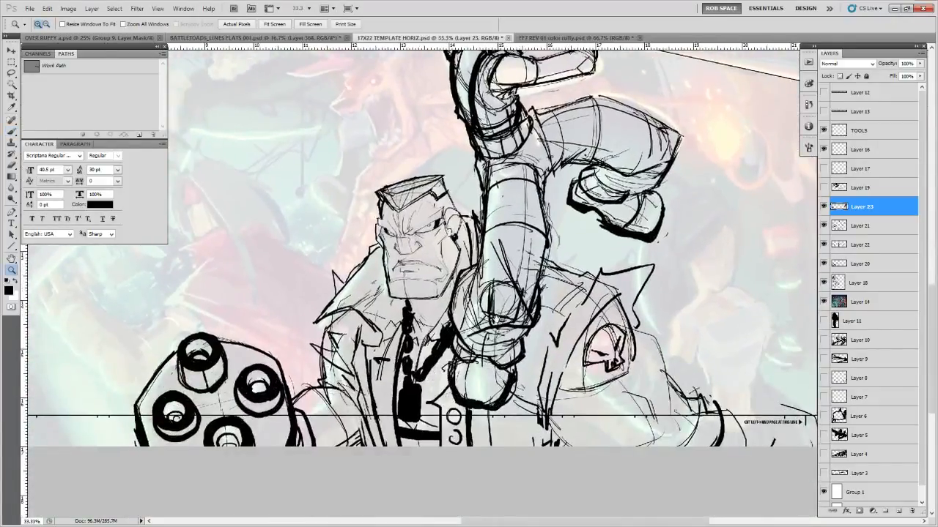
key("b")
left_click_drag(406, 285, 406, 292)
left_click_drag(606, 382, 576, 357)
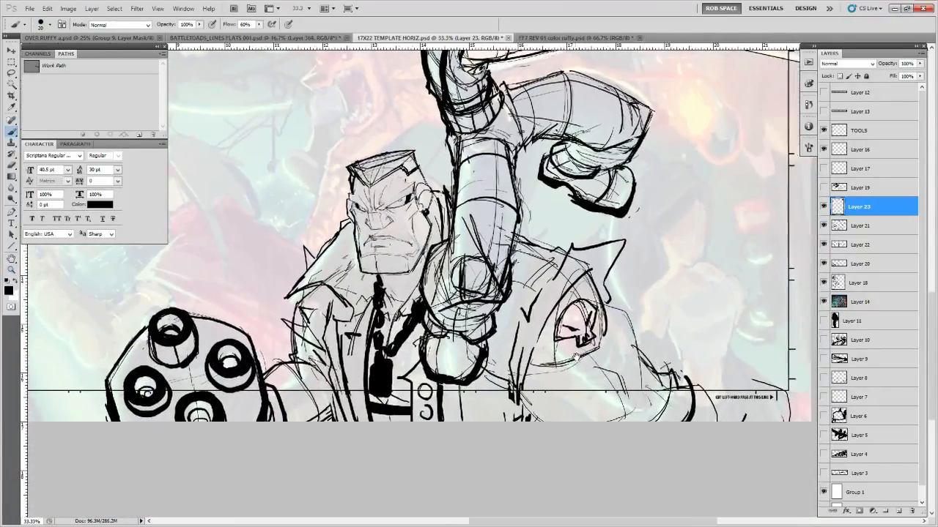
Add fold lines to the far side of the jacket, between the swordsman's lower leg and the skull emblem
left_click_drag(620, 336, 553, 350)
left_click_drag(463, 426, 562, 386)
left_click_drag(476, 388, 507, 431)
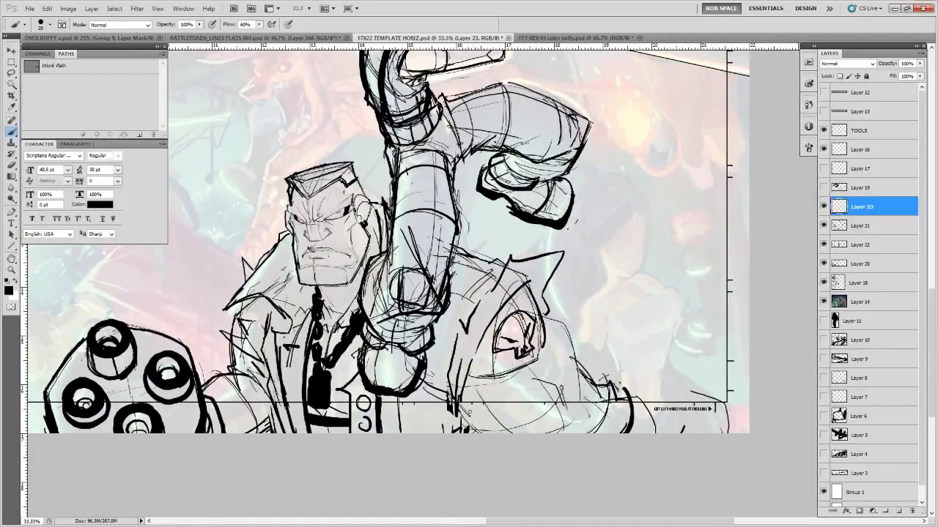
mouse_move(457, 402)
left_mouse_down()
mouse_move(479, 433)
mouse_move(462, 433)
left_mouse_up()
mouse_move(449, 343)
left_mouse_down()
mouse_move(447, 367)
mouse_move(447, 357)
left_mouse_up()
mouse_move(455, 359)
left_mouse_down()
mouse_move(452, 433)
mouse_move(470, 427)
left_mouse_up()
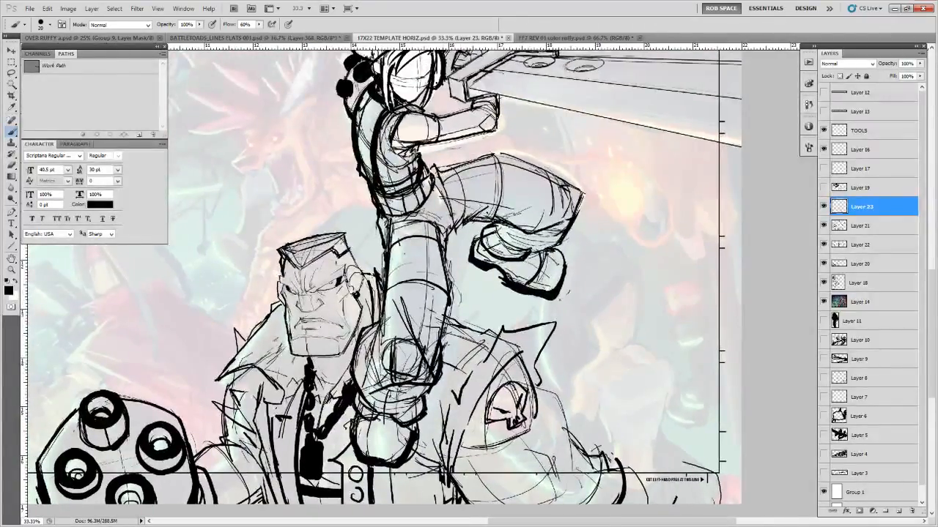
left_click_drag(462, 364, 452, 374)
Compare Layers 23 and 21 by toggling their visibility, and merge Layer 23 down into Layer 21
left_click(823, 207)
left_click(823, 207)
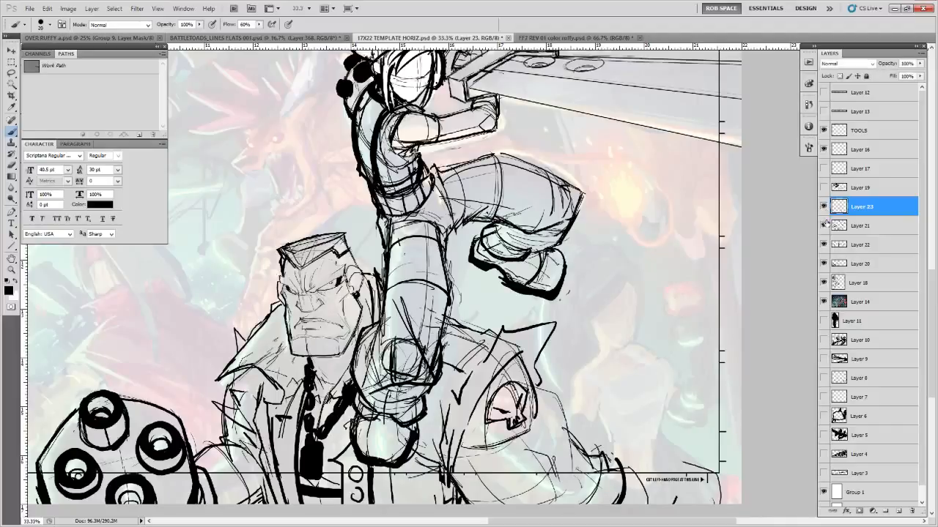
left_click(824, 225)
left_click(823, 225)
key("ctrl+e")
Erase the jacket lines that overlap the swordsman's standing leg, knee and foot
key("e")
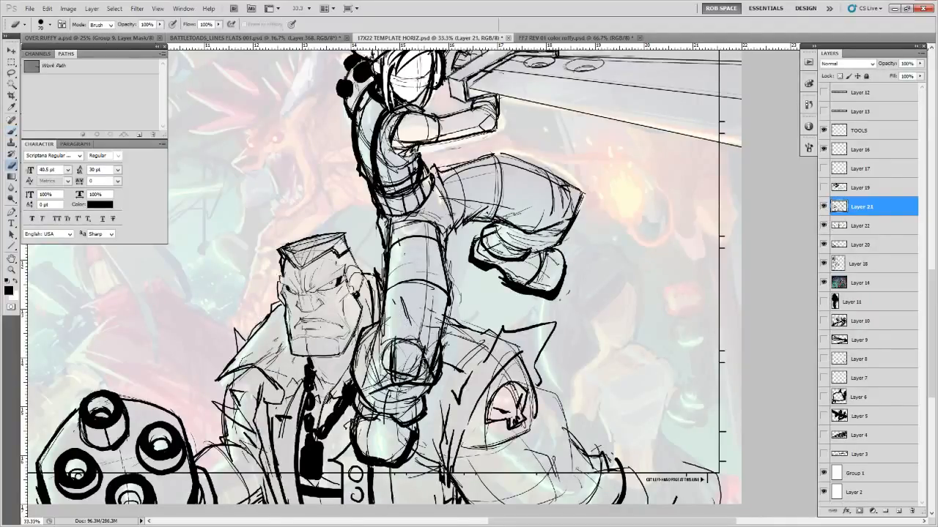
left_click_drag(397, 307, 407, 321)
left_click_drag(396, 387, 387, 420)
left_click_drag(405, 300, 406, 317)
mouse_move(405, 385)
left_mouse_down()
mouse_move(422, 385)
mouse_move(436, 366)
left_mouse_up()
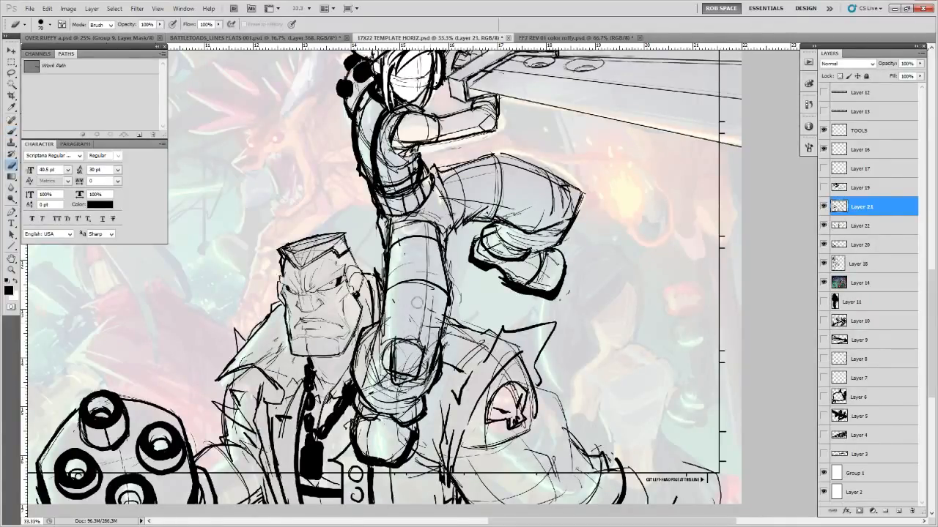
mouse_move(400, 293)
left_mouse_down()
mouse_move(395, 303)
mouse_move(410, 330)
left_mouse_up()
left_click_drag(369, 423, 369, 443)
mouse_move(380, 373)
left_mouse_down()
mouse_move(367, 377)
mouse_move(367, 404)
mouse_move(397, 430)
left_mouse_up()
left_click_drag(359, 391, 354, 406)
Merge Layers 21 and 22 down into Layer 20, checking what each layer holds
key("ctrl+e")
left_click(824, 206)
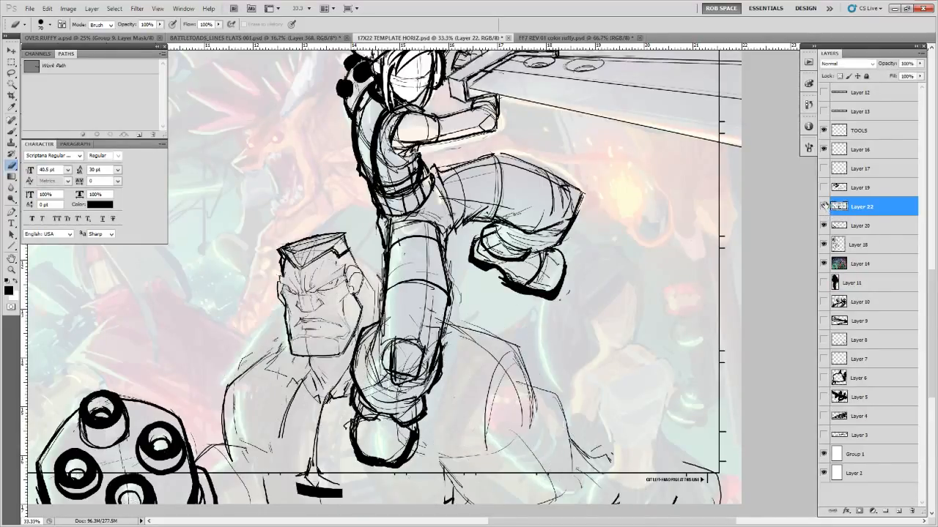
left_click(824, 207)
left_click(824, 226)
left_click(824, 225)
key("ctrl+e")
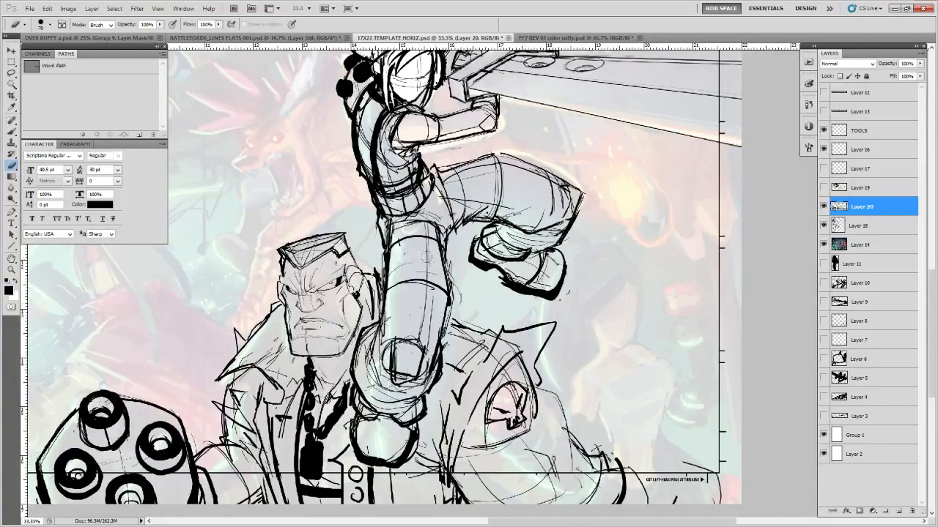
Select Layer 18 and touch up the back edge of the swordsman's standing leg and his face
left_click_drag(446, 242, 419, 334)
left_click(824, 226)
left_click(824, 226)
left_click(839, 227)
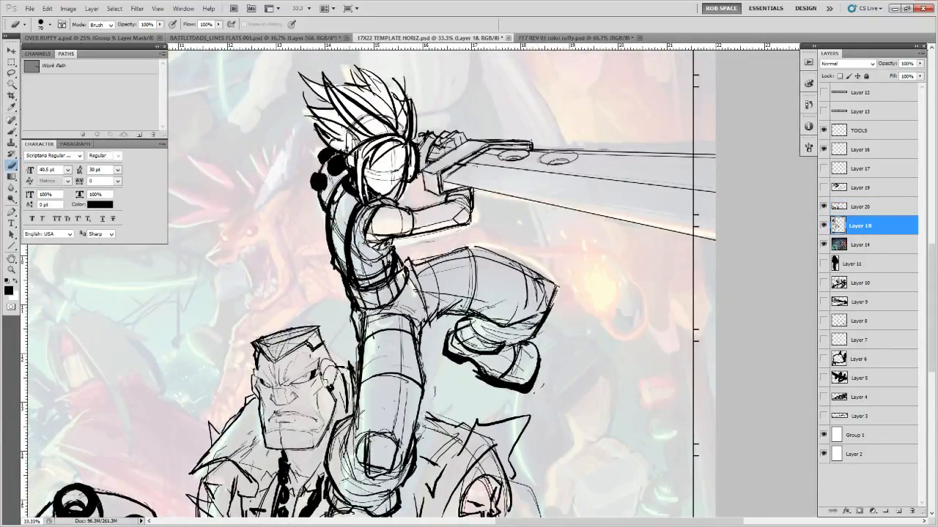
left_click_drag(430, 396, 438, 351)
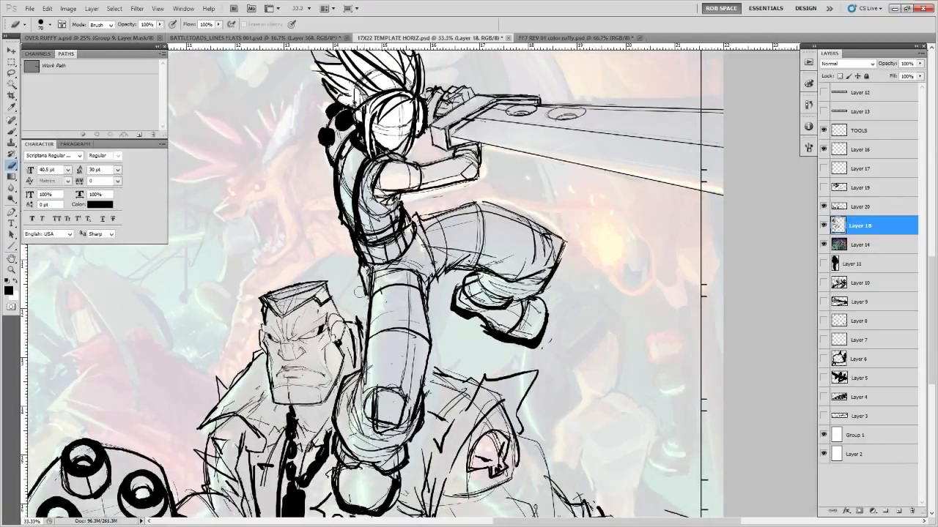
key("b")
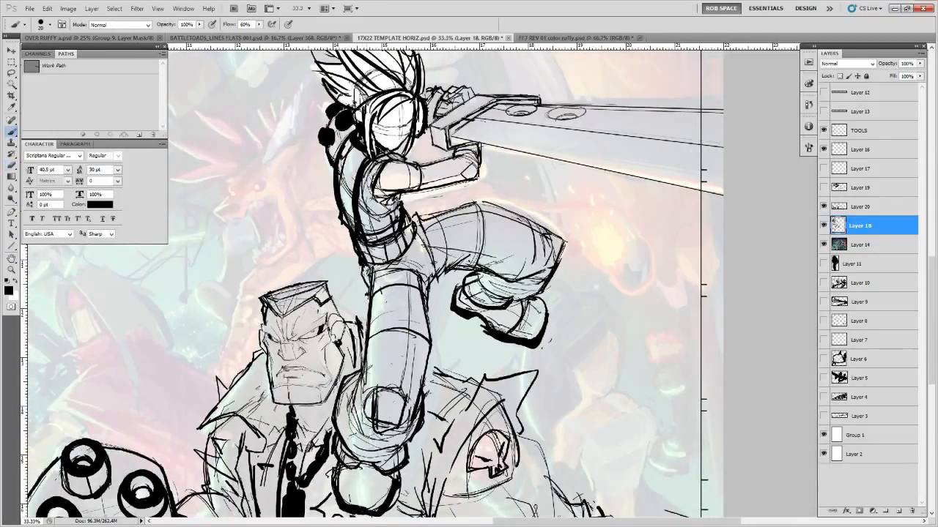
mouse_move(359, 268)
left_mouse_down()
mouse_move(369, 296)
mouse_move(347, 347)
left_mouse_up()
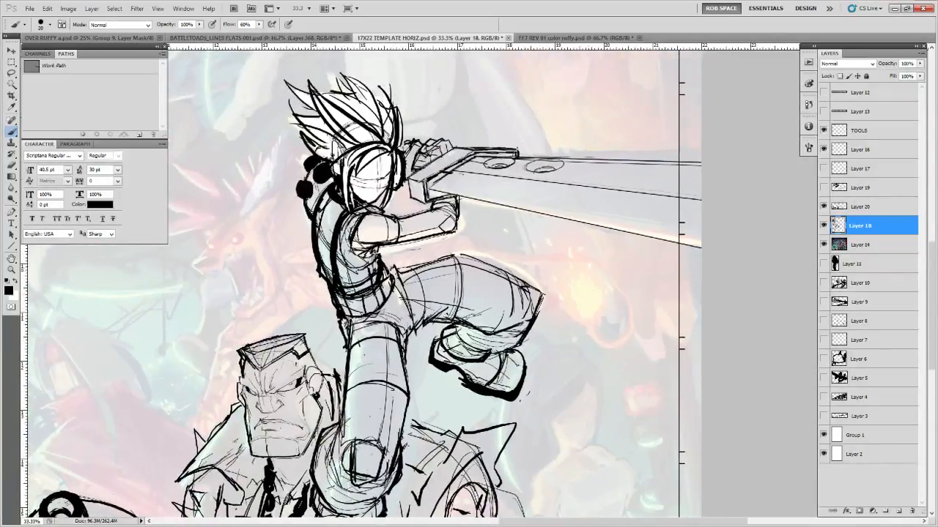
mouse_move(393, 267)
left_mouse_down()
mouse_move(401, 288)
mouse_move(394, 303)
mouse_move(363, 319)
left_mouse_up()
left_click_drag(374, 183, 455, 324)
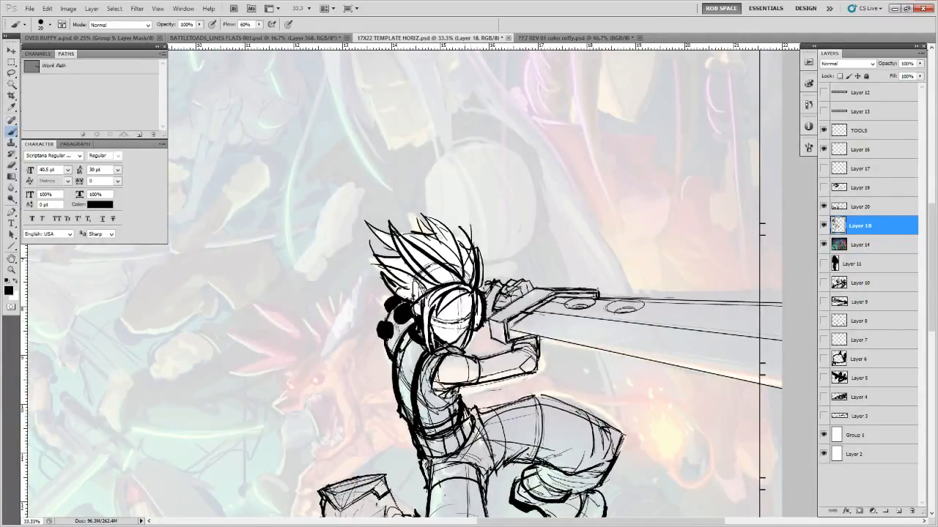
left_click_drag(447, 334, 448, 340)
left_click_drag(596, 395, 597, 274)
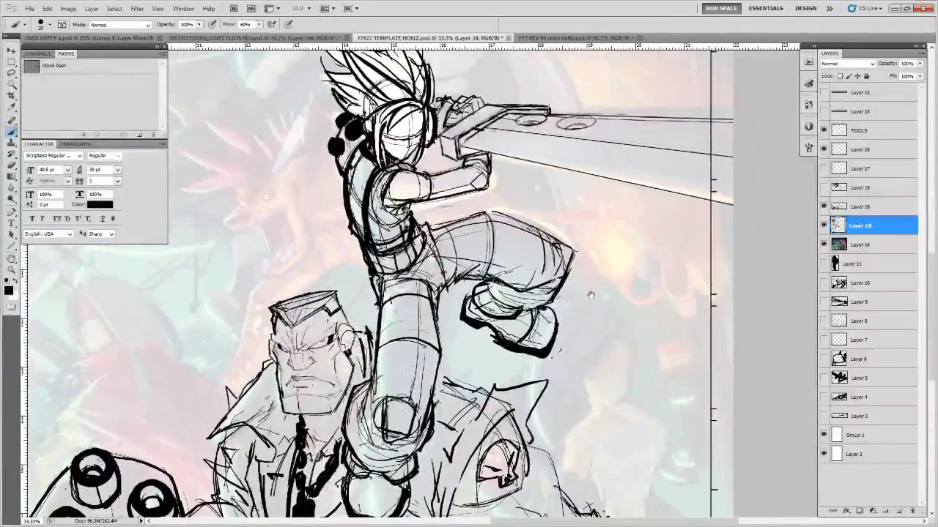
key("z")
left_click(585, 314, "alt")
left_click(586, 319, "alt")
left_click(591, 327)
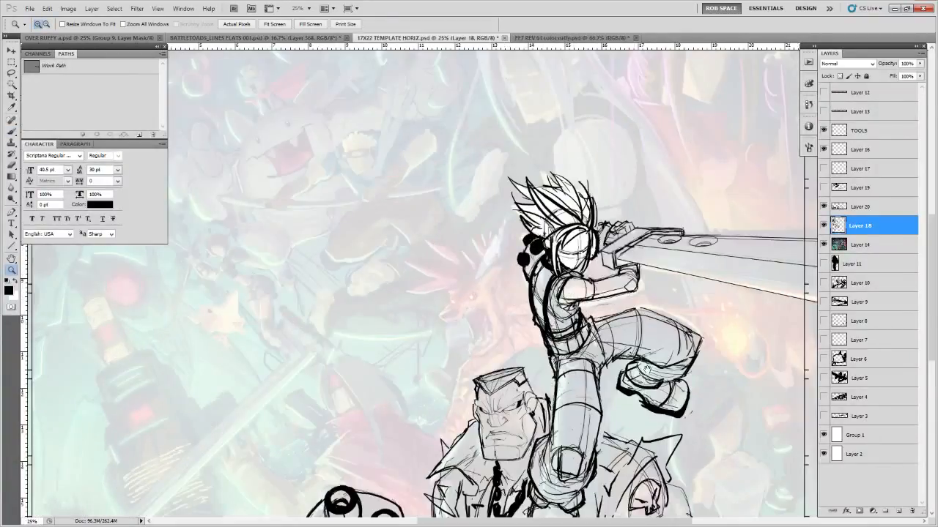
left_click_drag(647, 370, 621, 218)
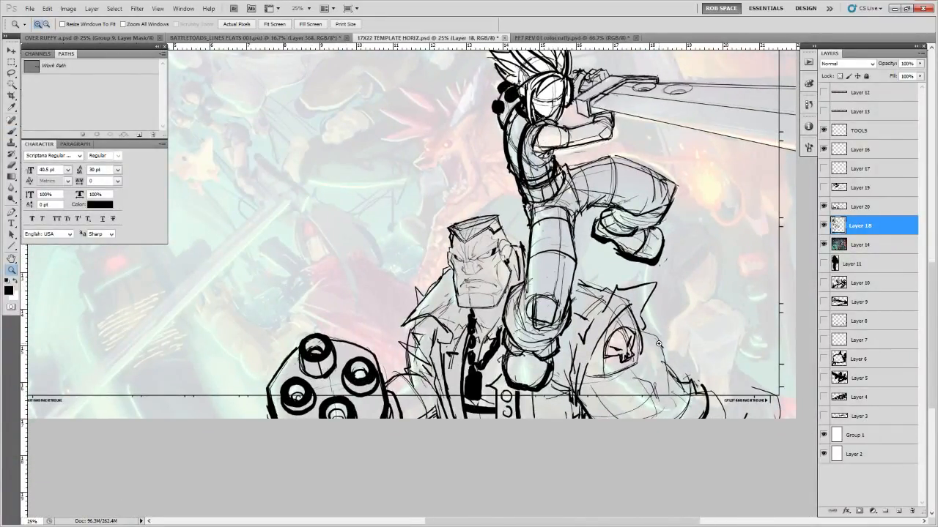
key("b")
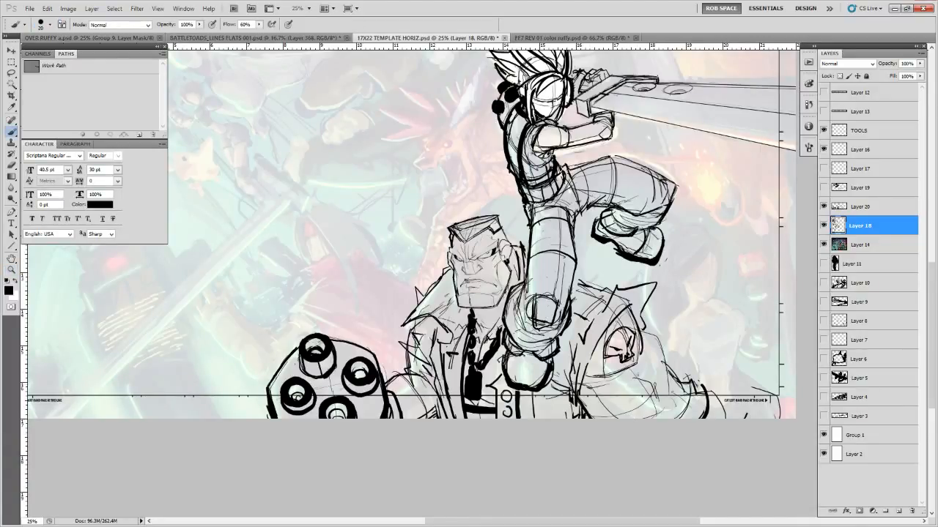
key("e")
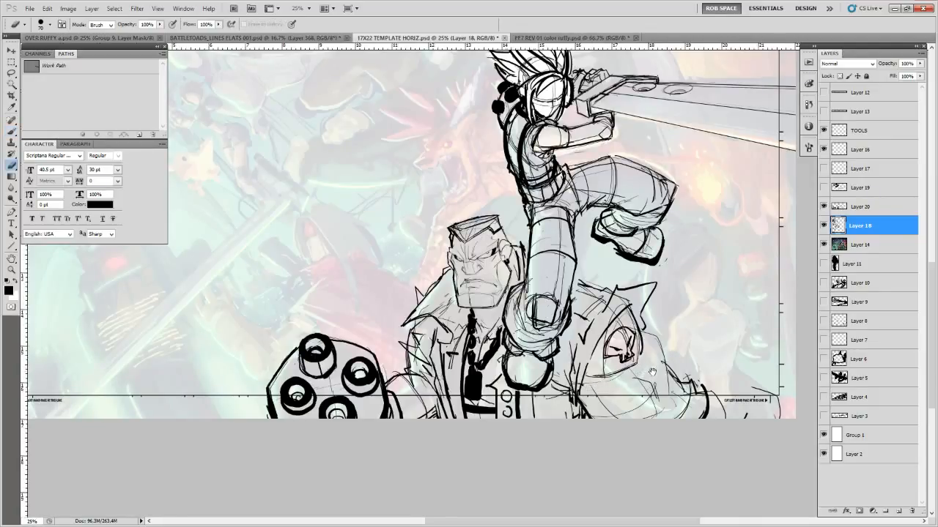
Examine the swordsman and gunner sketches close up and at full-page size to judge the composition
left_click_drag(652, 347, 612, 384)
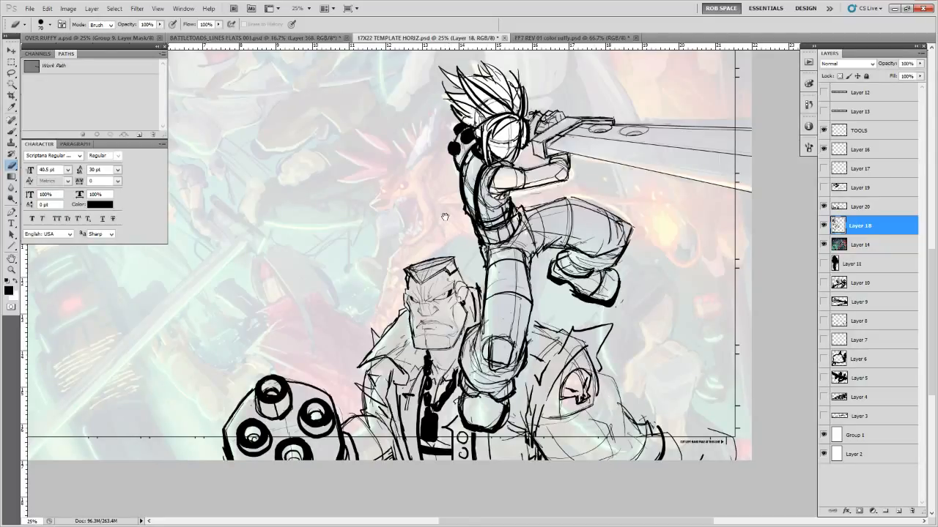
left_click_drag(440, 137, 483, 324)
left_click(482, 324, "alt")
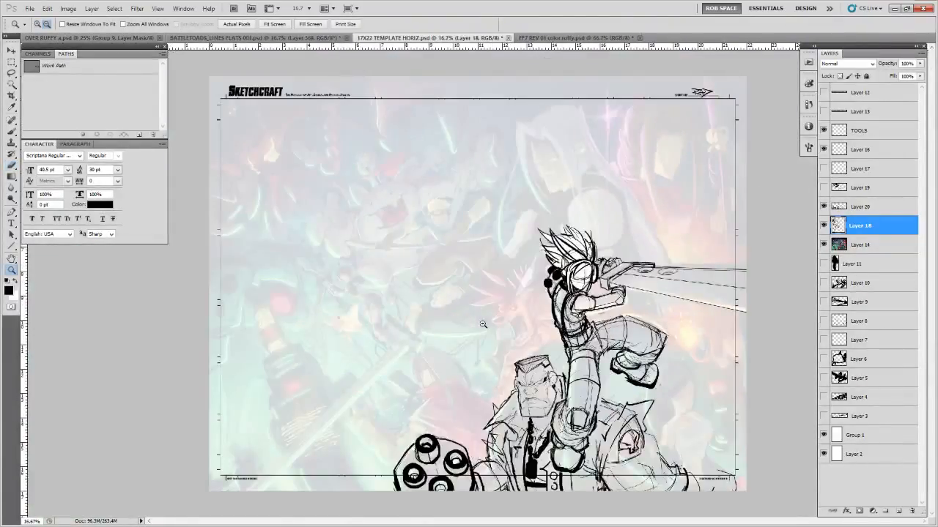
left_click(482, 324, "alt")
left_click(538, 339)
left_click(577, 375, "alt")
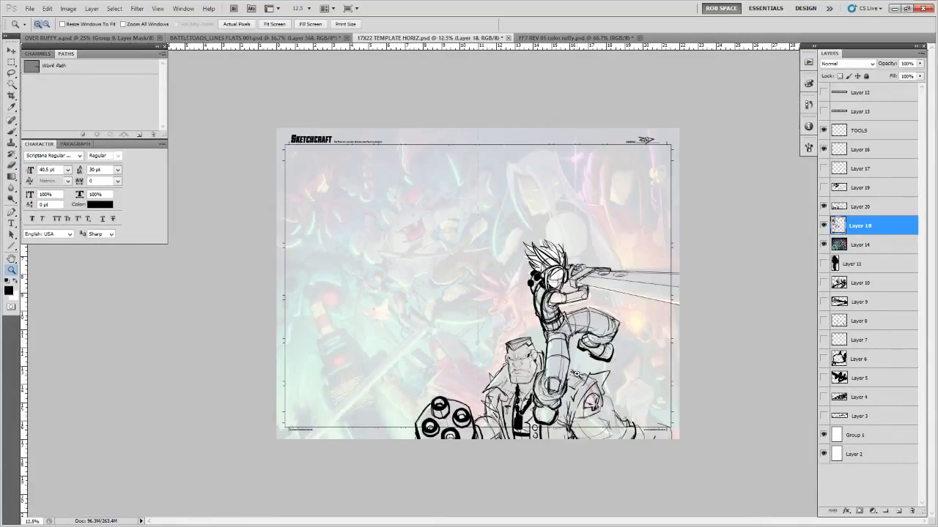
left_click(594, 394)
left_click(593, 395)
left_click_drag(606, 430, 624, 343)
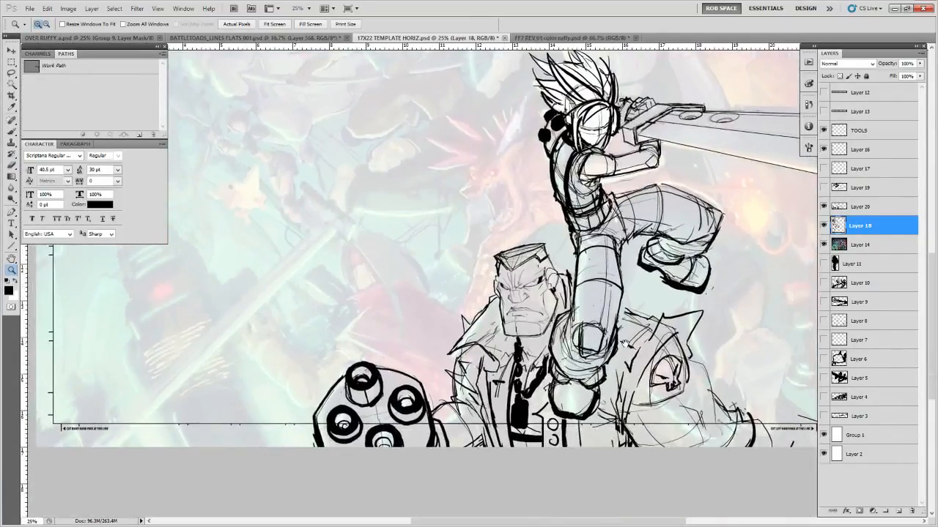
left_click(624, 343, "alt")
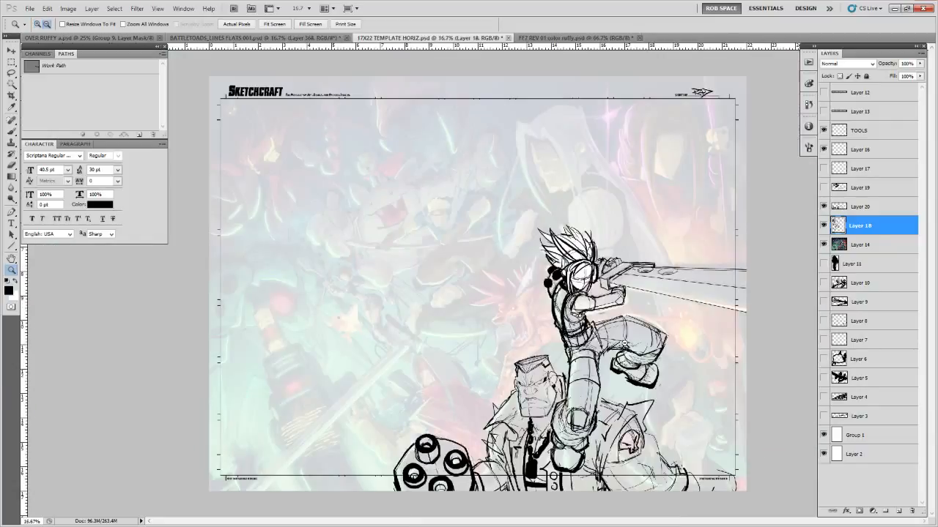
left_click(623, 343, "alt")
left_click(616, 381)
left_click(616, 381)
left_click_drag(594, 405, 618, 315)
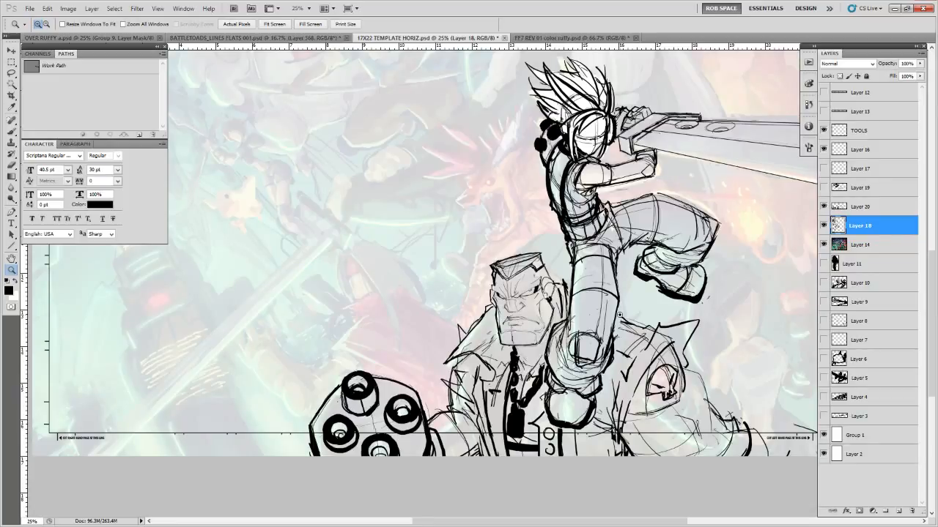
left_click(638, 314, "alt")
left_click(639, 313, "alt")
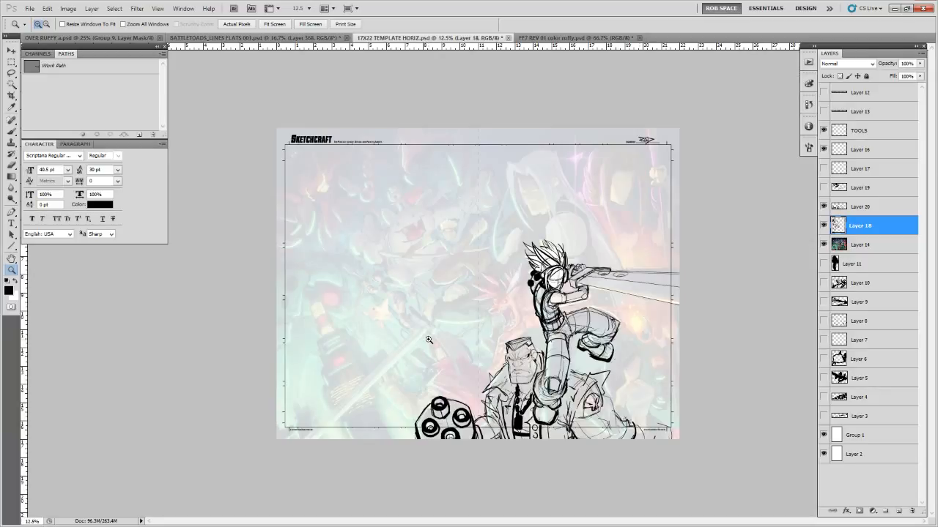
On a new layer above Layer 18, paint solid black figure silhouettes on the poster's left half with a 200 px brush, and hide the layer
key("b")
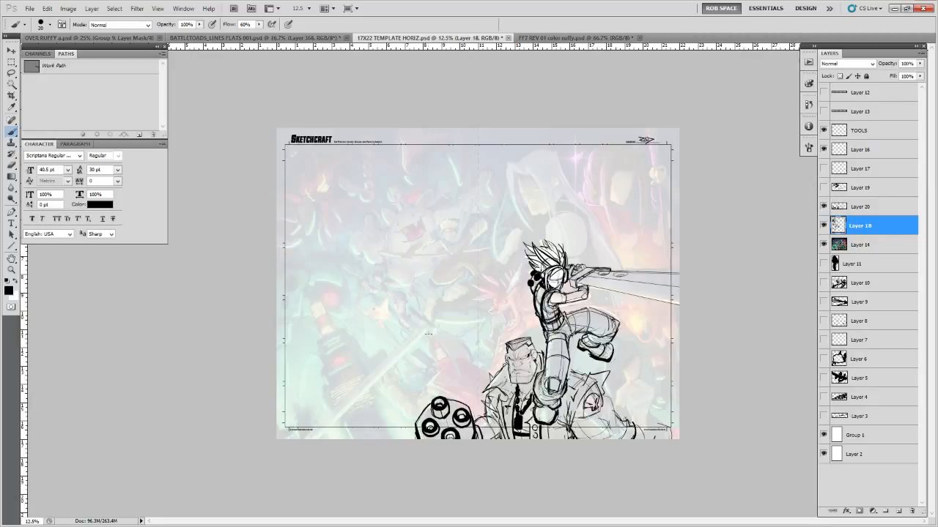
key("bracketright")
key("bracketright")
key("bracketright")
key("bracketright")
key("bracketright")
key("bracketright")
left_click(895, 510)
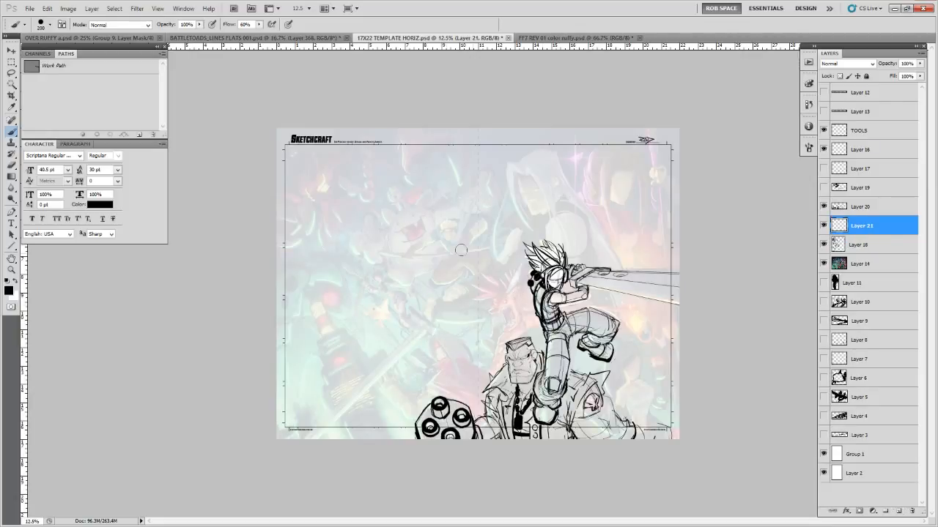
mouse_move(408, 222)
left_mouse_down()
mouse_move(405, 233)
mouse_move(407, 215)
mouse_move(413, 294)
mouse_move(387, 304)
mouse_move(421, 300)
left_mouse_up()
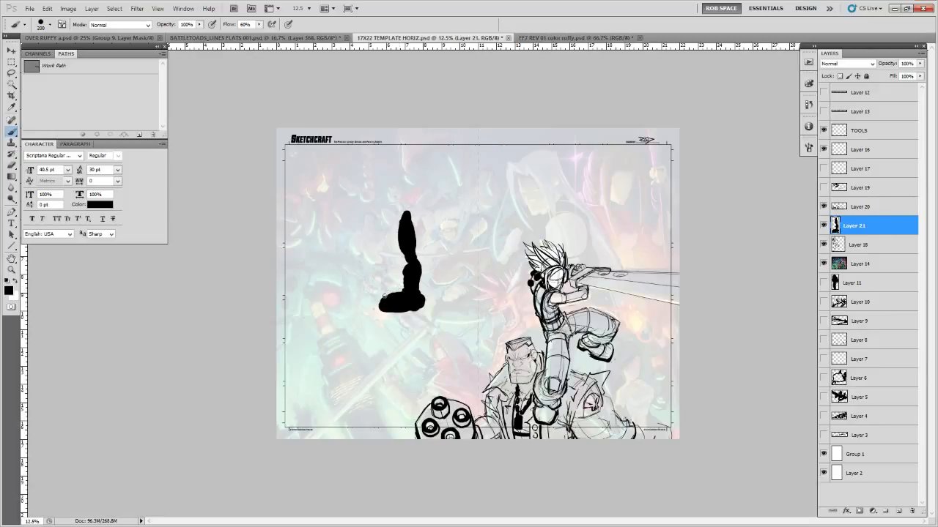
mouse_move(381, 312)
left_mouse_down()
mouse_move(390, 293)
mouse_move(389, 314)
mouse_move(425, 306)
left_mouse_up()
mouse_move(356, 222)
left_mouse_down()
mouse_move(359, 276)
mouse_move(325, 300)
mouse_move(360, 300)
mouse_move(362, 286)
mouse_move(351, 303)
mouse_move(321, 301)
mouse_move(369, 302)
mouse_move(355, 256)
mouse_move(348, 292)
mouse_move(317, 302)
mouse_move(367, 295)
mouse_move(360, 217)
mouse_move(342, 241)
mouse_move(339, 284)
mouse_move(354, 267)
mouse_move(328, 286)
mouse_move(342, 290)
mouse_move(343, 244)
mouse_move(356, 221)
mouse_move(362, 230)
mouse_move(354, 219)
mouse_move(367, 220)
mouse_move(350, 310)
mouse_move(361, 311)
mouse_move(357, 141)
mouse_move(351, 204)
mouse_move(362, 200)
mouse_move(380, 222)
mouse_move(374, 233)
mouse_move(385, 217)
mouse_move(375, 251)
mouse_move(373, 209)
mouse_move(362, 197)
mouse_move(332, 246)
mouse_move(366, 188)
mouse_move(410, 185)
mouse_move(371, 197)
left_mouse_up()
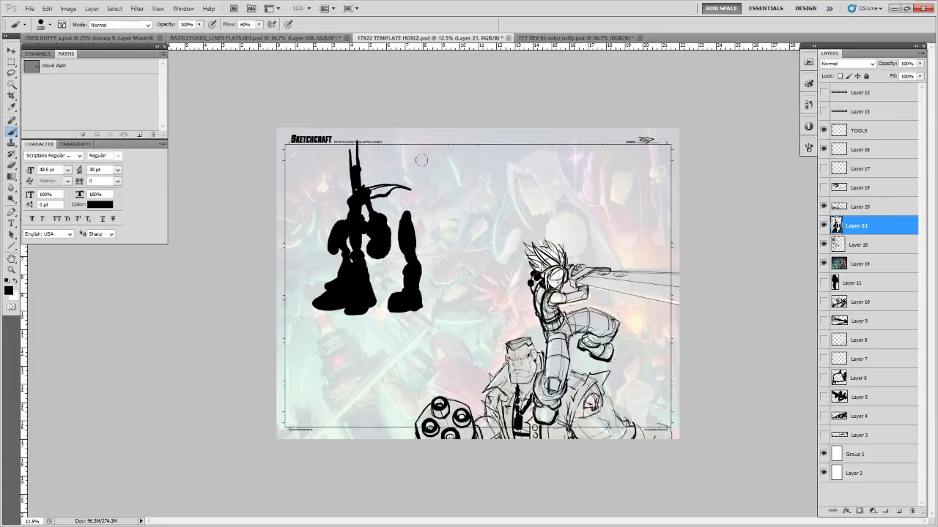
left_click(823, 226)
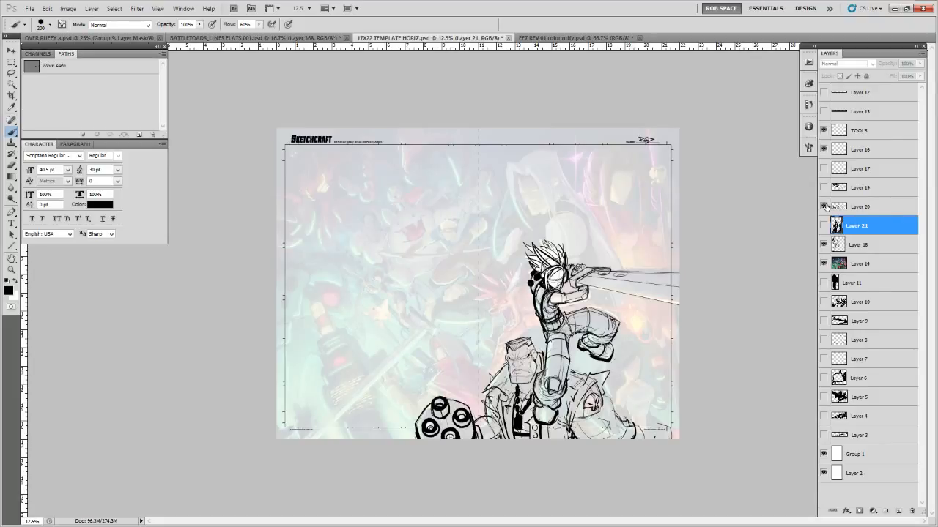
Toggle the visibility of Layers 20 and 18 to check what each holds
left_click(823, 207)
key("z")
left_click(521, 323)
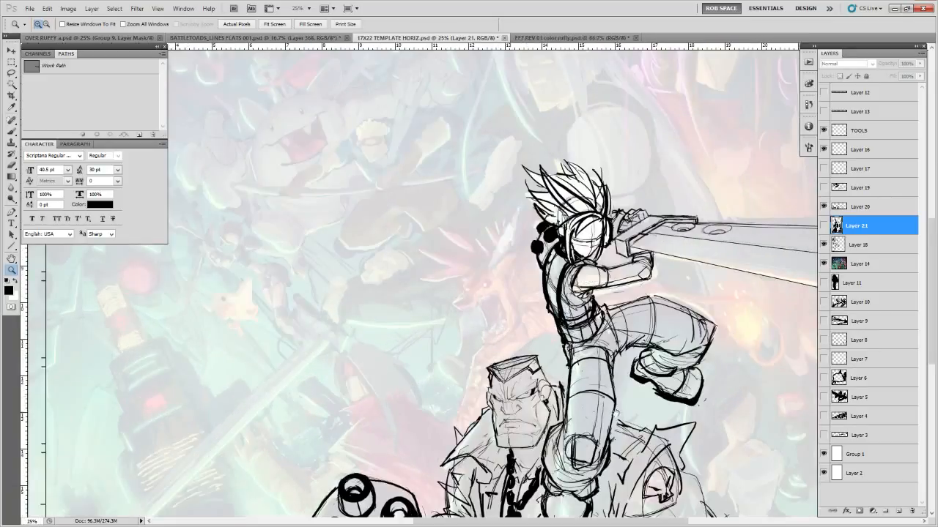
left_click_drag(616, 414, 578, 337)
left_click(824, 246)
left_click(823, 245)
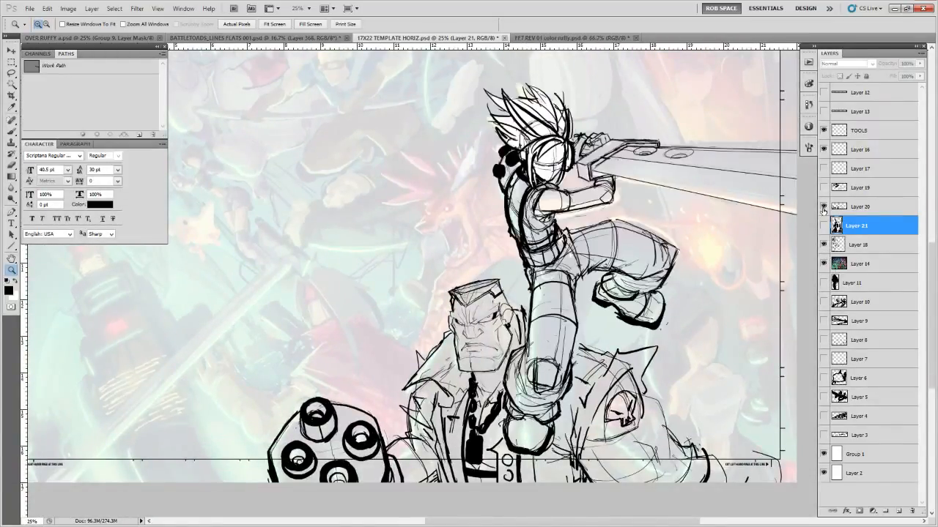
left_click(824, 208)
left_click(823, 208)
Select the gunner's head on Layer 20, make it slightly shorter with Free Transform, and deselect it
left_click(844, 208)
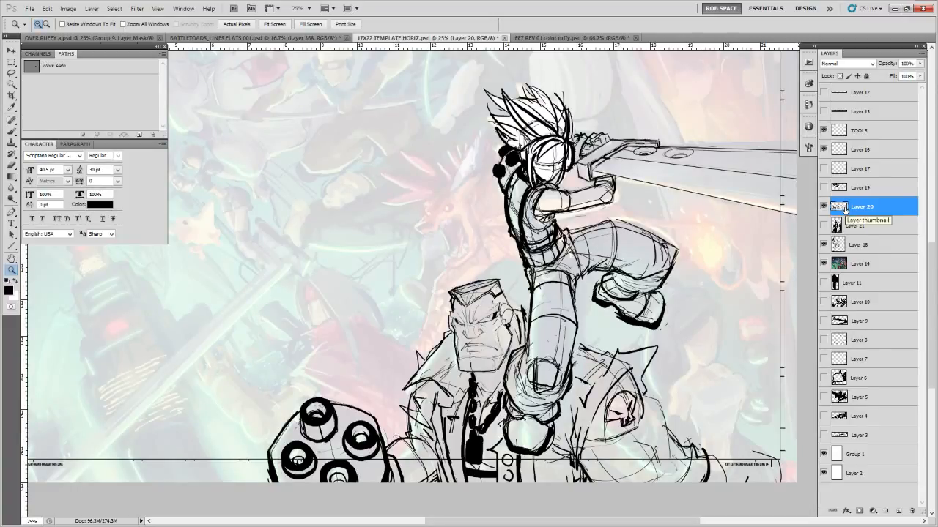
key("l")
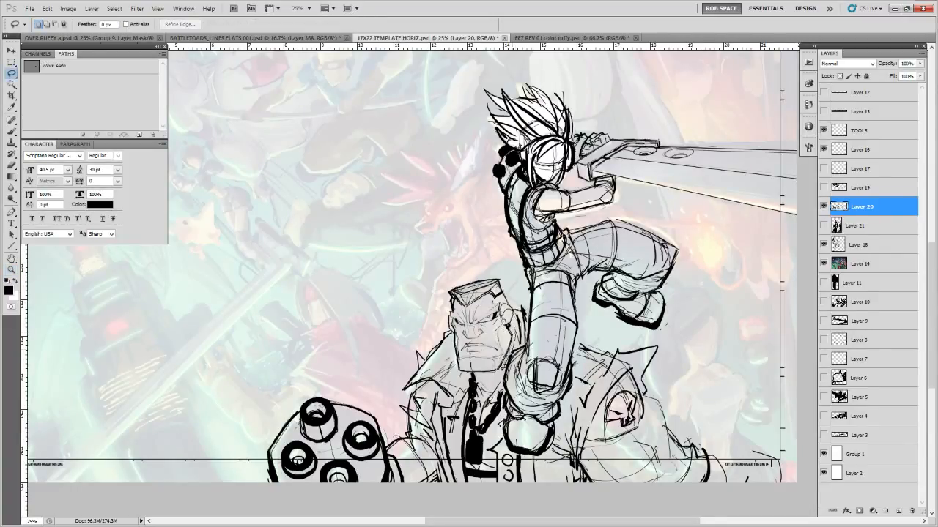
mouse_move(458, 372)
left_mouse_down()
mouse_move(448, 326)
mouse_move(492, 268)
mouse_move(517, 322)
mouse_move(461, 373)
left_mouse_up()
key("ctrl+t")
left_click_drag(479, 267, 479, 274)
key("Return")
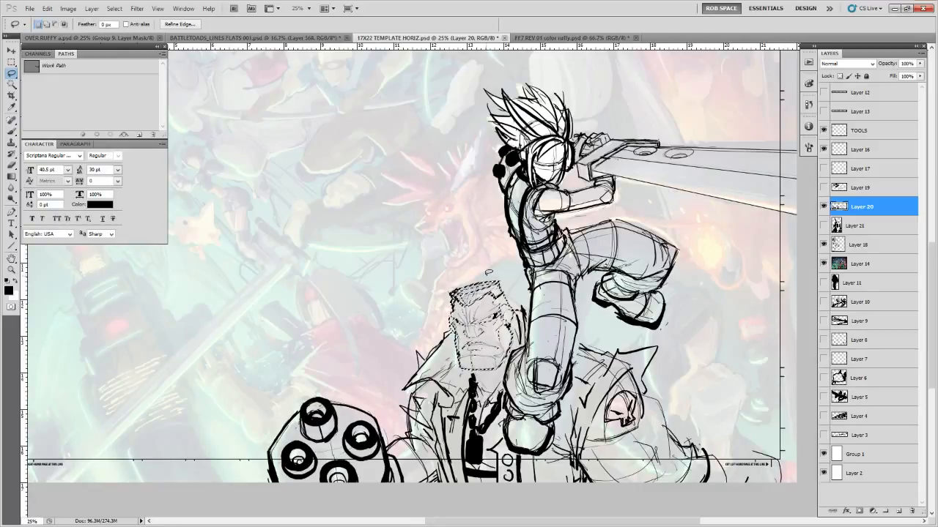
left_click_drag(636, 390, 523, 365)
key("ctrl+d")
Add a new layer directly above Layer 20
key("z")
left_click(521, 366, "alt")
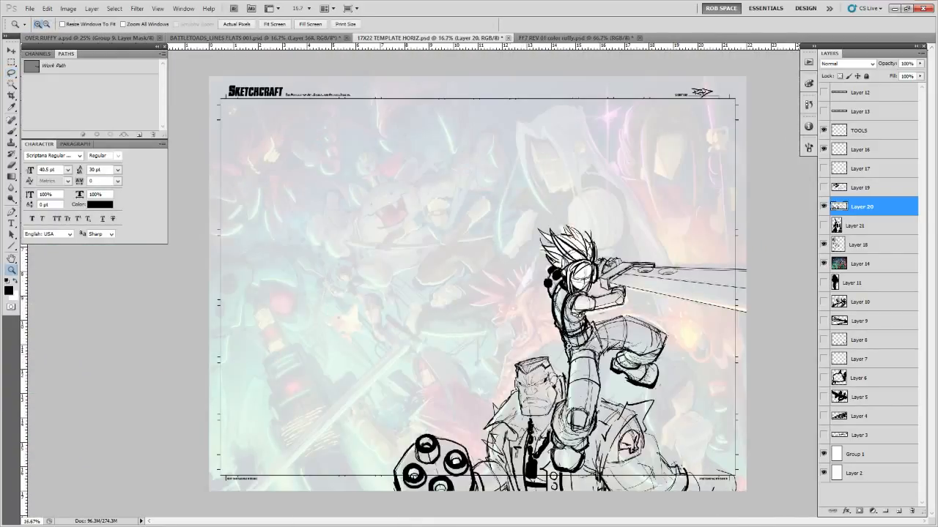
left_click(613, 344, "alt")
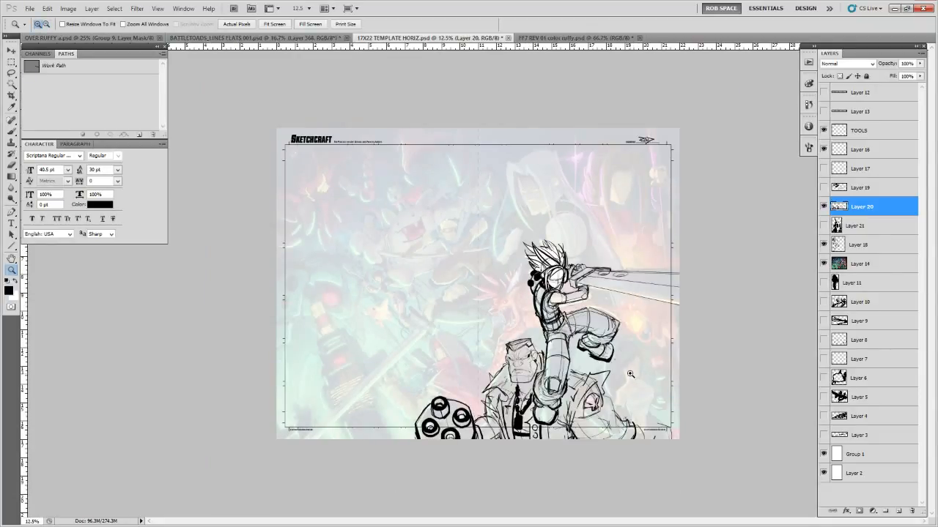
left_click(624, 352)
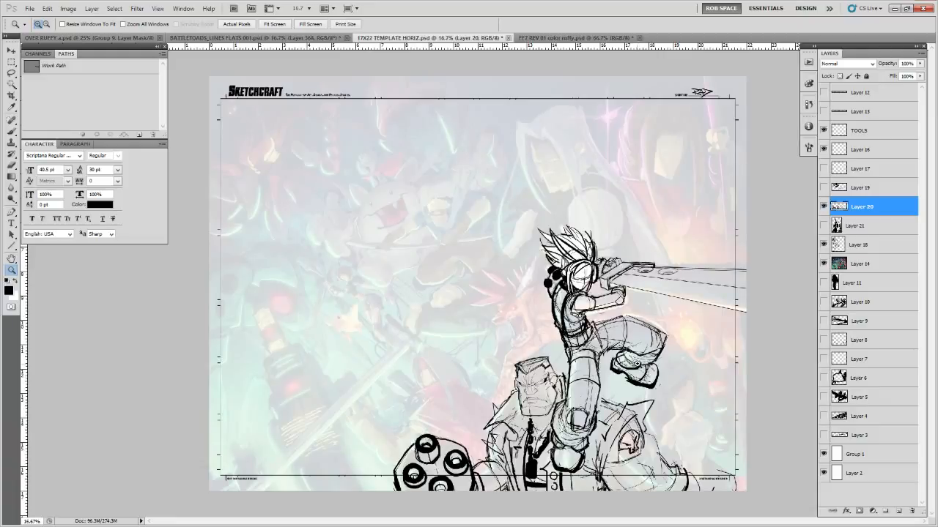
key("b")
left_click(899, 511)
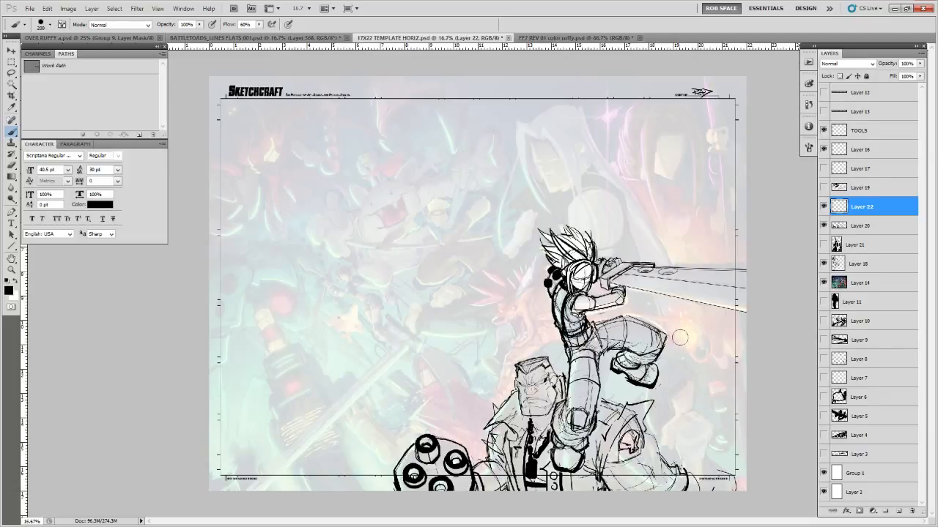
key("z")
left_click(695, 410)
left_click_drag(721, 441, 640, 403)
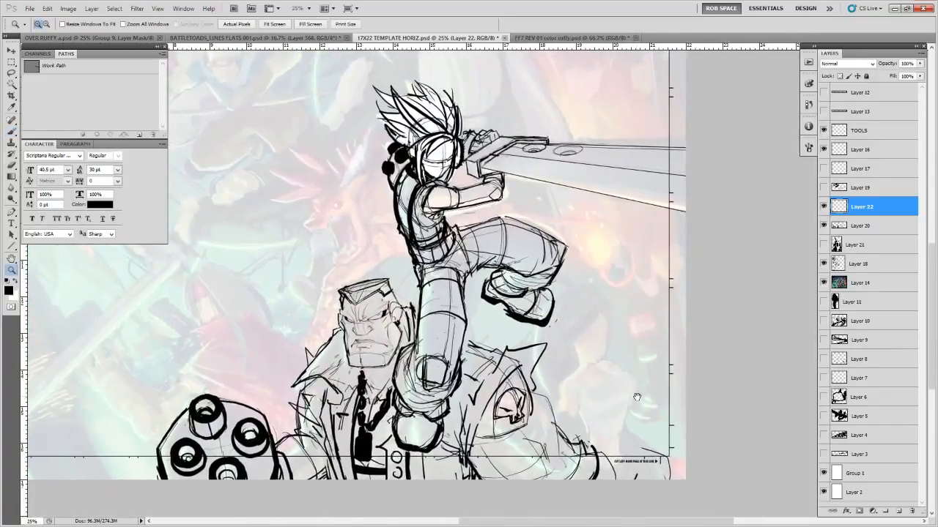
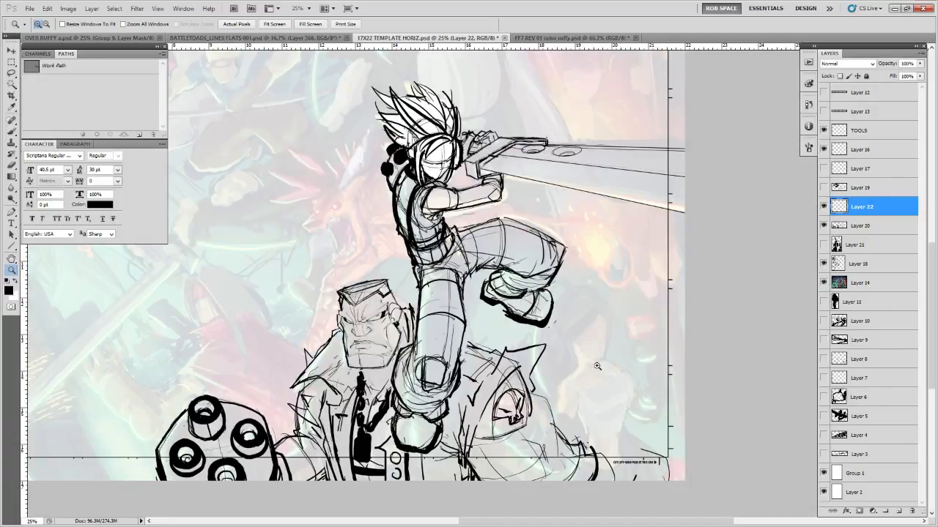
Check and select Layer 20, and draw the downturned side of the gunner's mouth with the ROB DRAW brush
left_click(823, 225)
left_click(824, 225)
left_click(849, 226)
left_click(401, 342)
left_click(397, 341)
left_click(393, 342)
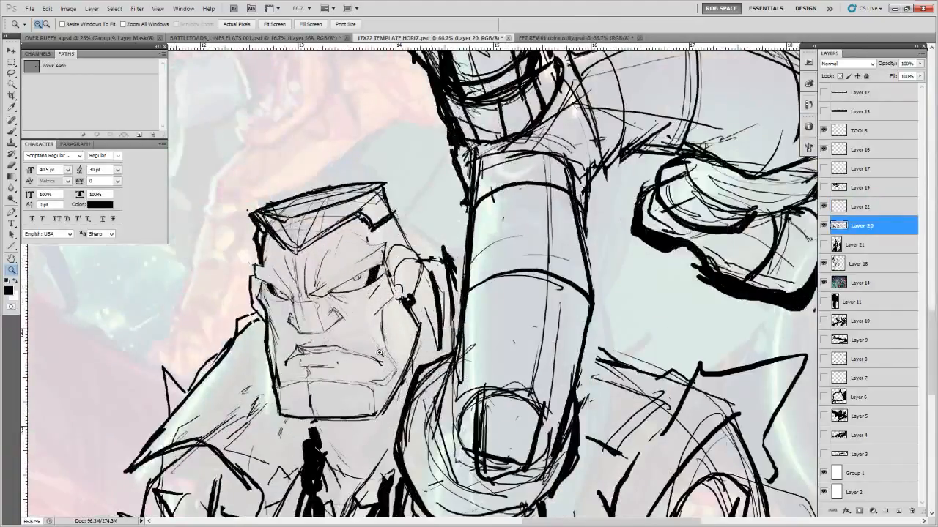
left_click(388, 341)
key("e")
key("b")
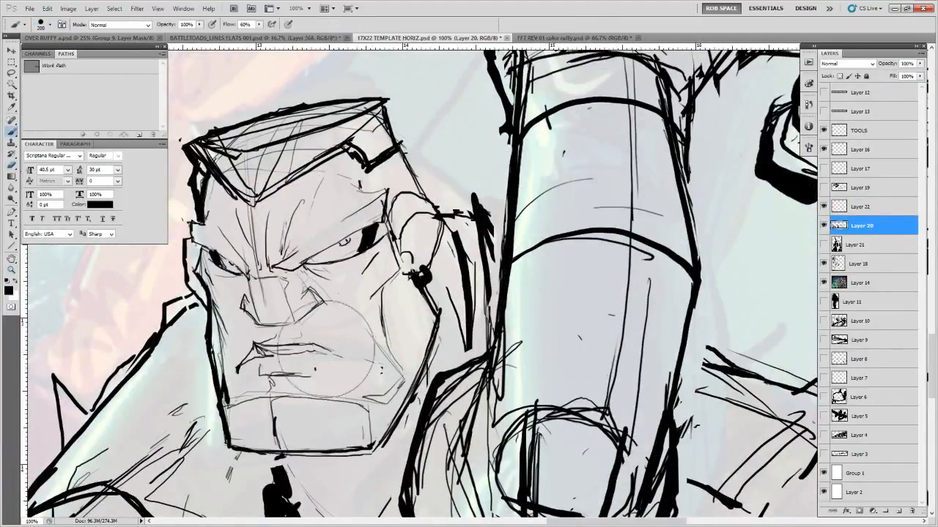
right_click(322, 340)
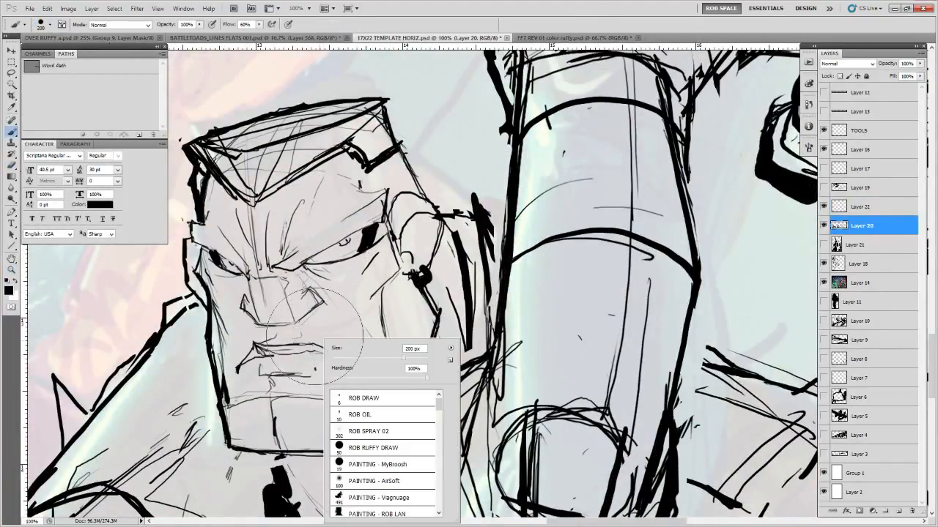
double_click(348, 399)
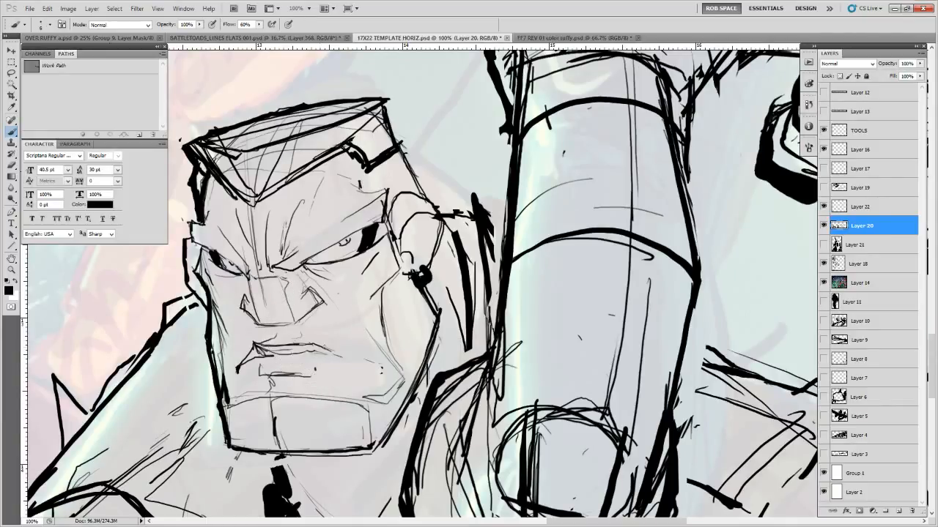
left_click_drag(320, 350, 366, 369)
left_click_drag(329, 351, 375, 374)
left_click_drag(379, 372, 366, 364)
Lasso the gunner's eye and brow nearest his ear on Layer 20 and scale them to 91.63%
key("z")
left_click(348, 254, "alt")
left_click(347, 255, "alt")
left_click(385, 265, "alt")
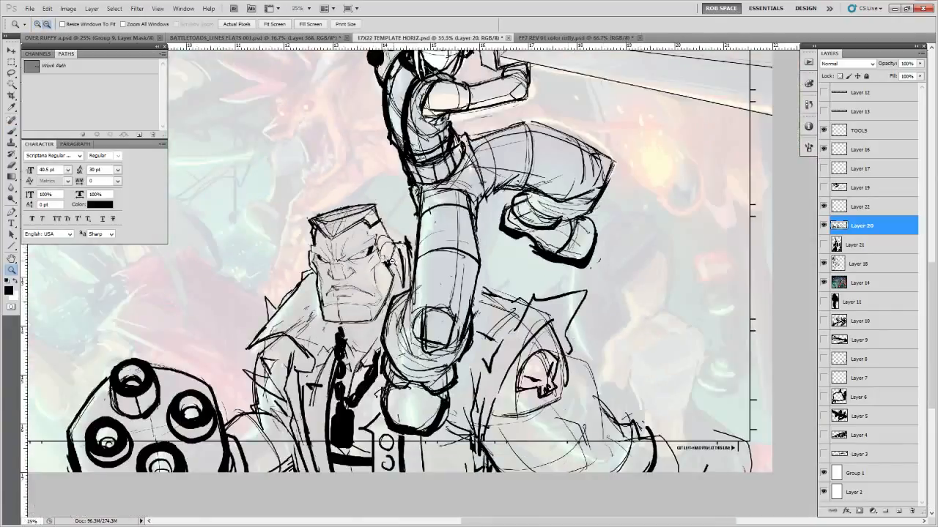
left_click(407, 256, "alt")
left_click(402, 216, "alt")
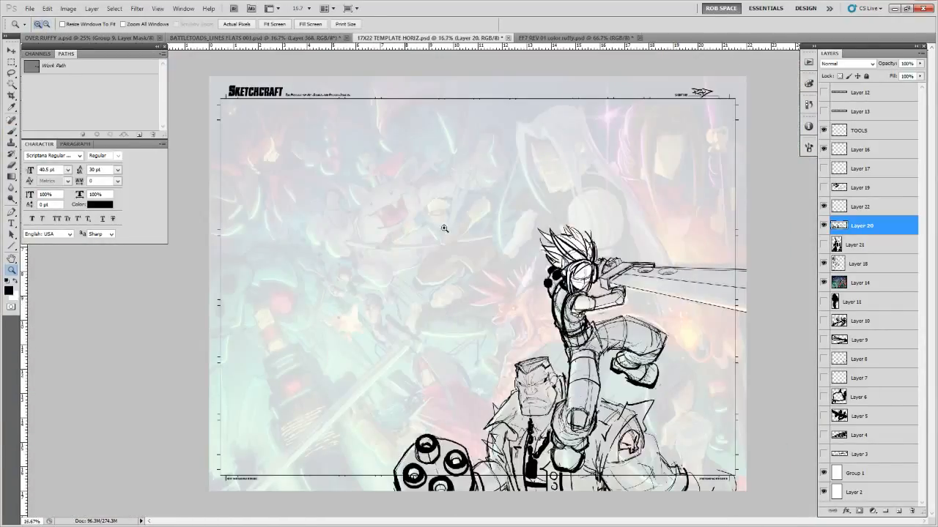
left_click(627, 331)
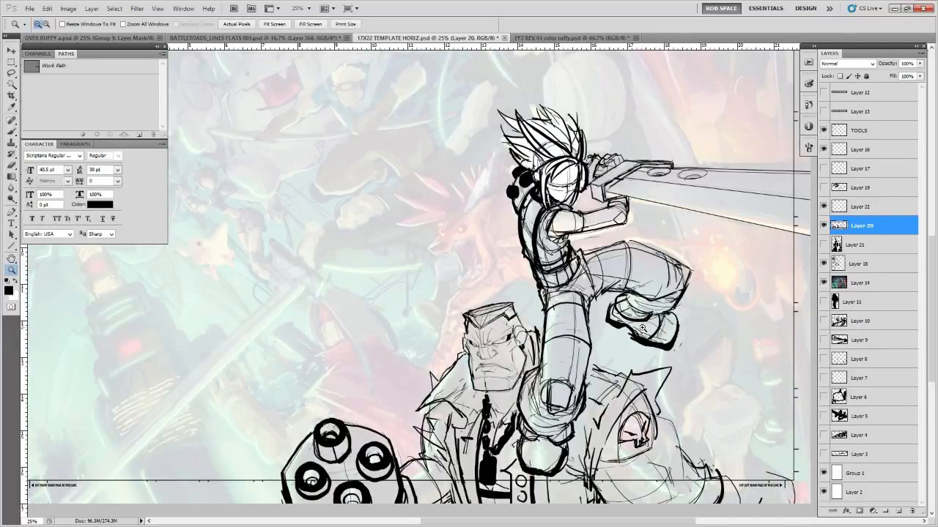
left_click(514, 337)
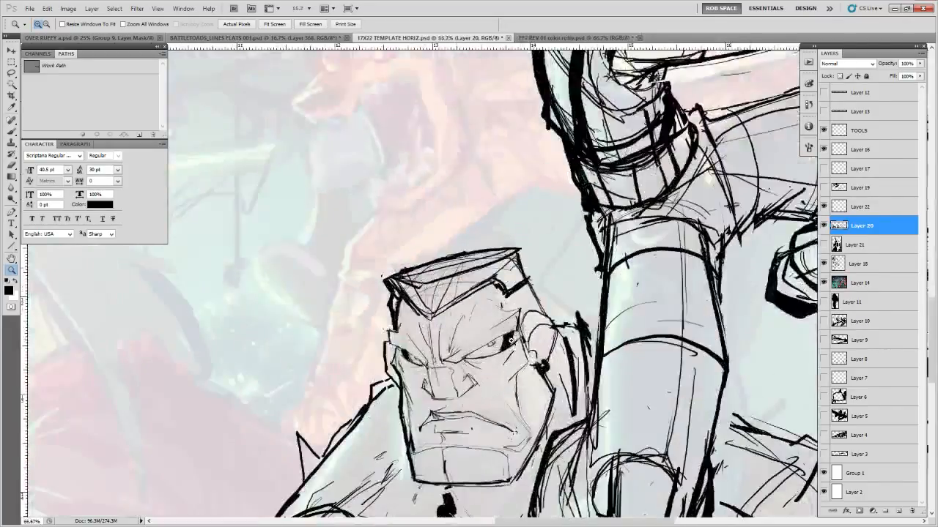
left_click(514, 339)
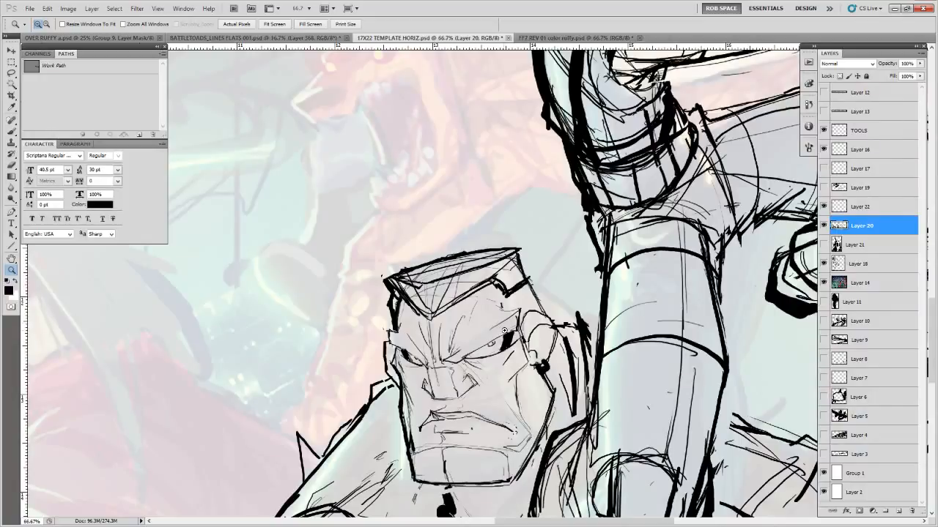
key("l")
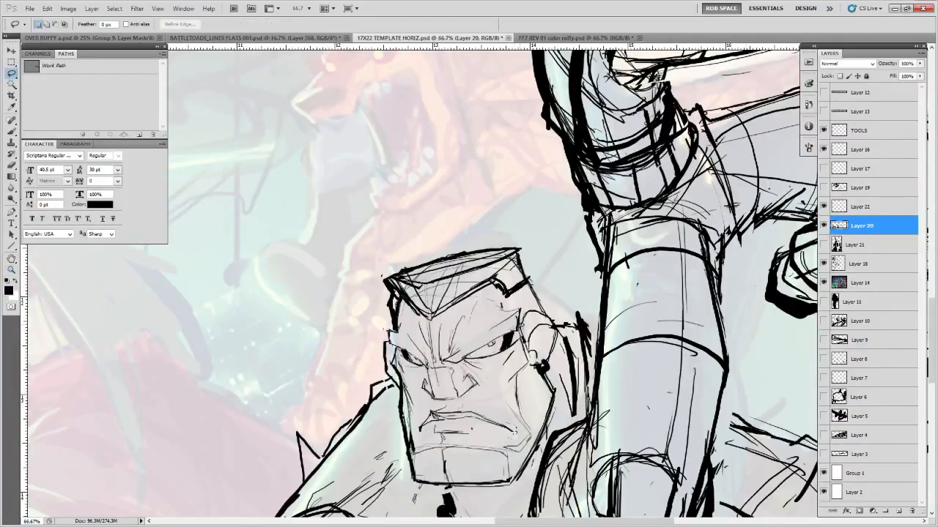
mouse_move(466, 362)
left_mouse_down()
mouse_move(448, 328)
mouse_move(525, 296)
mouse_move(524, 335)
left_mouse_up()
key("ctrl+t")
left_click_drag(523, 297, 521, 300)
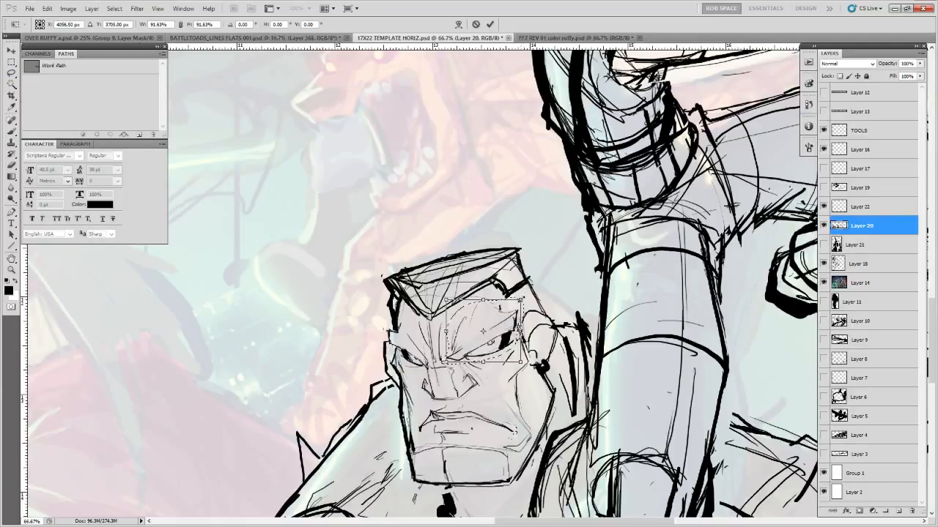
key("Return")
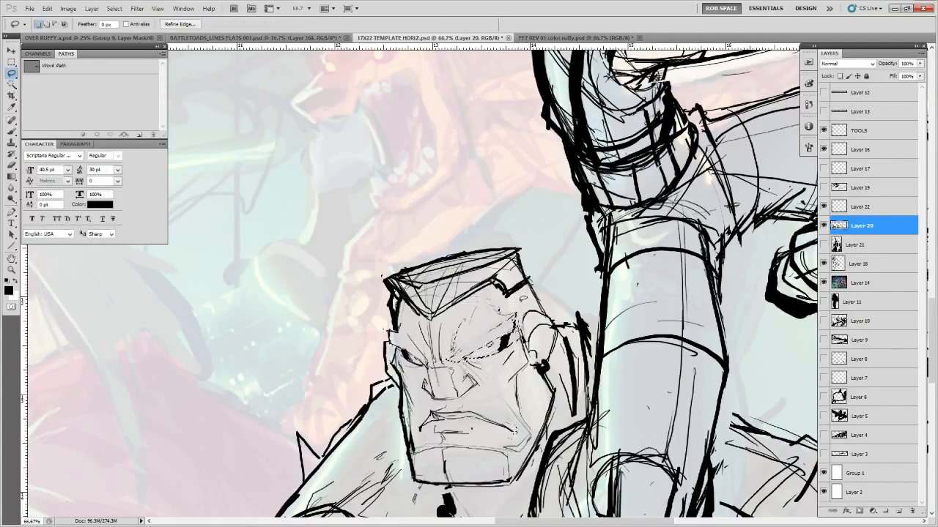
Lasso the gunner's eye and brow farther from his ear on Layer 20, adjust them with Free Transform, and deselect
key("ctrl+d")
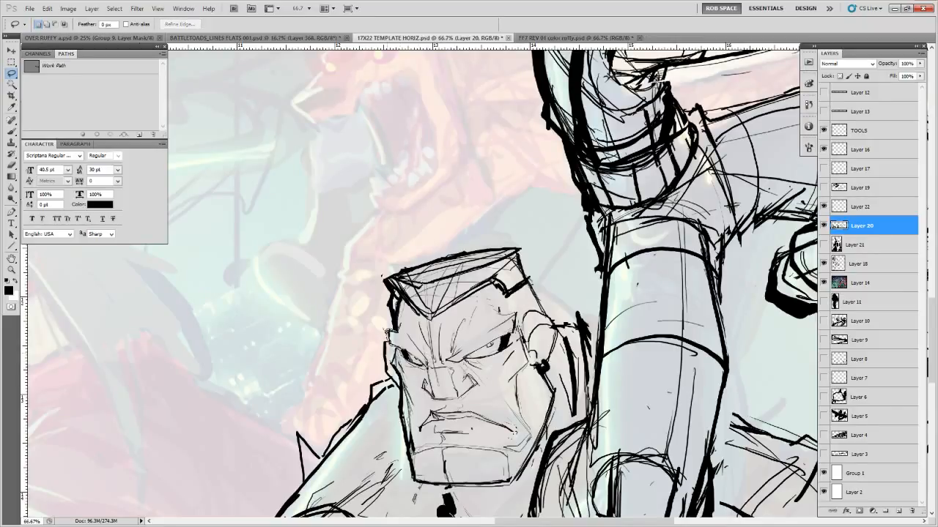
left_click_drag(407, 326, 428, 353)
key("ctrl+t")
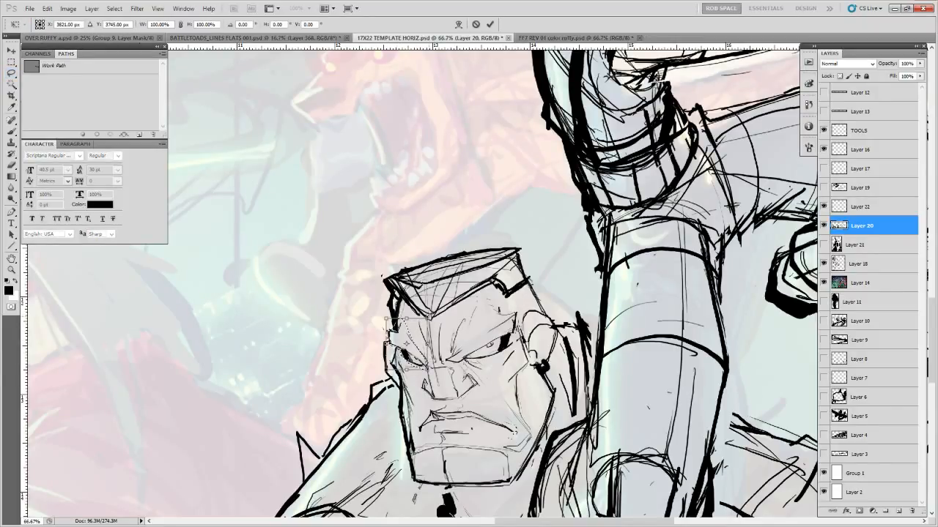
key("Return")
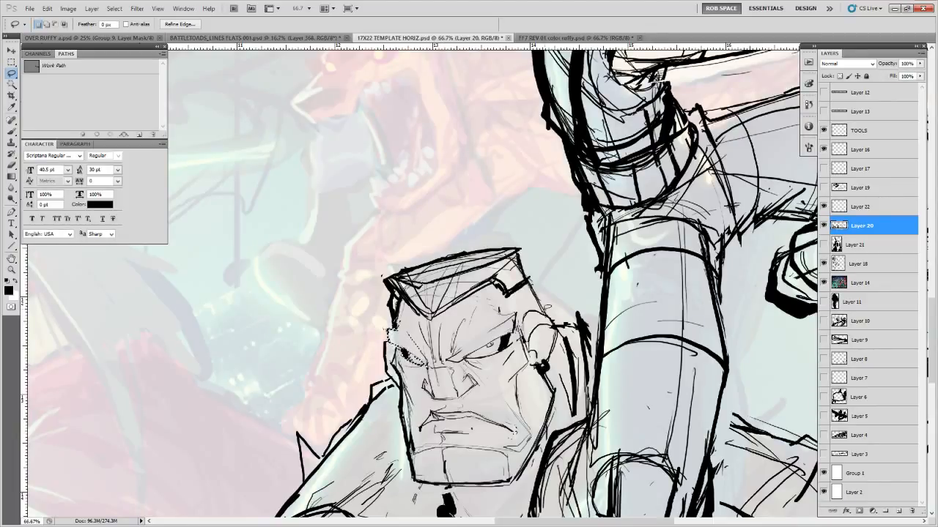
key("ctrl+d")
Review the gunner's head and body against the leaping swordsman, from close range out to the whole poster
key("z")
left_click(545, 318, "alt")
left_click(550, 321, "alt")
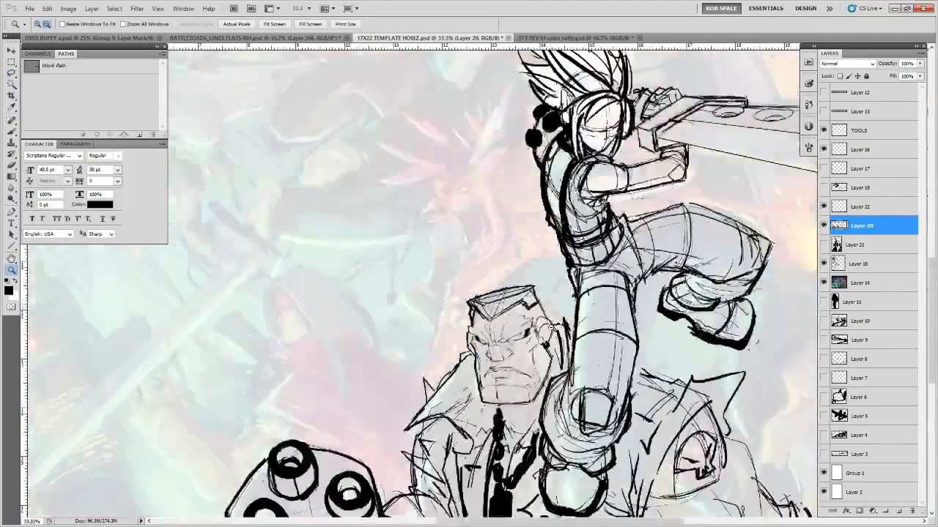
left_click(557, 331, "alt")
left_click_drag(723, 365, 666, 320)
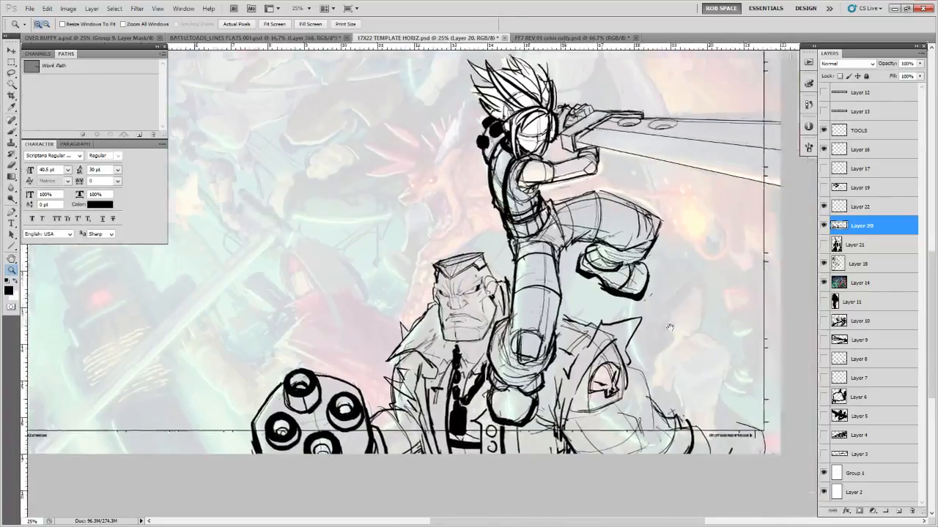
key("b")
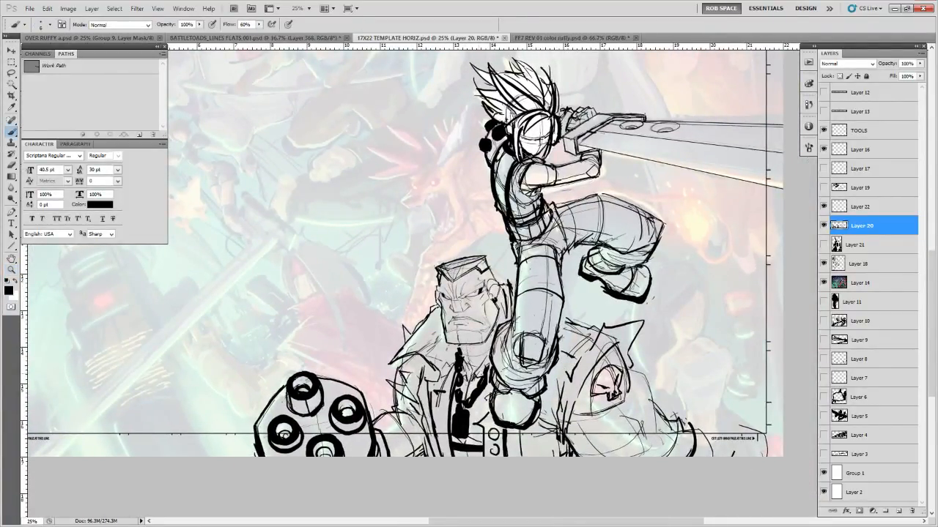
left_click_drag(658, 392, 571, 403)
left_click_drag(476, 382, 475, 415)
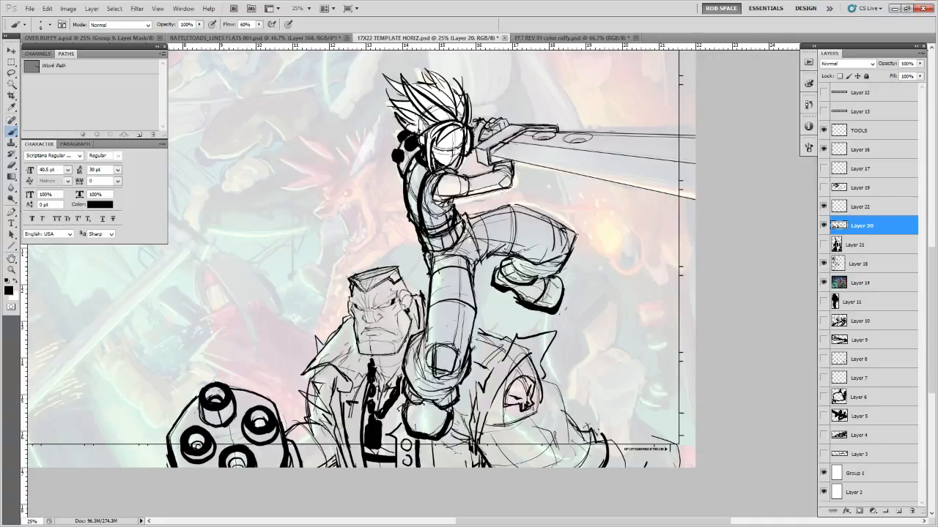
left_click_drag(439, 381, 465, 442)
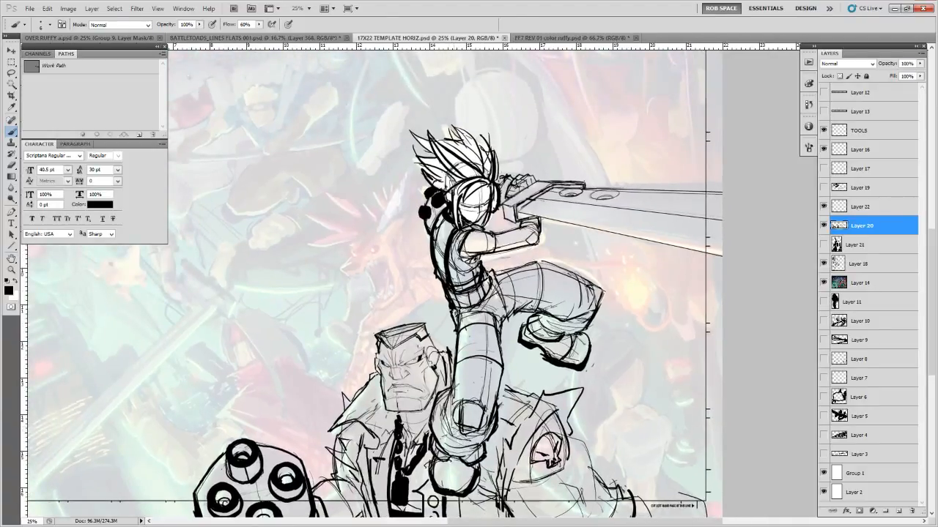
left_click_drag(486, 295, 499, 343)
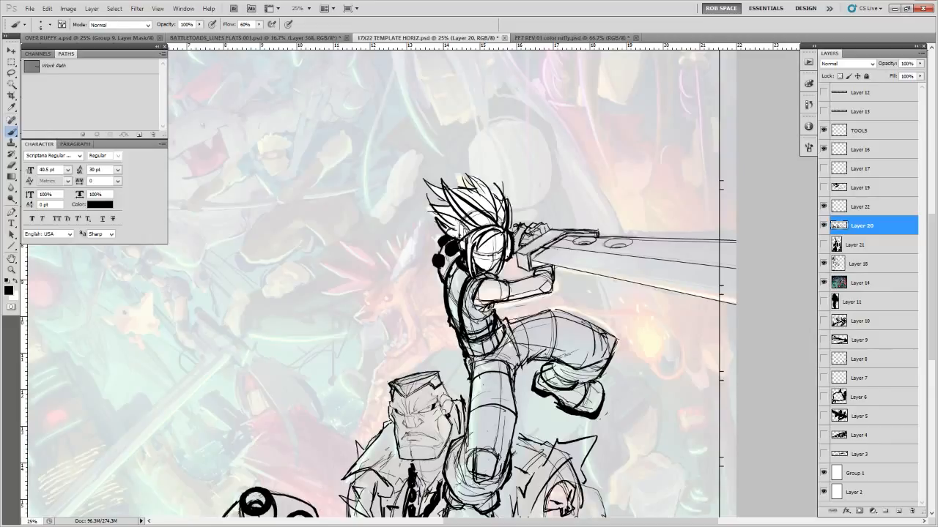
key("z")
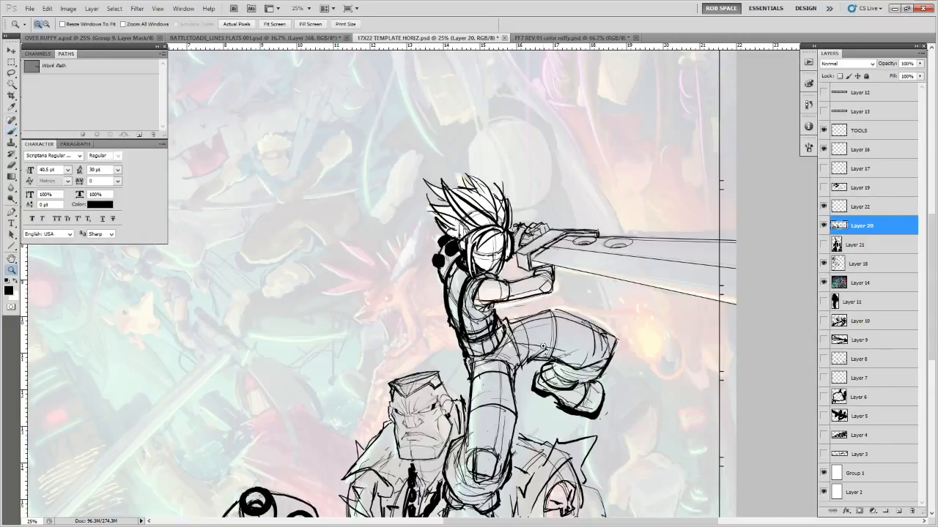
left_click(535, 329, "alt")
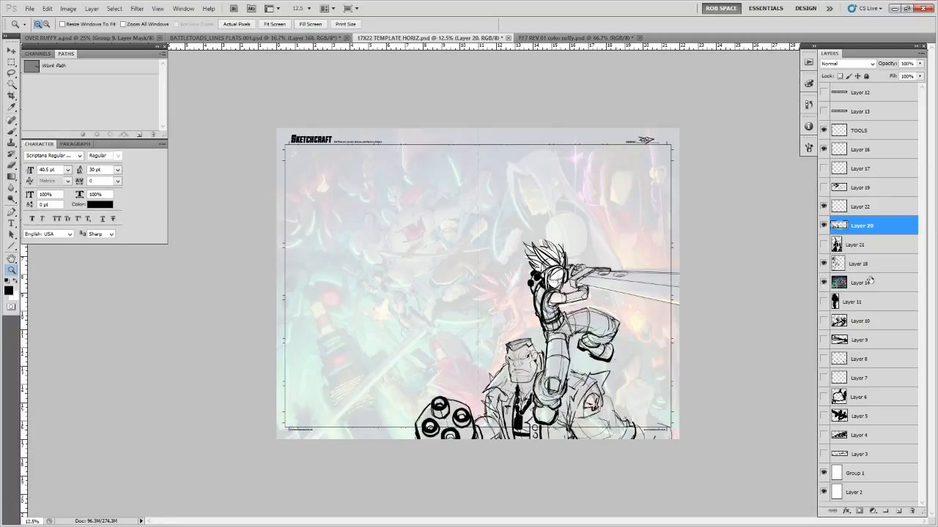
Check the contents of the sketch layers by toggling their visibility, and delete Layer 21 and Layer 19
left_click(824, 226)
left_click(824, 226)
left_click(824, 264)
left_click(823, 263)
mouse_move(879, 244)
left_mouse_down()
mouse_move(917, 348)
mouse_move(912, 511)
left_mouse_up()
left_click(824, 189)
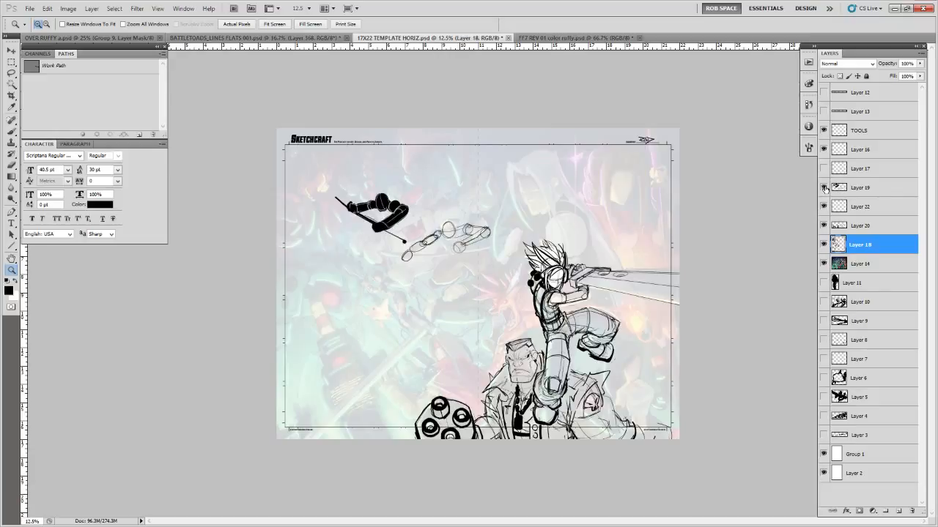
left_click(824, 188)
mouse_move(875, 187)
left_mouse_down()
mouse_move(882, 184)
mouse_move(879, 456)
mouse_move(911, 510)
left_mouse_up()
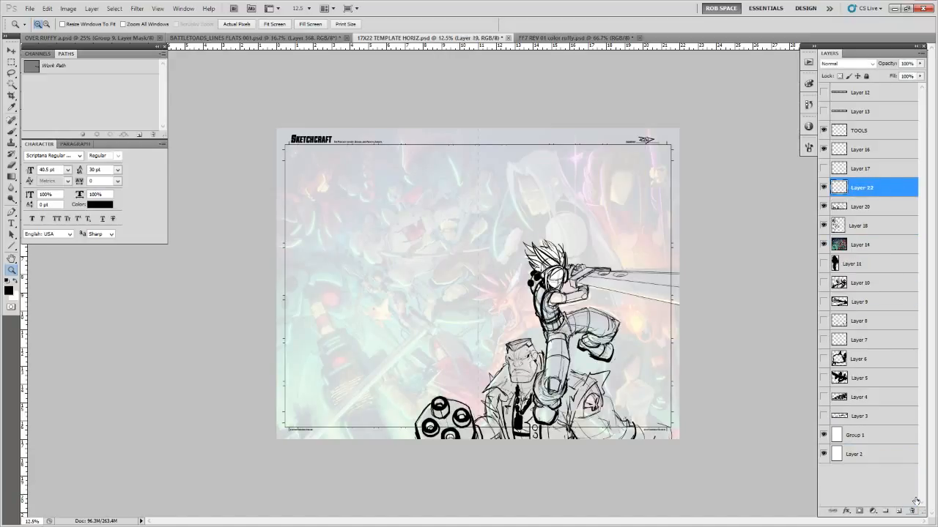
Check Layer 16, select it together with Layer 17, and delete both layers
left_click(829, 150)
left_click(824, 150)
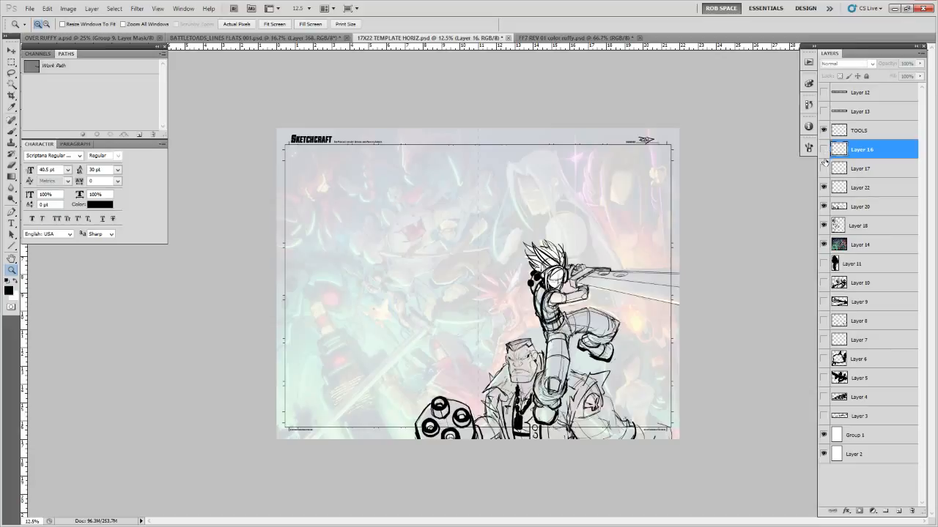
left_click(881, 167, "shift")
left_click_drag(882, 165, 912, 511)
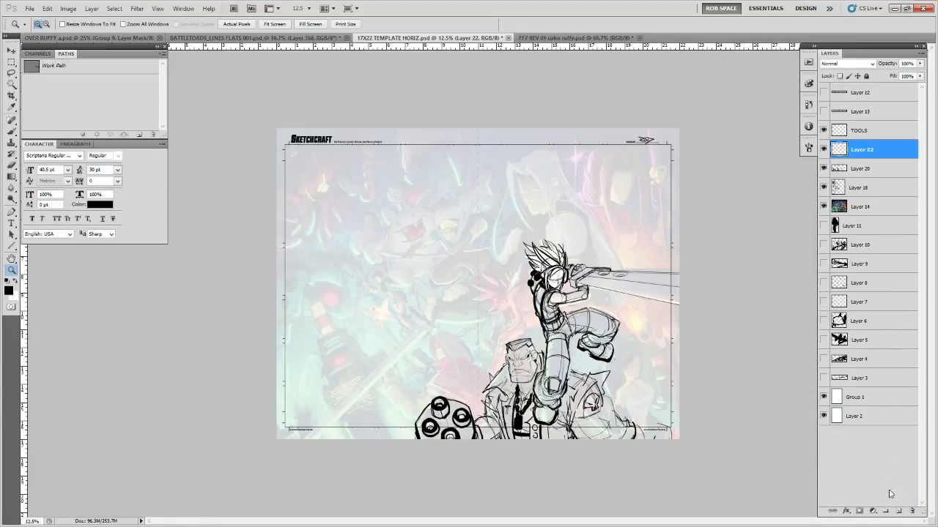
Toggle the visibility of Layer 22 and Layer 20 to examine which parts of the sketch each one holds
left_click(825, 150)
left_click(825, 150)
left_click(630, 289)
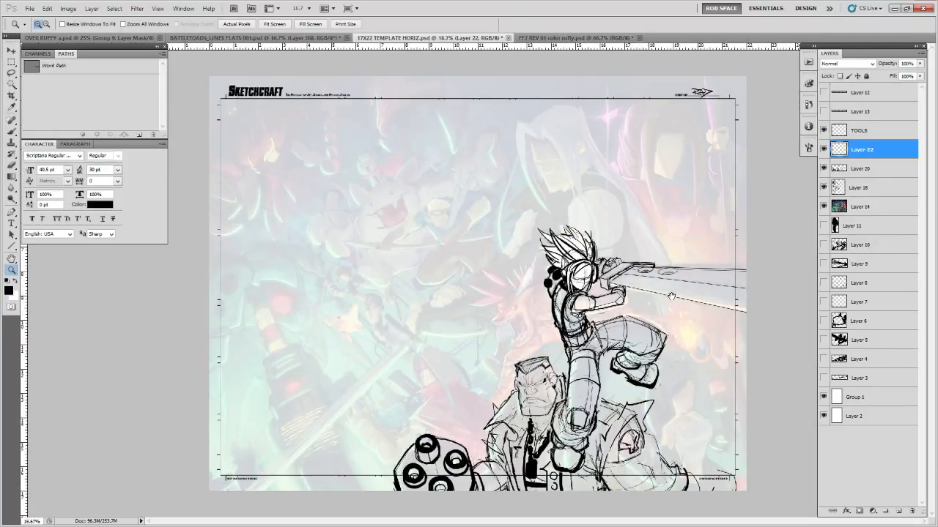
left_click(824, 168)
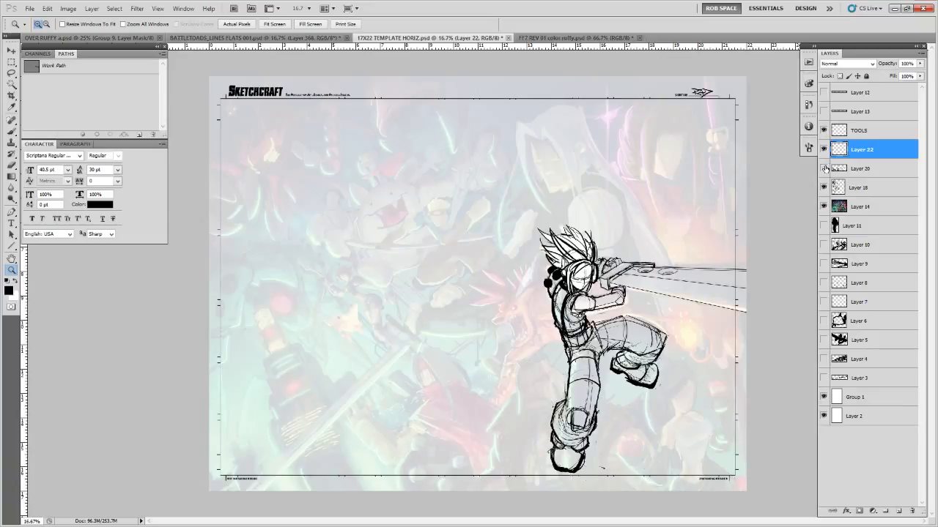
left_click(824, 168)
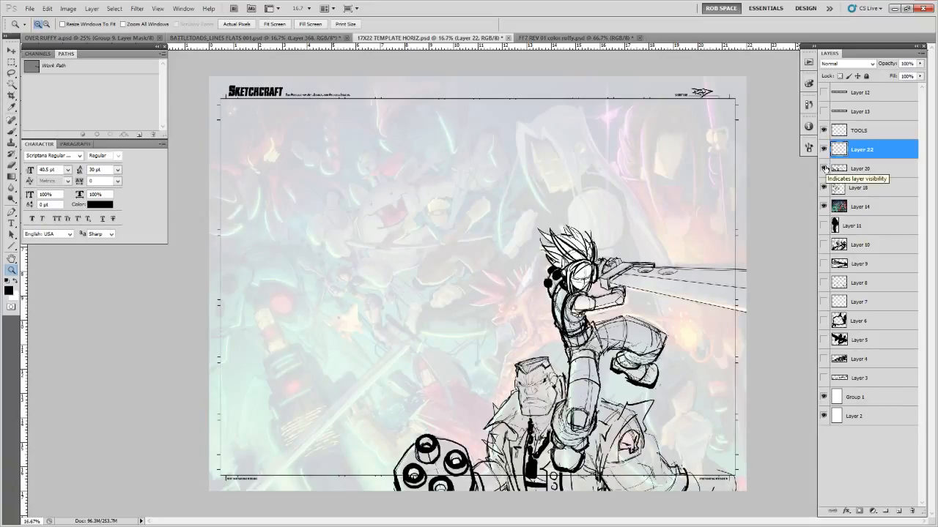
left_click(824, 169)
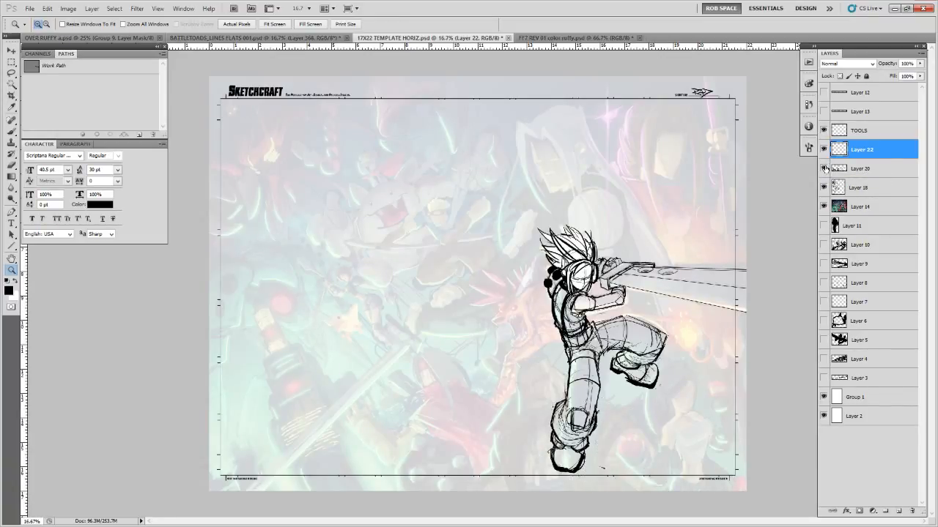
left_click(824, 168)
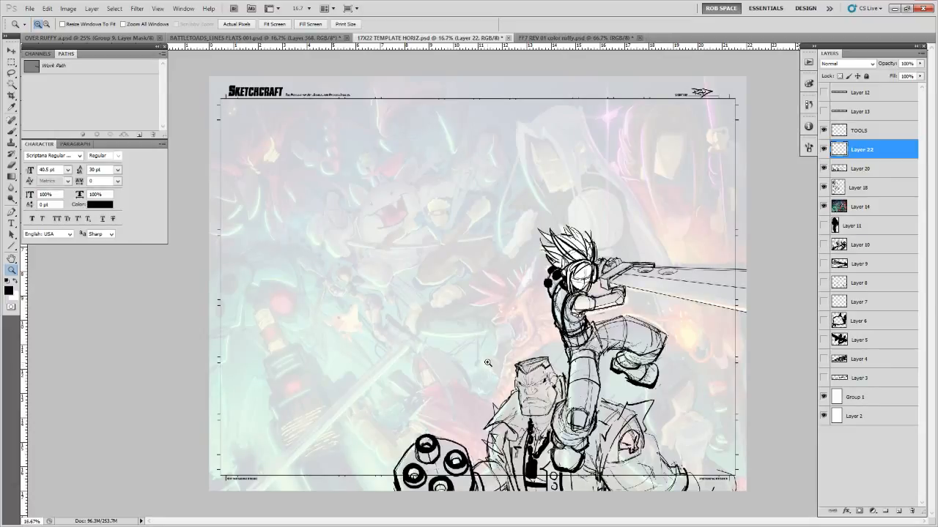
Duplicate Layer 22 and Layer 20, and hide the original Layer 20
key("ctrl+j")
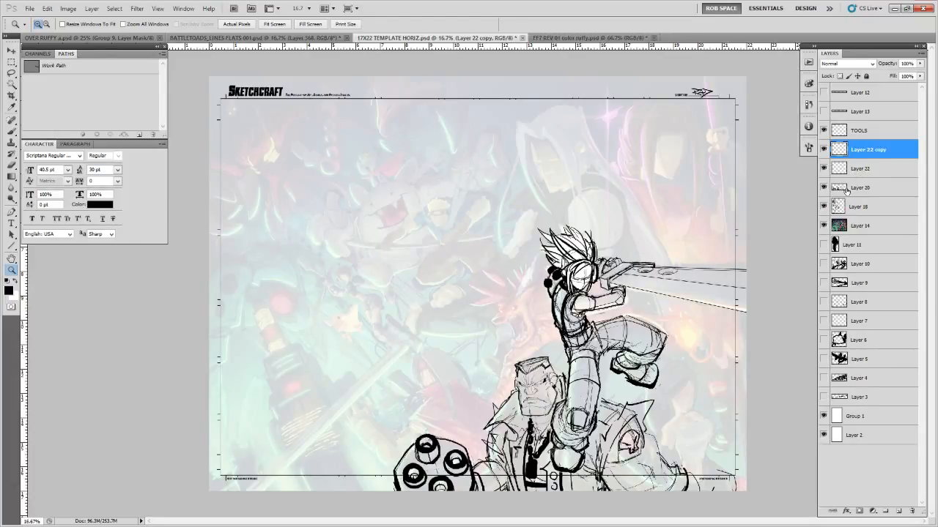
left_click(846, 189)
key("ctrl+j")
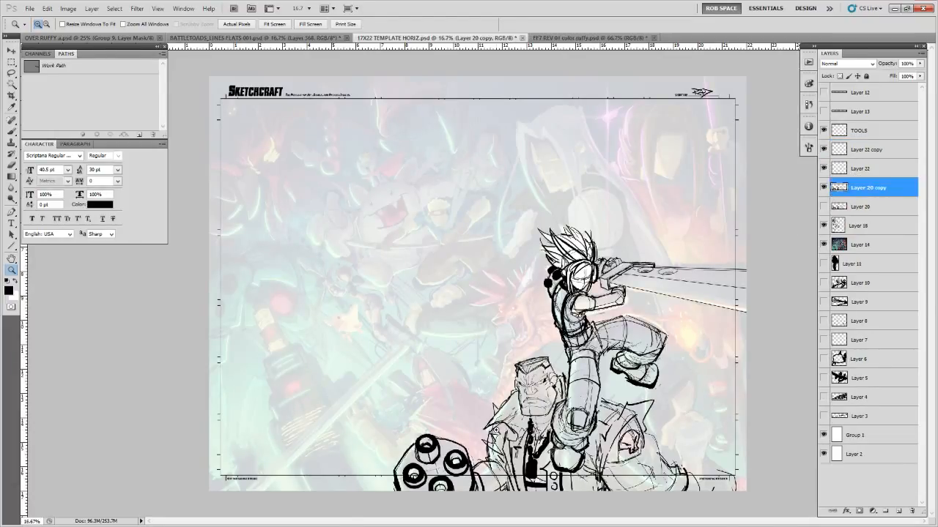
On Layer 20 copy, erase stray lines below the gunner's ear and touch up his neck with the brush
left_click(505, 429)
key("b")
mouse_move(544, 355)
left_mouse_down()
mouse_move(532, 383)
mouse_move(544, 359)
mouse_move(452, 391)
left_mouse_up()
key("b")
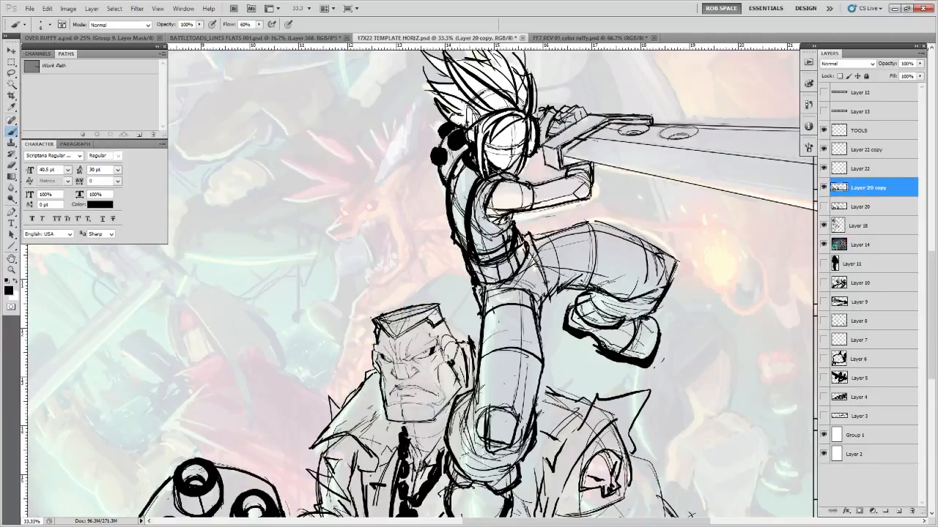
key("e")
left_click_drag(455, 378, 452, 372)
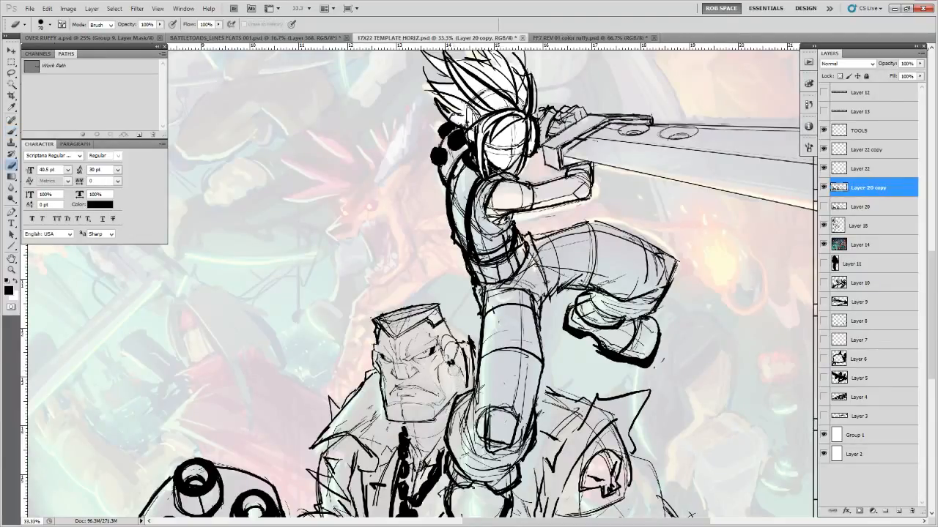
key("b")
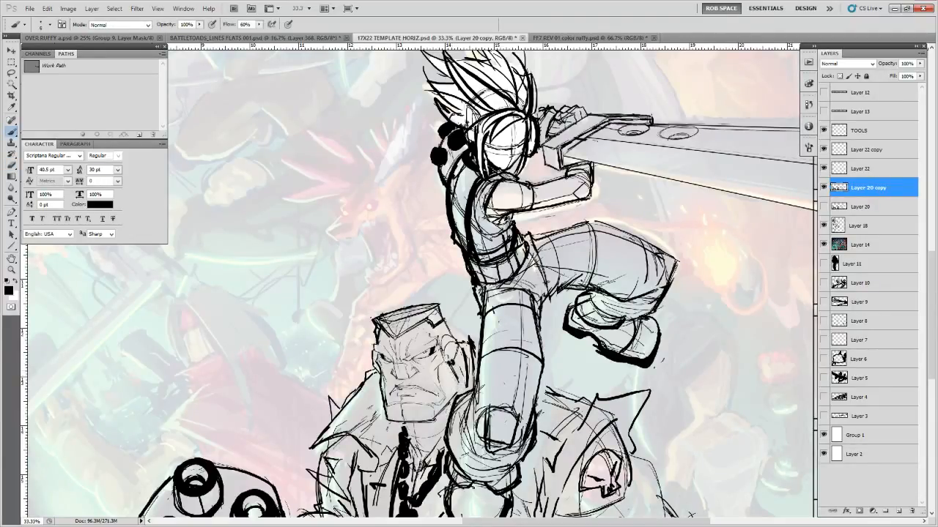
left_click_drag(448, 402, 436, 420)
key("z")
left_click(440, 418, "alt")
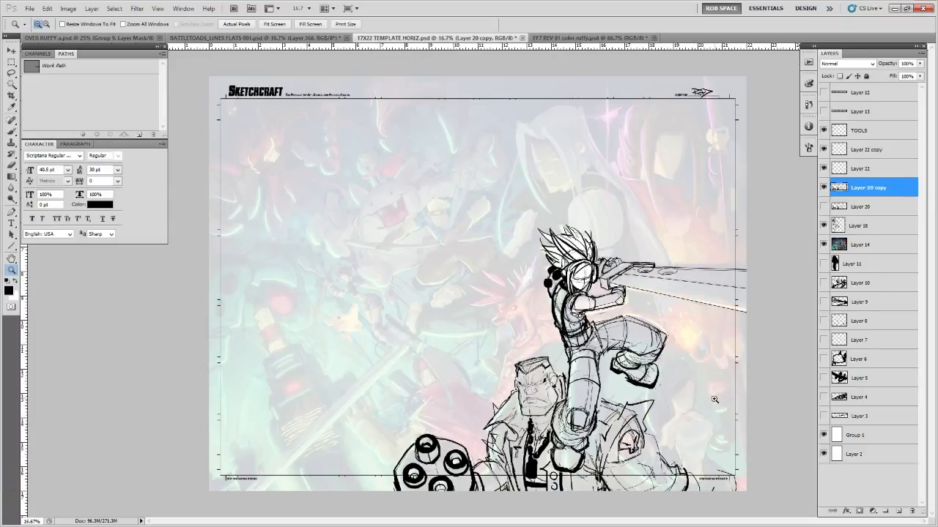
Check and select the swordsman's Layer 18, and add a new layer directly above it
left_click(707, 373)
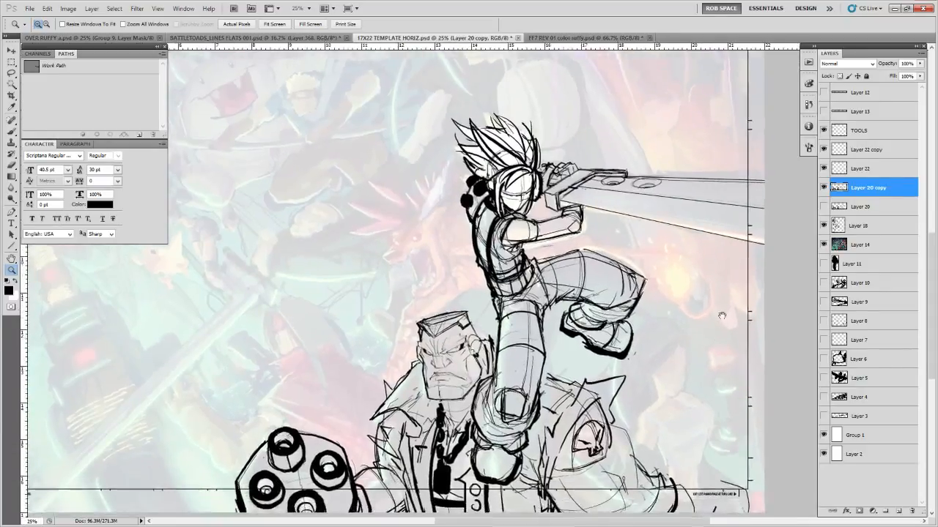
left_click(824, 224)
left_click(824, 224)
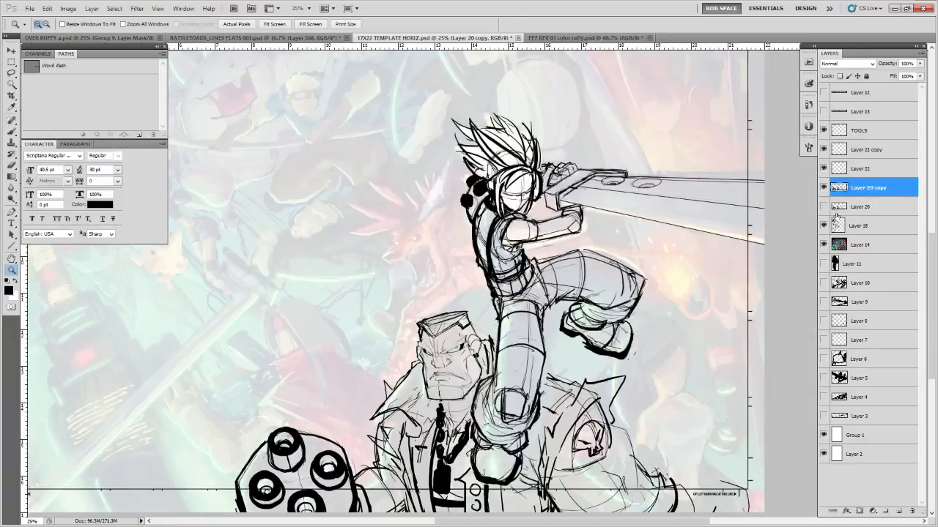
left_click(854, 225)
left_click_drag(725, 260, 695, 423)
left_click(616, 338, "alt")
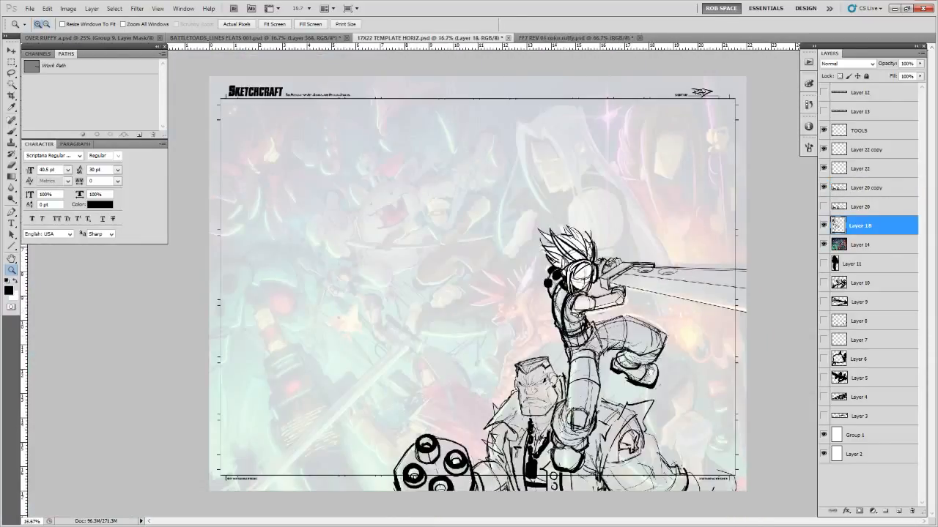
left_click(703, 293)
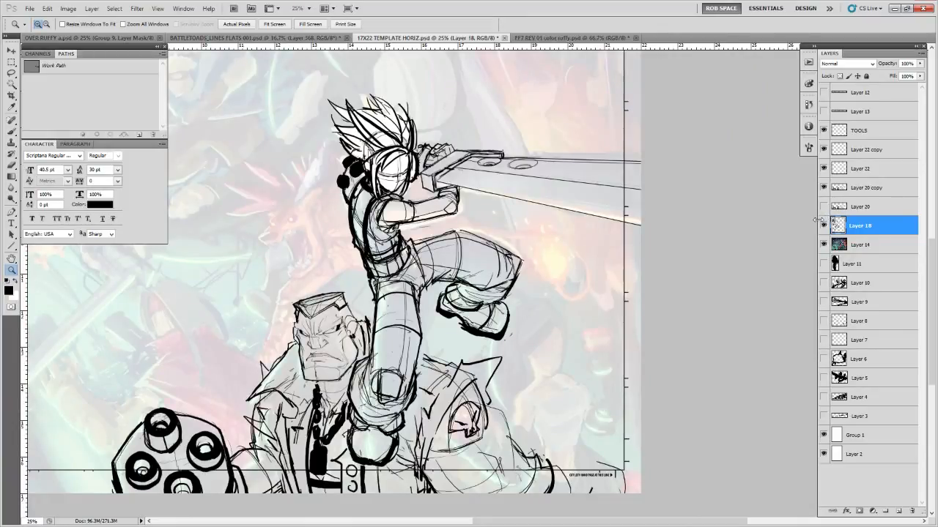
left_click_drag(587, 285, 595, 295)
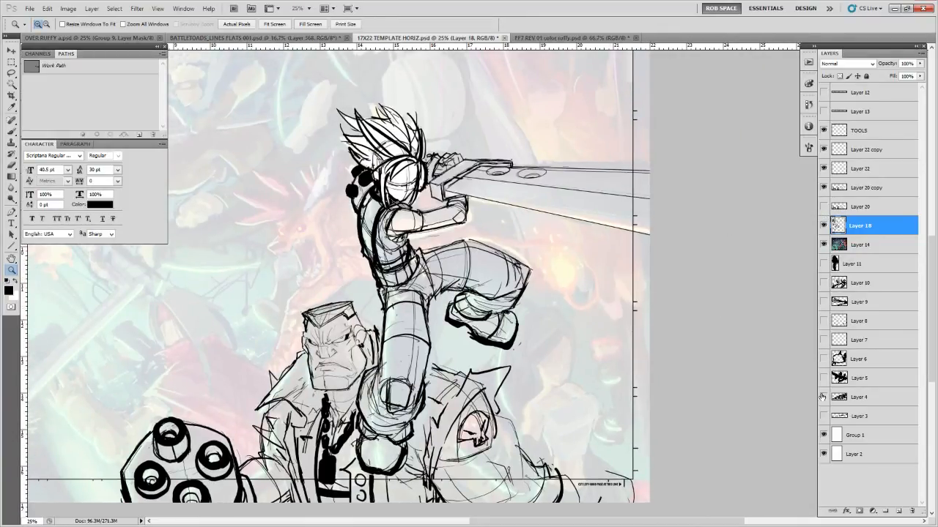
left_click(899, 511)
Move Layer 20 copy beneath the new Layer 23, and hide both Layer 20 copy and Layer 18
left_click(824, 245)
left_click(824, 244)
left_click_drag(843, 189, 844, 235)
left_click(824, 227)
left_click(640, 388)
key("b")
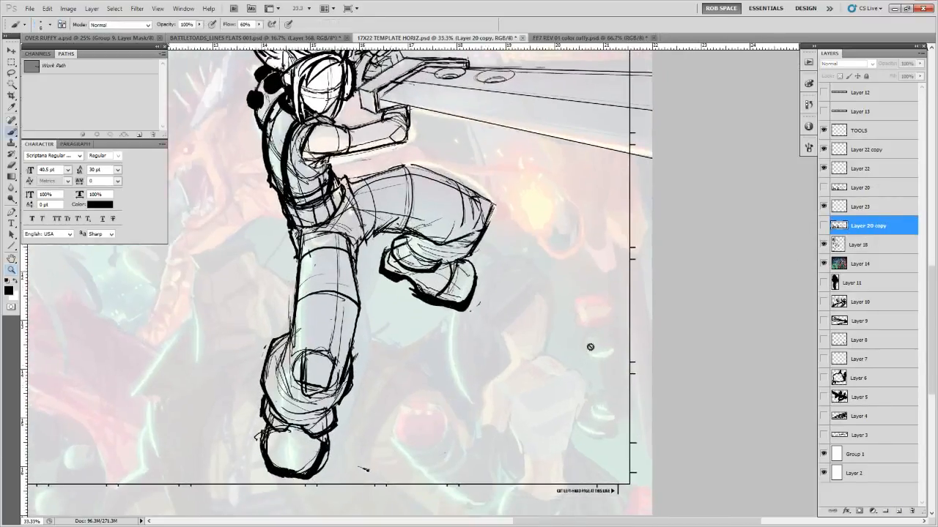
left_click(824, 245)
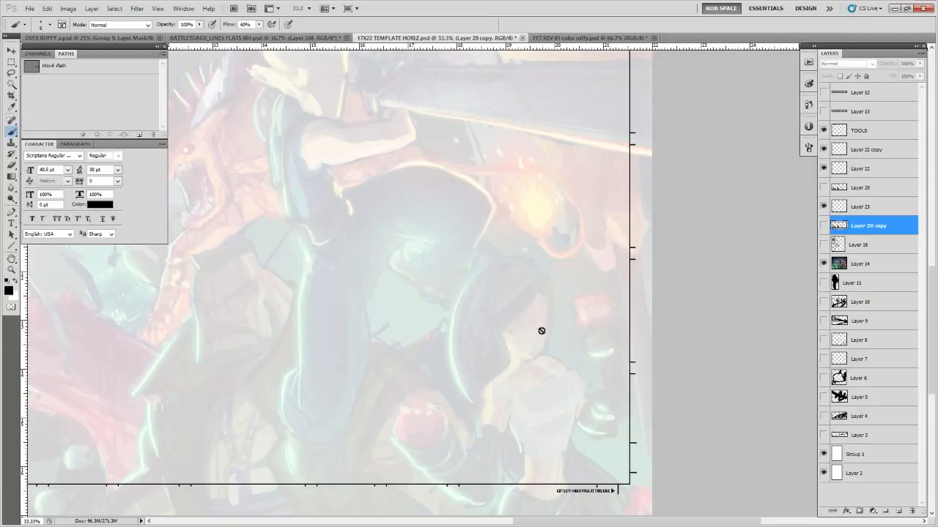
Select Layer 23 and sketch the oval outline of the white-topped woman's head over the faded reference
left_click(844, 212)
left_click_drag(547, 325, 556, 315)
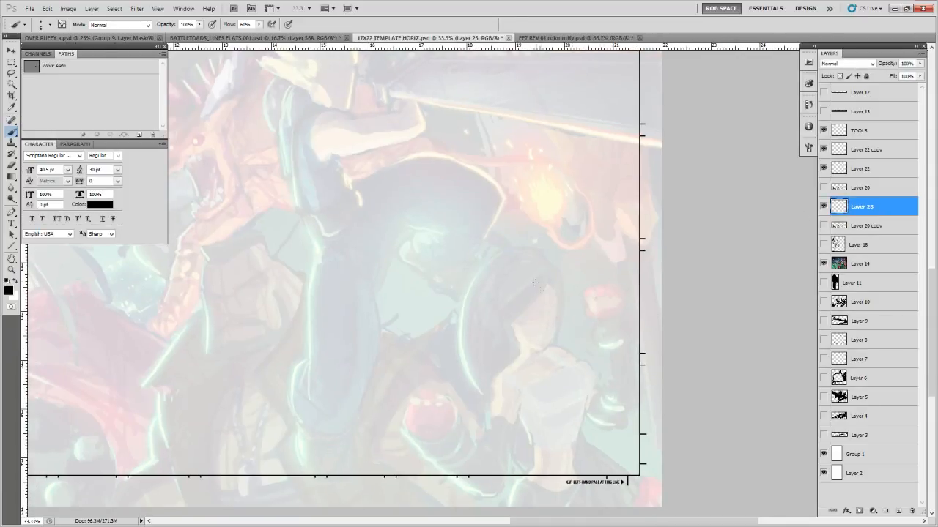
mouse_move(530, 272)
left_mouse_down()
mouse_move(501, 301)
mouse_move(520, 335)
left_mouse_up()
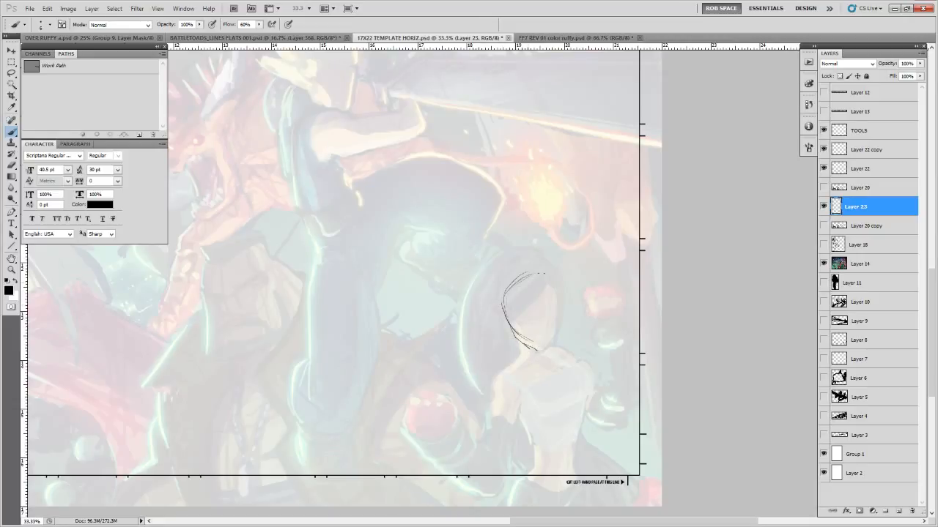
mouse_move(541, 273)
left_mouse_down()
mouse_move(559, 288)
mouse_move(534, 331)
mouse_move(514, 326)
mouse_move(532, 343)
left_mouse_up()
key("e")
key("b")
mouse_move(504, 311)
left_mouse_down()
mouse_move(517, 340)
mouse_move(537, 351)
mouse_move(561, 321)
left_mouse_up()
key("ctrl+z")
left_click_drag(537, 275, 542, 340)
Add the curved eye line, centre line and hairline guides inside the woman's head, erasing stray strokes
key("e")
key("b")
mouse_move(558, 300)
left_mouse_down()
mouse_move(542, 351)
mouse_move(538, 287)
left_mouse_up()
key("e")
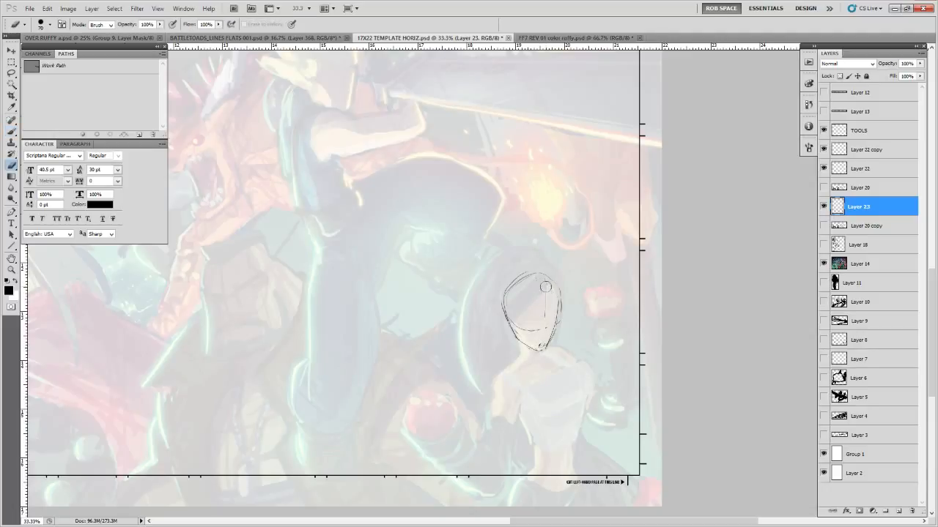
key("b")
mouse_move(554, 292)
left_mouse_down()
mouse_move(513, 309)
mouse_move(528, 329)
left_mouse_up()
Sketch the woman's neck, collar area, rounded shoulder and the two sides of her upper arm
mouse_move(561, 295)
left_mouse_down()
mouse_move(551, 340)
mouse_move(519, 358)
left_mouse_up()
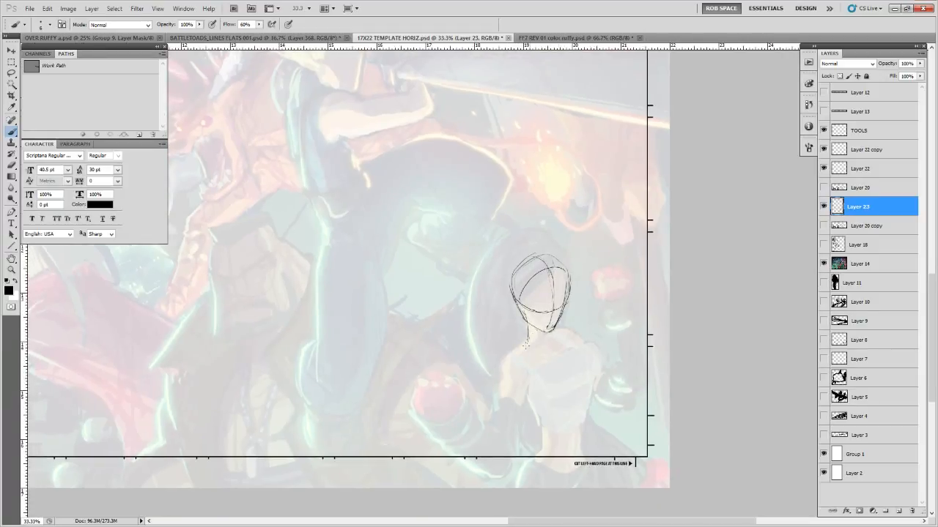
mouse_move(527, 339)
left_mouse_down()
mouse_move(505, 354)
mouse_move(555, 362)
mouse_move(525, 345)
mouse_move(502, 361)
left_mouse_up()
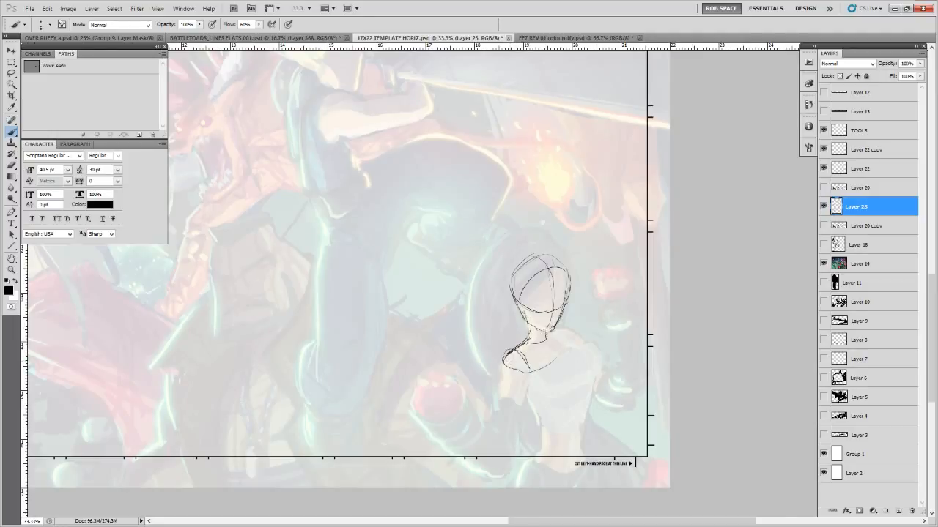
mouse_move(508, 355)
left_mouse_down()
mouse_move(513, 385)
mouse_move(505, 377)
mouse_move(511, 386)
mouse_move(489, 427)
left_mouse_up()
left_click_drag(530, 378, 510, 446)
left_click_drag(528, 397, 508, 444)
mouse_move(529, 378)
left_mouse_down()
mouse_move(523, 396)
mouse_move(518, 379)
left_mouse_up()
mouse_move(548, 336)
left_mouse_down()
mouse_move(574, 346)
mouse_move(536, 388)
mouse_move(546, 403)
mouse_move(570, 395)
left_mouse_up()
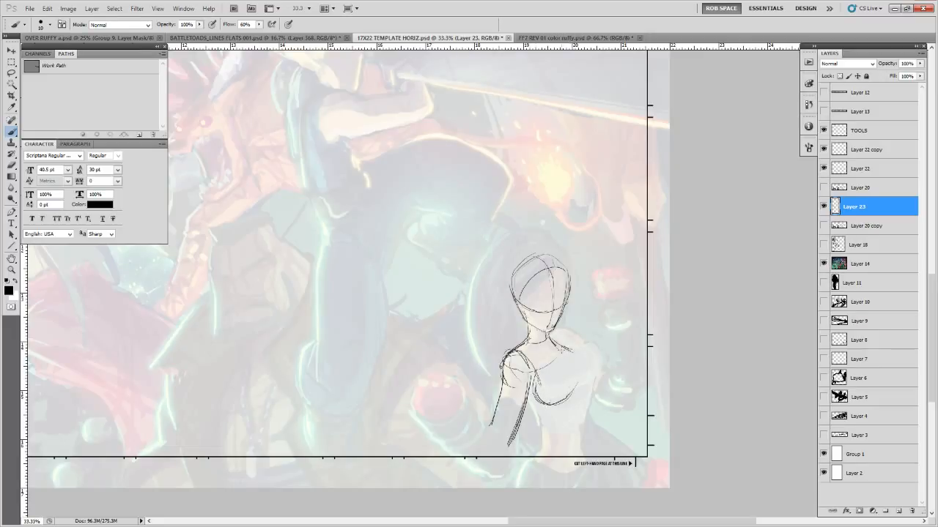
key("ctrl+alt+z")
key("ctrl+alt+z")
key("ctrl+alt+z")
Draw the neckline across the woman's chest and thicken the outlines of her head, jaw and neck
left_click_drag(537, 371, 566, 348)
left_click_drag(517, 305, 539, 328)
mouse_move(518, 259)
left_mouse_down()
mouse_move(521, 316)
mouse_move(519, 298)
mouse_move(555, 312)
mouse_move(569, 304)
left_mouse_up()
mouse_move(556, 270)
left_mouse_down()
mouse_move(546, 333)
mouse_move(561, 317)
left_mouse_up()
left_click_drag(570, 282, 554, 328)
left_click_drag(518, 295, 530, 337)
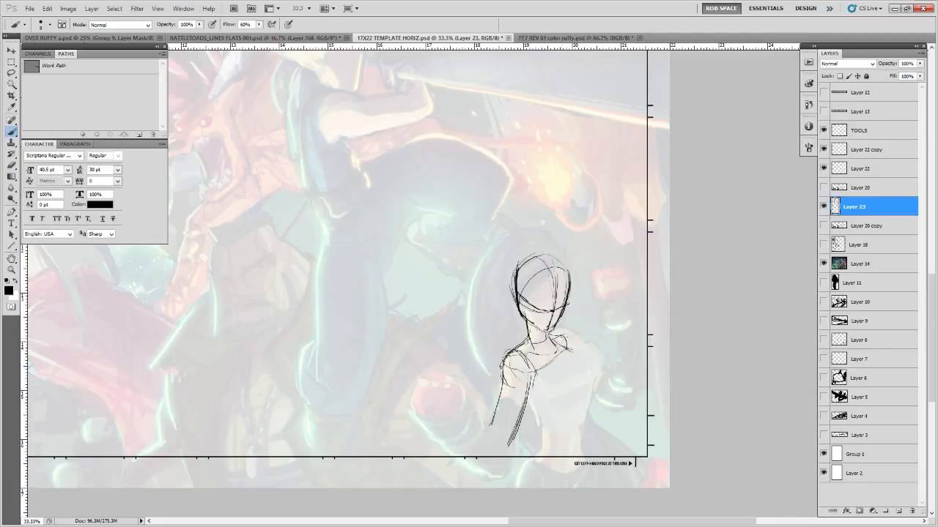
Rough in the sides of the woman's torso from the far shoulder down to the waist
mouse_move(567, 346)
left_mouse_down()
mouse_move(587, 372)
mouse_move(588, 399)
left_mouse_up()
mouse_move(513, 375)
left_mouse_down()
mouse_move(551, 422)
mouse_move(544, 452)
mouse_move(585, 436)
left_mouse_up()
left_click_drag(589, 397, 575, 452)
left_click_drag(553, 413, 542, 428)
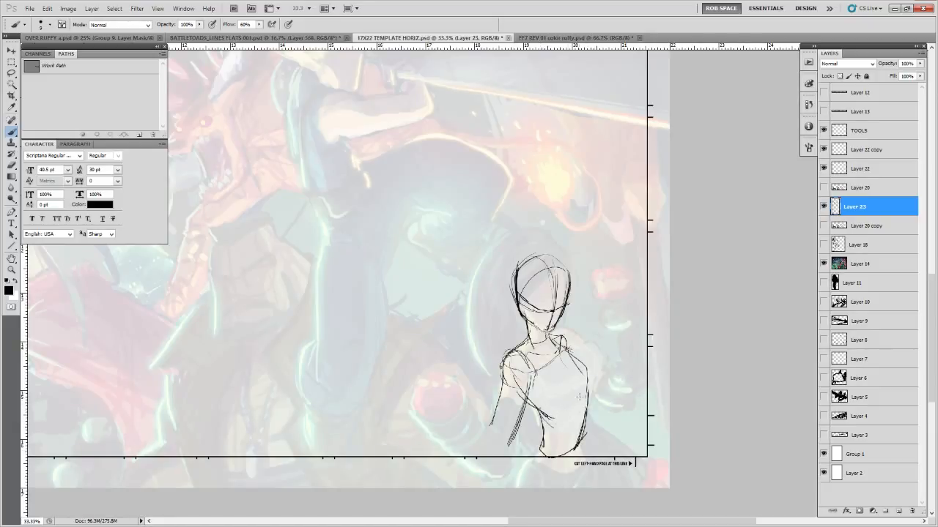
Sketch the ribcage arch, the bust curve and the far side of the woman's chest
left_click_drag(581, 389, 561, 435)
left_click_drag(561, 435, 586, 407)
mouse_move(541, 370)
left_mouse_down()
mouse_move(533, 388)
mouse_move(575, 397)
left_mouse_up()
mouse_move(567, 365)
left_mouse_down()
mouse_move(576, 388)
mouse_move(592, 362)
mouse_move(597, 382)
mouse_move(572, 397)
mouse_move(536, 389)
mouse_move(595, 370)
mouse_move(589, 391)
mouse_move(573, 400)
mouse_move(581, 392)
left_mouse_up()
mouse_move(565, 353)
left_mouse_down()
mouse_move(594, 369)
mouse_move(594, 386)
left_mouse_up()
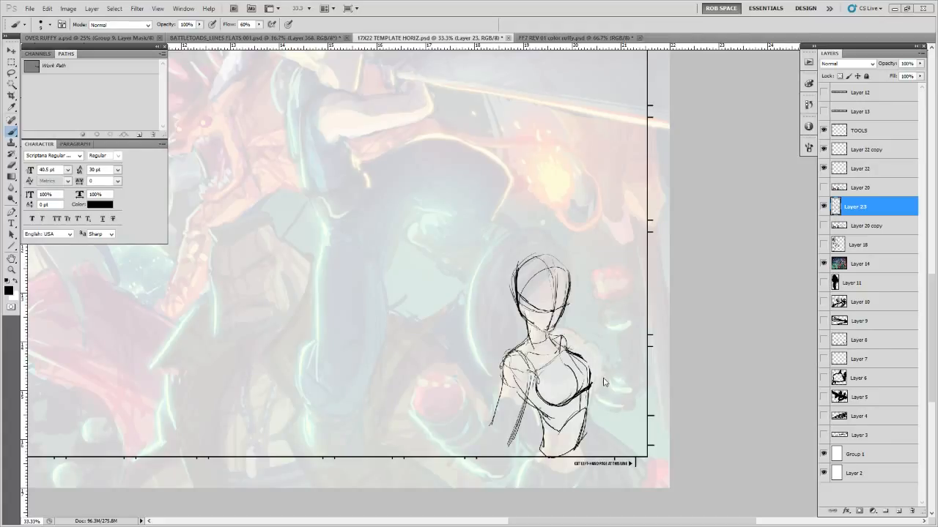
Erase the extra lines along the side of the woman's face and redraw her jaw and head edge
key("ctrl+plus")
key("e")
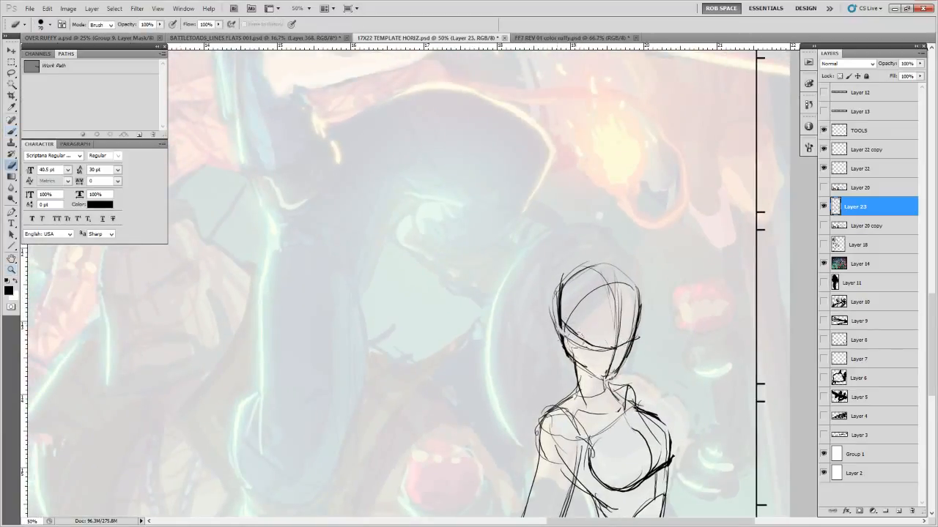
mouse_move(574, 341)
left_mouse_down()
mouse_move(565, 324)
mouse_move(564, 340)
left_mouse_up()
key("b")
left_click_drag(640, 348, 593, 358)
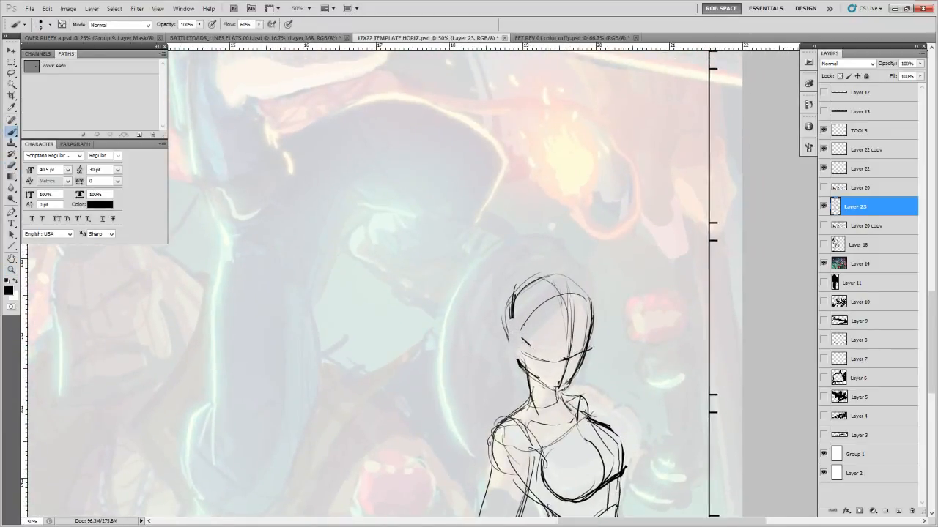
left_click_drag(512, 301, 523, 369)
Rough in the woman's bent elbow and a fist circle over the reference's red orb
mouse_move(499, 409)
left_mouse_down()
mouse_move(515, 270)
mouse_move(493, 396)
left_mouse_up()
left_click_drag(542, 338, 502, 442)
mouse_move(495, 399)
left_mouse_down()
mouse_move(444, 341)
mouse_move(492, 397)
left_mouse_up()
mouse_move(423, 298)
left_mouse_down()
mouse_move(437, 309)
mouse_move(405, 378)
mouse_move(368, 323)
mouse_move(394, 282)
left_mouse_up()
left_click_drag(365, 322, 394, 314)
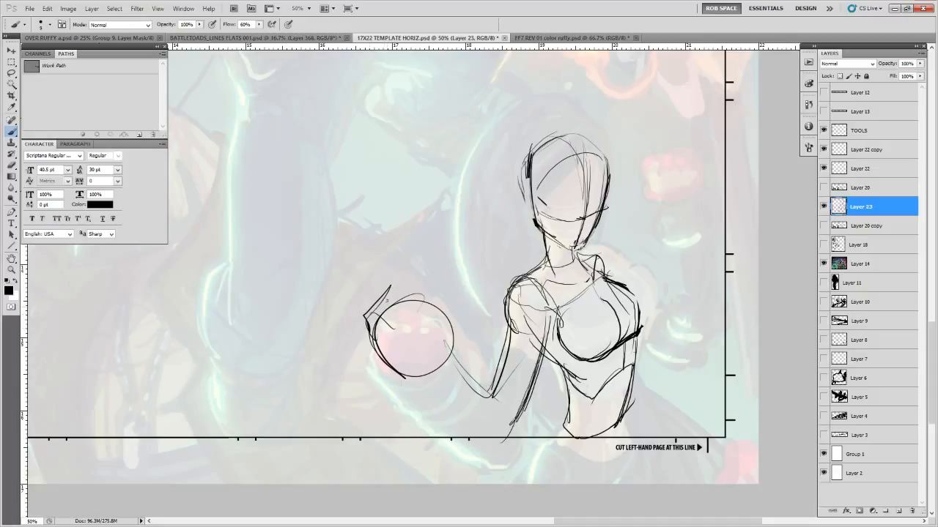
Block in the hand around the fist circle and draw the forearm outlines back to the elbow
mouse_move(395, 280)
left_mouse_down()
mouse_move(420, 302)
mouse_move(382, 361)
mouse_move(370, 345)
mouse_move(470, 364)
left_mouse_up()
mouse_move(390, 368)
left_mouse_down()
mouse_move(444, 440)
mouse_move(505, 449)
left_mouse_up()
mouse_move(471, 375)
left_mouse_down()
mouse_move(509, 441)
mouse_move(519, 421)
left_mouse_up()
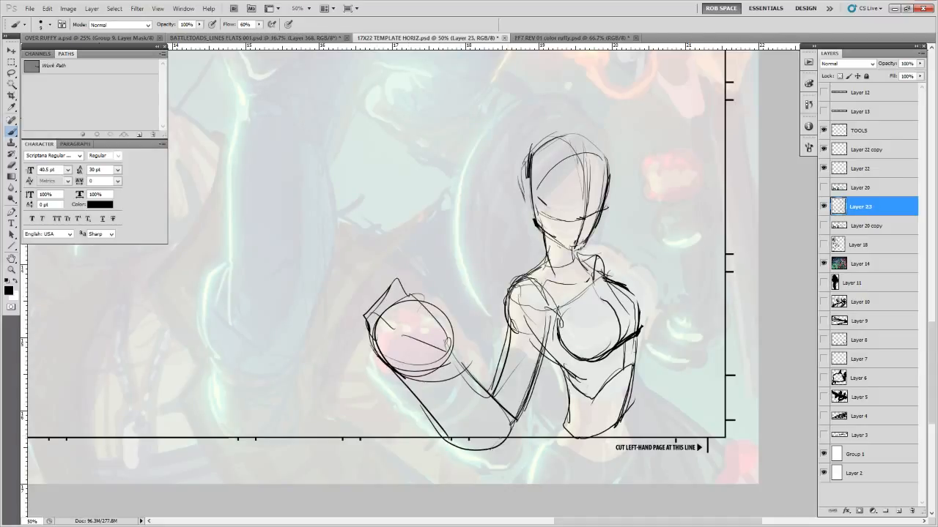
left_click_drag(484, 454, 512, 427)
mouse_move(511, 428)
left_mouse_down()
mouse_move(544, 318)
mouse_move(533, 368)
left_mouse_up()
Erase the rough upper-arm and inner-elbow lines and redraw the woman's upper arm
key("e")
mouse_move(540, 331)
left_mouse_down()
mouse_move(511, 436)
mouse_move(521, 403)
mouse_move(487, 460)
left_mouse_up()
key("b")
left_click_drag(537, 330, 497, 444)
left_click_drag(631, 332, 549, 346)
key("e")
left_click_drag(465, 363, 499, 403)
key("b")
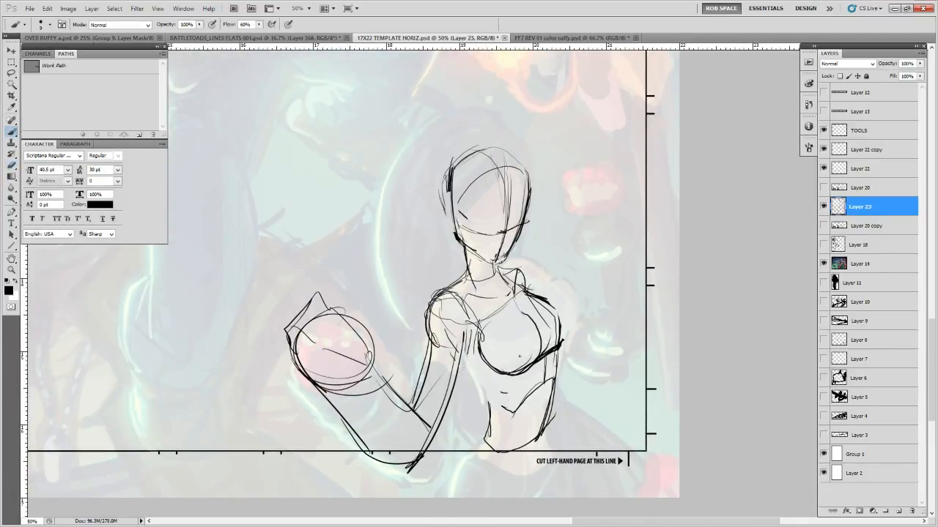
Strengthen the side of the woman's ribcage and waist, and sketch the rounded pelvis below it
left_click_drag(452, 353, 501, 409)
left_click_drag(483, 376, 478, 443)
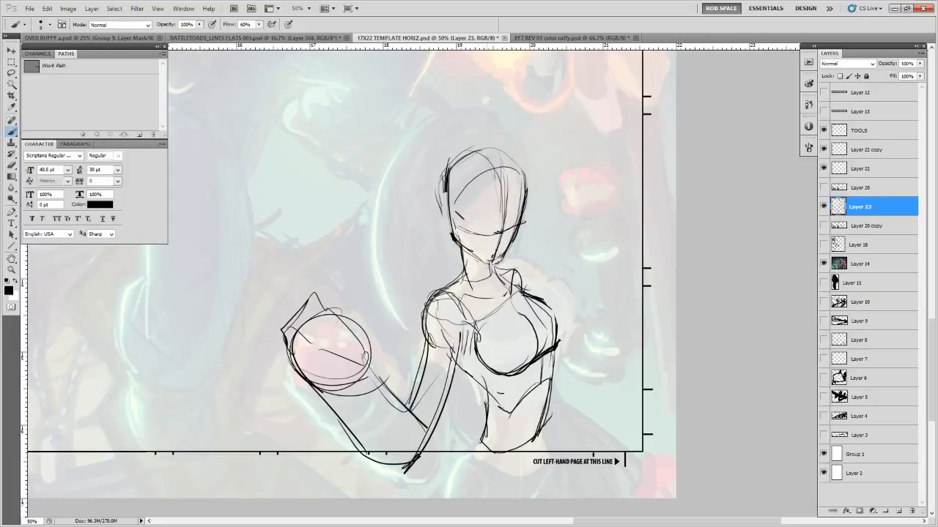
left_click_drag(488, 401, 475, 441)
mouse_move(475, 438)
left_mouse_down()
mouse_move(503, 460)
mouse_move(549, 415)
left_mouse_up()
left_click_drag(550, 417, 471, 448)
mouse_move(484, 410)
left_mouse_down()
mouse_move(460, 477)
mouse_move(543, 463)
left_mouse_up()
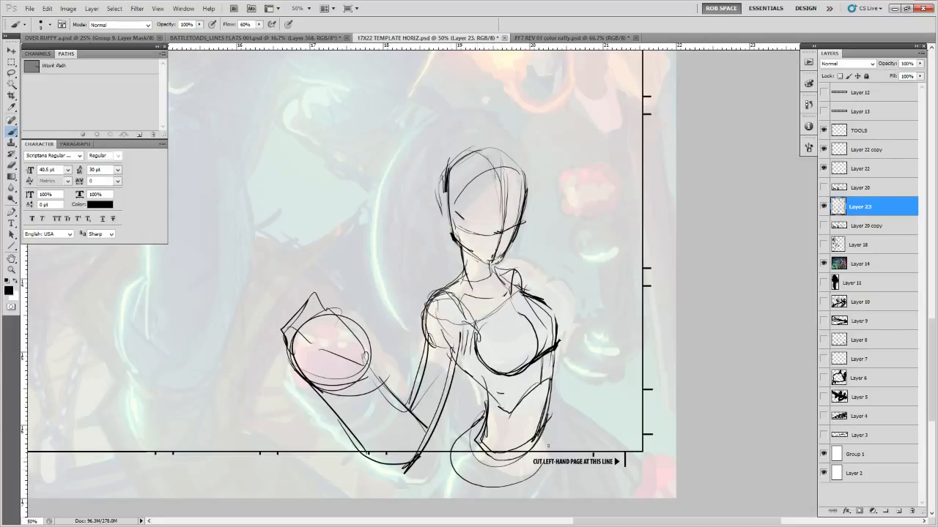
Draw the waistband curves, the near hip and the start of the thigh below the woman's waist
left_click_drag(548, 416, 514, 471)
mouse_move(478, 437)
left_mouse_down()
mouse_move(486, 485)
mouse_move(542, 465)
mouse_move(489, 495)
left_mouse_up()
mouse_move(483, 418)
left_mouse_down()
mouse_move(443, 467)
mouse_move(455, 498)
left_mouse_up()
left_click_drag(484, 499, 505, 488)
mouse_move(447, 453)
left_mouse_down()
mouse_move(446, 482)
mouse_move(423, 498)
left_mouse_up()
left_click_drag(504, 492, 497, 499)
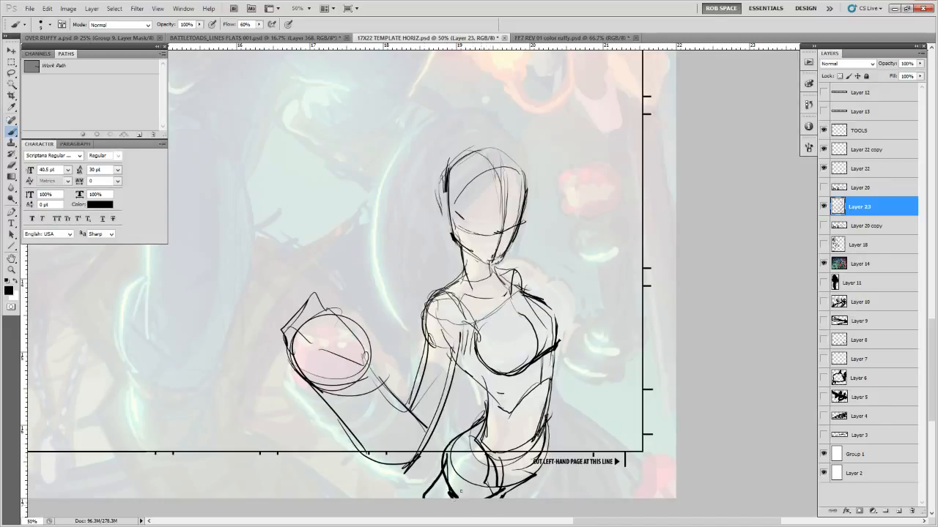
Darken the near thigh and draw the outer contour of the woman's far hip and leg
mouse_move(444, 468)
left_mouse_down()
mouse_move(429, 498)
mouse_move(446, 492)
left_mouse_up()
left_click_drag(517, 469, 507, 492)
left_click_drag(543, 407, 555, 448)
mouse_move(554, 454)
left_mouse_down()
mouse_move(537, 484)
mouse_move(552, 491)
left_mouse_up()
mouse_move(542, 415)
left_mouse_down()
mouse_move(570, 453)
mouse_move(583, 498)
left_mouse_up()
left_click_drag(563, 455, 581, 495)
left_click_drag(550, 412, 557, 443)
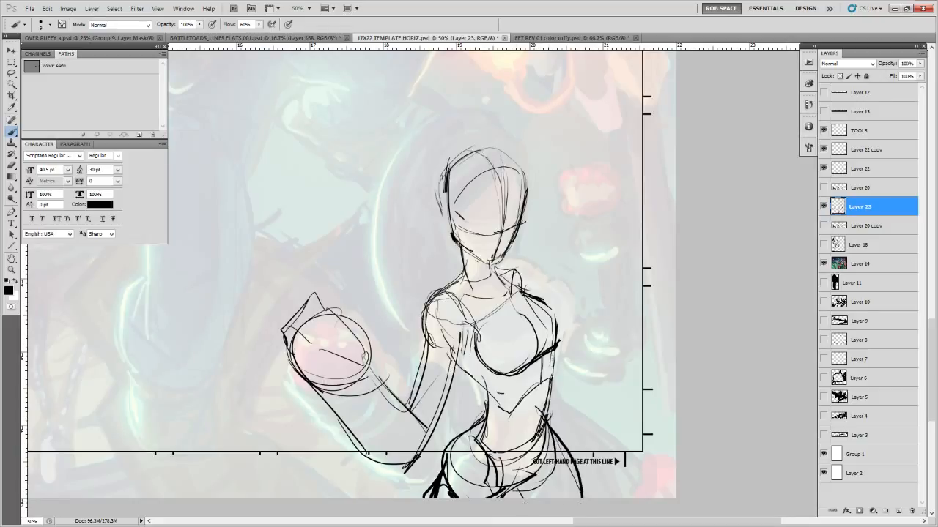
Reinforce the woman's torso and upper-arm lines, then erase the forearm lines between elbow and fist
mouse_move(462, 352)
left_mouse_down()
mouse_move(493, 392)
mouse_move(413, 450)
left_mouse_up()
left_click_drag(429, 409, 433, 427)
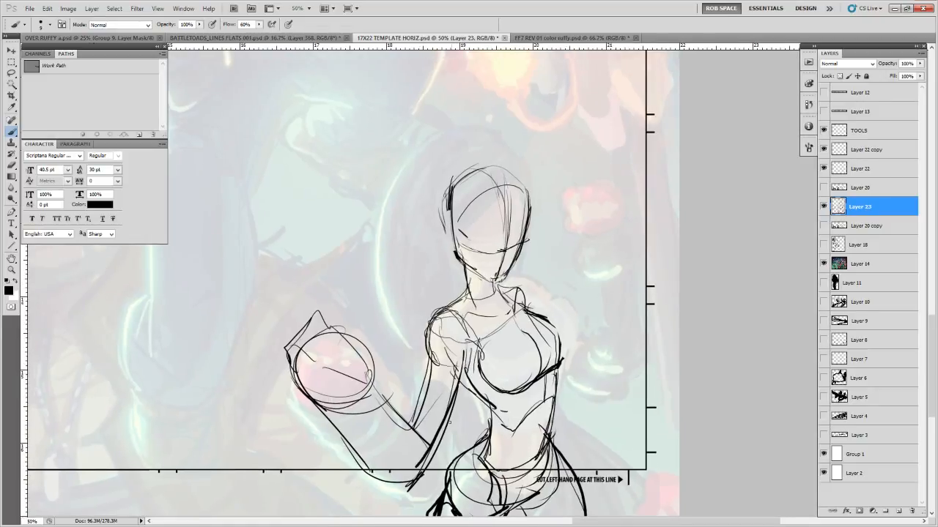
key("e")
mouse_move(416, 393)
left_mouse_down()
mouse_move(395, 388)
mouse_move(421, 444)
mouse_move(418, 469)
mouse_move(342, 433)
mouse_move(335, 415)
mouse_move(346, 402)
mouse_move(350, 410)
left_mouse_up()
key("b")
Check the woman's size and placement against the whole poster composition
key("z")
left_click(345, 394, "alt")
left_click(345, 395, "alt")
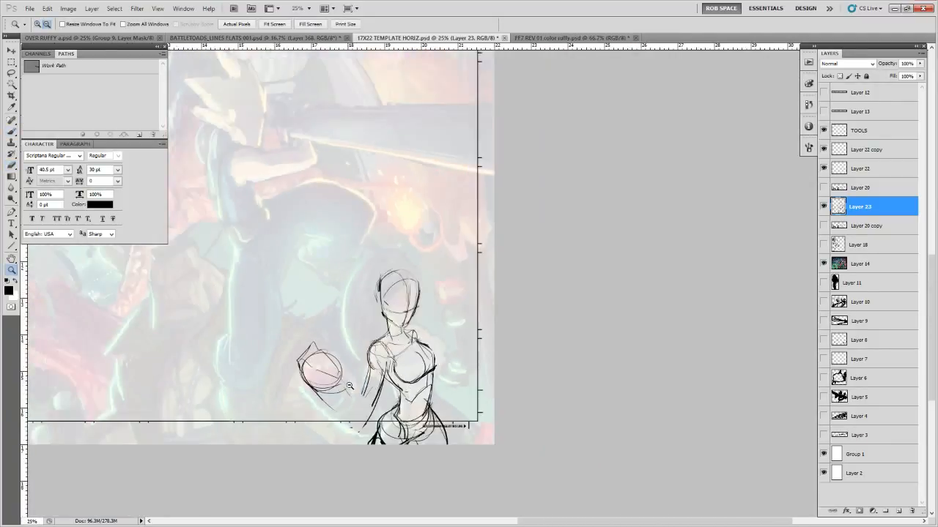
left_click(347, 398, "alt")
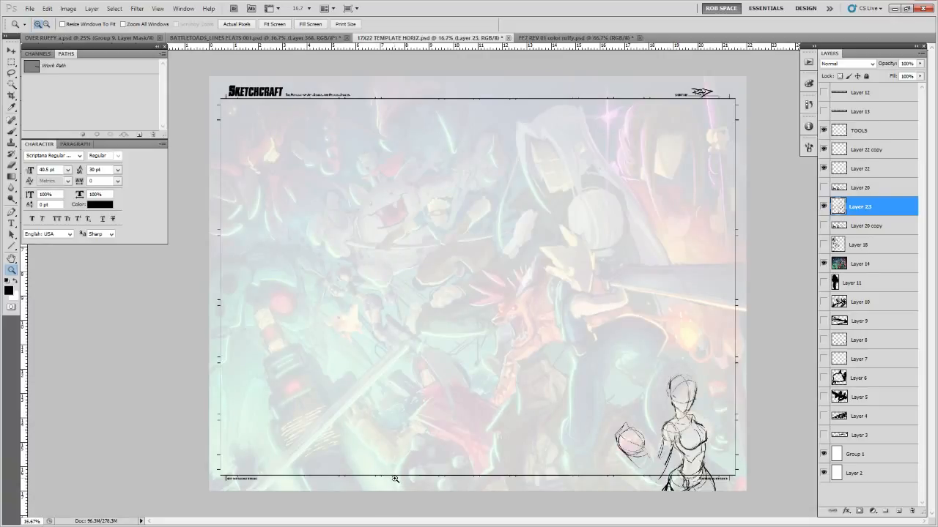
left_click(644, 390)
mouse_move(661, 406)
left_mouse_down()
mouse_move(627, 347)
mouse_move(590, 320)
left_mouse_up()
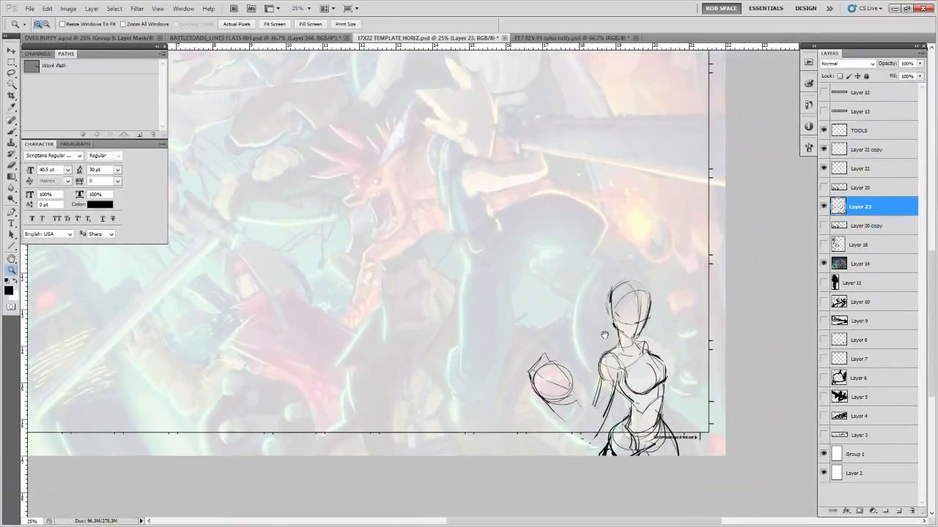
left_click(658, 354)
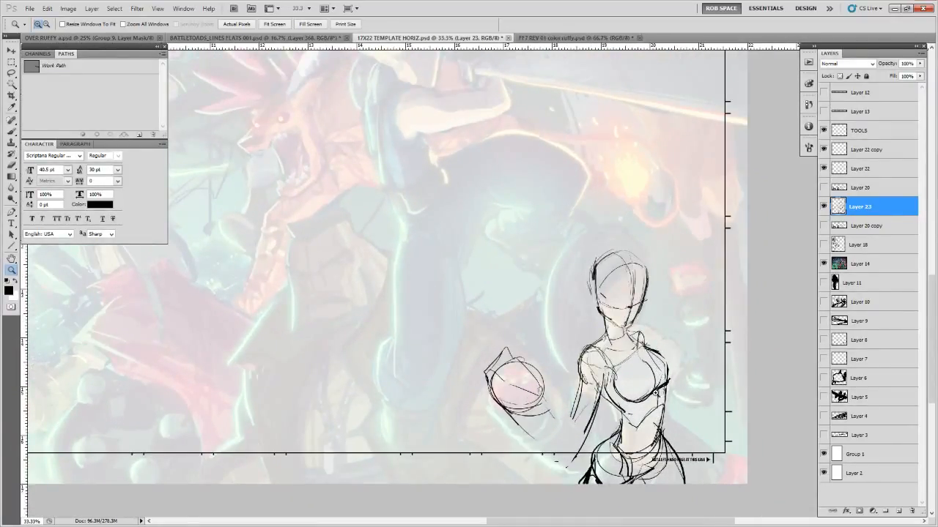
mouse_move(656, 394)
left_mouse_down()
mouse_move(571, 390)
mouse_move(529, 404)
left_mouse_up()
Redraw the bent forearm and elbow leading to the orb fist, and strengthen the shoulder and collar lines
key("b")
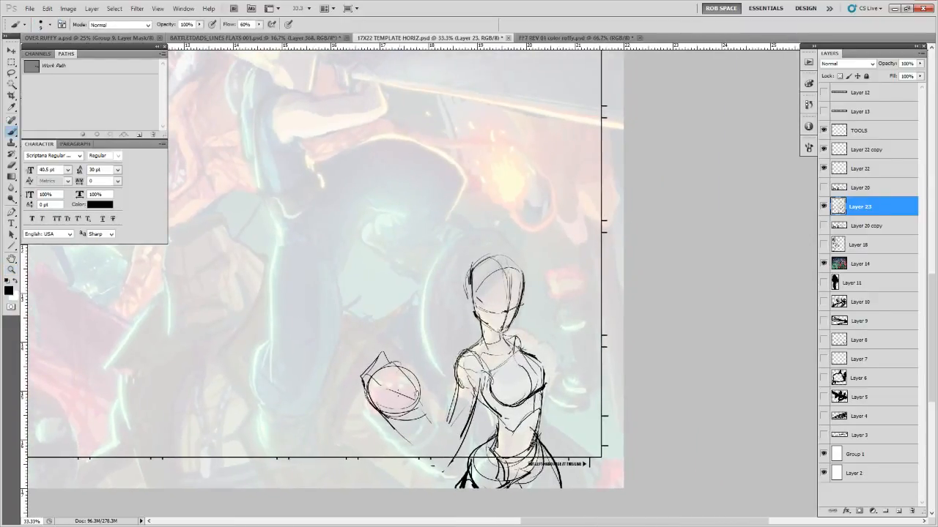
left_click_drag(419, 399, 452, 429)
mouse_move(381, 413)
left_mouse_down()
mouse_move(449, 449)
mouse_move(442, 452)
mouse_move(459, 447)
left_mouse_up()
mouse_move(430, 448)
left_mouse_down()
mouse_move(453, 452)
mouse_move(476, 417)
mouse_move(477, 391)
left_mouse_up()
left_click_drag(443, 423, 460, 382)
mouse_move(448, 410)
left_mouse_down()
mouse_move(457, 389)
mouse_move(479, 392)
mouse_move(482, 367)
left_mouse_up()
mouse_move(478, 377)
left_mouse_down()
mouse_move(478, 347)
mouse_move(500, 356)
left_mouse_up()
left_click_drag(493, 348, 512, 348)
mouse_move(505, 342)
left_mouse_down()
mouse_move(509, 335)
mouse_move(530, 346)
left_mouse_up()
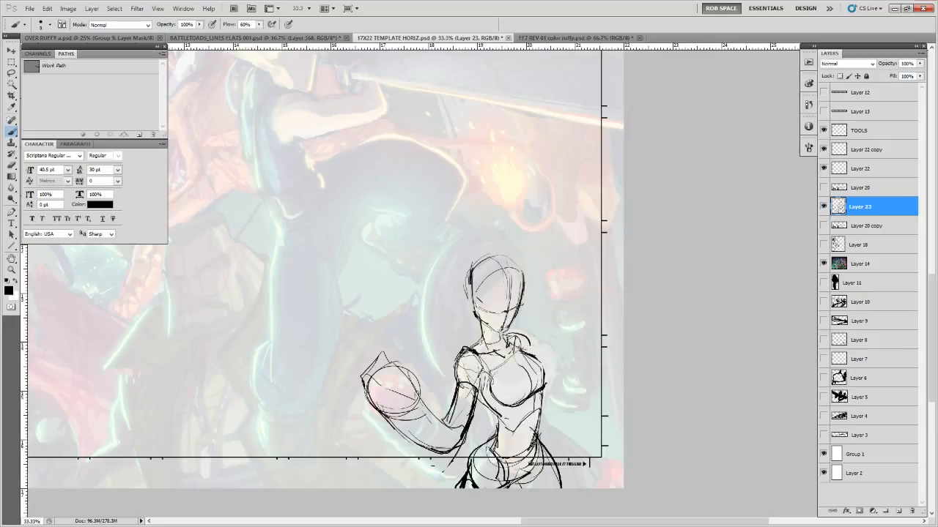
Rough in the woman's other arm, bent at the elbow and raised near the page edge
mouse_move(581, 315)
left_mouse_down()
mouse_move(567, 337)
mouse_move(586, 339)
mouse_move(586, 322)
mouse_move(559, 352)
mouse_move(553, 387)
mouse_move(563, 429)
mouse_move(584, 339)
left_mouse_up()
left_click_drag(583, 389, 547, 433)
left_click_drag(514, 366, 552, 394)
left_click_drag(532, 427, 550, 417)
left_click_drag(516, 366, 563, 396)
left_click_drag(469, 412, 453, 450)
Erase the raised arm's overlapping construction lines and redraw its forearm, elbow and round fist
key("e")
mouse_move(521, 366)
left_mouse_down()
mouse_move(542, 424)
mouse_move(570, 429)
left_mouse_up()
key("b")
mouse_move(555, 368)
left_mouse_down()
mouse_move(540, 422)
mouse_move(566, 431)
left_mouse_up()
left_click_drag(583, 379, 568, 431)
left_click_drag(585, 359, 578, 396)
left_click_drag(584, 340, 583, 388)
mouse_move(566, 315)
left_mouse_down()
mouse_move(545, 340)
mouse_move(574, 320)
left_mouse_up()
Clean up the orb-side arm and shoulder, adding curved glove bands across the forearm and upper arm
key("space")
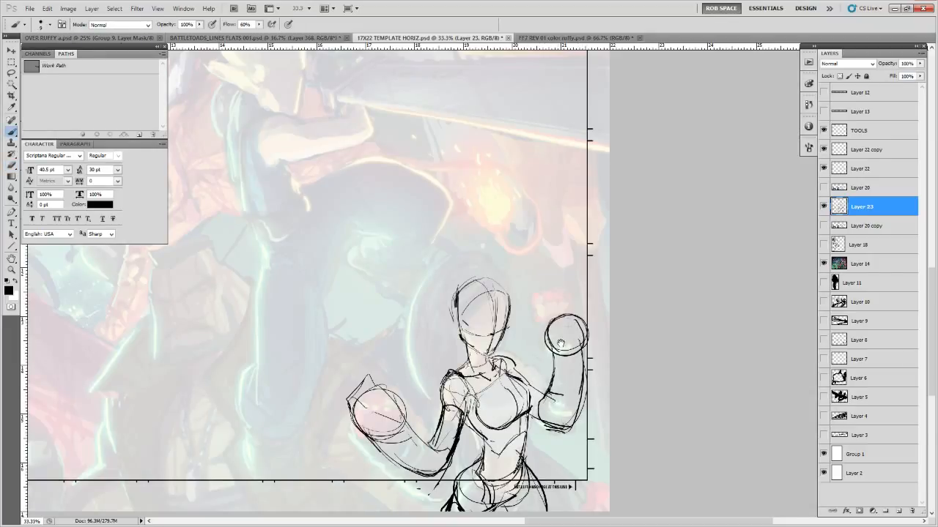
left_click_drag(550, 401, 571, 319)
left_click_drag(485, 337, 466, 391)
key("e")
left_click_drag(406, 369, 461, 392)
key("b")
left_click_drag(378, 348, 464, 397)
left_click_drag(411, 376, 472, 380)
mouse_move(368, 326)
left_mouse_down()
mouse_move(394, 356)
mouse_move(430, 359)
mouse_move(387, 371)
mouse_move(439, 350)
mouse_move(473, 369)
mouse_move(477, 355)
mouse_move(455, 368)
left_mouse_up()
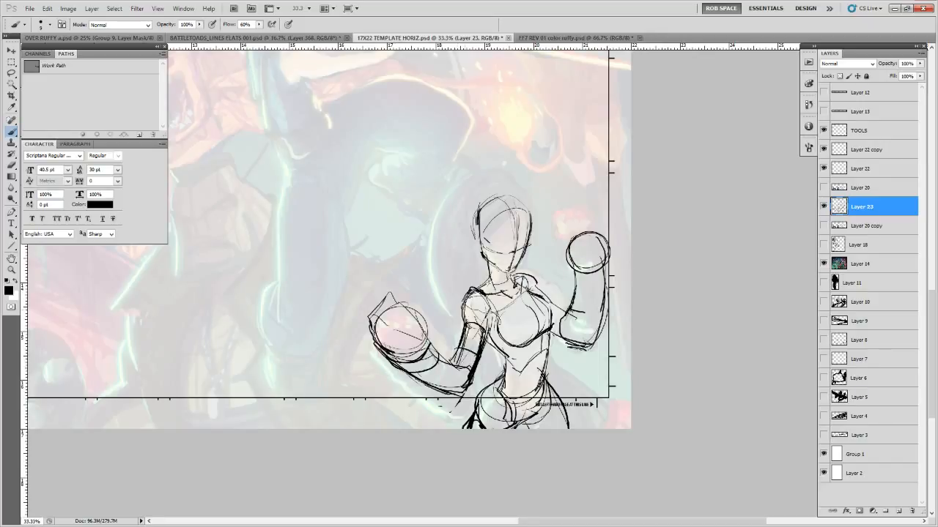
key("e")
mouse_move(474, 288)
left_mouse_down()
mouse_move(466, 301)
mouse_move(488, 286)
mouse_move(458, 324)
mouse_move(471, 288)
mouse_move(469, 365)
left_mouse_up()
key("b")
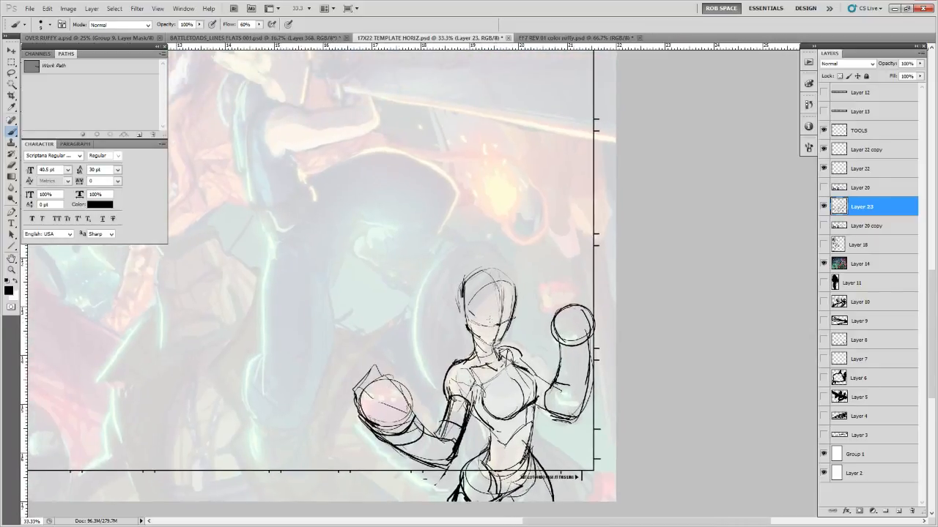
left_click_drag(481, 264, 482, 276)
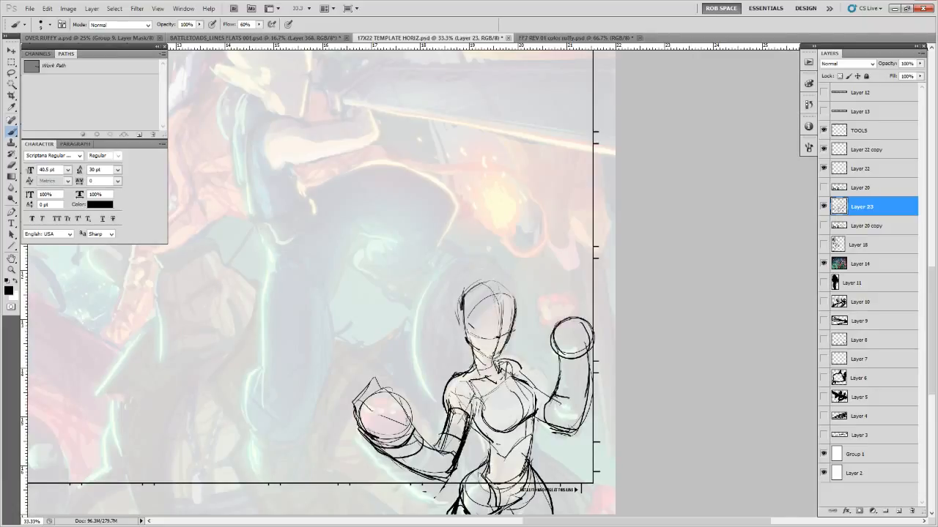
key("ctrl+Tab")
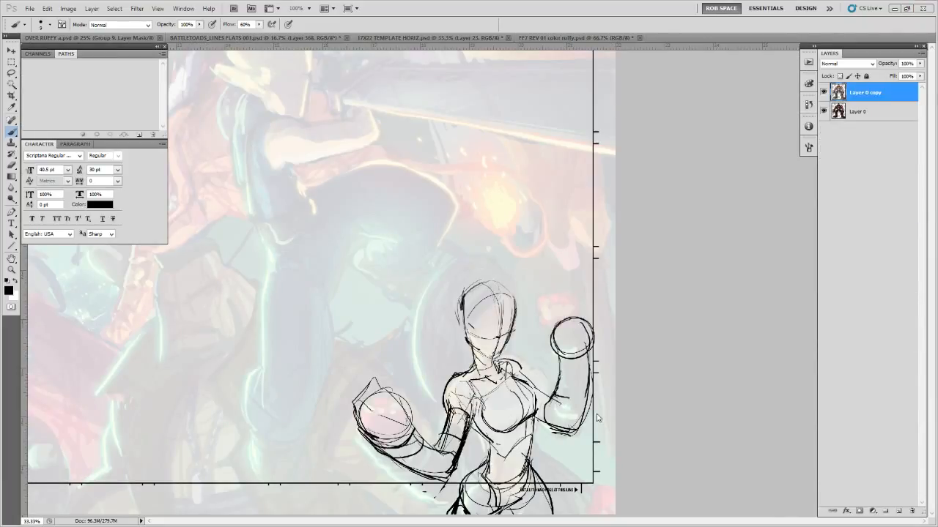
key("ctrl+shift+Tab")
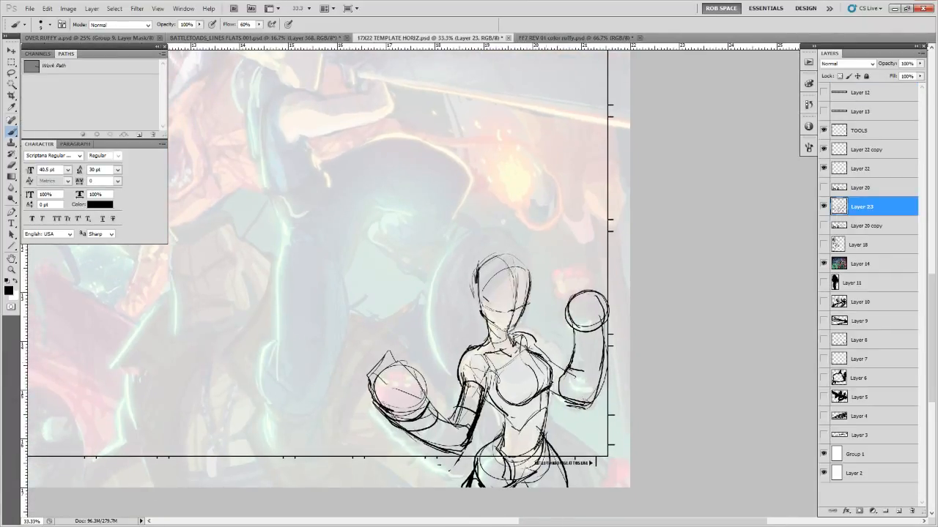
Refine the side contours of the woman's waist and abdomen with the brush
mouse_move(549, 388)
left_mouse_down()
mouse_move(523, 428)
mouse_move(530, 390)
mouse_move(509, 413)
mouse_move(517, 424)
mouse_move(541, 413)
mouse_move(526, 447)
left_mouse_up()
key("e")
key("b")
left_click_drag(549, 441, 564, 386)
Erase the pelvis construction lines and redraw the woman's waist sides and curved waistband
key("e")
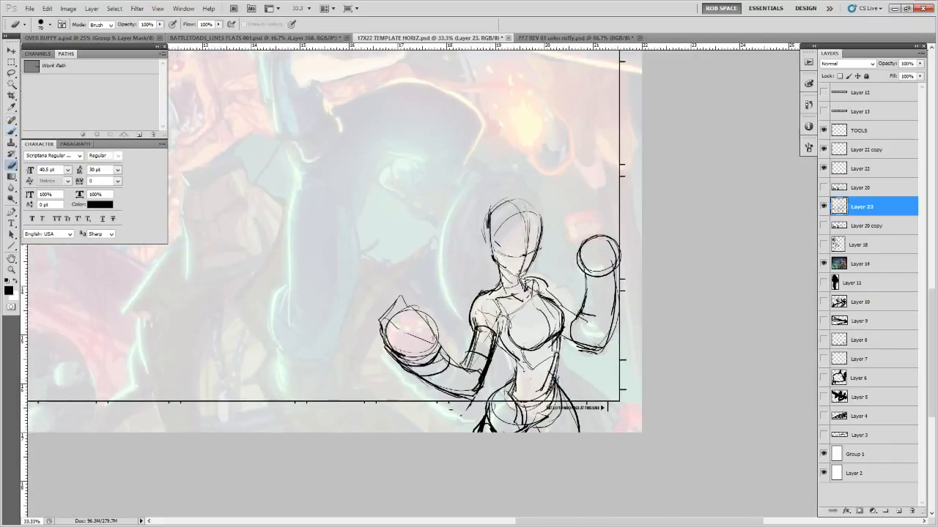
mouse_move(480, 429)
left_mouse_down()
mouse_move(511, 379)
mouse_move(505, 394)
mouse_move(526, 424)
left_mouse_up()
key("b")
mouse_move(506, 386)
left_mouse_down()
mouse_move(475, 431)
mouse_move(508, 419)
mouse_move(481, 428)
mouse_move(514, 377)
mouse_move(505, 391)
mouse_move(514, 405)
left_mouse_up()
key("e")
key("b")
mouse_move(515, 381)
left_mouse_down()
mouse_move(481, 431)
mouse_move(500, 432)
mouse_move(502, 419)
left_mouse_up()
left_click_drag(557, 346, 549, 397)
key("e")
mouse_move(489, 422)
left_mouse_down()
mouse_move(498, 438)
mouse_move(530, 429)
mouse_move(548, 408)
left_mouse_up()
key("b")
mouse_move(501, 395)
left_mouse_down()
mouse_move(533, 422)
mouse_move(554, 415)
left_mouse_up()
Enlarge the brush and draw bold contour lines for the woman's hips and thighs below the waistband
key("bracketright")
key("bracketright")
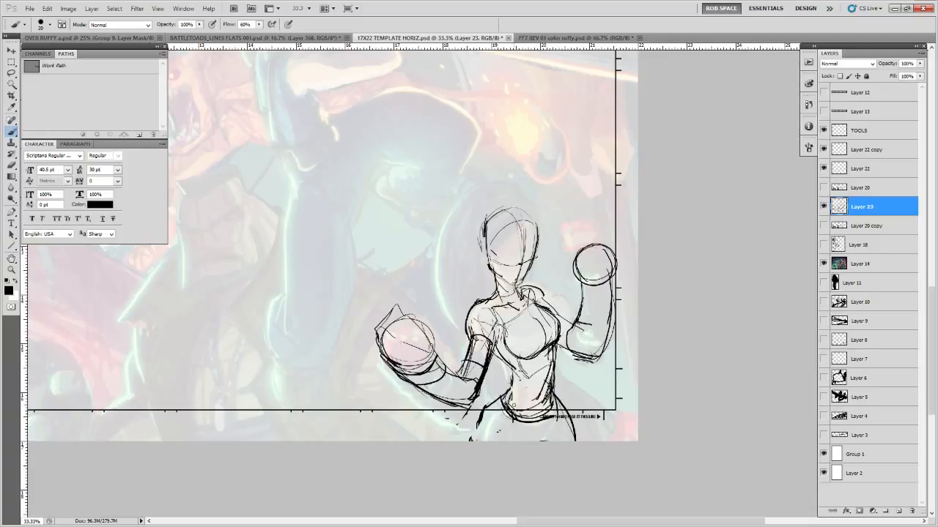
key("bracketright")
left_click_drag(503, 394, 475, 433)
mouse_move(503, 396)
left_mouse_down()
mouse_move(485, 440)
mouse_move(485, 430)
mouse_move(520, 441)
left_mouse_up()
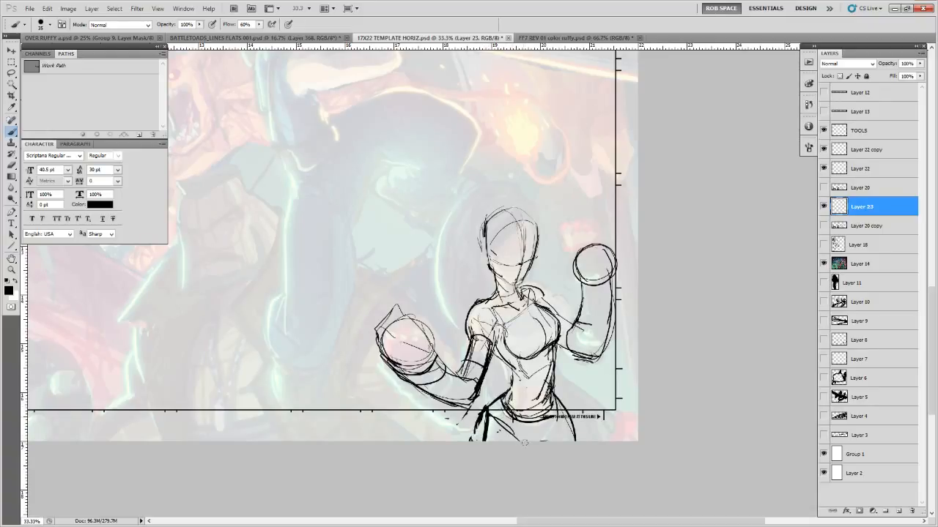
mouse_move(552, 394)
left_mouse_down()
mouse_move(546, 441)
mouse_move(562, 440)
left_mouse_up()
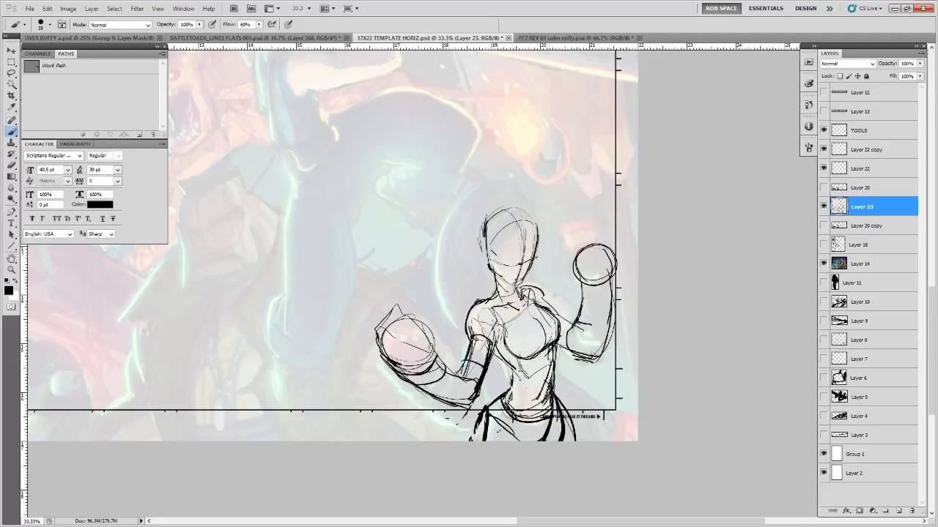
Undo the last hip stroke and add a new layer directly above Layer 23
key("ctrl+z")
left_click_drag(613, 341, 608, 385)
left_click(897, 510)
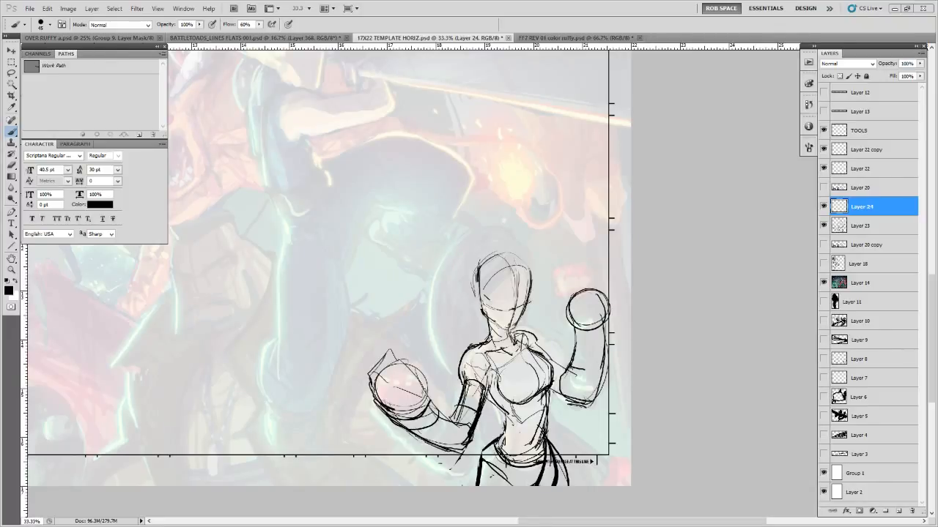
key("ctrl+n")
key("Return")
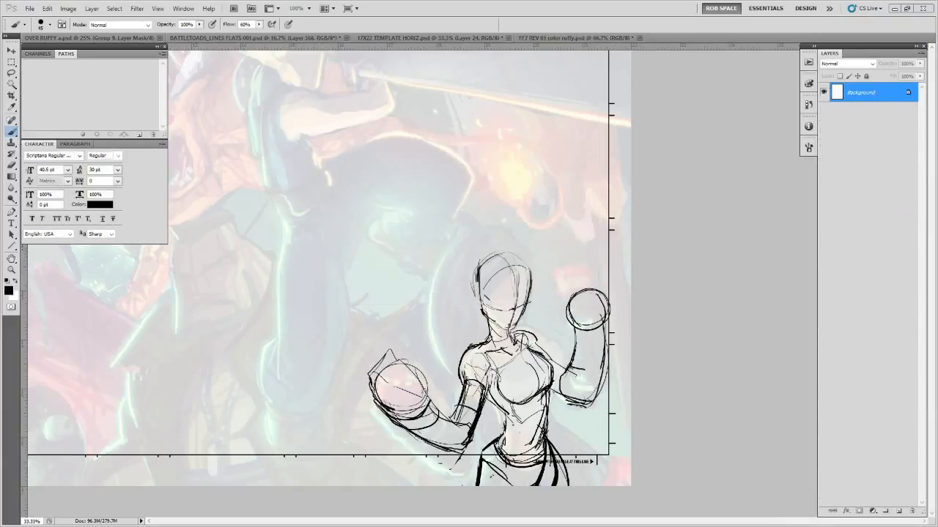
key("ctrl+v")
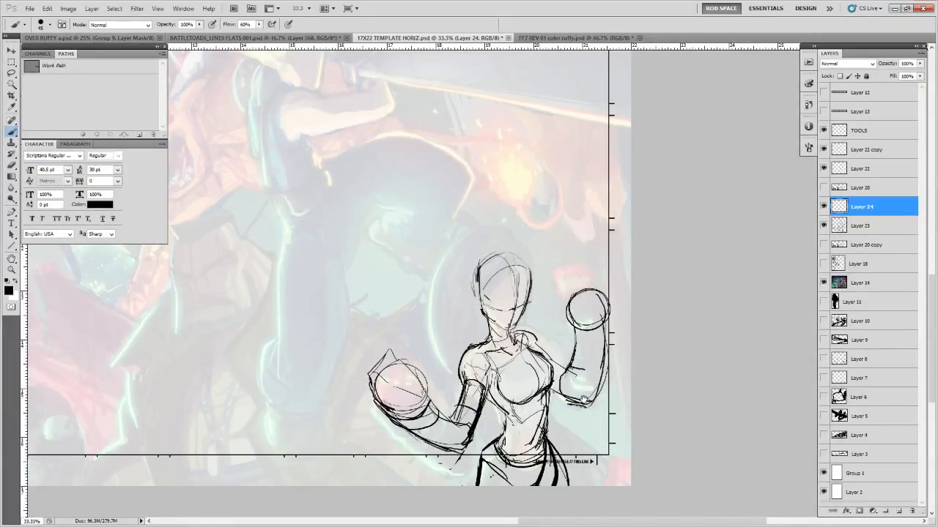
On Layer 23, erase the raised arm's inner forearm and elbow lines and redraw them with bolder contours and bands
key("e")
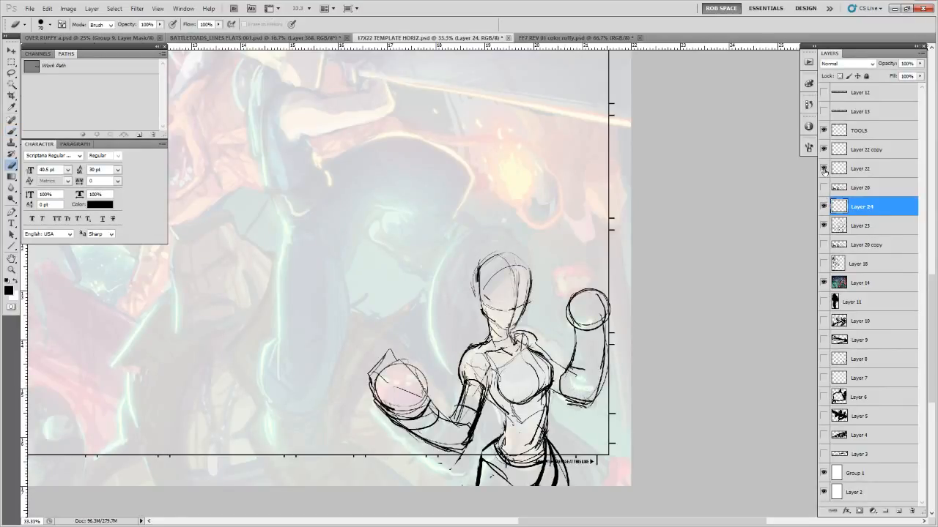
left_click(823, 226)
left_click(824, 226)
left_click(862, 226)
left_click_drag(569, 368, 567, 392)
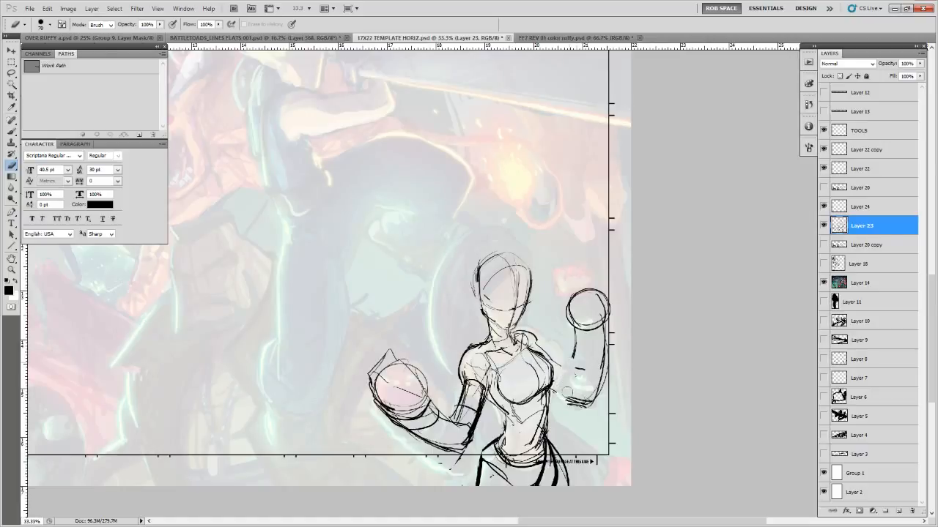
key("b")
mouse_move(578, 325)
left_mouse_down()
mouse_move(575, 372)
mouse_move(601, 378)
mouse_move(598, 389)
mouse_move(569, 392)
left_mouse_up()
left_click_drag(552, 365, 575, 381)
left_click_drag(553, 392, 589, 404)
left_click_drag(554, 368, 583, 380)
Paint the elbow pad of the woman's raised arm solid black with a larger brush
mouse_move(576, 387)
left_mouse_down()
mouse_move(565, 409)
mouse_move(587, 407)
mouse_move(595, 400)
mouse_move(574, 401)
mouse_move(595, 395)
mouse_move(579, 413)
mouse_move(564, 402)
mouse_move(565, 416)
mouse_move(597, 407)
mouse_move(593, 398)
mouse_move(566, 398)
mouse_move(547, 433)
mouse_move(543, 425)
mouse_move(540, 452)
left_mouse_up()
key("bracketright")
key("bracketright")
key("bracketright")
key("bracketright")
key("bracketright")
key("bracketleft")
key("bracketleft")
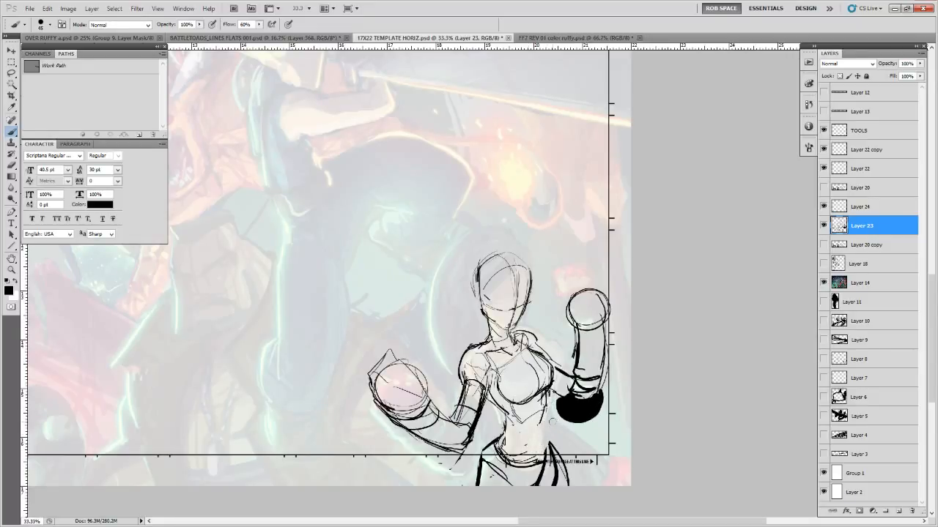
Redraw the sides of the woman's waist and fill the curved waistband solid black with an enlarged brush
mouse_move(546, 396)
left_mouse_down()
mouse_move(539, 443)
mouse_move(521, 443)
left_mouse_up()
left_click_drag(542, 426, 548, 453)
key("bracketright")
key("bracketright")
key("bracketright")
key("bracketright")
key("bracketright")
key("bracketright")
mouse_move(494, 442)
left_mouse_down()
mouse_move(502, 463)
mouse_move(546, 458)
mouse_move(517, 462)
mouse_move(493, 438)
left_mouse_up()
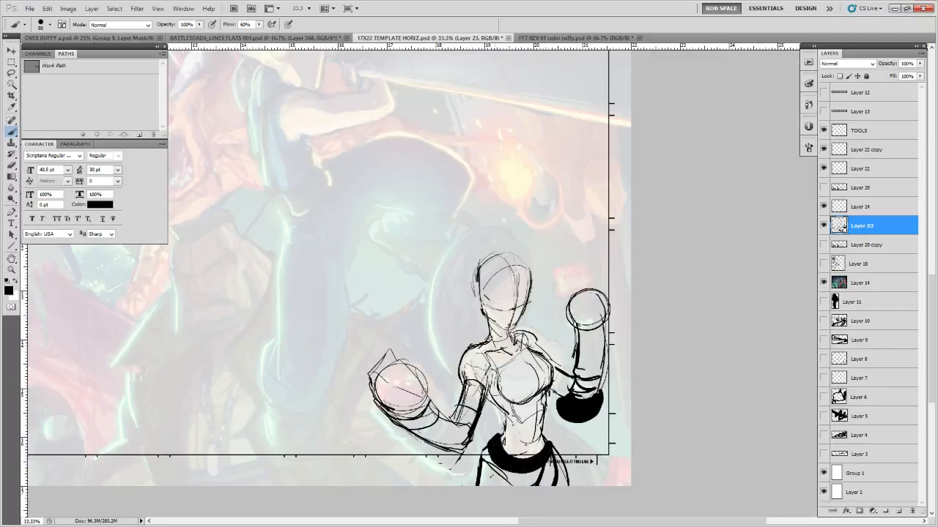
Reduce the brush size and sketch thin contour lines across the woman's chest and ribcage
key("bracketleft")
key("bracketleft")
key("bracketleft")
mouse_move(491, 370)
left_mouse_down()
mouse_move(511, 403)
mouse_move(539, 390)
left_mouse_up()
left_click_drag(519, 356, 543, 394)
mouse_move(500, 370)
left_mouse_down()
mouse_move(536, 348)
mouse_move(544, 410)
left_mouse_up()
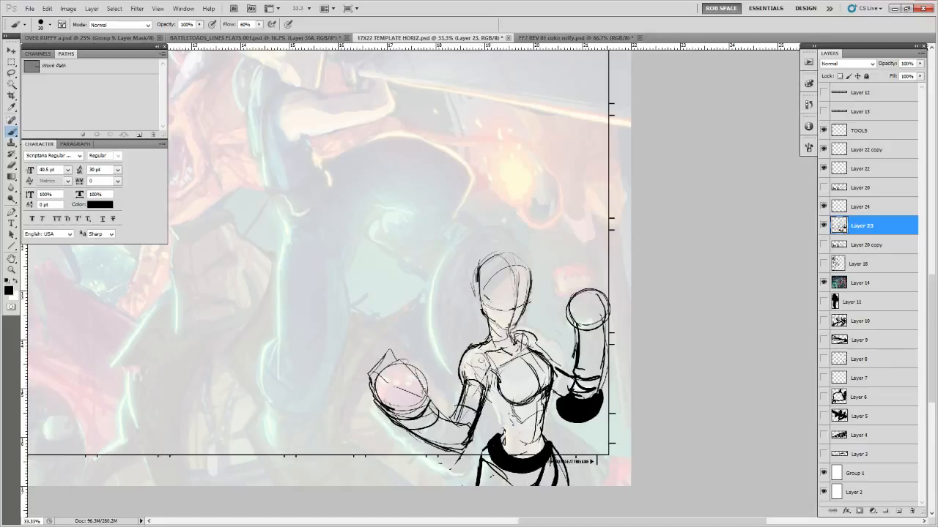
left_click_drag(468, 352, 461, 379)
key("ctrl+alt+z")
key("ctrl+alt+z")
key("ctrl+alt+z")
key("ctrl+alt+z")
Strengthen the contours of the woman's shoulder, torso side and hip on the orb side
mouse_move(488, 338)
left_mouse_down()
mouse_move(463, 374)
mouse_move(466, 362)
mouse_move(481, 388)
left_mouse_up()
left_click_drag(488, 400, 505, 441)
mouse_move(500, 428)
left_mouse_down()
mouse_move(508, 438)
mouse_move(464, 491)
left_mouse_up()
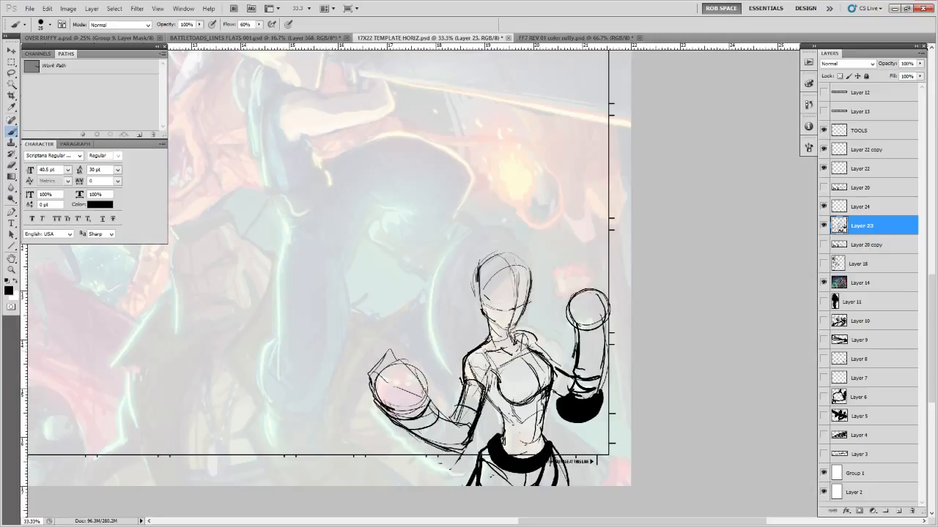
Draw bold suspender straps from the shoulders around the bust to the waistband, with a dark line down the abdomen
mouse_move(473, 349)
left_mouse_down()
mouse_move(498, 380)
mouse_move(498, 370)
mouse_move(499, 397)
mouse_move(522, 430)
mouse_move(509, 456)
mouse_move(523, 460)
left_mouse_up()
mouse_move(544, 419)
left_mouse_down()
mouse_move(540, 451)
mouse_move(549, 443)
left_mouse_up()
mouse_move(547, 395)
left_mouse_down()
mouse_move(547, 412)
mouse_move(547, 391)
left_mouse_up()
mouse_move(539, 353)
left_mouse_down()
mouse_move(555, 378)
mouse_move(542, 397)
mouse_move(549, 370)
mouse_move(534, 395)
mouse_move(516, 402)
mouse_move(549, 369)
left_mouse_up()
key("x")
key("x")
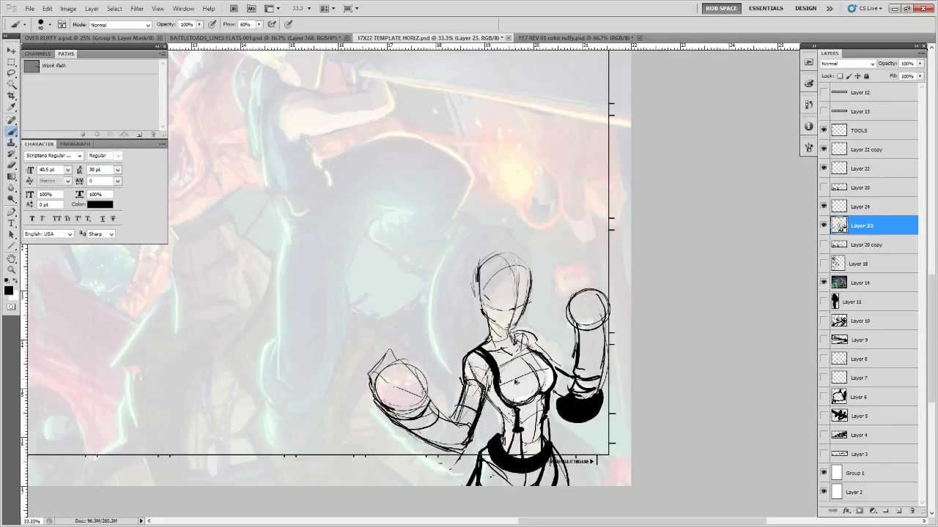
Undo the last stroke and draw the curved neckline of the woman's top
key("ctrl+z")
mouse_move(522, 360)
left_mouse_down()
mouse_move(514, 336)
mouse_move(514, 360)
mouse_move(521, 353)
left_mouse_up()
left_click_drag(522, 338, 525, 384)
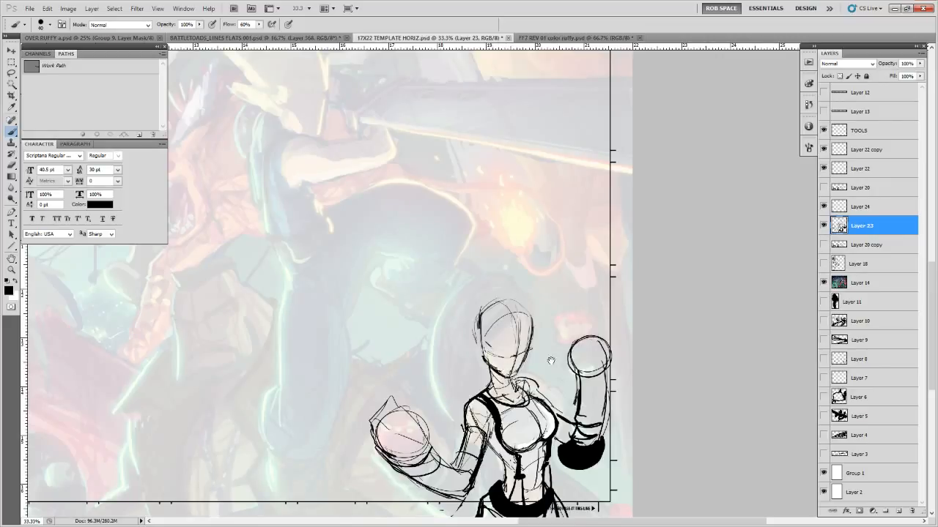
Sketch finger lines over the orb-side hand and thicken the glove cuff and bands on that arm
left_click_drag(550, 360, 589, 322)
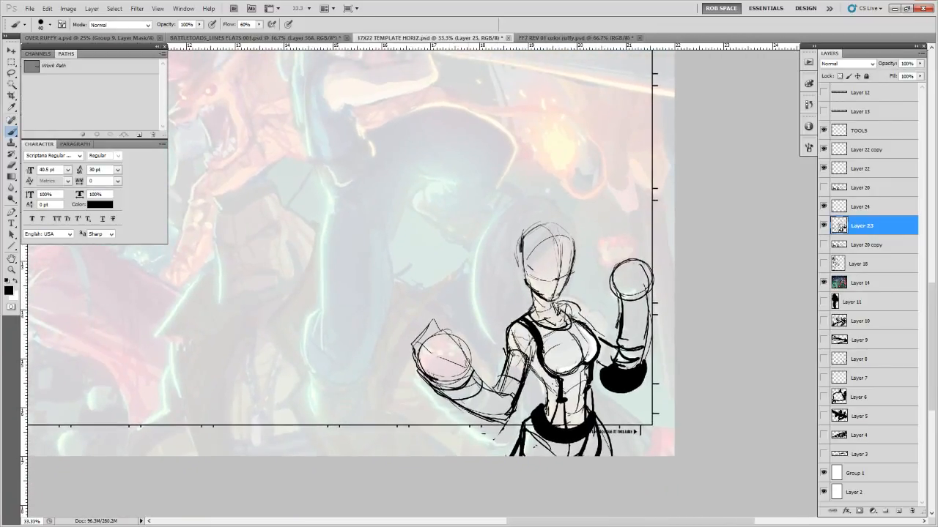
left_click_drag(471, 356, 466, 383)
mouse_move(430, 350)
left_mouse_down()
mouse_move(442, 351)
mouse_move(457, 326)
mouse_move(471, 359)
mouse_move(465, 387)
mouse_move(483, 385)
mouse_move(461, 403)
mouse_move(473, 405)
mouse_move(493, 387)
mouse_move(461, 380)
mouse_move(418, 395)
mouse_move(423, 378)
left_mouse_up()
mouse_move(428, 365)
left_mouse_down()
mouse_move(428, 402)
mouse_move(390, 384)
mouse_move(428, 400)
mouse_move(393, 383)
mouse_move(434, 370)
mouse_move(423, 394)
mouse_move(404, 397)
mouse_move(425, 395)
left_mouse_up()
key("e")
key("b")
mouse_move(507, 381)
left_mouse_down()
mouse_move(479, 389)
mouse_move(430, 371)
mouse_move(448, 375)
left_mouse_up()
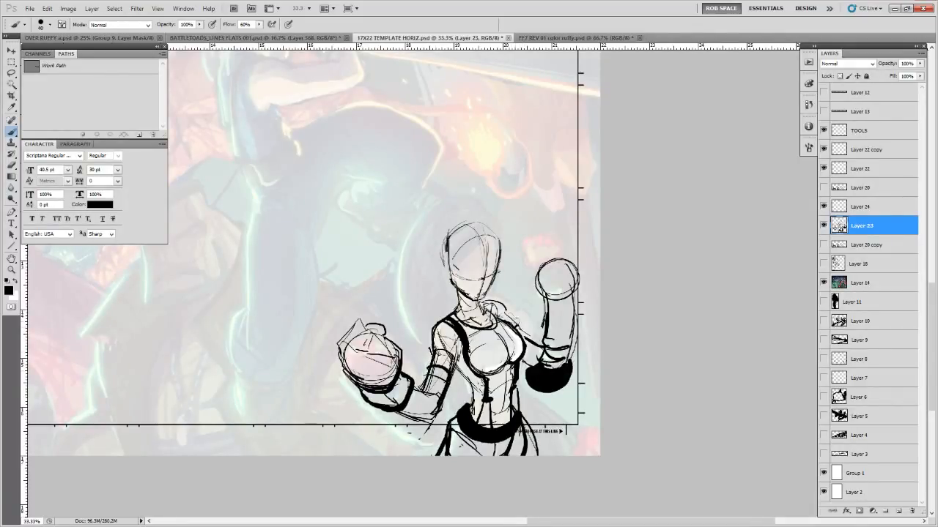
Erase the stray lines behind the far shoulder and rework the contours of the raised arm
key("e")
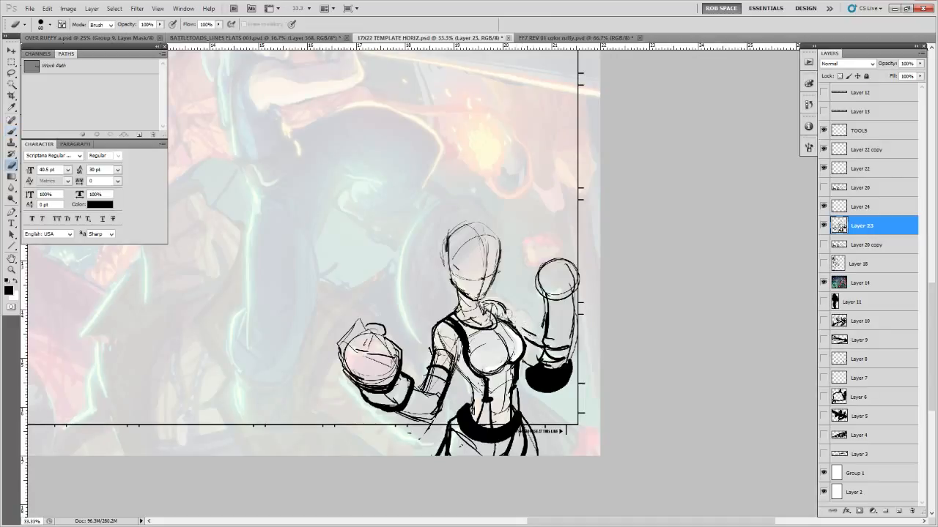
left_click_drag(509, 315, 514, 323)
left_click_drag(566, 353, 472, 366)
key("b")
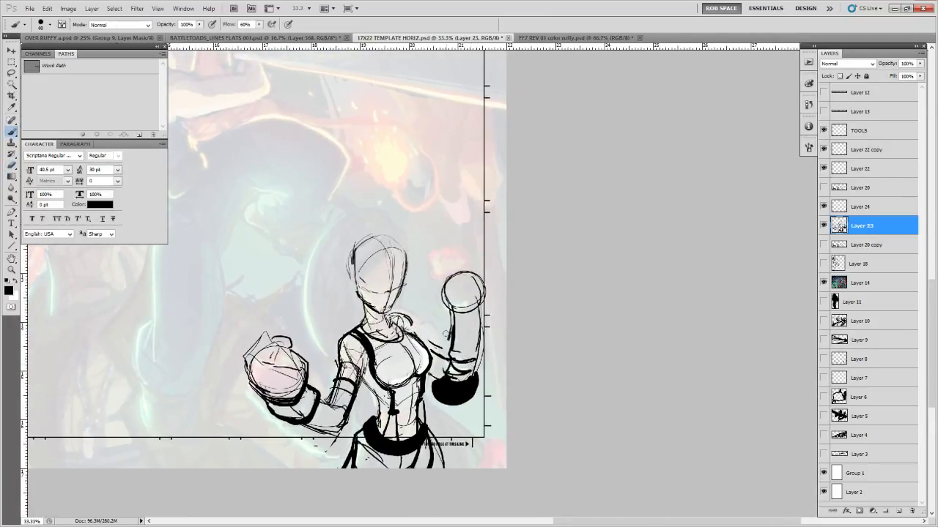
key("e")
mouse_move(407, 324)
left_mouse_down()
mouse_move(389, 317)
mouse_move(403, 319)
mouse_move(392, 325)
mouse_move(408, 319)
mouse_move(435, 352)
mouse_move(442, 381)
left_mouse_up()
key("b")
mouse_move(473, 324)
left_mouse_down()
mouse_move(493, 337)
mouse_move(473, 366)
left_mouse_up()
key("e")
mouse_move(473, 365)
left_mouse_down()
mouse_move(472, 331)
mouse_move(472, 365)
left_mouse_up()
Erase the raised hand's circle and upper forearm while roughing in the first finger strokes of a fist
key("b")
mouse_move(480, 294)
left_mouse_down()
mouse_move(468, 302)
mouse_move(490, 306)
mouse_move(469, 323)
mouse_move(478, 298)
mouse_move(495, 318)
mouse_move(498, 296)
mouse_move(506, 331)
mouse_move(513, 325)
mouse_move(489, 338)
mouse_move(509, 312)
mouse_move(492, 315)
left_mouse_up()
key("e")
key("b")
mouse_move(493, 310)
left_mouse_down()
mouse_move(490, 323)
mouse_move(501, 327)
left_mouse_up()
key("e")
key("b")
mouse_move(496, 307)
left_mouse_down()
mouse_move(510, 303)
mouse_move(492, 317)
left_mouse_up()
mouse_move(499, 302)
left_mouse_down()
mouse_move(508, 302)
mouse_move(493, 314)
left_mouse_up()
left_click_drag(499, 304, 508, 329)
mouse_move(530, 325)
left_mouse_down()
mouse_move(517, 332)
mouse_move(529, 350)
mouse_move(513, 395)
left_mouse_up()
left_click_drag(498, 353, 493, 400)
key("e")
mouse_move(489, 309)
left_mouse_down()
mouse_move(522, 344)
mouse_move(522, 315)
left_mouse_up()
key("b")
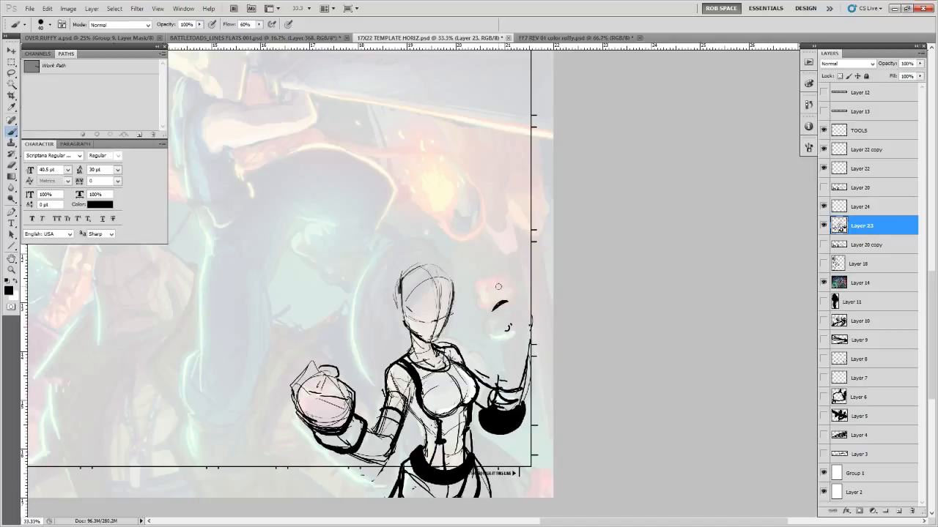
Draw the raised clenched fist with a solid black wrist cuff and redraw the forearm below it
left_click_drag(499, 387, 496, 334)
mouse_move(501, 368)
left_mouse_down()
mouse_move(498, 389)
mouse_move(496, 353)
left_mouse_up()
key("ctrl+z")
mouse_move(514, 302)
left_mouse_down()
mouse_move(529, 337)
mouse_move(530, 305)
mouse_move(506, 326)
mouse_move(533, 331)
mouse_move(532, 345)
mouse_move(506, 342)
mouse_move(530, 358)
mouse_move(535, 350)
mouse_move(521, 399)
left_mouse_up()
left_click_drag(532, 347, 536, 309)
scroll(533, 315, "up", 2)
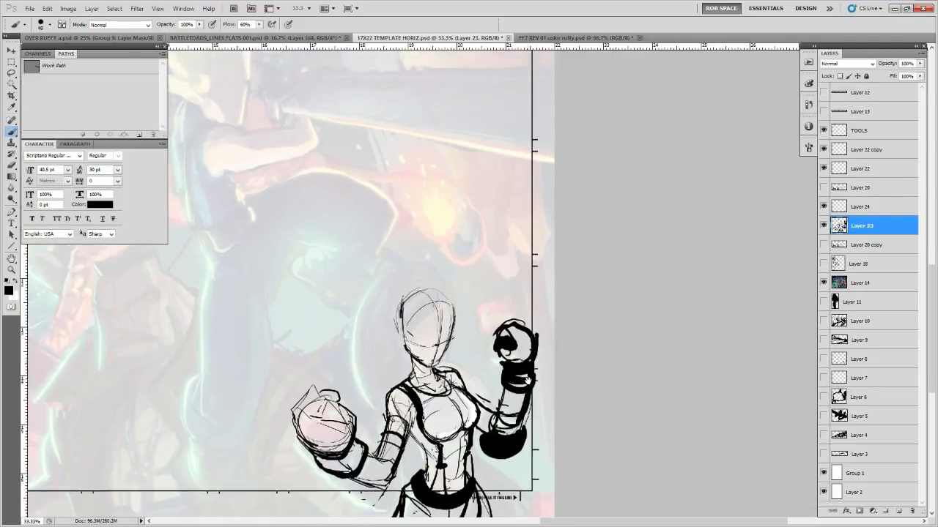
Erase excess ink around the raised fist and refine its fingers, thumb and glove edge with the brush
key("e")
mouse_move(496, 339)
left_mouse_down()
mouse_move(494, 360)
mouse_move(522, 332)
mouse_move(503, 357)
mouse_move(519, 347)
mouse_move(534, 378)
mouse_move(506, 370)
left_mouse_up()
key("b")
left_click_drag(528, 373, 533, 368)
left_click_drag(469, 379, 604, 365)
mouse_move(564, 340)
left_mouse_down()
mouse_move(581, 357)
mouse_move(560, 353)
mouse_move(595, 356)
mouse_move(619, 326)
mouse_move(600, 275)
mouse_move(563, 369)
left_mouse_up()
mouse_move(560, 321)
left_mouse_down()
mouse_move(552, 357)
mouse_move(549, 342)
left_mouse_up()
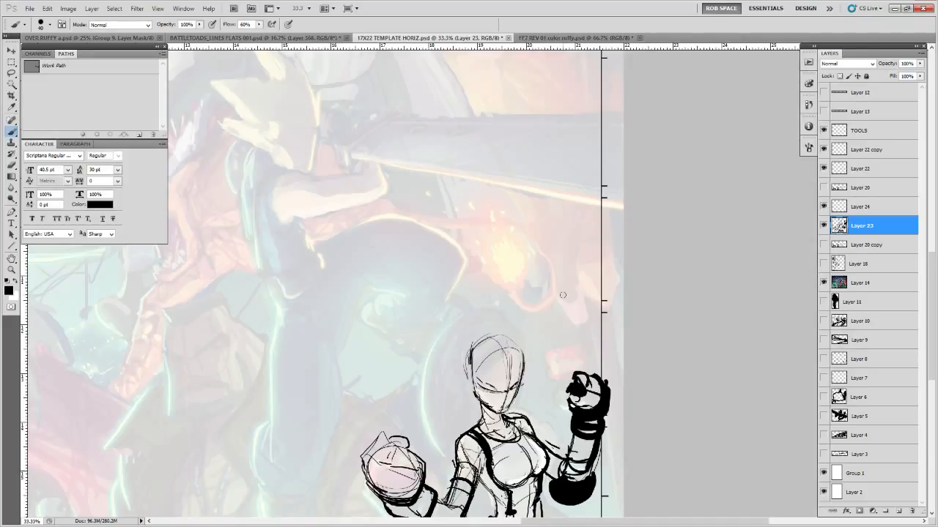
left_click_drag(567, 372, 557, 351)
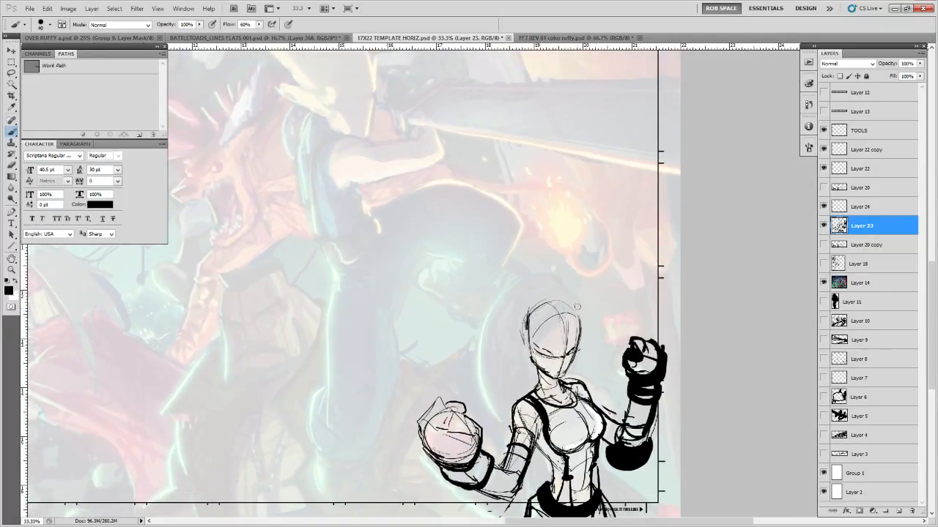
Add a new layer above Layer 23 and sketch the hair framing the crown and side of the woman's face
left_click(898, 511)
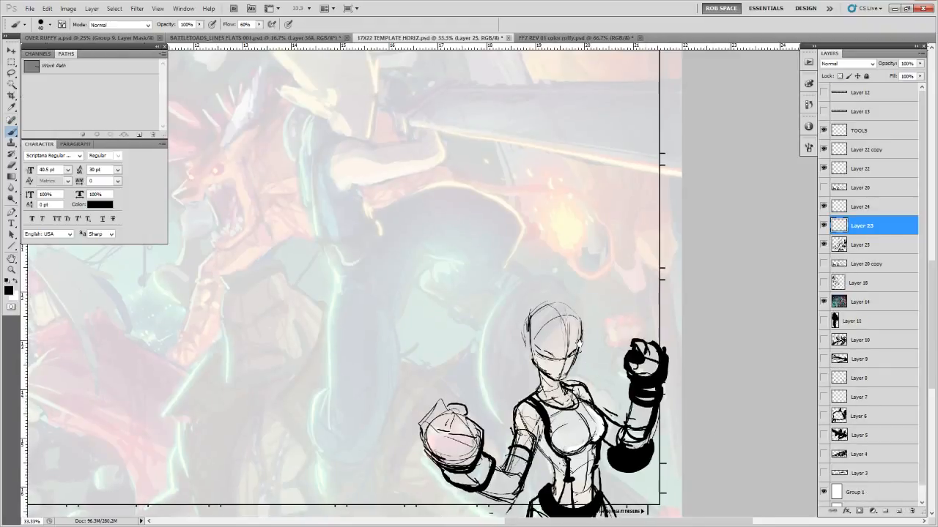
left_click_drag(576, 323, 542, 352)
mouse_move(555, 301)
left_mouse_down()
mouse_move(536, 359)
mouse_move(531, 328)
mouse_move(527, 339)
mouse_move(537, 384)
left_mouse_up()
left_click_drag(524, 324, 550, 400)
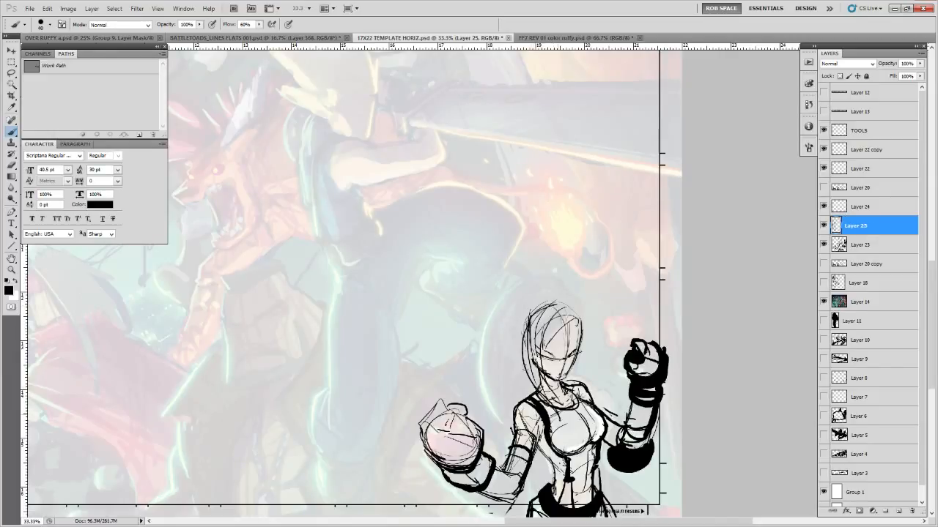
Sketch the woman's long hair sweeping up from the crown and down behind her shoulder toward the hip
mouse_move(523, 359)
left_mouse_down()
mouse_move(558, 300)
mouse_move(523, 315)
left_mouse_up()
left_click_drag(550, 282, 499, 344)
left_click_drag(499, 307, 506, 373)
mouse_move(550, 280)
left_mouse_down()
mouse_move(484, 366)
mouse_move(517, 416)
left_mouse_up()
mouse_move(521, 410)
left_mouse_down()
mouse_move(505, 359)
mouse_move(515, 401)
left_mouse_up()
left_click_drag(522, 353, 521, 347)
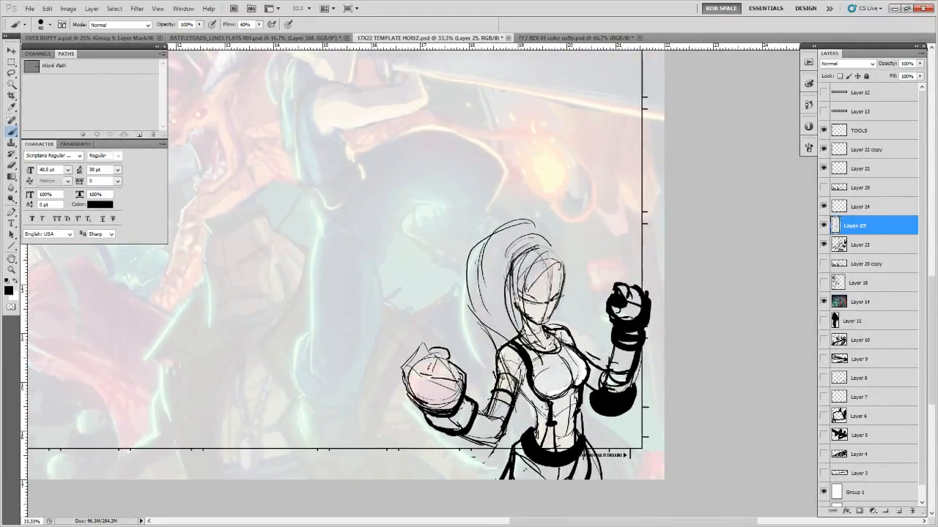
mouse_move(479, 261)
left_mouse_down()
mouse_move(481, 351)
mouse_move(531, 390)
left_mouse_up()
left_click_drag(462, 311, 523, 430)
mouse_move(506, 394)
left_mouse_down()
mouse_move(526, 435)
mouse_move(552, 408)
mouse_move(517, 422)
mouse_move(495, 454)
left_mouse_up()
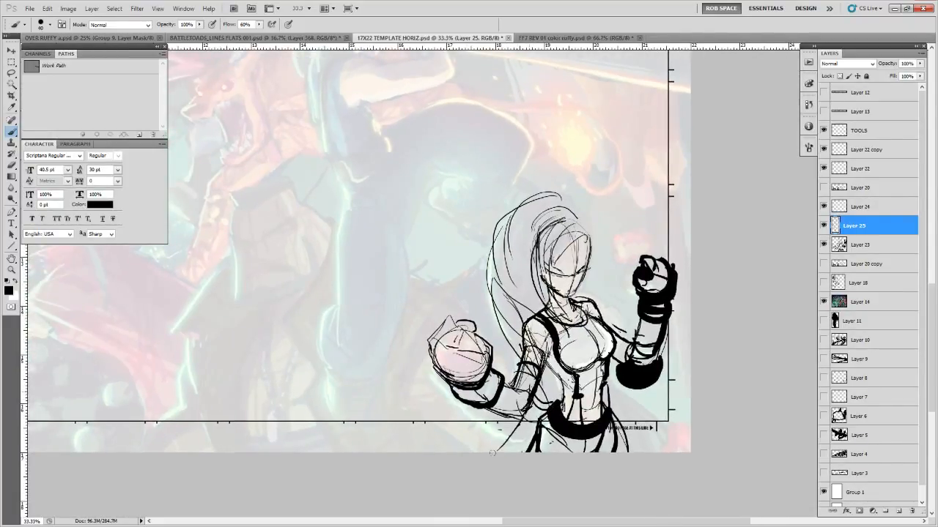
Draw the curled end of the long hair beside the hip, erasing and undoing stray strokes
mouse_move(521, 422)
left_mouse_down()
mouse_move(476, 450)
mouse_move(522, 450)
mouse_move(486, 444)
mouse_move(477, 431)
mouse_move(489, 452)
mouse_move(477, 436)
left_mouse_up()
key("e")
left_click_drag(478, 423, 480, 447)
key("b")
mouse_move(497, 412)
left_mouse_down()
mouse_move(481, 450)
mouse_move(493, 435)
left_mouse_up()
mouse_move(496, 437)
left_mouse_down()
mouse_move(517, 447)
mouse_move(496, 438)
mouse_move(477, 452)
mouse_move(506, 451)
mouse_move(542, 406)
left_mouse_up()
key("ctrl+alt+z")
key("ctrl+alt+z")
key("ctrl+alt+z")
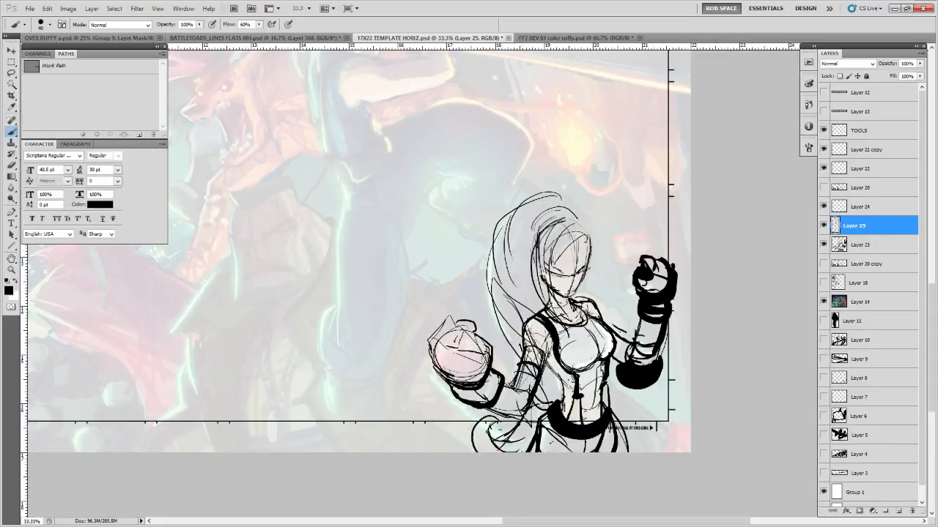
Add flowing strand lines inside the long hair behind the woman's head, undoing the stray stroke
left_click_drag(585, 376, 574, 396)
key("e")
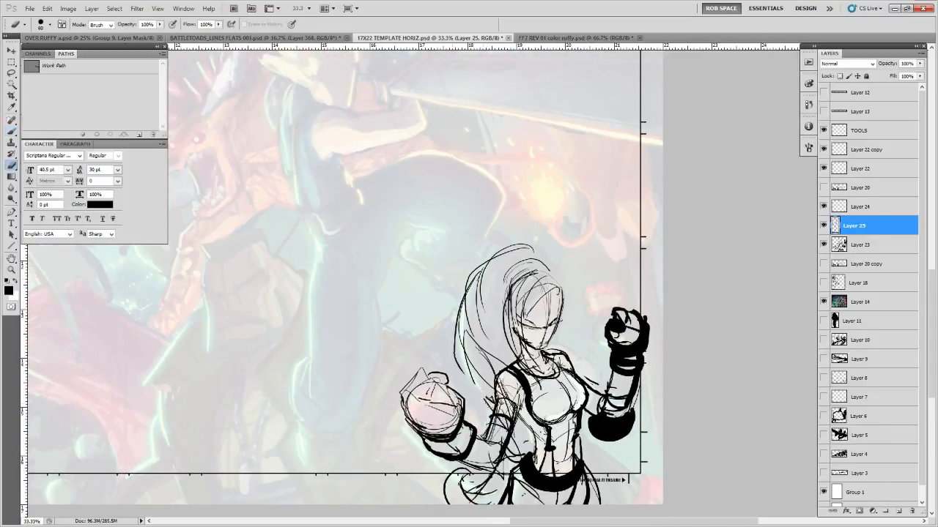
key("b")
left_click_drag(460, 325, 489, 397)
left_click_drag(561, 371, 499, 410)
key("ctrl+z")
left_click_drag(502, 357, 475, 363)
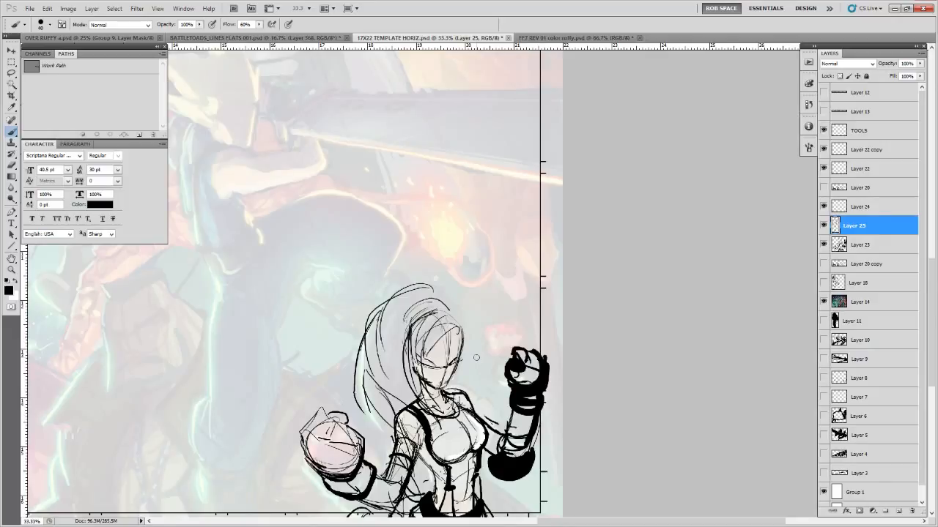
left_click_drag(389, 340, 413, 312)
Erase the overlapping strands inside the long hair and redraw its back outline
key("e")
mouse_move(381, 356)
left_mouse_down()
mouse_move(389, 310)
mouse_move(407, 381)
left_mouse_up()
mouse_move(405, 319)
left_mouse_down()
mouse_move(401, 291)
mouse_move(410, 400)
left_mouse_up()
key("b")
left_click_drag(413, 352, 412, 345)
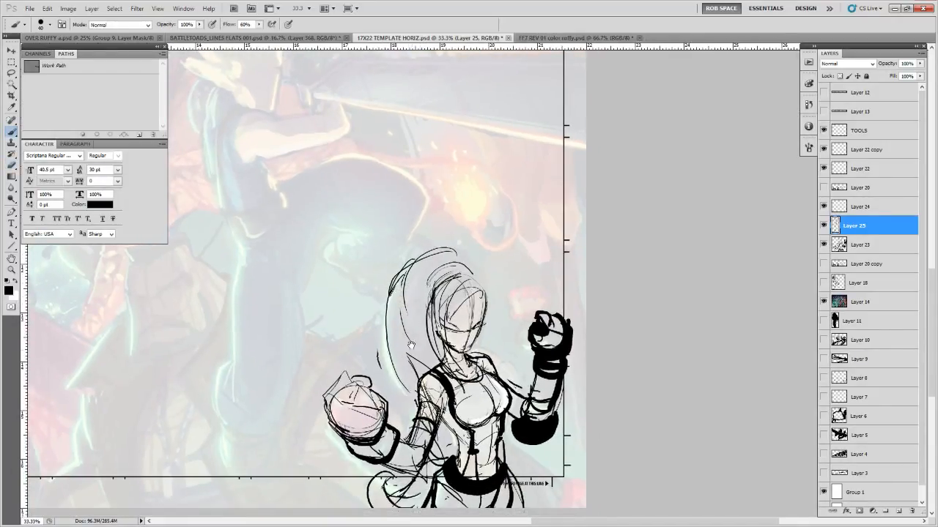
key("ctrl+z")
mouse_move(411, 261)
left_mouse_down()
mouse_move(416, 377)
mouse_move(453, 375)
left_mouse_up()
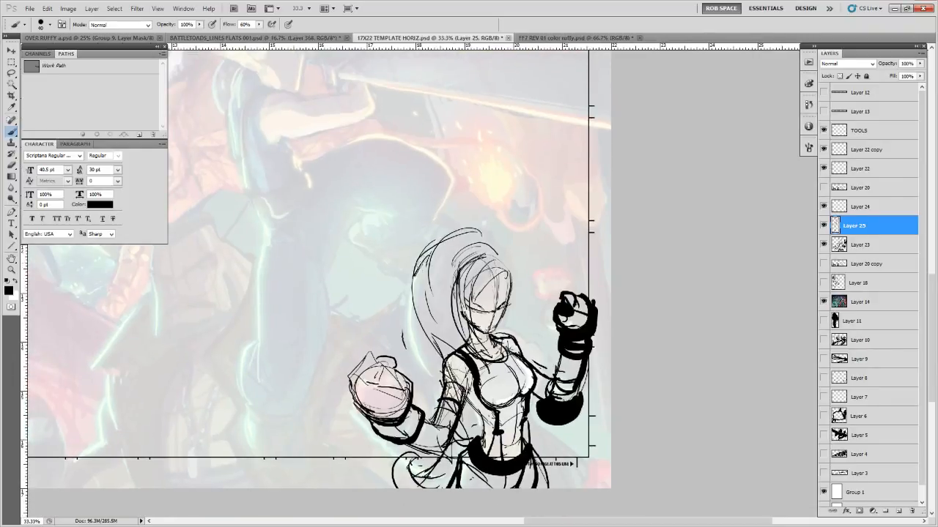
Draw sweeping strands along the back of the hair and erase the excess lines outside its outline
left_click_drag(420, 266, 417, 366)
left_click_drag(415, 283, 441, 394)
left_click_drag(423, 332, 445, 381)
key("e")
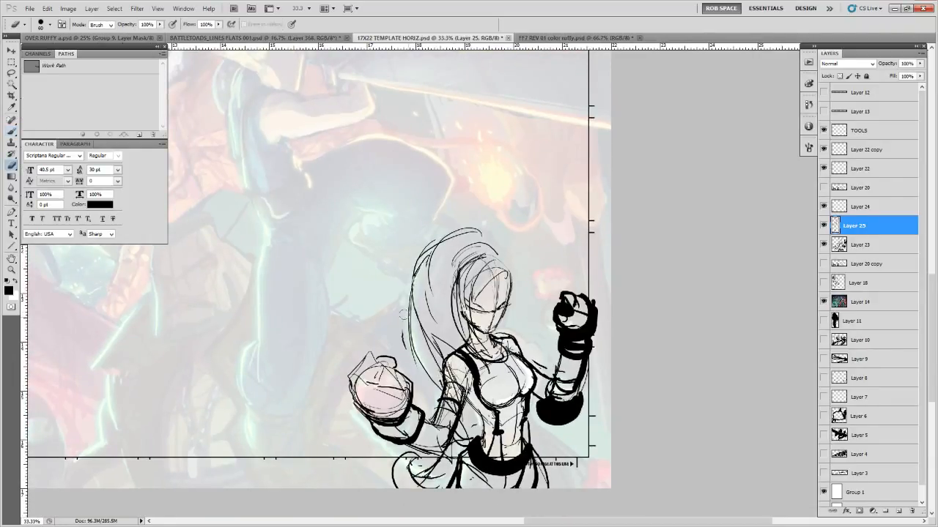
left_click_drag(403, 322, 407, 358)
left_click_drag(418, 251, 433, 243)
Draw the hair falling from the crown along the far side of the woman's face
key("b")
mouse_move(506, 254)
left_mouse_down()
mouse_move(497, 265)
mouse_move(482, 256)
mouse_move(501, 281)
mouse_move(492, 355)
left_mouse_up()
mouse_move(504, 303)
left_mouse_down()
mouse_move(501, 354)
mouse_move(510, 328)
left_mouse_up()
mouse_move(508, 325)
left_mouse_down()
mouse_move(507, 305)
mouse_move(509, 369)
mouse_move(507, 292)
mouse_move(510, 322)
left_mouse_up()
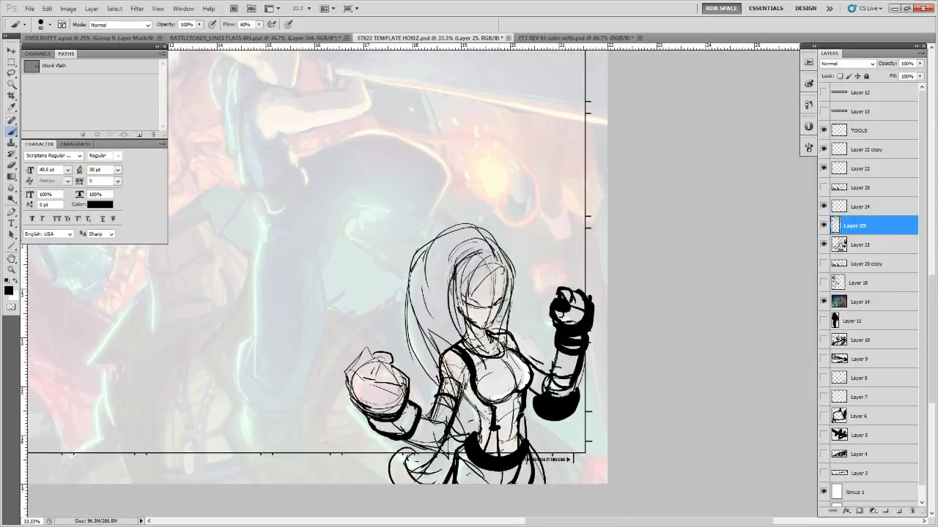
Check the hair layer by toggling its visibility, then touch up the neck and upper-arm lines on Layer 23
left_click(821, 226)
left_click(821, 227)
left_click(844, 245)
key("e")
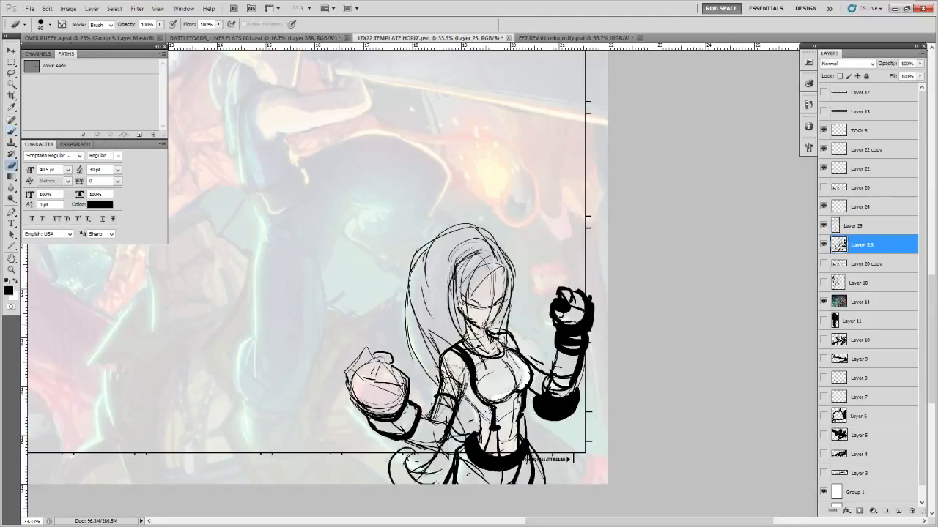
key("b")
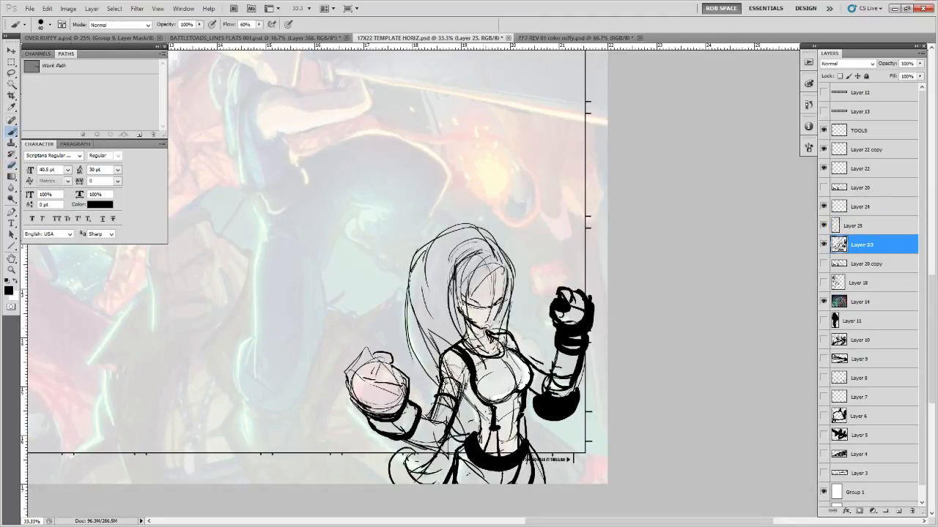
key("e")
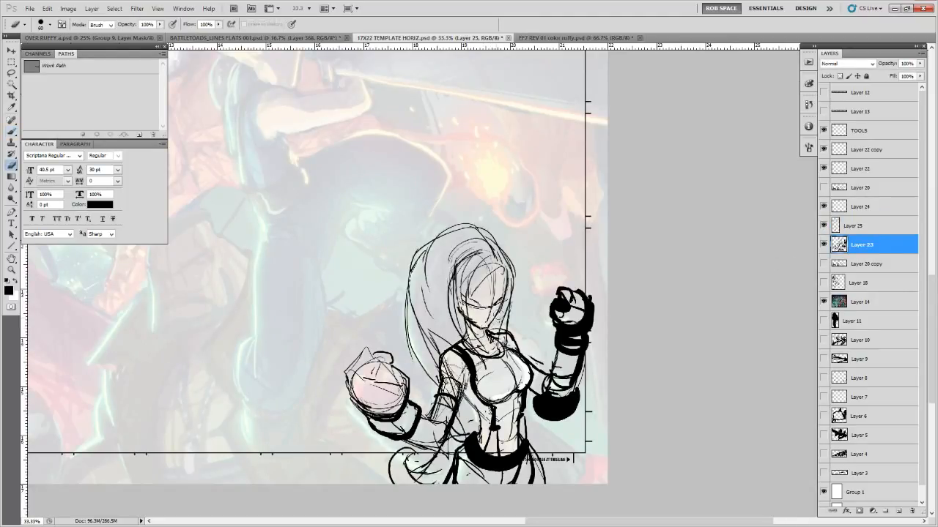
key("b")
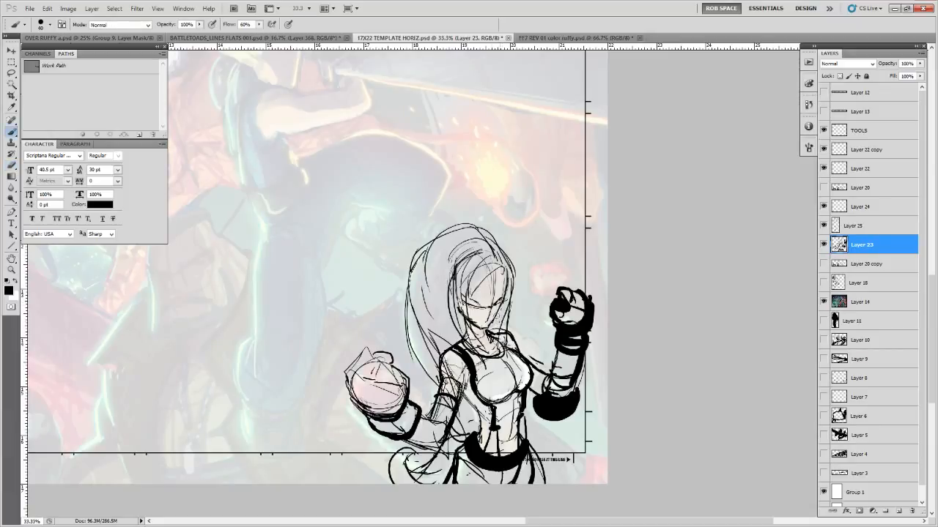
left_click_drag(525, 328, 519, 321)
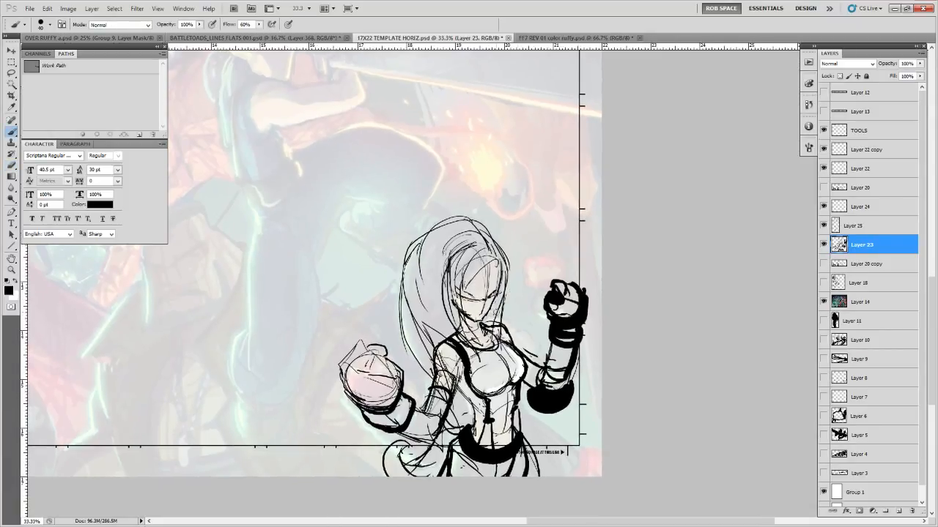
Draw flowing strands on Layer 25 from the woman's crown down through the long hair to the shoulder
left_click_drag(468, 302, 499, 329)
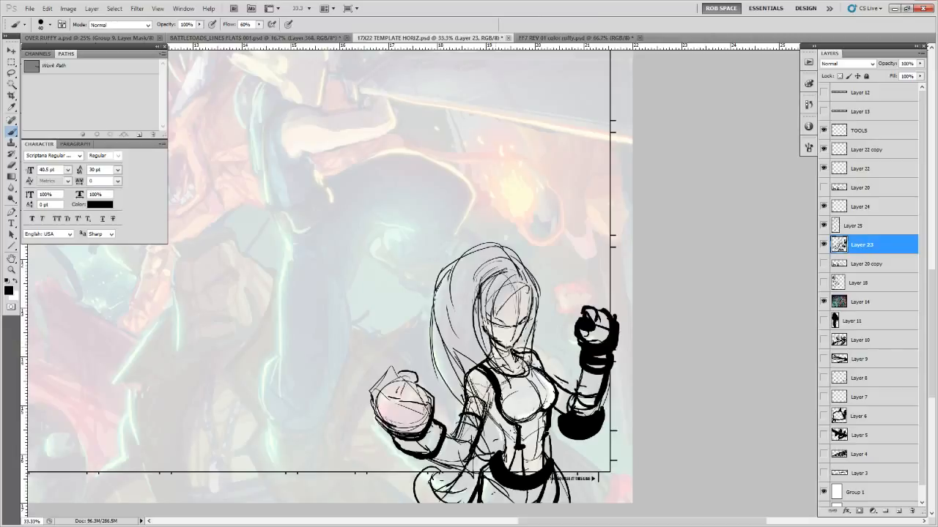
left_click_drag(513, 341, 503, 363)
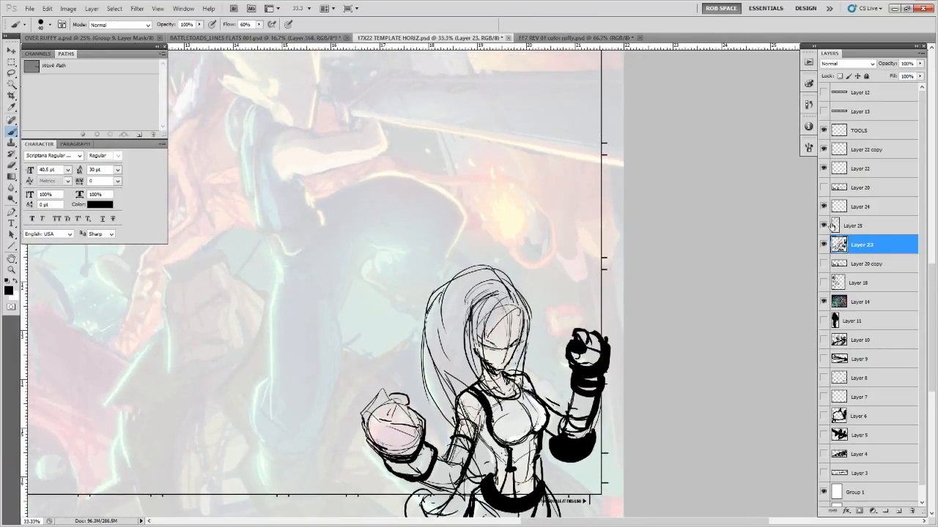
key("alt+bracketright")
mouse_move(502, 282)
left_mouse_down()
mouse_move(473, 315)
mouse_move(471, 339)
left_mouse_up()
mouse_move(487, 288)
left_mouse_down()
mouse_move(452, 356)
mouse_move(482, 415)
mouse_move(493, 391)
left_mouse_up()
left_click_drag(442, 319, 461, 359)
mouse_move(470, 350)
left_mouse_down()
mouse_move(461, 358)
mouse_move(482, 397)
left_mouse_up()
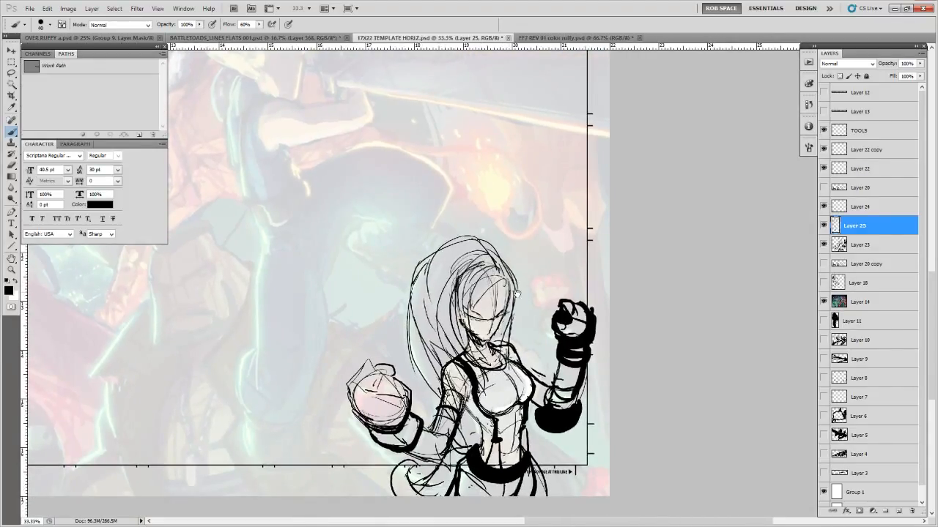
Erase the hair edge along the far side of the woman's face and touch up its lower end
mouse_move(516, 292)
left_mouse_down()
mouse_move(517, 334)
mouse_move(495, 380)
mouse_move(515, 360)
mouse_move(513, 302)
mouse_move(513, 329)
left_mouse_up()
key("e")
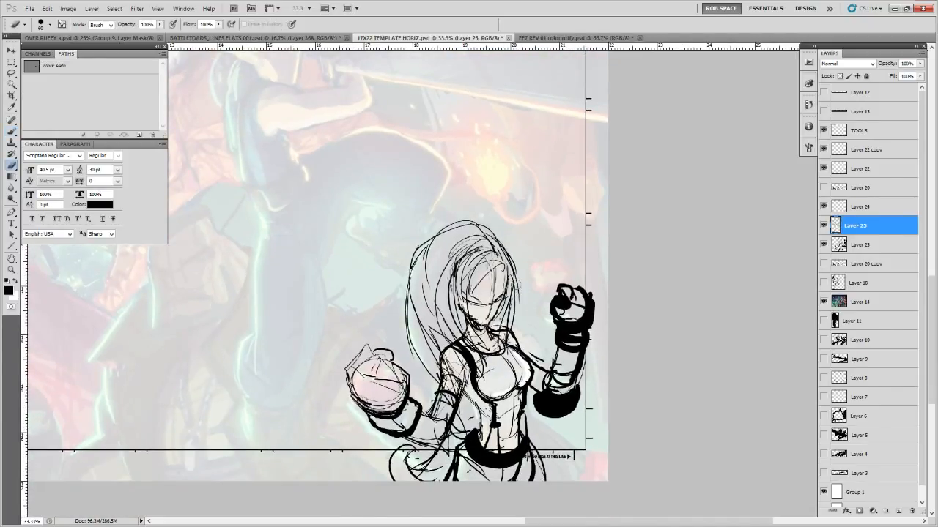
left_click_drag(519, 279, 507, 353)
key("b")
mouse_move(506, 354)
left_mouse_down()
mouse_move(509, 322)
mouse_move(510, 347)
left_mouse_up()
Erase the back outline of the long hair and redraw it from the crown to the shoulder
key("e")
left_click_drag(421, 241, 411, 335)
mouse_move(446, 223)
left_mouse_down()
mouse_move(432, 242)
mouse_move(475, 214)
mouse_move(484, 220)
mouse_move(444, 243)
mouse_move(427, 321)
left_mouse_up()
key("b")
mouse_move(490, 226)
left_mouse_down()
mouse_move(454, 224)
mouse_move(412, 276)
left_mouse_up()
left_click_drag(416, 254, 419, 352)
left_click_drag(440, 286, 415, 370)
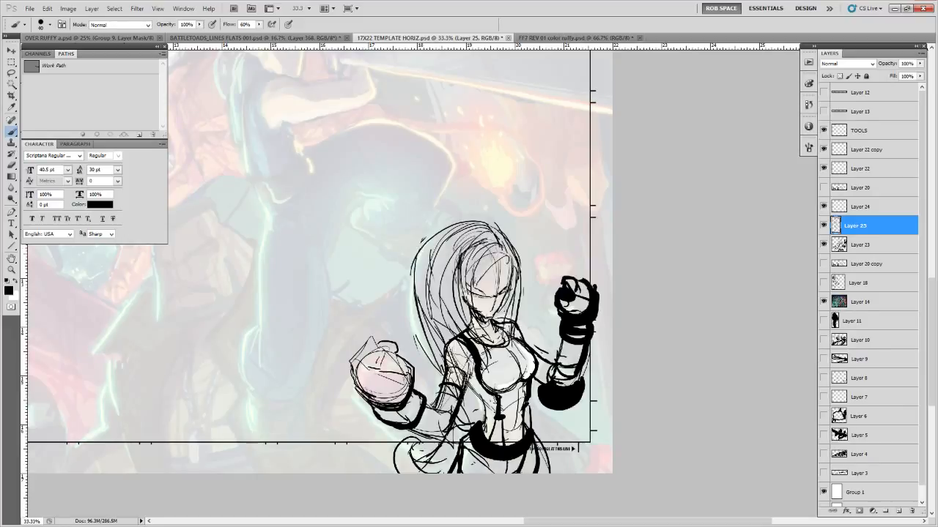
Undo the last strand, erase excess lines near the crown, and redraw the hair falling beside the face
key("ctrl+z")
key("e")
mouse_move(442, 240)
left_mouse_down()
mouse_move(411, 289)
mouse_move(411, 262)
mouse_move(473, 223)
mouse_move(518, 225)
mouse_move(544, 248)
mouse_move(490, 288)
left_mouse_up()
key("b")
mouse_move(529, 265)
left_mouse_down()
mouse_move(509, 274)
mouse_move(480, 344)
mouse_move(488, 395)
left_mouse_up()
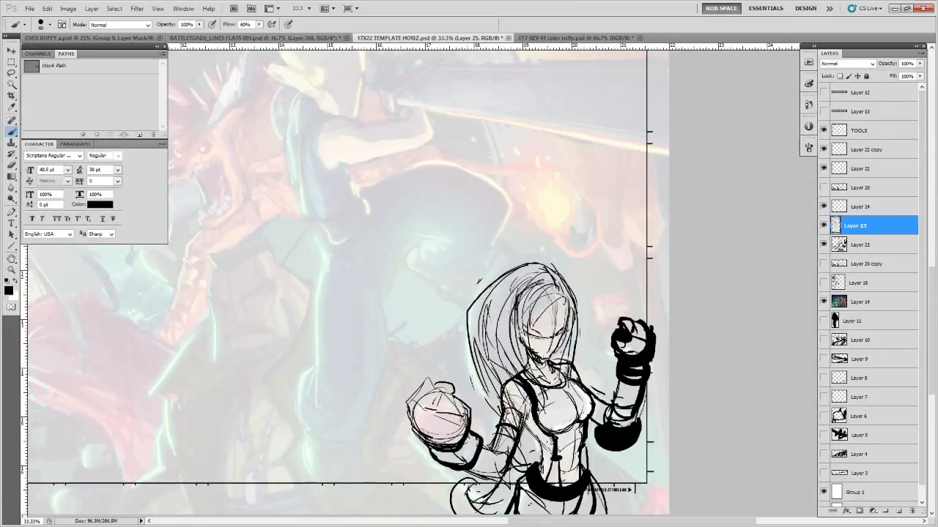
Erase the mass of hair behind the head and start a new outer outline from the crown
mouse_move(471, 347)
left_mouse_down()
mouse_move(495, 406)
mouse_move(463, 329)
mouse_move(484, 202)
mouse_move(460, 323)
mouse_move(480, 216)
mouse_move(487, 249)
mouse_move(522, 203)
left_mouse_up()
key("e")
mouse_move(532, 204)
left_mouse_down()
mouse_move(504, 217)
mouse_move(528, 305)
mouse_move(563, 352)
mouse_move(571, 324)
left_mouse_up()
key("b")
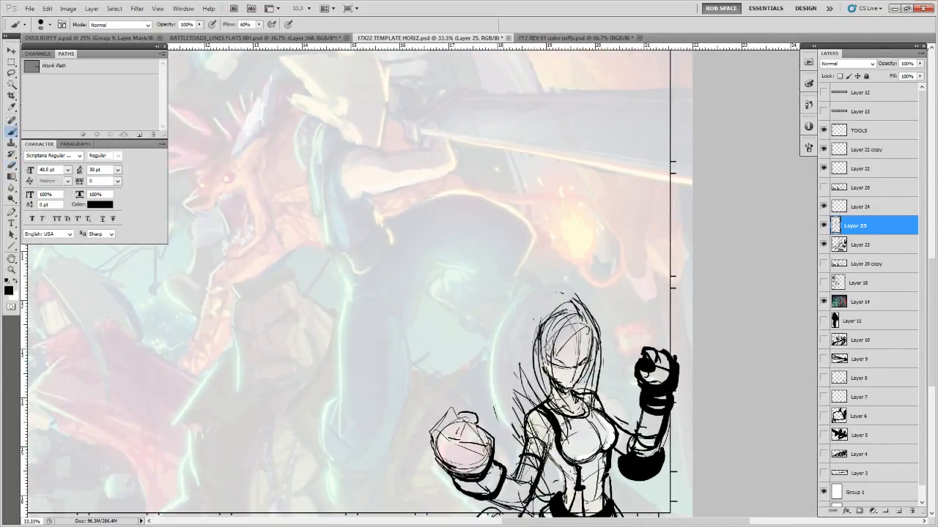
mouse_move(570, 324)
left_mouse_down()
mouse_move(535, 311)
mouse_move(523, 356)
left_mouse_up()
mouse_move(564, 299)
left_mouse_down()
mouse_move(513, 302)
mouse_move(487, 347)
left_mouse_up()
left_click_drag(487, 347, 482, 318)
Draw long strands down the back of the hair to the shoulder and arm, erasing stray marks
mouse_move(514, 266)
left_mouse_down()
mouse_move(501, 278)
mouse_move(514, 409)
left_mouse_up()
left_click_drag(478, 359, 510, 408)
left_click_drag(485, 313, 516, 420)
left_click_drag(490, 382, 520, 427)
left_click_drag(535, 433, 547, 469)
left_click_drag(541, 479, 534, 447)
key("e")
mouse_move(473, 451)
left_mouse_down()
mouse_move(463, 479)
mouse_move(486, 485)
mouse_move(462, 485)
mouse_move(473, 489)
left_mouse_up()
key("b")
left_click_drag(508, 411, 505, 443)
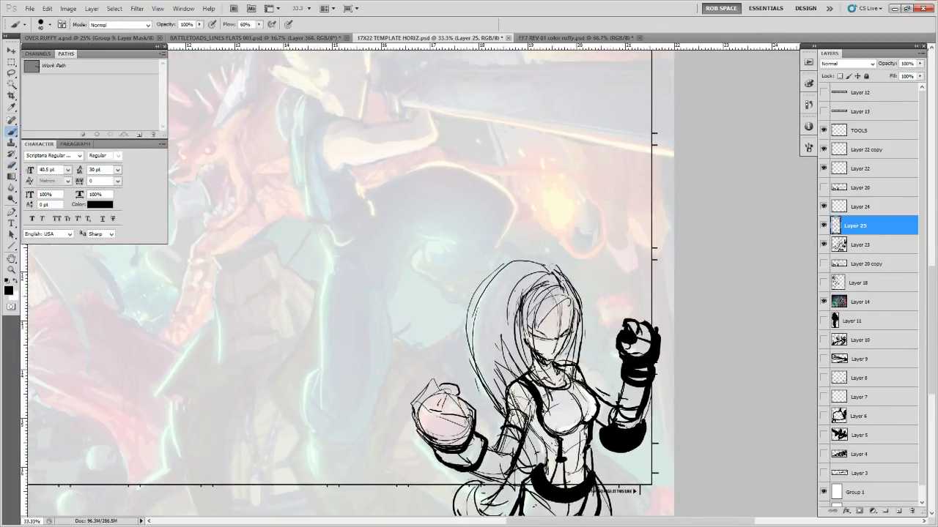
Redraw the hair from the crown down the far side of the face, erasing the overlapping bit
mouse_move(538, 263)
left_mouse_down()
mouse_move(575, 292)
mouse_move(575, 369)
left_mouse_up()
key("e")
mouse_move(585, 317)
left_mouse_down()
mouse_move(582, 336)
mouse_move(583, 326)
left_mouse_up()
key("b")
left_click_drag(579, 294, 573, 362)
mouse_move(577, 315)
left_mouse_down()
mouse_move(569, 386)
mouse_move(568, 300)
mouse_move(565, 307)
left_mouse_up()
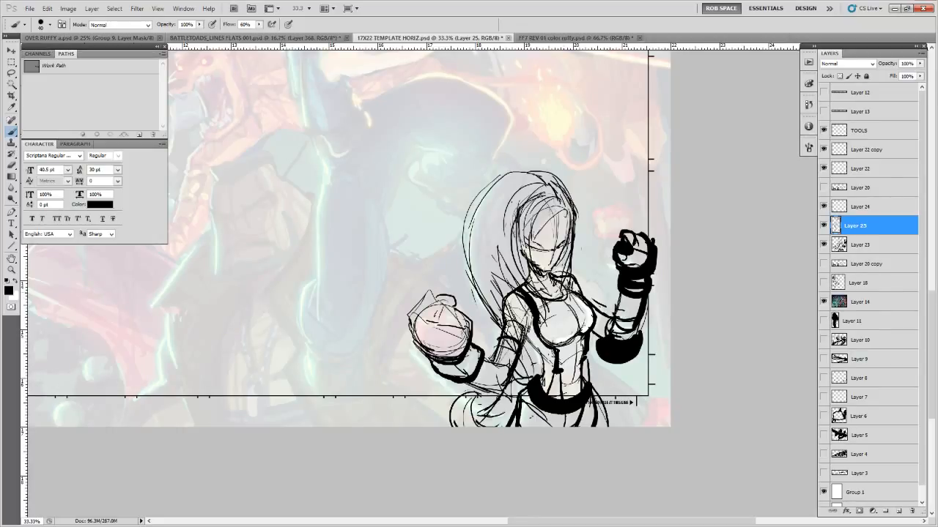
Erase the curled tail of hair beside the hip and sketch its strands again below the forearm
left_click_drag(597, 347, 561, 396)
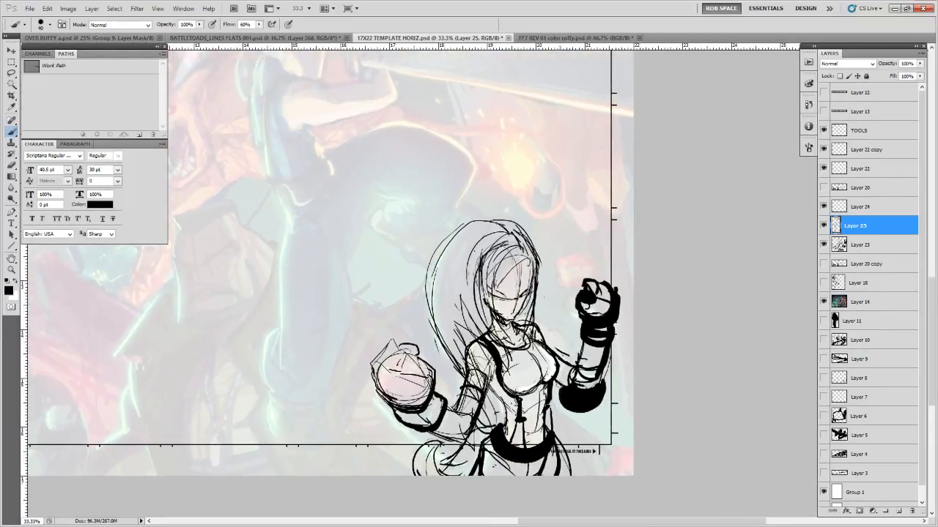
key("e")
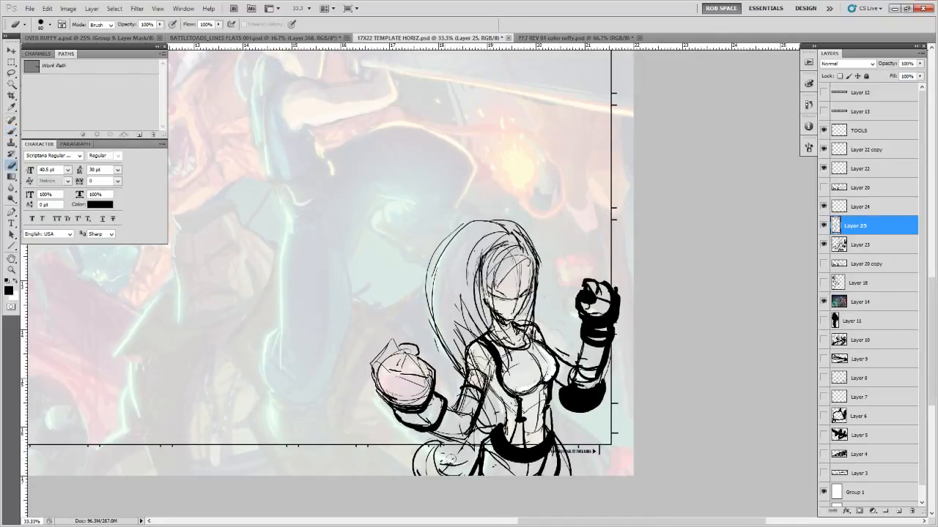
key("b")
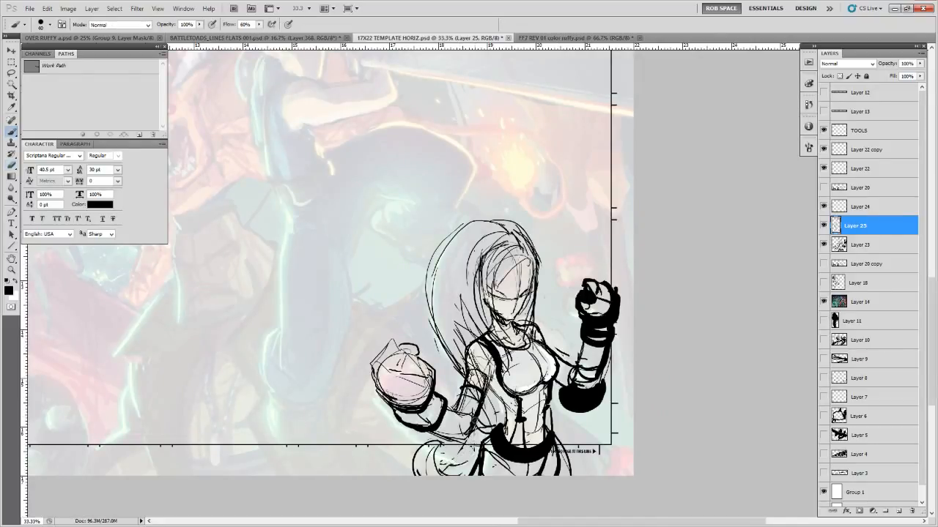
key("e")
mouse_move(440, 444)
left_mouse_down()
mouse_move(419, 461)
mouse_move(443, 469)
mouse_move(454, 451)
left_mouse_up()
key("b")
mouse_move(480, 416)
left_mouse_down()
mouse_move(471, 425)
mouse_move(469, 417)
mouse_move(518, 414)
left_mouse_up()
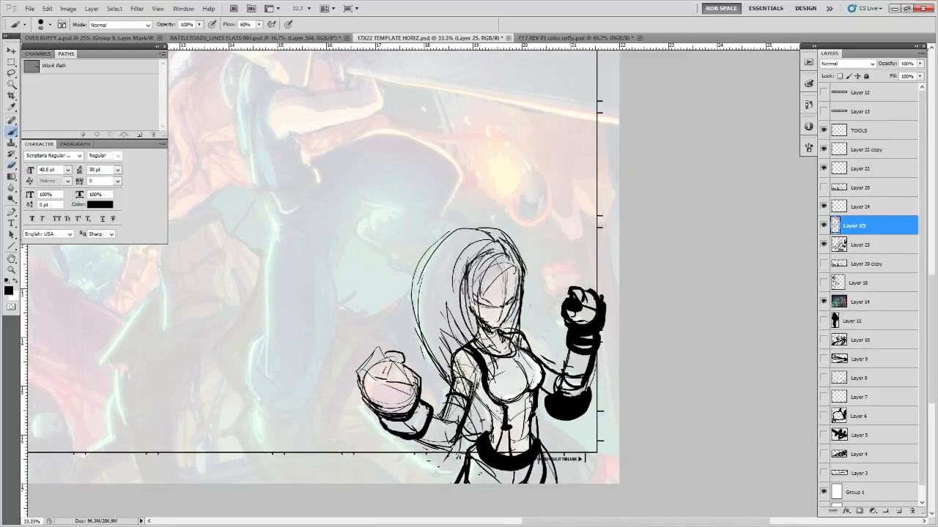
mouse_move(459, 437)
left_mouse_down()
mouse_move(448, 469)
mouse_move(411, 492)
mouse_move(411, 484)
mouse_move(431, 483)
left_mouse_up()
mouse_move(450, 452)
left_mouse_down()
mouse_move(429, 466)
mouse_move(444, 440)
mouse_move(435, 445)
mouse_move(422, 483)
left_mouse_up()
key("e")
key("b")
Draw additional sweeping strands down the back of the hair toward the upper arm
left_click_drag(502, 358, 500, 436)
mouse_move(438, 333)
left_mouse_down()
mouse_move(443, 450)
mouse_move(434, 387)
mouse_move(432, 414)
mouse_move(448, 441)
left_mouse_up()
key("e")
key("b")
left_click_drag(550, 400, 469, 396)
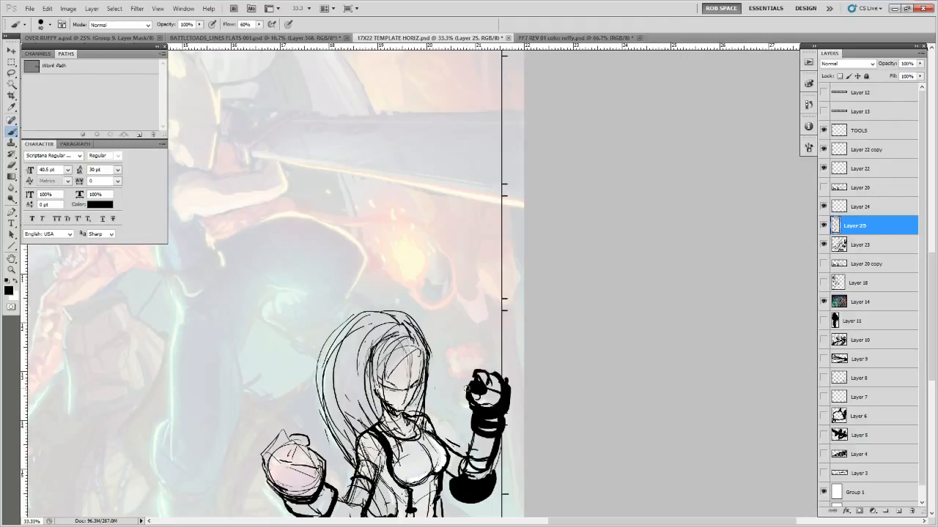
Erase the heavy hair line along the far side of the woman's face
left_click_drag(456, 377, 478, 355)
key("e")
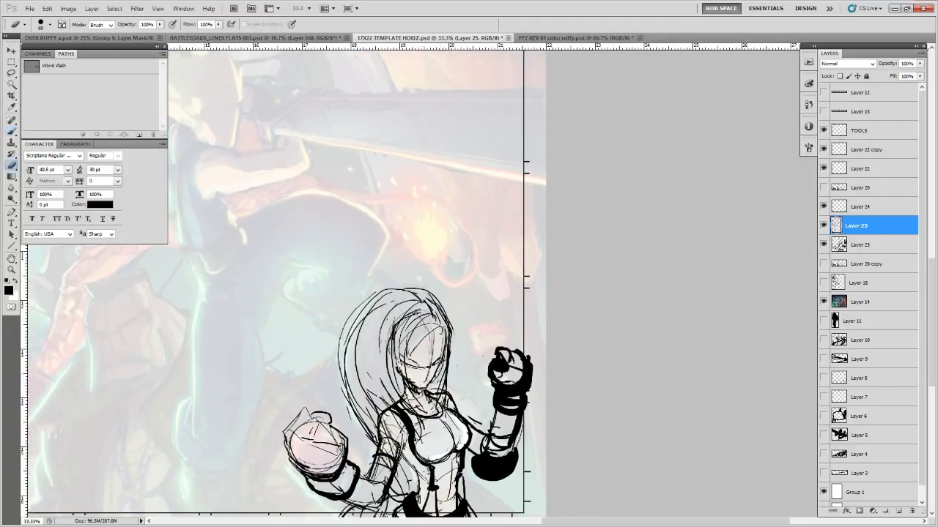
mouse_move(442, 396)
left_mouse_down()
mouse_move(448, 334)
mouse_move(432, 301)
mouse_move(443, 357)
mouse_move(459, 322)
left_mouse_up()
key("b")
key("e")
mouse_move(443, 271)
left_mouse_down()
mouse_move(416, 267)
mouse_move(444, 282)
mouse_move(452, 318)
mouse_move(453, 267)
mouse_move(443, 335)
left_mouse_up()
key("v")
key("ctrl+z")
key("b")
mouse_move(417, 282)
left_mouse_down()
mouse_move(428, 330)
mouse_move(410, 399)
left_mouse_up()
key("ctrl+z")
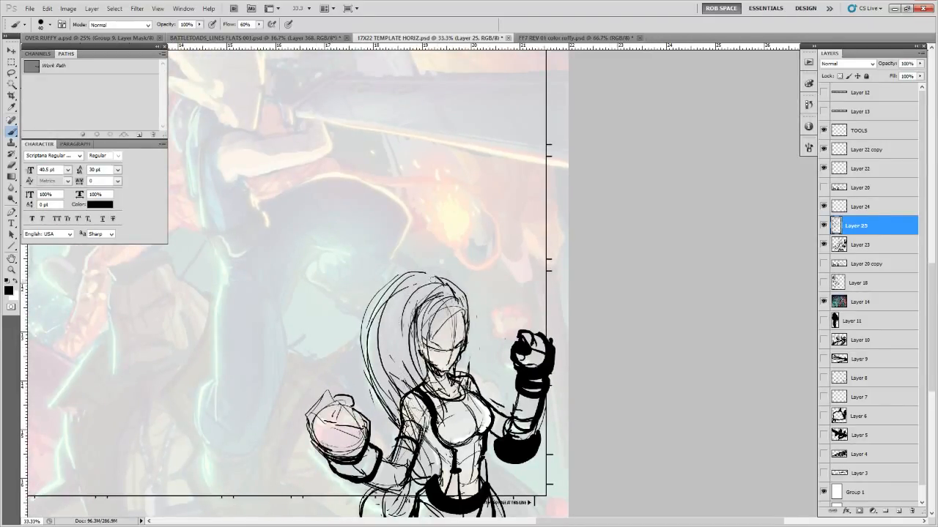
Draw a new strand from the crown down the back of the hair and erase the lower overlapping outline
left_click_drag(437, 279, 389, 384)
key("e")
mouse_move(379, 341)
left_mouse_down()
mouse_move(406, 281)
mouse_move(421, 279)
mouse_move(377, 342)
mouse_move(399, 388)
left_mouse_up()
key("b")
mouse_move(400, 383)
left_mouse_down()
mouse_move(392, 324)
mouse_move(385, 362)
mouse_move(349, 302)
mouse_move(388, 374)
left_mouse_up()
key("e")
key("b")
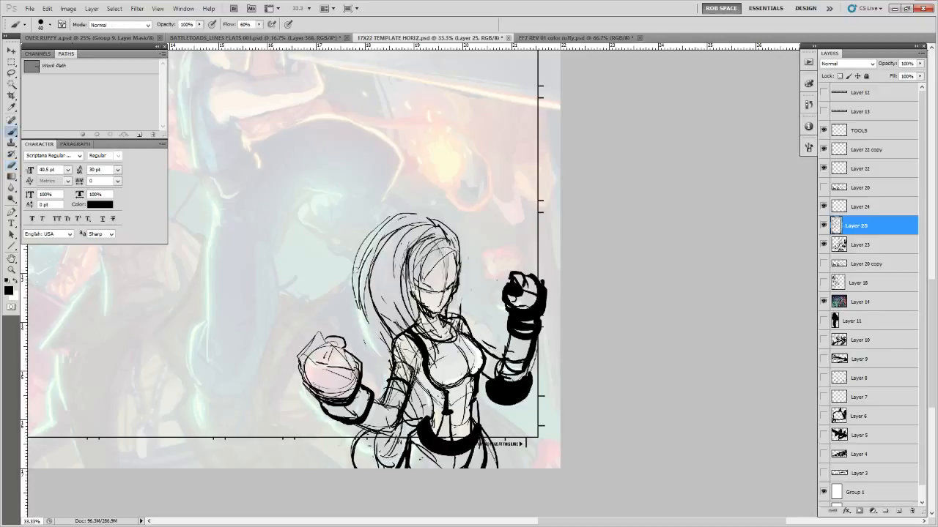
Redraw the lower back outline of the hair tapering toward the shoulder and erase stray lines near the torso
mouse_move(356, 255)
left_mouse_down()
mouse_move(357, 317)
mouse_move(391, 364)
left_mouse_up()
left_click_drag(365, 331, 388, 364)
mouse_move(420, 397)
left_mouse_down()
mouse_move(402, 435)
mouse_move(416, 421)
left_mouse_up()
key("e")
left_click_drag(450, 383, 485, 351)
key("b")
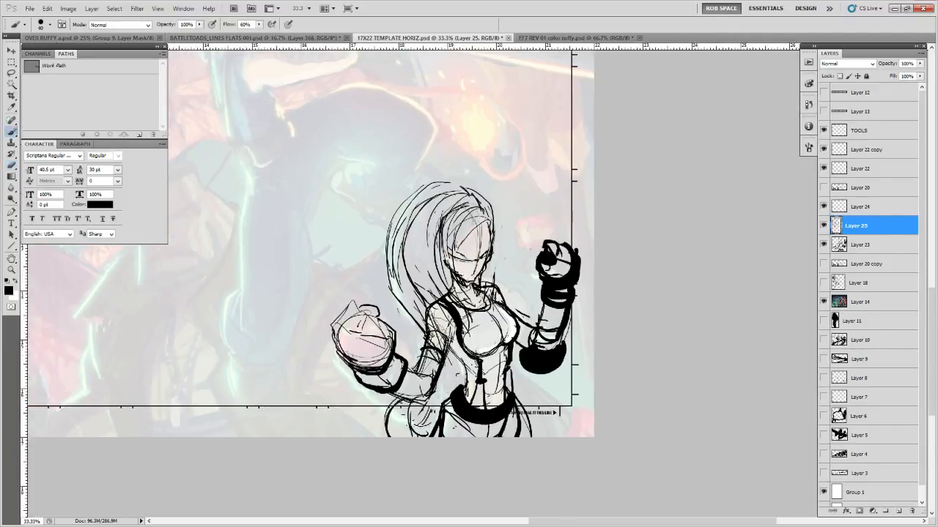
Draw the dark rings of the hair tie beside the waist and clean up their edges
left_click_drag(437, 303, 426, 324)
left_click_drag(440, 360, 460, 384)
mouse_move(452, 364)
left_mouse_down()
mouse_move(465, 385)
mouse_move(442, 385)
left_mouse_up()
key("e")
left_click_drag(444, 369, 452, 382)
key("b")
scroll(443, 374, "down", 1)
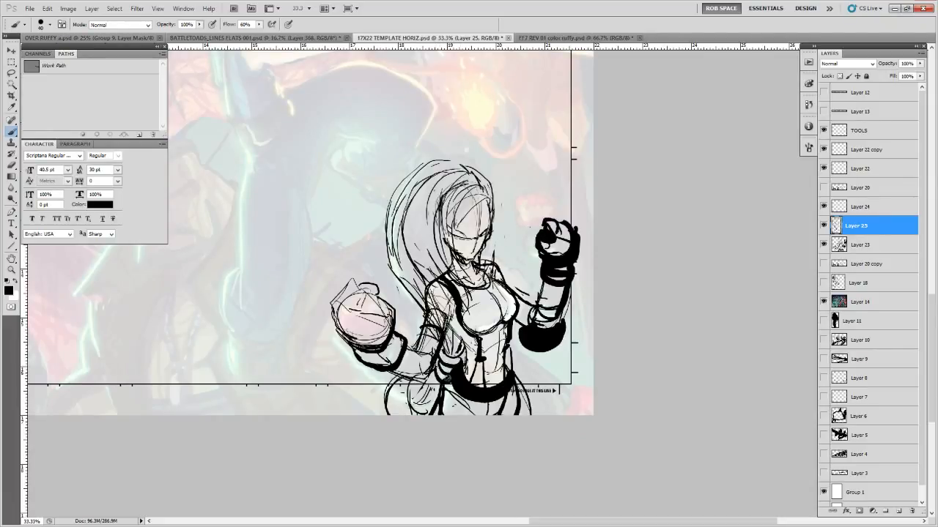
Erase the old tail lines below the hair tie and redraw the strands running into and out of it
mouse_move(439, 377)
left_mouse_down()
mouse_move(456, 362)
mouse_move(409, 390)
left_mouse_up()
key("e")
mouse_move(427, 359)
left_mouse_down()
mouse_move(440, 387)
mouse_move(439, 364)
mouse_move(442, 378)
mouse_move(403, 372)
mouse_move(441, 391)
mouse_move(446, 368)
mouse_move(436, 406)
mouse_move(427, 399)
mouse_move(411, 408)
left_mouse_up()
key("b")
mouse_move(401, 398)
left_mouse_down()
mouse_move(405, 410)
mouse_move(389, 407)
left_mouse_up()
mouse_move(407, 377)
left_mouse_down()
mouse_move(390, 397)
mouse_move(417, 411)
left_mouse_up()
left_click_drag(447, 368, 425, 413)
left_click_drag(540, 359, 505, 469)
left_click_drag(397, 308, 400, 397)
mouse_move(400, 345)
left_mouse_down()
mouse_move(402, 381)
mouse_move(413, 380)
left_mouse_up()
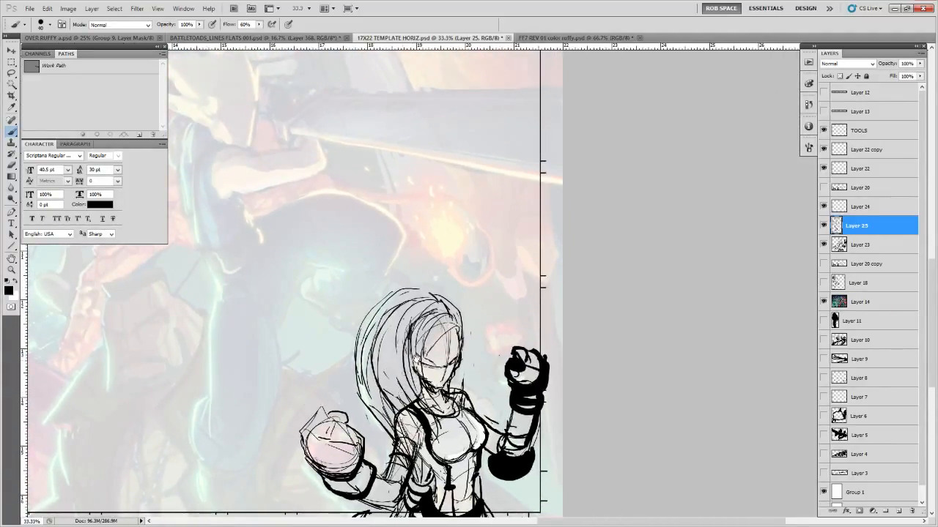
Hide Layer 23 to examine the hair lines on their own, and show the layer again
left_click_drag(446, 347, 443, 346)
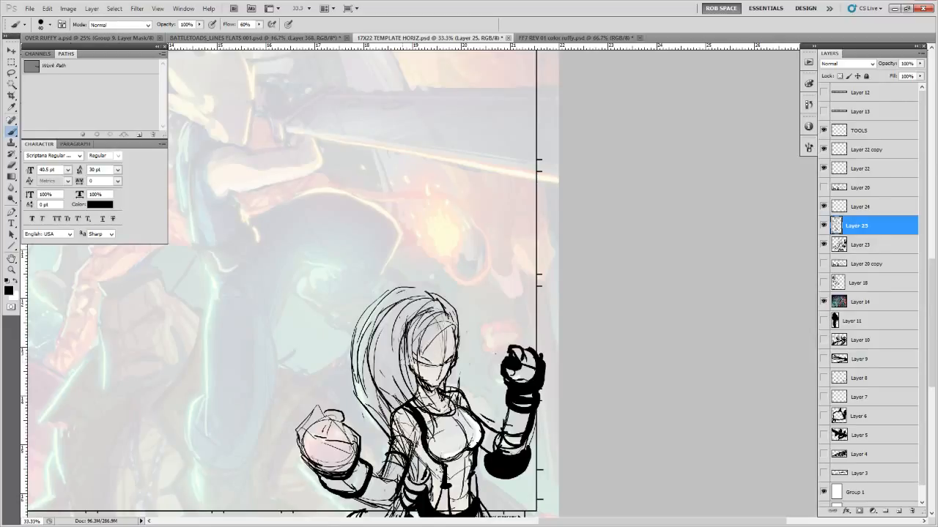
left_click_drag(548, 382, 587, 356)
key("e")
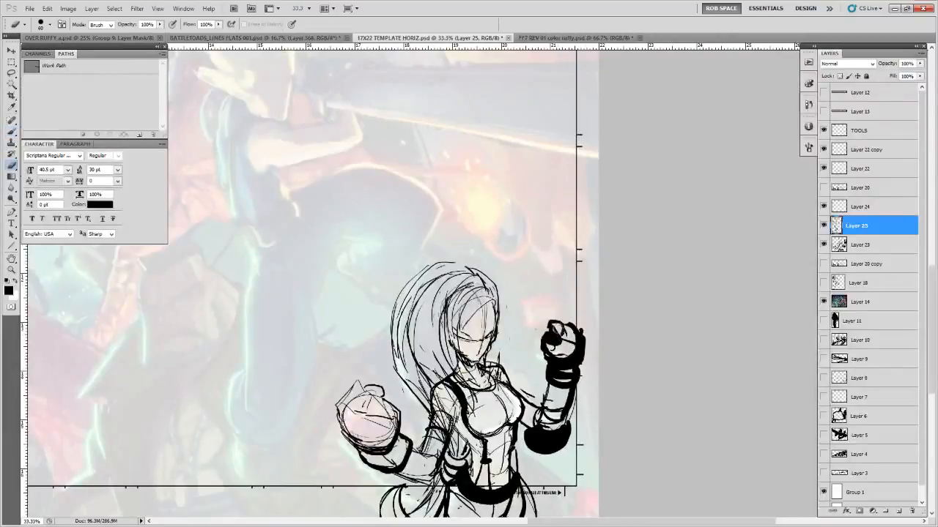
left_click(824, 245)
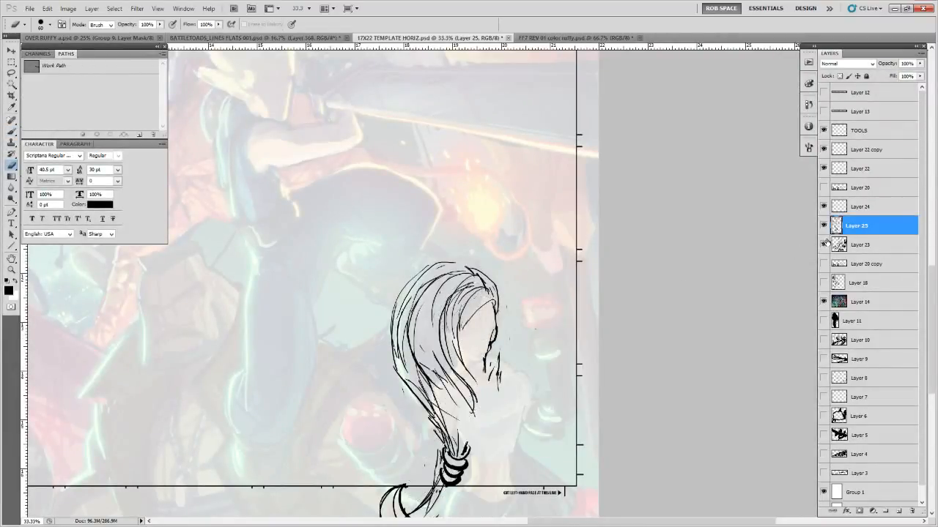
left_click(824, 244)
Erase the fingers of the raised fist on Layer 23 and redraw them with the glove's outline
left_click(839, 246)
mouse_move(546, 336)
left_mouse_down()
mouse_move(551, 352)
mouse_move(575, 338)
mouse_move(575, 353)
mouse_move(565, 327)
left_mouse_up()
key("b")
mouse_move(554, 323)
left_mouse_down()
mouse_move(557, 355)
mouse_move(575, 338)
mouse_move(556, 356)
mouse_move(573, 359)
mouse_move(549, 334)
mouse_move(571, 361)
mouse_move(564, 371)
mouse_move(582, 371)
mouse_move(559, 392)
mouse_move(581, 372)
left_mouse_up()
left_click_drag(570, 427, 595, 389)
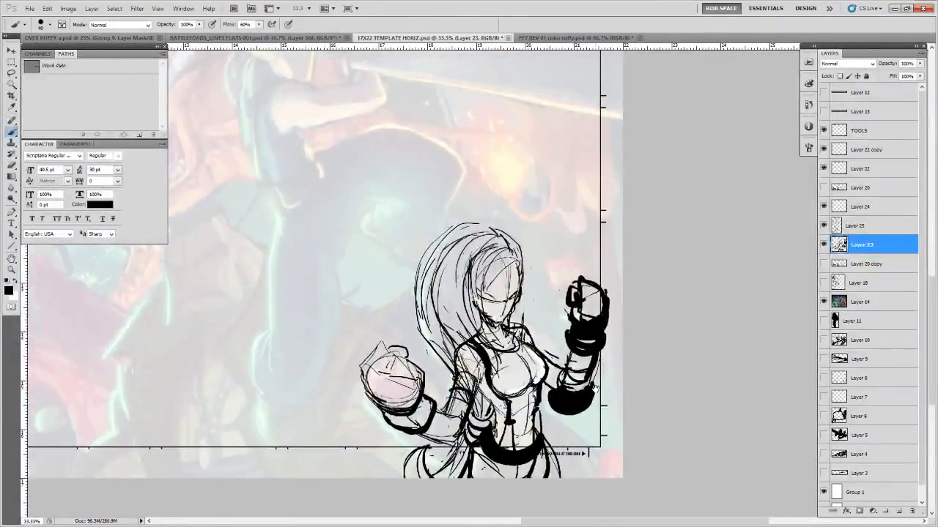
mouse_move(589, 293)
left_mouse_down()
mouse_move(591, 317)
mouse_move(572, 344)
mouse_move(594, 356)
mouse_move(564, 341)
left_mouse_up()
mouse_move(555, 372)
left_mouse_down()
mouse_move(567, 349)
mouse_move(557, 330)
left_mouse_up()
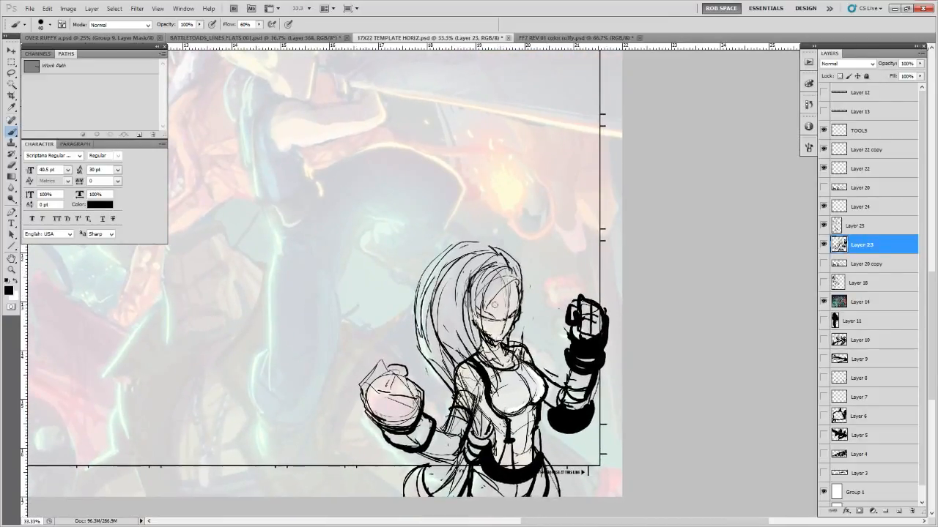
Sketch the bangs over the woman's forehead, undoing the unwanted strokes
left_click_drag(494, 302, 485, 327)
key("ctrl+z")
left_click_drag(516, 275, 497, 339)
key("ctrl+z")
left_click_drag(484, 309, 481, 353)
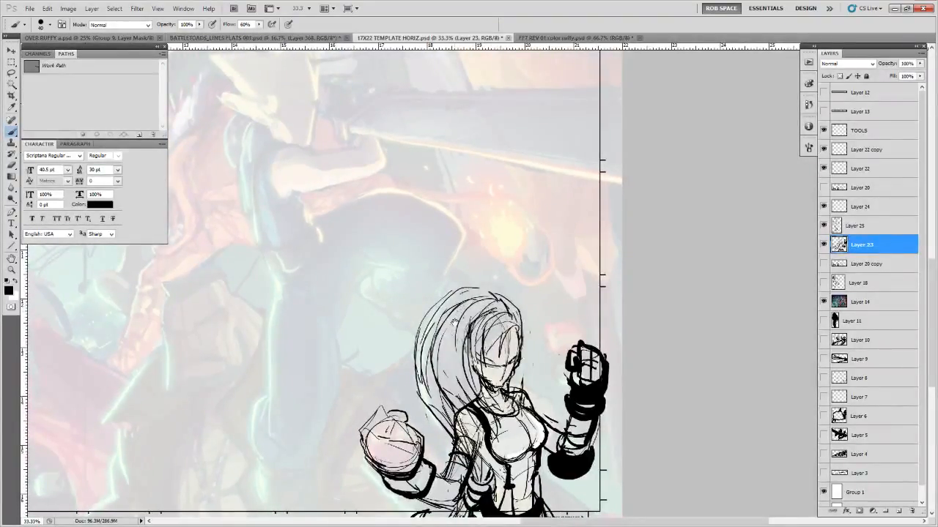
Erase part of the hair's back outline on Layer 25 and redraw it down to the shoulder
key("e")
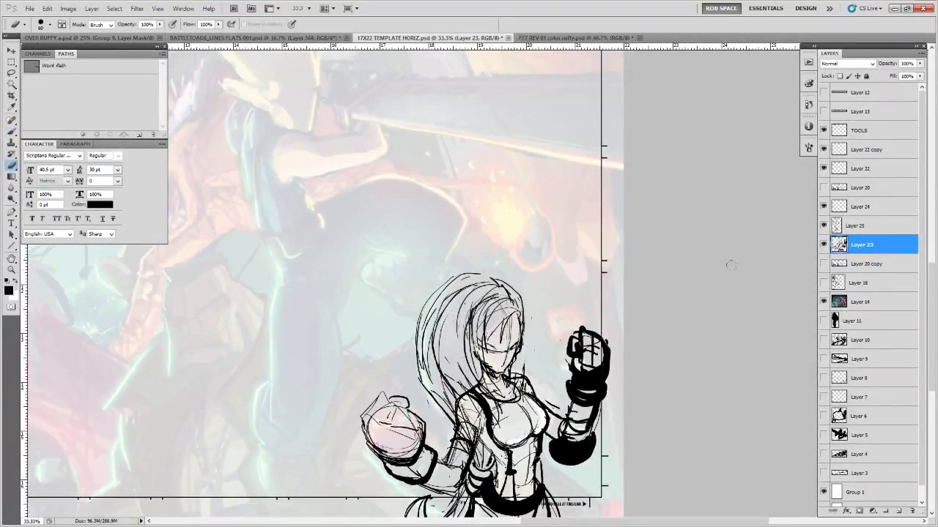
left_click(836, 227)
left_click_drag(548, 334, 556, 301)
left_click_drag(448, 372, 422, 334)
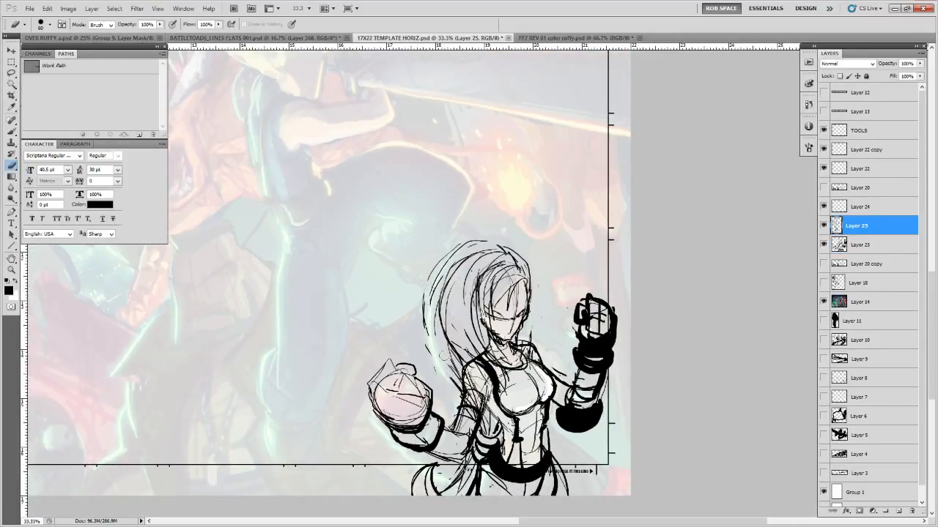
key("b")
mouse_move(445, 257)
left_mouse_down()
mouse_move(427, 322)
mouse_move(462, 388)
left_mouse_up()
left_click_drag(441, 348, 462, 401)
left_click_drag(532, 335, 572, 378)
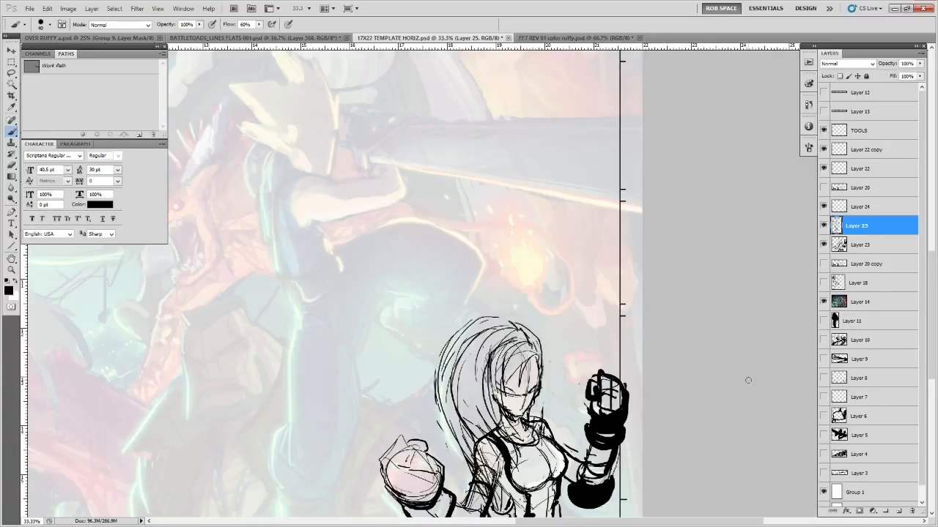
Erase the loose outer hair lines and draw a bolder, wider back outline from the crown to the shoulder
left_click_drag(578, 357, 639, 277)
left_click_drag(576, 247, 586, 252)
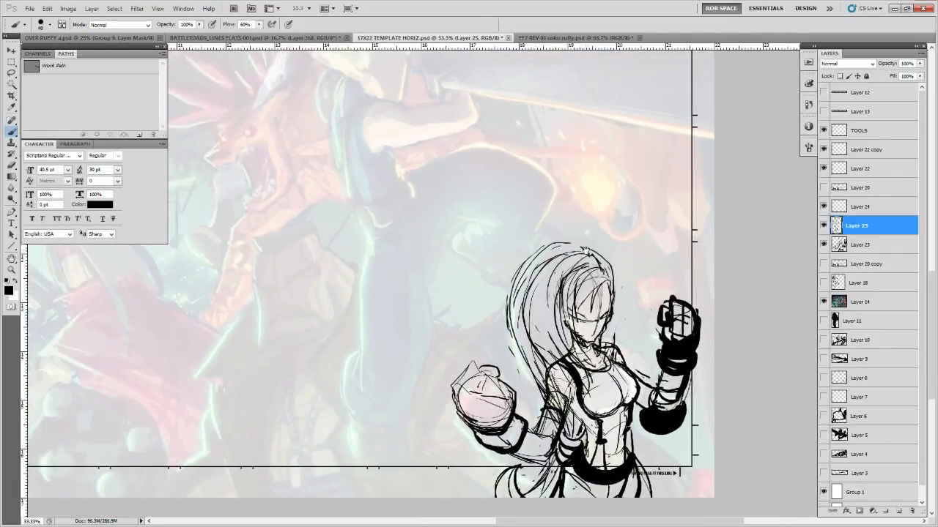
key("e")
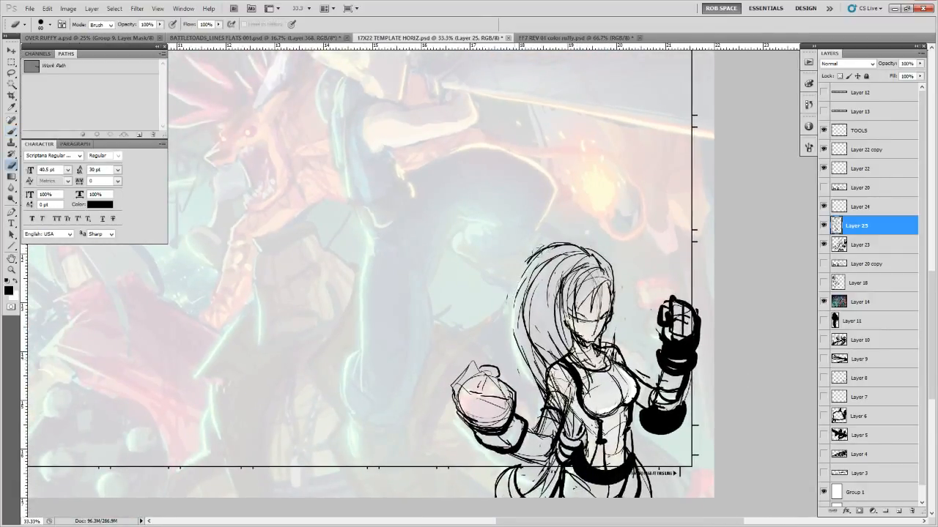
key("b")
mouse_move(560, 244)
left_mouse_down()
mouse_move(504, 303)
mouse_move(526, 361)
left_mouse_up()
left_click_drag(503, 318, 548, 404)
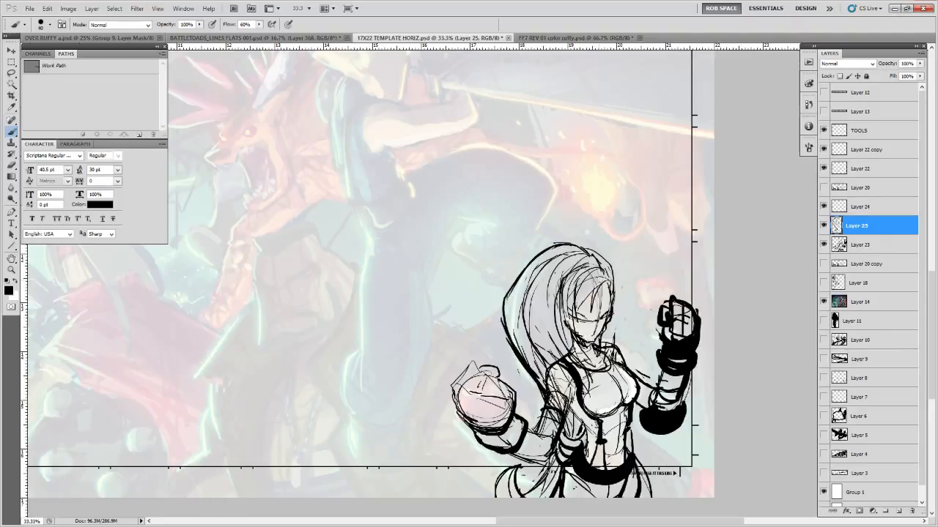
Touch up the strands at the crown and the hair framing the woman's forehead
left_click_drag(615, 279, 604, 283)
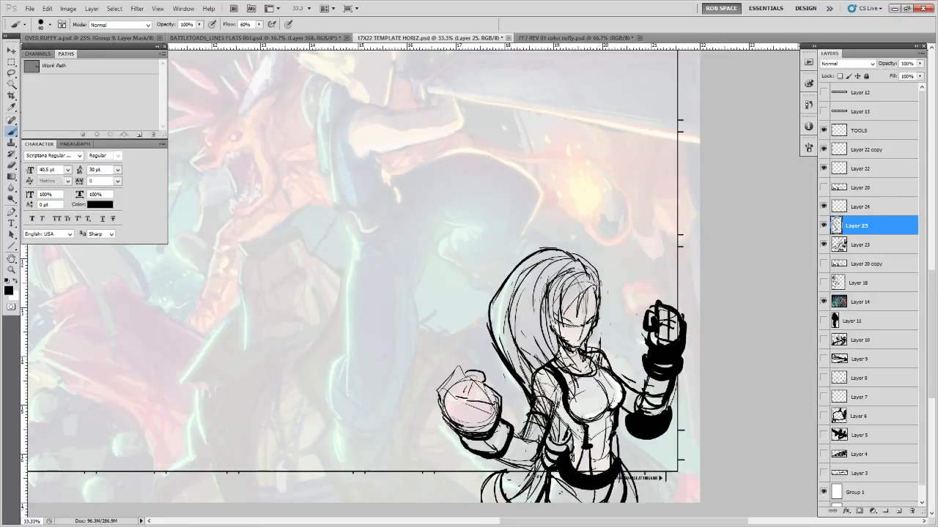
left_click_drag(605, 276, 595, 293)
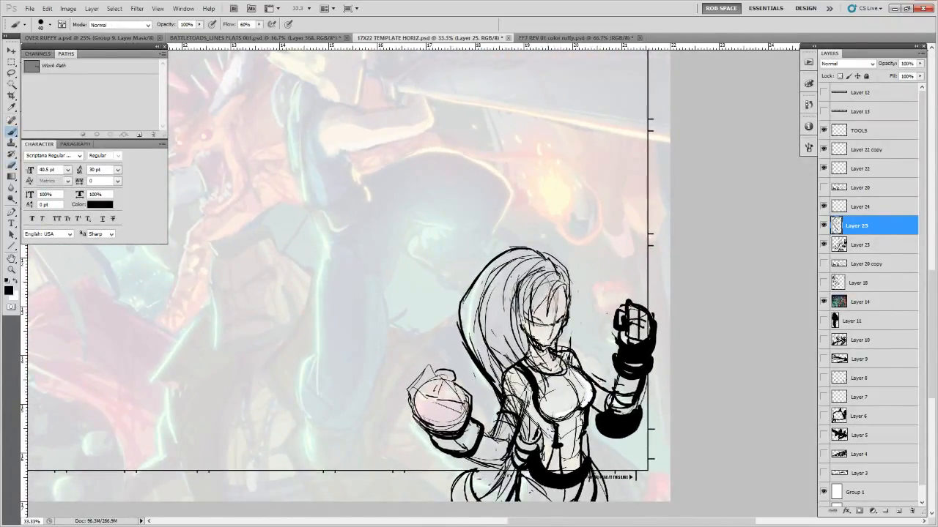
left_click_drag(535, 301, 529, 305)
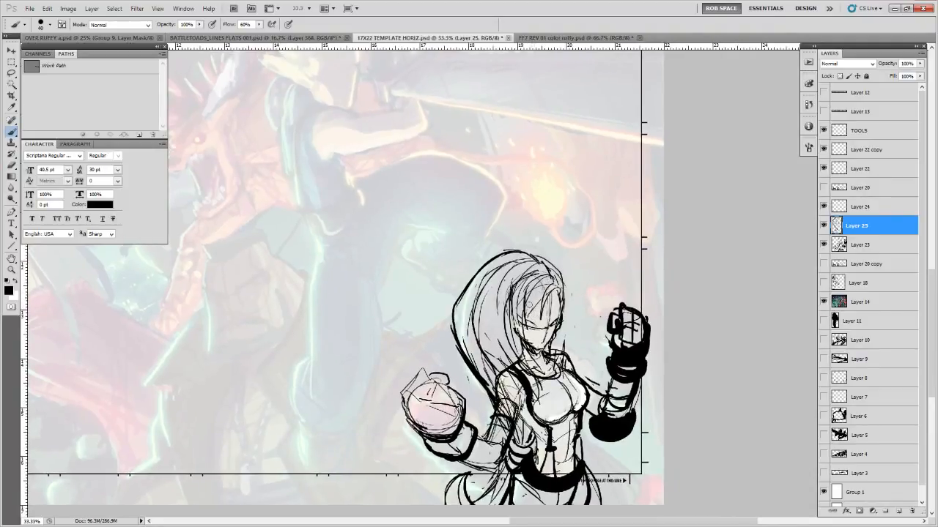
Erase stray lines where the woman's hair meets her face, first on Layer 25 and again on Layer 23
key("e")
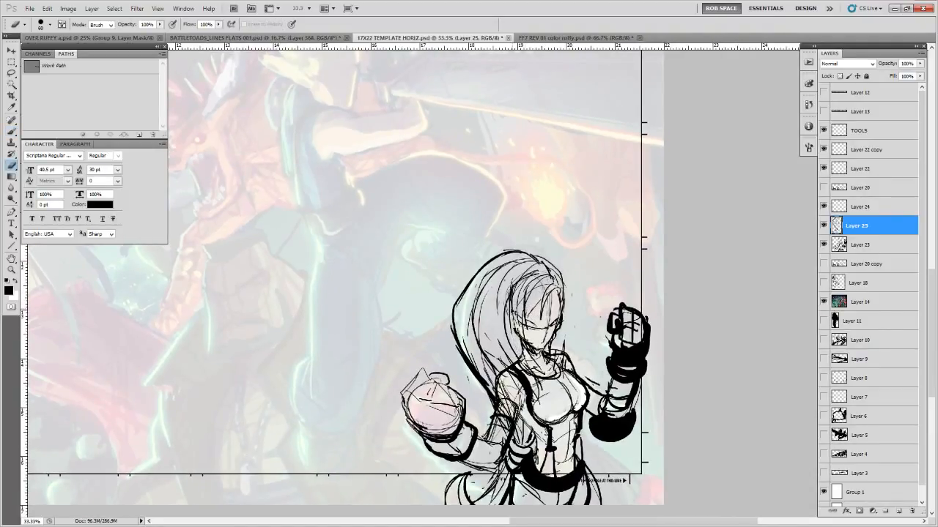
left_click_drag(513, 301, 512, 346)
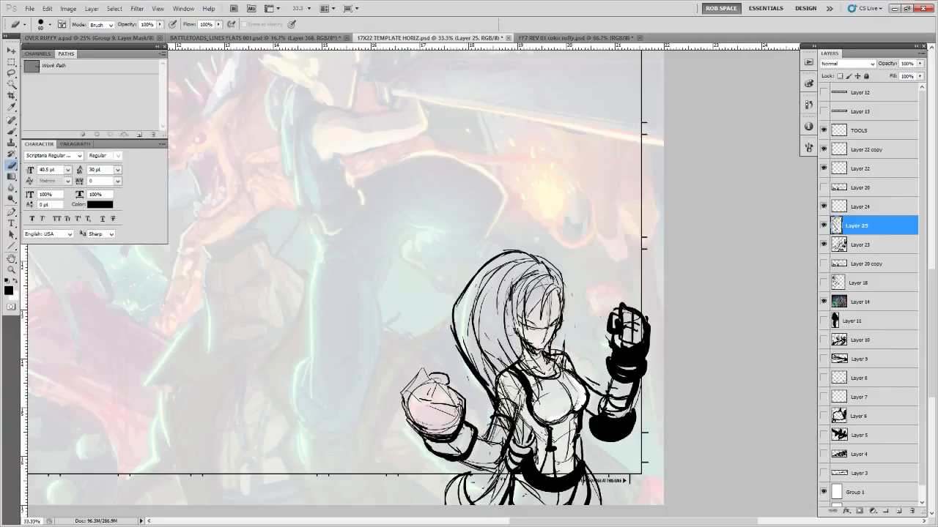
left_click(835, 244)
left_click_drag(510, 289, 515, 334)
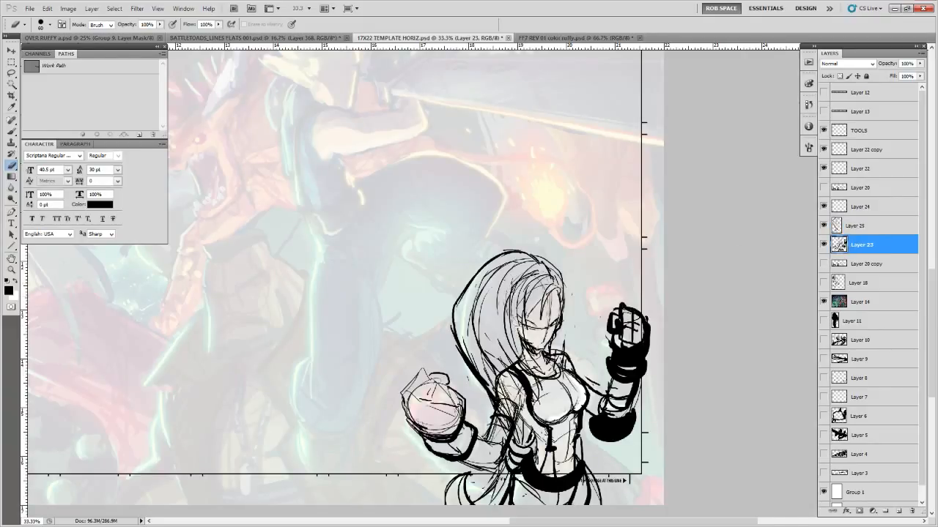
left_click_drag(580, 294, 586, 231)
Redraw the strands beside the woman's face on Layer 23 and clean up the sketch lines around her neckline and bent arm
key("b")
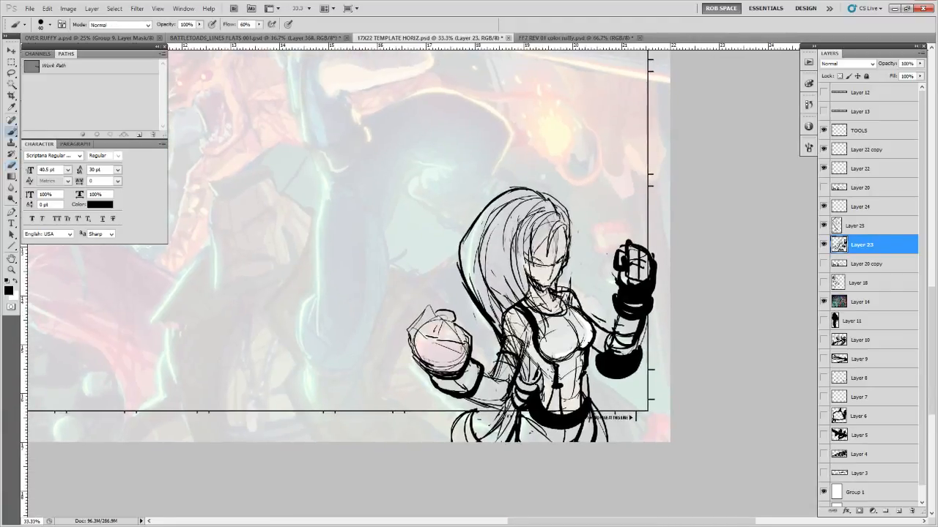
mouse_move(528, 251)
left_mouse_down()
mouse_move(525, 290)
mouse_move(536, 308)
mouse_move(529, 270)
mouse_move(540, 304)
mouse_move(518, 293)
mouse_move(522, 302)
left_mouse_up()
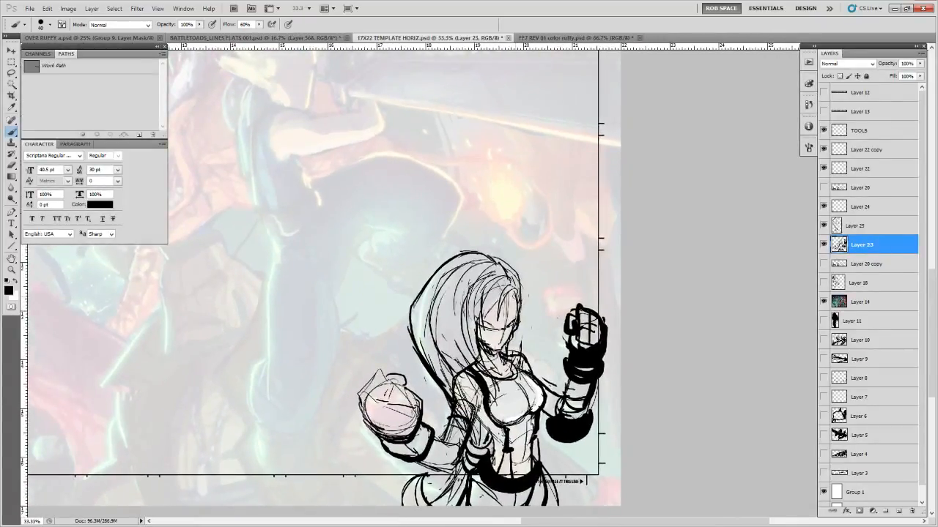
left_click_drag(466, 267, 455, 367)
key("e")
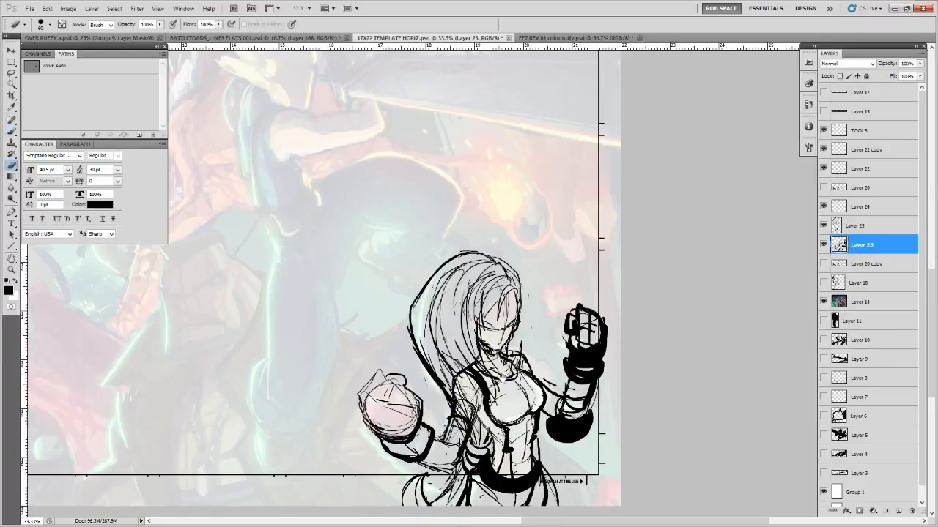
left_click_drag(502, 379, 541, 347)
key("b")
mouse_move(397, 367)
left_mouse_down()
mouse_move(455, 384)
mouse_move(457, 405)
mouse_move(422, 419)
mouse_move(447, 430)
left_mouse_up()
mouse_move(462, 392)
left_mouse_down()
mouse_move(475, 437)
mouse_move(489, 441)
left_mouse_up()
left_click_drag(495, 429, 494, 411)
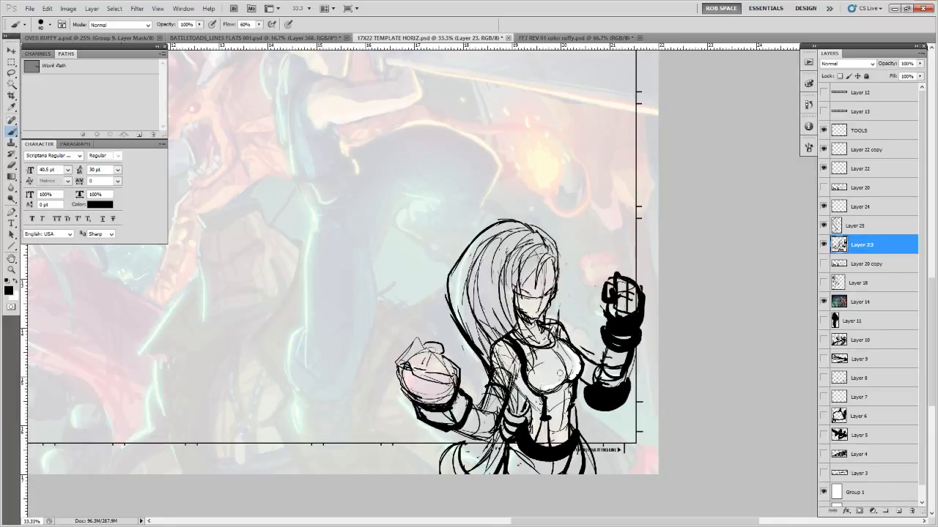
Erase the loose lines crossing the woman's upper arm and shoulder on Layer 25
left_click_drag(639, 391, 597, 389)
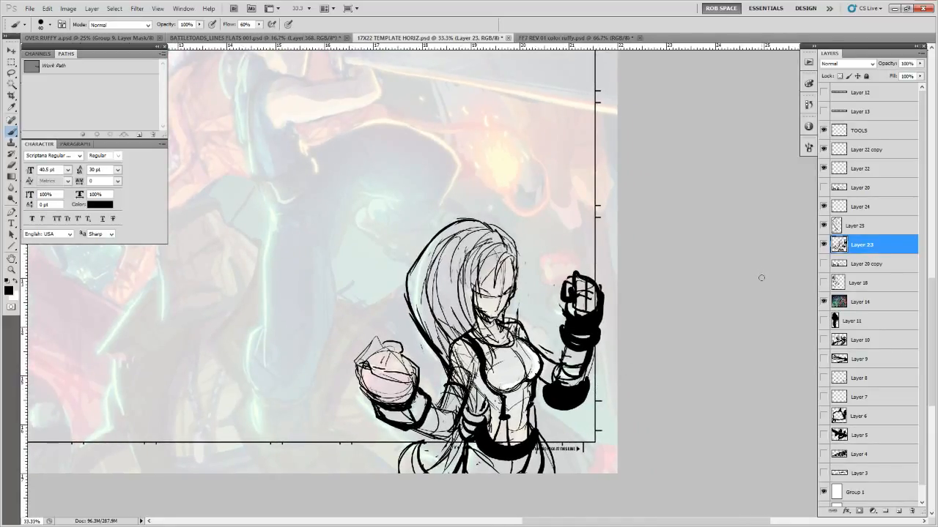
left_click(824, 226)
left_click(824, 225)
left_click(845, 226)
key("e")
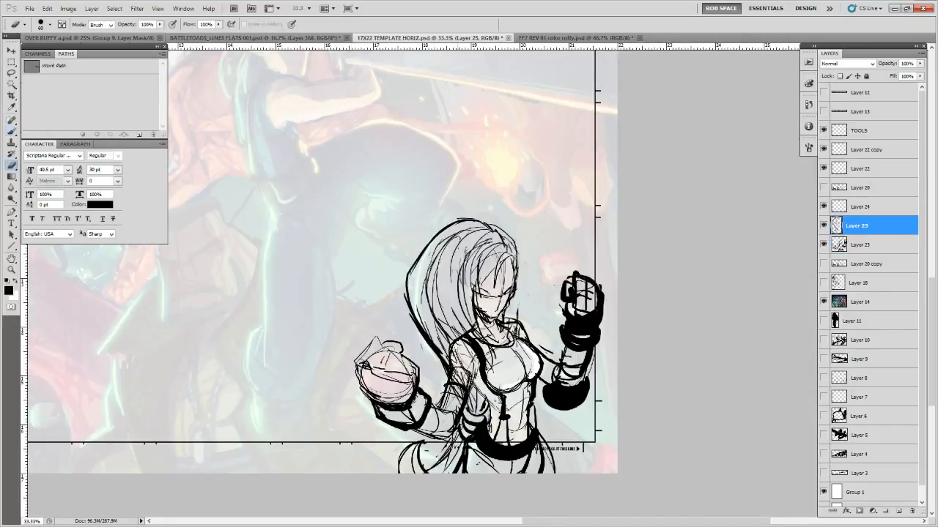
mouse_move(455, 394)
left_mouse_down()
mouse_move(457, 350)
mouse_move(458, 412)
mouse_move(451, 371)
mouse_move(470, 344)
left_mouse_up()
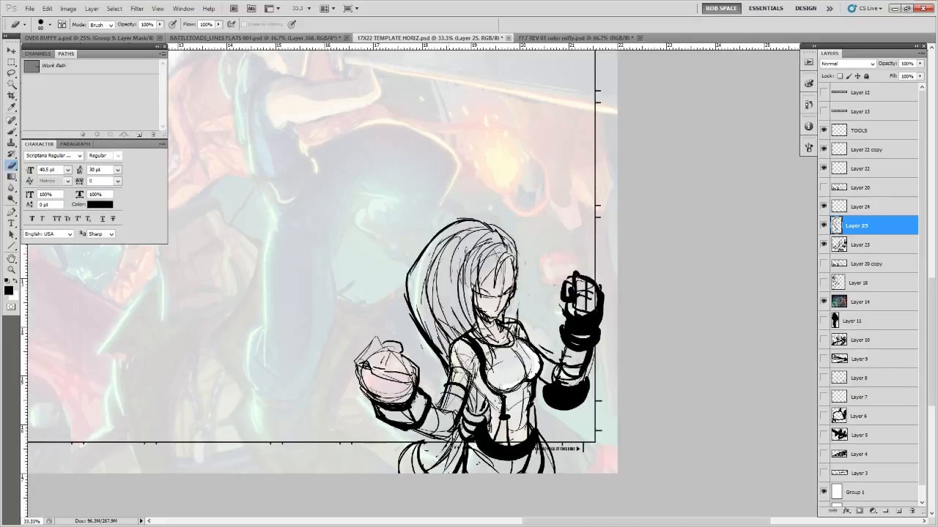
left_click_drag(555, 400, 543, 359)
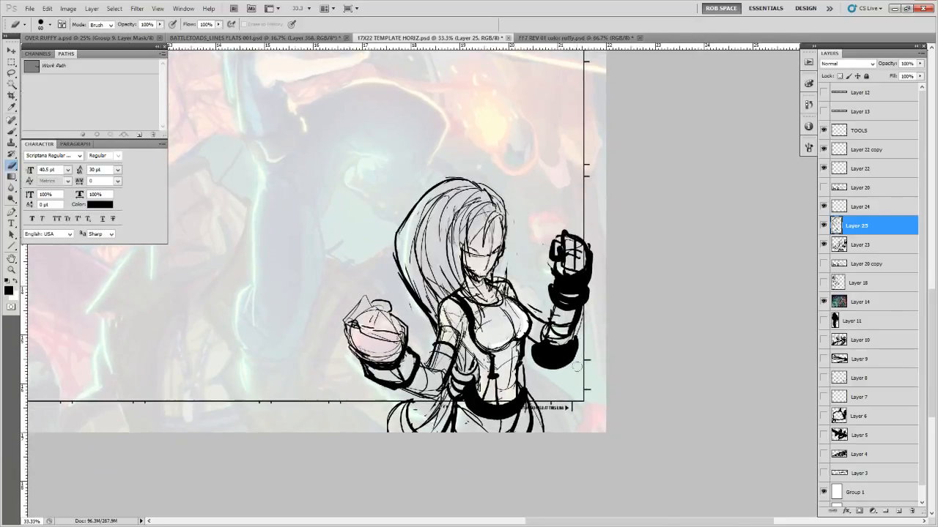
left_click_drag(582, 312, 576, 339)
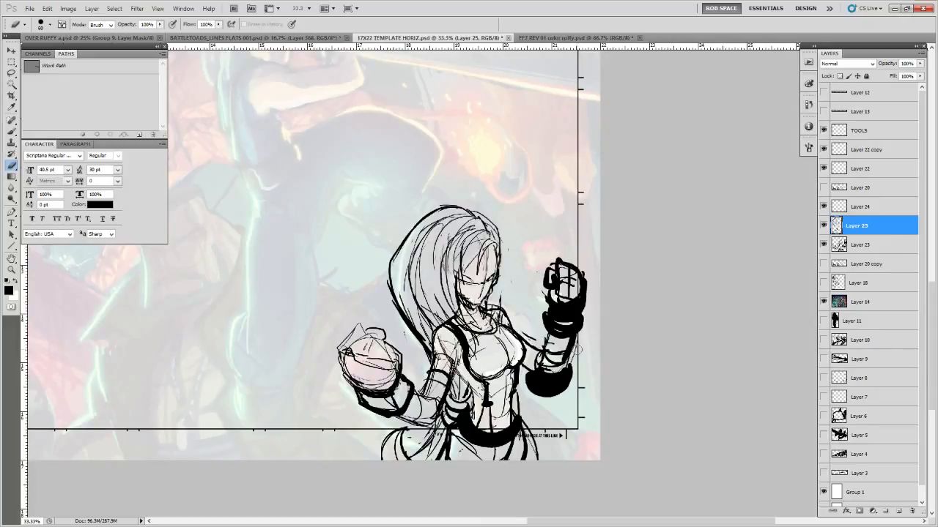
mouse_move(576, 342)
left_mouse_down()
mouse_move(560, 372)
mouse_move(598, 323)
left_mouse_up()
Sketch extra dark strokes at the woman's hip and the outer edge of her skirt on Layer 25
key("b")
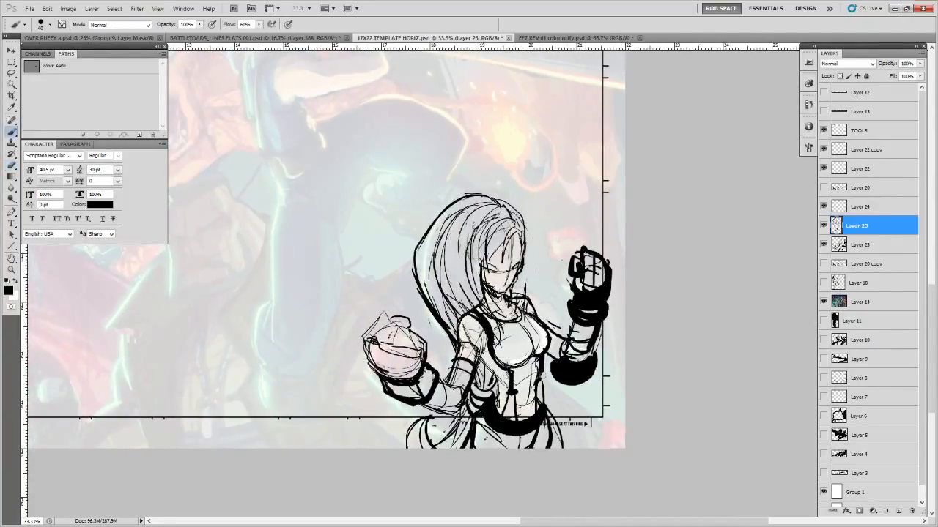
mouse_move(536, 429)
left_mouse_down()
mouse_move(540, 419)
mouse_move(487, 411)
mouse_move(510, 426)
mouse_move(539, 425)
mouse_move(540, 438)
left_mouse_up()
left_click_drag(554, 405, 570, 434)
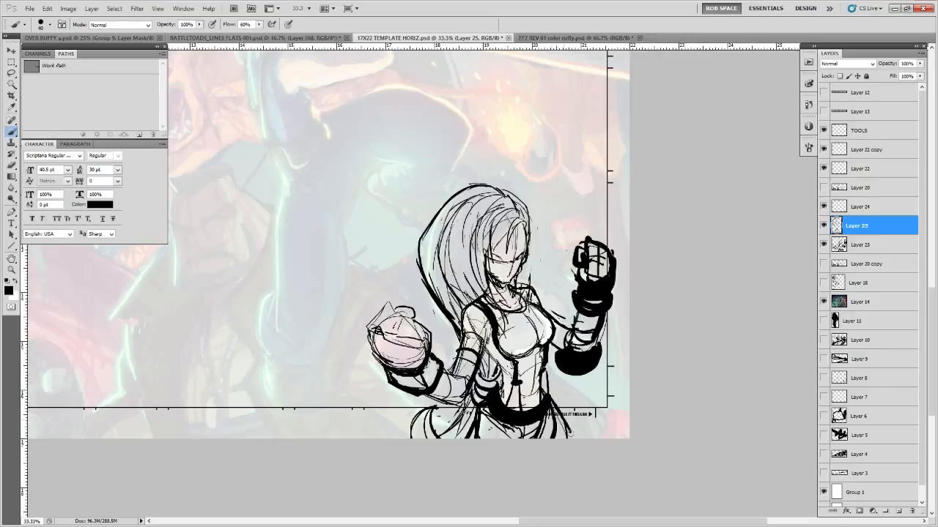
left_click_drag(579, 380, 576, 423)
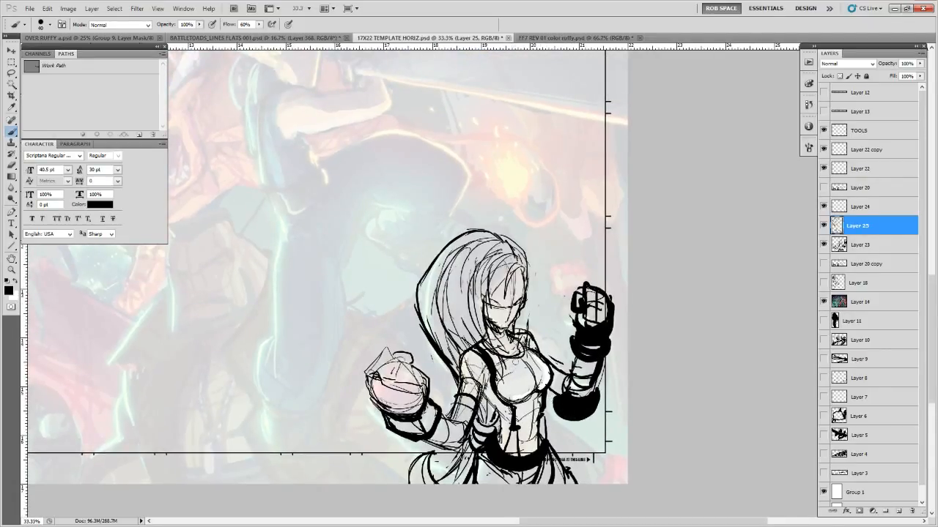
Thicken the woman's shoulder straps and add torso contour lines on Layer 25, undoing the unwanted stroke
mouse_move(494, 365)
left_mouse_down()
mouse_move(521, 348)
mouse_move(530, 357)
mouse_move(520, 361)
mouse_move(531, 358)
left_mouse_up()
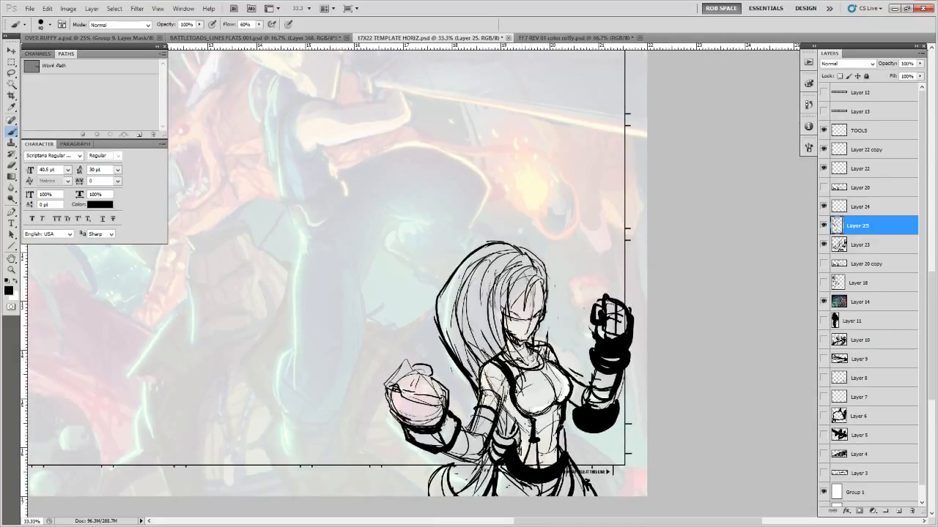
key("e")
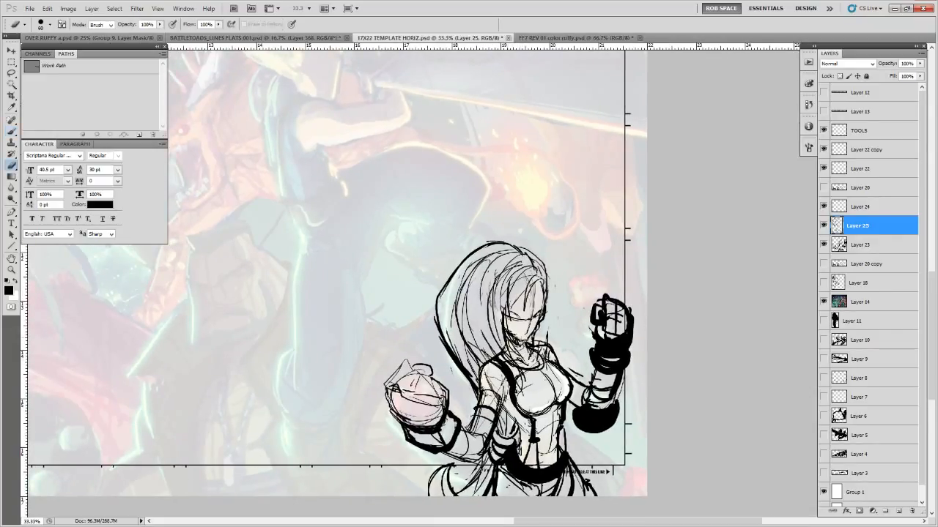
key("b")
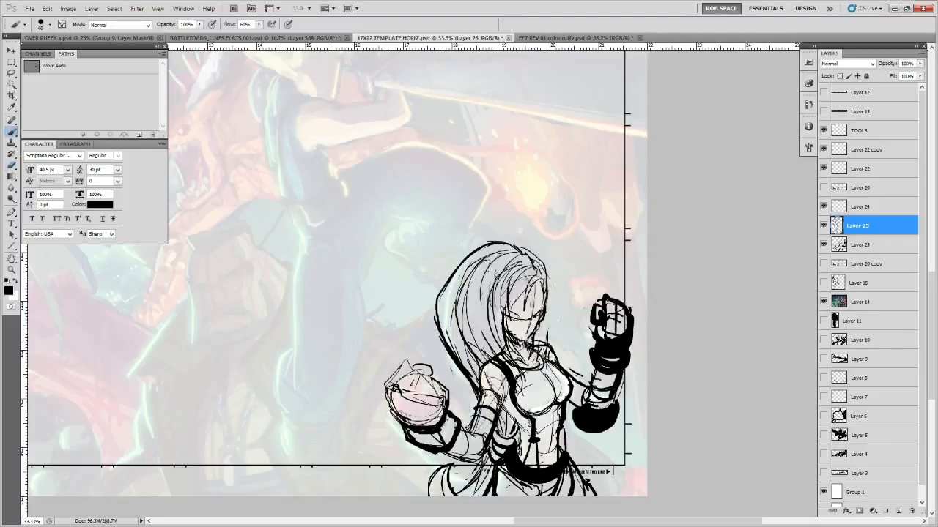
mouse_move(494, 359)
left_mouse_down()
mouse_move(479, 371)
mouse_move(479, 388)
mouse_move(499, 355)
mouse_move(555, 362)
left_mouse_up()
key("ctrl+z")
mouse_move(503, 404)
left_mouse_down()
mouse_move(518, 421)
mouse_move(586, 371)
mouse_move(573, 388)
mouse_move(593, 383)
left_mouse_up()
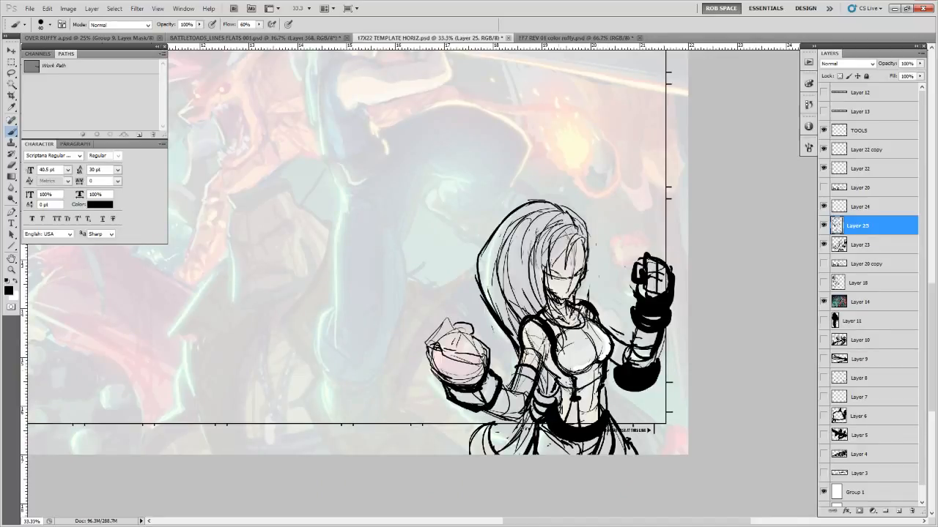
mouse_move(536, 420)
left_mouse_down()
mouse_move(531, 452)
mouse_move(546, 439)
left_mouse_up()
mouse_move(576, 394)
left_mouse_down()
mouse_move(505, 444)
mouse_move(496, 461)
mouse_move(550, 375)
mouse_move(517, 428)
left_mouse_up()
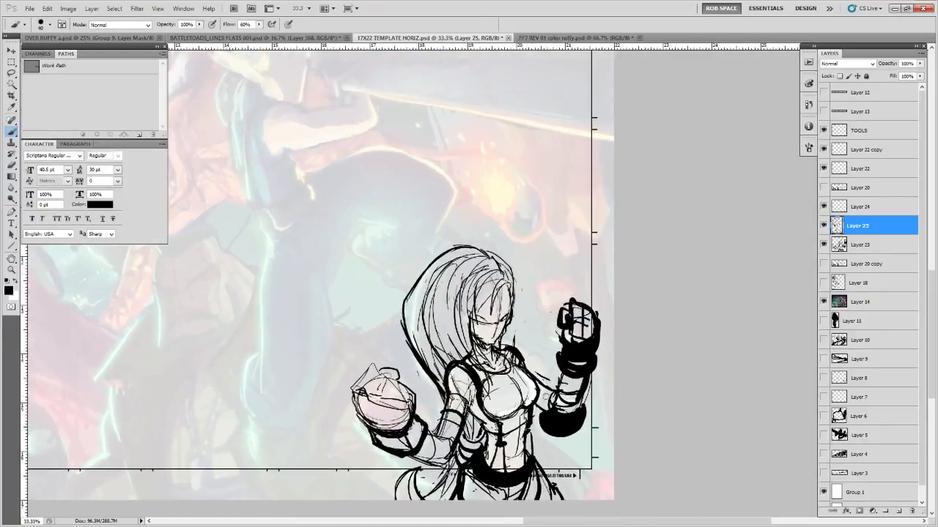
Compare Layer 25 and Layer 23 by toggling their visibility, and merge Layer 25 down into Layer 23
left_click(823, 228)
left_click(823, 227)
left_click_drag(728, 359, 733, 310)
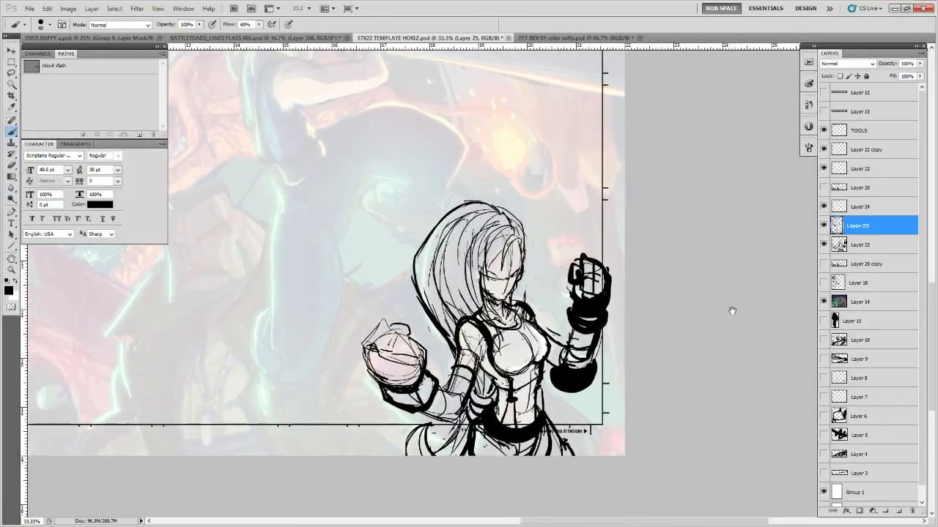
left_click(823, 245)
left_click(823, 245)
key("ctrl+e")
left_click(823, 226)
left_click(823, 226)
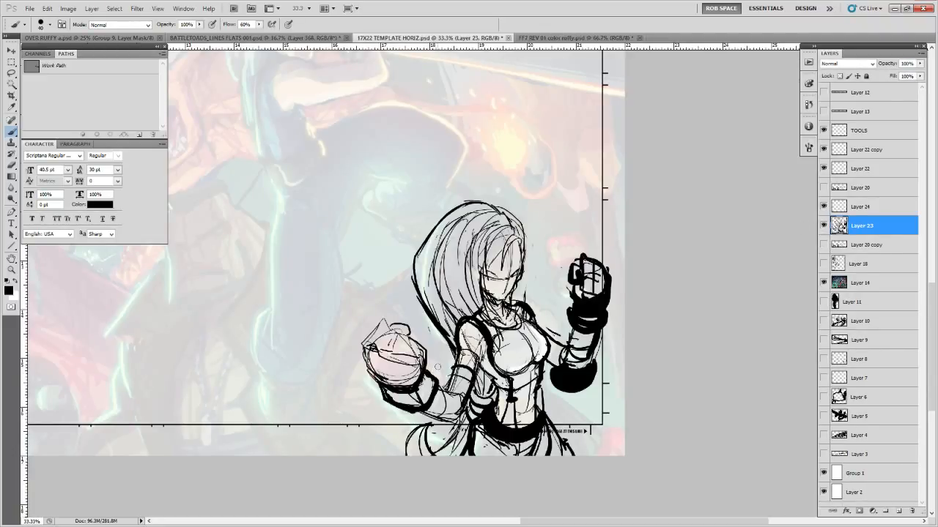
Lasso the woman's lowered fist and glove on Layer 23, scale the selection to 96.15%, and deselect it
key("l")
mouse_move(437, 371)
left_mouse_down()
mouse_move(440, 410)
mouse_move(364, 320)
mouse_move(438, 365)
left_mouse_up()
key("ctrl+t")
left_click_drag(441, 309, 439, 312)
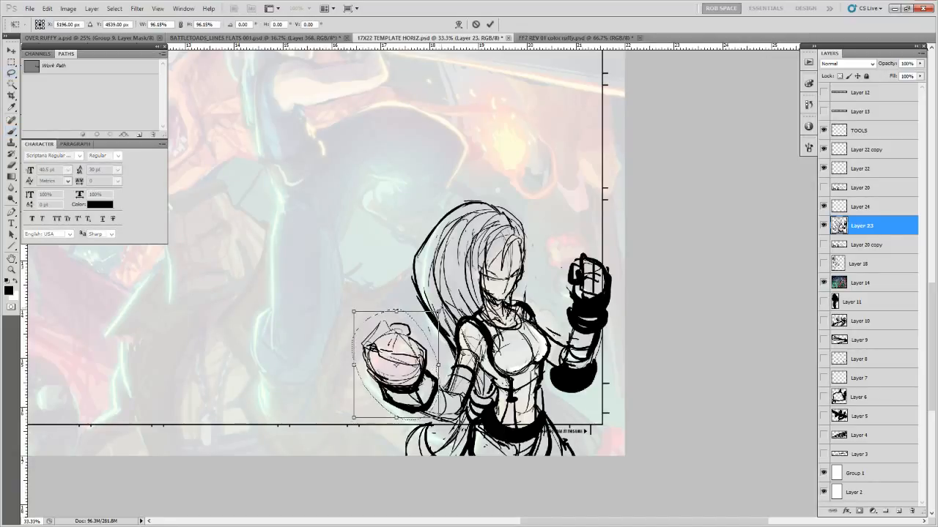
key("Return")
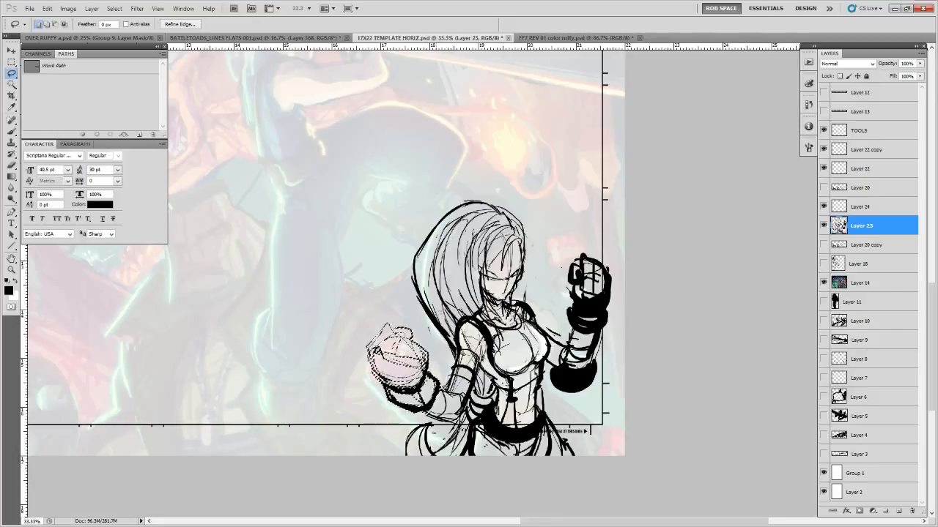
key("ctrl+d")
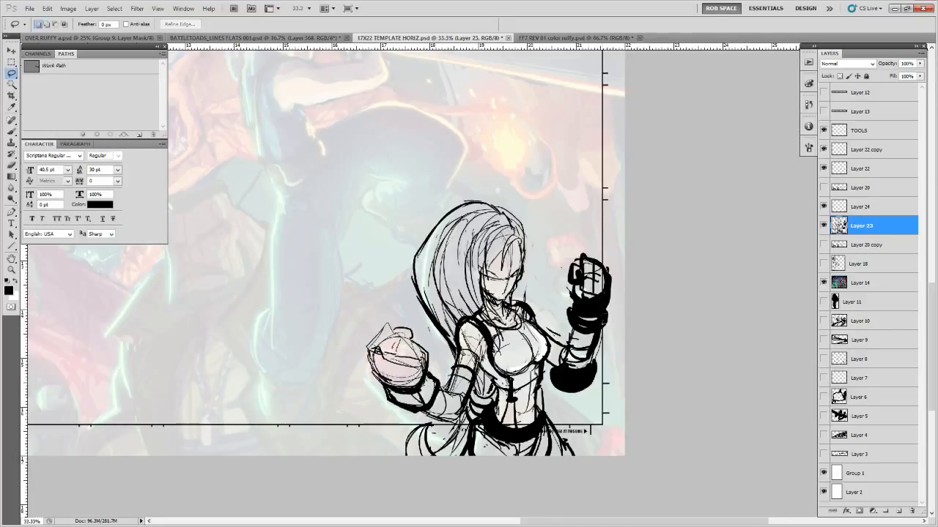
Lasso the woman's raised fist and forearm and warp the upper corner of the selection slightly downward
left_click_drag(621, 271, 616, 289)
left_click(46, 9)
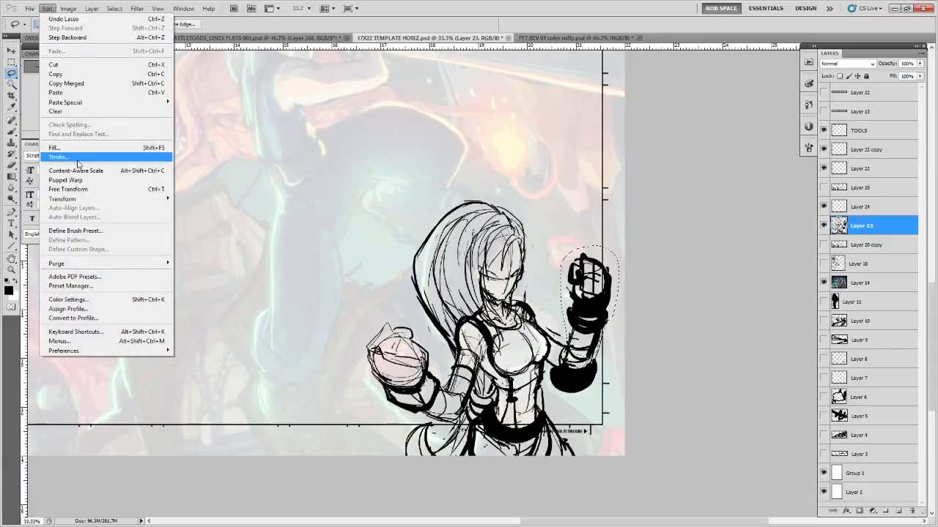
mouse_move(121, 204)
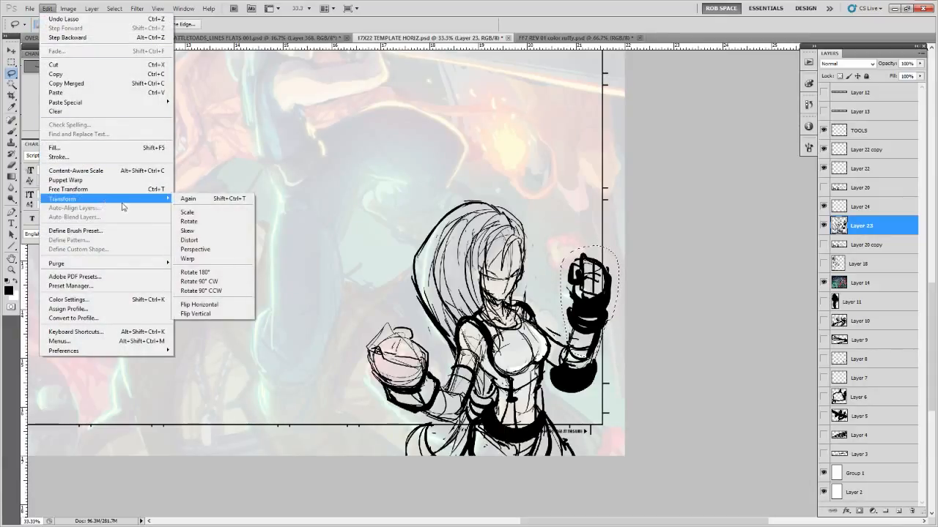
left_click(180, 258)
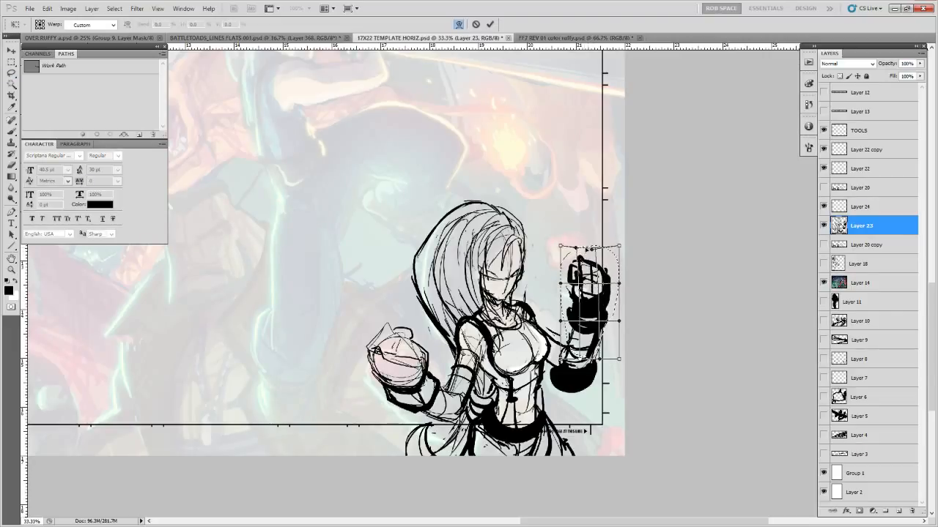
left_click_drag(560, 247, 559, 257)
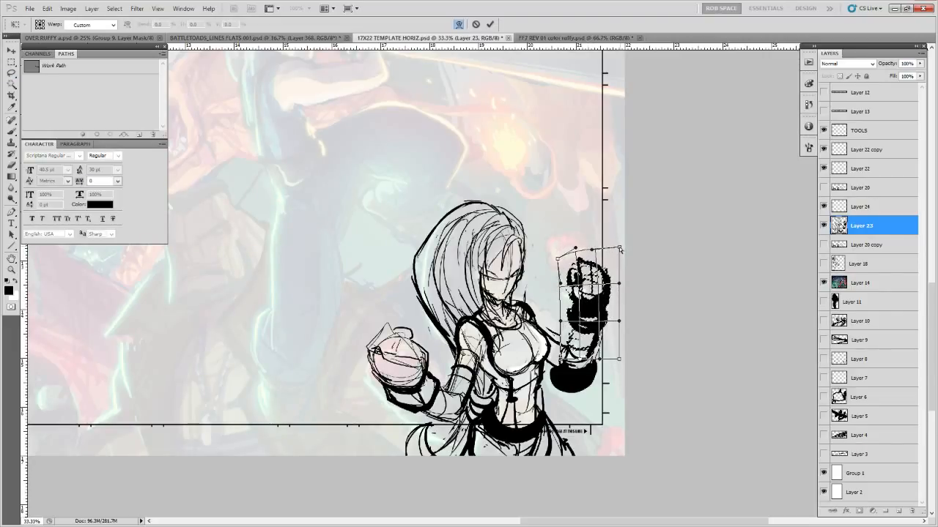
key("Return")
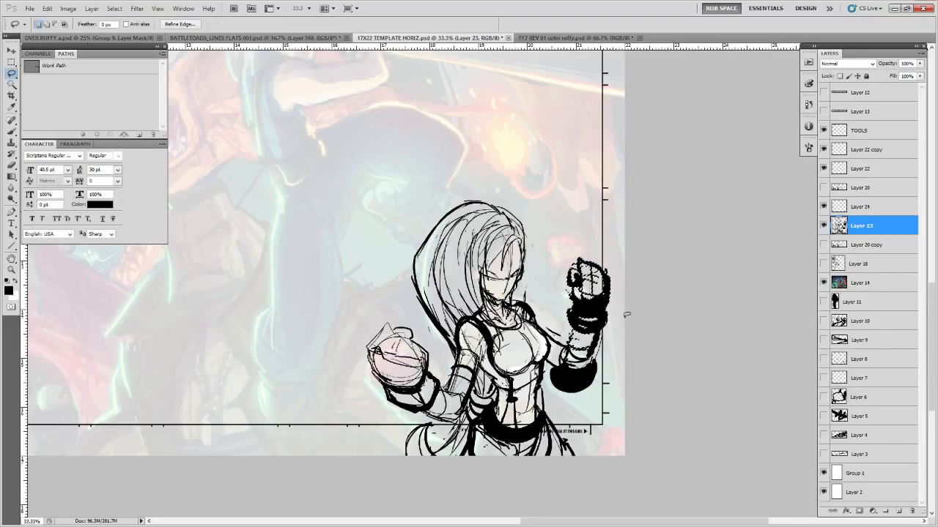
Free-transform the raised fist and forearm with a slight skew of about 1.11° and a height of about 99.52%, and deselect
key("ctrl+t")
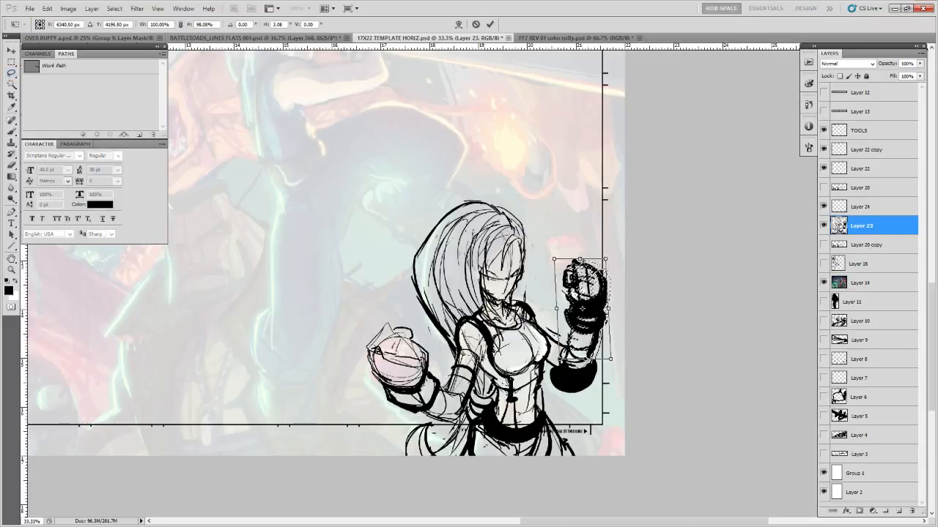
key("ctrl+z")
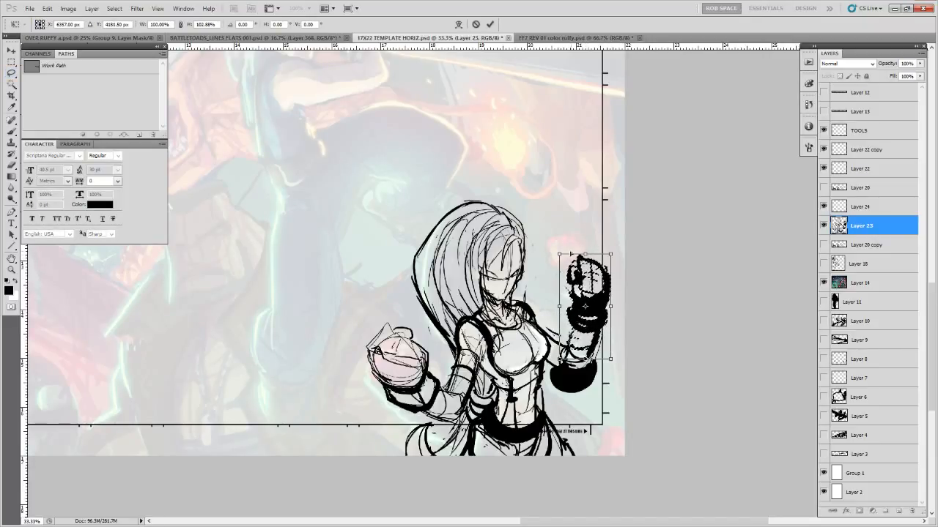
left_click_drag(611, 255, 605, 258)
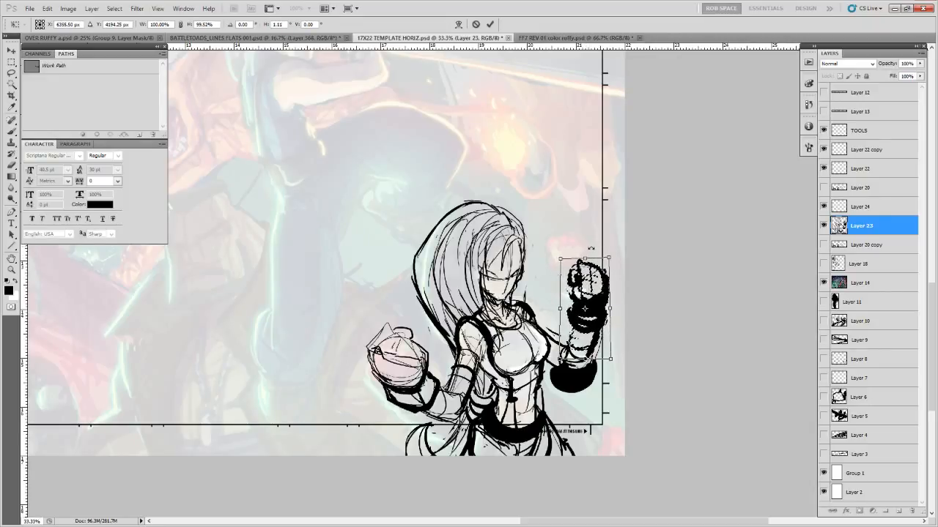
key("Return")
key("l")
scroll(602, 300, "up", 5)
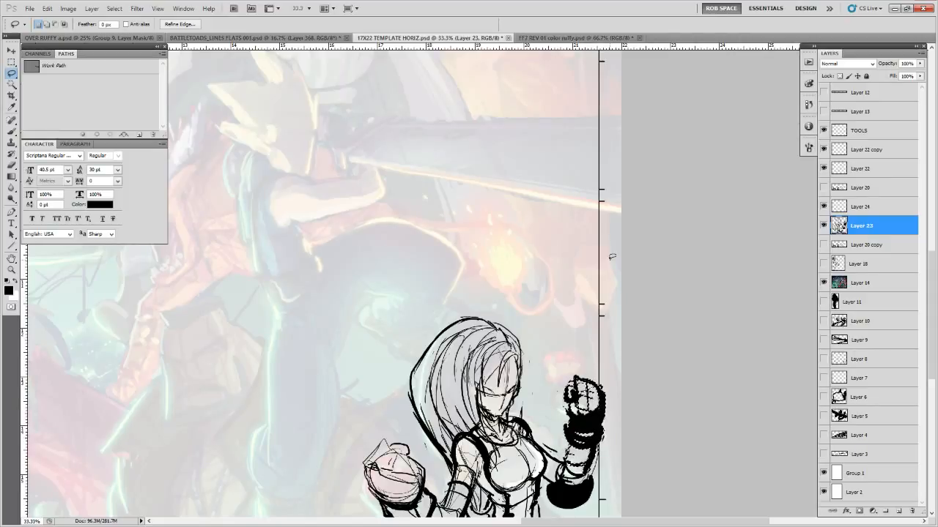
mouse_move(606, 392)
left_mouse_down()
mouse_move(632, 314)
mouse_move(640, 342)
left_mouse_up()
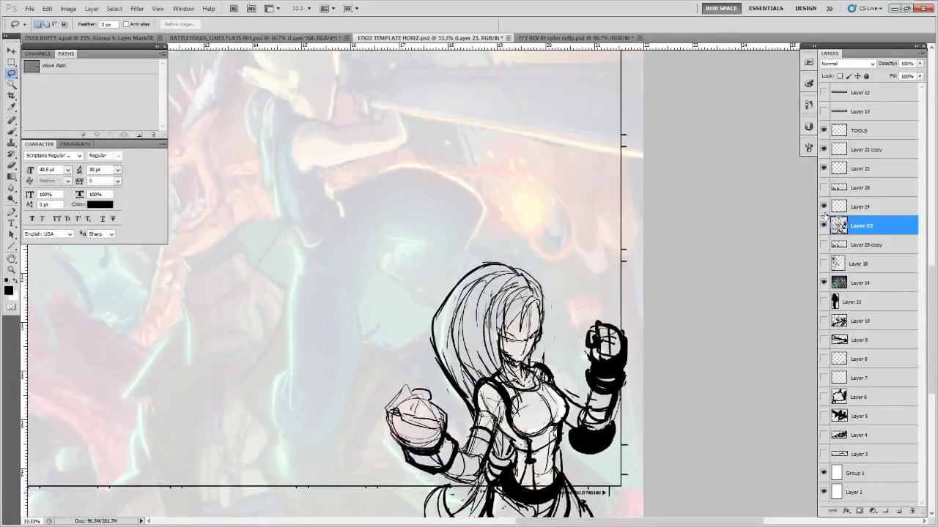
Show Layer 20 copy and move Layer 23 above Layer 24 in the layer stack, toggling Layer 24 to check it
left_click(824, 243)
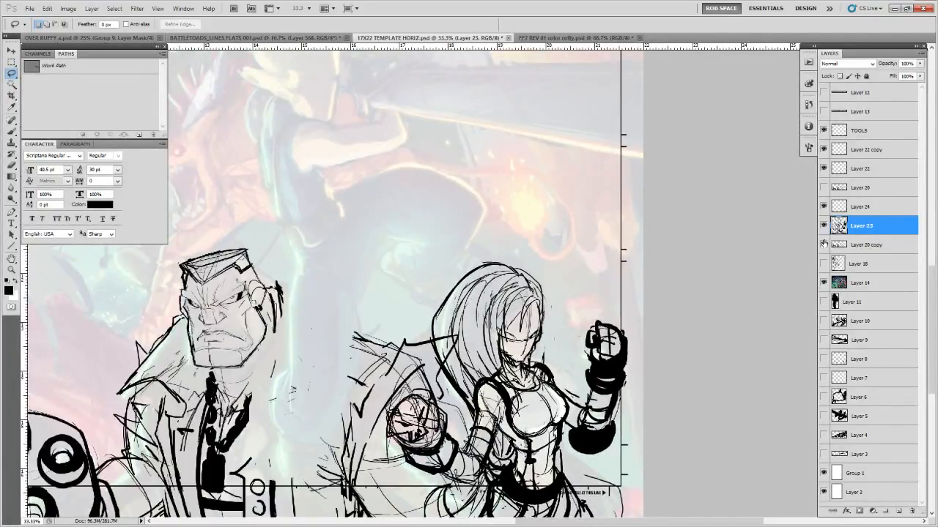
left_click_drag(789, 268, 841, 206)
left_click(824, 225)
left_click(824, 226)
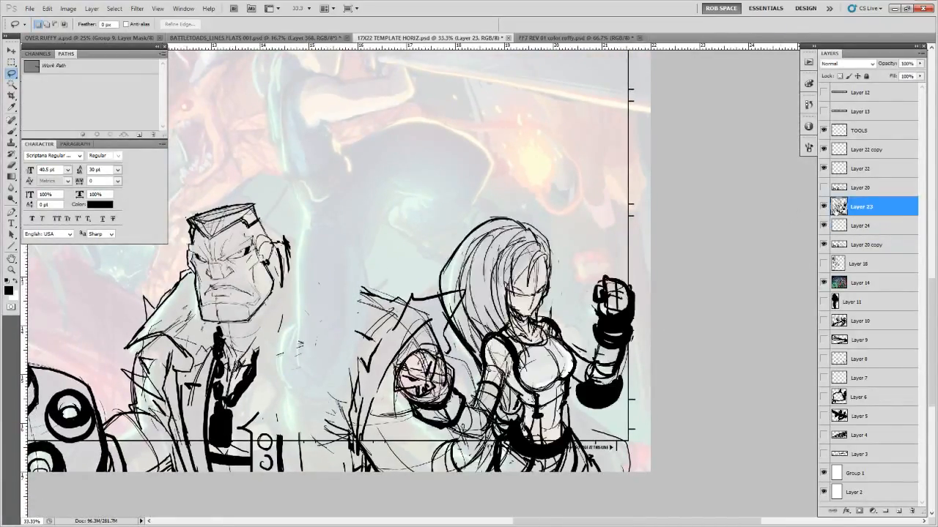
Hide and select Layer 24, check Layer 23 by toggling it, and show the leaping swordsman on Layer 18
left_click(824, 225)
left_click(839, 227)
key("b")
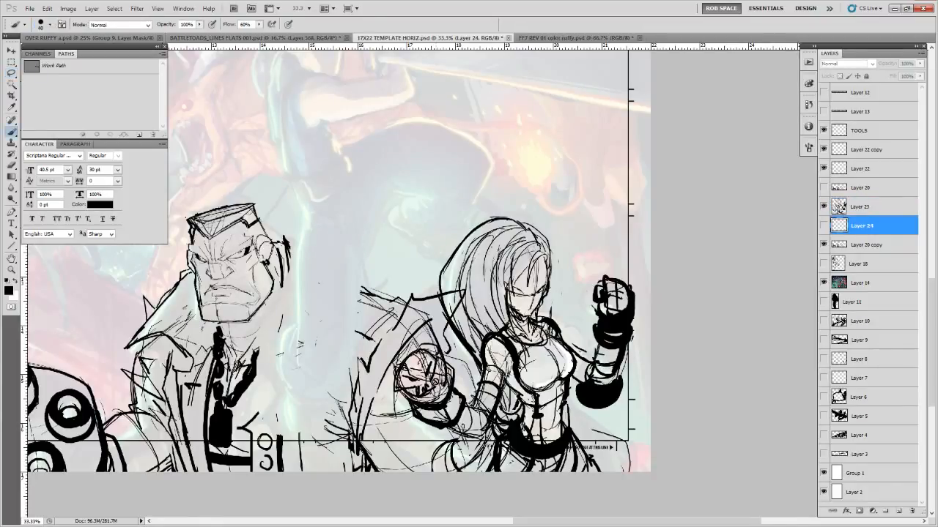
left_click(824, 208)
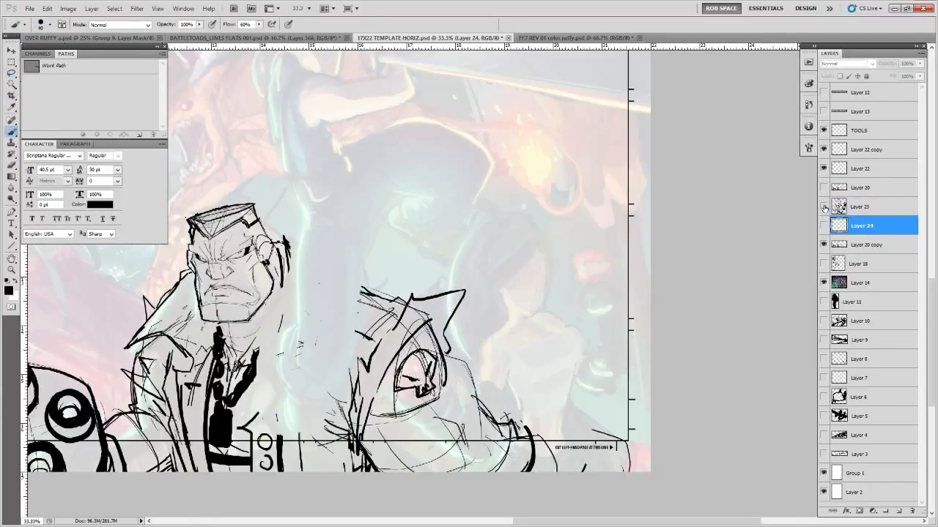
left_click(824, 208)
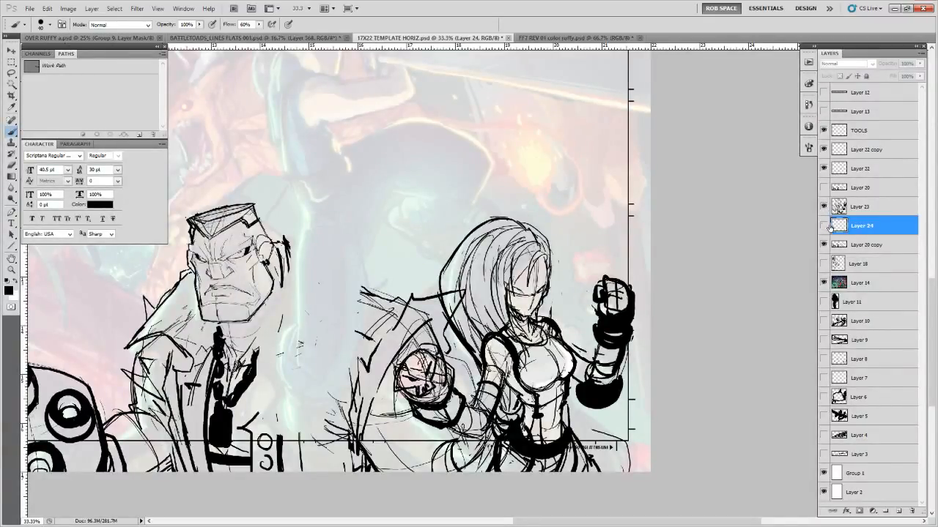
left_click(824, 263)
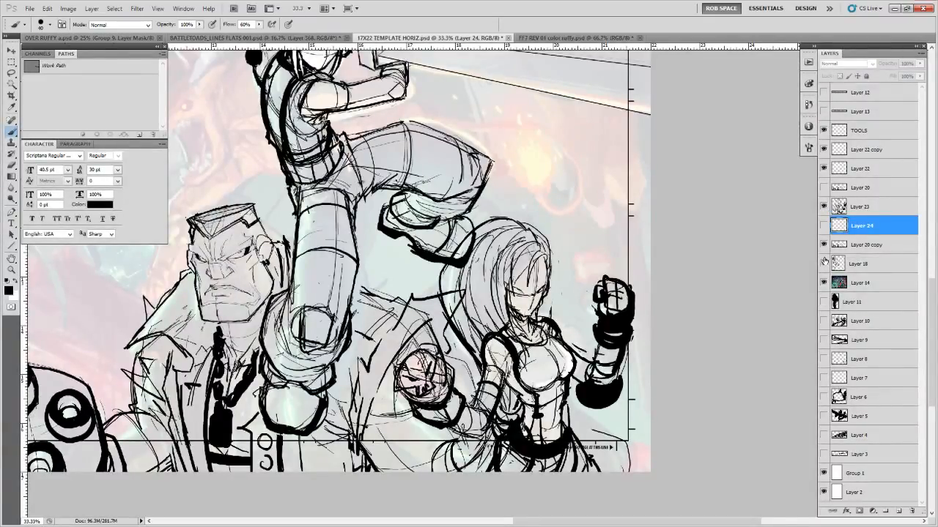
left_click_drag(627, 308, 780, 302)
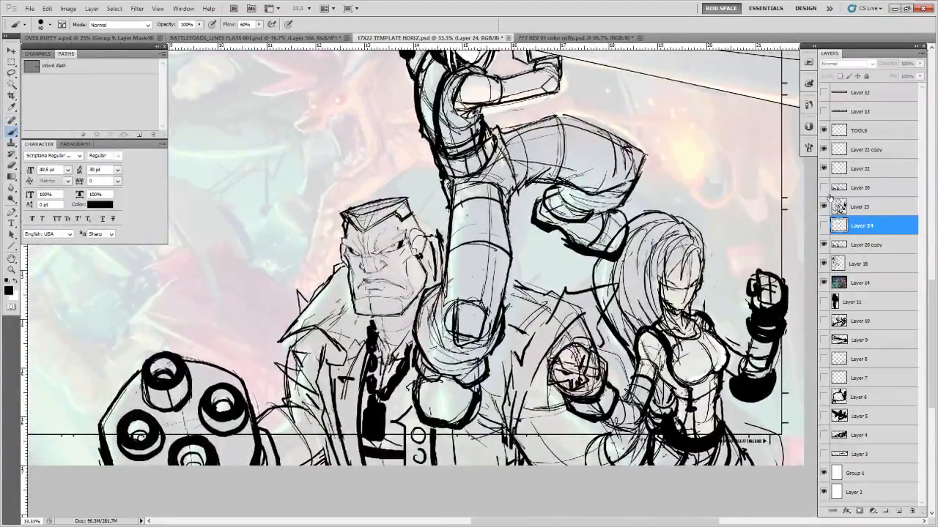
left_click_drag(707, 294, 704, 295)
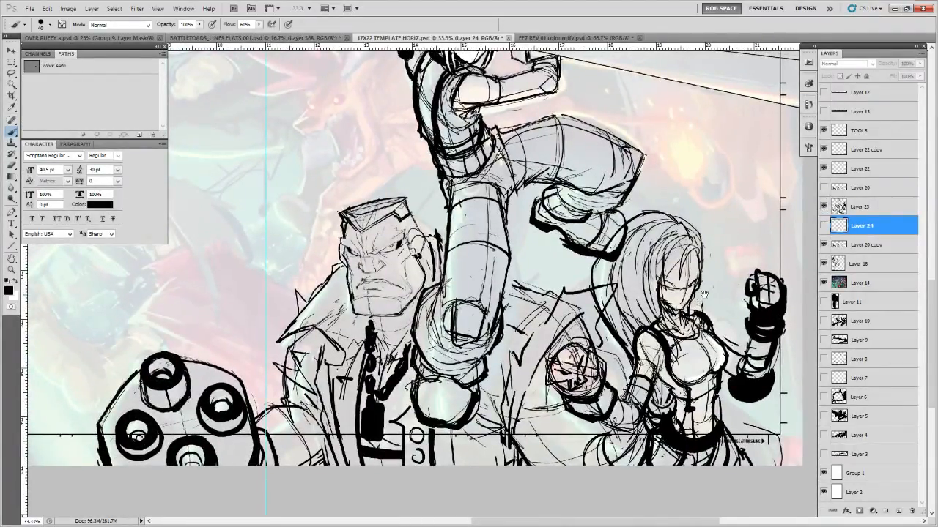
Check Layer 20 copy by toggling its visibility, and add a layer mask to it
left_click(824, 245)
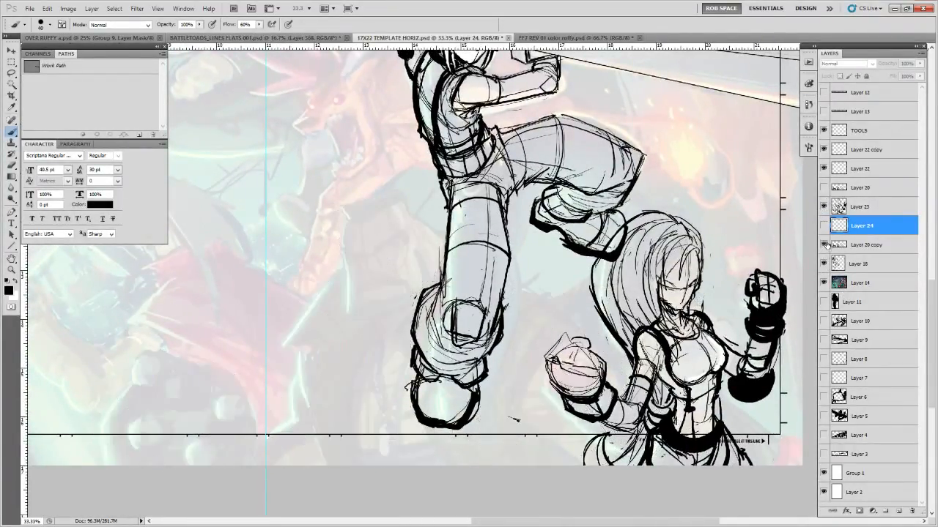
left_click(824, 244)
left_click(865, 244)
key("v")
mouse_move(640, 328)
left_mouse_down()
mouse_move(618, 329)
mouse_move(638, 327)
mouse_move(637, 351)
mouse_move(590, 337)
left_mouse_up()
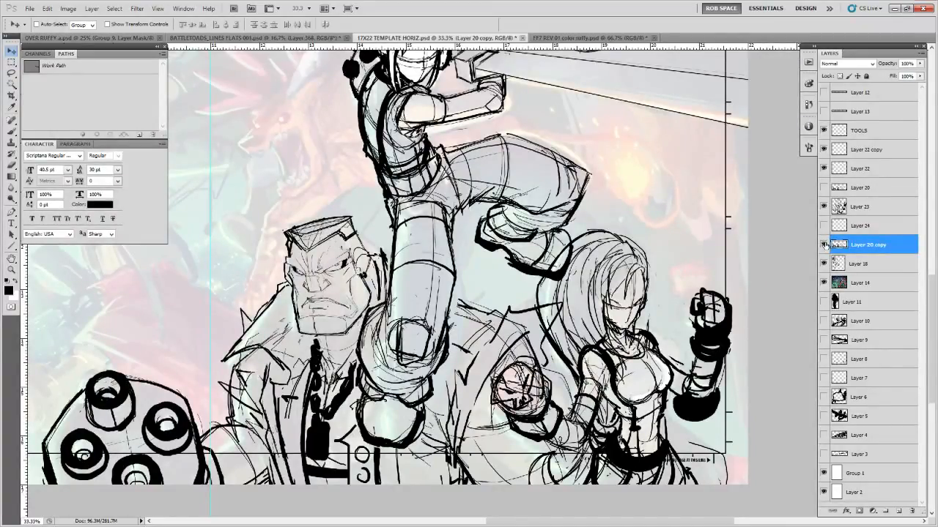
left_click(824, 245)
left_click(824, 244)
left_click(859, 511)
key("b")
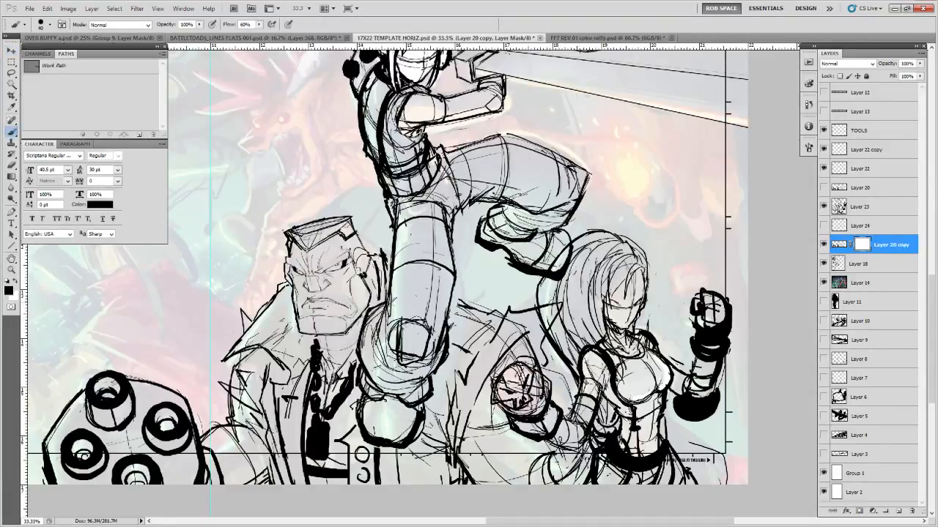
Paint on the Layer 20 copy mask to hide the big man's sketch lines that cross the woman's lowered fist and arm
mouse_move(522, 387)
left_mouse_down()
mouse_move(517, 370)
mouse_move(531, 406)
mouse_move(498, 375)
mouse_move(518, 368)
mouse_move(498, 394)
left_mouse_up()
mouse_move(521, 365)
left_mouse_down()
mouse_move(535, 375)
mouse_move(530, 362)
mouse_move(538, 388)
mouse_move(523, 402)
left_mouse_up()
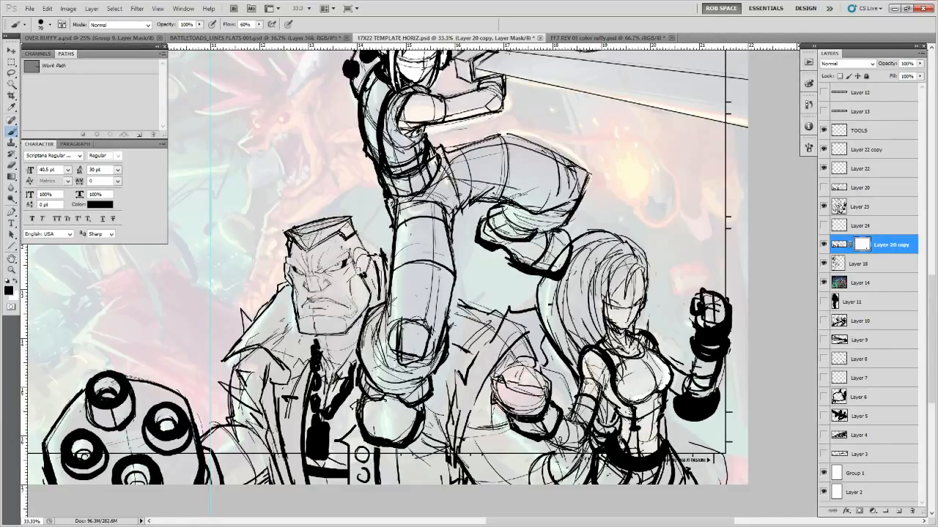
mouse_move(588, 422)
left_mouse_down()
mouse_move(513, 382)
mouse_move(502, 390)
mouse_move(512, 353)
mouse_move(507, 431)
mouse_move(469, 424)
mouse_move(521, 394)
left_mouse_up()
mouse_move(523, 438)
left_mouse_down()
mouse_move(529, 425)
mouse_move(539, 432)
left_mouse_up()
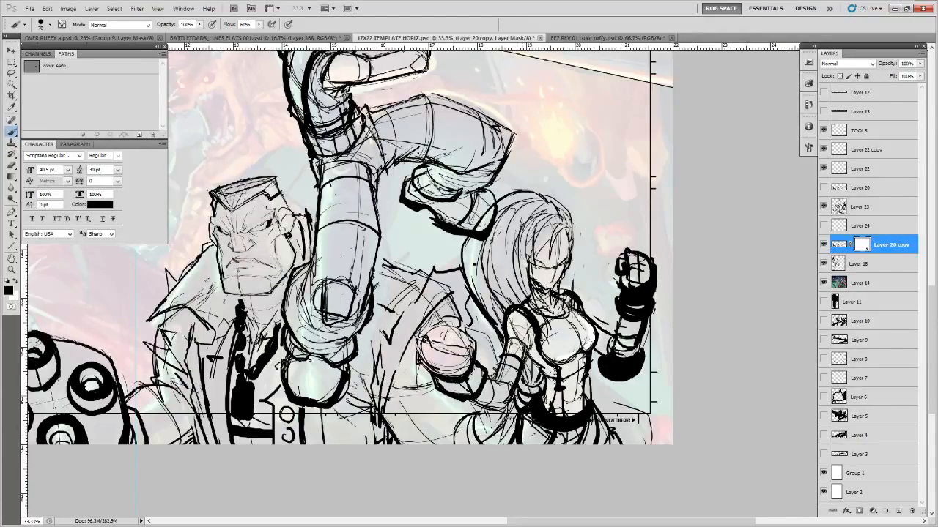
left_click_drag(587, 346, 583, 371)
mouse_move(560, 427)
left_mouse_down()
mouse_move(572, 387)
mouse_move(587, 382)
mouse_move(619, 388)
mouse_move(613, 412)
left_mouse_up()
mouse_move(468, 334)
left_mouse_down()
mouse_move(462, 302)
mouse_move(472, 307)
mouse_move(477, 372)
left_mouse_up()
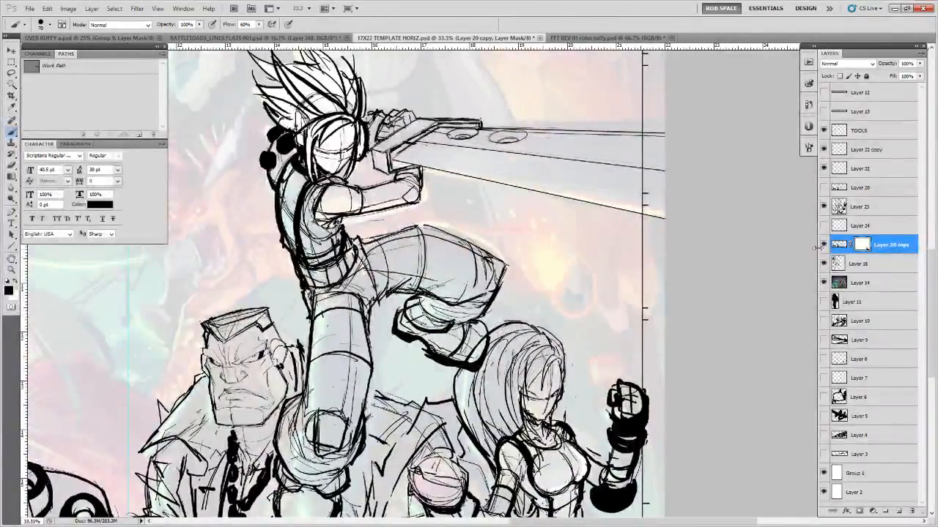
Compare Layer 20 copy, Layer 18 and Layer 23 by toggling the visibility of each
left_click(824, 244)
left_click(824, 244)
left_click(823, 262)
left_click(823, 263)
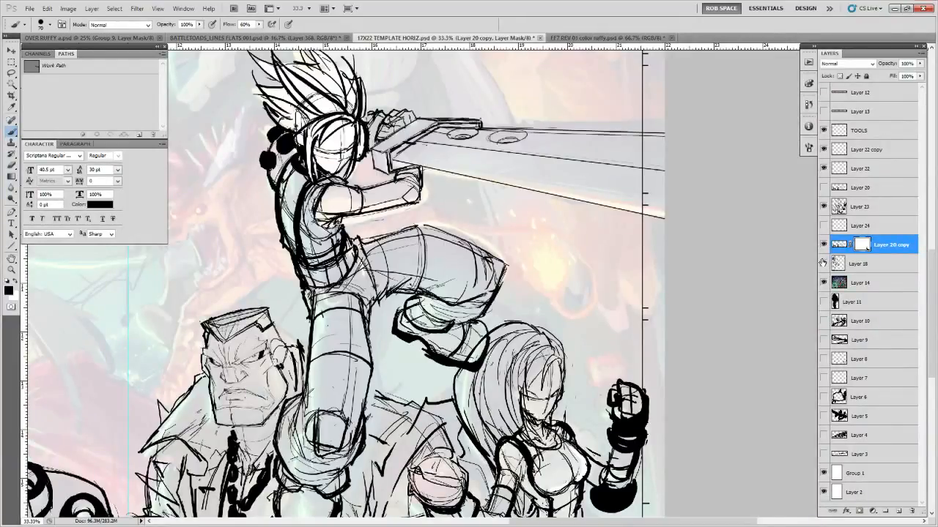
left_click(823, 206)
left_click(824, 207)
Add a layer mask to Layer 23 and paint out the woman's hair lines that overlap the swordsman's raised boot
left_click(843, 205)
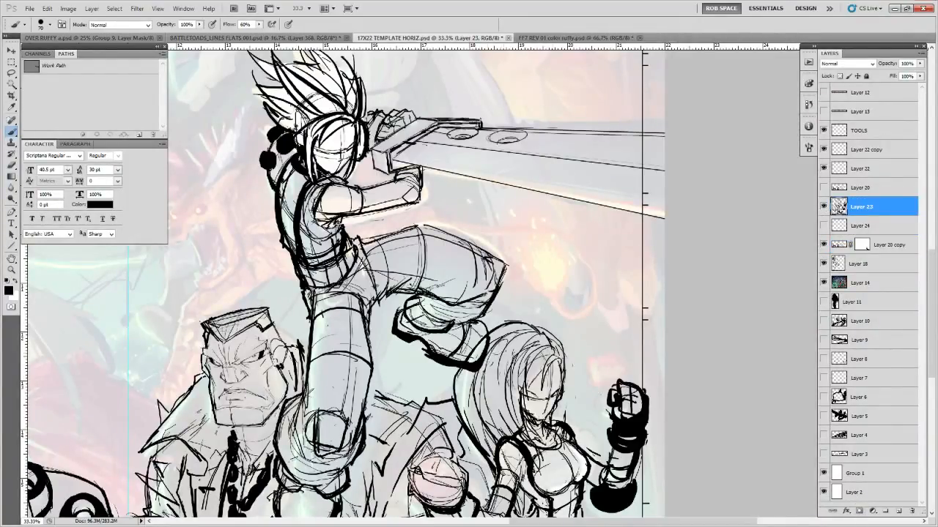
left_click(858, 511)
mouse_move(476, 350)
left_mouse_down()
mouse_move(468, 359)
mouse_move(481, 341)
left_mouse_up()
left_click_drag(536, 365, 508, 344)
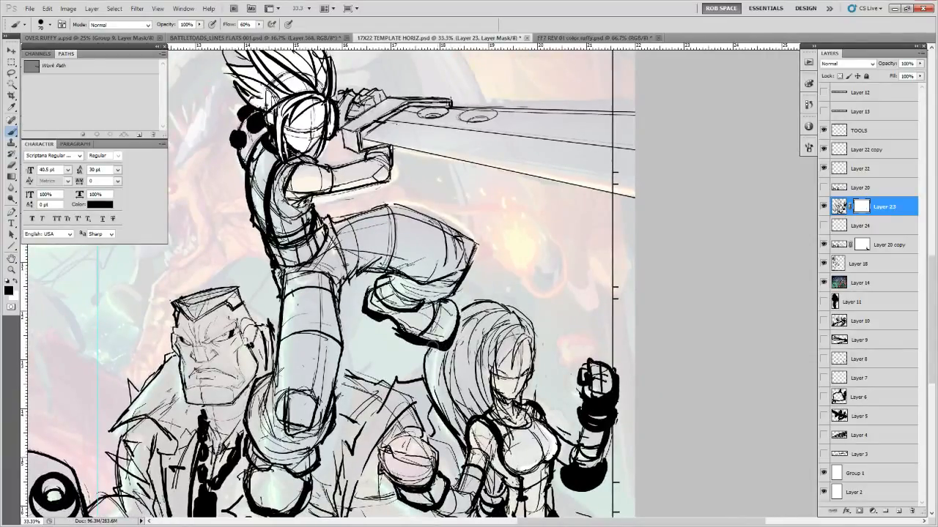
left_click_drag(431, 347, 473, 318)
left_click_drag(520, 363, 607, 324)
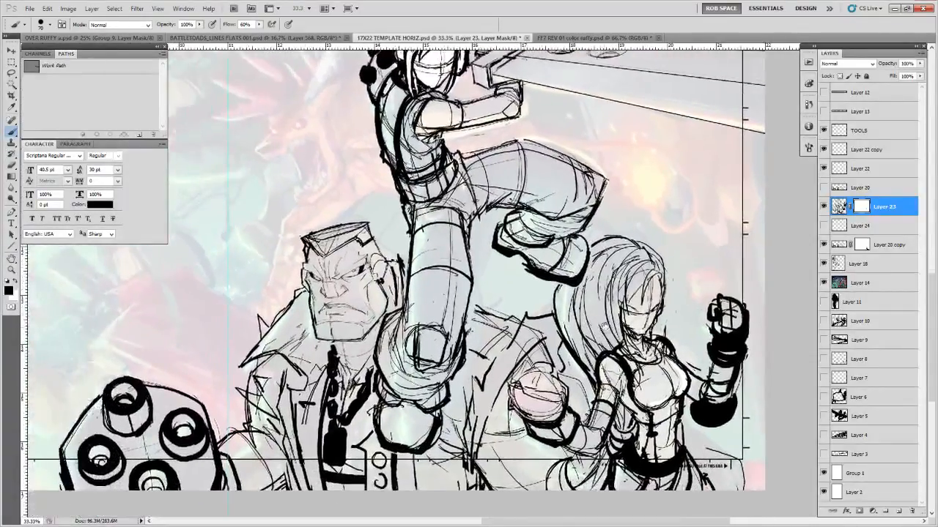
left_click_drag(705, 390, 613, 380)
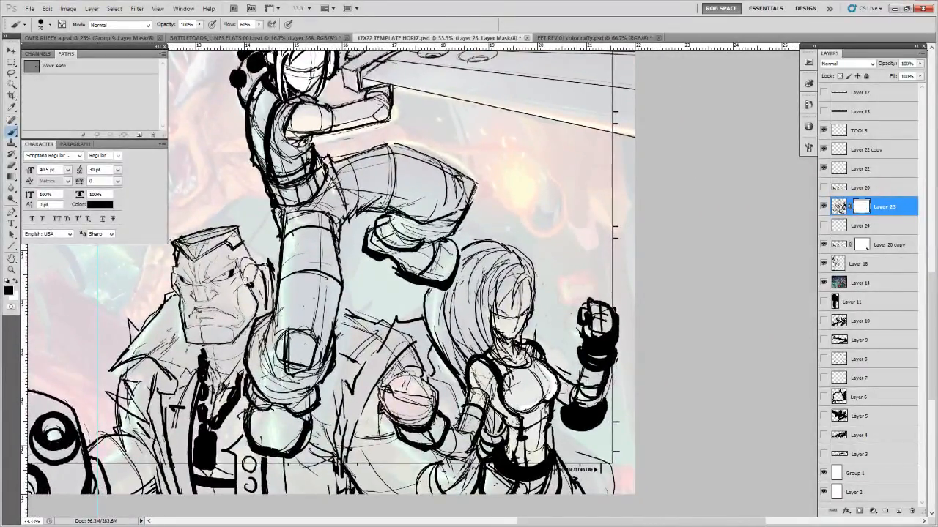
left_click_drag(516, 415, 550, 418)
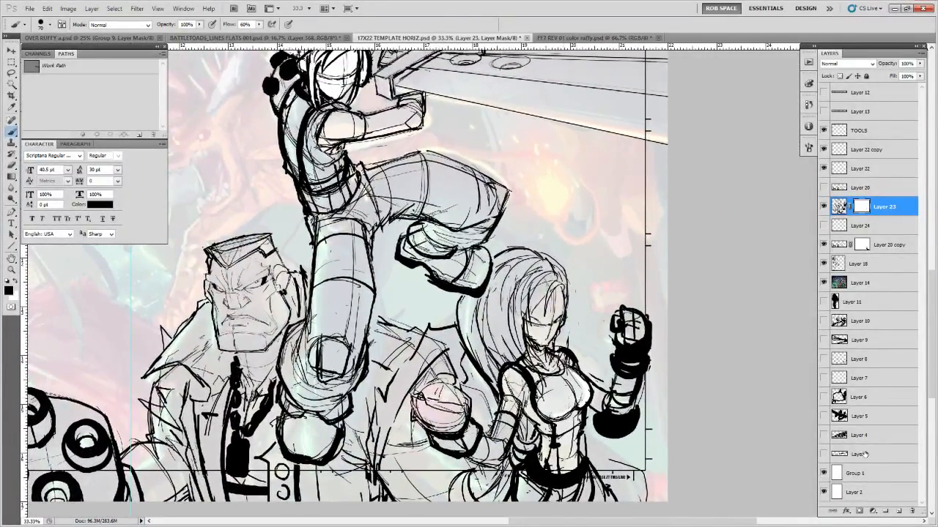
Create a new layer above Layer 23 and brush thicker outlines along the woman's lowered fist and the back of her hair
left_click(899, 511)
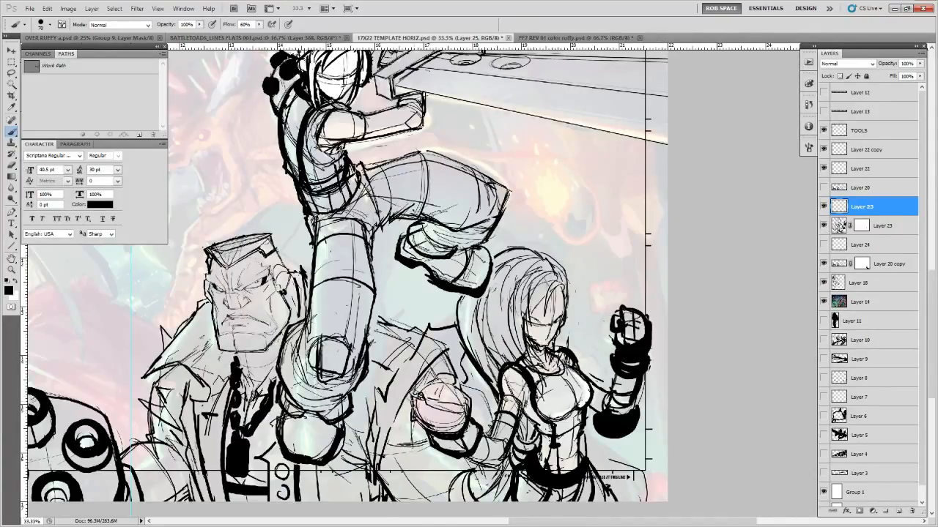
mouse_move(415, 399)
left_mouse_down()
mouse_move(439, 375)
mouse_move(472, 400)
mouse_move(474, 419)
mouse_move(460, 423)
mouse_move(413, 408)
mouse_move(444, 436)
left_mouse_up()
left_click_drag(645, 401, 569, 434)
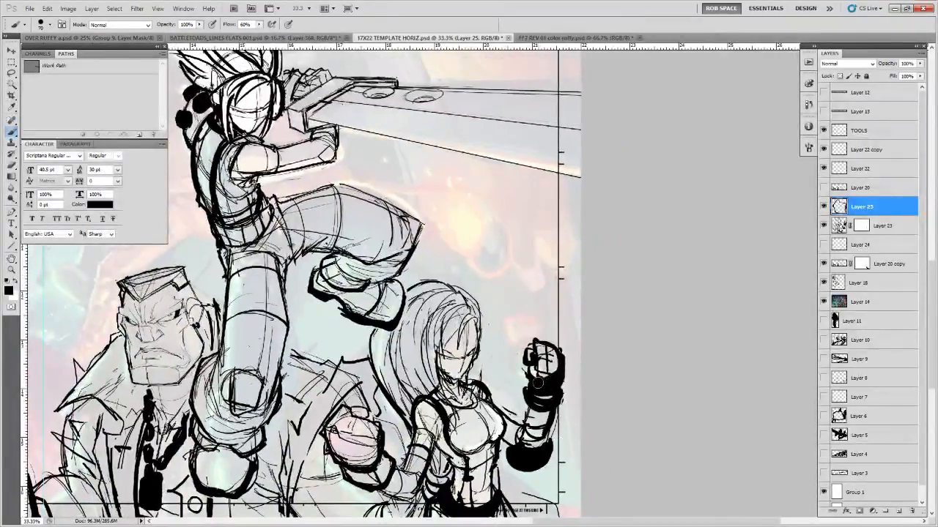
left_click_drag(504, 358, 541, 357)
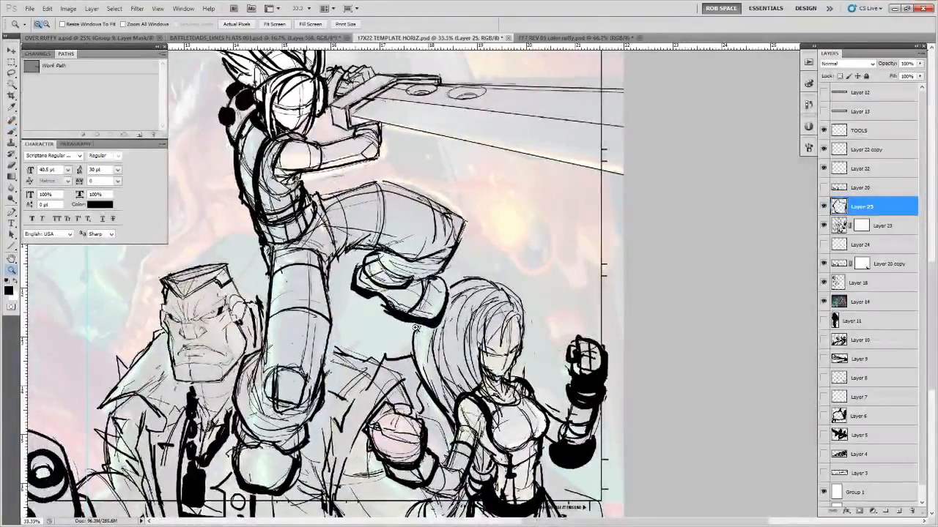
key("b")
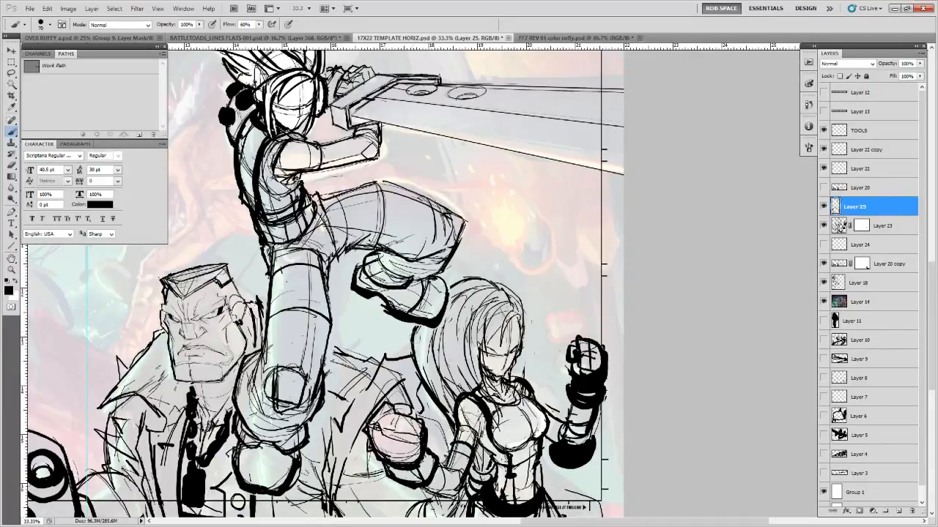
left_click_drag(415, 337, 577, 344)
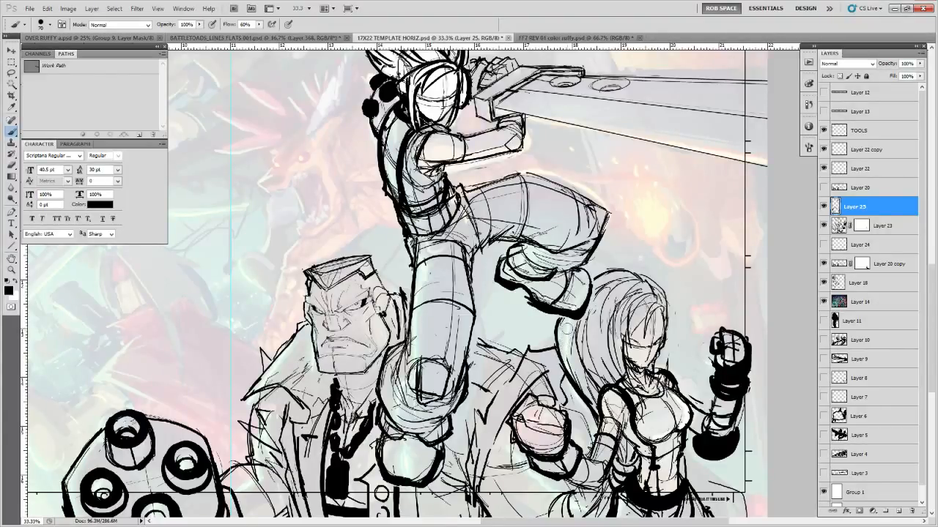
Examine the whole poster composition and the character group, and compare it with Layer 23 hidden and shown
key("z")
left_click(572, 326, "alt")
left_click(576, 325, "alt")
left_click(576, 325)
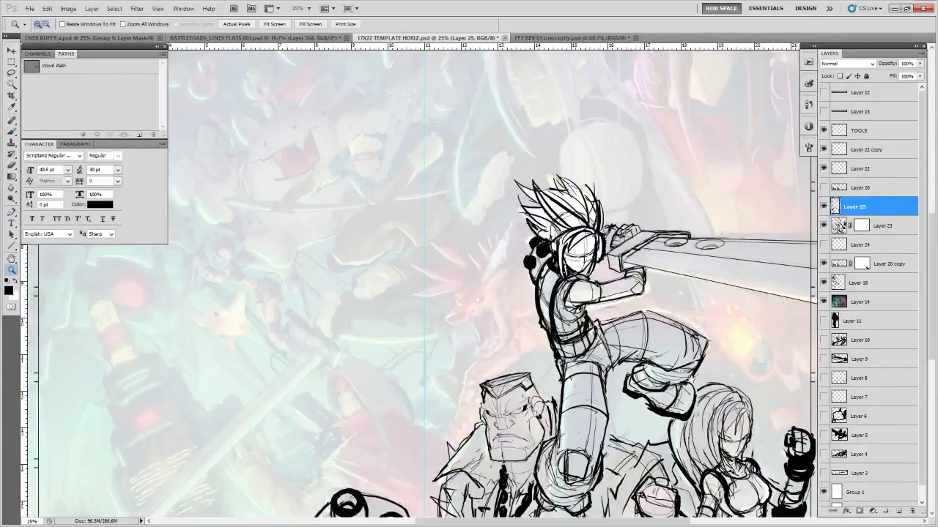
left_click_drag(710, 408, 605, 324)
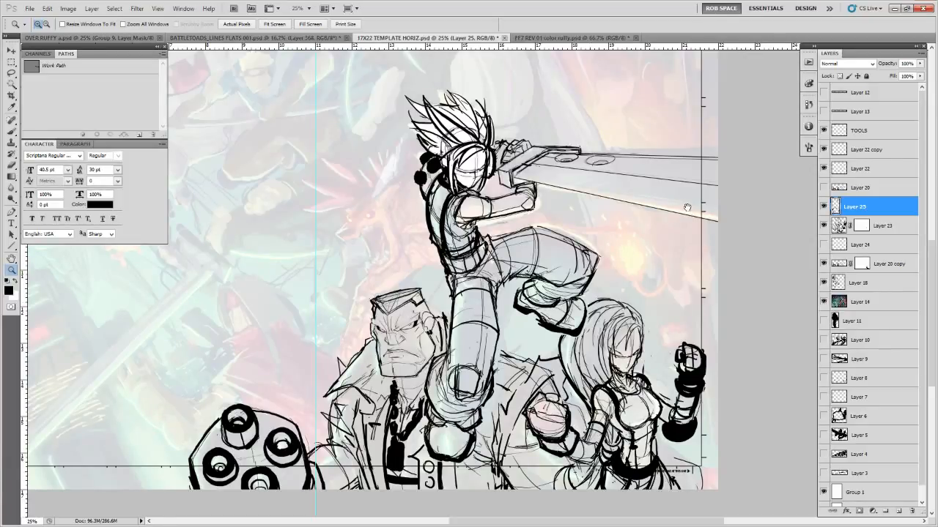
left_click_drag(665, 167, 623, 270)
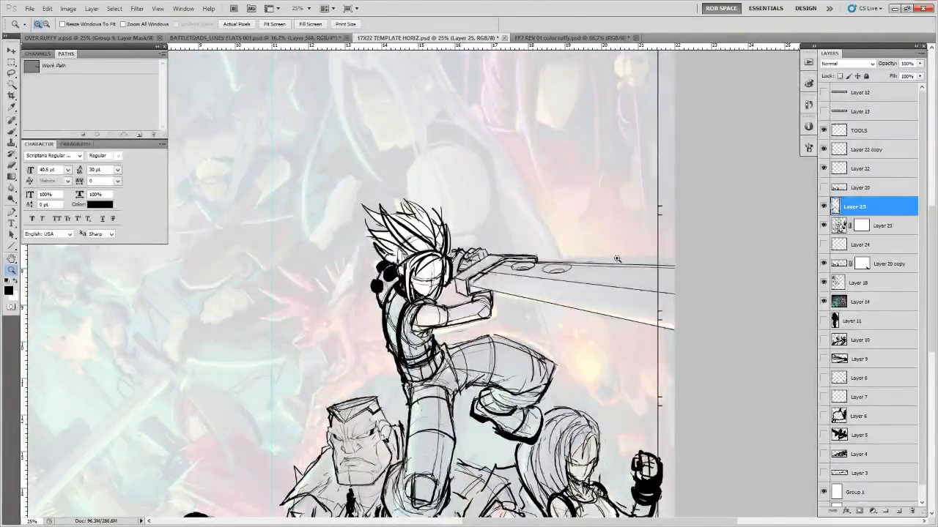
left_click(617, 259, "alt")
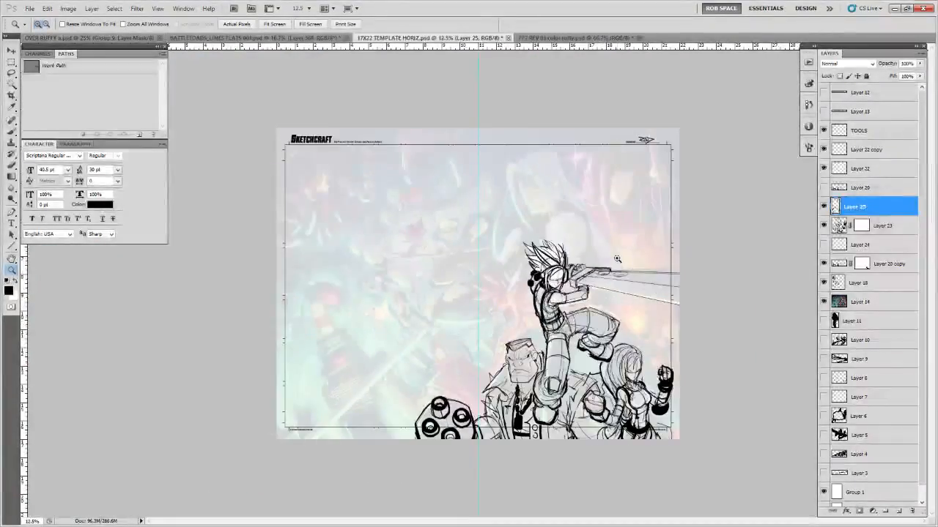
left_click(624, 316)
left_click(654, 323)
left_click_drag(660, 348, 675, 251)
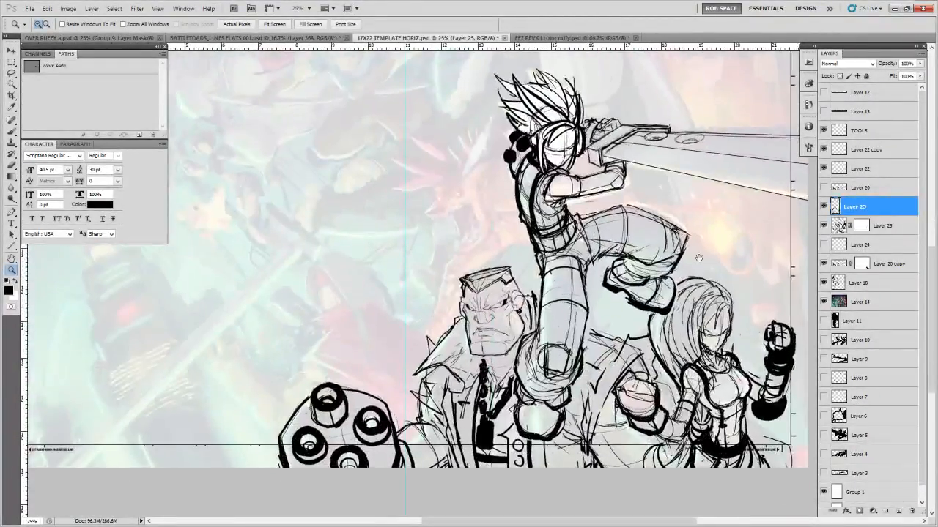
left_click(824, 224)
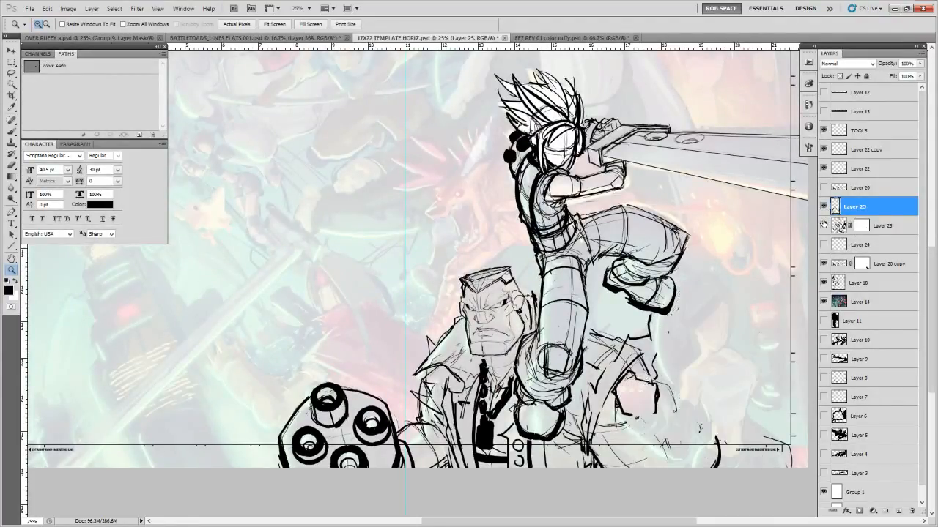
left_click(824, 223)
Select Layer 25 together with Layer 23 and nudge the woman's sketch slightly downward
left_click(889, 225, "shift")
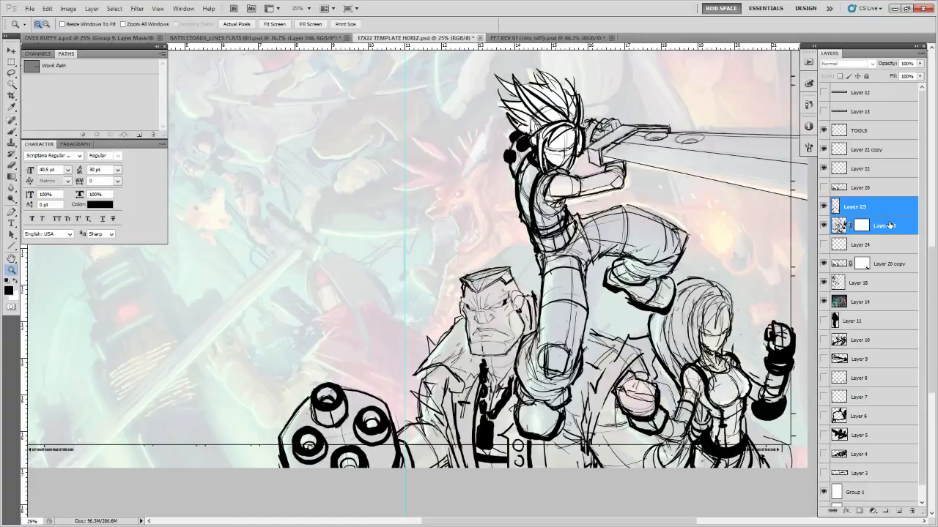
key("v")
key("Down")
key("Down")
key("Down")
key("Down")
key("Down")
key("Down")
key("Down")
key("Down")
key("Down")
key("Down")
key("Down")
key("Down")
key("Down")
key("Down")
key("Down")
key("Down")
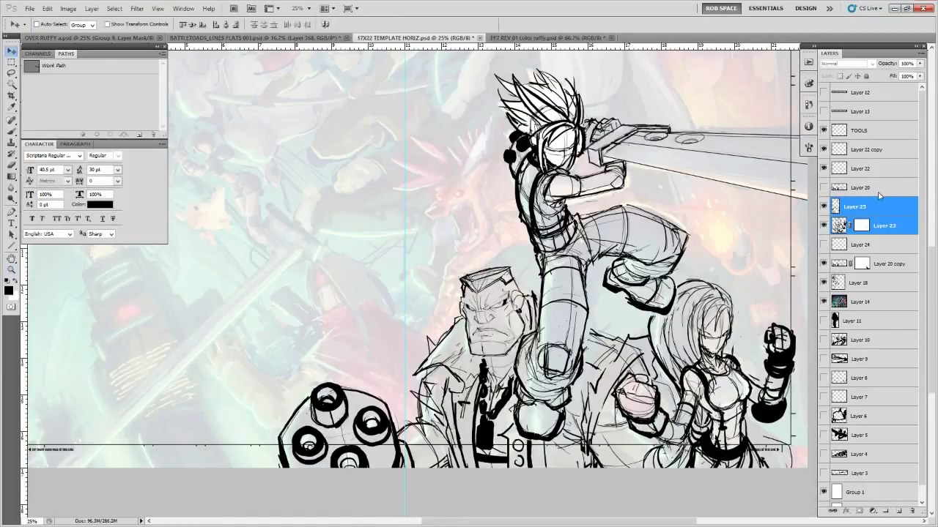
key("Down")
key("Down")
key("Down")
key("Down")
key("Down")
key("Down")
key("Down")
key("Down")
key("Down")
key("Down")
key("Down")
key("Down")
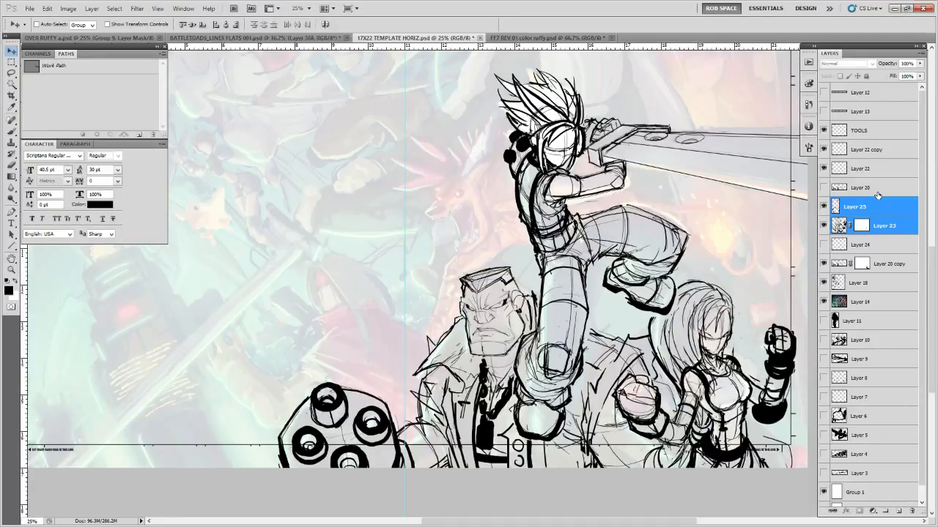
key("Down")
key("Down")
key("Down")
key("Down")
key("Down")
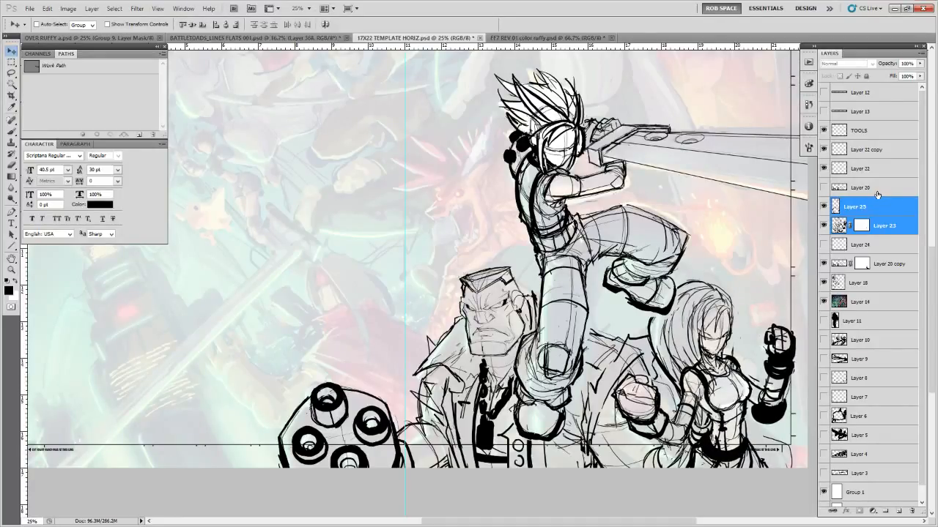
Switch to the Brush tool, check Layer 20 copy hidden and shown, and make its layer mask active
key("b")
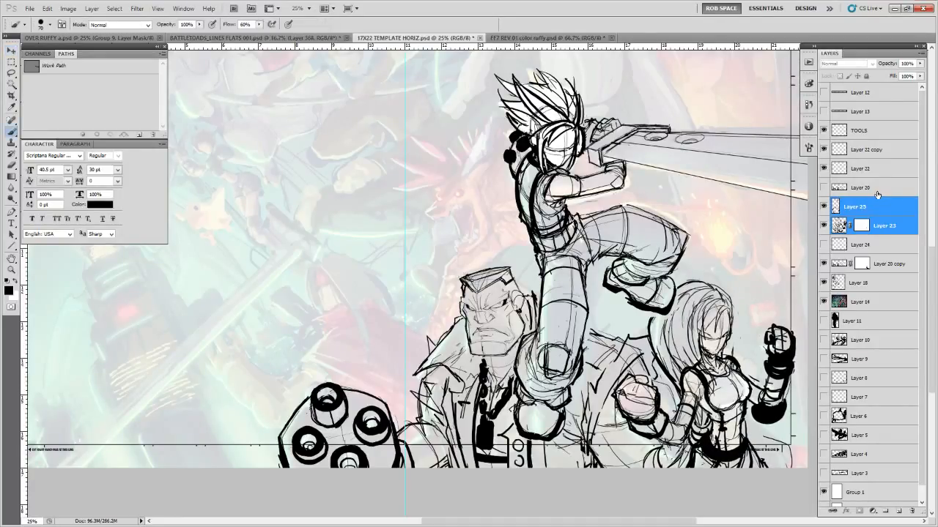
left_click(823, 263)
left_click(824, 263)
left_click(862, 264)
Examine how the woman, big man and leaping swordsman fit together, both close up and within the full poster
left_click_drag(724, 438, 664, 447)
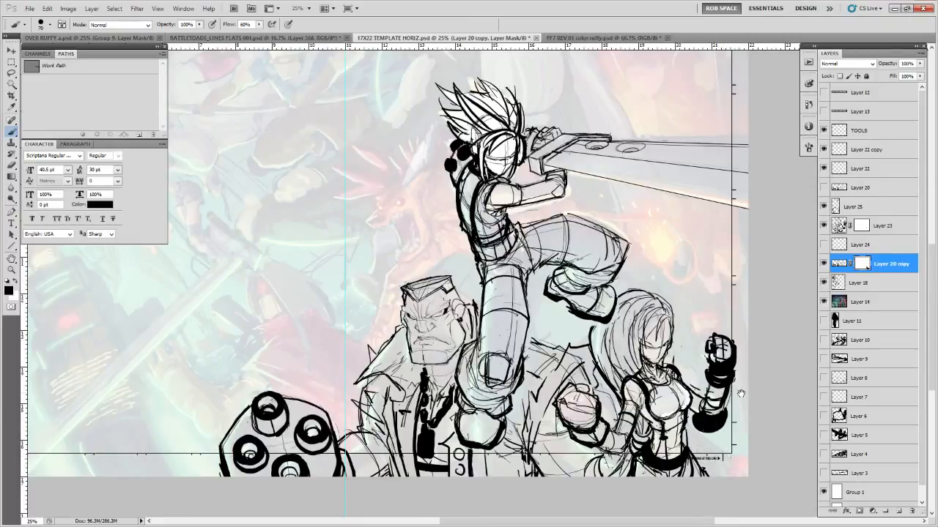
left_click_drag(740, 393, 728, 389)
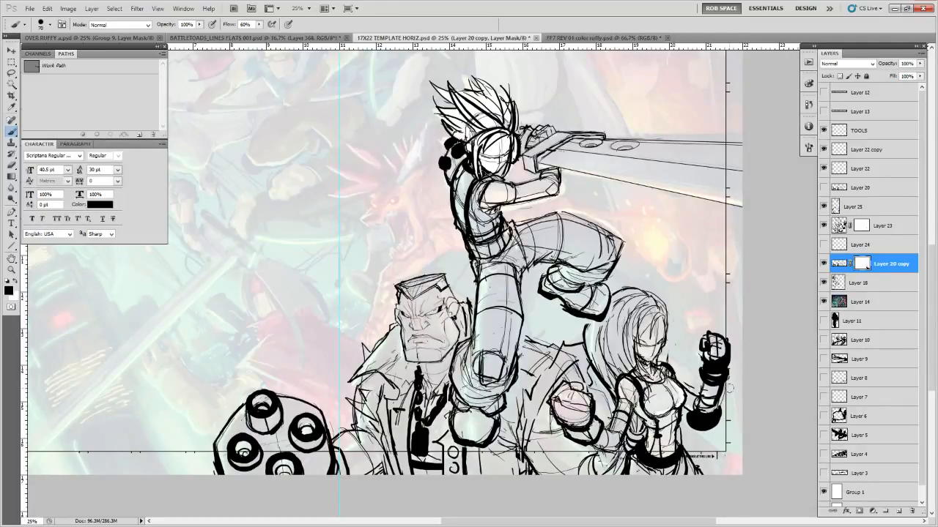
left_click_drag(720, 358, 693, 385)
key("z")
left_click(694, 367, "alt")
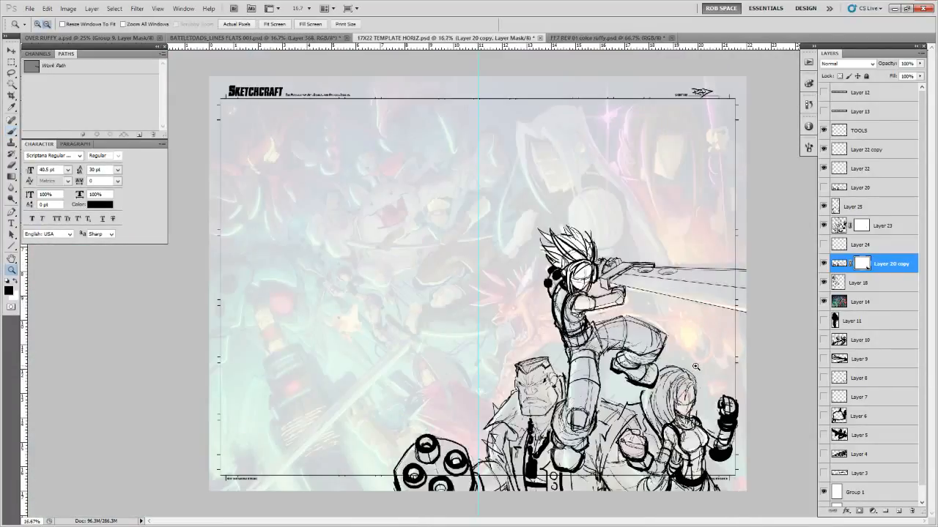
left_click(702, 350, "alt")
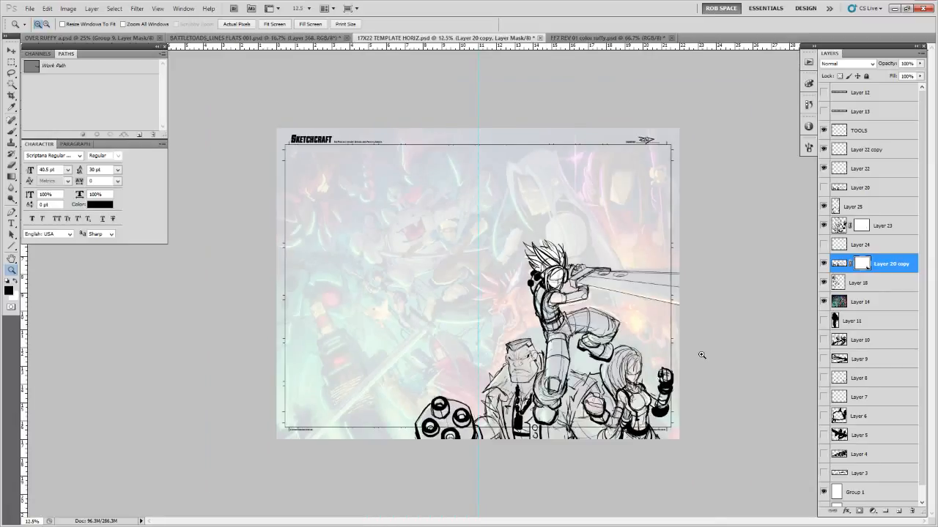
left_click(672, 363)
left_click(679, 359)
left_click_drag(682, 414, 695, 361)
left_click(695, 370, "alt")
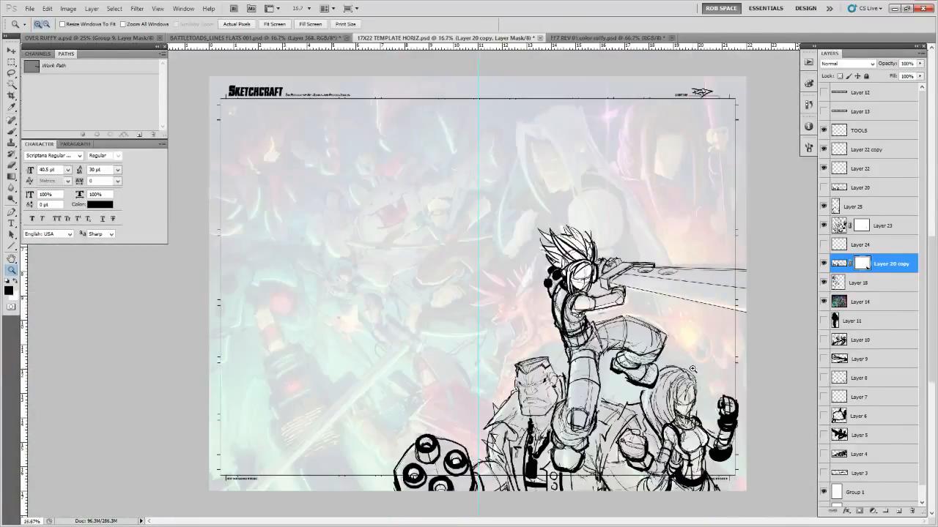
left_click(693, 390)
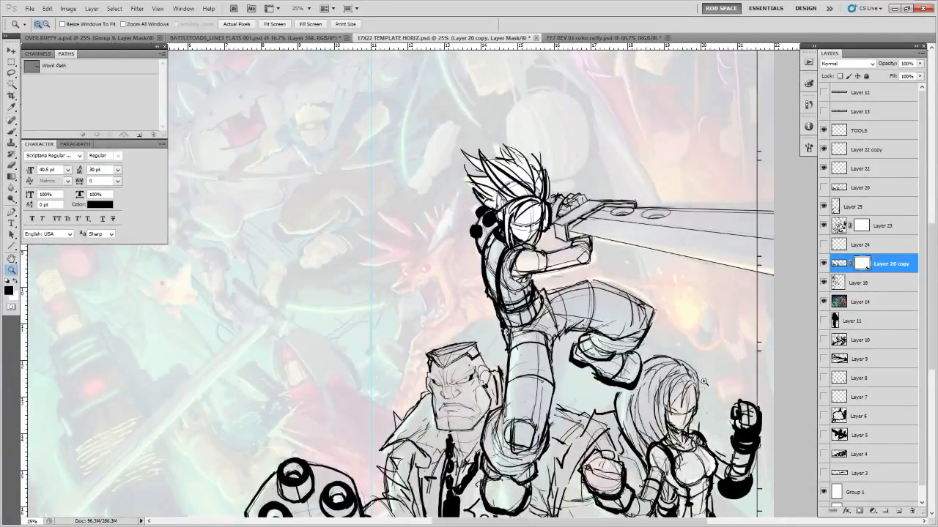
left_click(703, 385, "alt")
left_click(704, 384, "alt")
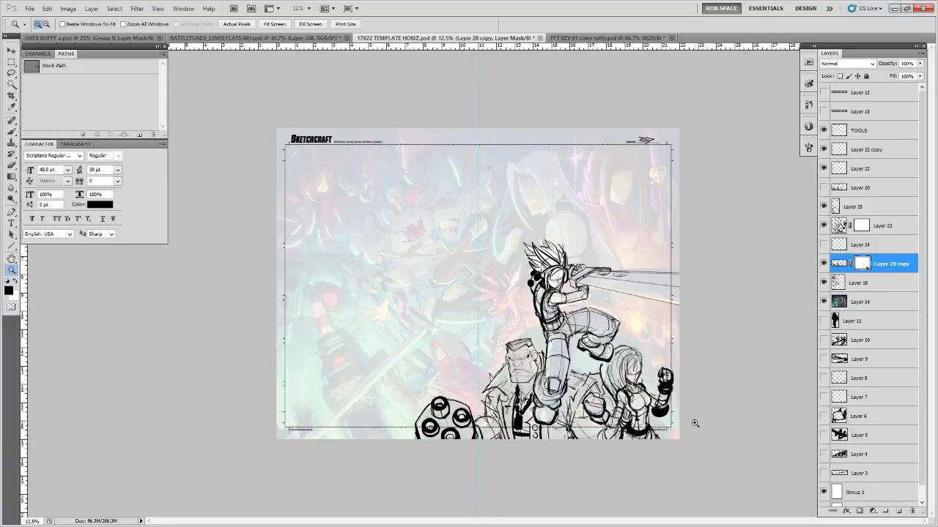
key("ctrl+plus")
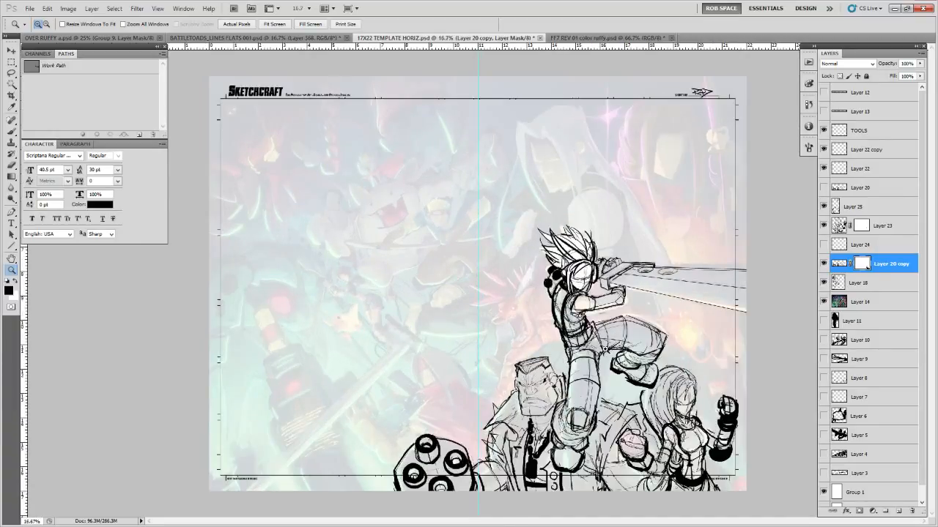